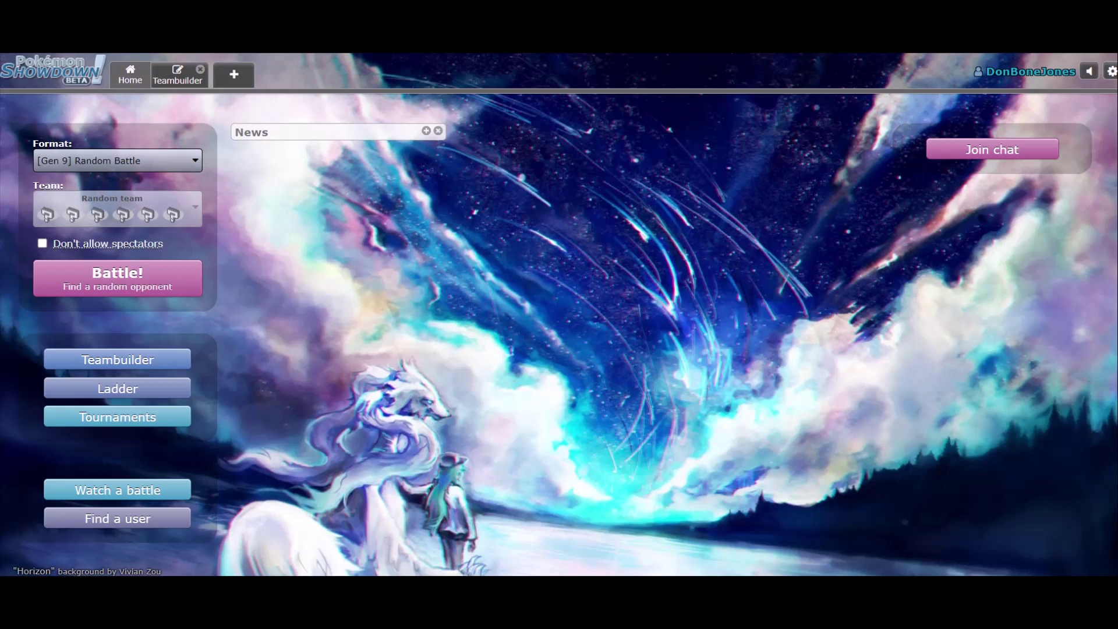
- Create a new team and set its format to [Gen 9] RU
left_click(177, 76)
left_click(82, 164)
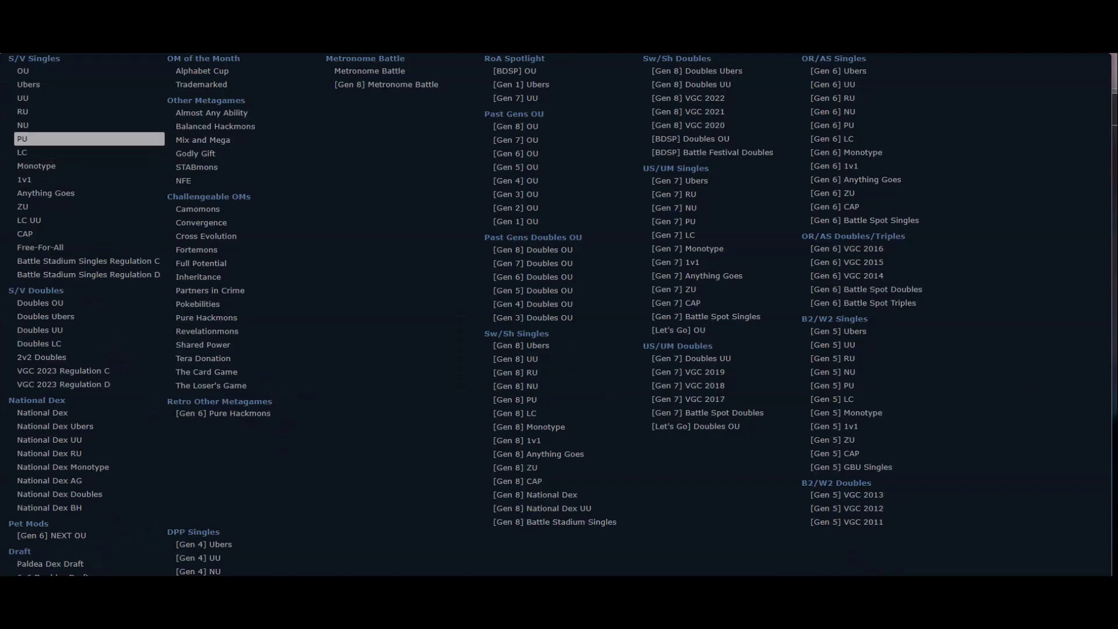
left_click(59, 111)
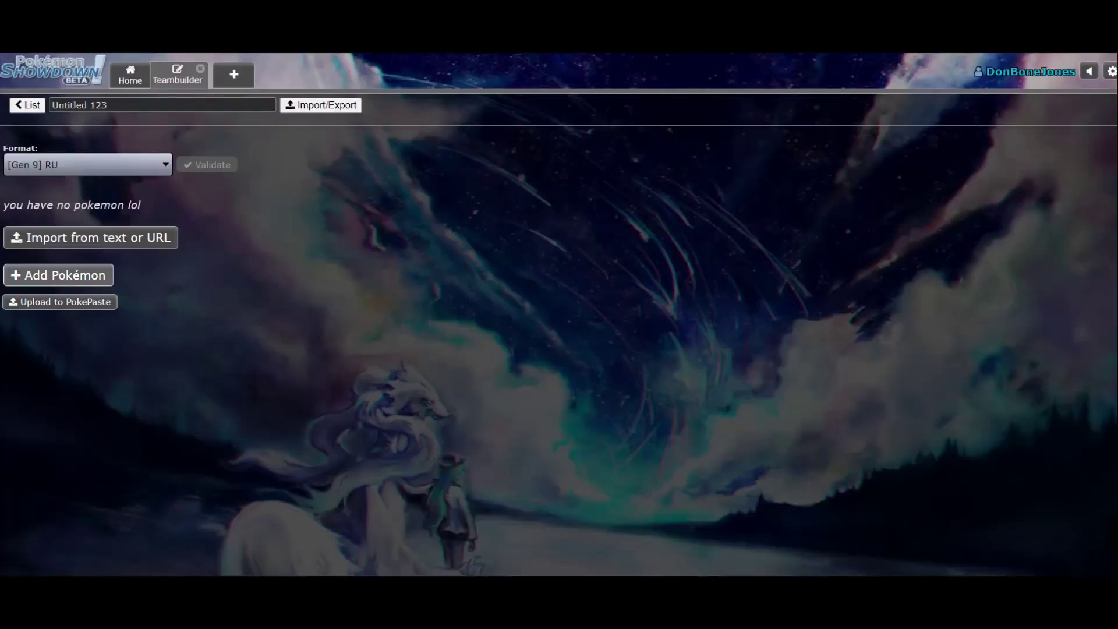
left_click(61, 274)
scroll(559, 419, "down", 6)
scroll(559, 407, "down", 3)
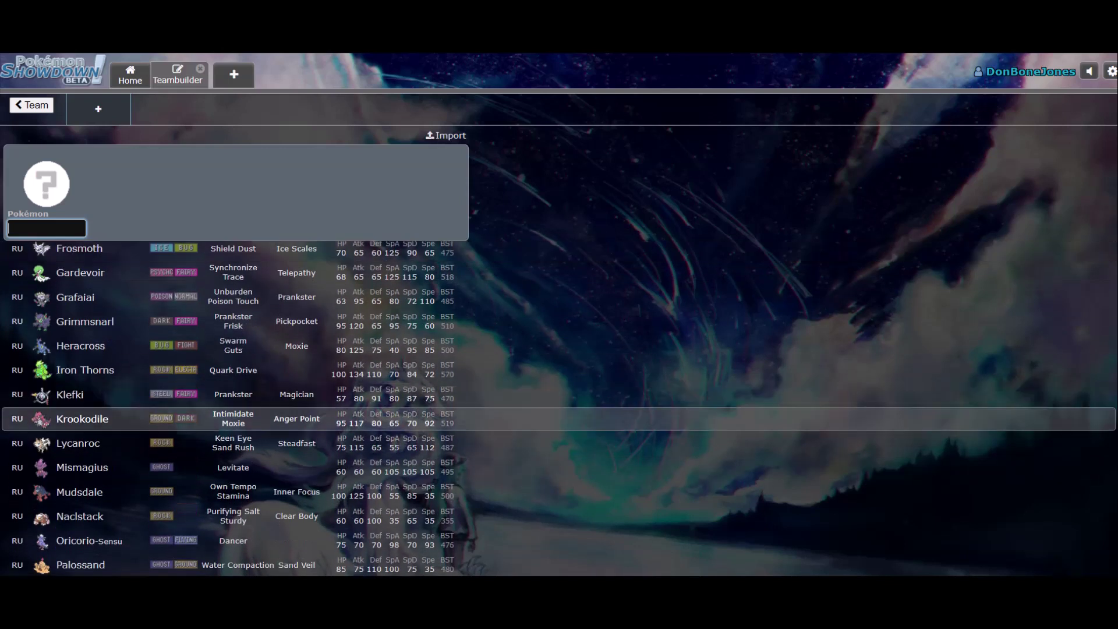
scroll(559, 344, "up", 2)
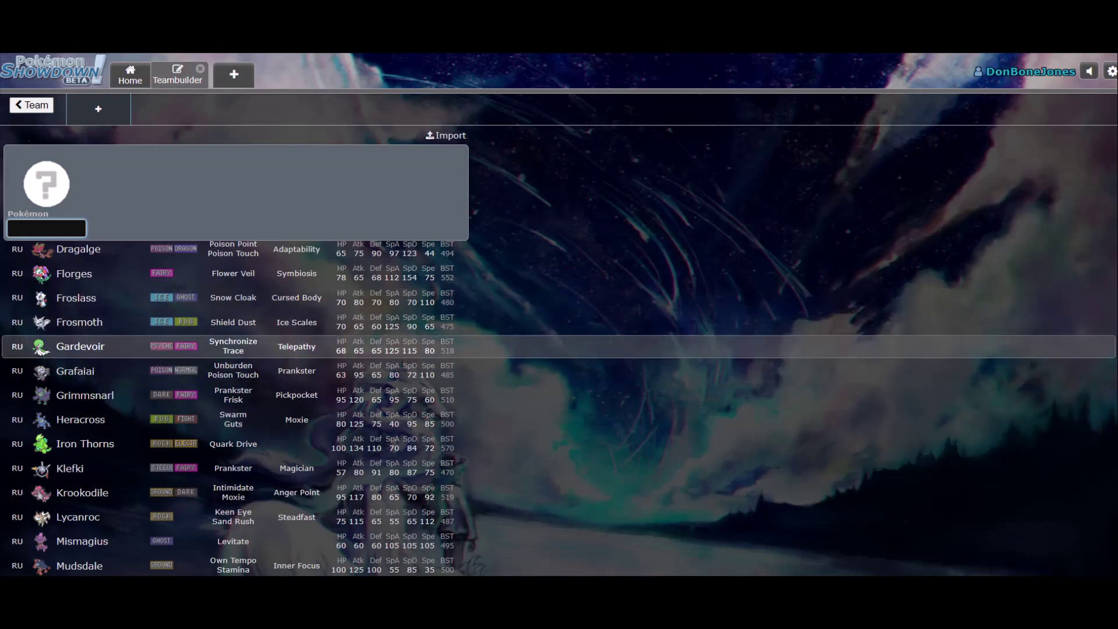
scroll(559, 322, "up", 5)
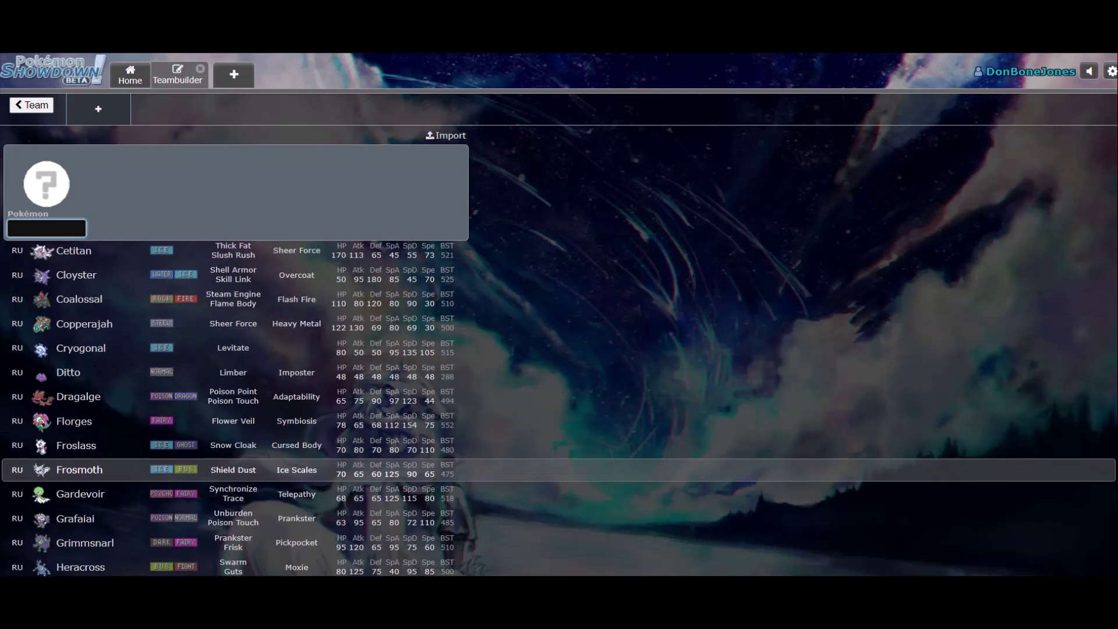
scroll(559, 322, "down", 3)
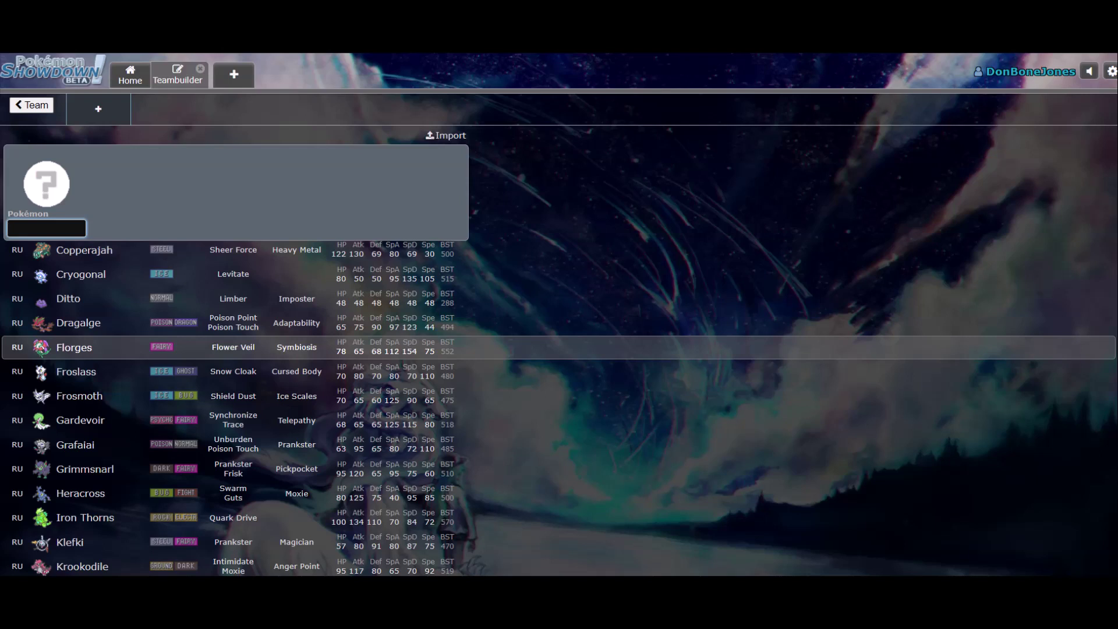
scroll(559, 349, "up", 3)
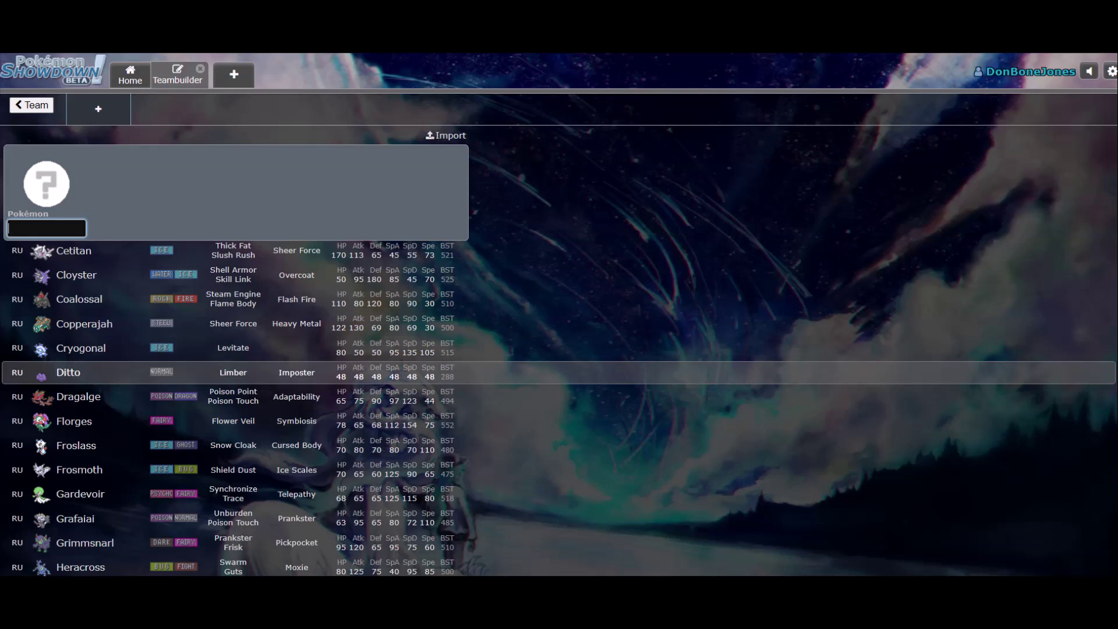
scroll(559, 373, "up", 2)
scroll(559, 373, "up", 2)
scroll(559, 373, "down", 6)
scroll(559, 378, "down", 8)
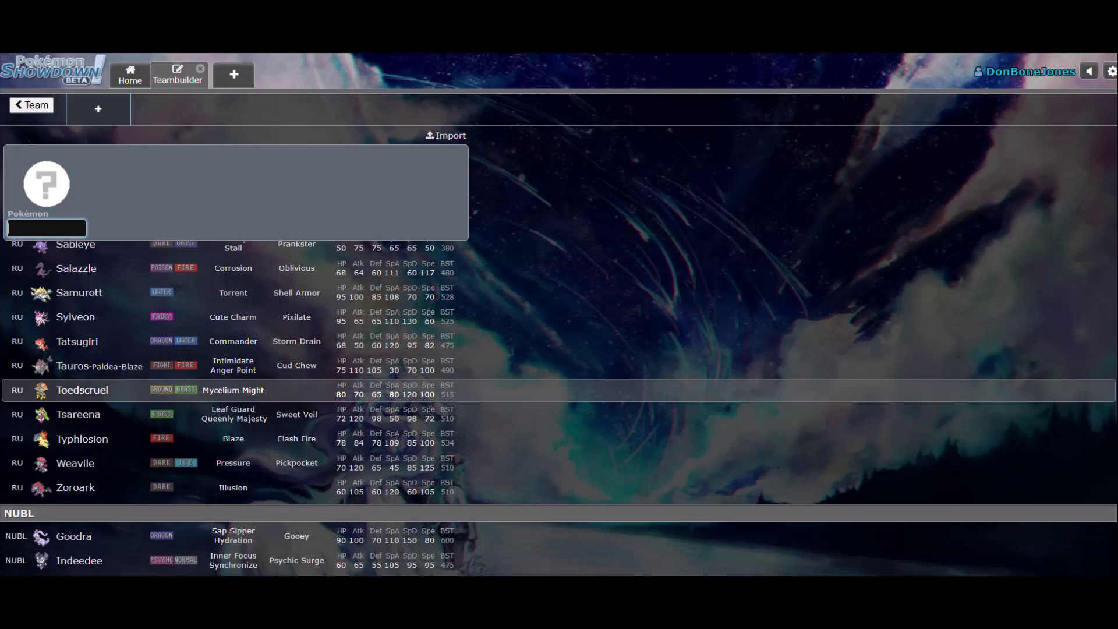
scroll(559, 389, "down", 3)
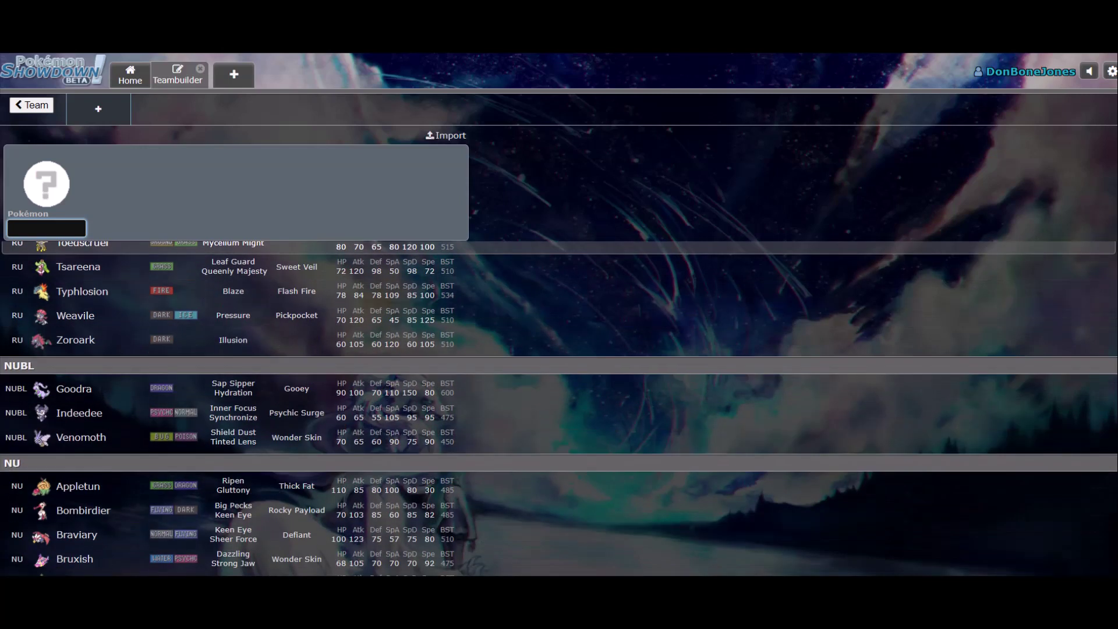
scroll(559, 408, "up", 5)
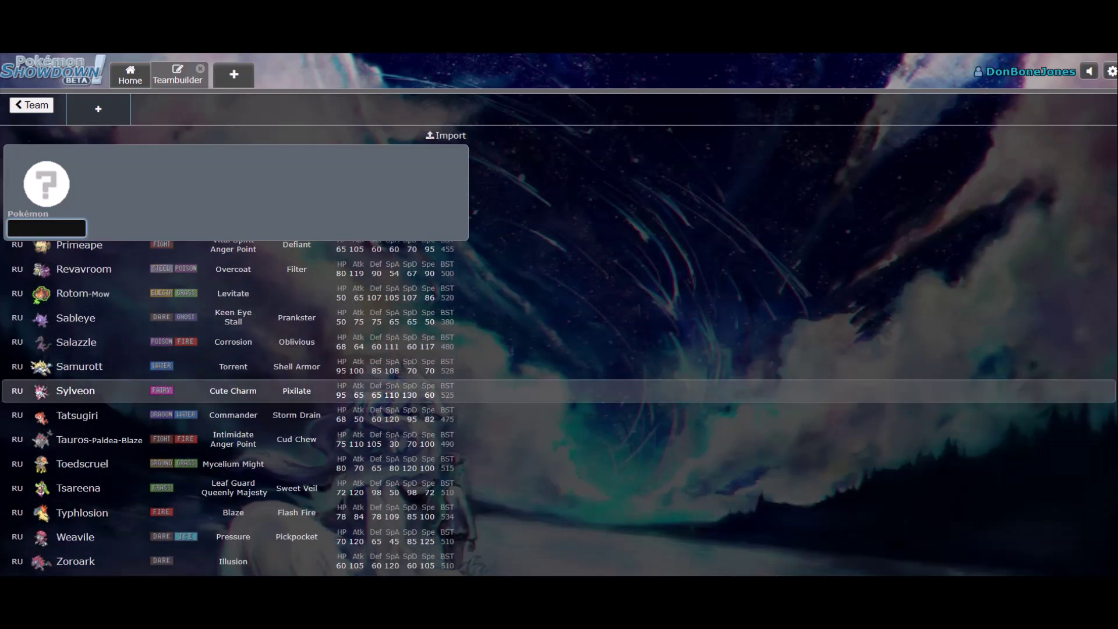
scroll(559, 408, "up", 5)
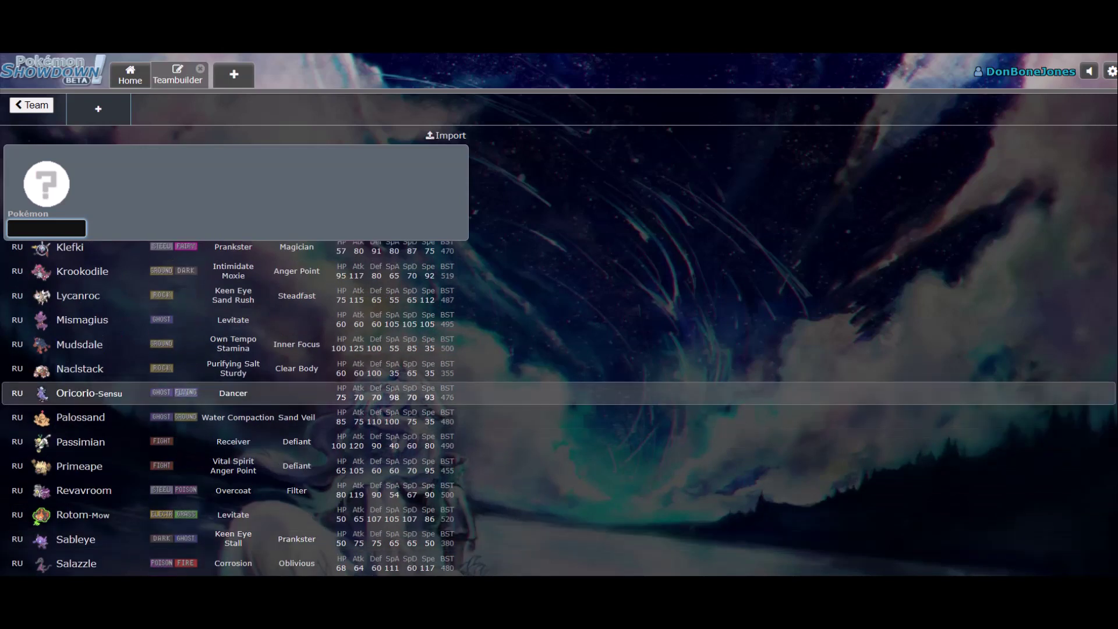
scroll(559, 408, "down", 3)
key("Down")
key("Down")
key("Down")
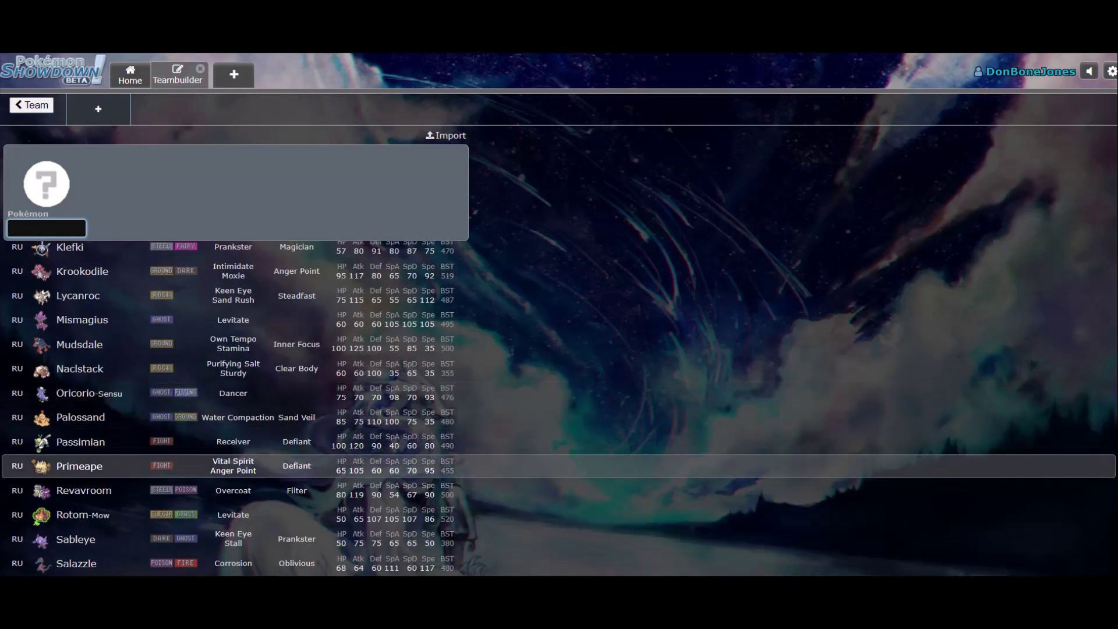
key("Up")
key("Up")
key("Up")
key("Up")
scroll(559, 407, "up", 3)
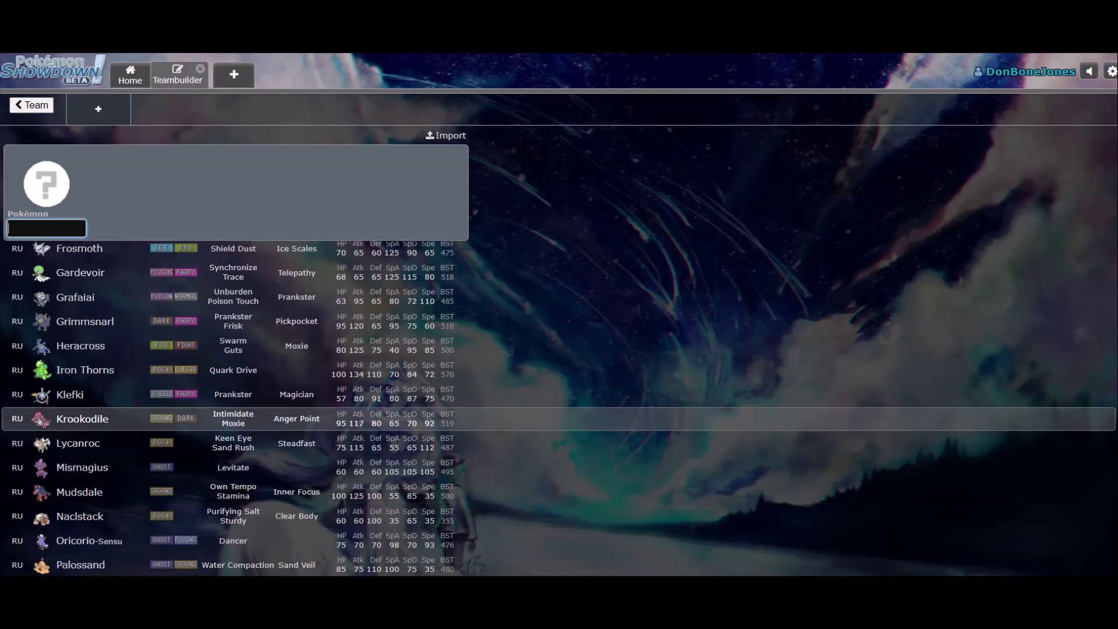
key("Down")
key("Down")
key("Down")
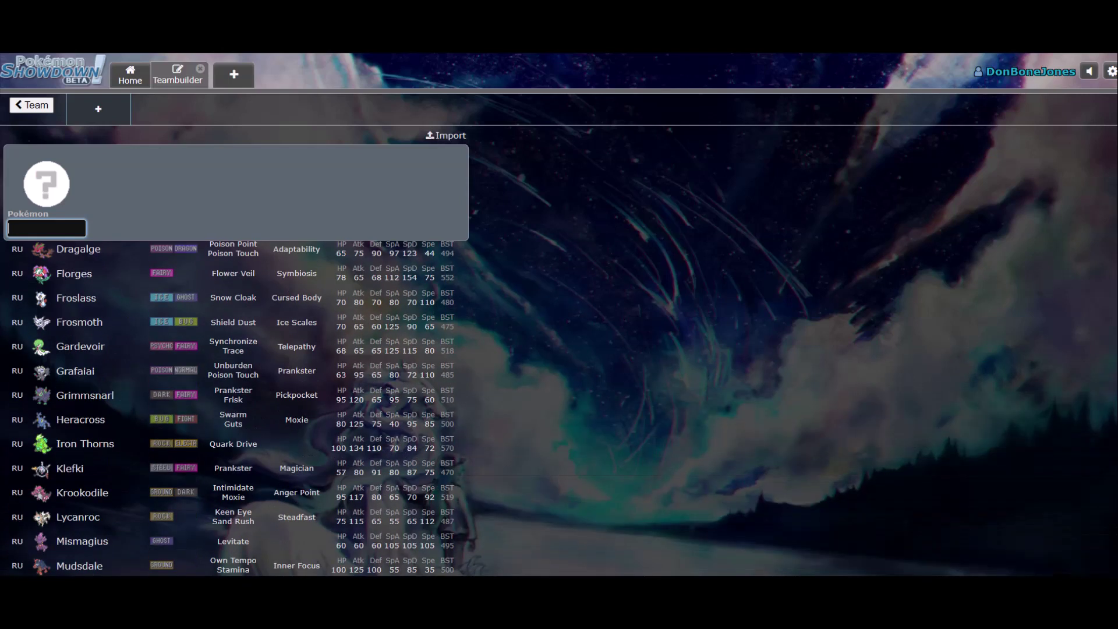
type("lycab")
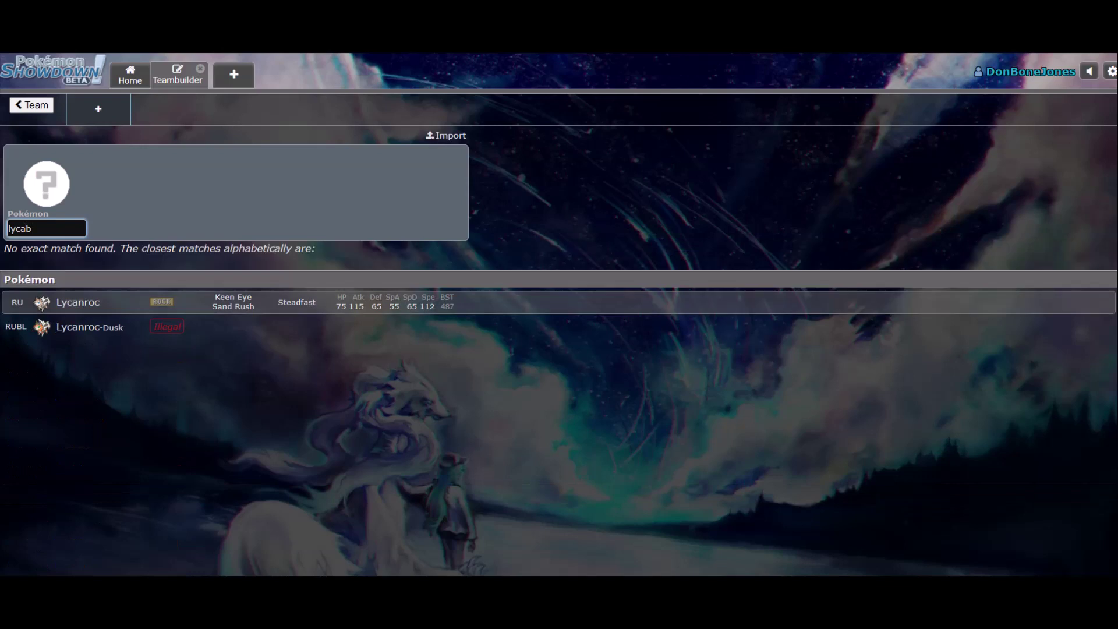
key("BackSpace")
key("BackSpace")
key("BackSpace")
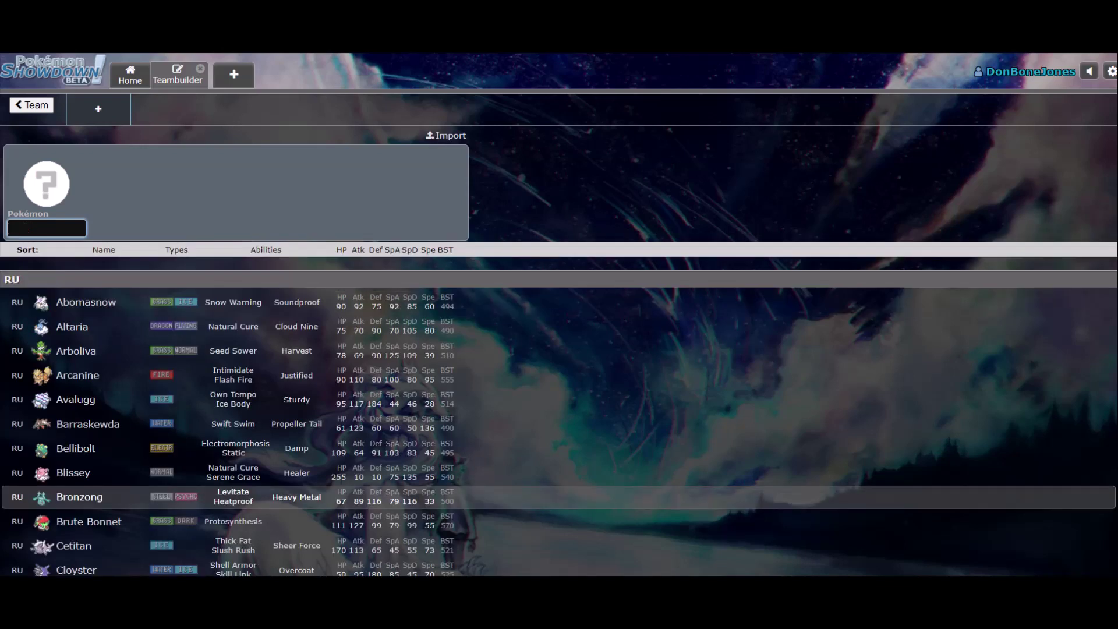
left_click(31, 105)
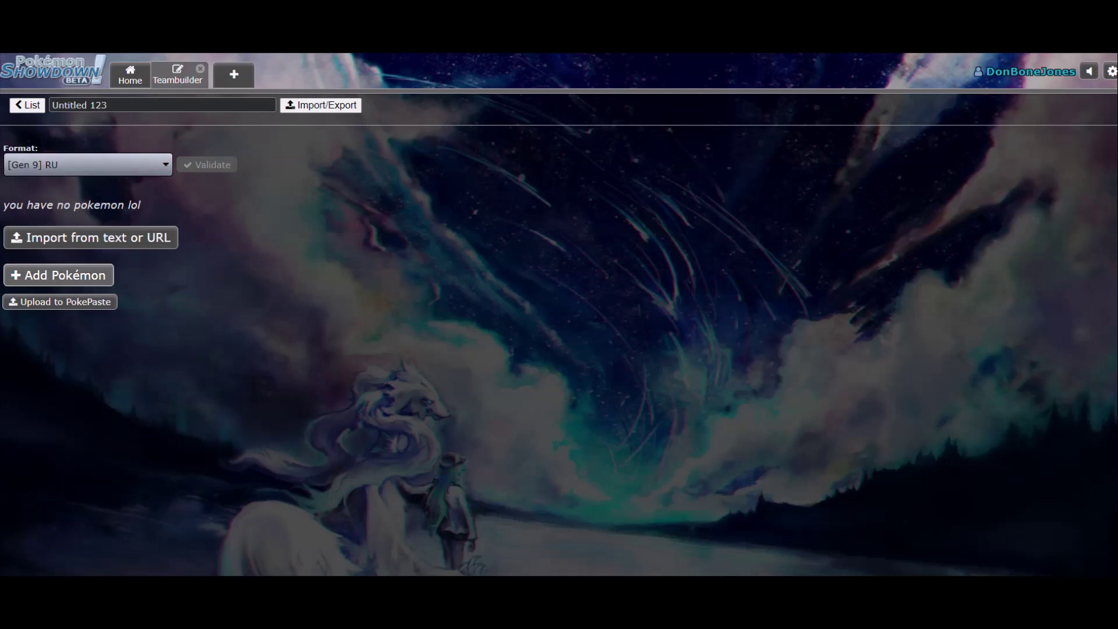
- Add Cetitan as the first team member from the RU Pokémon list
left_click(58, 275)
key("Down")
key("Down")
key("Down")
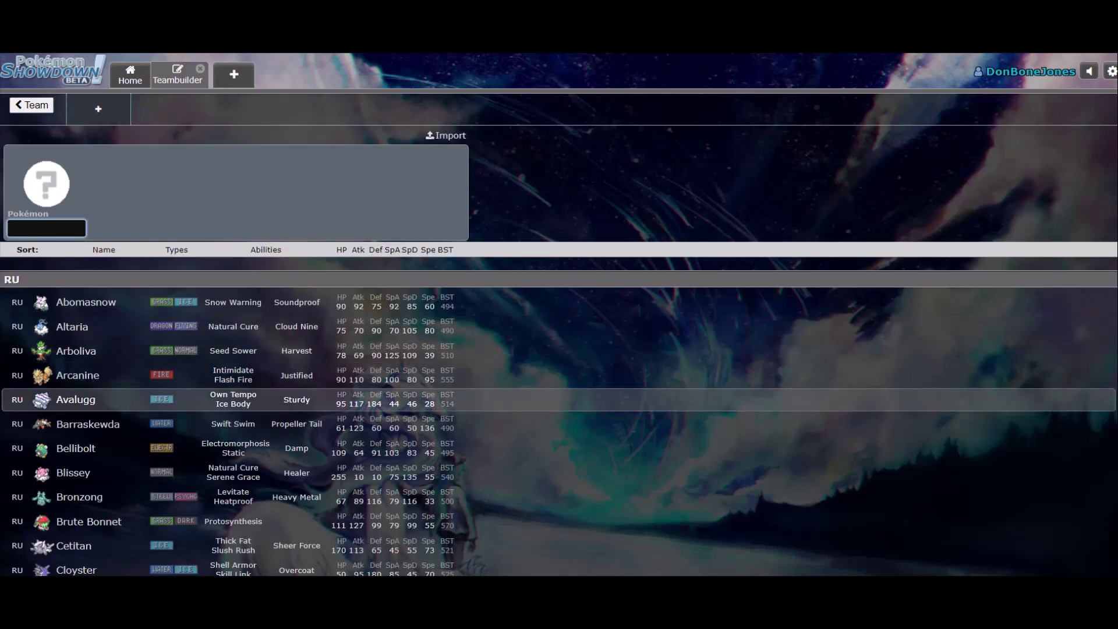
key("Up")
key("Up")
key("Up")
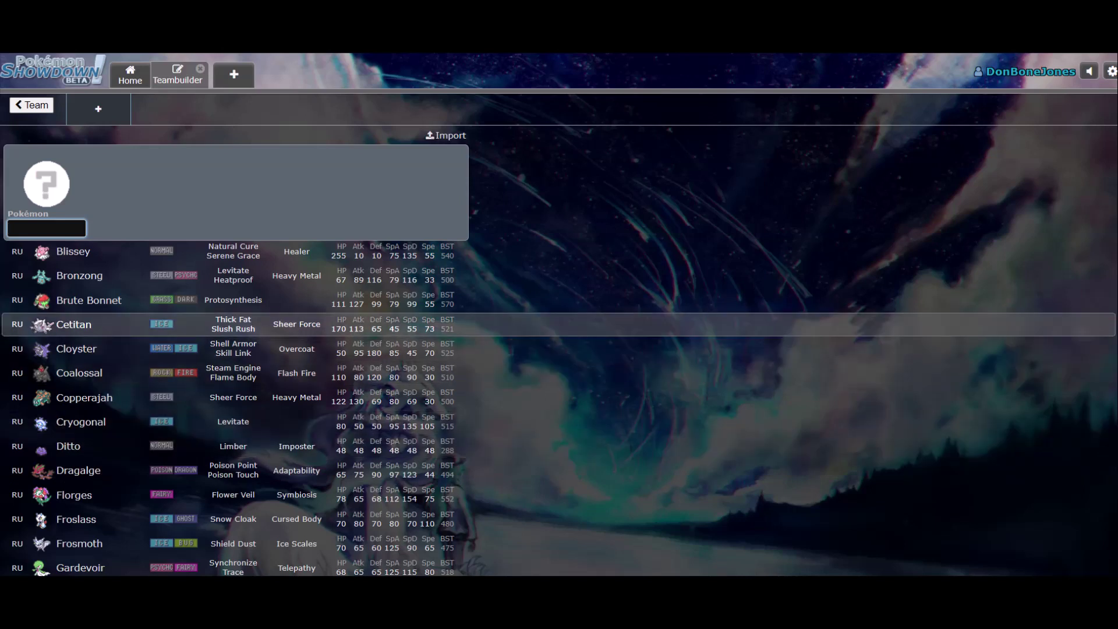
key("Return")
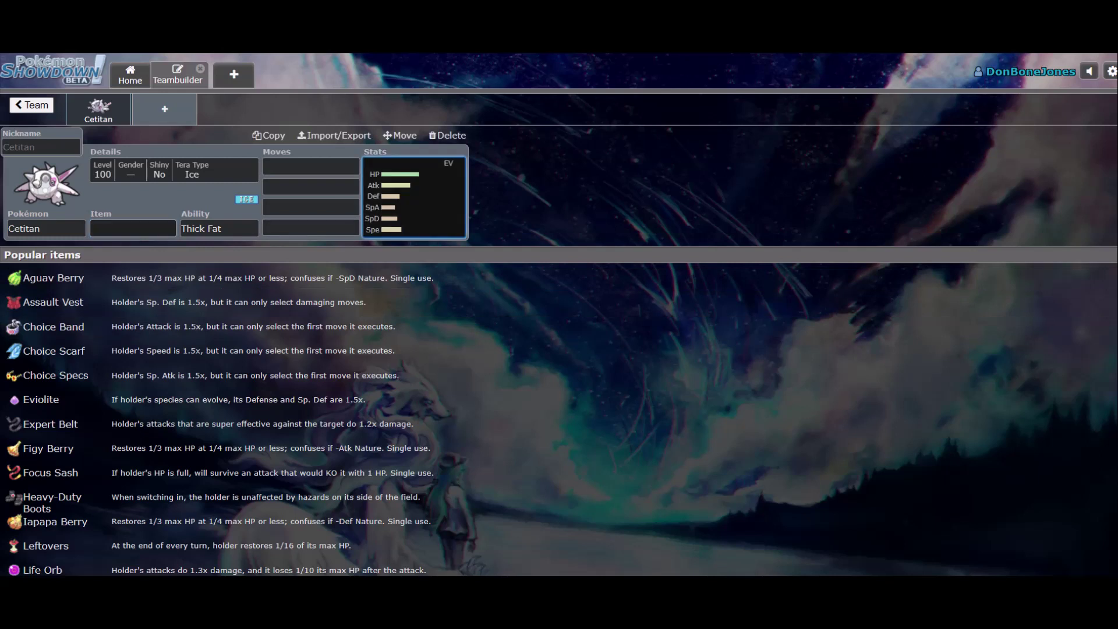
- Give Cetitan 252+ Attack, minus Sp. Atk (Adamant) and 252 HP EVs
key("Tab")
key("Tab")
key("Tab")
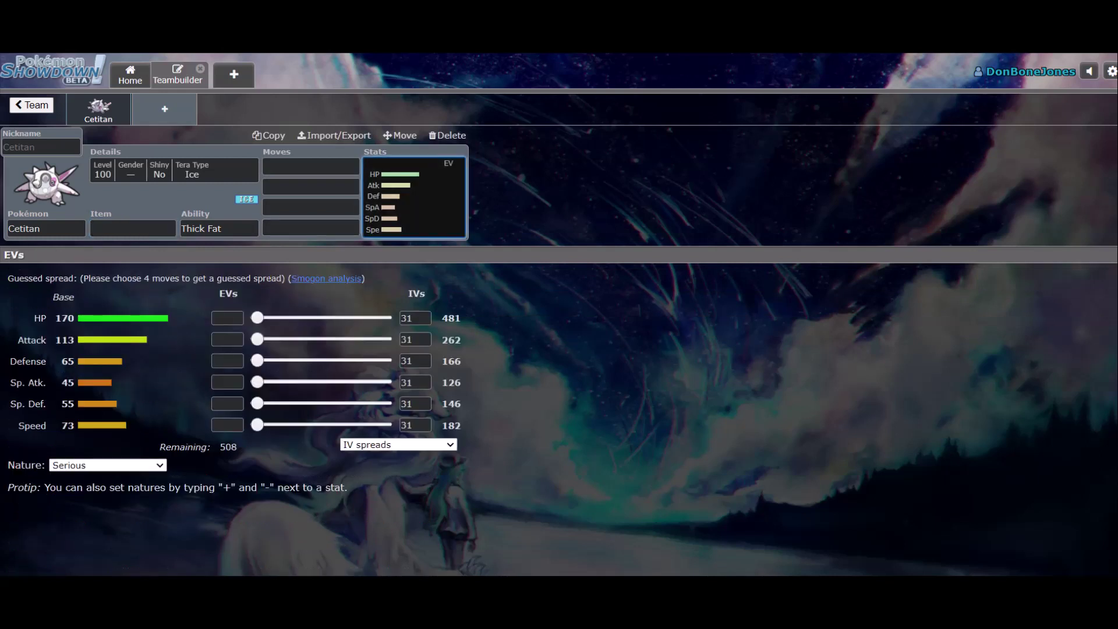
type("252")
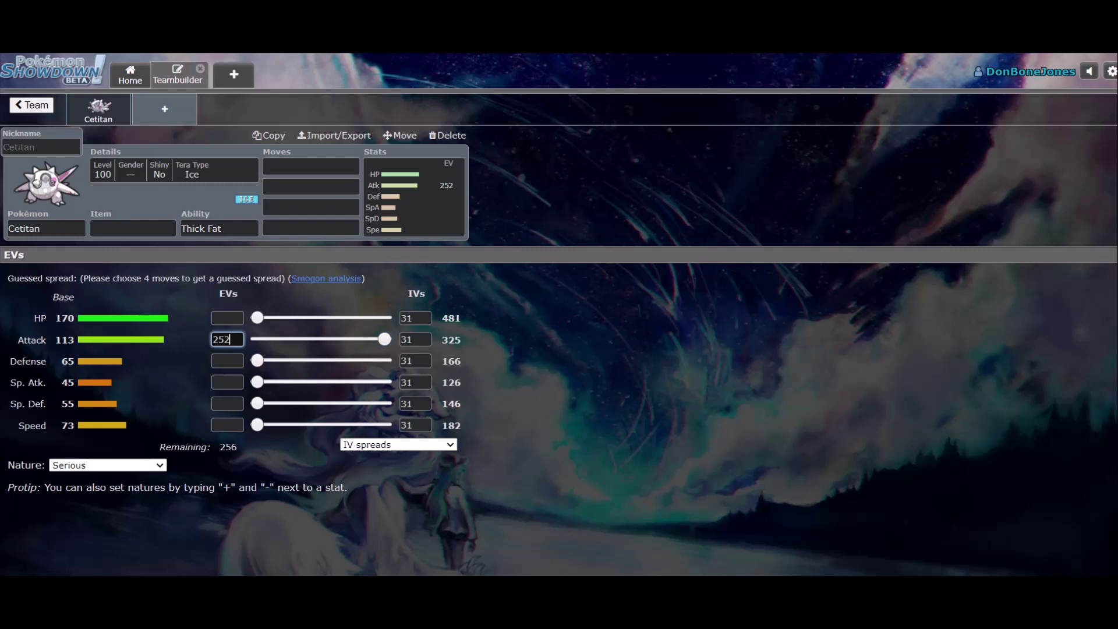
key("shift+Tab")
type("+")
left_click(227, 382)
type("-")
left_click_drag(257, 317, 384, 317)
- Put Cetitan's remaining 4 EVs into Speed
left_click(133, 228)
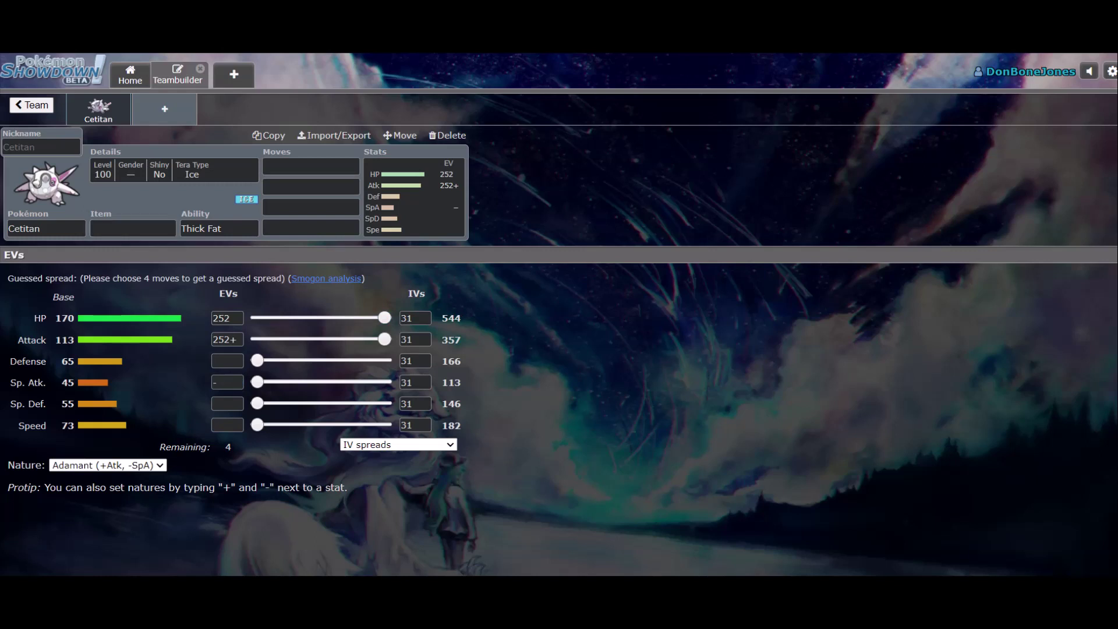
left_click(219, 228)
key("Tab")
key("Tab")
key("Tab")
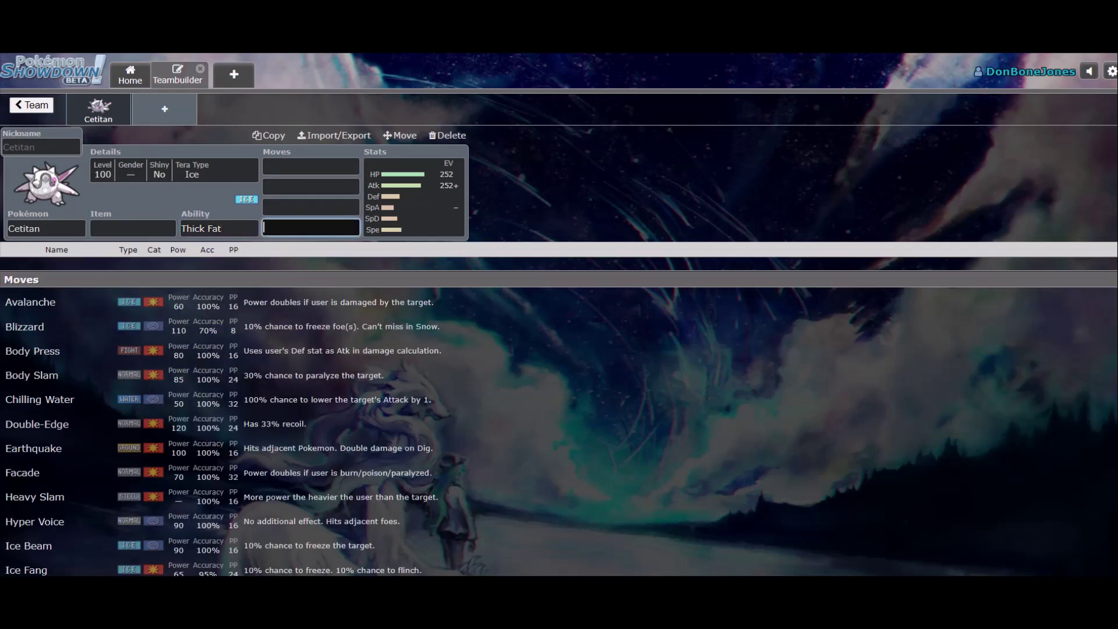
left_click(259, 429)
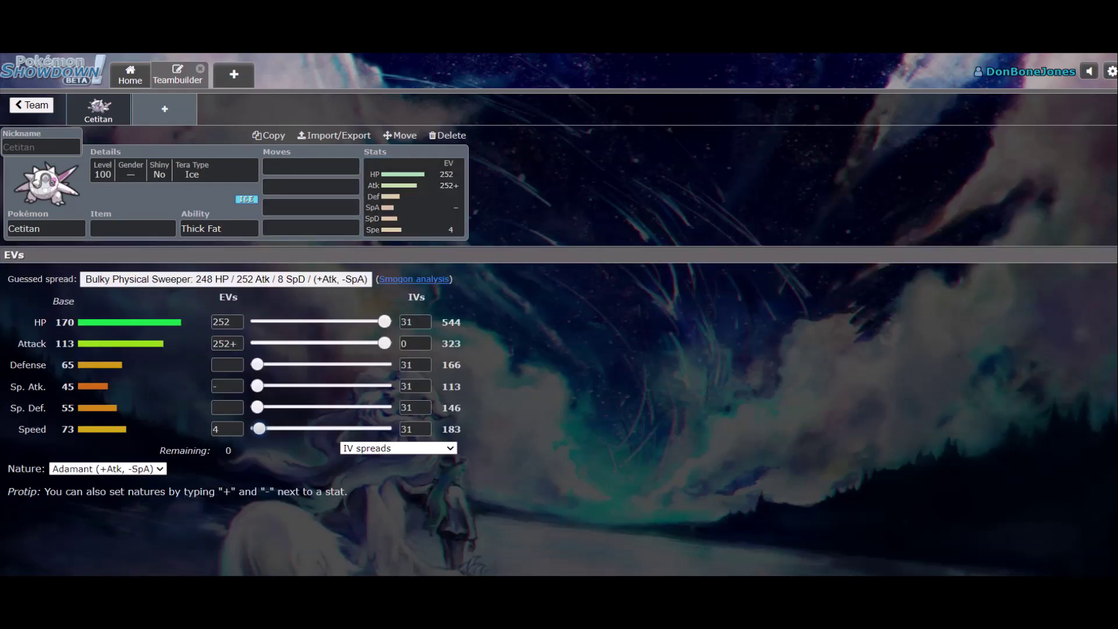
key("Left")
left_click(227, 429)
left_click(133, 228)
scroll(233, 446, "down", 3)
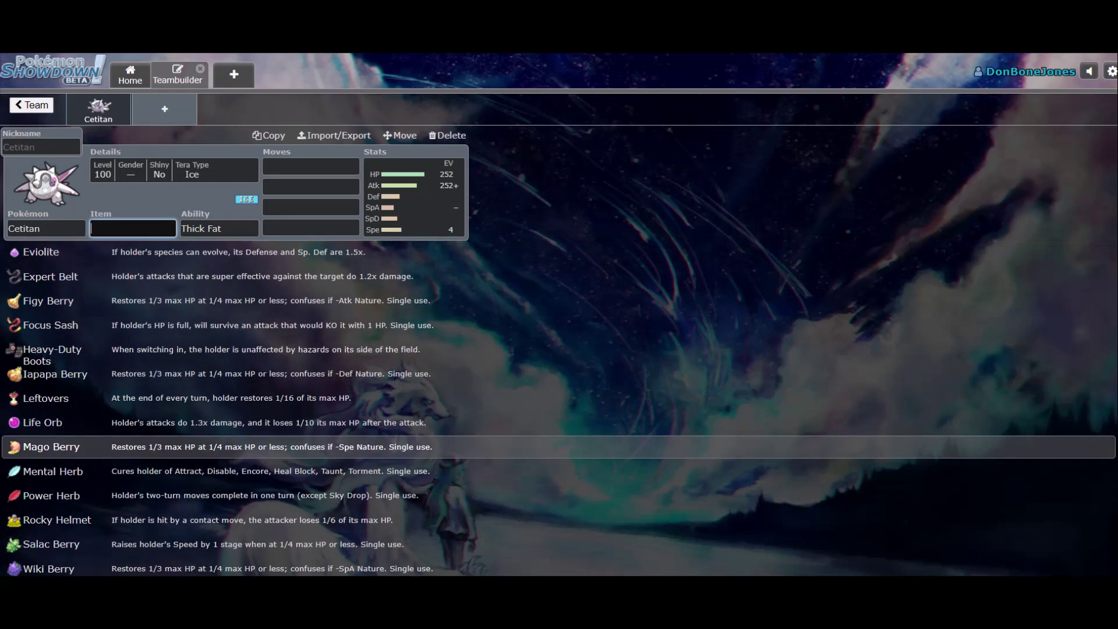
key("Up")
key("Up")
key("Up")
key("Return")
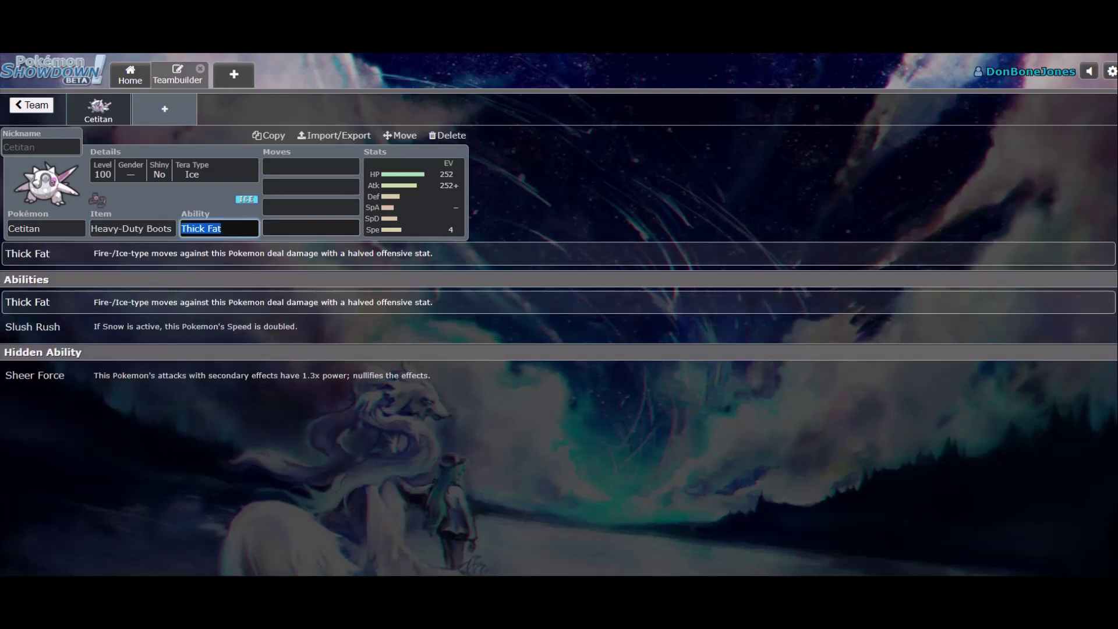
left_click(311, 228)
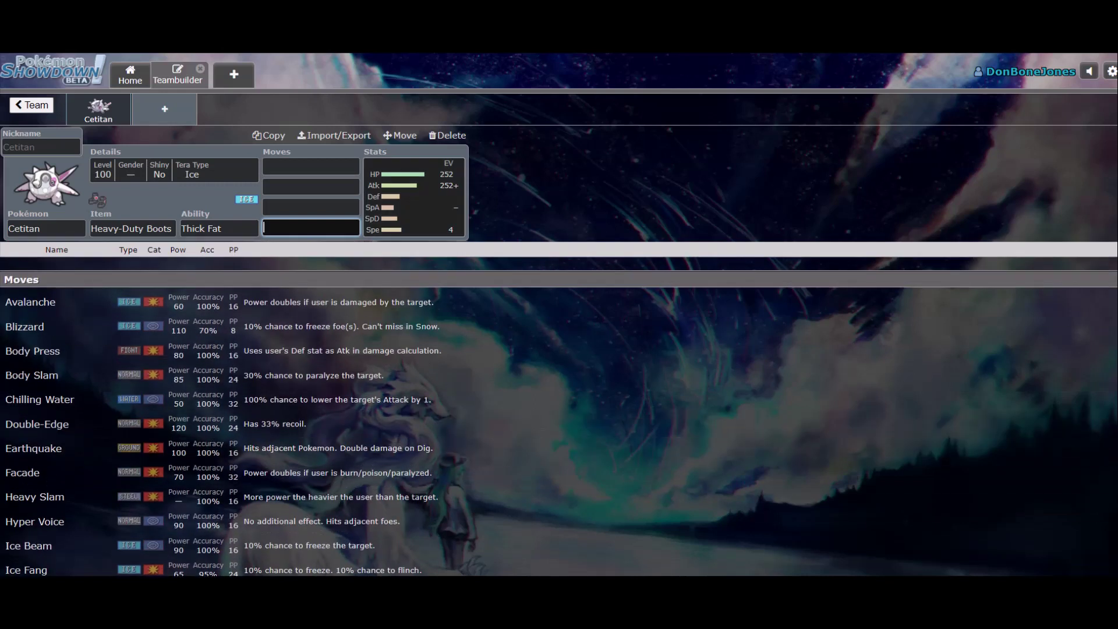
key("Tab")
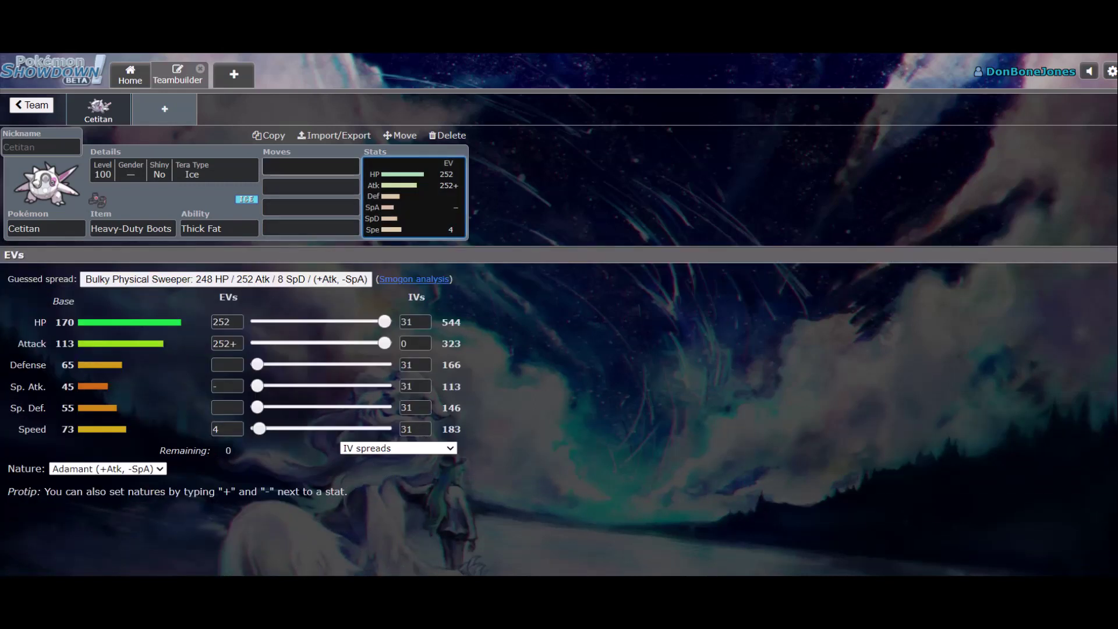
left_click(310, 166)
scroll(559, 407, "down", 1)
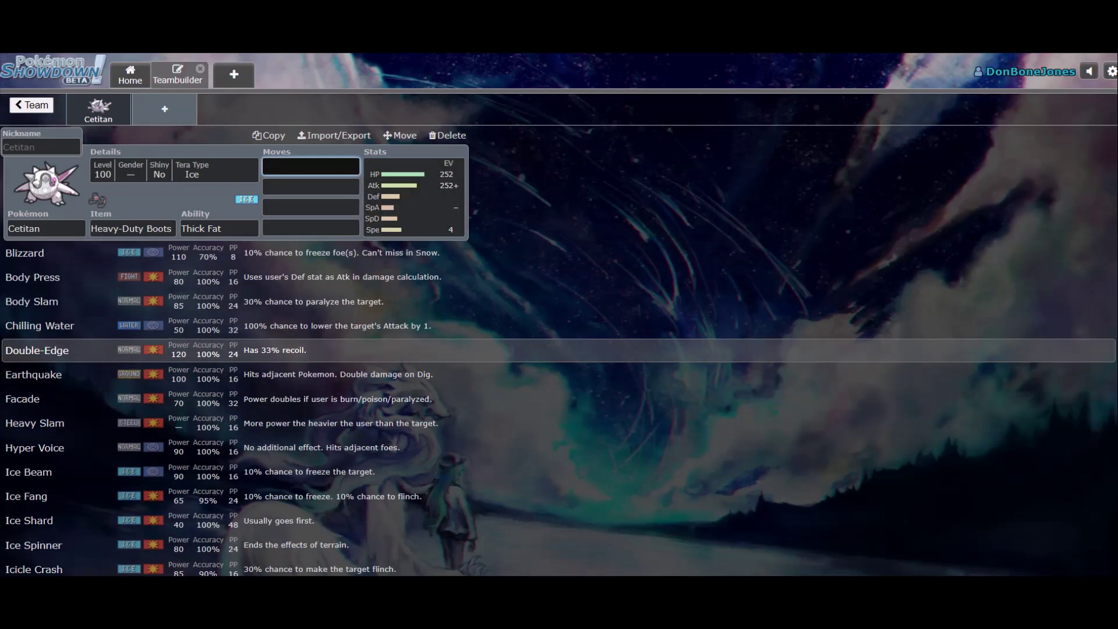
scroll(559, 444, "down", 1)
scroll(559, 444, "down", 1)
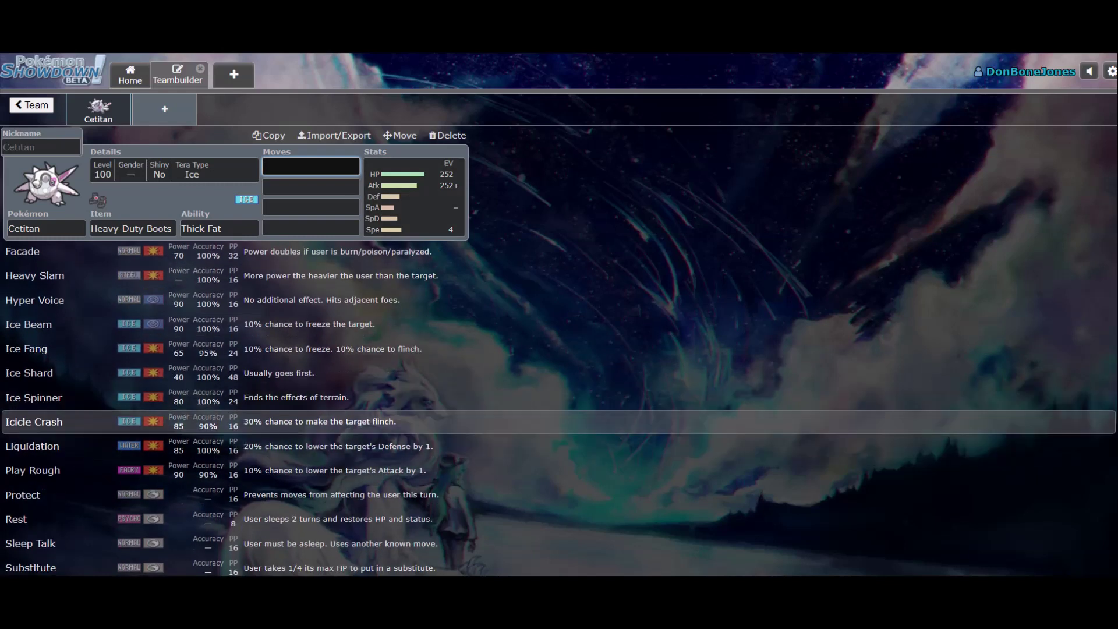
scroll(559, 408, "down", 3)
scroll(559, 408, "up", 1)
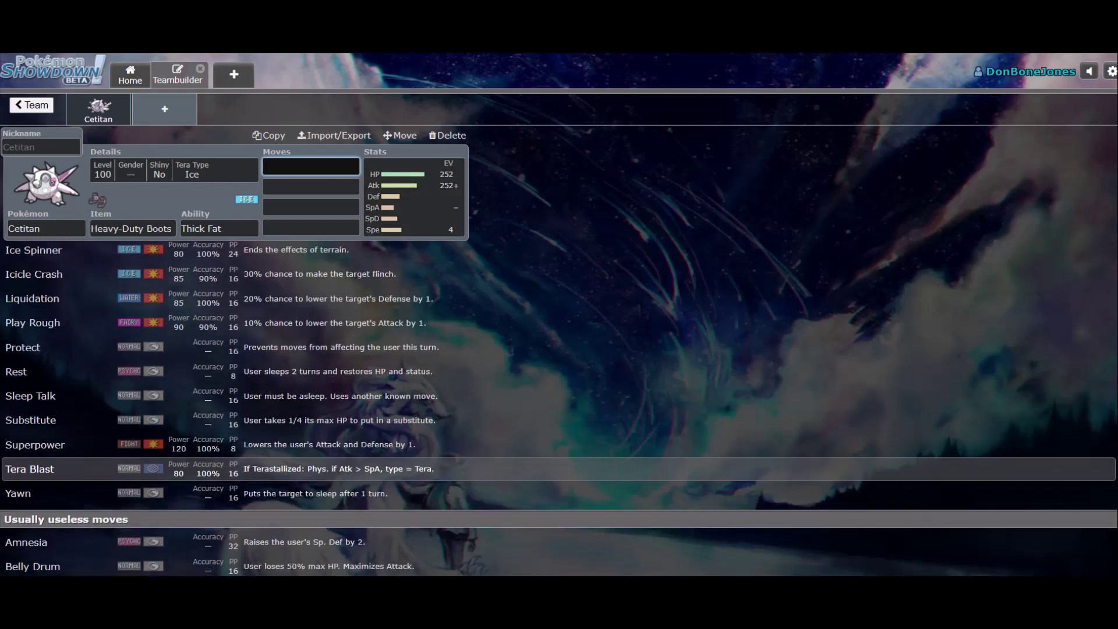
scroll(559, 408, "up", 1)
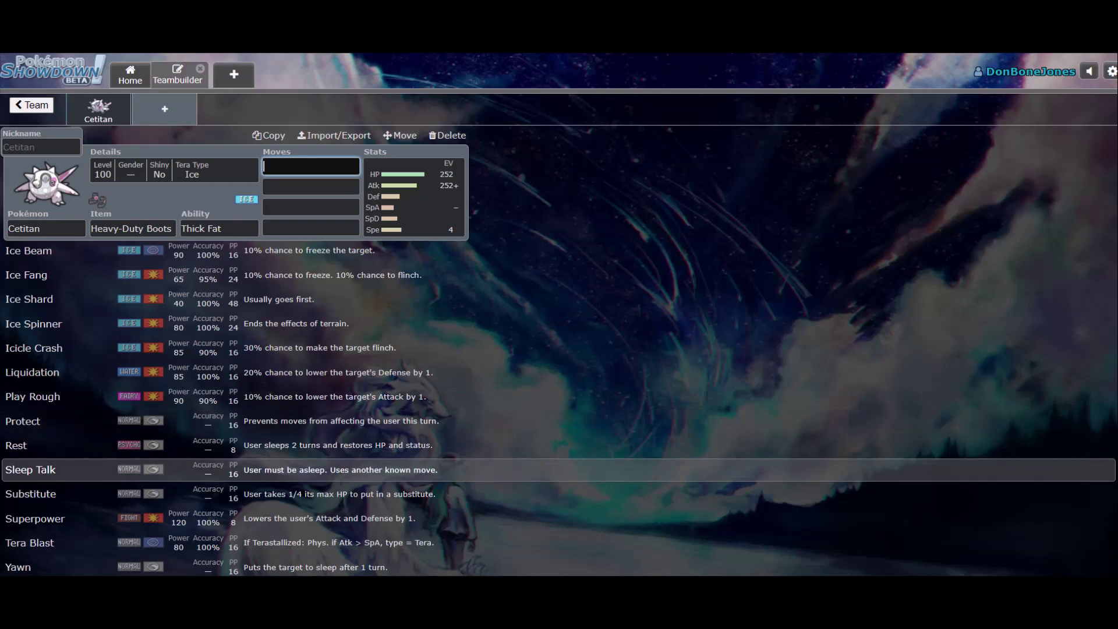
scroll(559, 442, "down", 1)
scroll(559, 443, "up", 5)
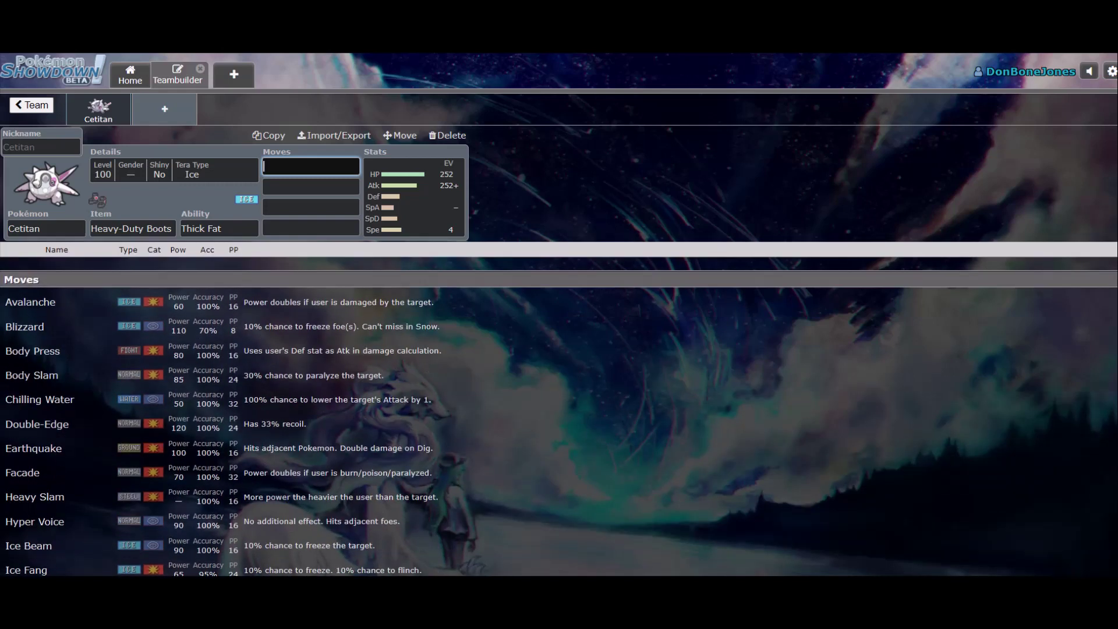
scroll(559, 469, "down", 4)
scroll(560, 469, "down", 3)
scroll(559, 468, "down", 4)
scroll(559, 469, "up", 3)
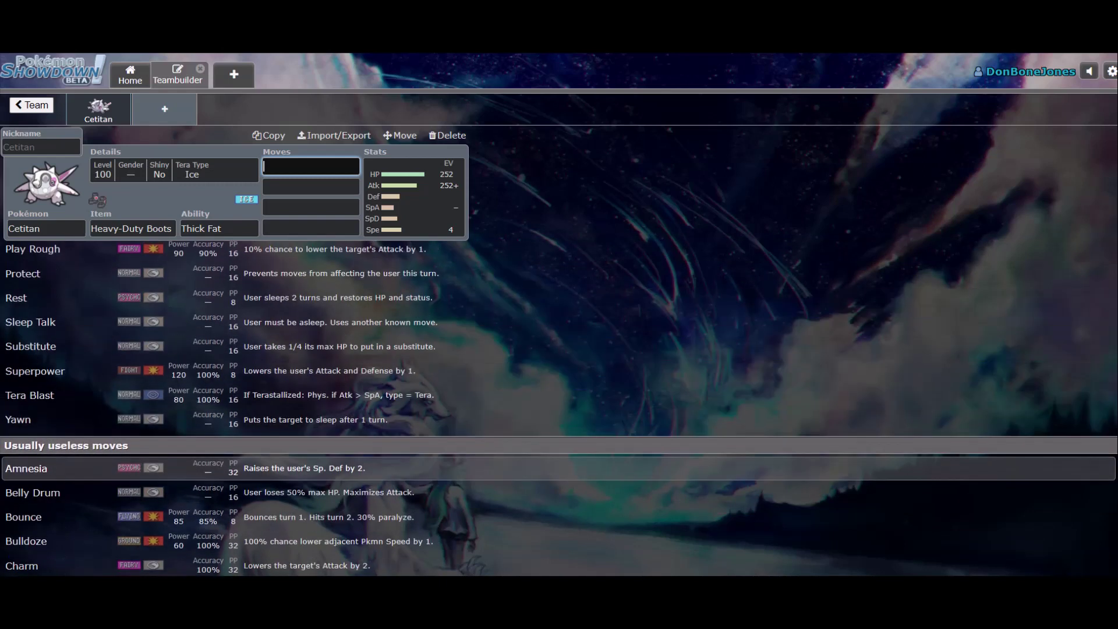
scroll(559, 469, "down", 3)
scroll(559, 468, "down", 4)
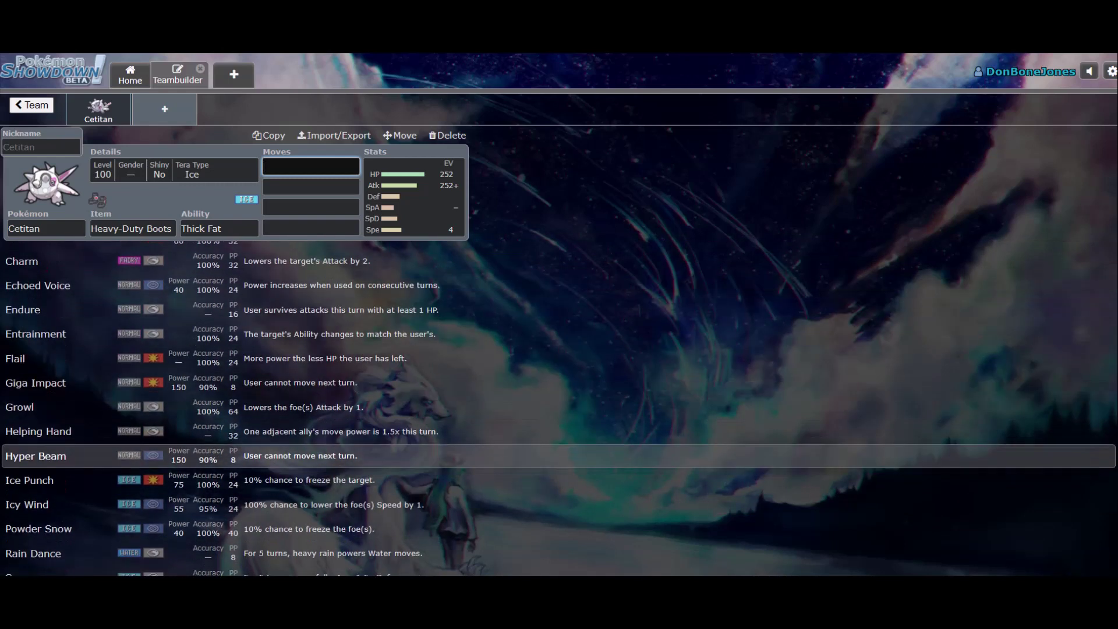
scroll(559, 469, "down", 3)
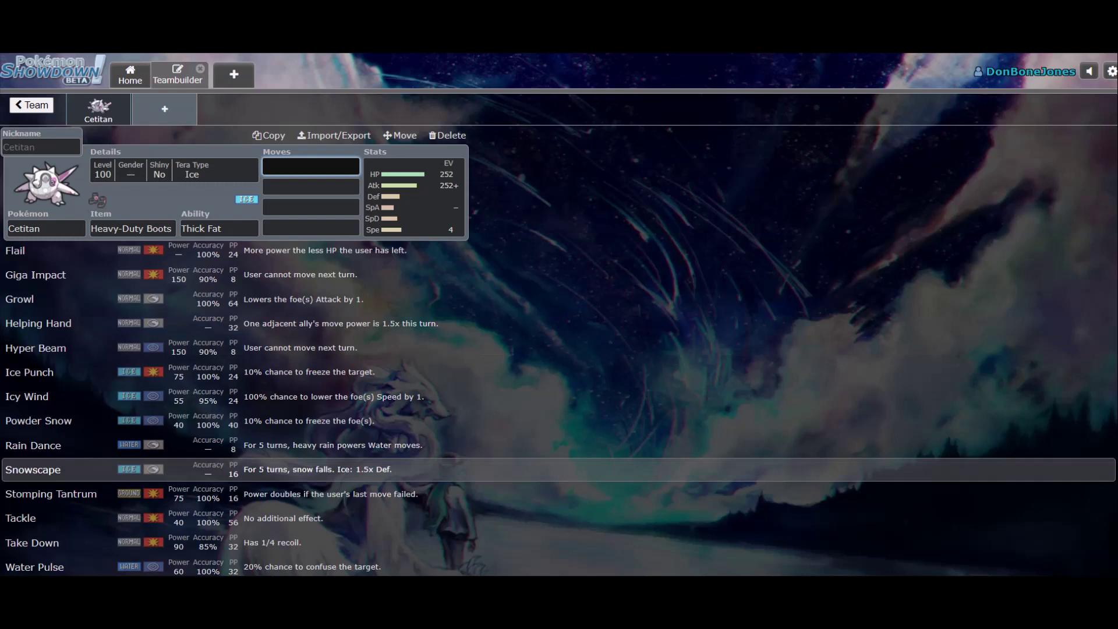
scroll(559, 469, "up", 15)
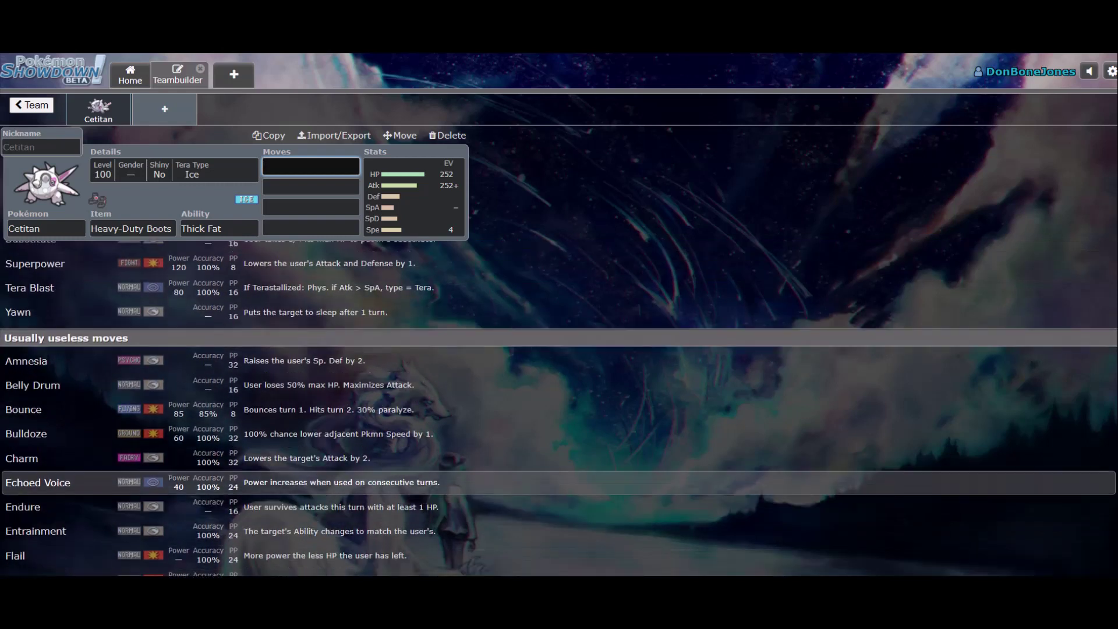
- Clear Cetitan's Attack EVs and enter 252+ in Defense for an Impish nature
left_click(414, 198)
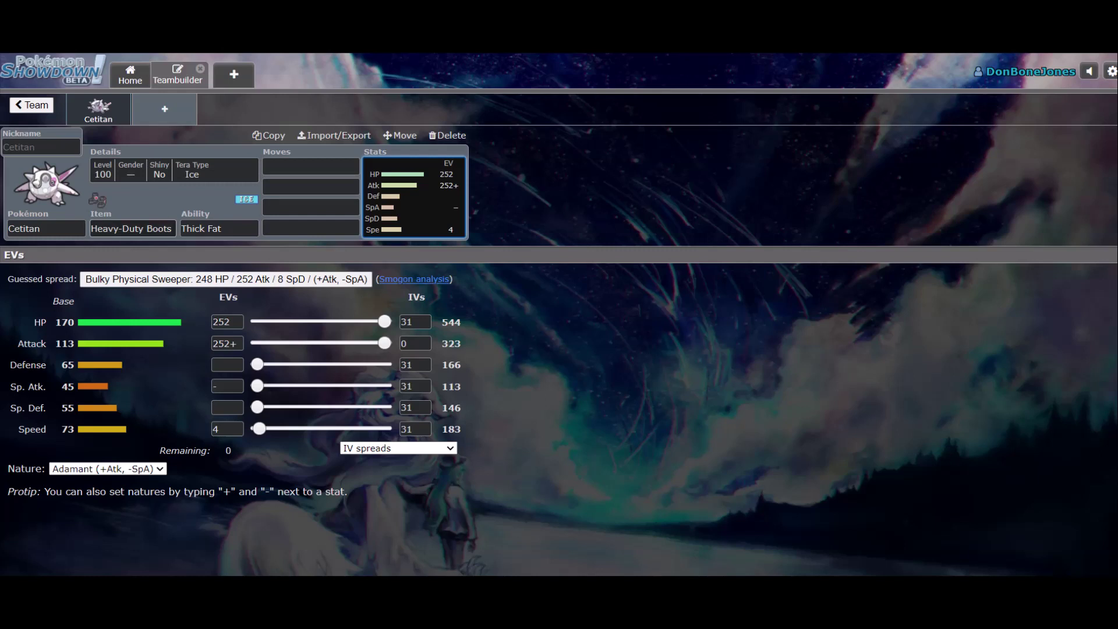
double_click(220, 343)
key("BackSpace")
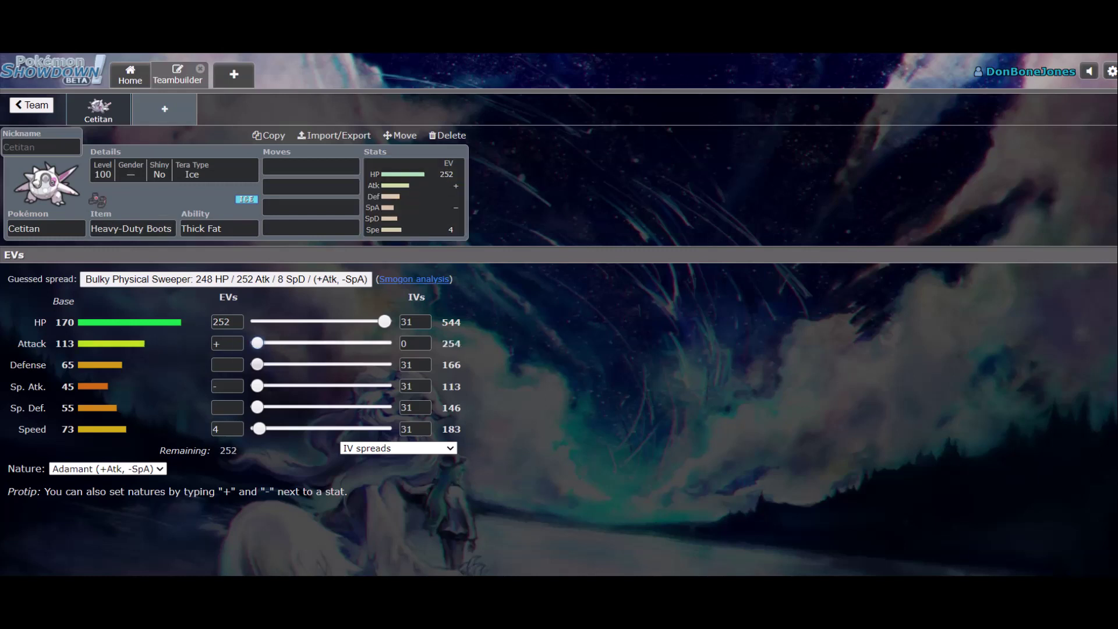
type("252")
left_click(227, 365)
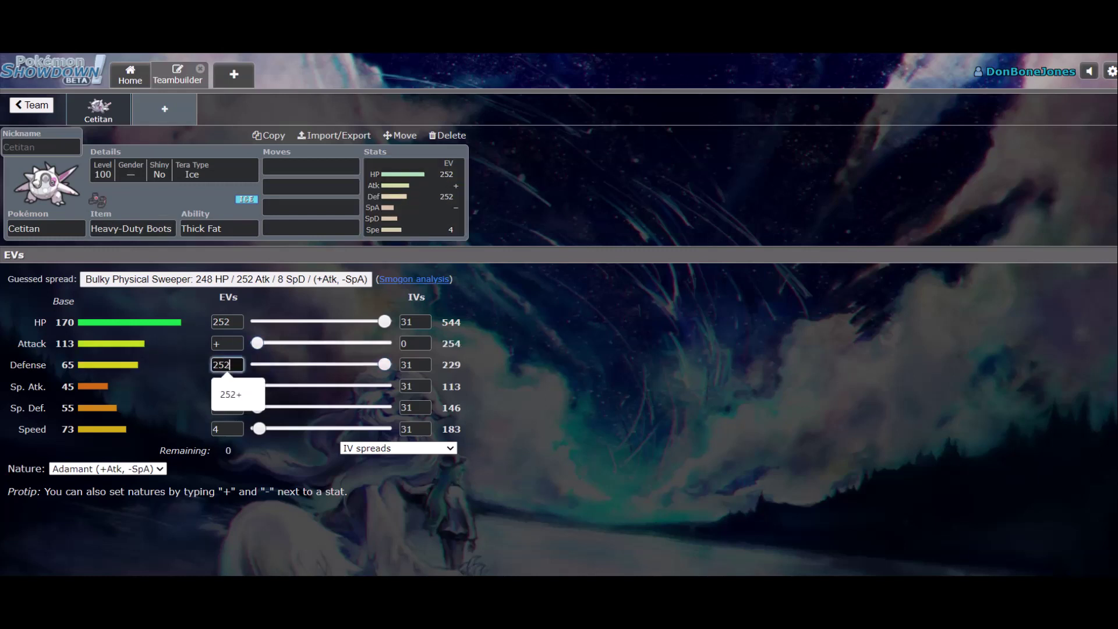
type("+")
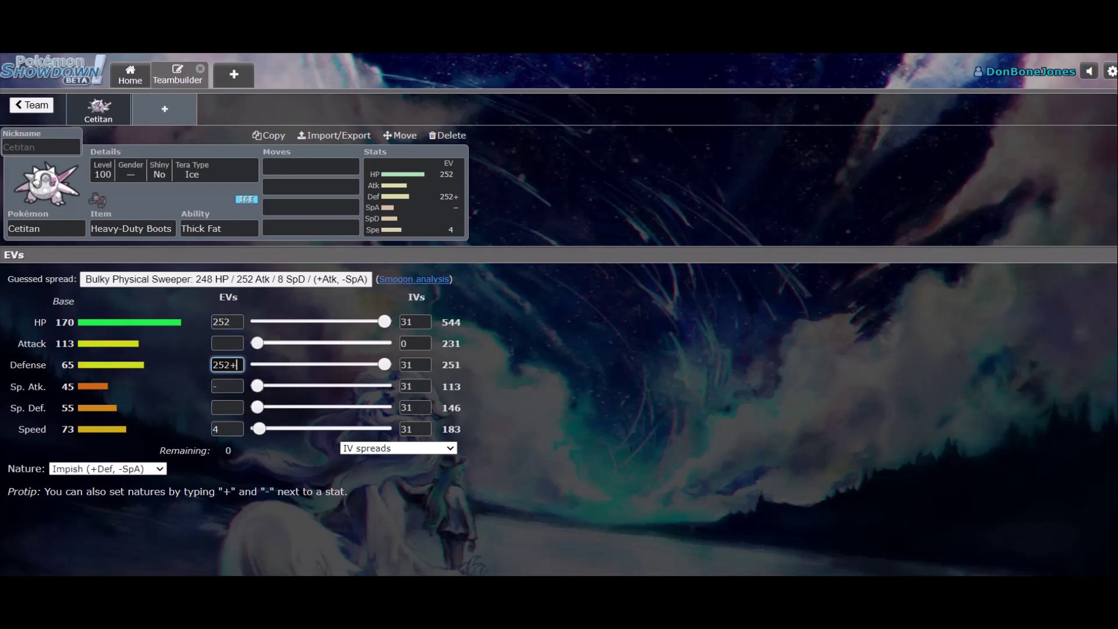
key("Tab")
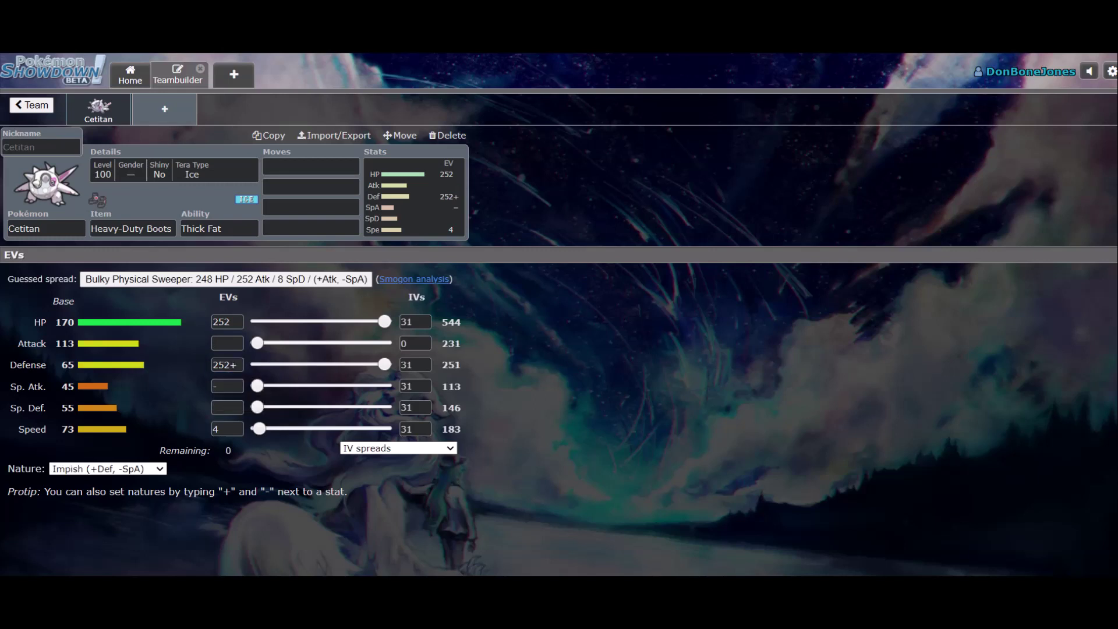
- Delete Cetitan from the team
left_click(448, 135)
scroll(442, 373, "down", 5)
key("Down")
key("Down")
key("Down")
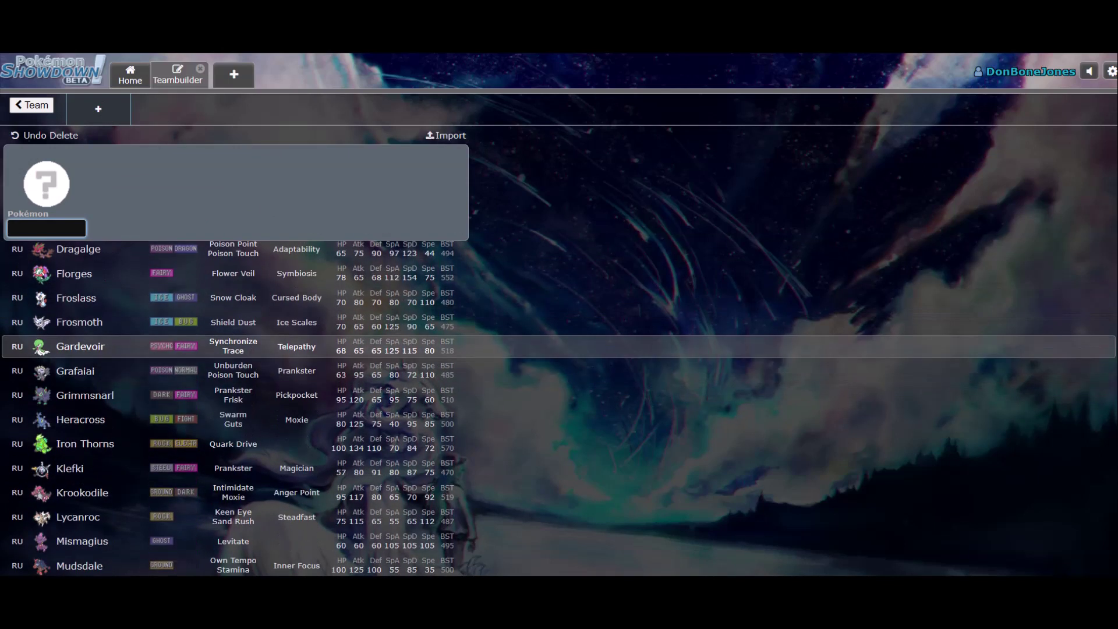
key("Down")
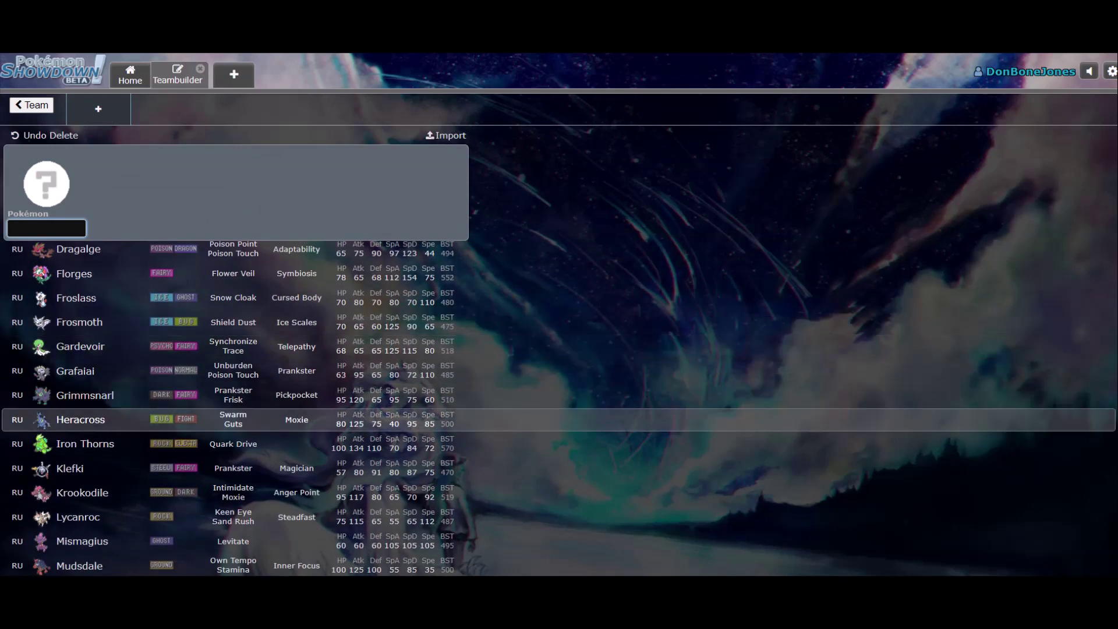
- Browse the RU species list past Cloyster and Coalossal toward Copperajah
key("Down")
key("Down")
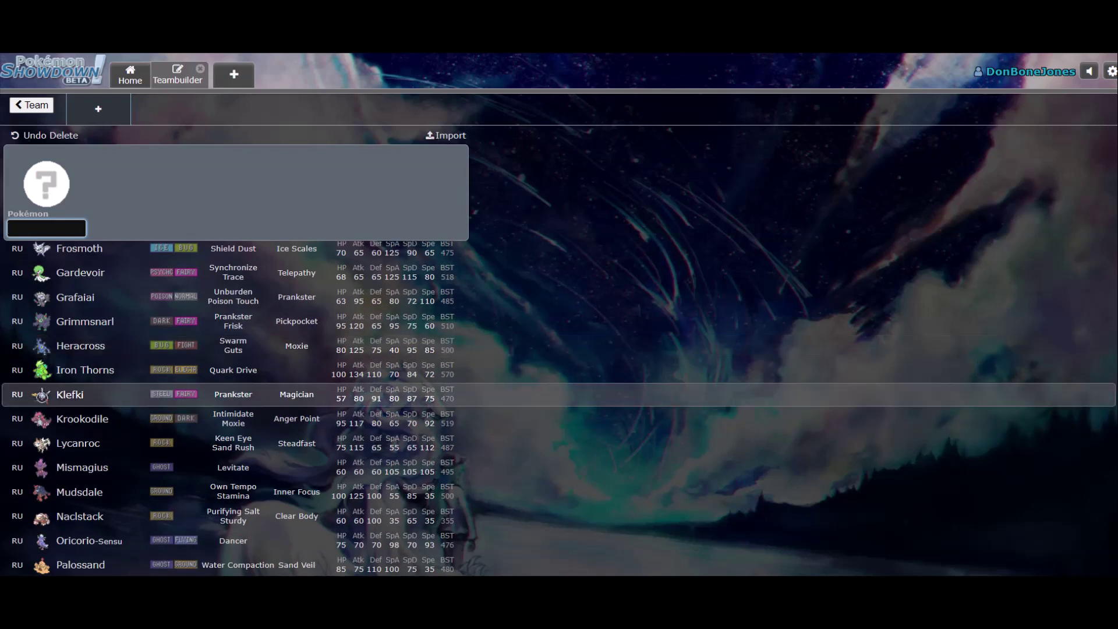
key("Down")
key("Down")
key("Down")
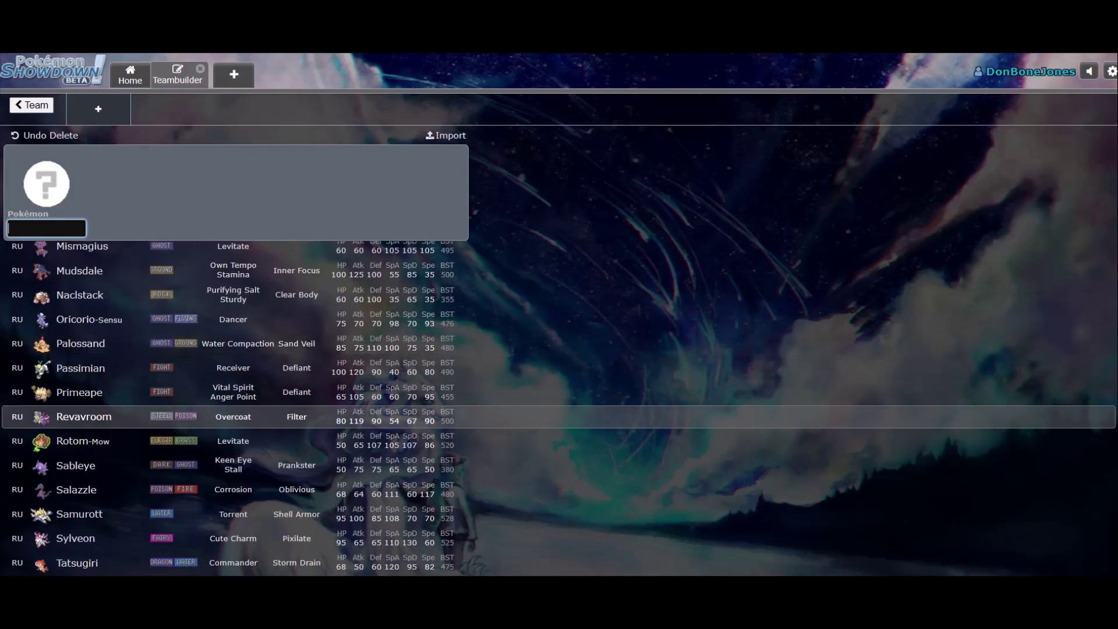
key("Down")
key("Down")
key("Down")
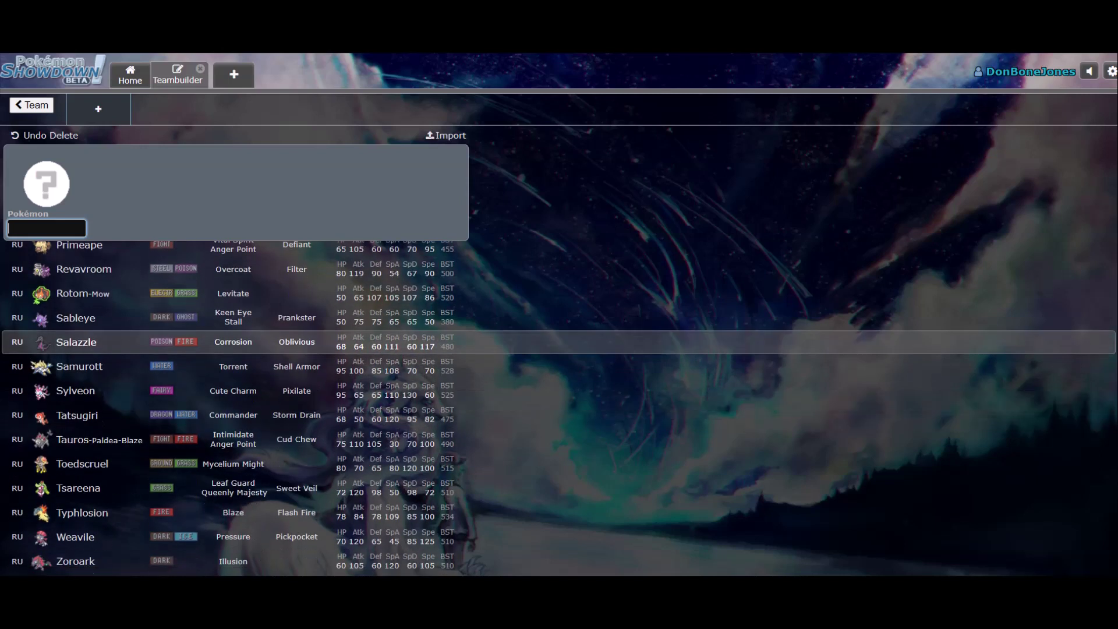
key("Up")
key("Up")
key("Up")
key("Down")
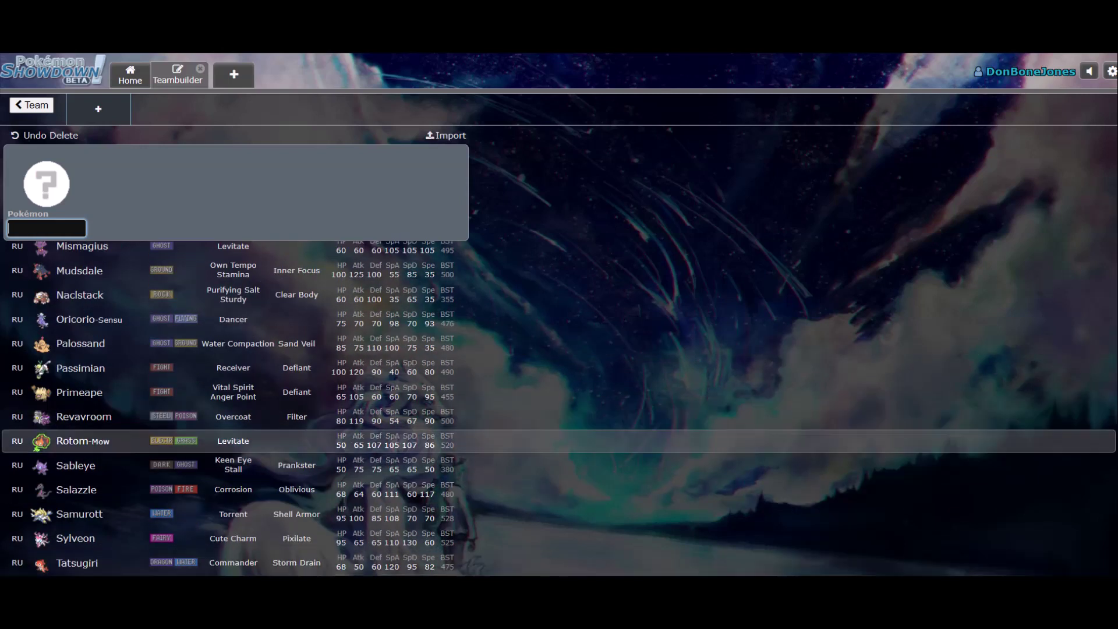
scroll(233, 408, "up", 3)
scroll(233, 407, "down", 3)
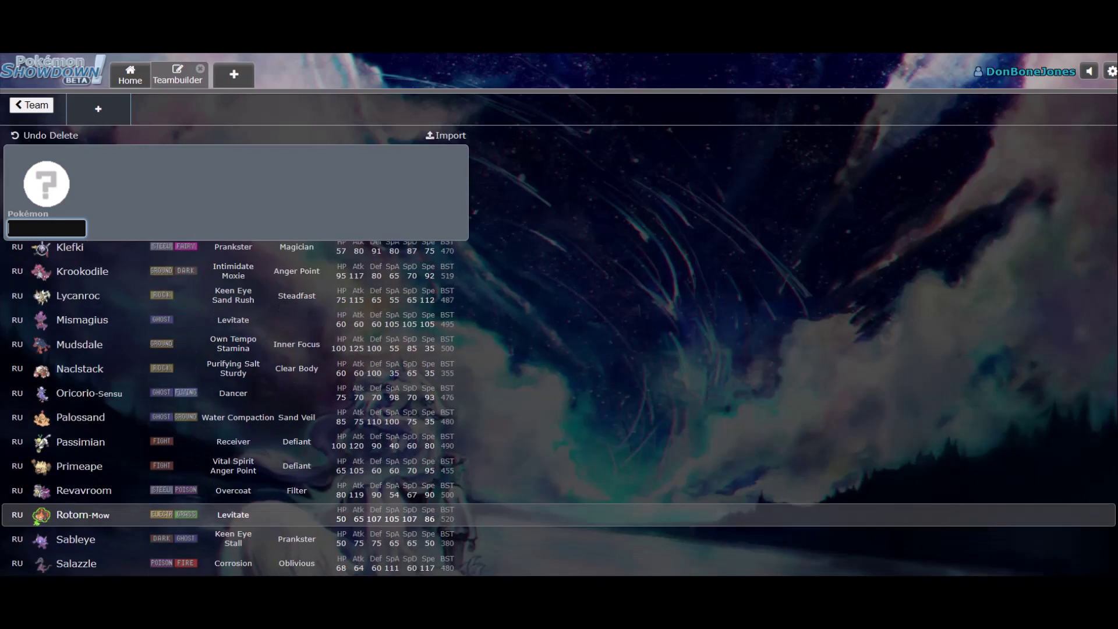
key("Up")
key("Up")
key("Up")
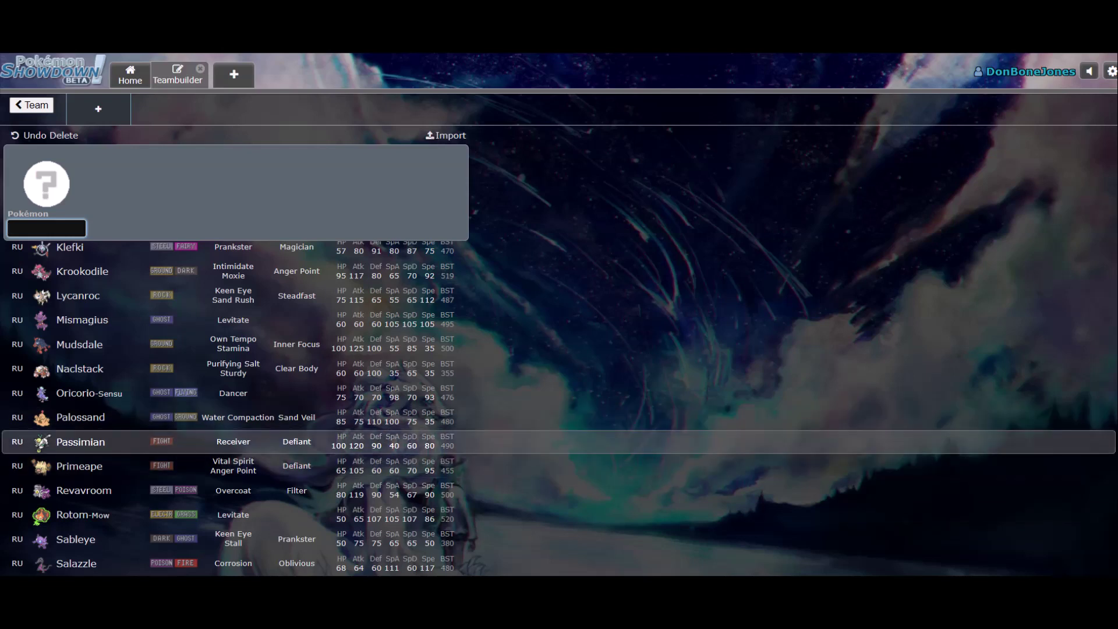
key("Up")
key("Up")
key("Up")
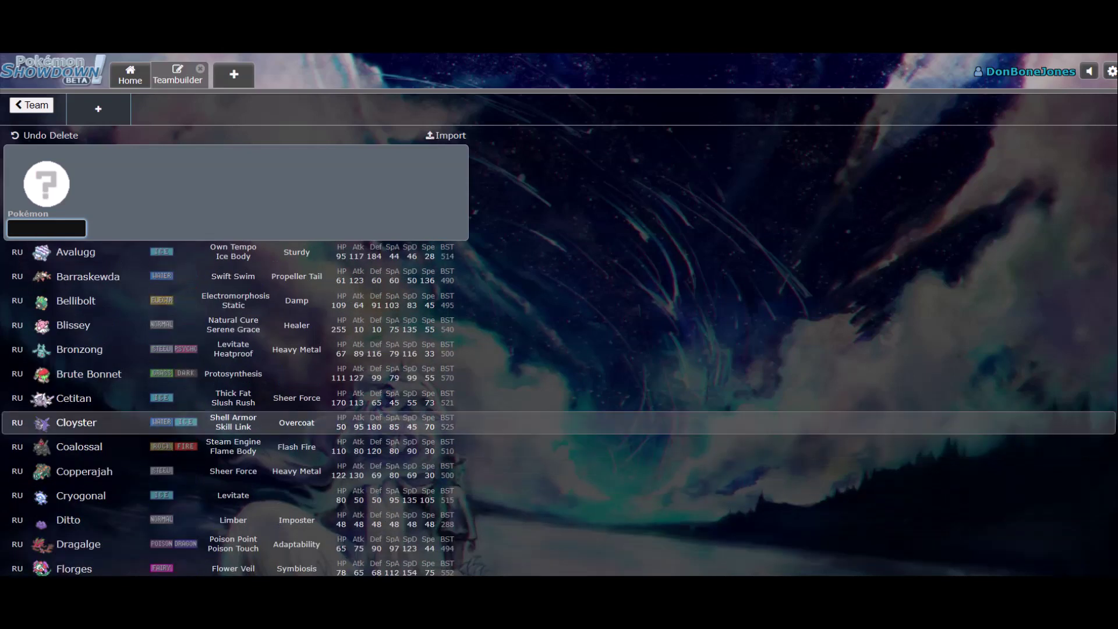
key("Down")
key("Down")
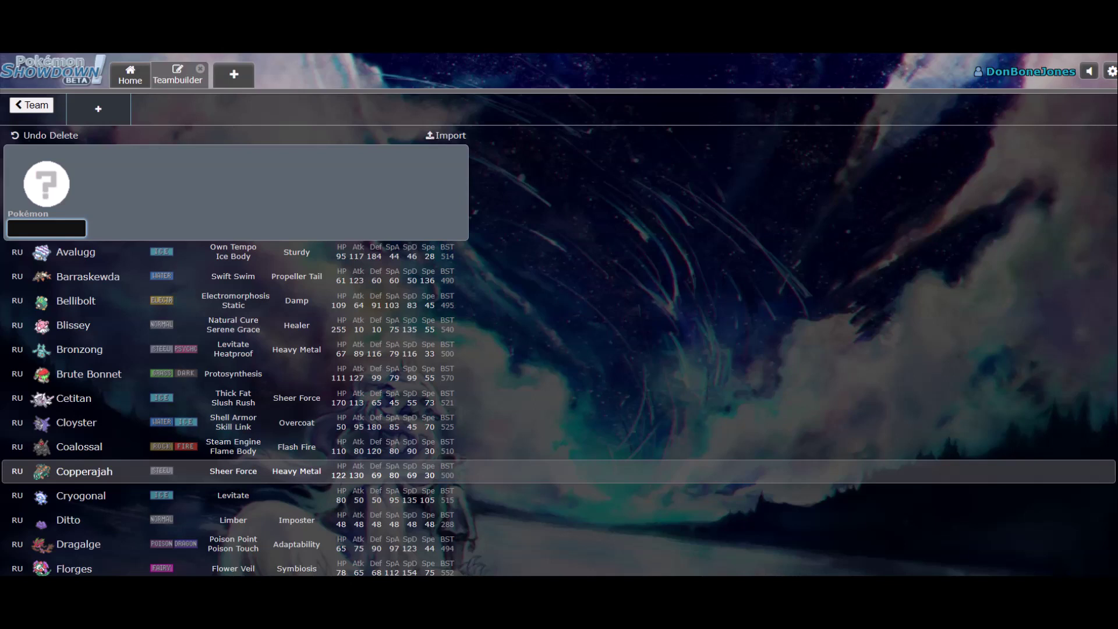
- Choose Copperajah for the empty team slot
key("Return")
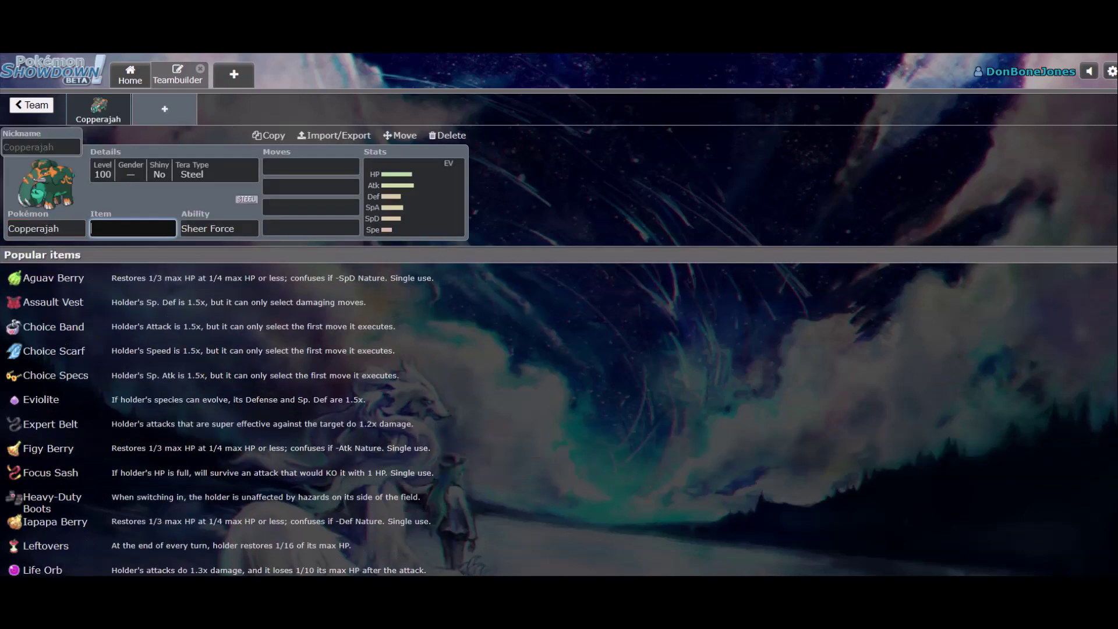
key("Tab")
key("shift+Tab")
key("shift+Tab")
- Leave Copperajah with random gender and not shiny
left_click(88, 287)
left_click(87, 301)
left_click(197, 287)
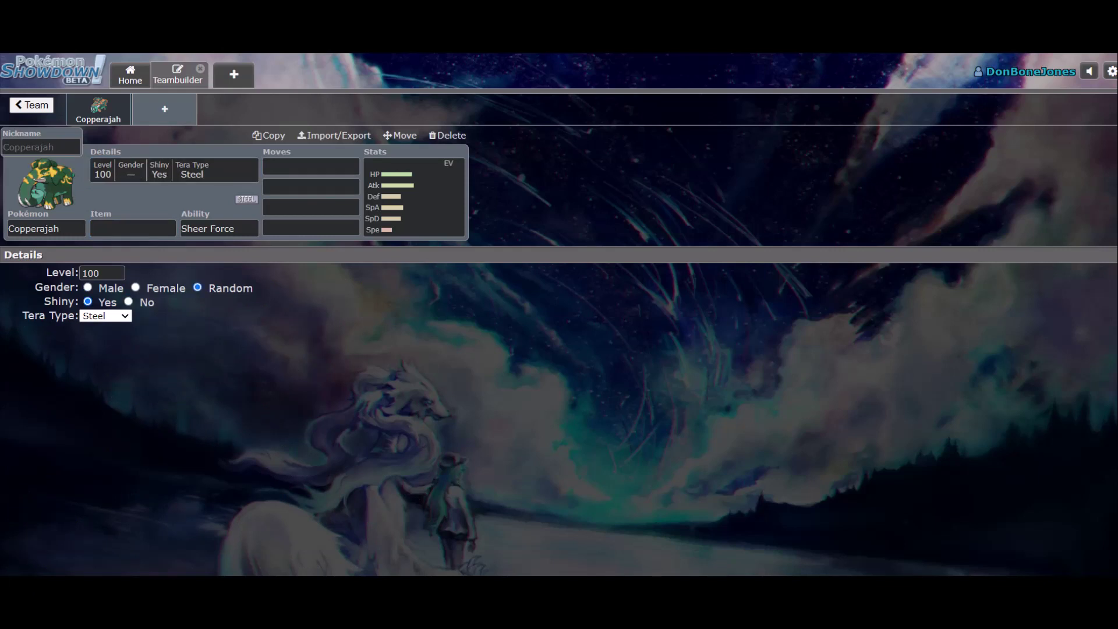
left_click(135, 287)
left_click(198, 287)
left_click(128, 301)
- Give Copperajah a Life Orb as its held item
type("life")
key("Return")
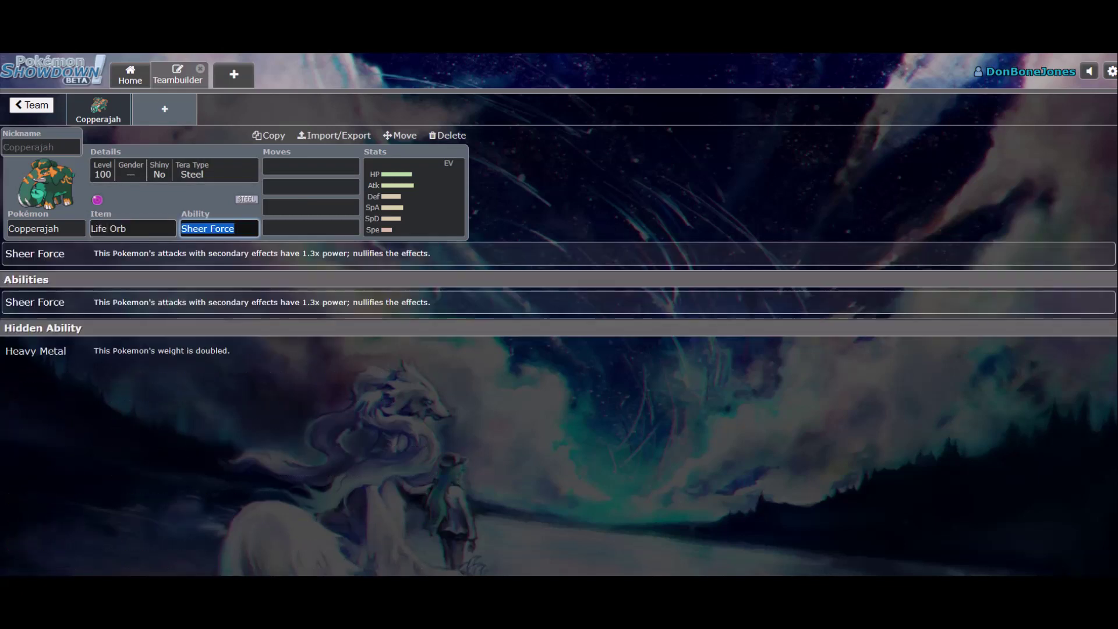
key("shift+Tab")
key("shift+Tab")
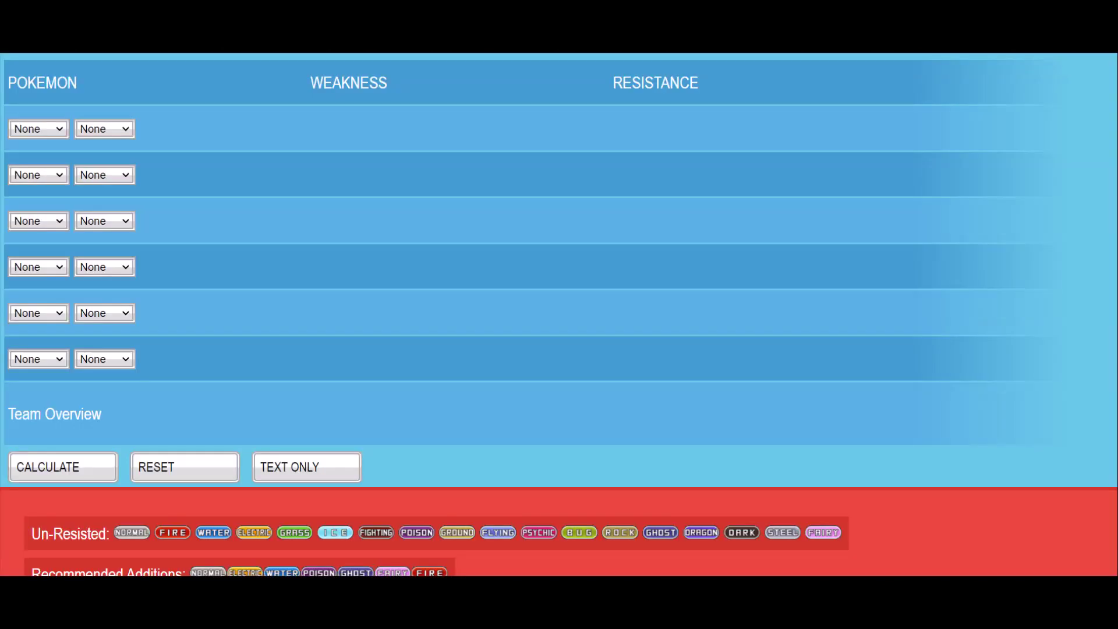
- Set the first Pokémon's type to Steel in the type coverage calculator
left_click(38, 129)
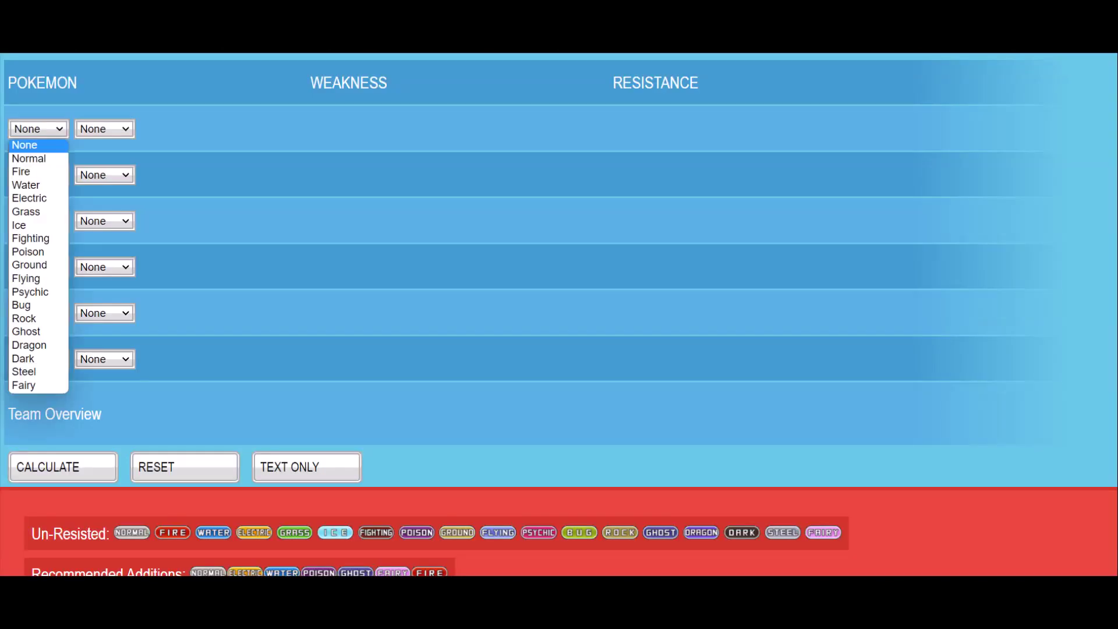
key("s")
key("Return")
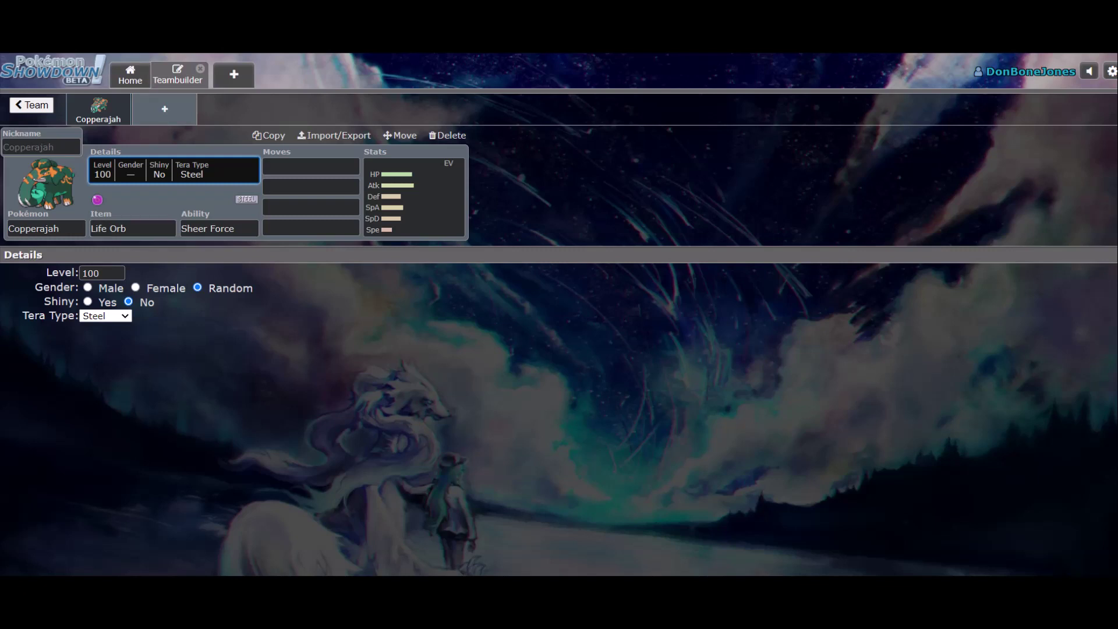
left_click(311, 167)
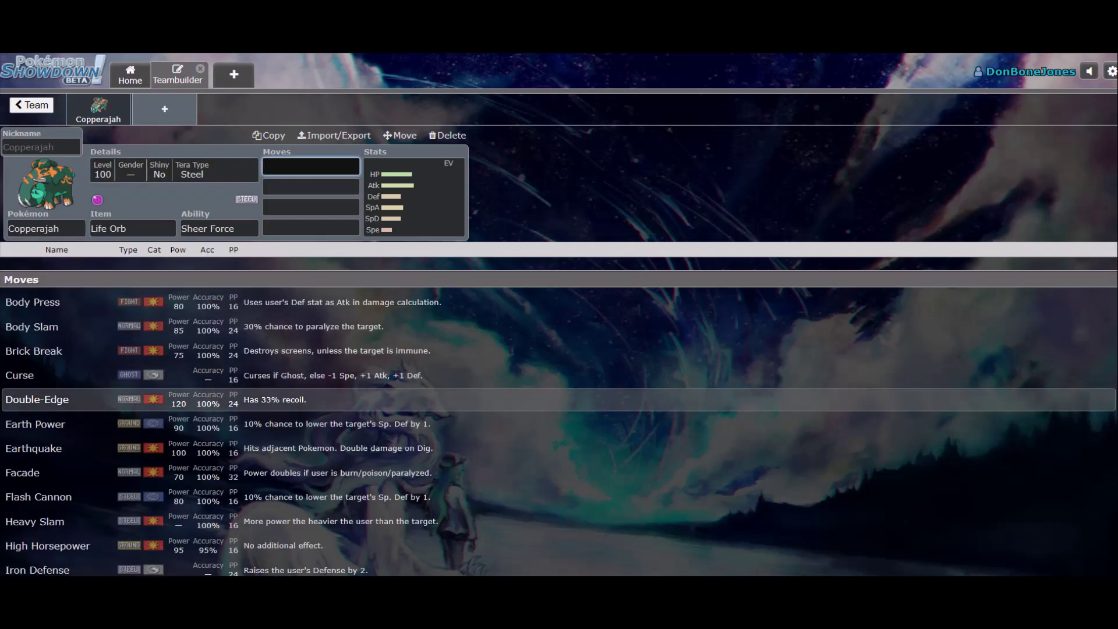
type("iron head")
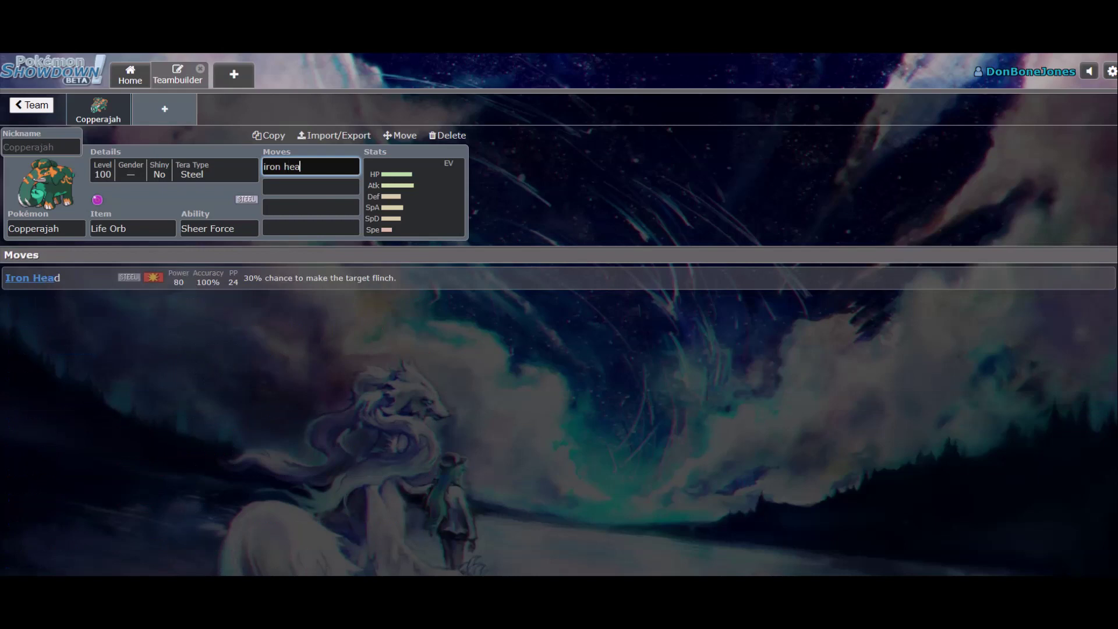
key("Return")
left_click(220, 228)
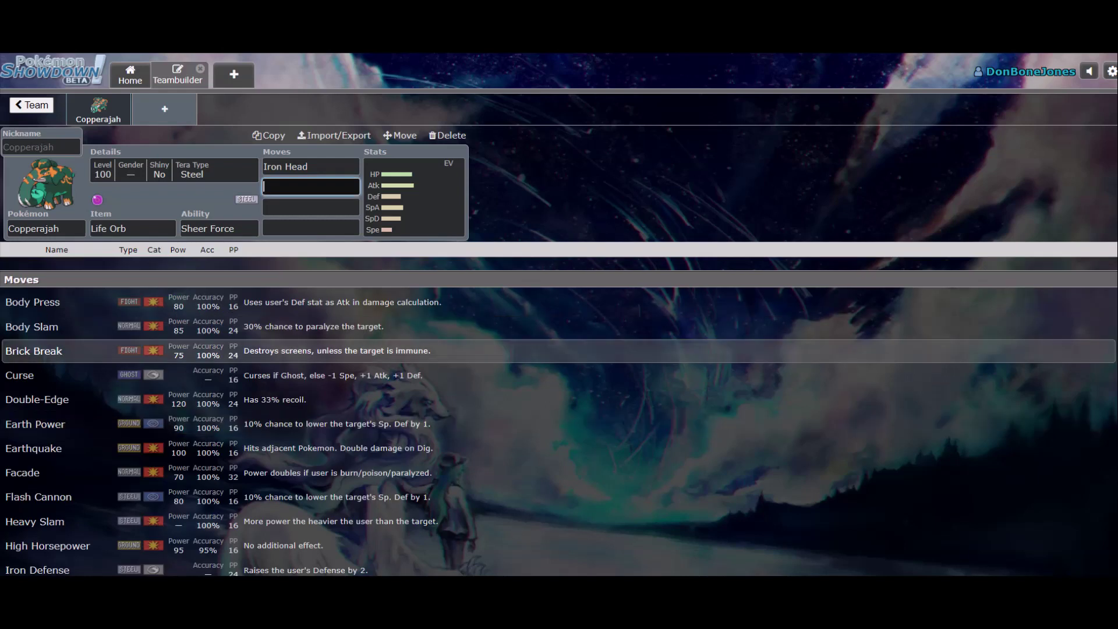
scroll(233, 408, "down", 3)
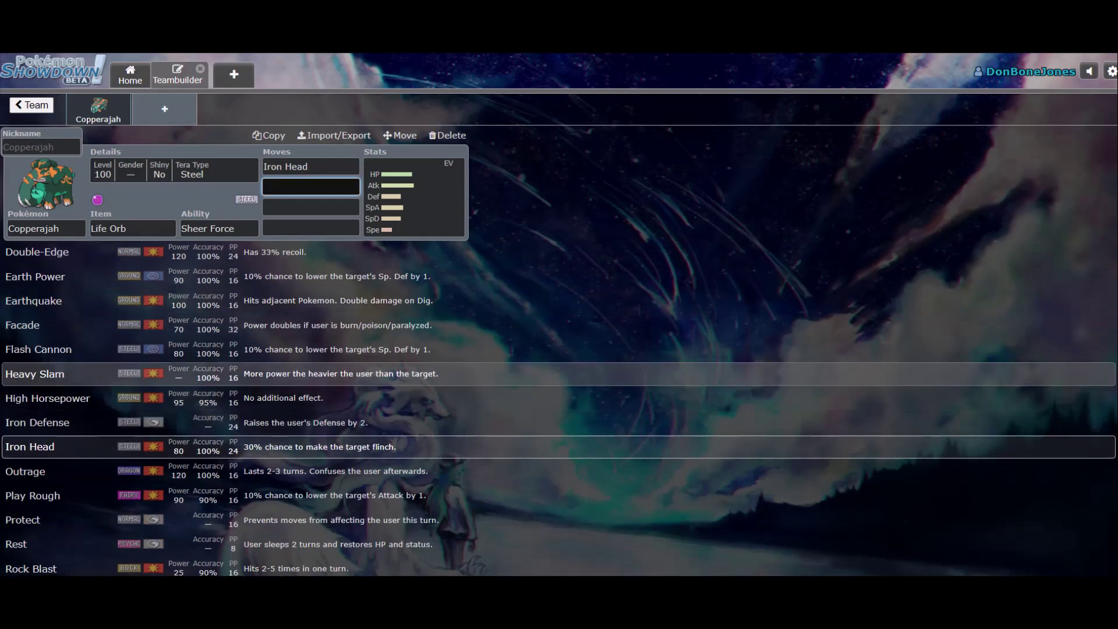
scroll(233, 371, "down", 2)
scroll(233, 378, "down", 3)
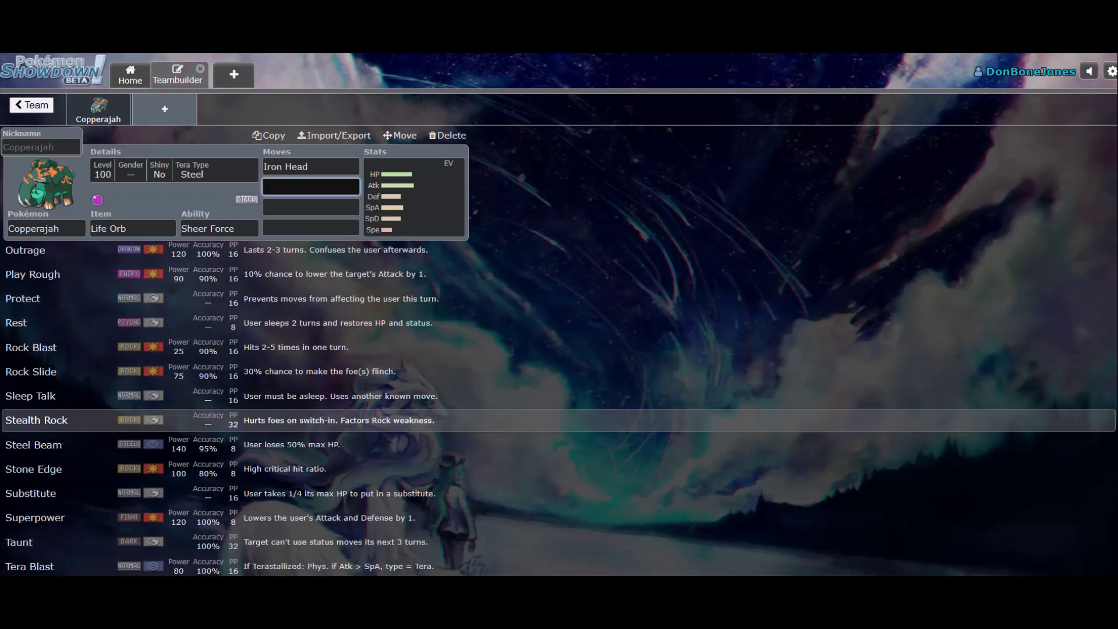
scroll(233, 365, "down", 2)
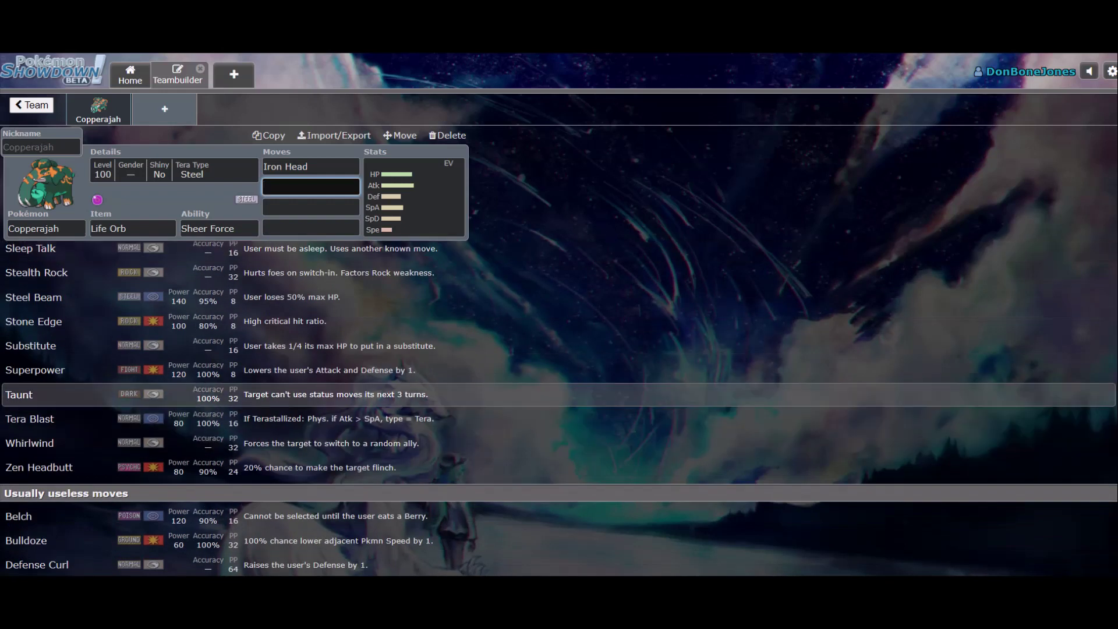
scroll(233, 443, "up", 1)
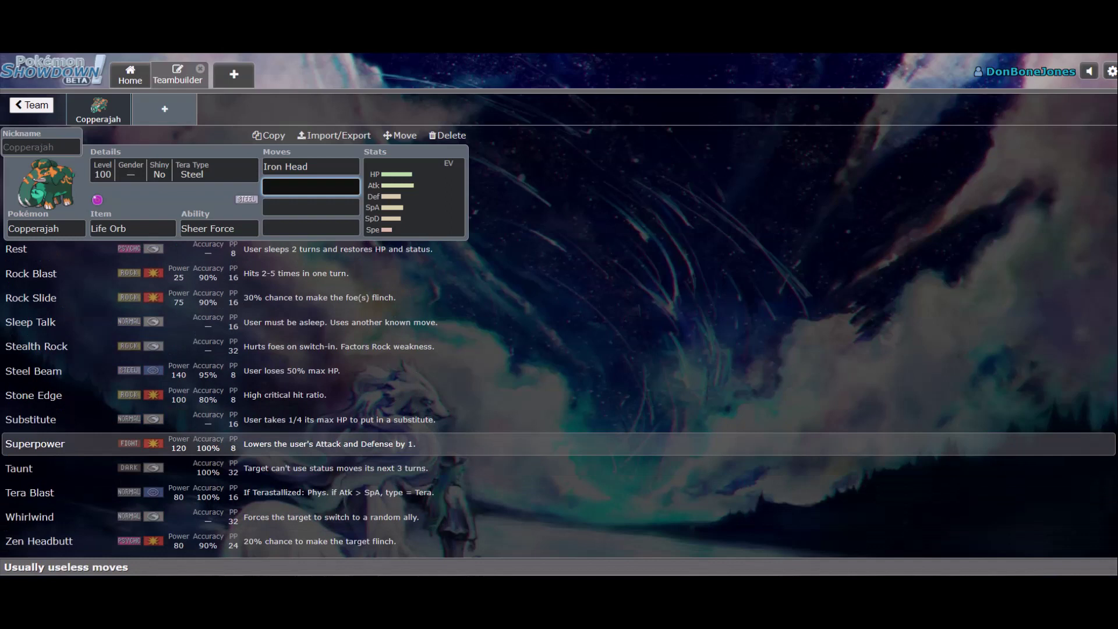
left_click(218, 229)
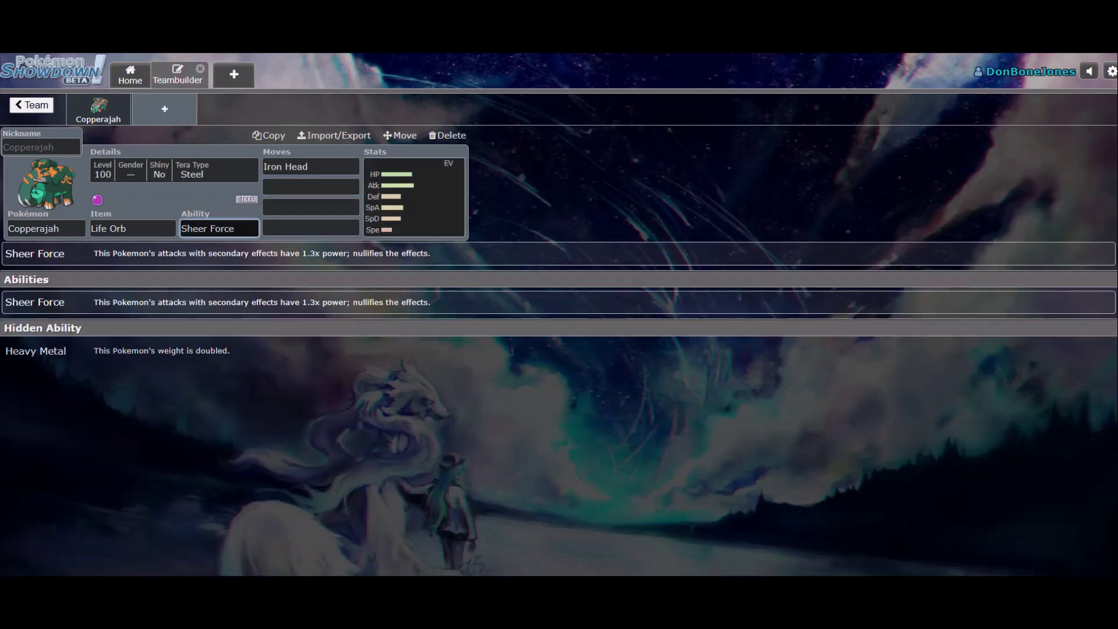
left_click(311, 187)
scroll(310, 408, "down", 3)
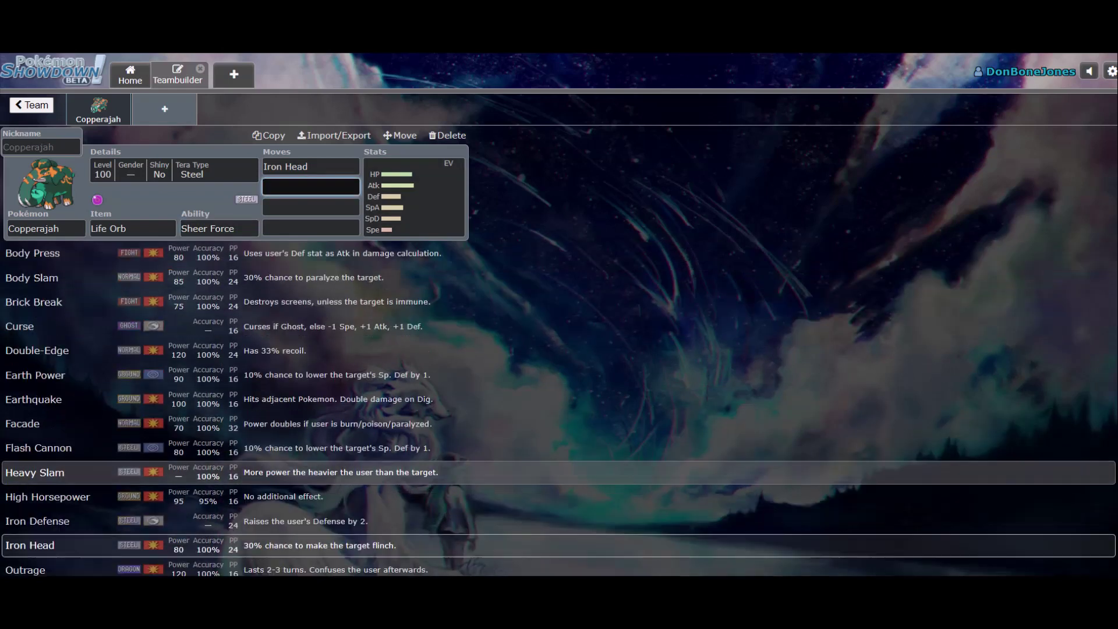
left_click(234, 229)
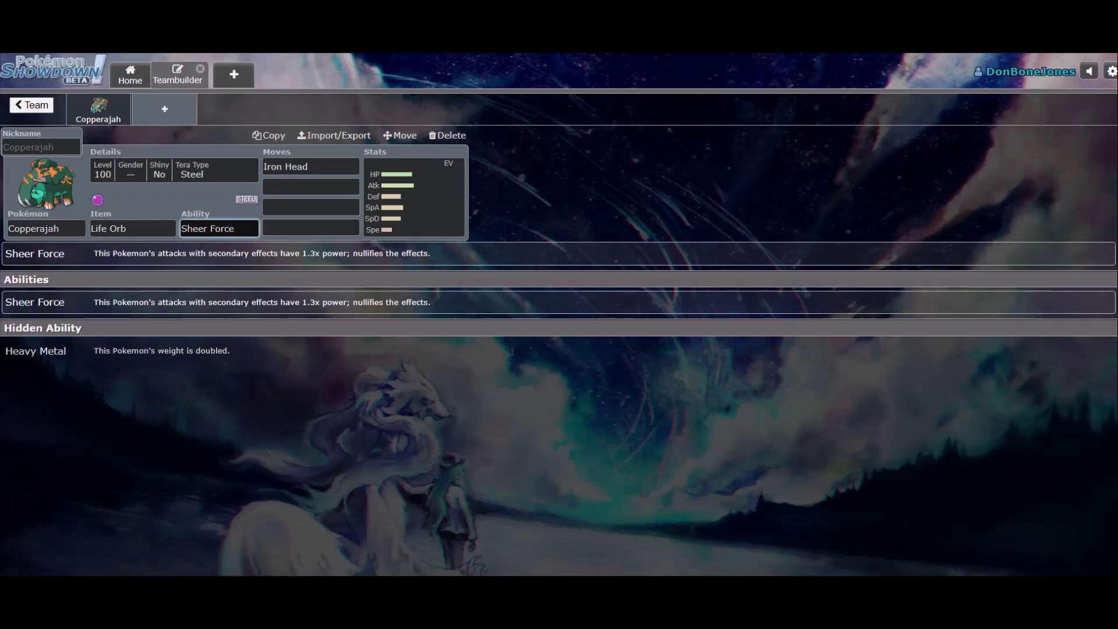
left_click(310, 186)
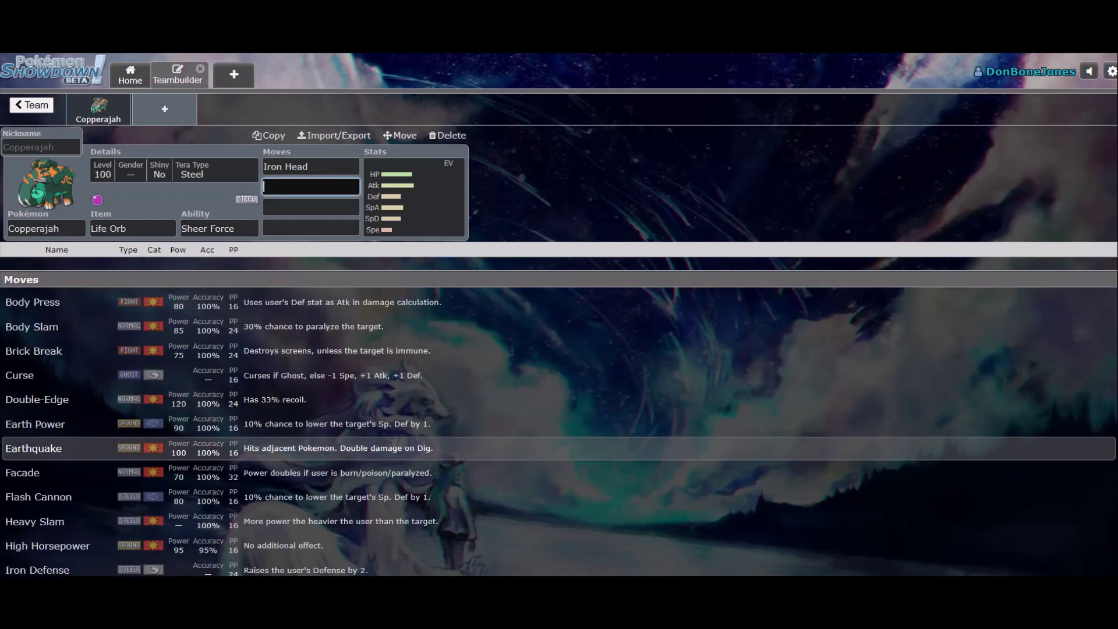
scroll(233, 443, "down", 1)
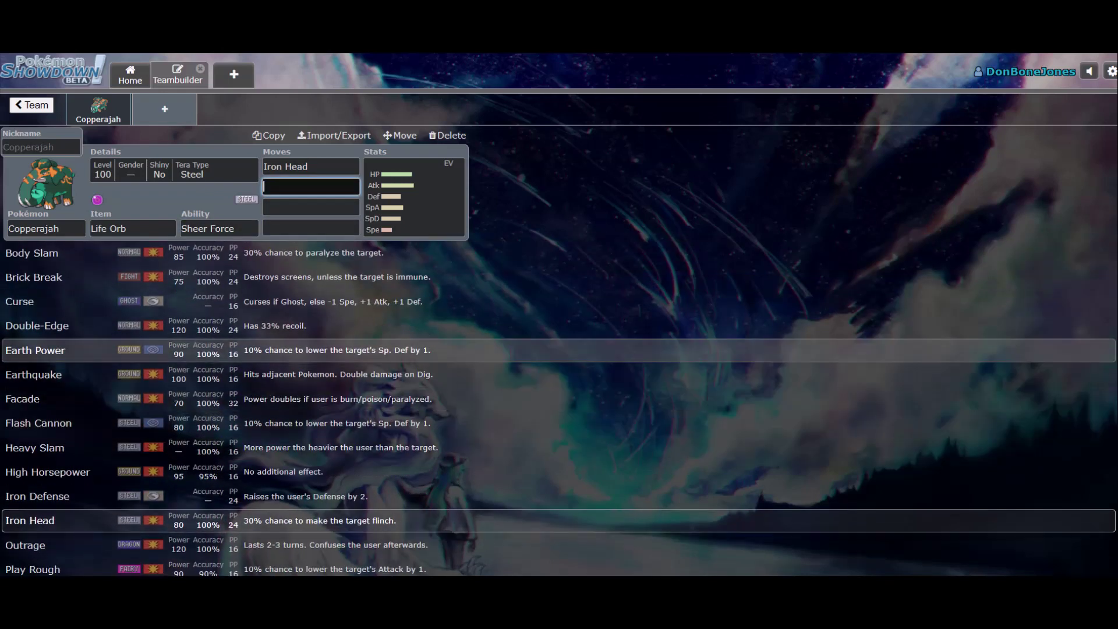
left_click(414, 198)
left_click(310, 186)
scroll(559, 407, "down", 5)
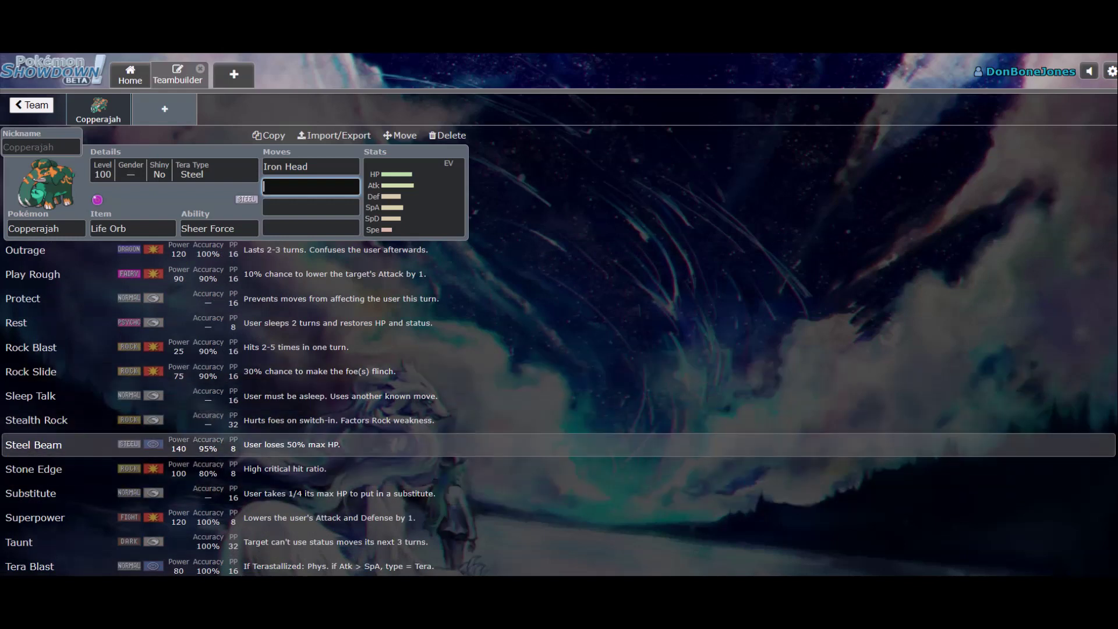
scroll(559, 442, "down", 5)
scroll(559, 441, "down", 5)
scroll(559, 441, "down", 2)
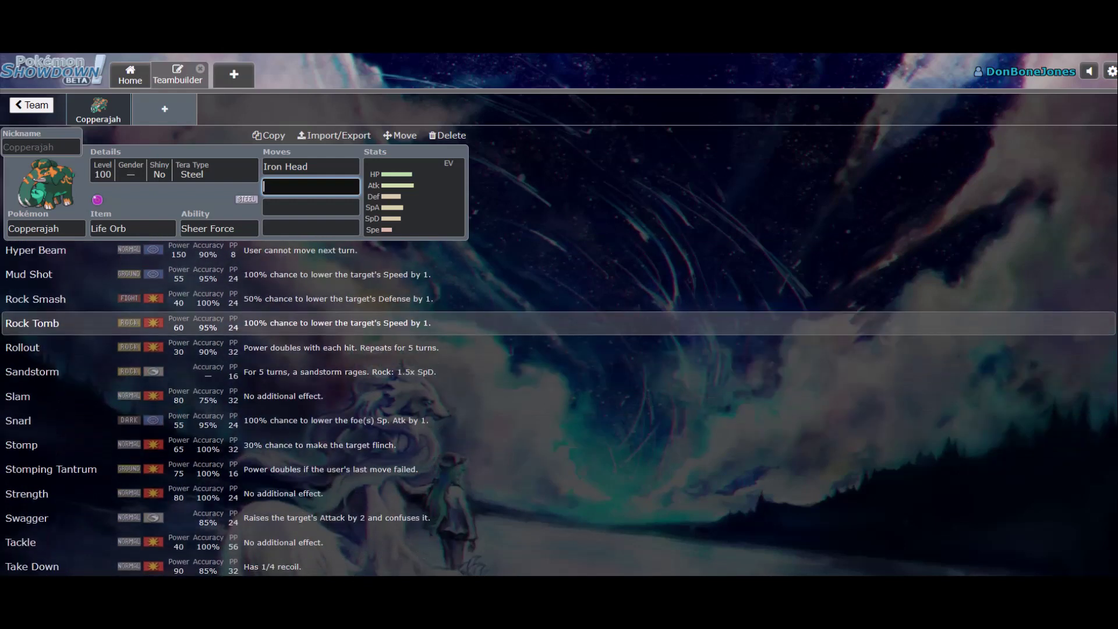
scroll(559, 408, "down", 3)
scroll(559, 408, "up", 15)
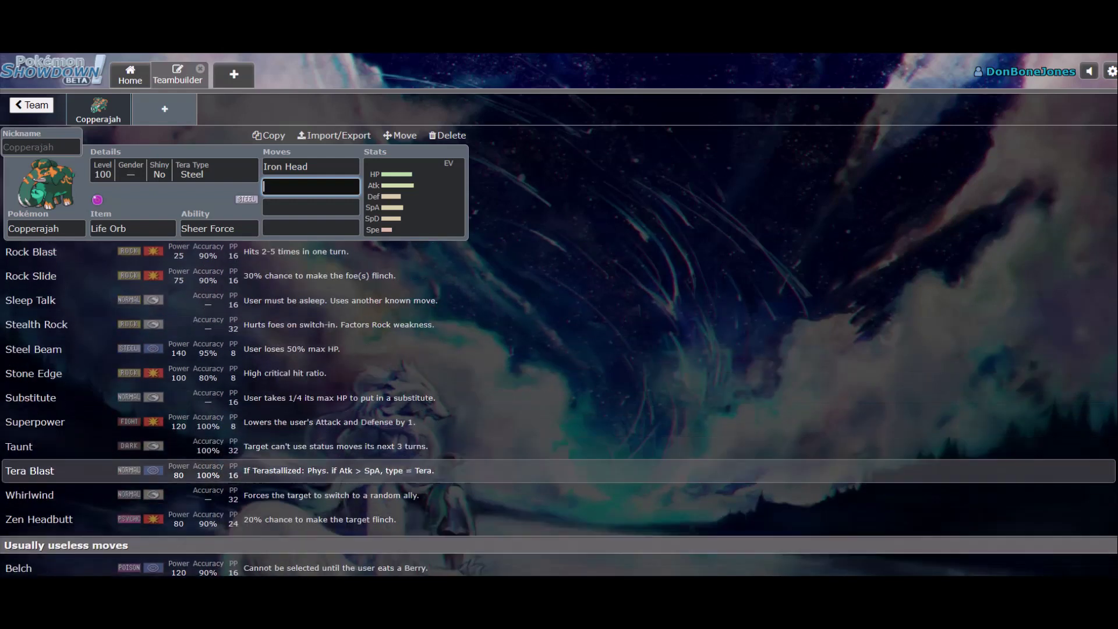
scroll(559, 477, "down", 3)
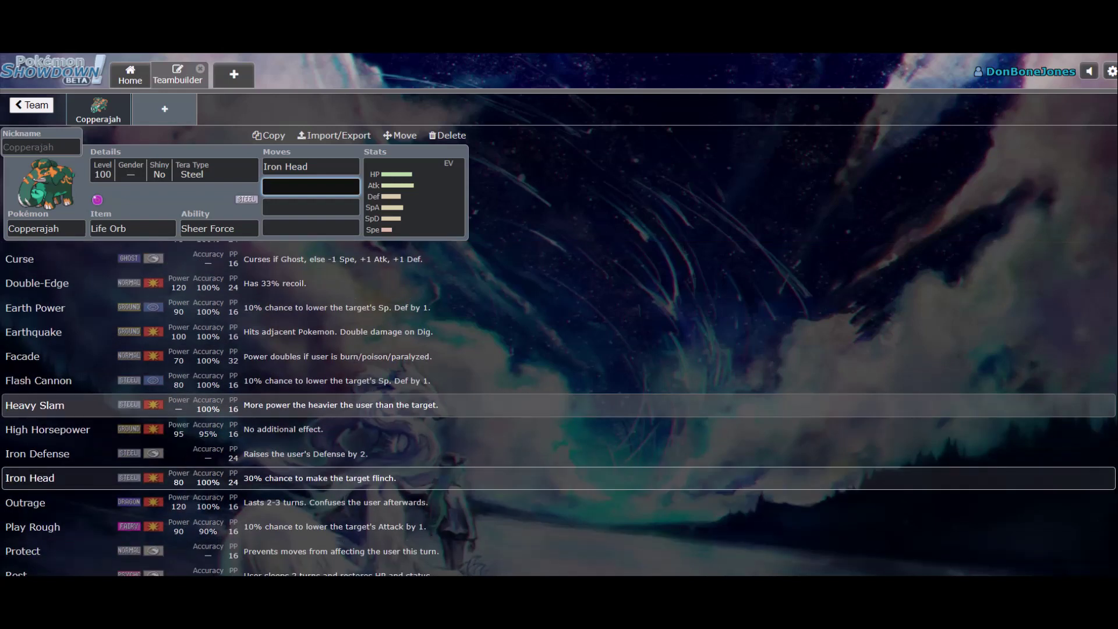
scroll(559, 477, "down", 2)
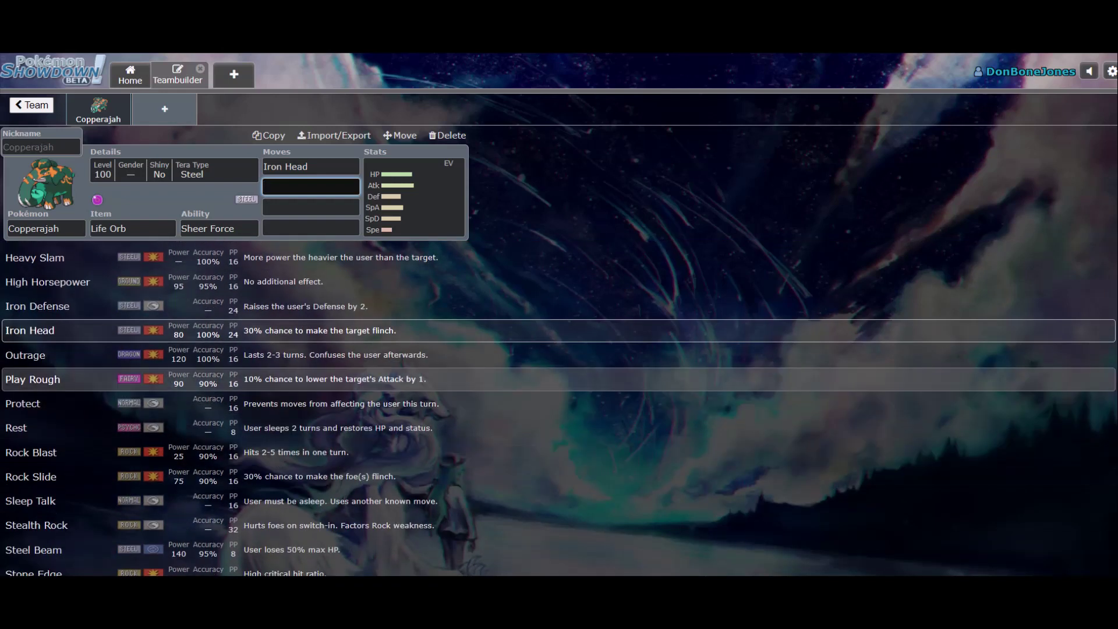
- Add Play Rough, Rock Slide and Curse to Copperajah's move slots
left_click(559, 379)
scroll(559, 443, "down", 5)
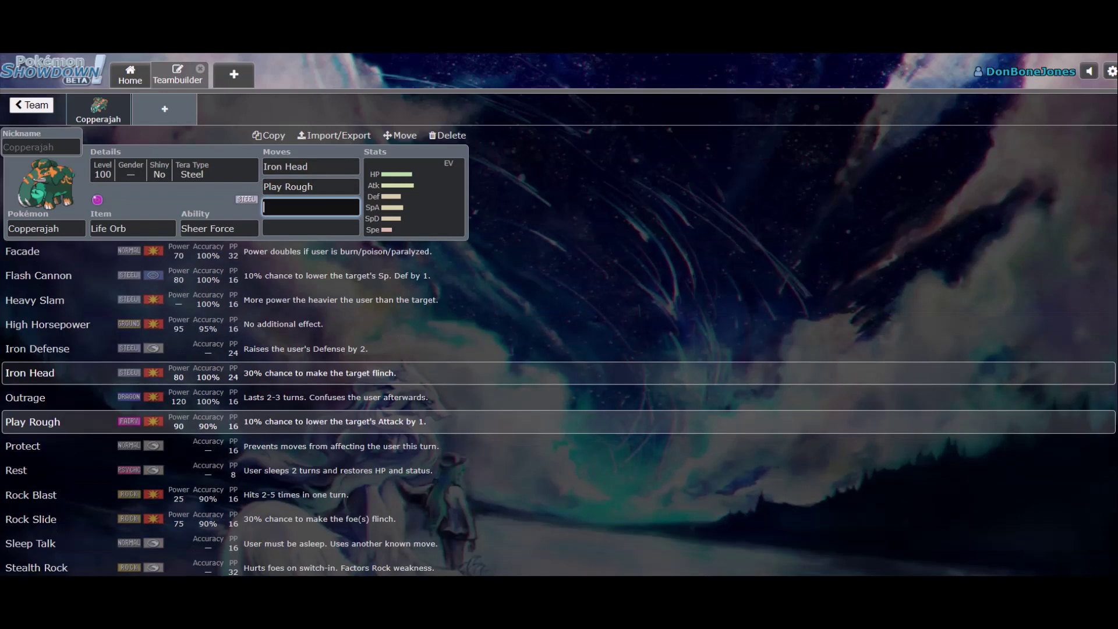
left_click(559, 444)
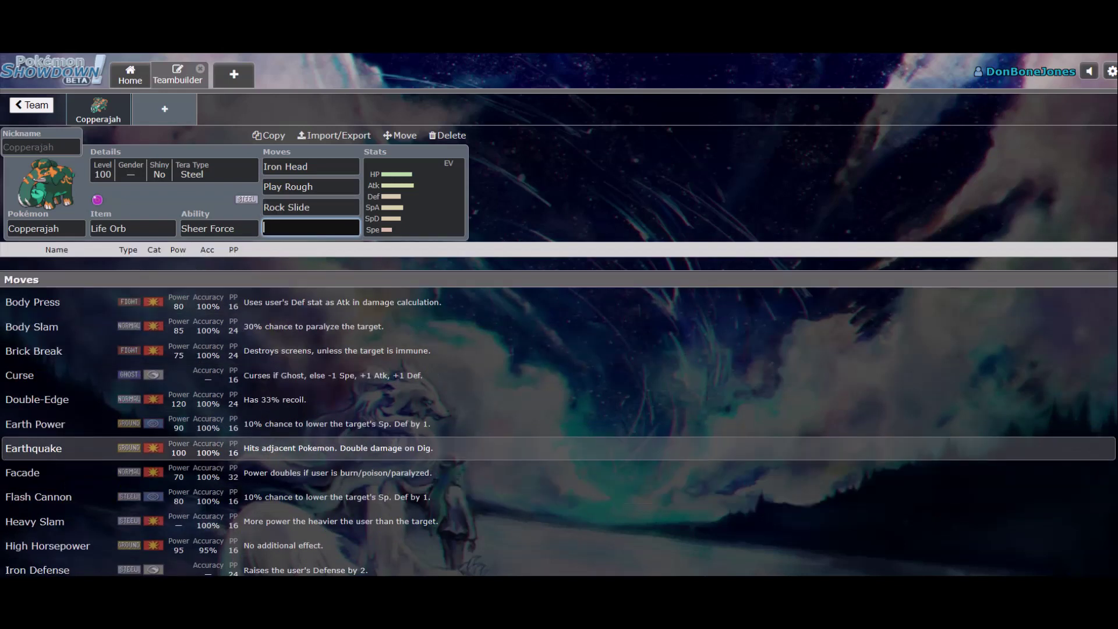
type("surse")
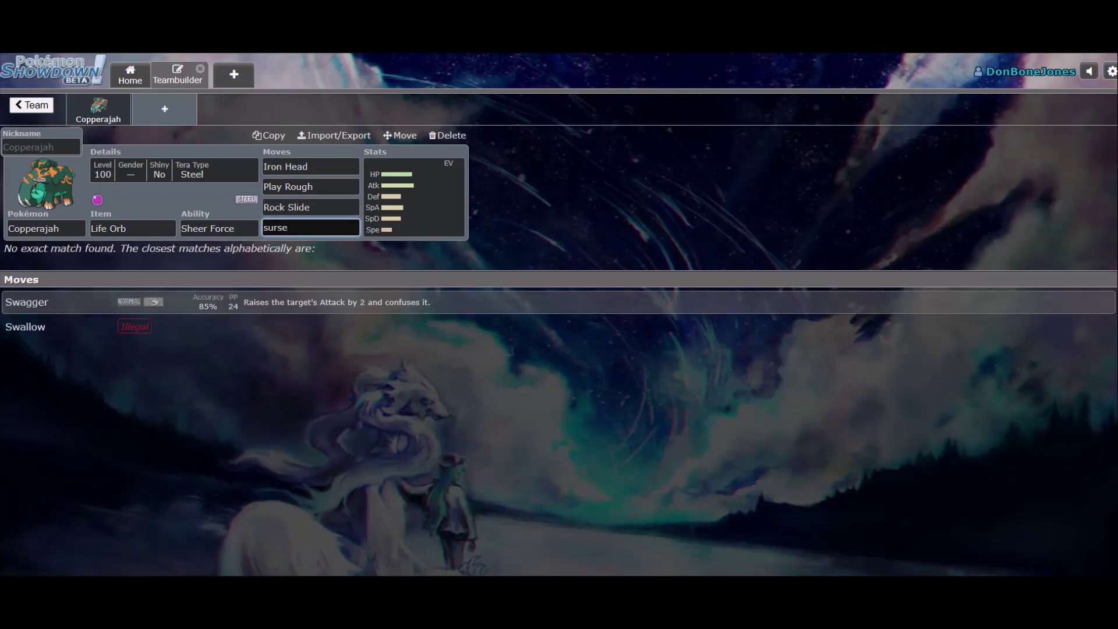
key("BackSpace")
key("BackSpace")
key("BackSpace")
type("curse")
key("Return")
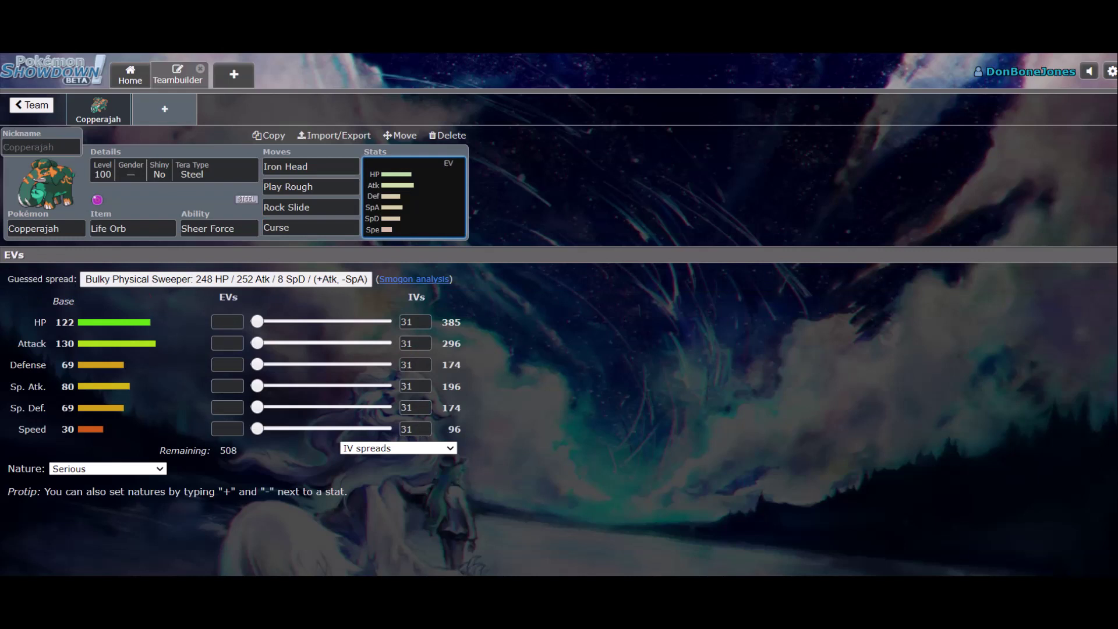
- Make Rock Slide the second move and Play Rough the third
left_click(310, 186)
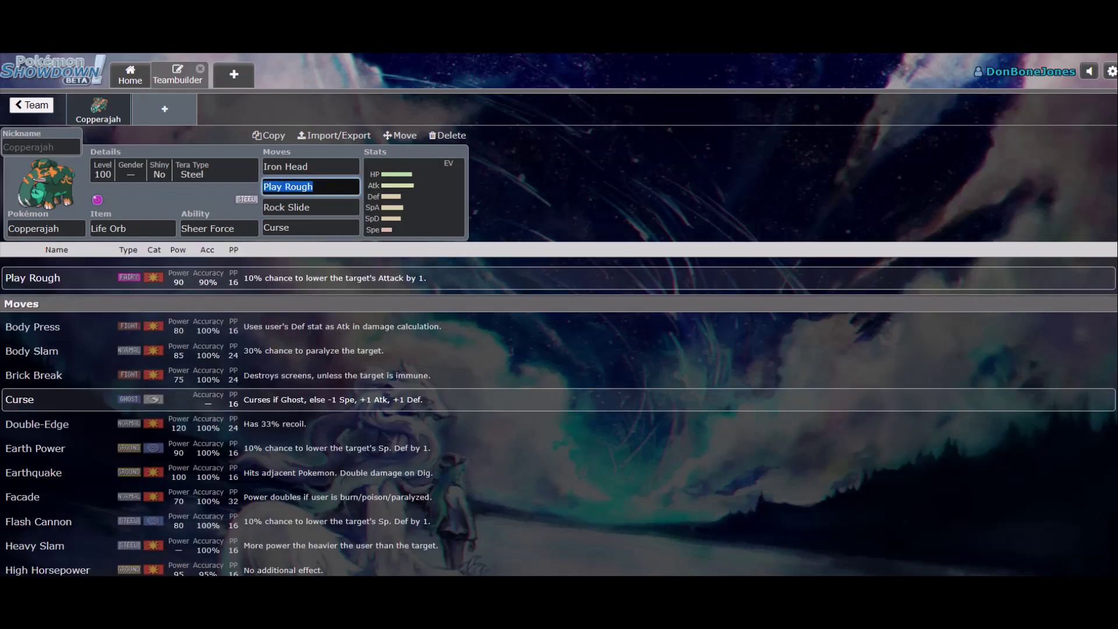
type("rock s")
key("Return")
type("plau")
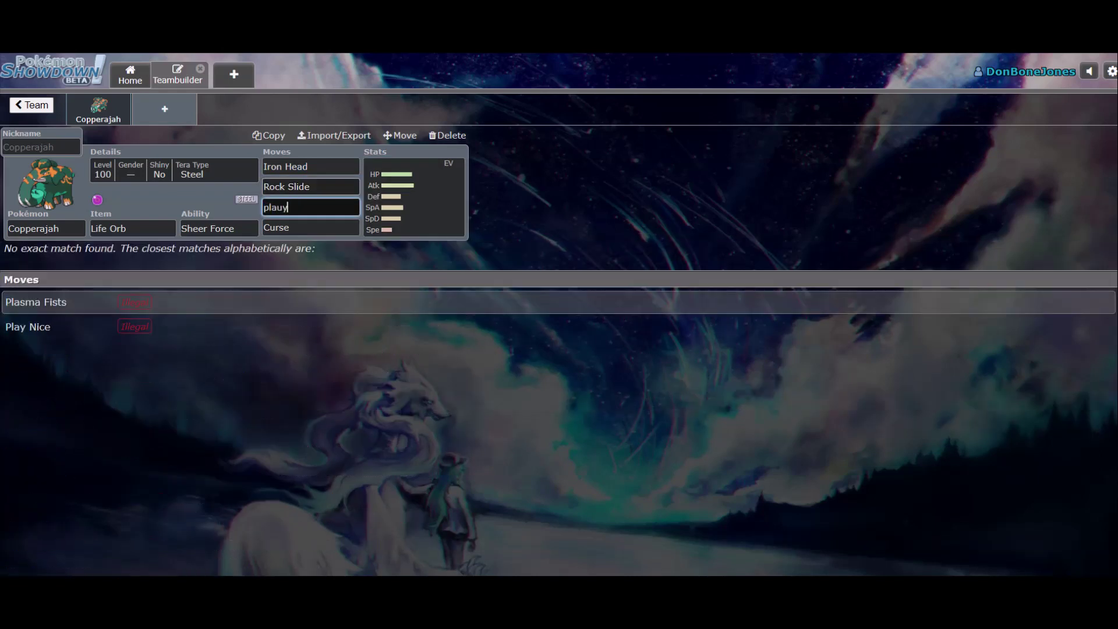
key("BackSpace")
key("Return")
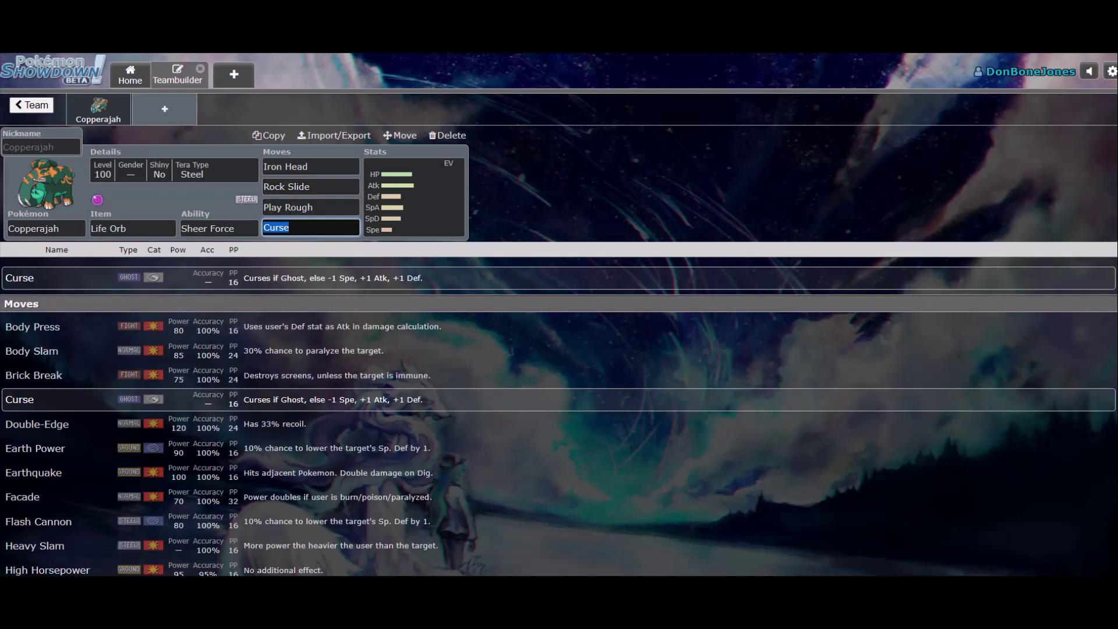
left_click(35, 228)
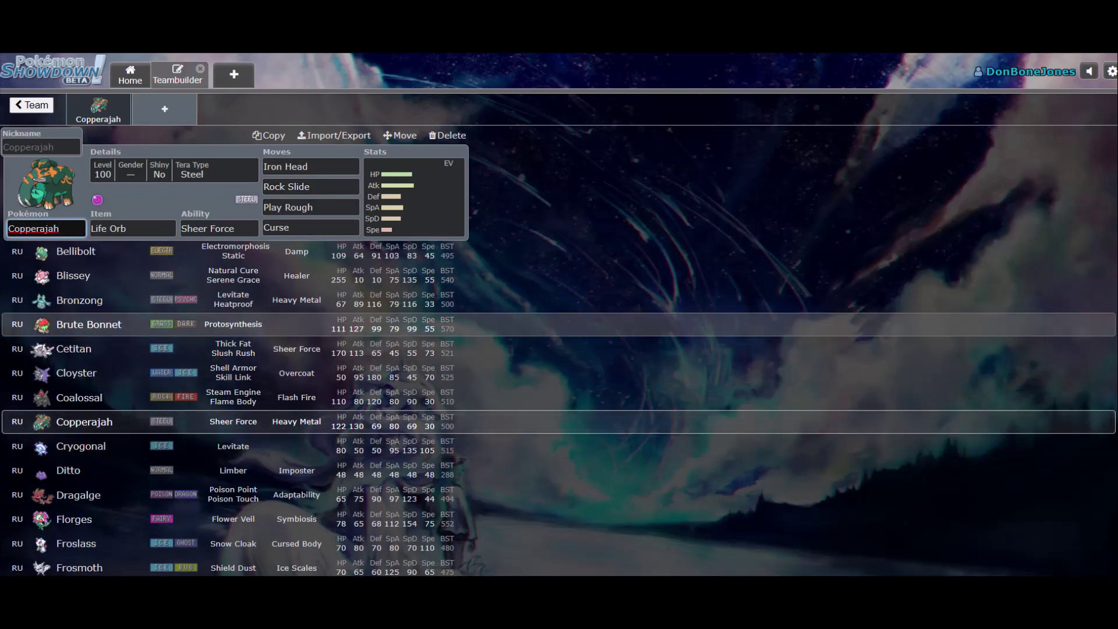
- Scroll down to Copperajah's details: Level 100, random gender, Tera Type Steel
scroll(559, 320, "down", 10)
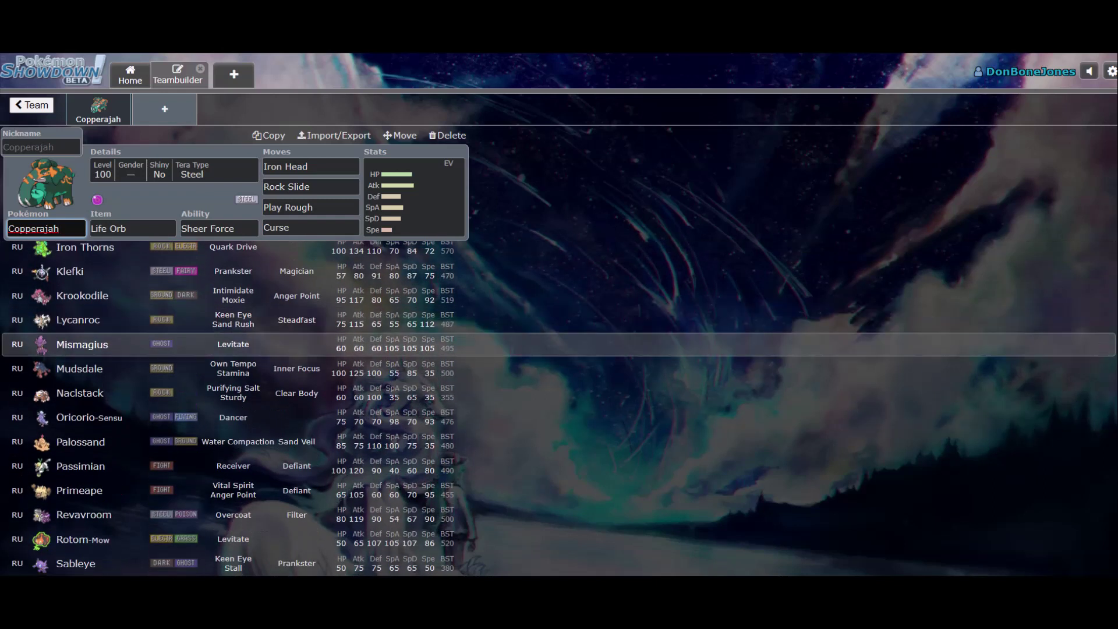
scroll(559, 350, "down", 4)
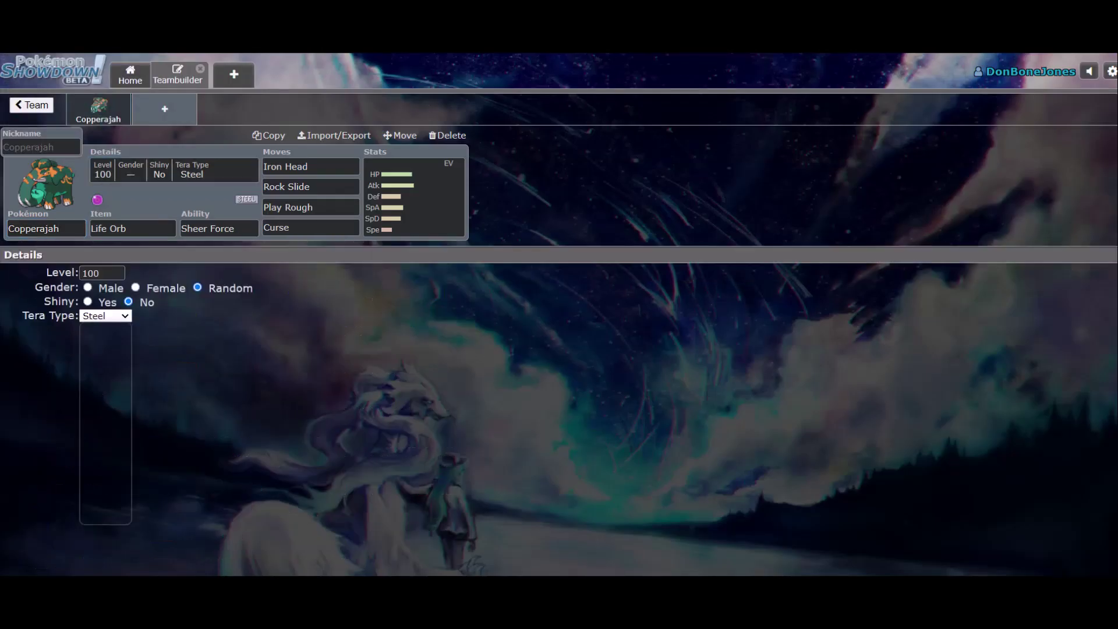
- Pick Grass from the Tera Type list for Copperajah
left_click(105, 316)
left_click(96, 428)
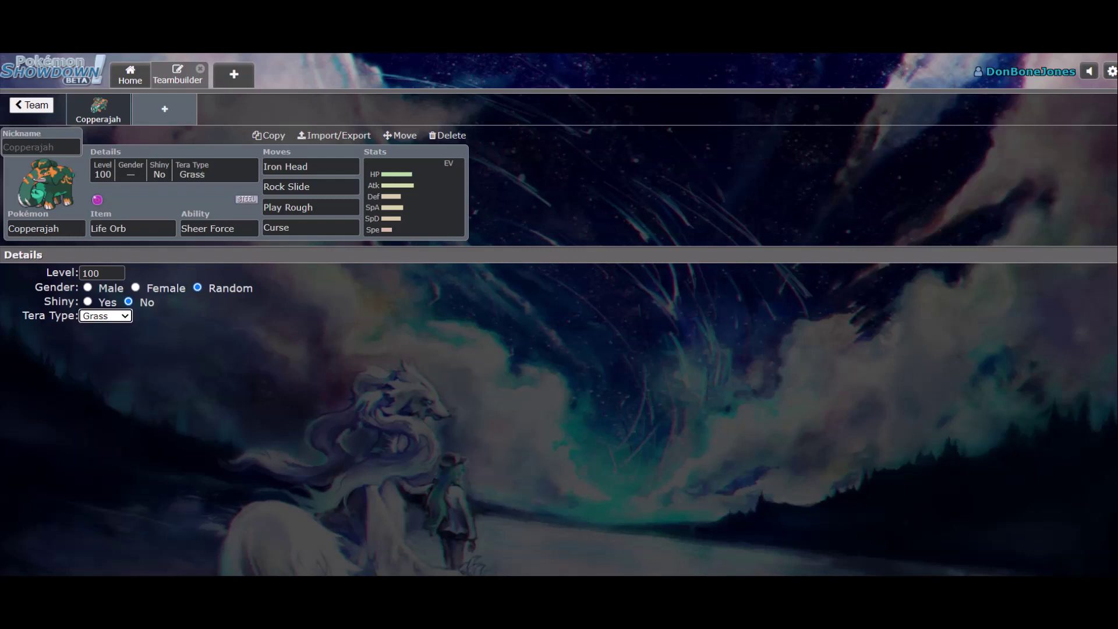
left_click(310, 207)
scroll(559, 403, "down", 10)
scroll(559, 403, "up", 2)
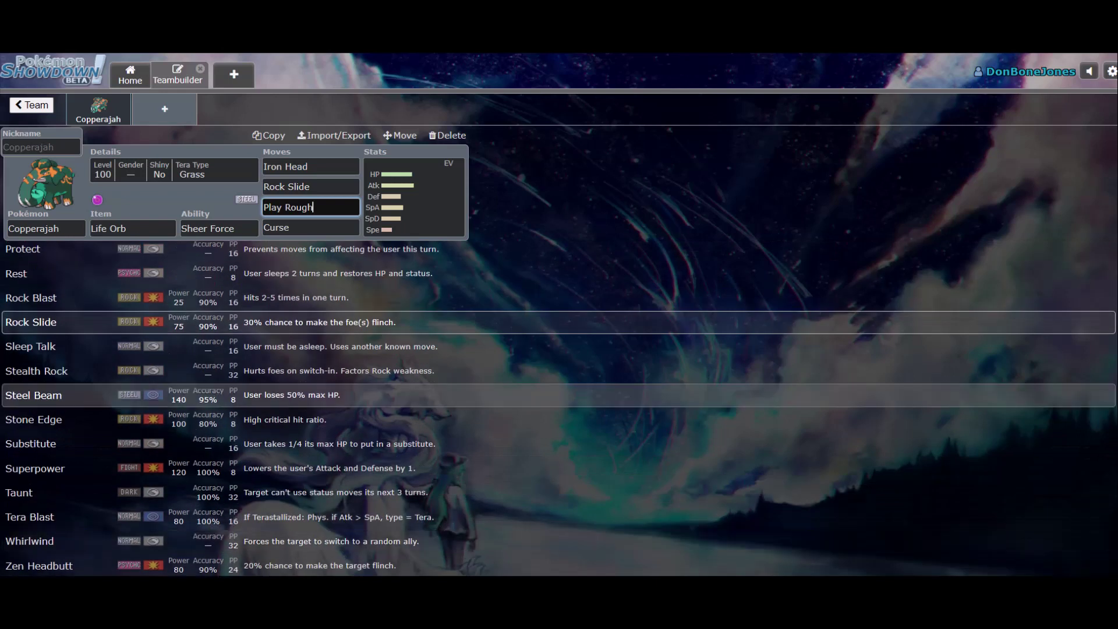
- Scroll through the RU Pokémon list to review the available species
left_click(33, 228)
scroll(559, 404, "down", 15)
scroll(559, 404, "up", 2)
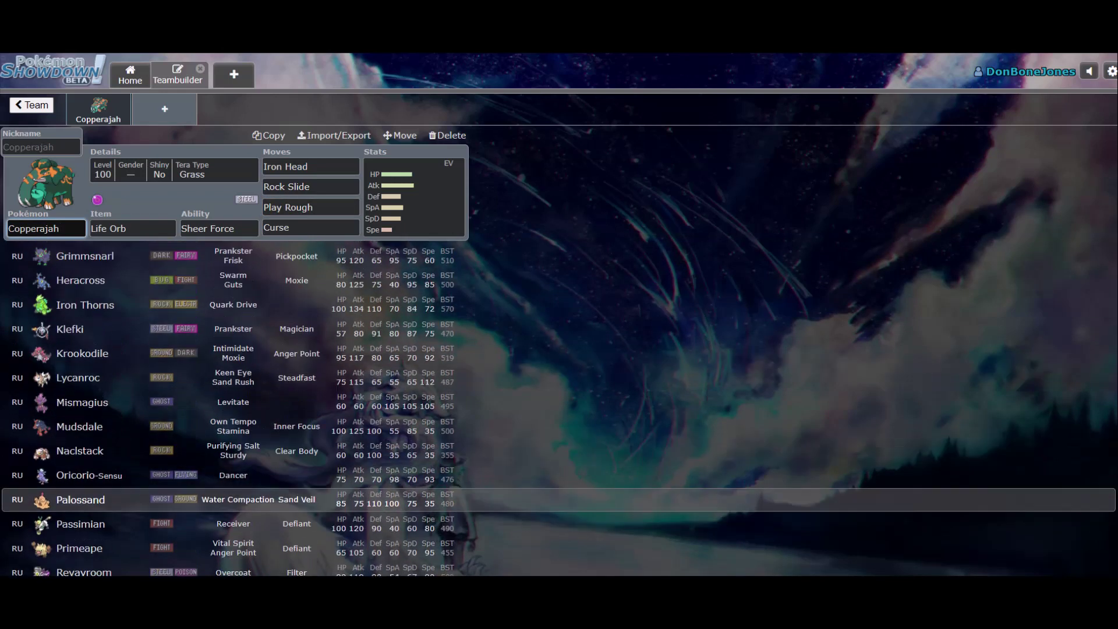
scroll(559, 404, "down", 3)
scroll(559, 403, "down", 3)
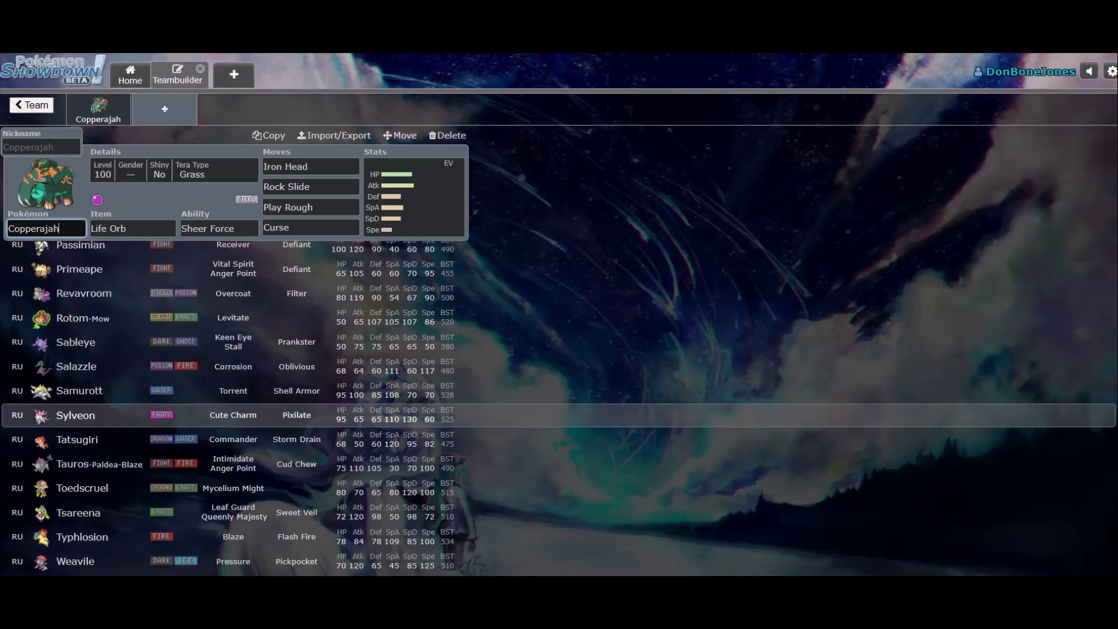
scroll(559, 430, "down", 1)
scroll(559, 429, "up", 20)
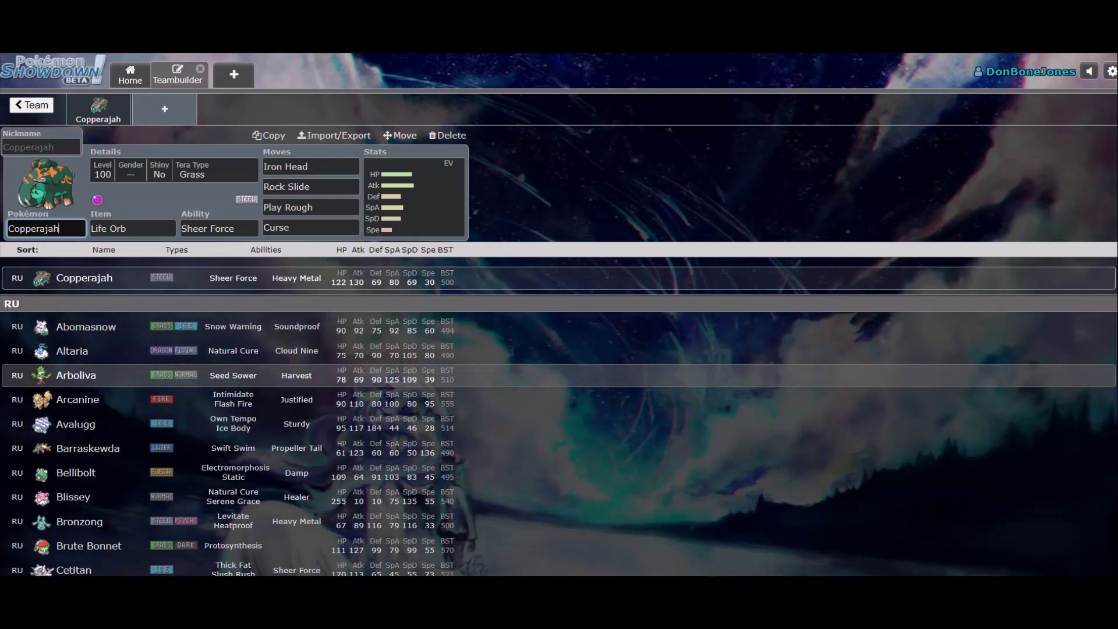
scroll(559, 387, "down", 3)
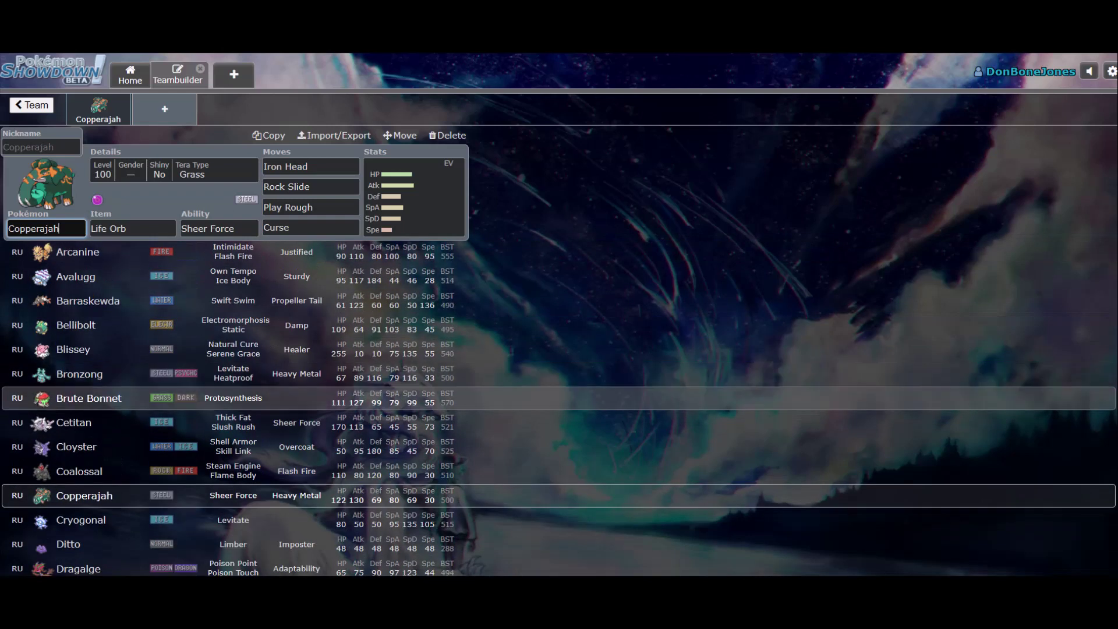
scroll(559, 422, "down", 2)
scroll(559, 445, "down", 2)
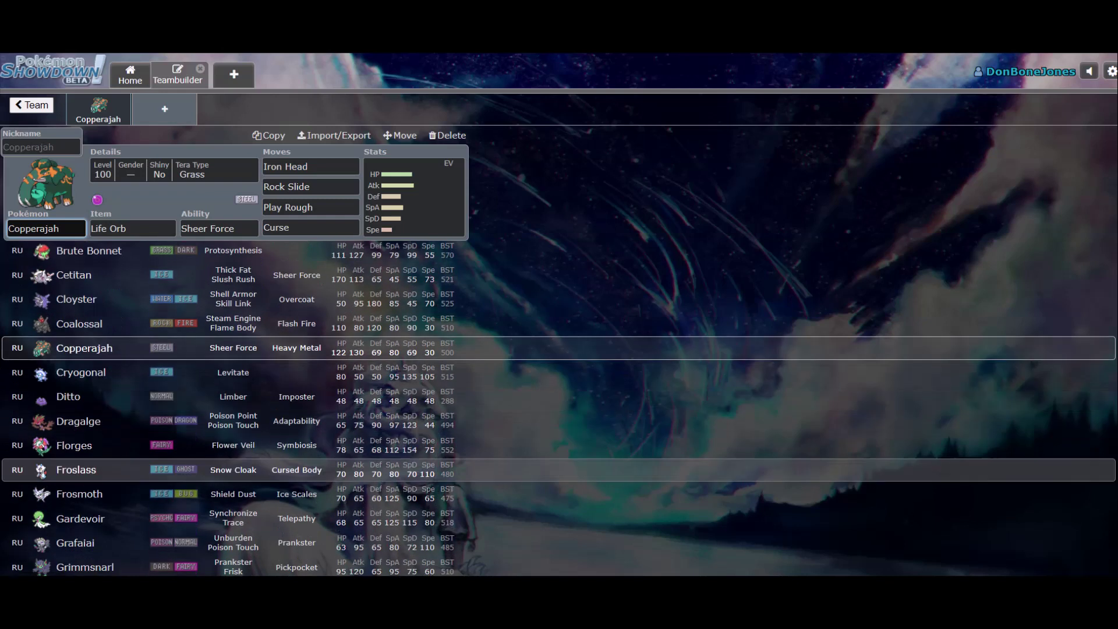
scroll(559, 446, "down", 4)
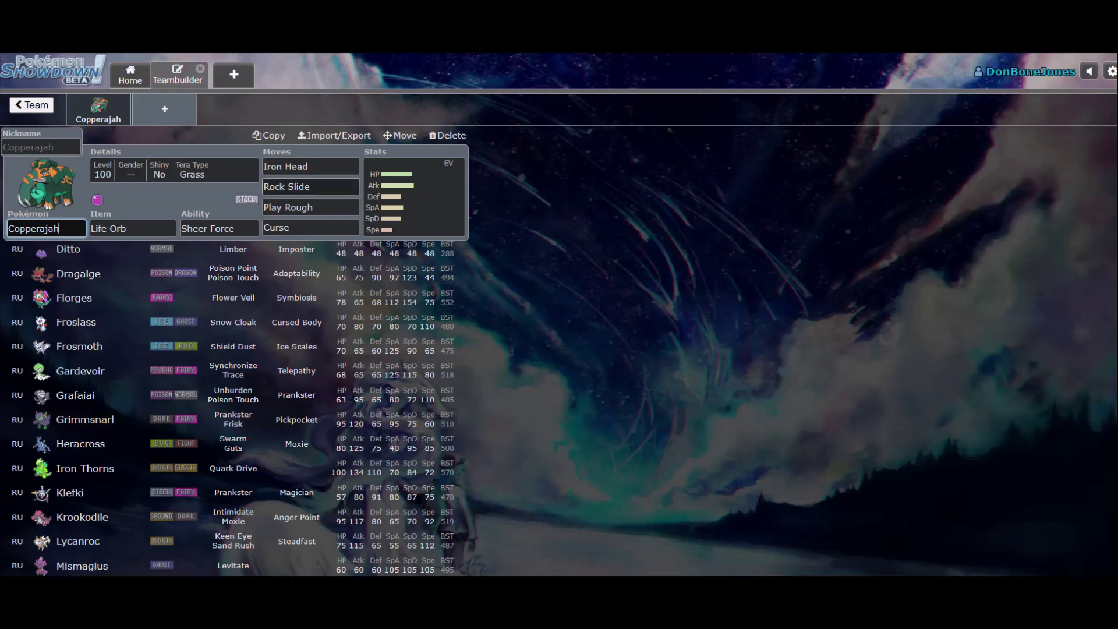
scroll(559, 419, "down", 4)
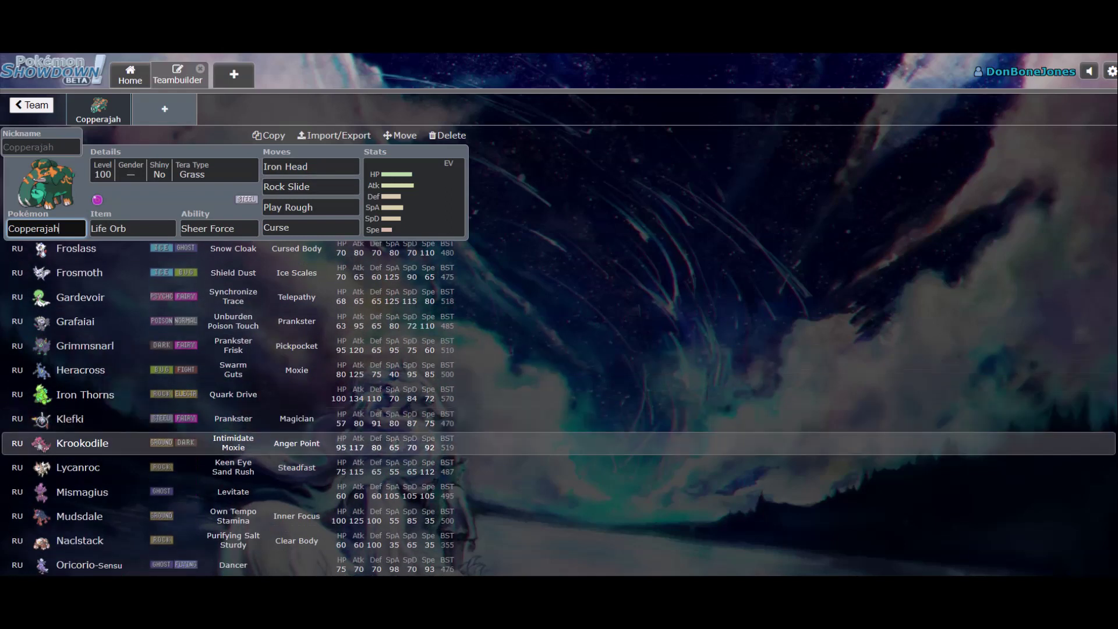
scroll(559, 442, "down", 2)
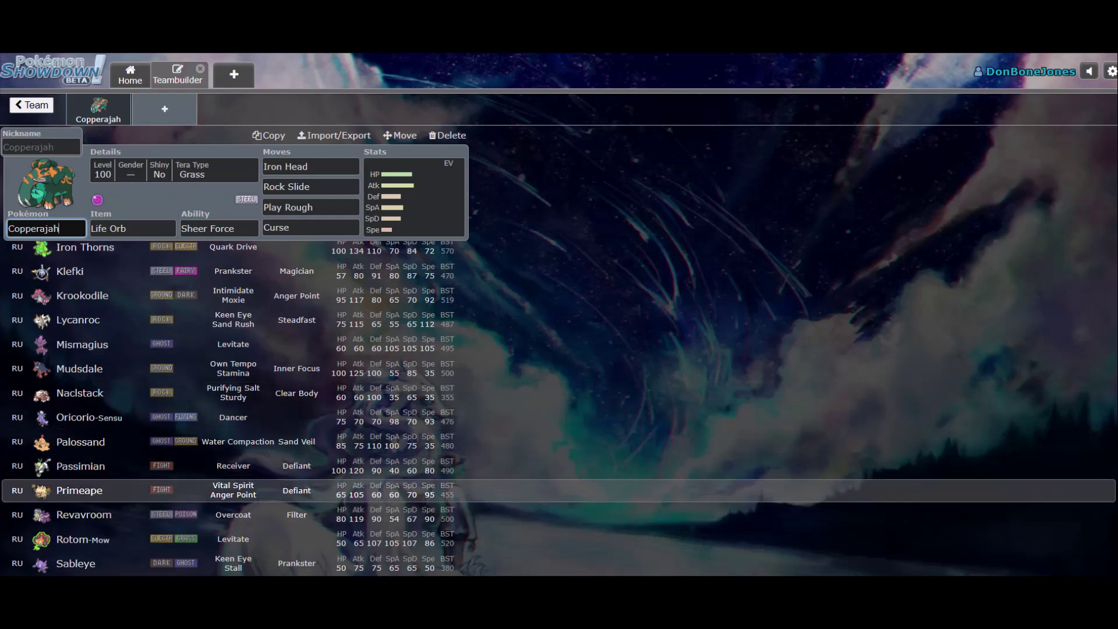
scroll(559, 419, "down", 4)
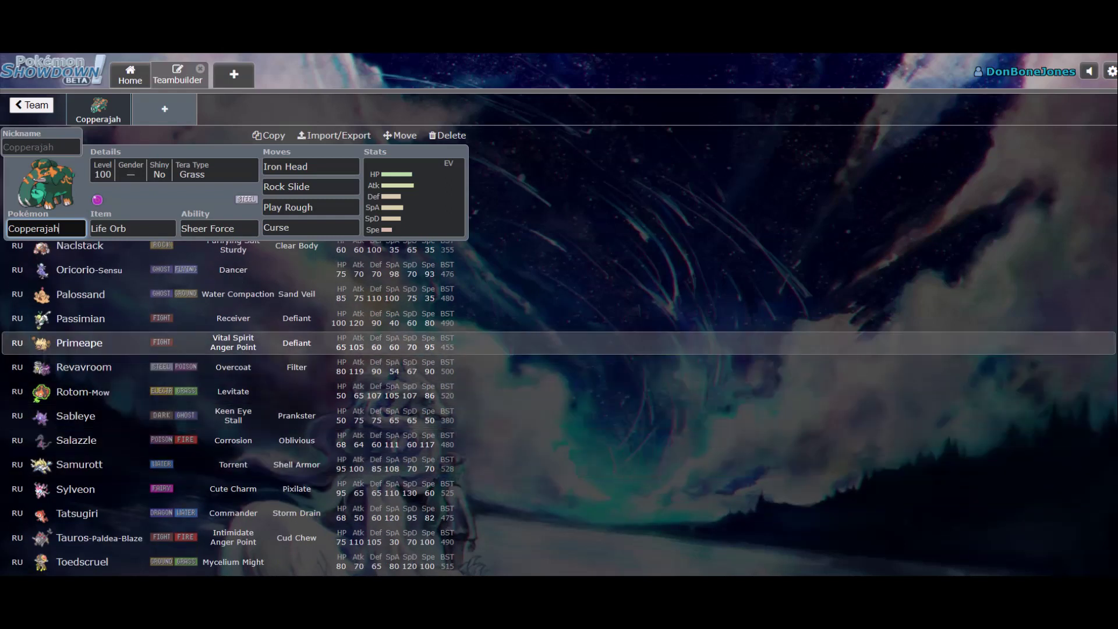
- Leave Copperajah's Rock Slide slot blank and bring up the chat rooms list
left_click(288, 207)
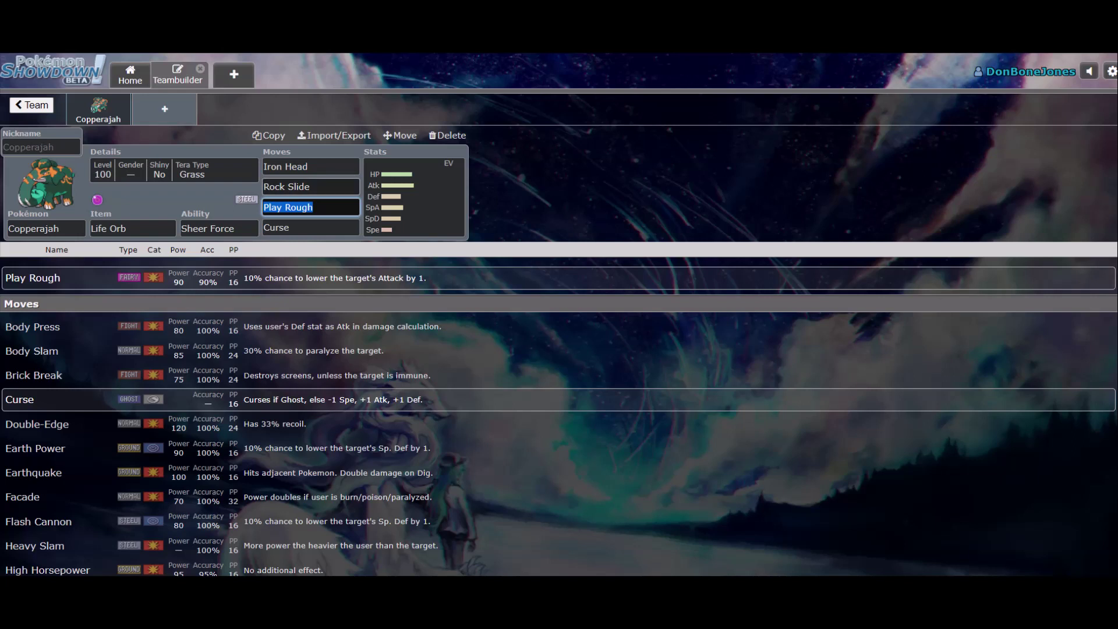
left_click(309, 186)
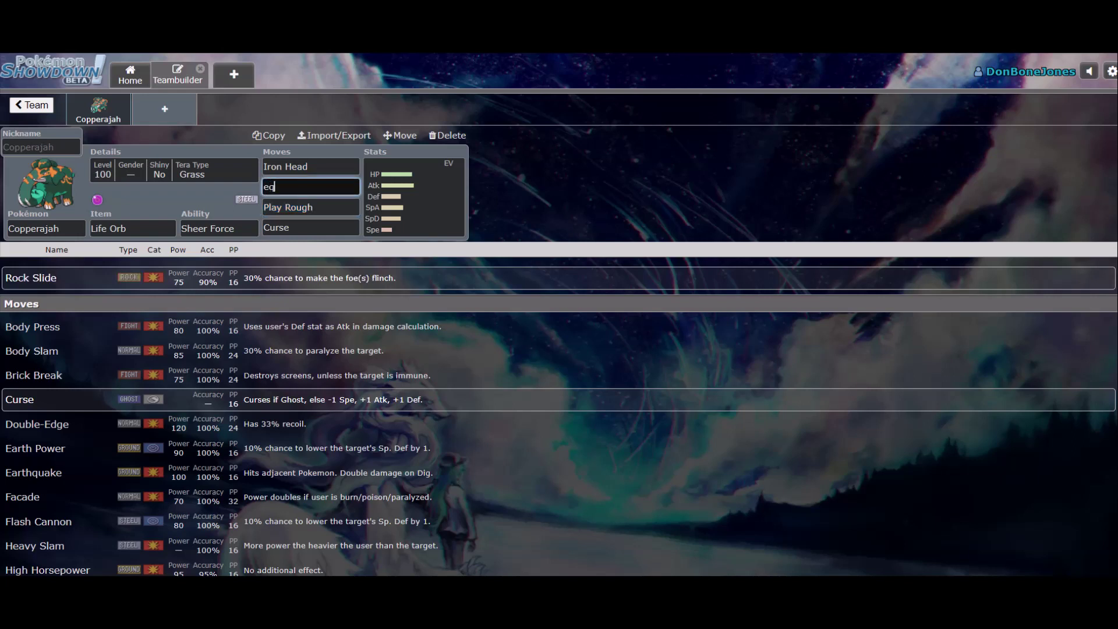
type("eq")
key("BackSpace")
key("BackSpace")
type("s")
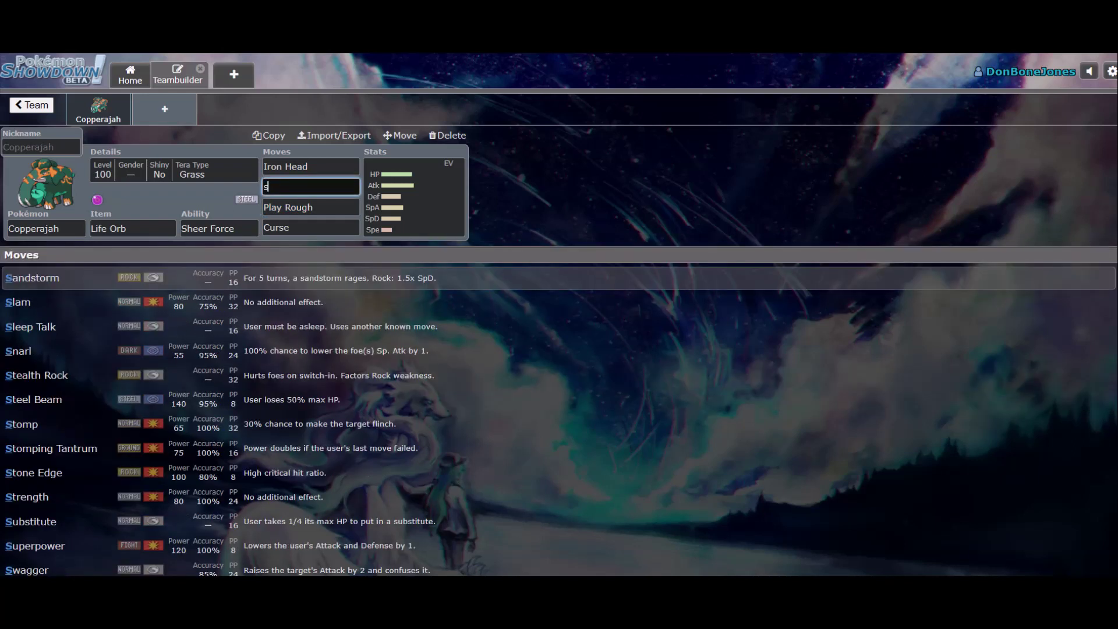
key("BackSpace")
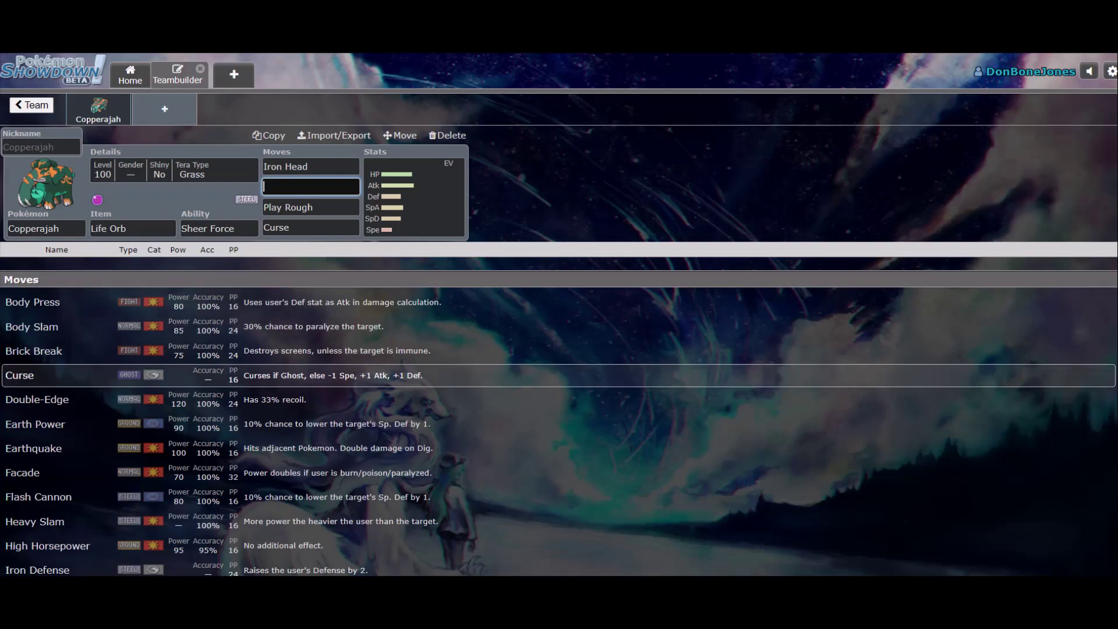
left_click(233, 74)
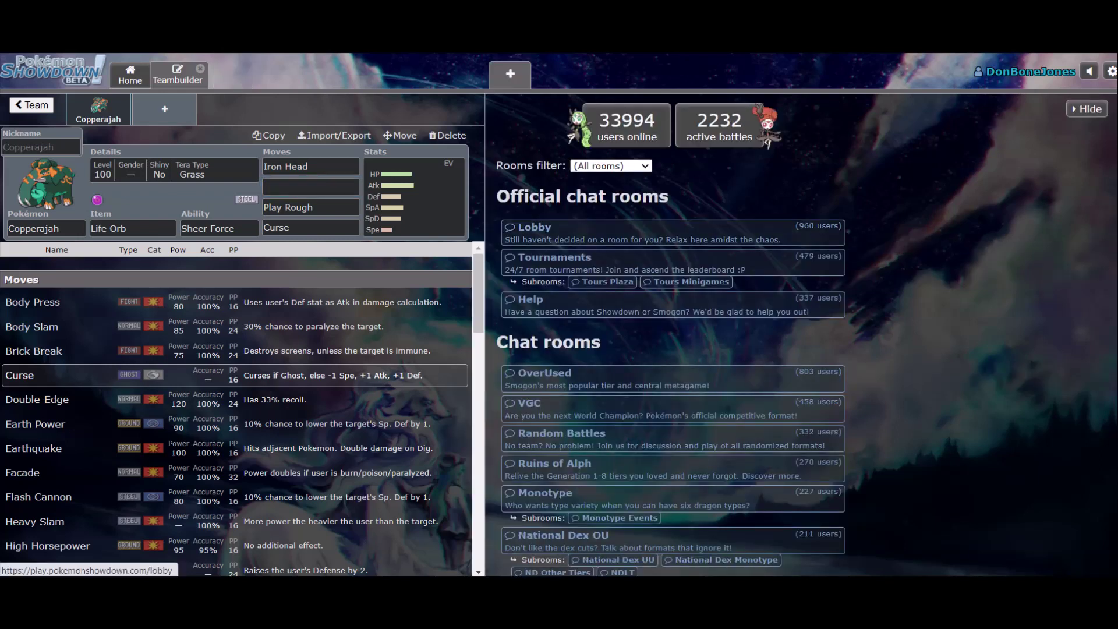
left_click(534, 230)
type("/dt")
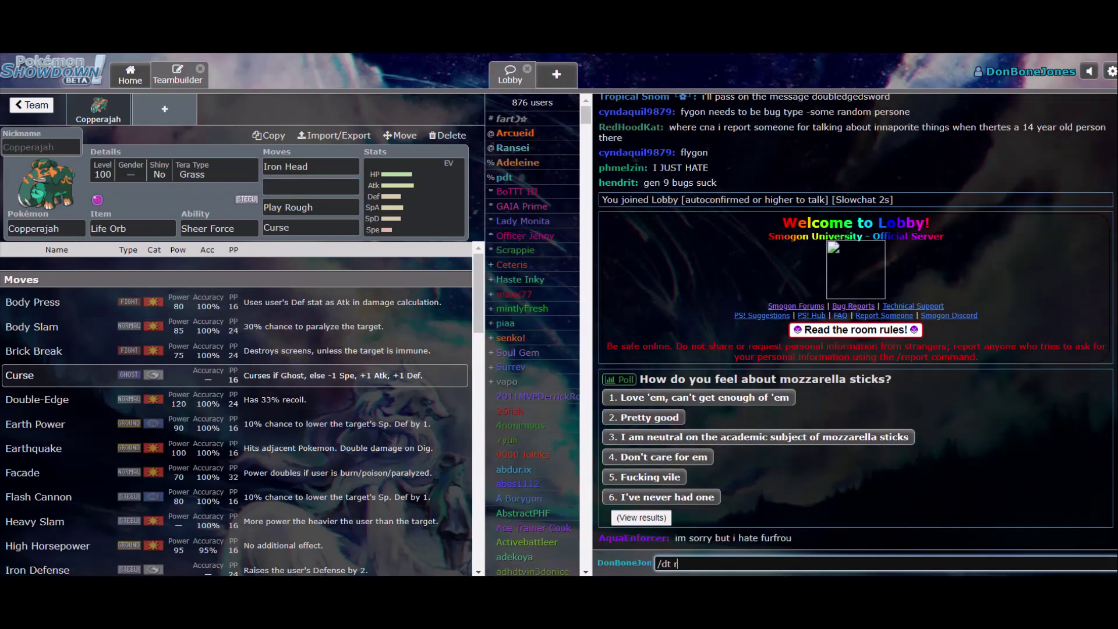
type("rock")
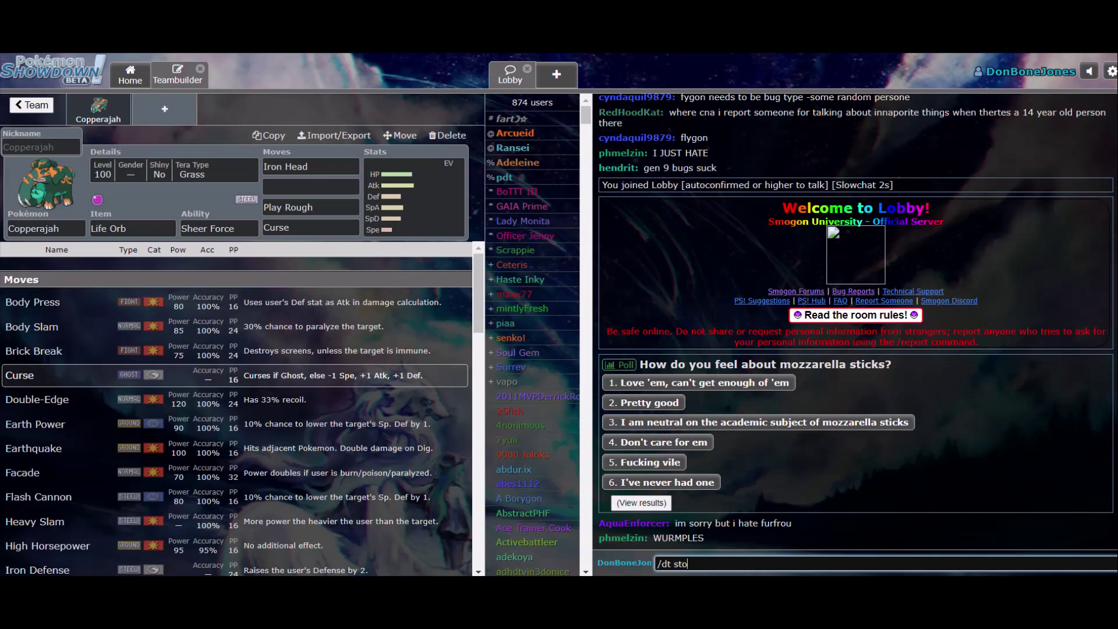
type("dge")
key("Return")
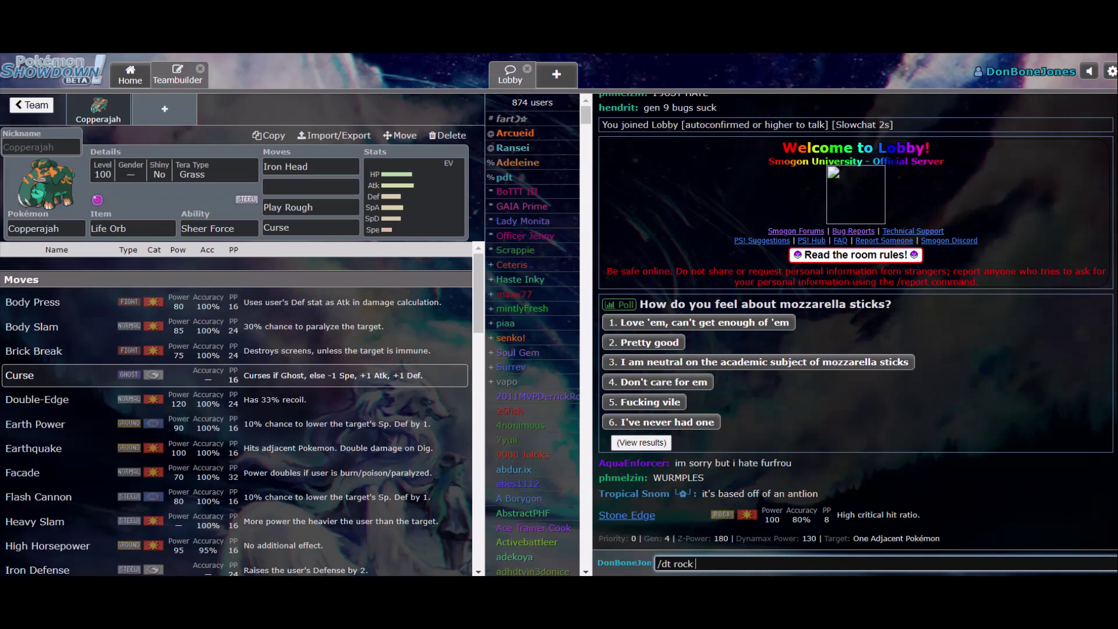
key("Return")
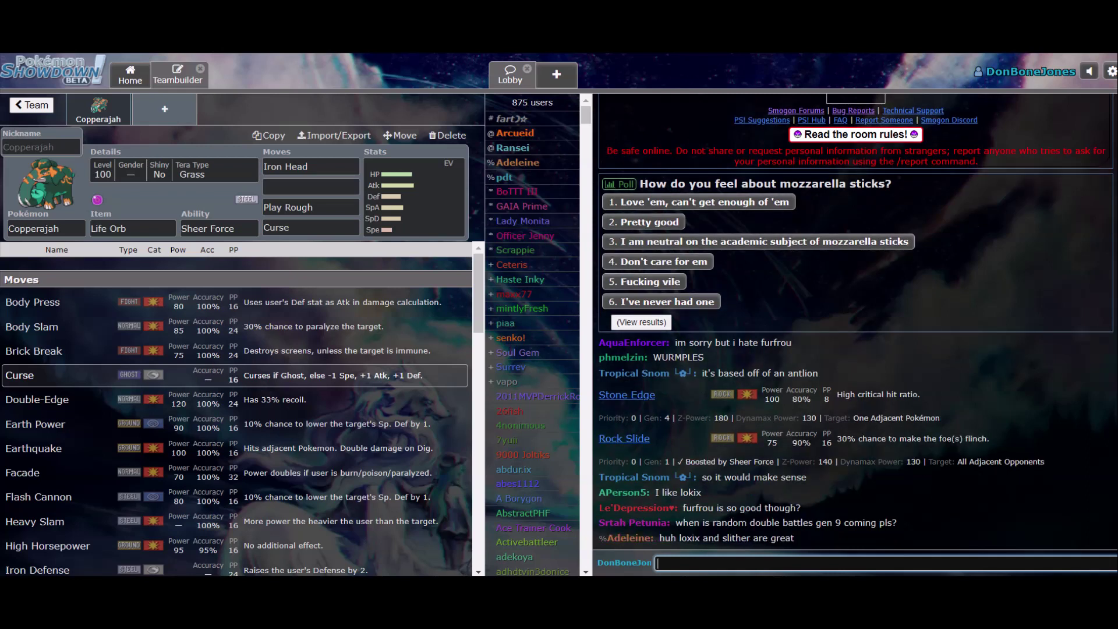
- Put Earthquake and Rock Slide in Copperajah's second and third move slots, then open its EVs
left_click(527, 68)
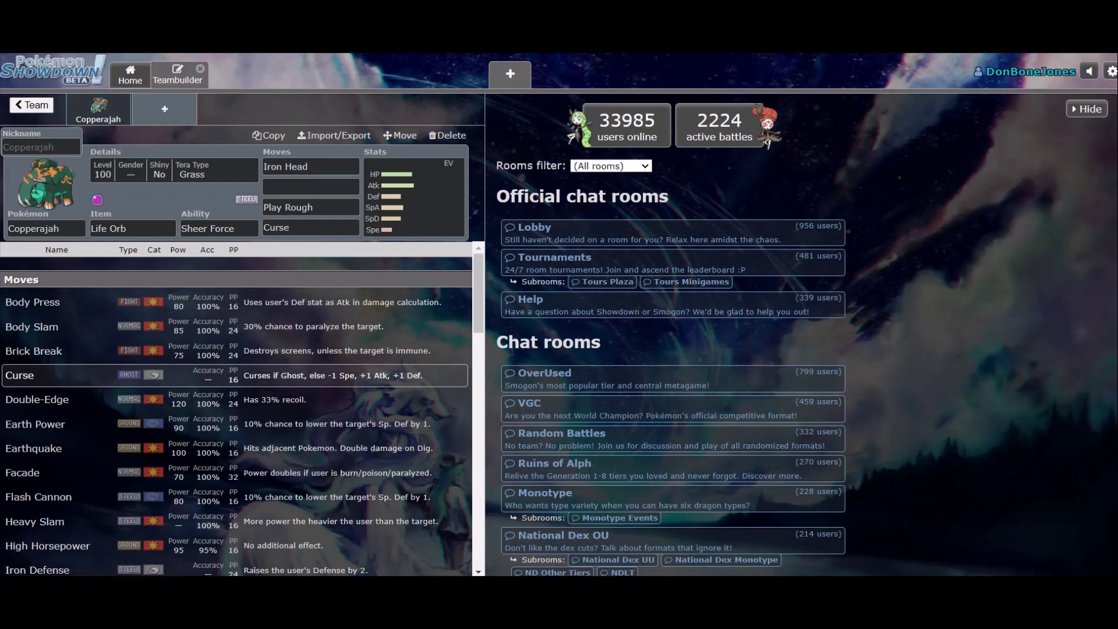
left_click(311, 186)
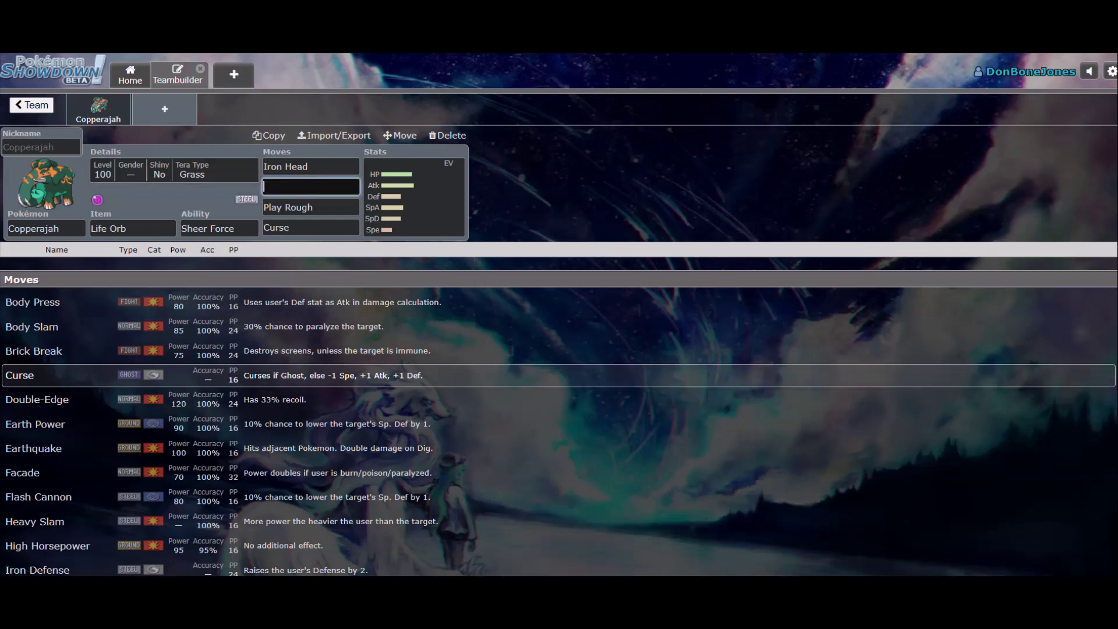
type("eq")
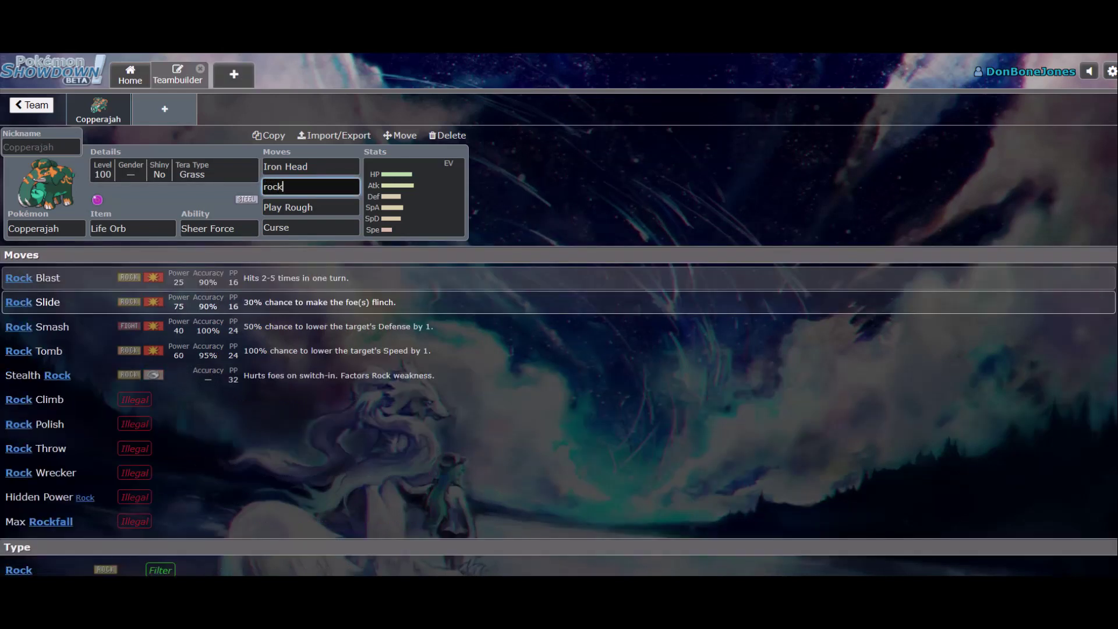
key("Return")
type("rock")
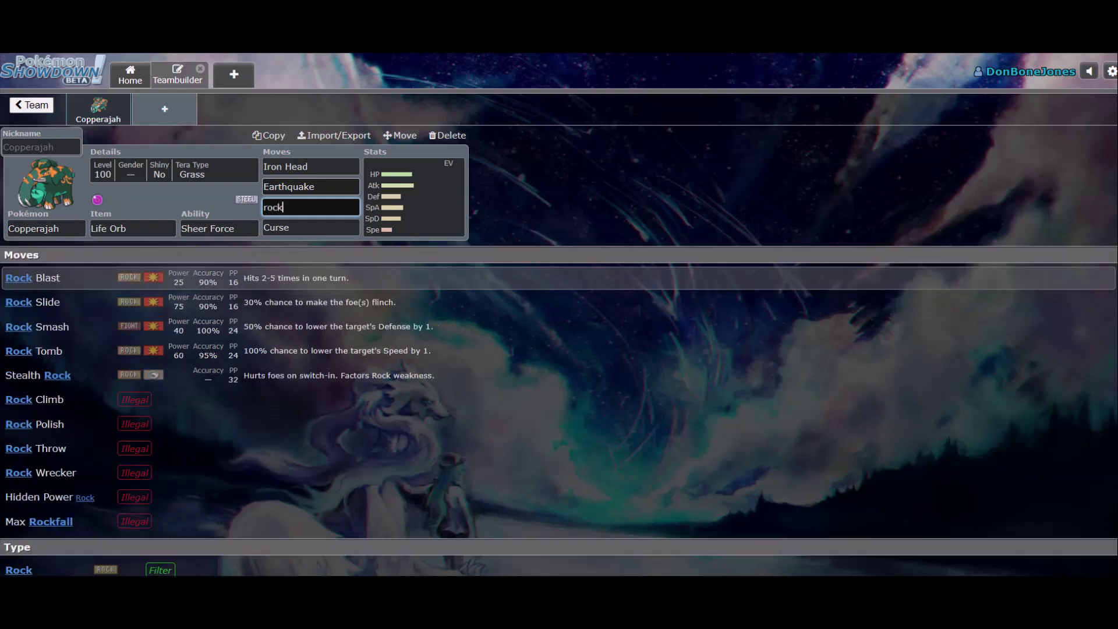
type(" sl")
key("Return")
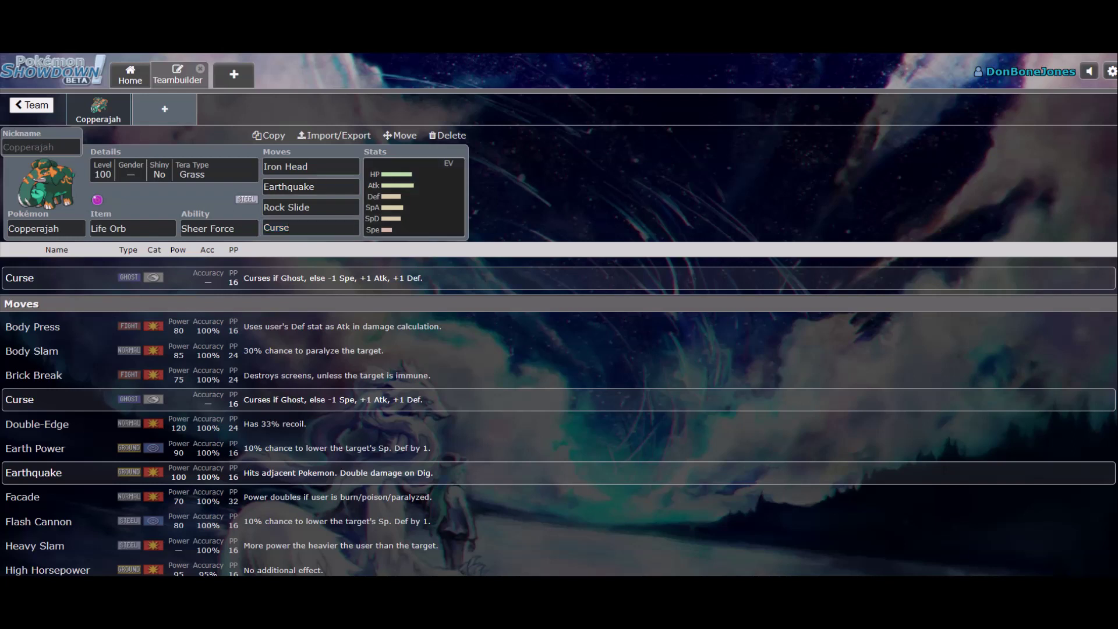
left_click(307, 167)
key("Tab")
key("Tab")
key("Tab")
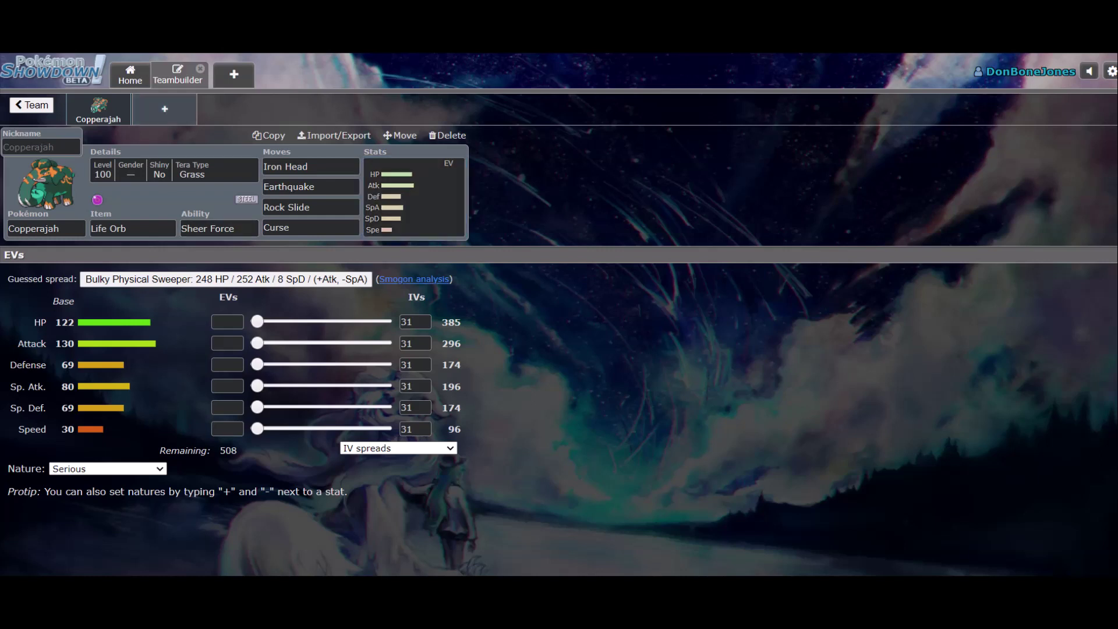
- Pick Mismagius from the RU list as the team's second member
left_click(448, 136)
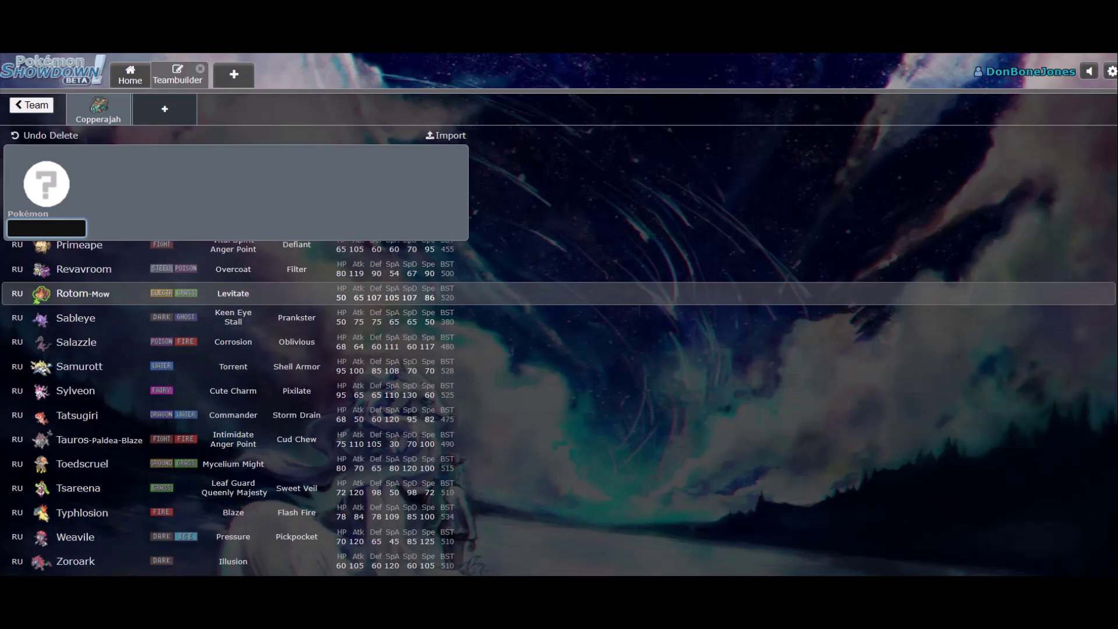
scroll(233, 408, "up", 2)
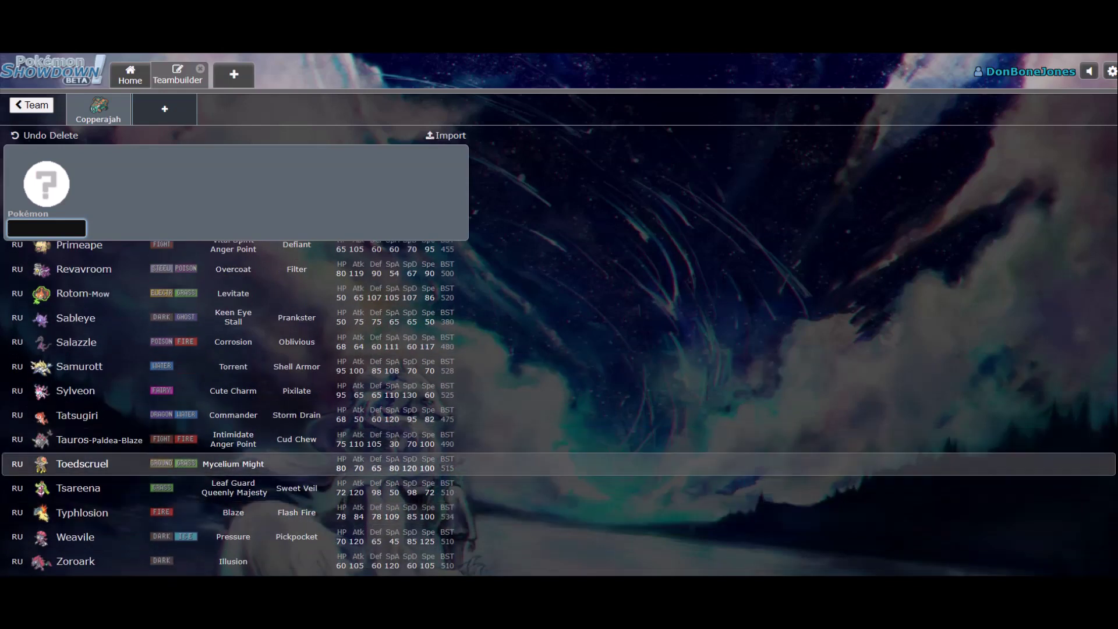
scroll(233, 408, "up", 3)
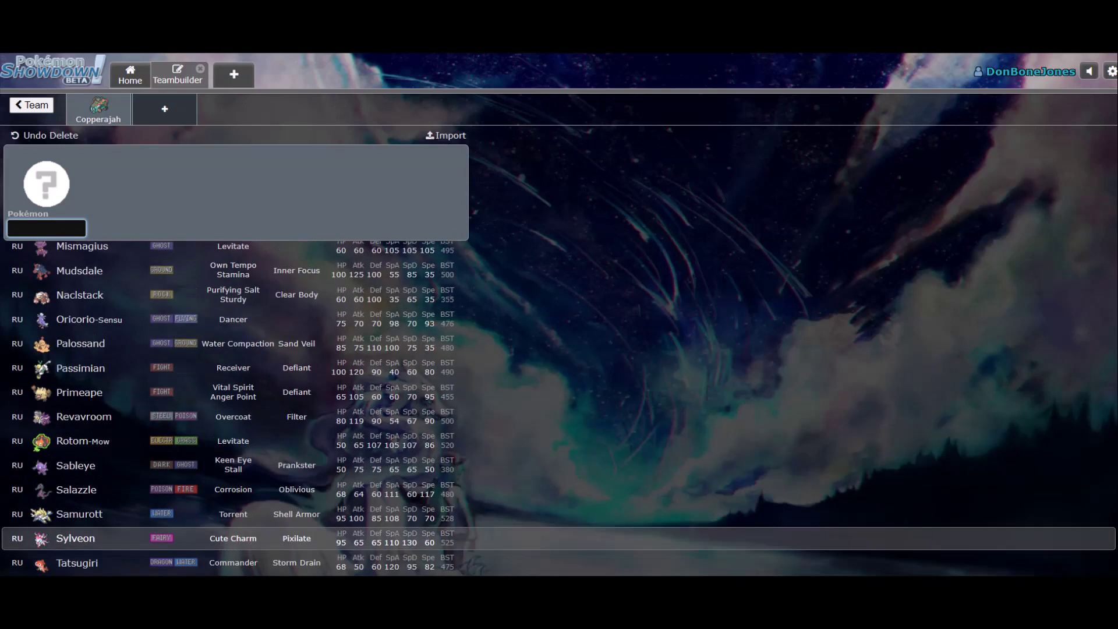
scroll(233, 407, "up", 1)
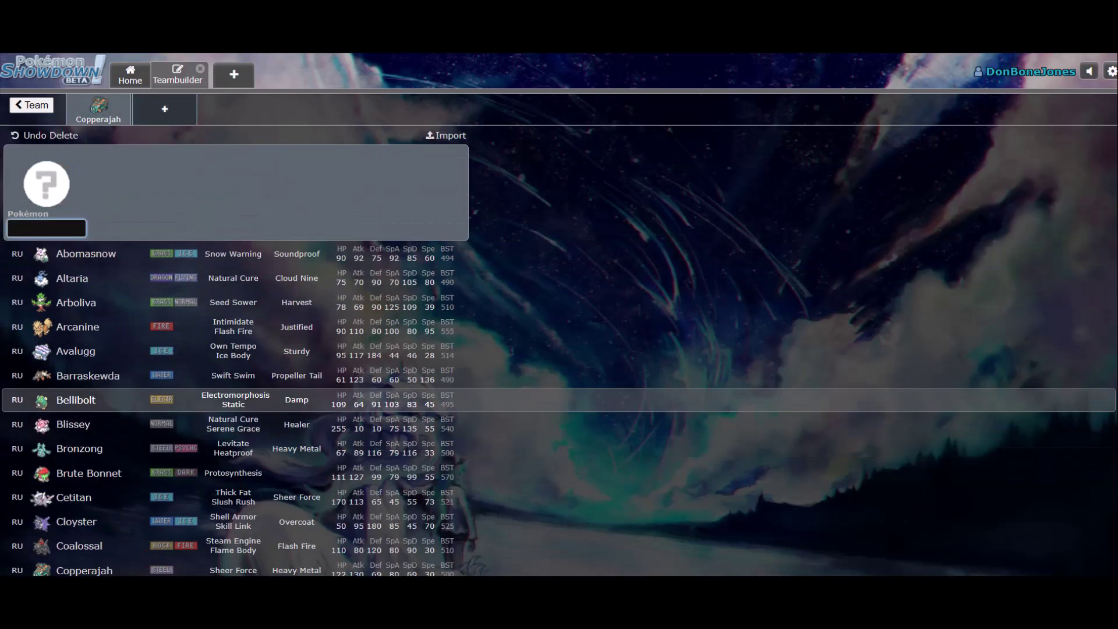
scroll(232, 407, "down", 7)
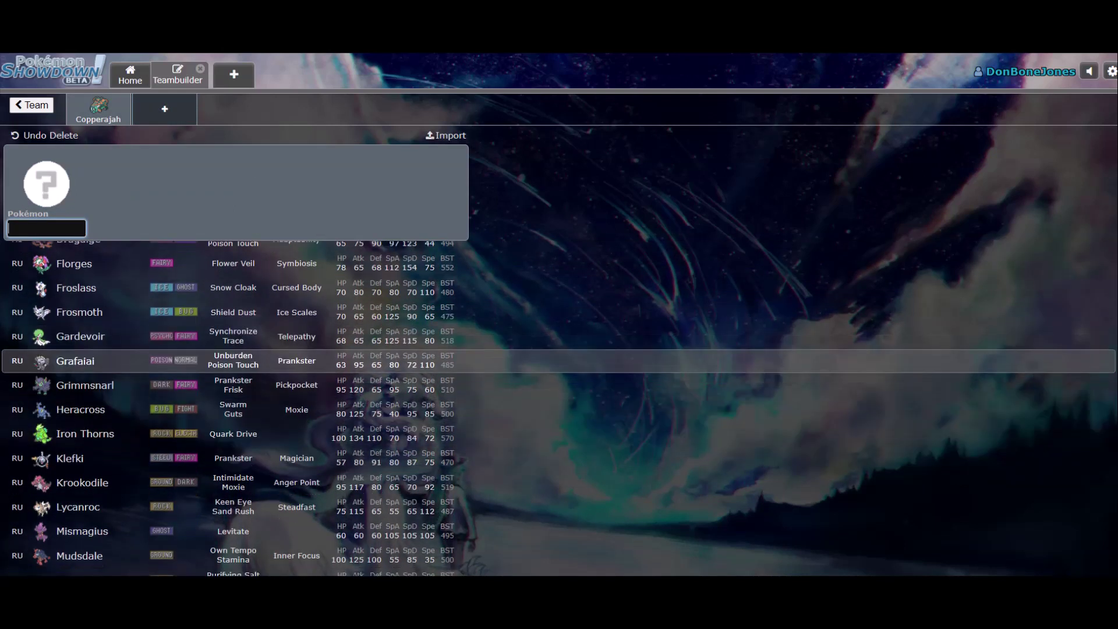
scroll(233, 362, "down", 2)
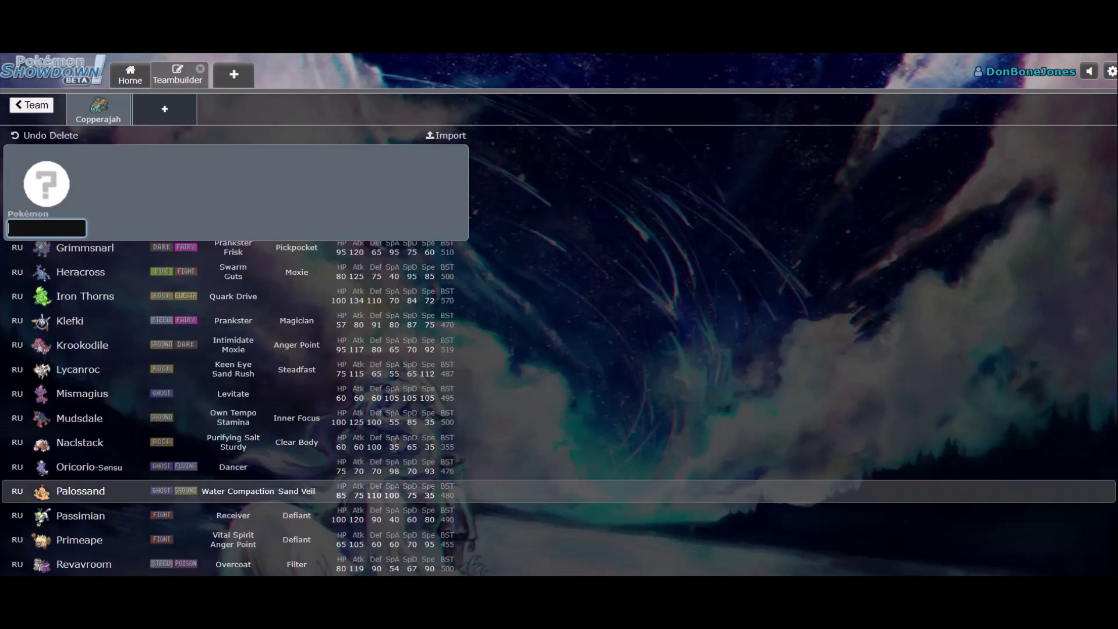
key("Return")
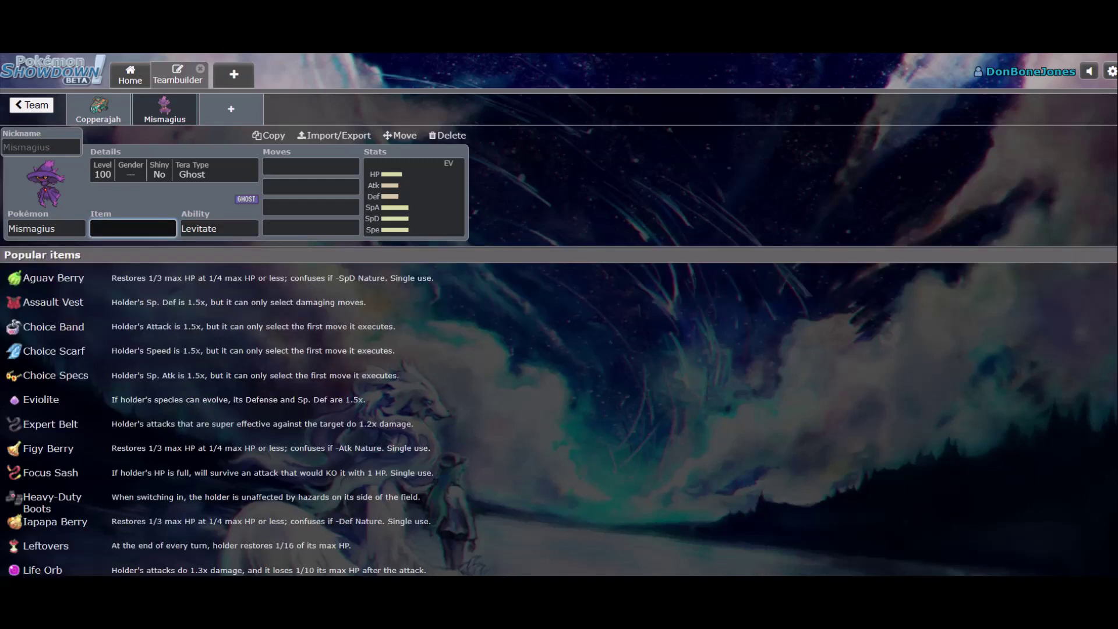
- Give Mismagius Leftovers, with Substitute and Nasty Plot as its third and fourth moves
type("left")
key("Return")
left_click(310, 227)
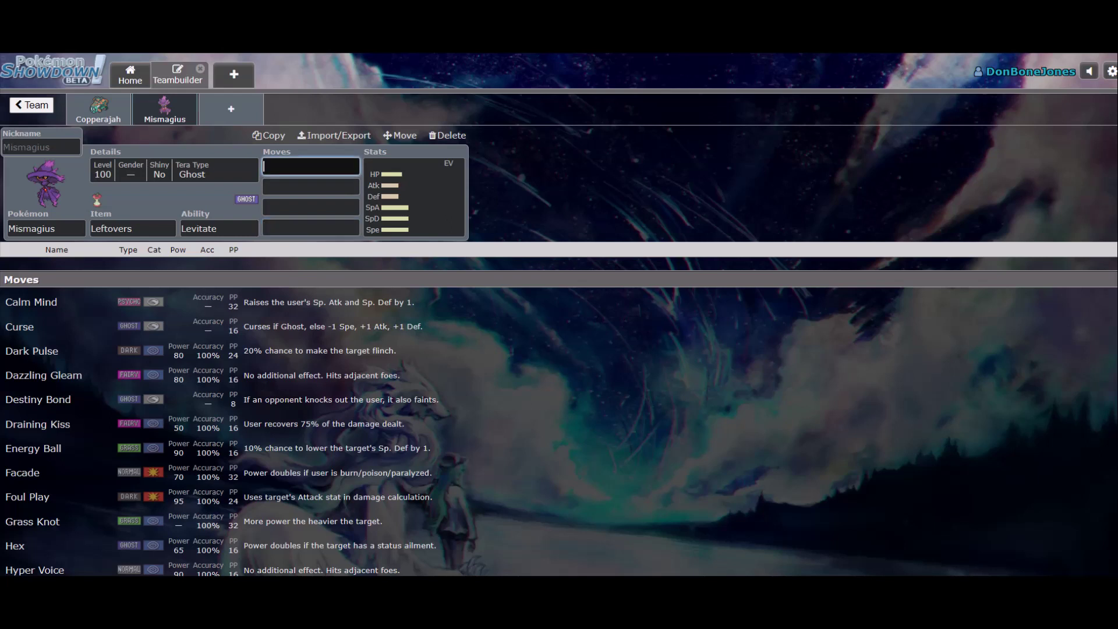
left_click(310, 207)
type("ub")
key("Return")
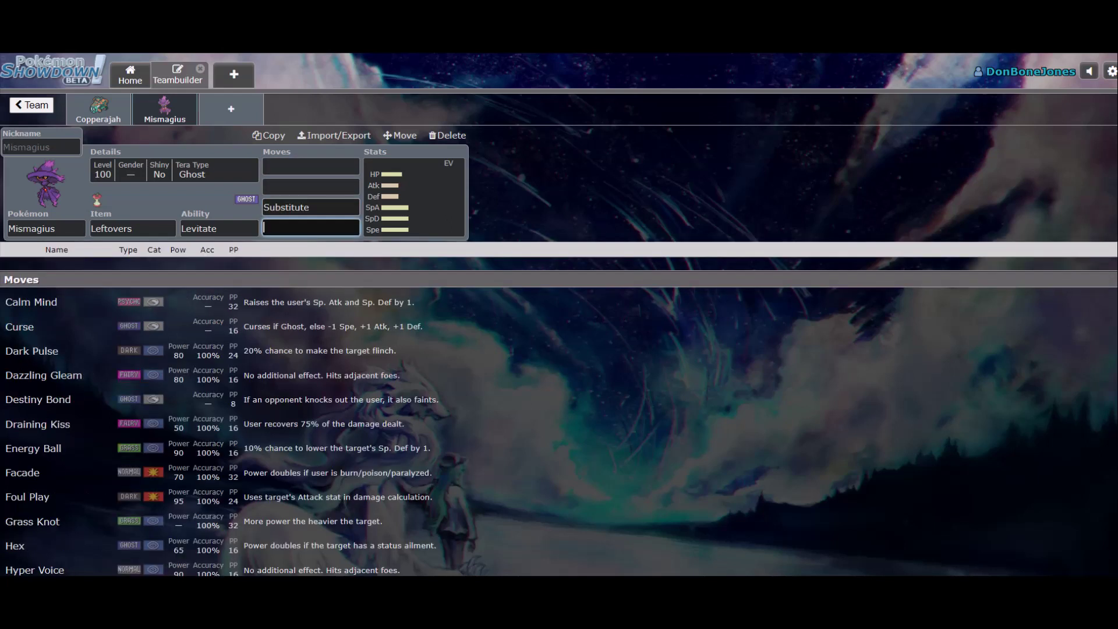
type("nats")
type("st")
key("Return")
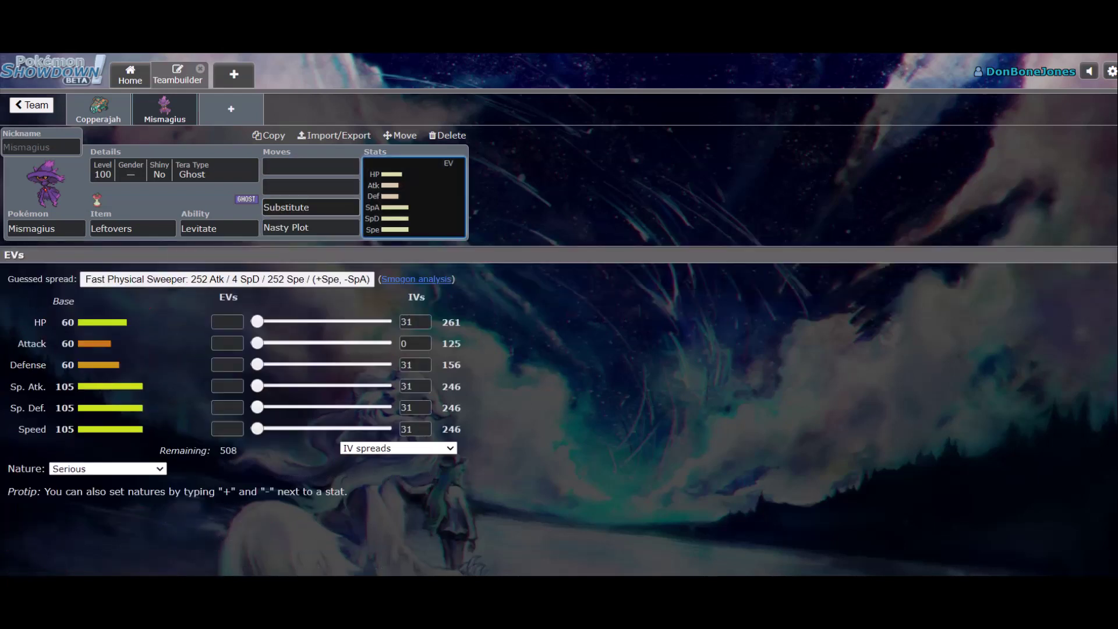
- Set Mismagius's first two moves to Shadow Ball and Draining Kiss
left_click(311, 167)
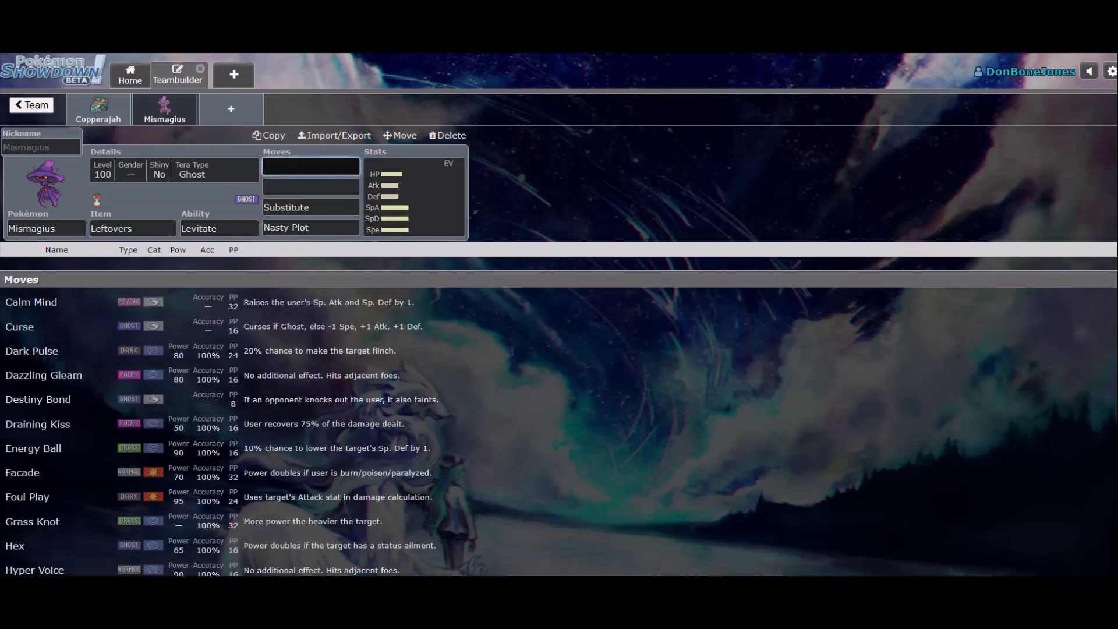
type("shadow")
key("Return")
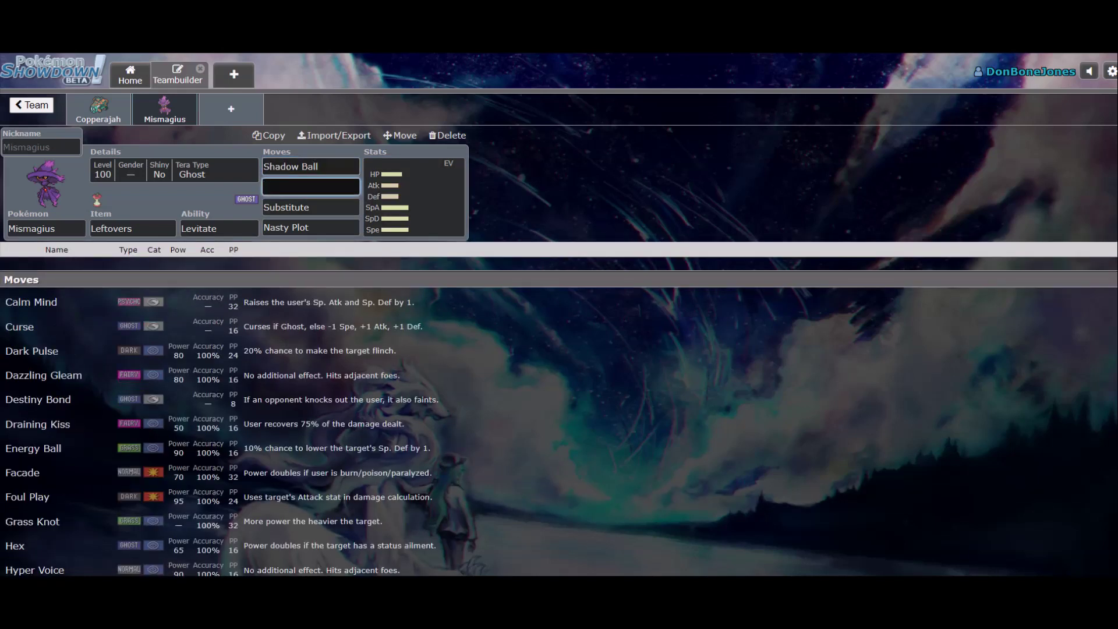
type("draining")
key("Return")
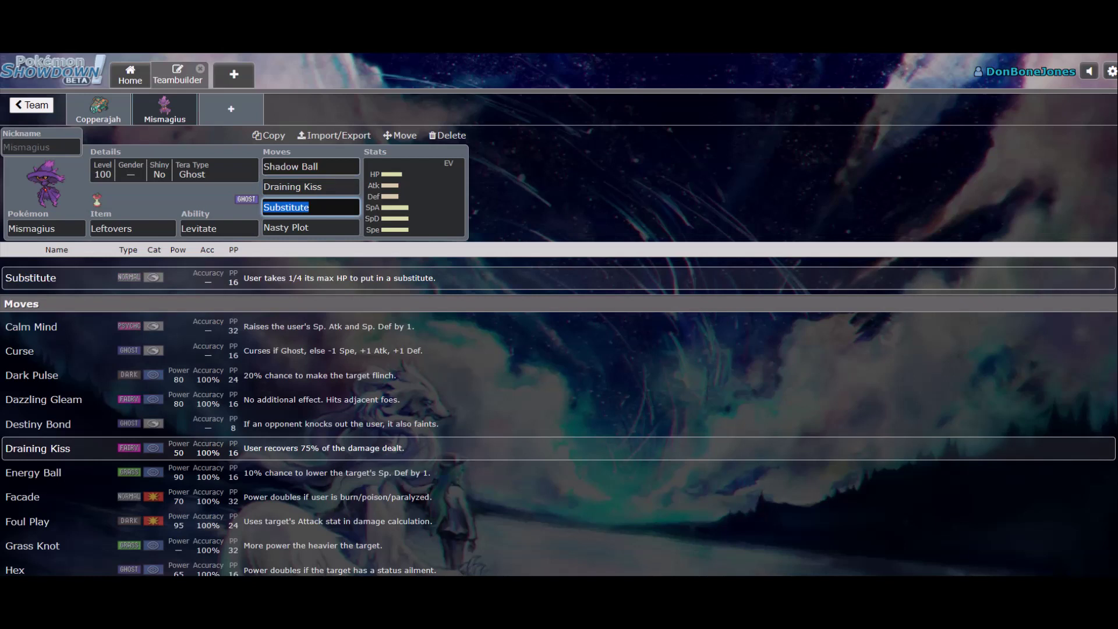
- Replace Draining Kiss with Dazzling Gleam in Mismagius's second move slot
left_click(320, 187)
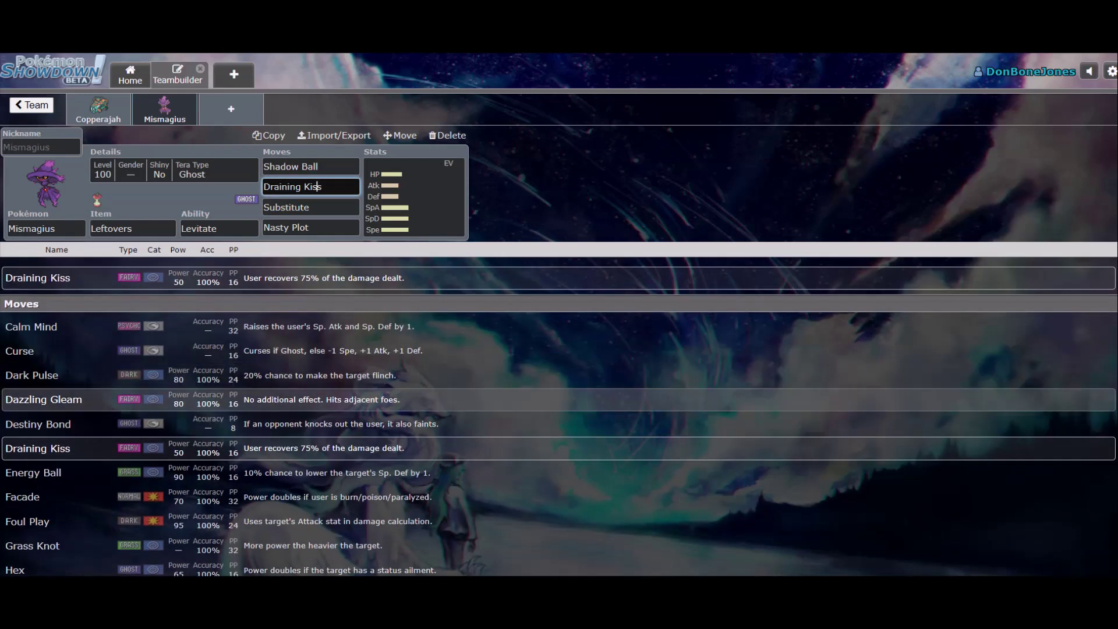
scroll(407, 414, "down", 3)
scroll(408, 414, "up", 1)
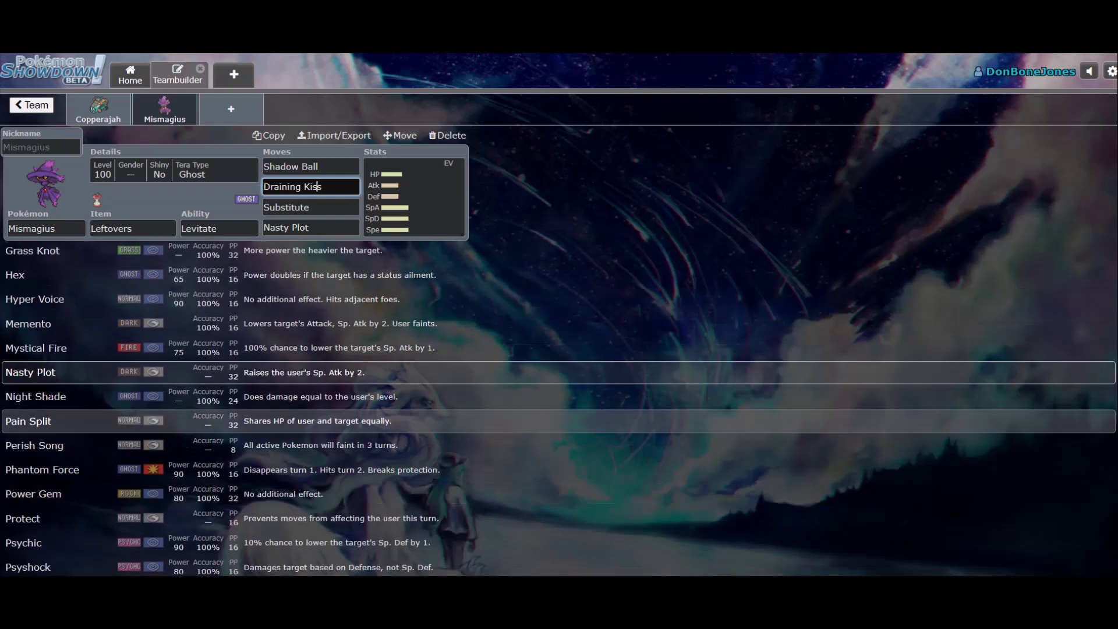
scroll(408, 373, "down", 2)
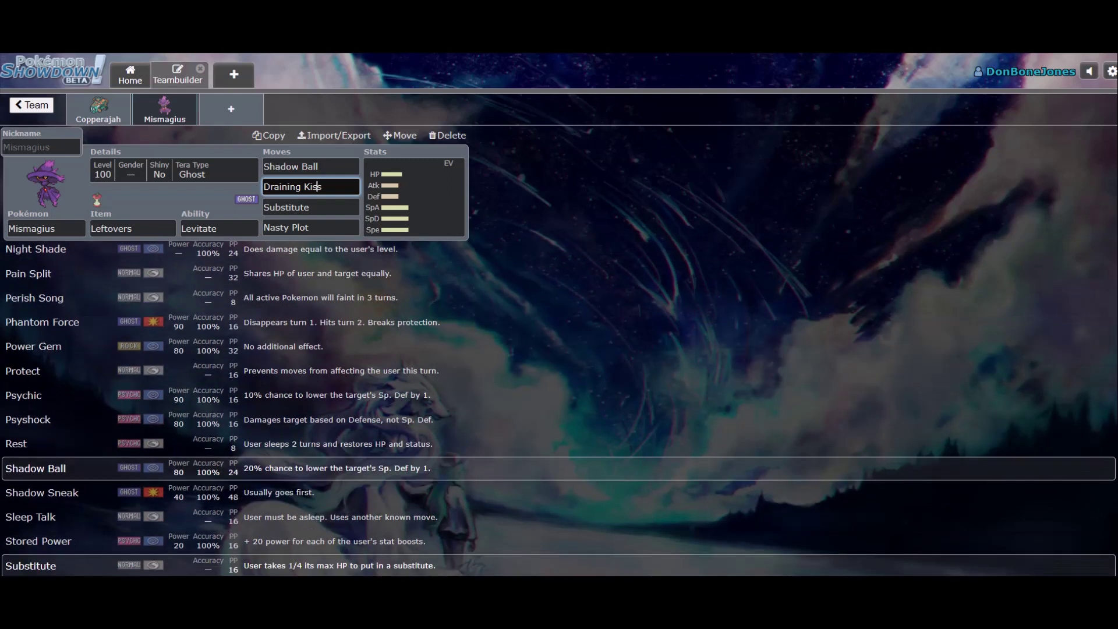
key("Down")
key("Down")
key("Down")
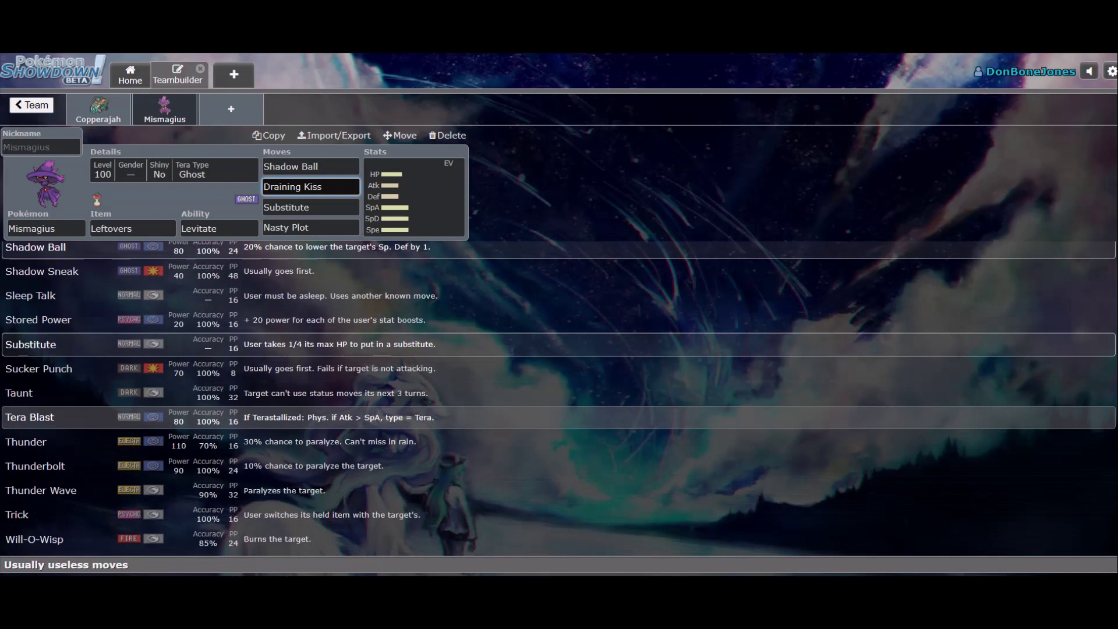
key("Up")
key("Up")
key("Up")
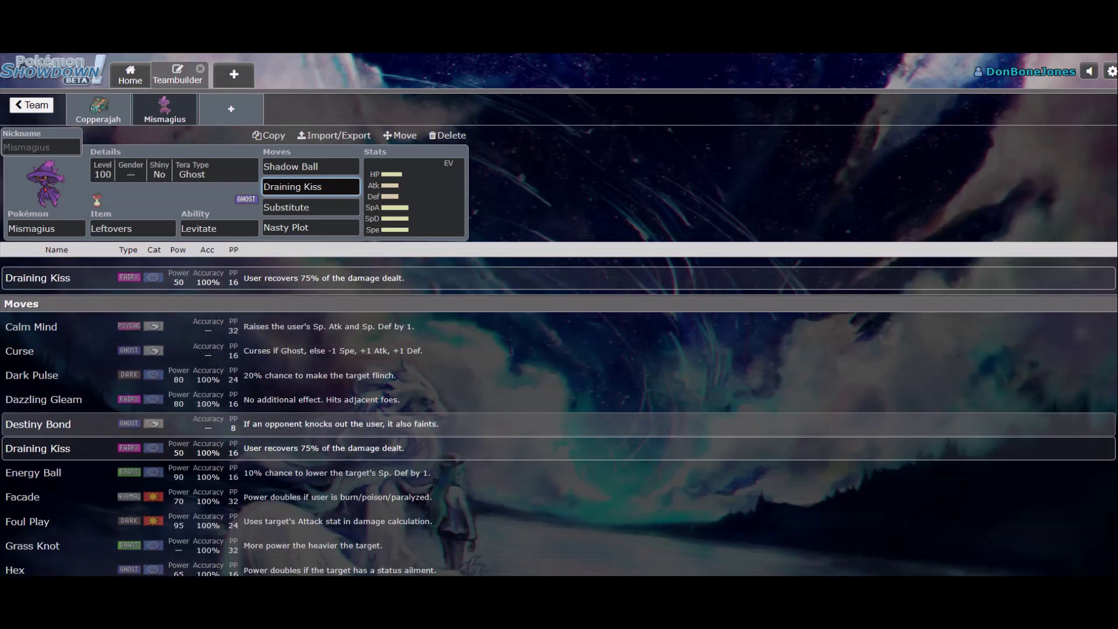
key("Down")
key("Return")
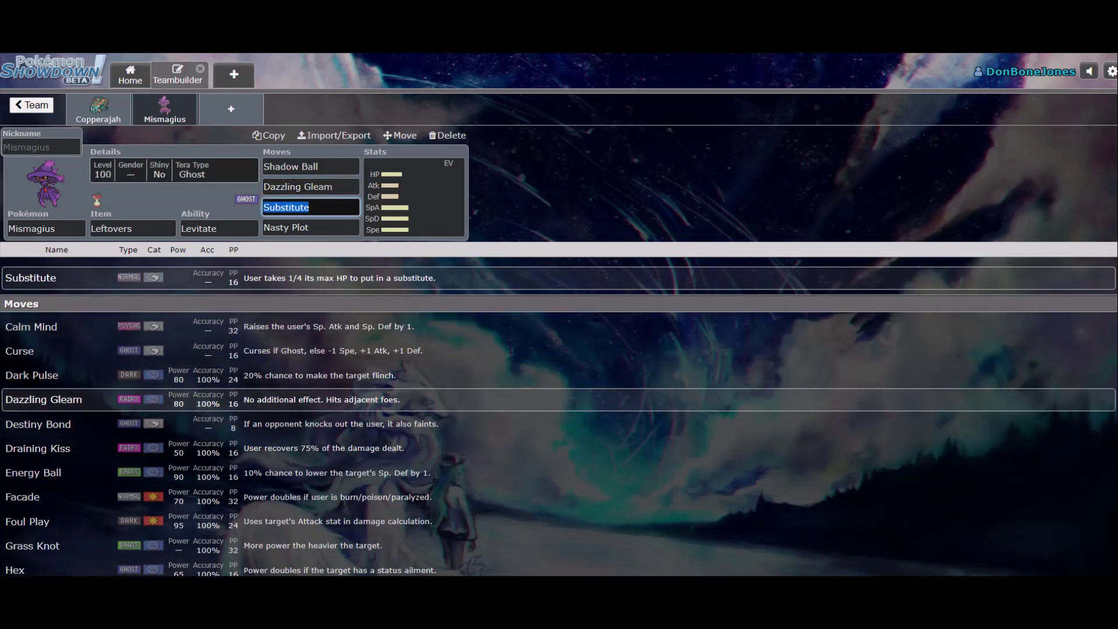
key("Escape")
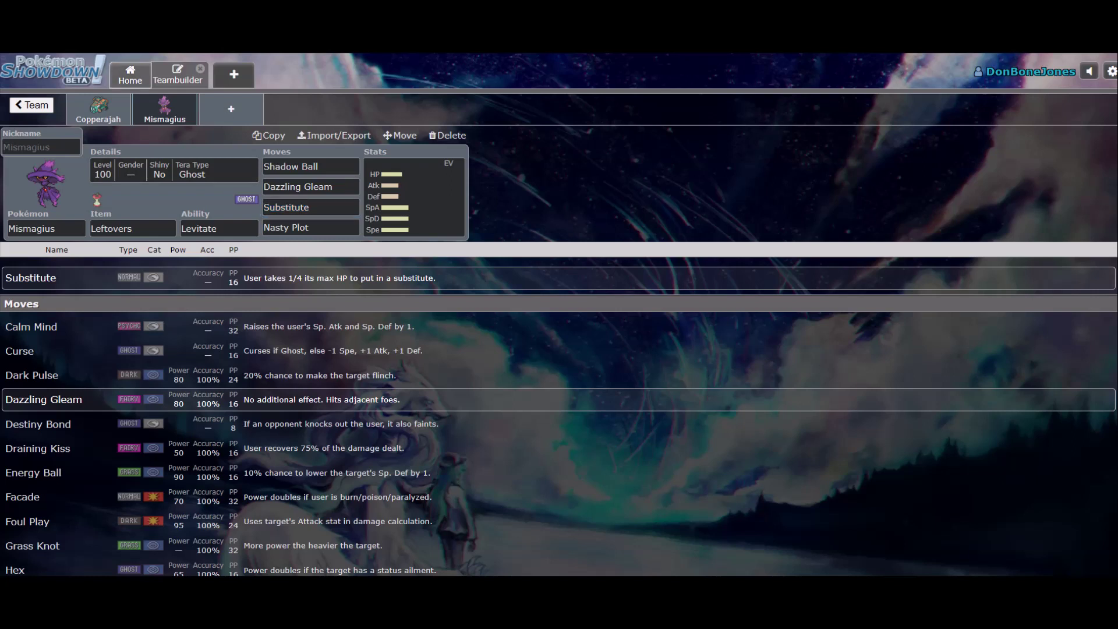
- Set Mismagius's Tera Type to Dark, then delete the Mismagius set
left_click(193, 170)
left_click(105, 316)
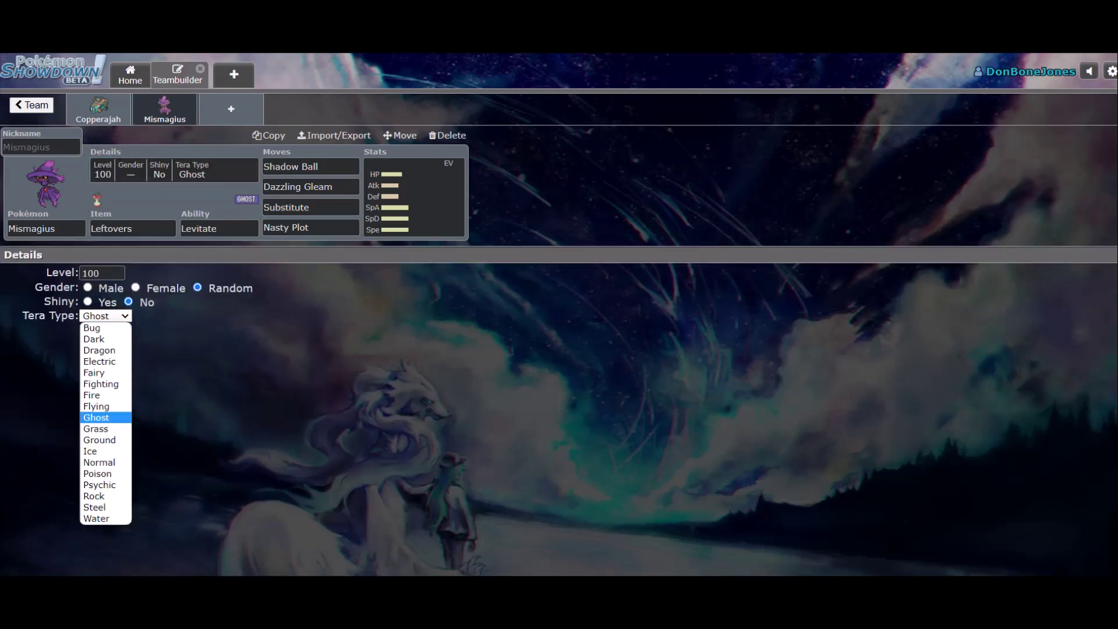
left_click(93, 338)
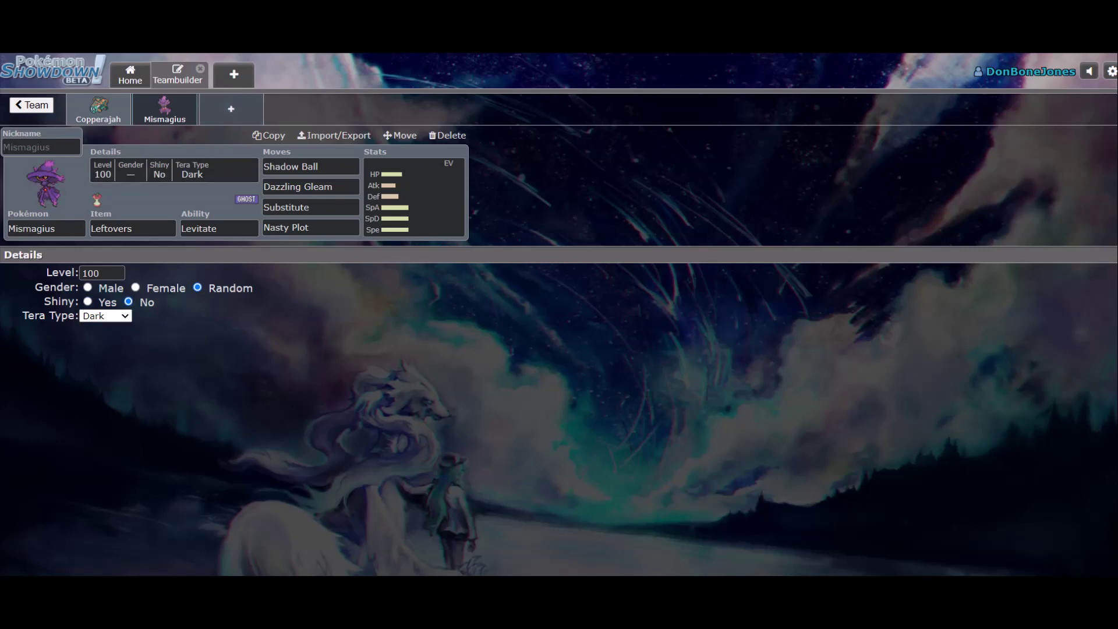
left_click(447, 135)
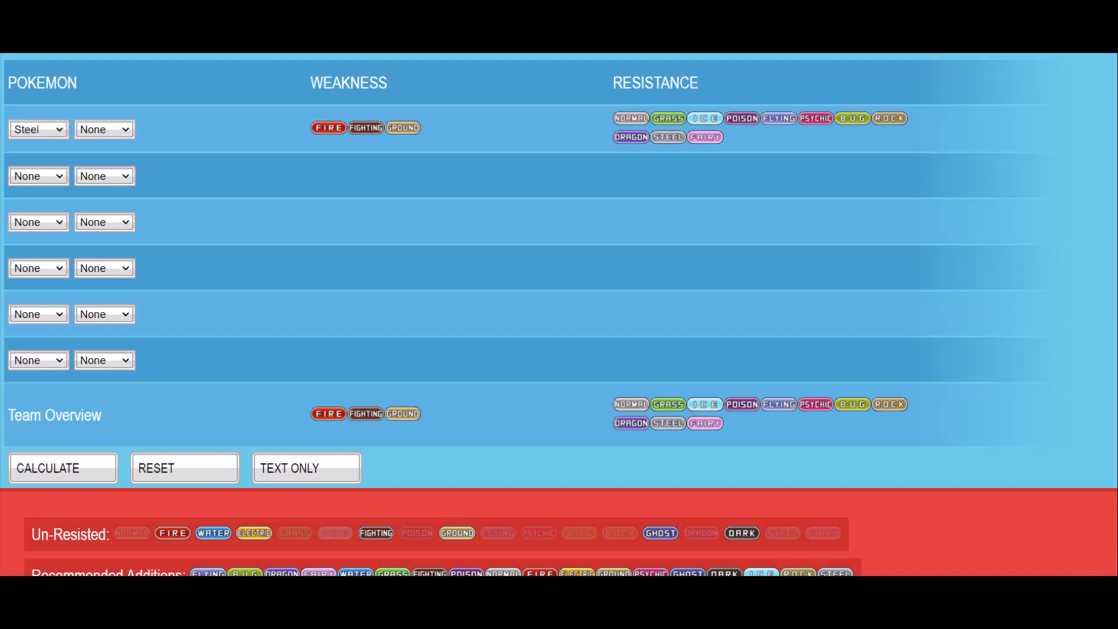
- Choose Ghost as the second row's first type in the weakness calculator
left_click(39, 176)
left_click(26, 379)
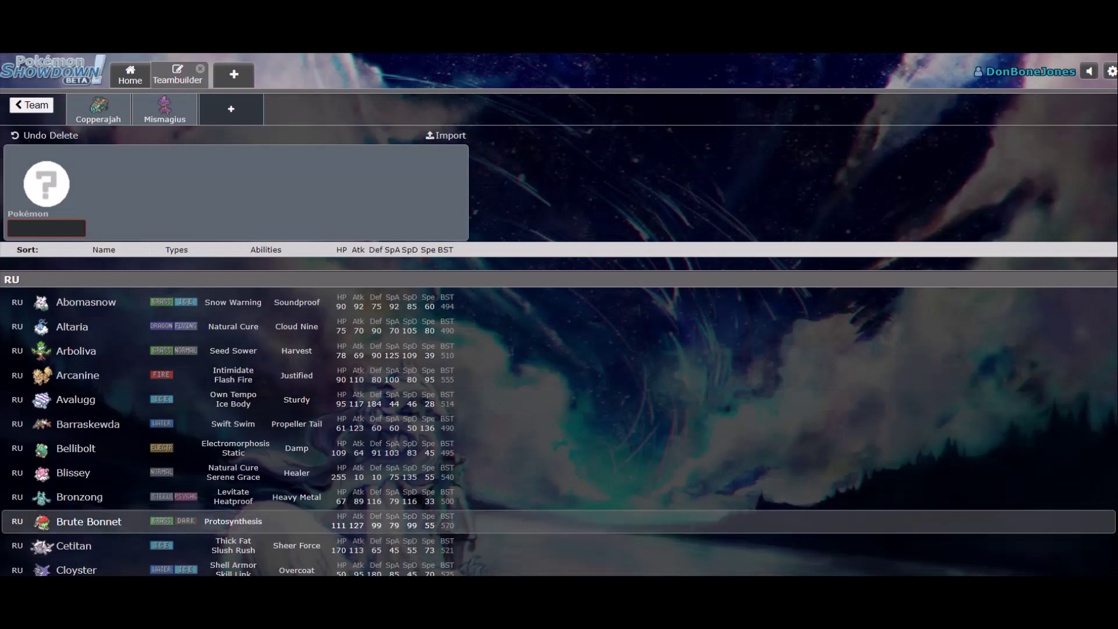
scroll(233, 496, "down", 3)
scroll(233, 495, "down", 5)
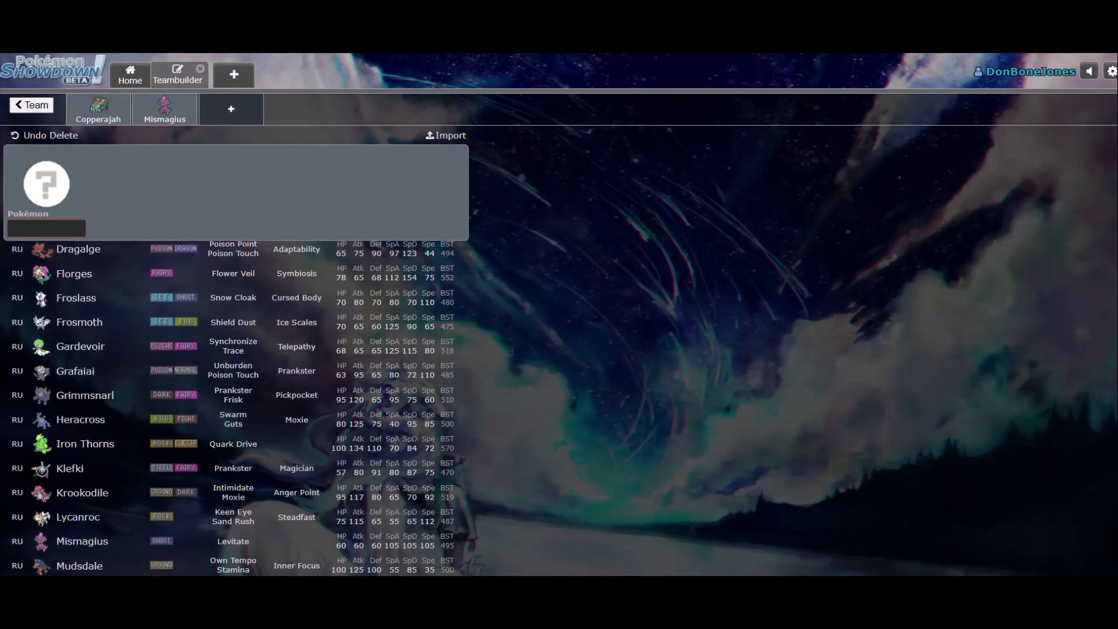
left_click(83, 541)
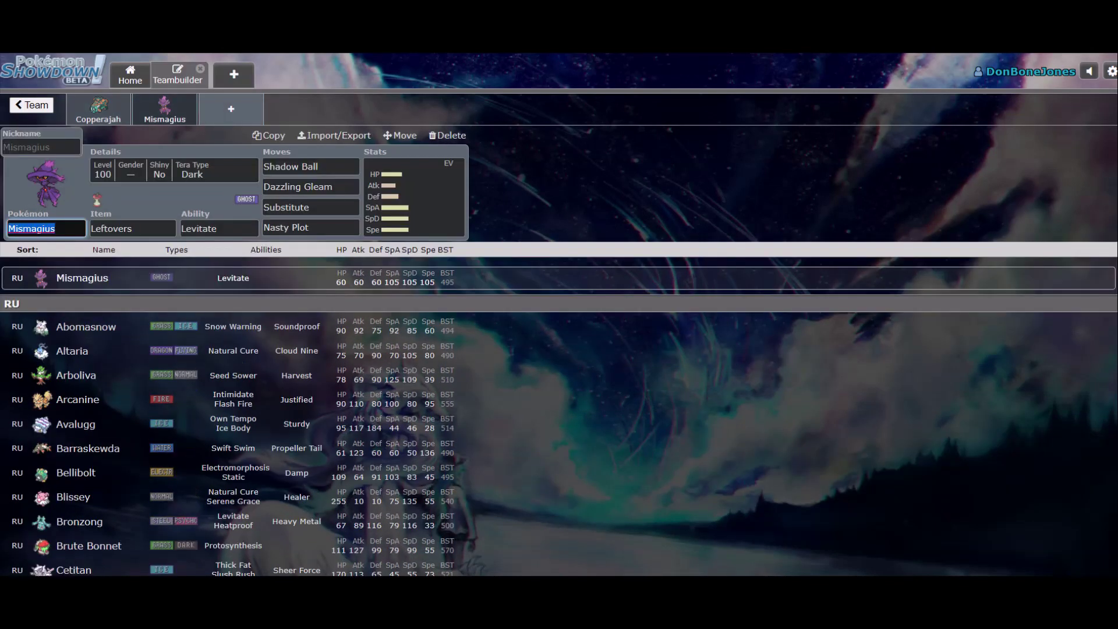
left_click(413, 198)
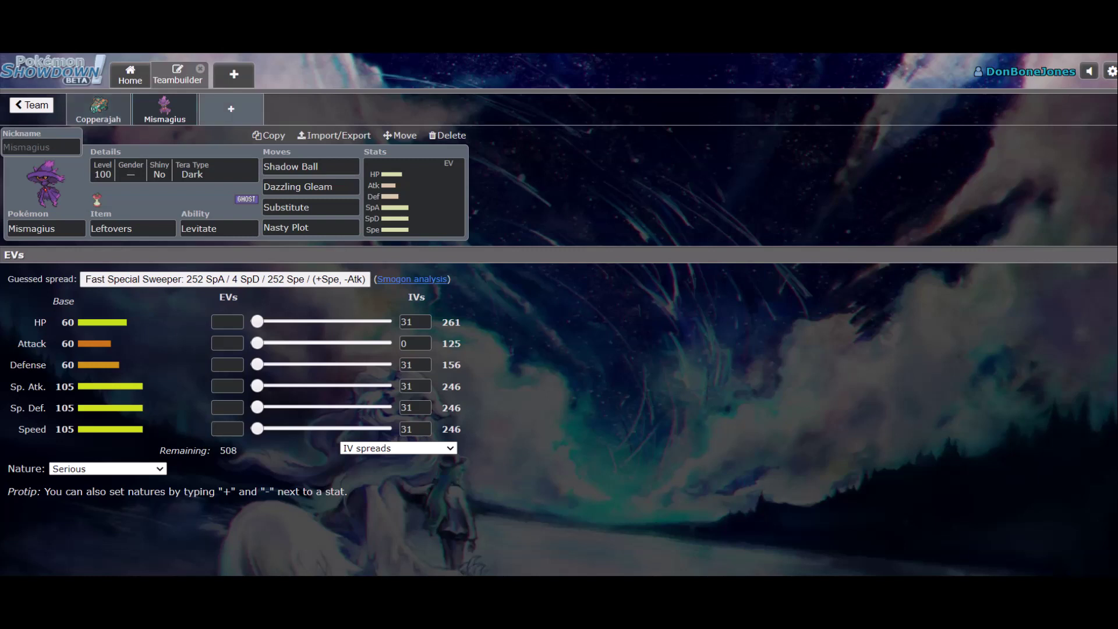
left_click(447, 135)
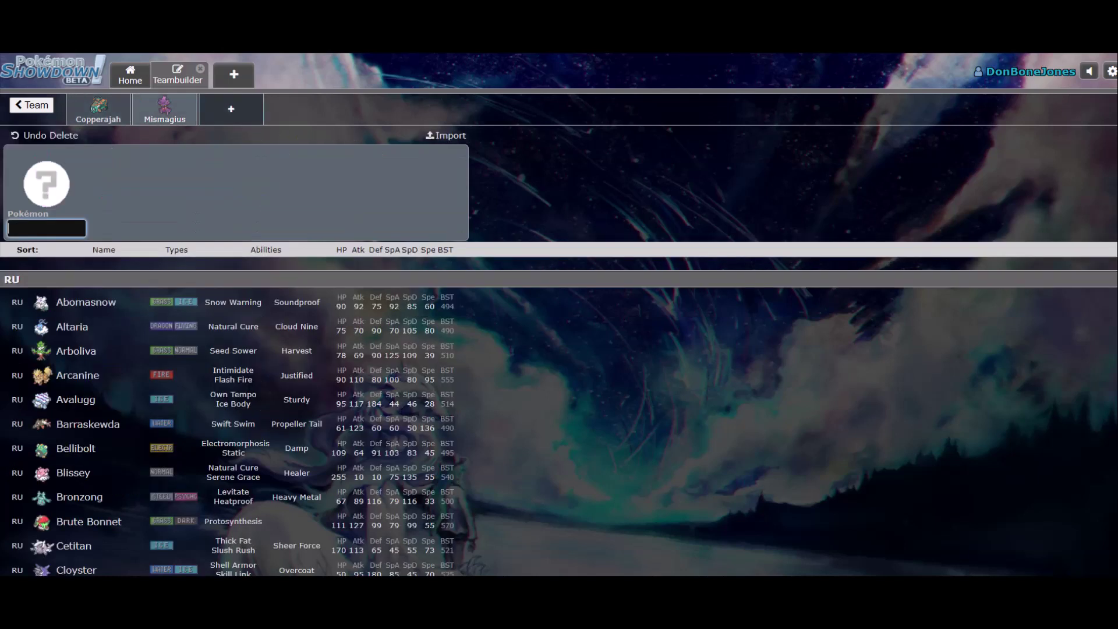
scroll(559, 343, "down", 5)
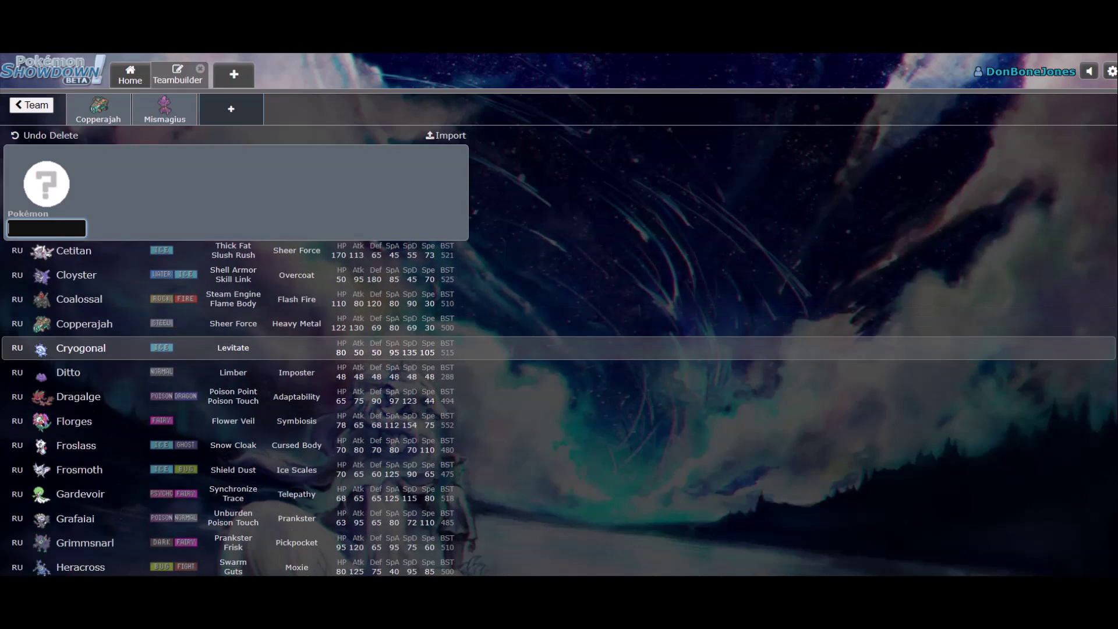
scroll(559, 344, "down", 5)
scroll(559, 350, "down", 4)
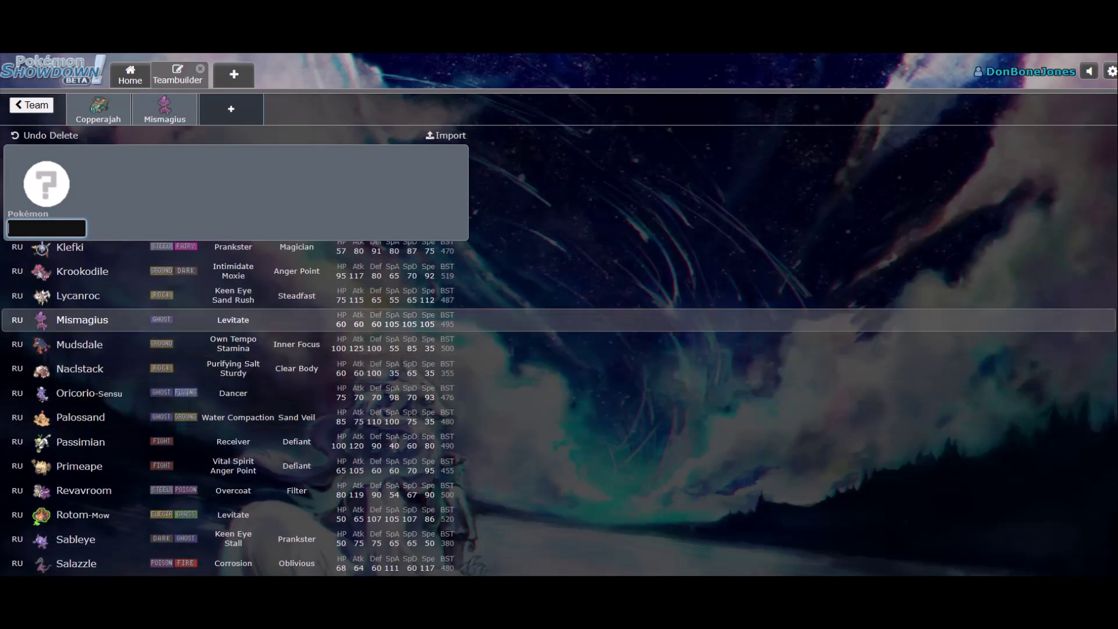
scroll(559, 368, "down", 4)
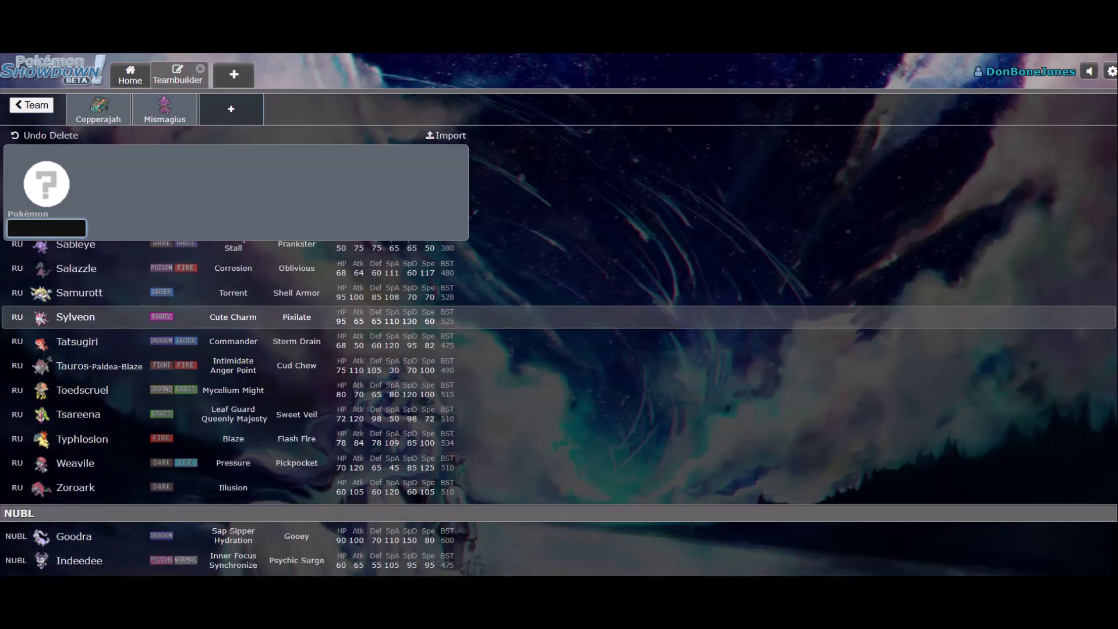
scroll(559, 371, "up", 8)
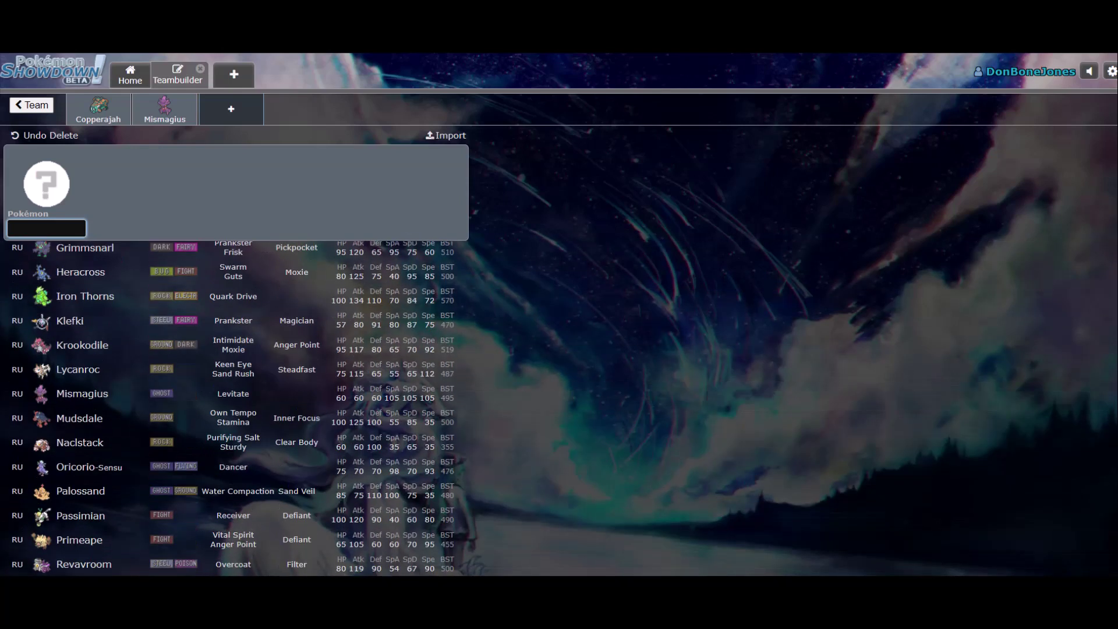
scroll(559, 371, "up", 3)
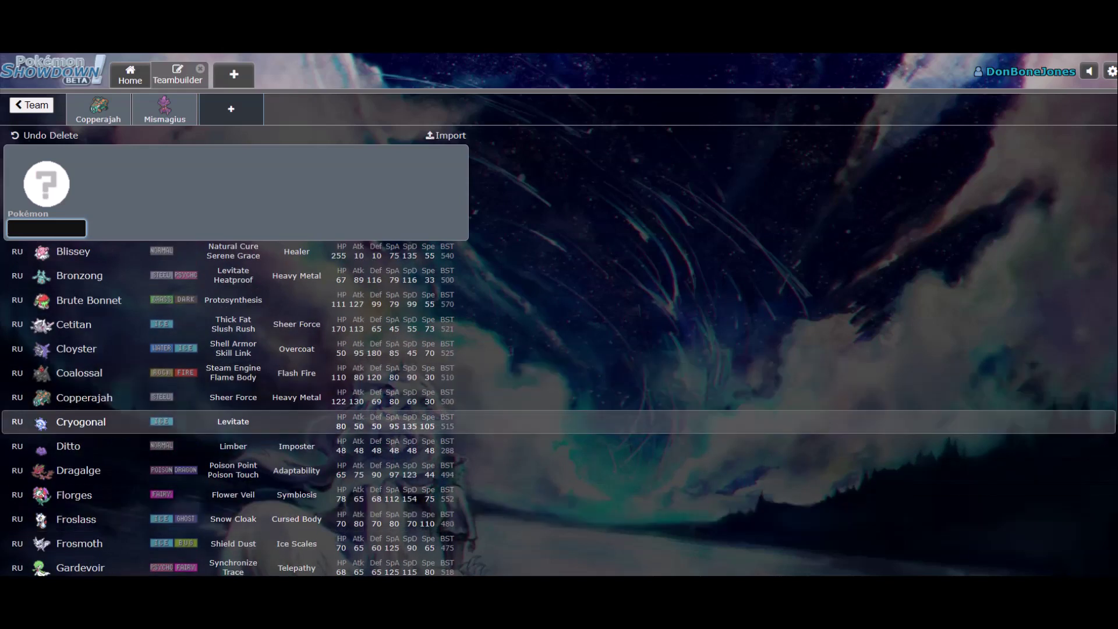
scroll(559, 371, "up", 5)
scroll(559, 326, "down", 1)
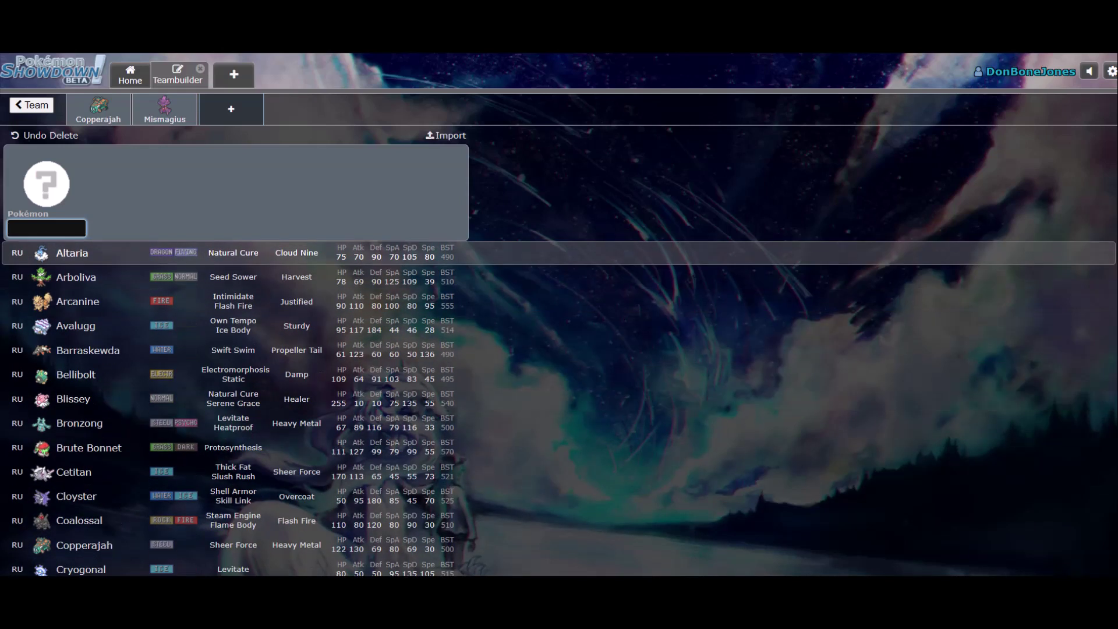
scroll(559, 372, "down", 8)
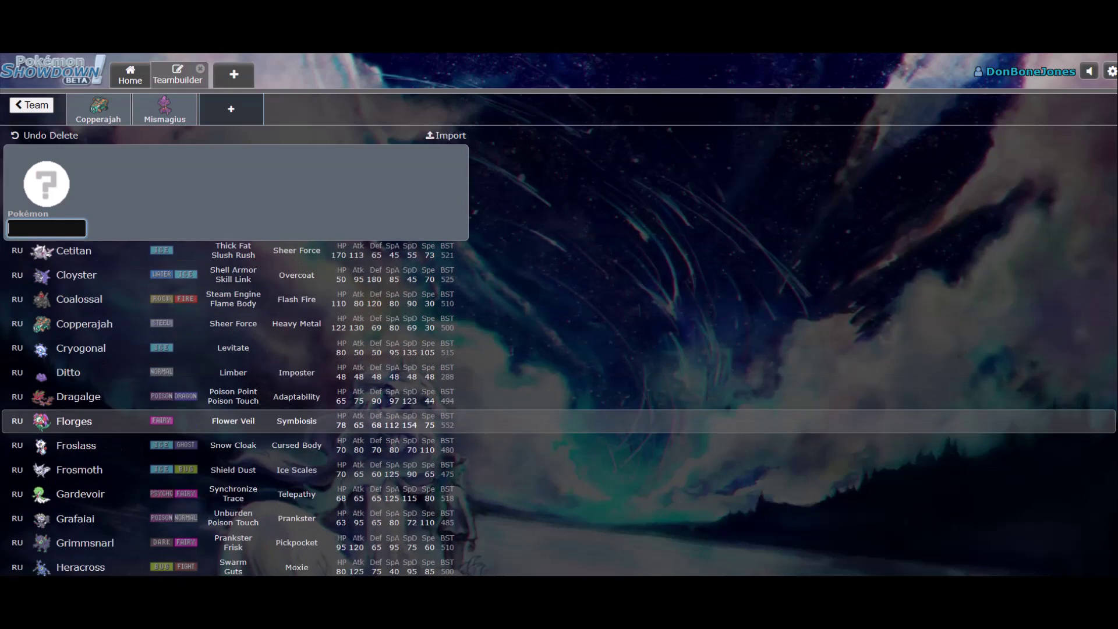
scroll(559, 441, "down", 8)
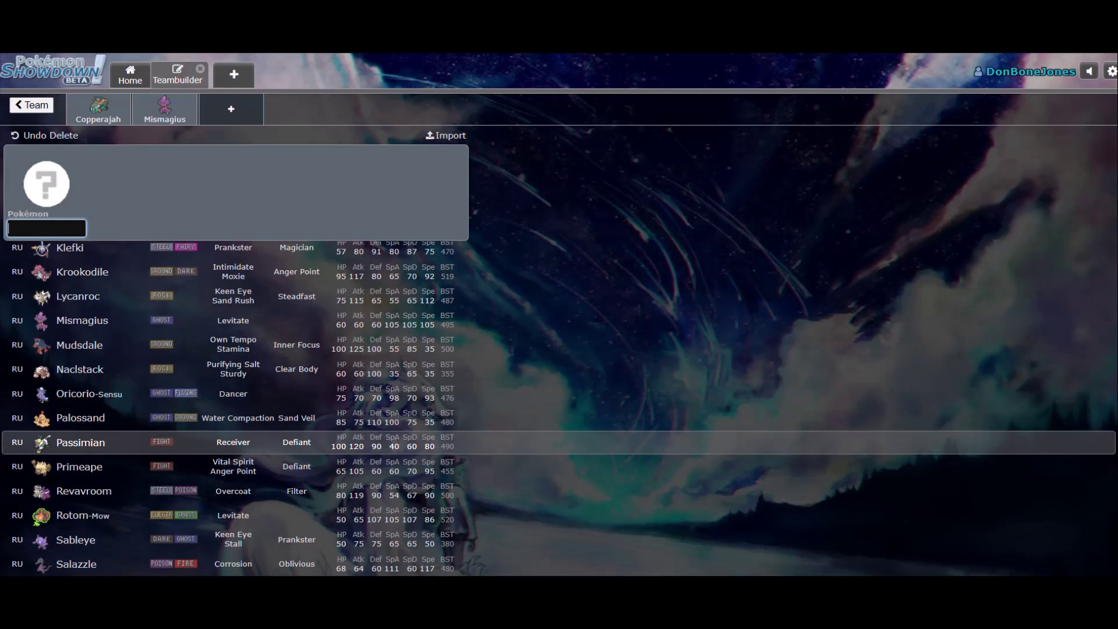
scroll(559, 440, "down", 4)
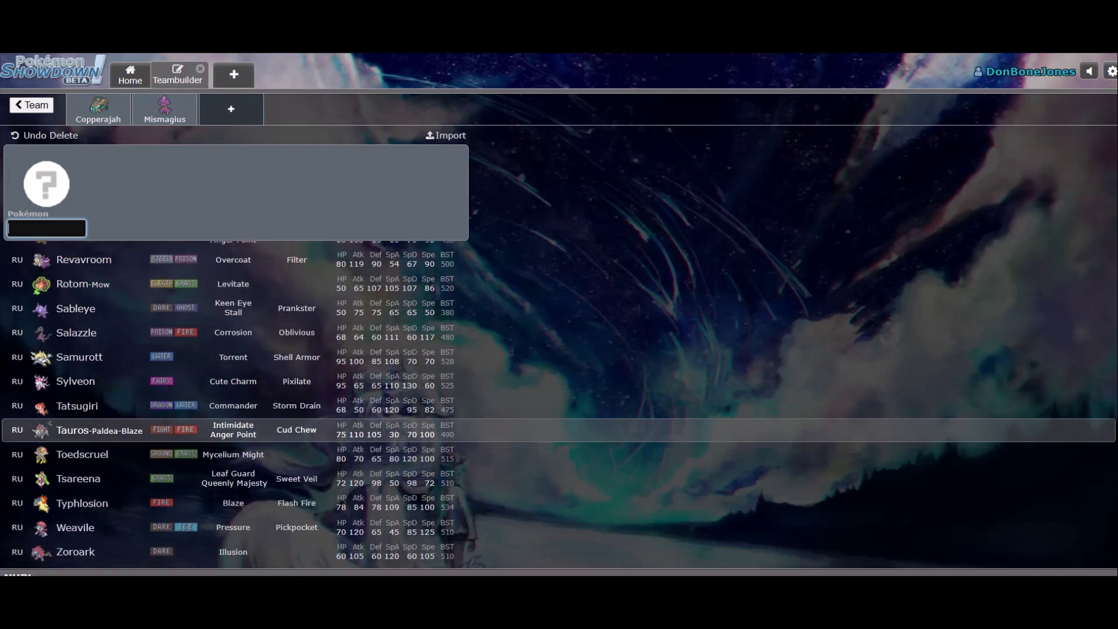
scroll(559, 439, "up", 4)
scroll(559, 379, "down", 2)
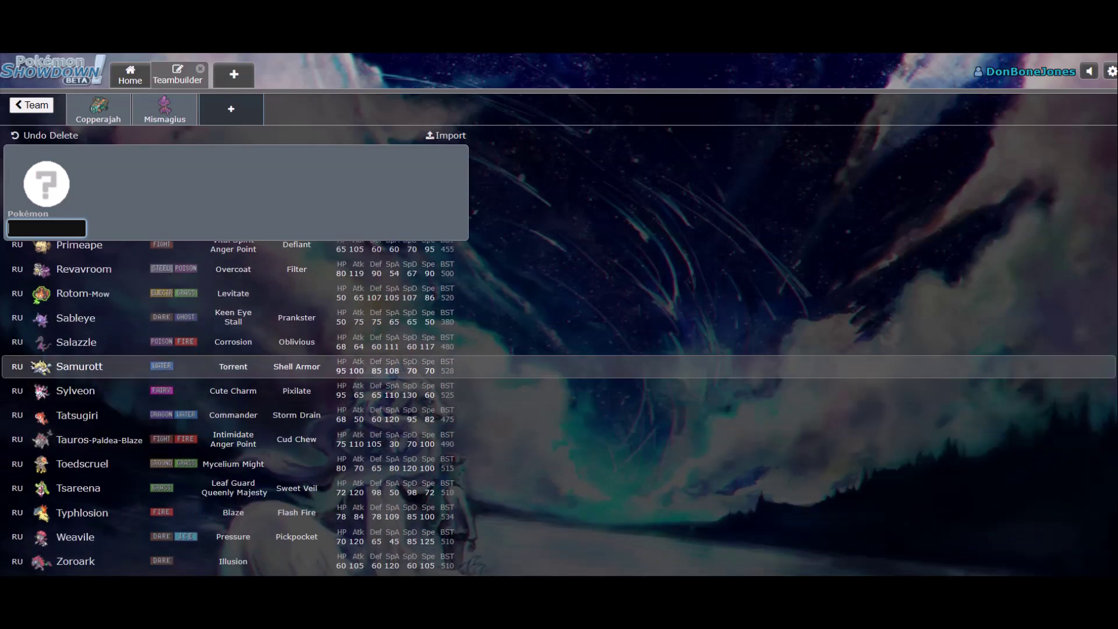
scroll(559, 379, "down", 6)
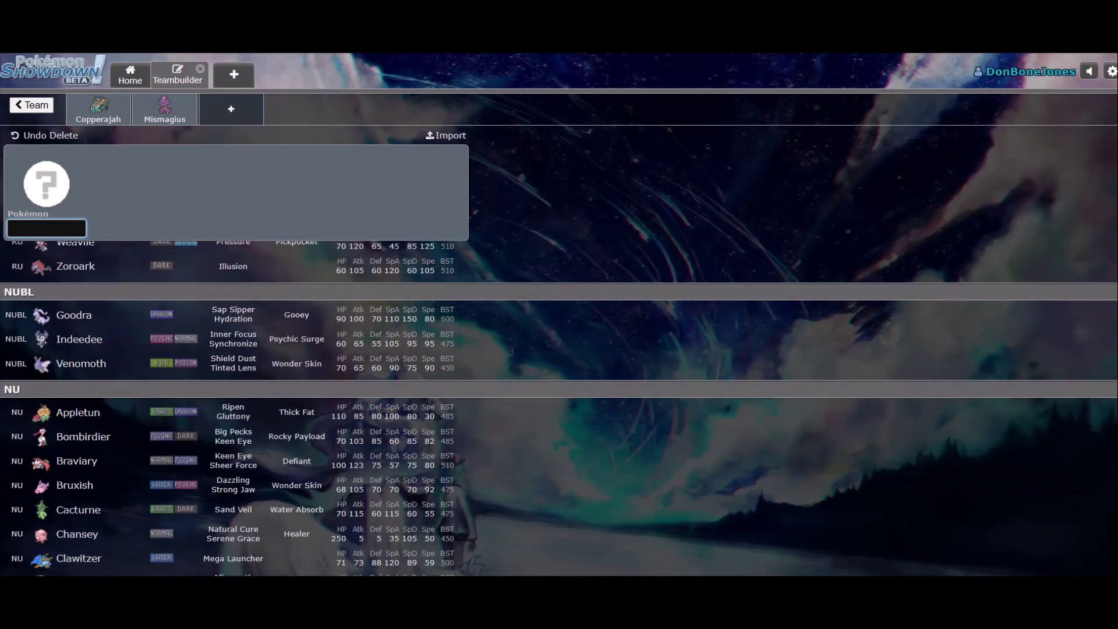
scroll(559, 378, "up", 15)
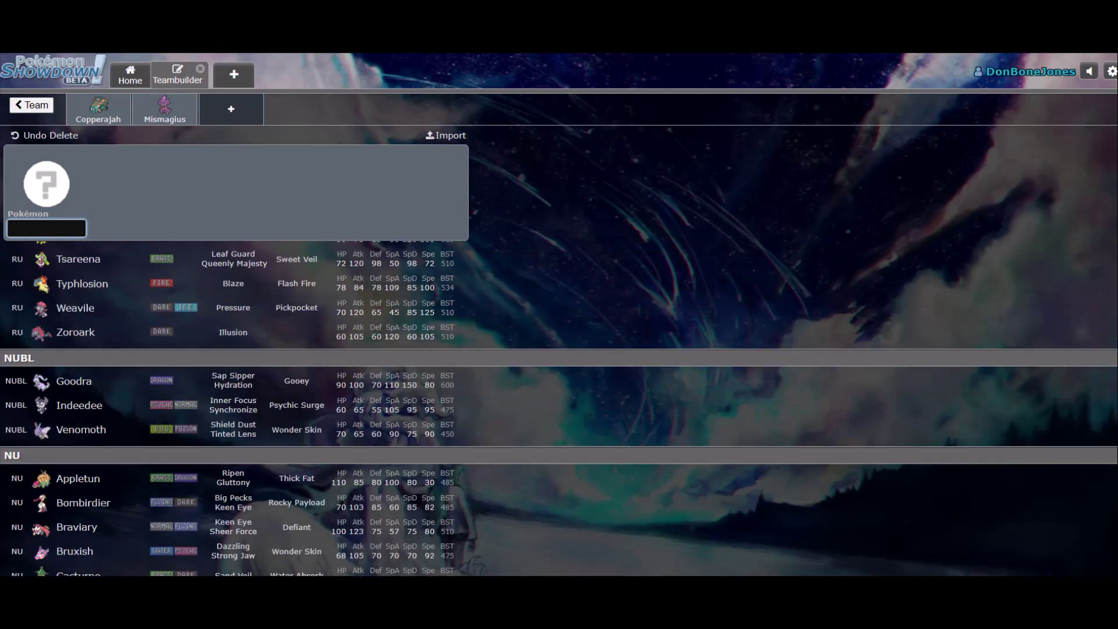
scroll(559, 375, "up", 6)
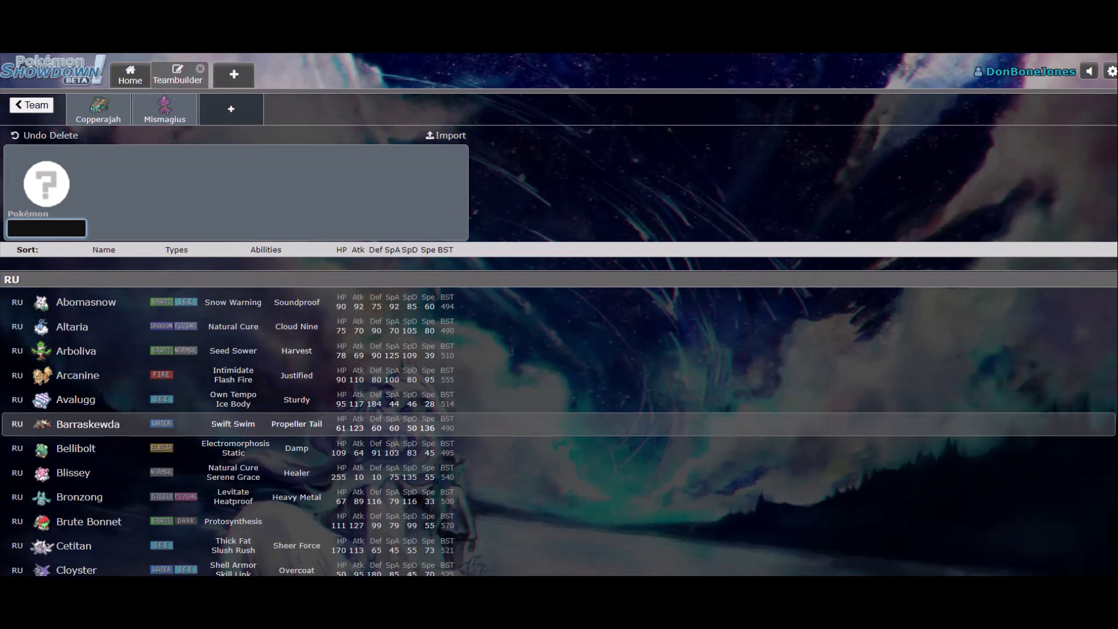
- Add Barraskewda to the team holding Choice Band
left_click(87, 424)
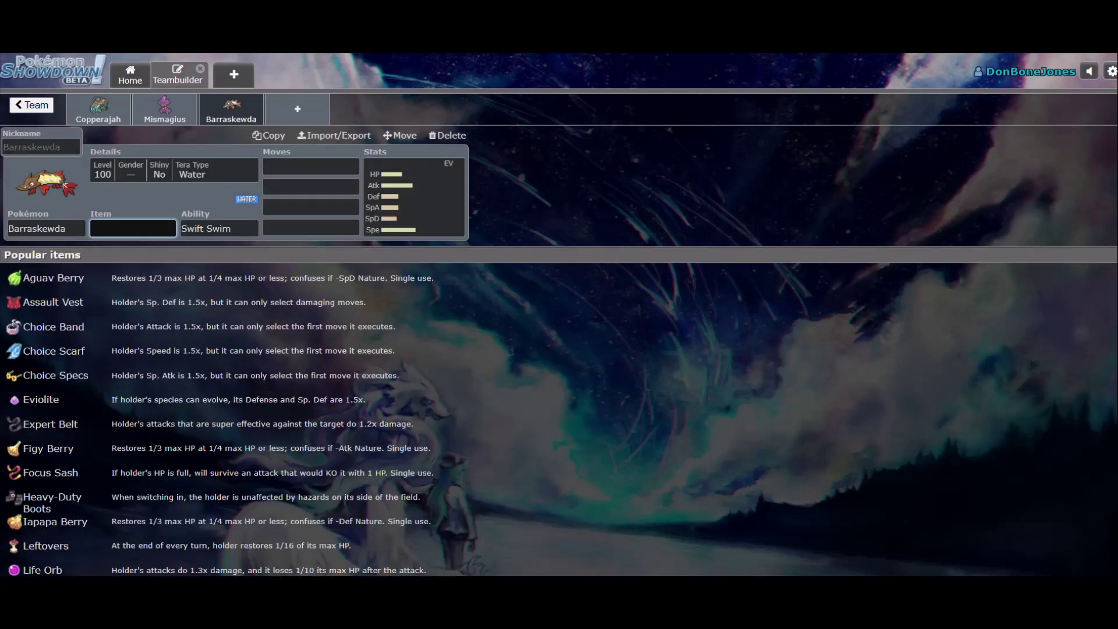
type("chouce")
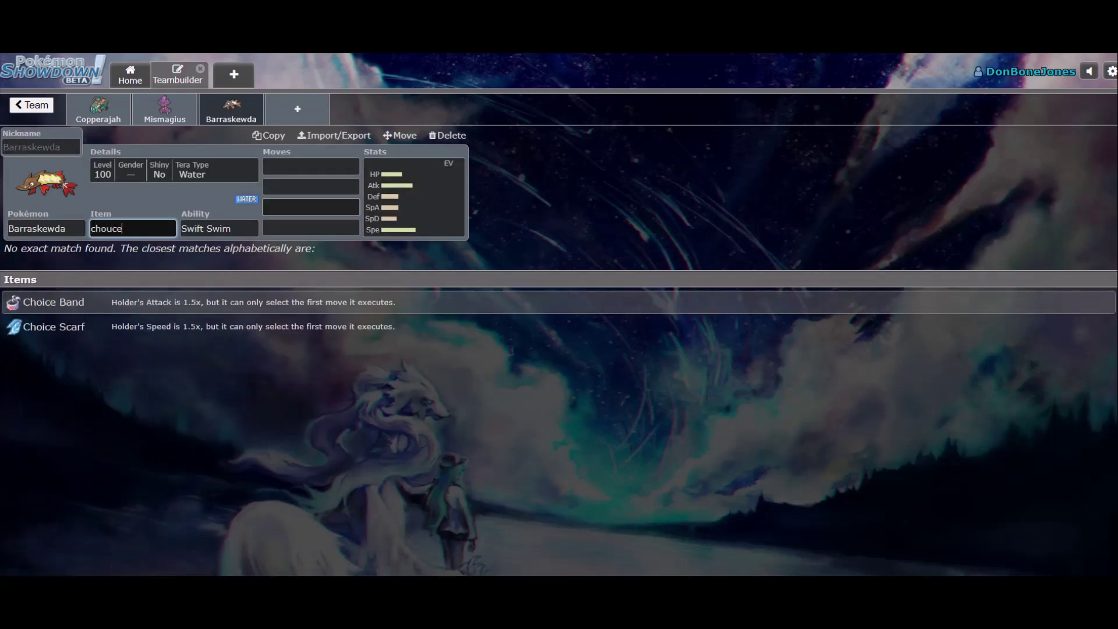
key("BackSpace")
key("BackSpace")
key("BackSpace")
type("ice band")
key("Return")
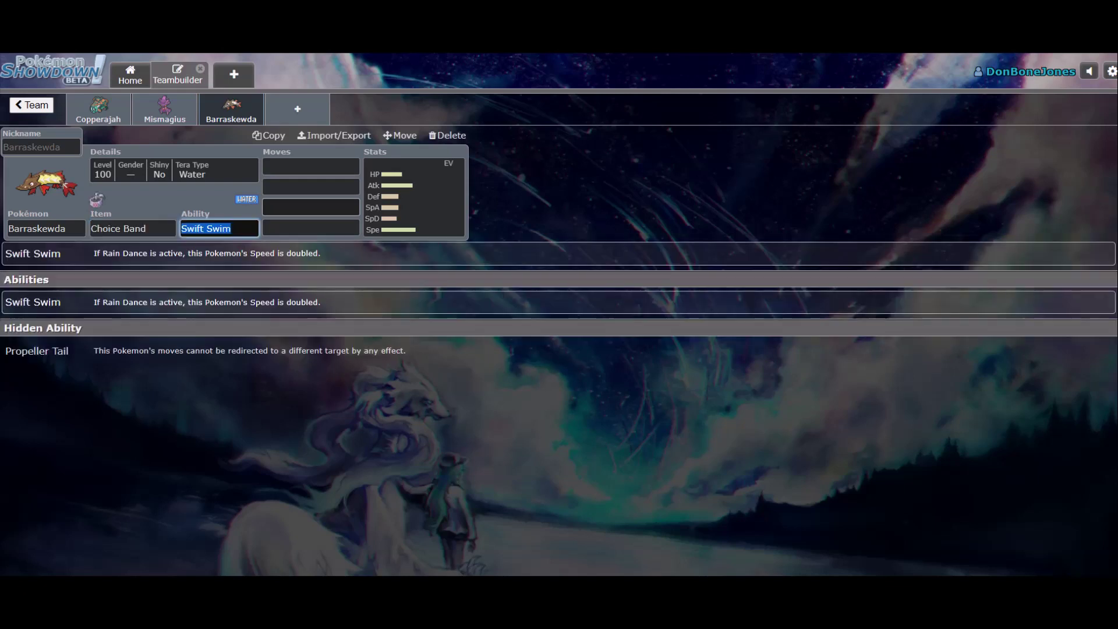
key("Down")
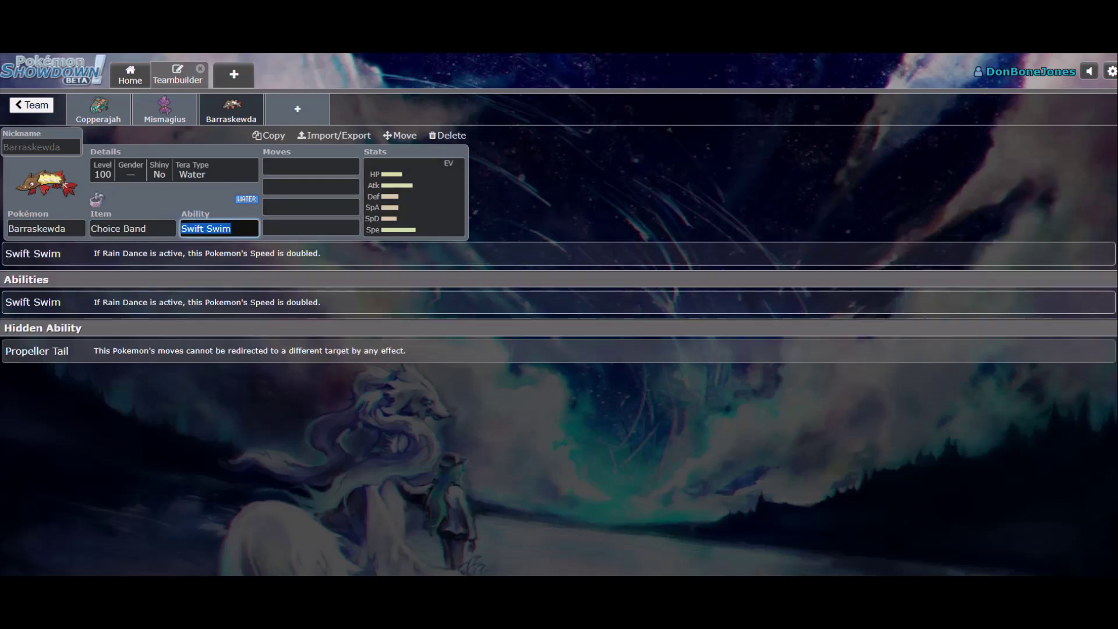
- Give Barraskewda 252 Attack EVs and max out its Speed EVs
left_click(414, 198)
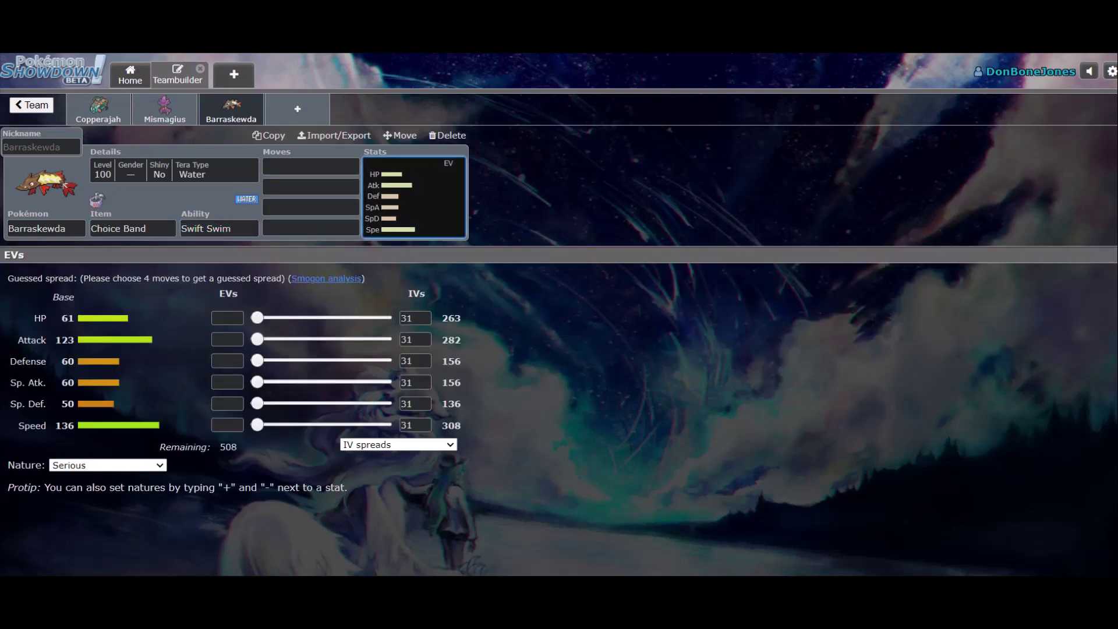
left_click_drag(257, 339, 384, 339)
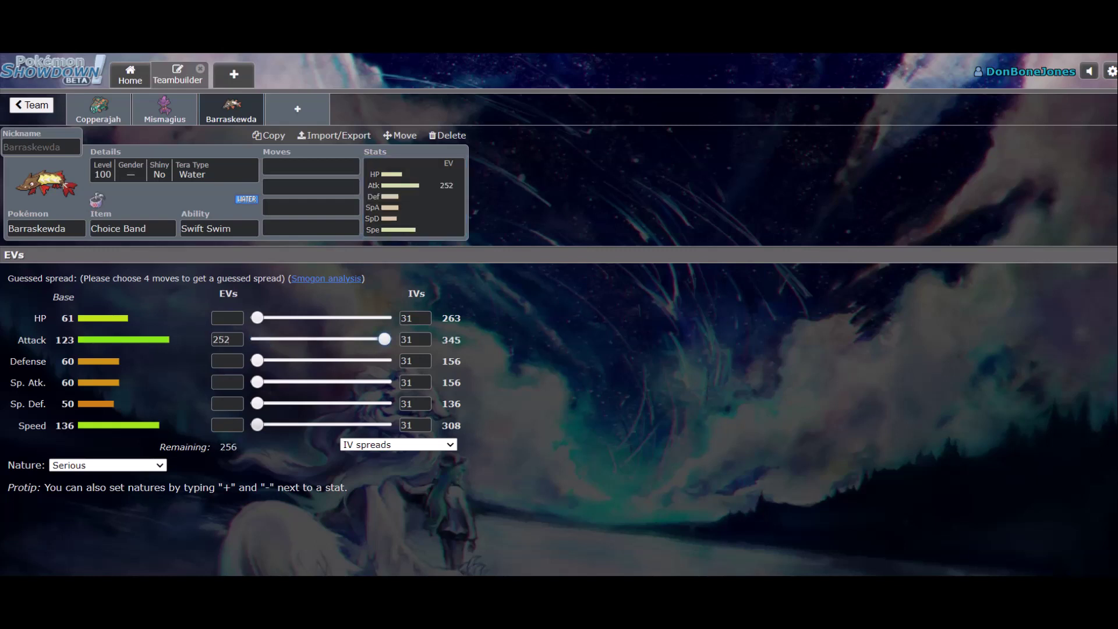
left_click(228, 425)
type("+")
type("-")
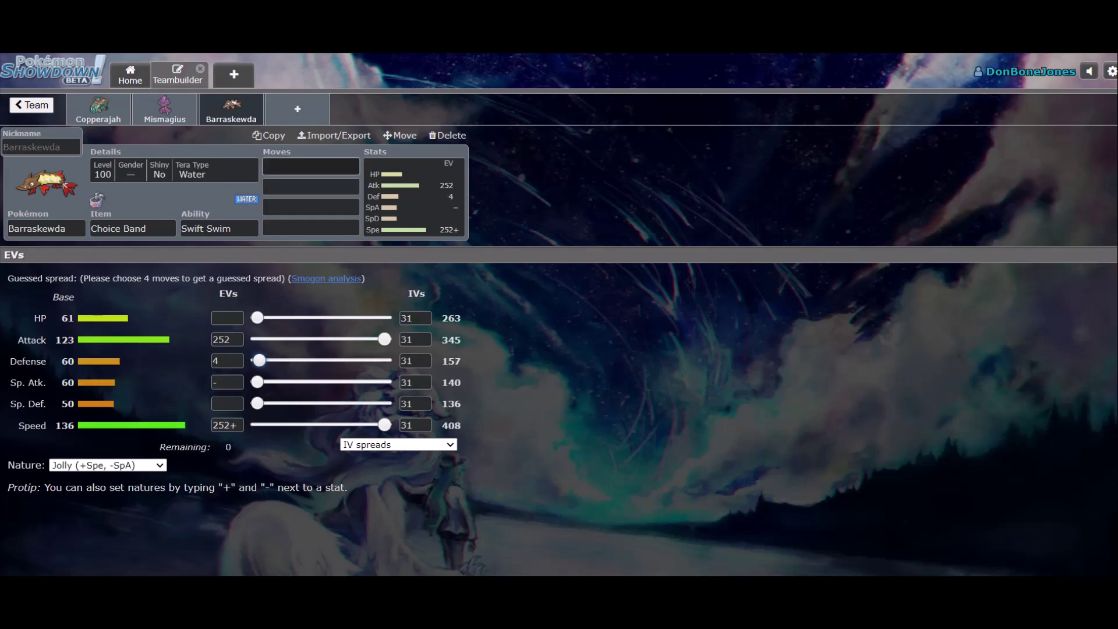
left_click(310, 167)
- Set Barraskewda's first two moves to Liquidation and Close Combat
type("liq")
key("Return")
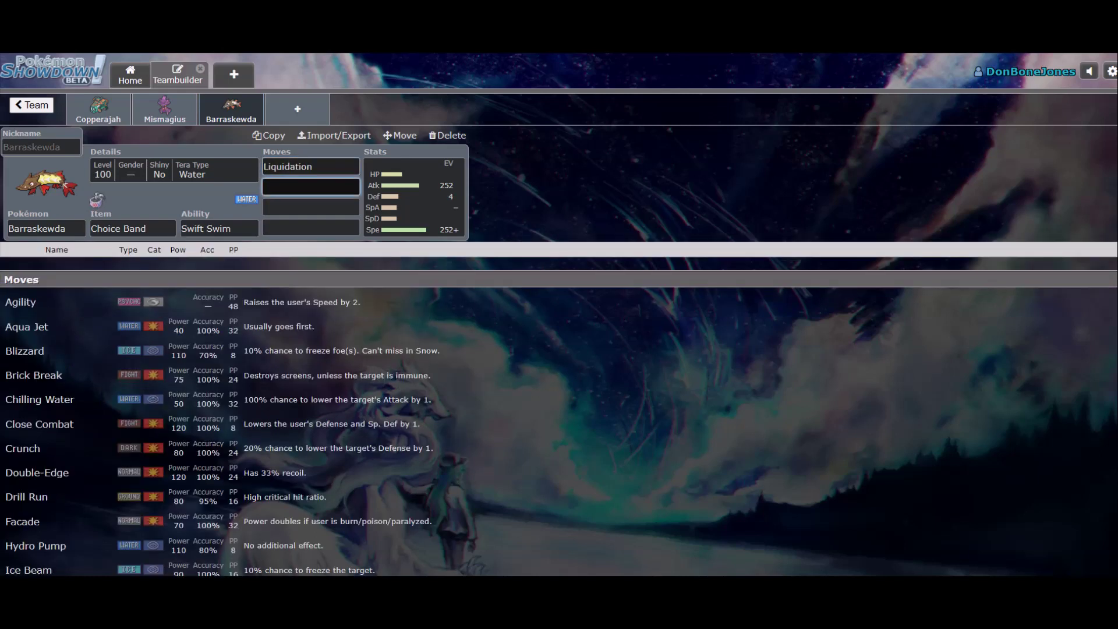
left_click(174, 170)
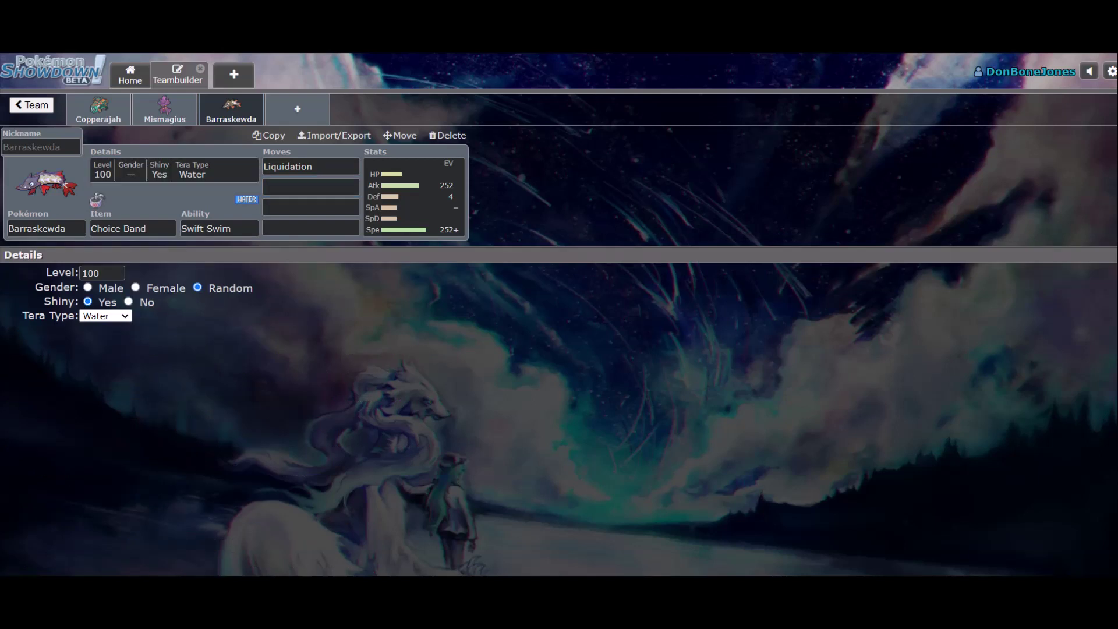
left_click(311, 187)
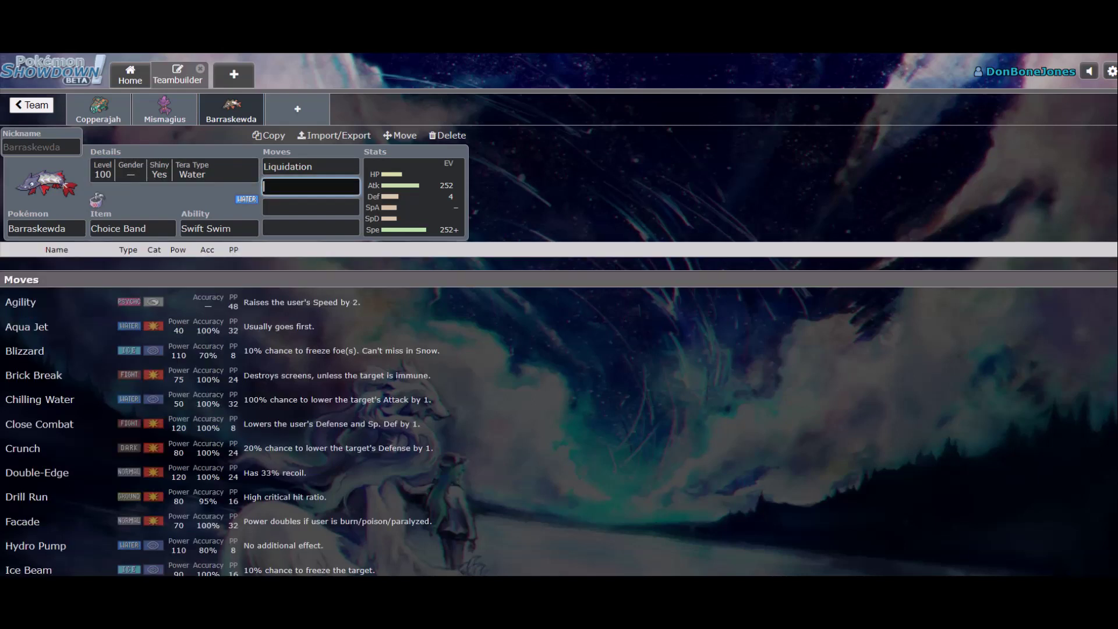
scroll(559, 431, "down", 9)
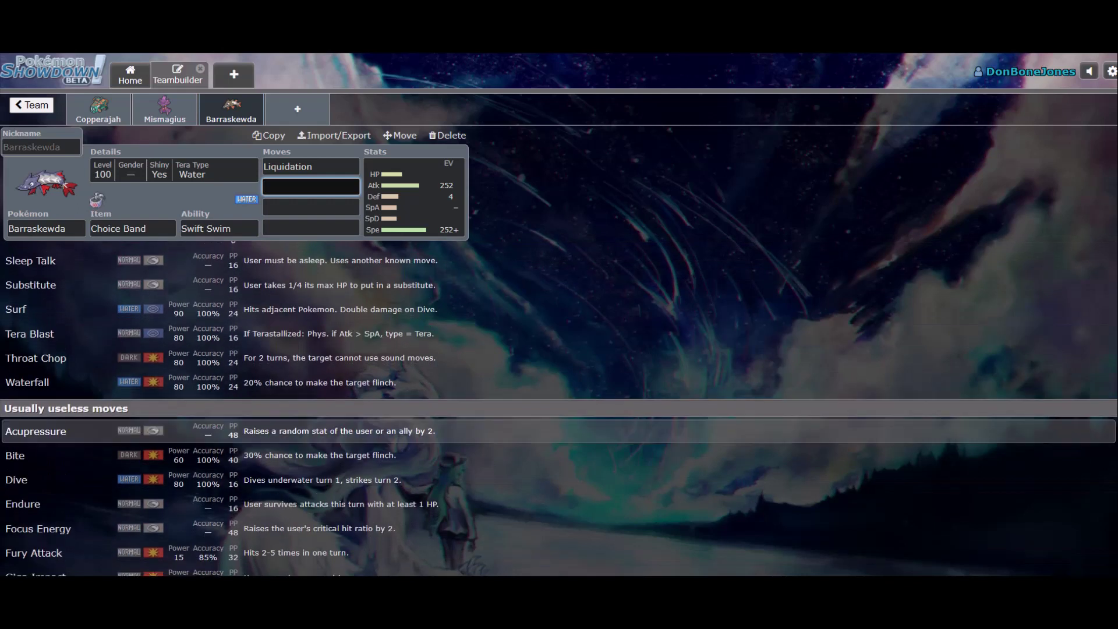
scroll(559, 407, "up", 10)
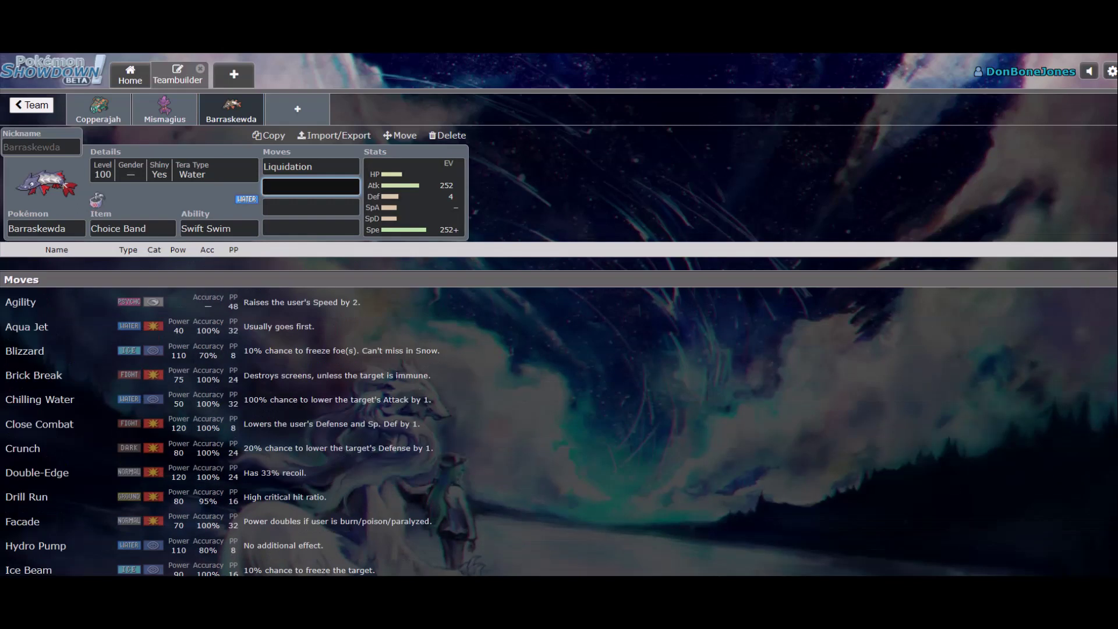
left_click(39, 424)
- Add Drill Run as the third move and Crunch, replacing Psychic Fangs, as the fourth
type("drill")
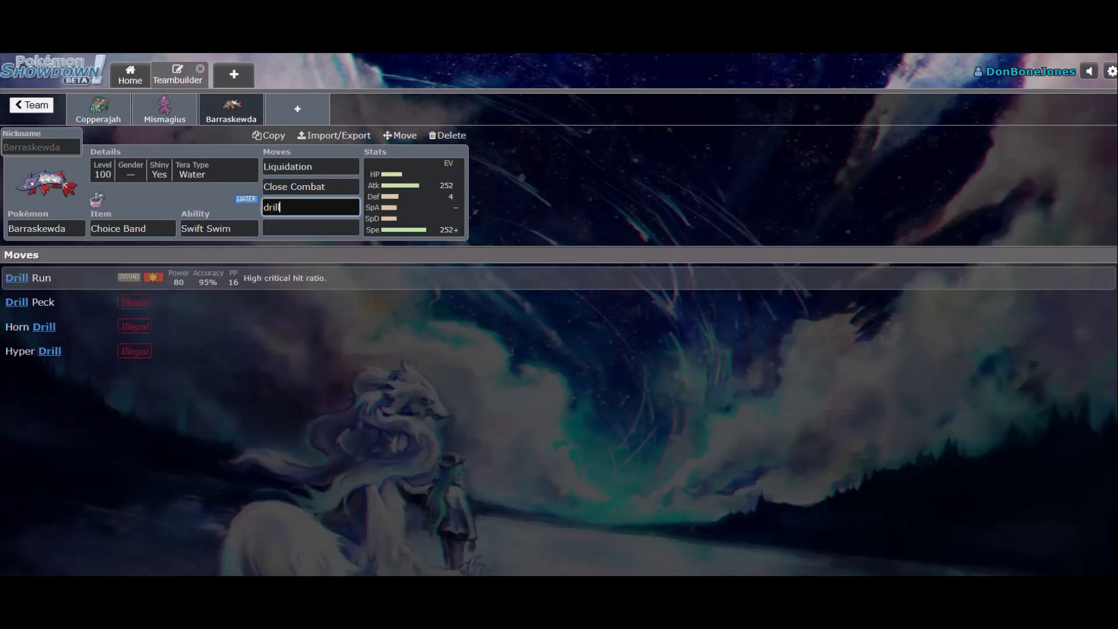
key("Return")
key("Down")
key("Down")
key("Down")
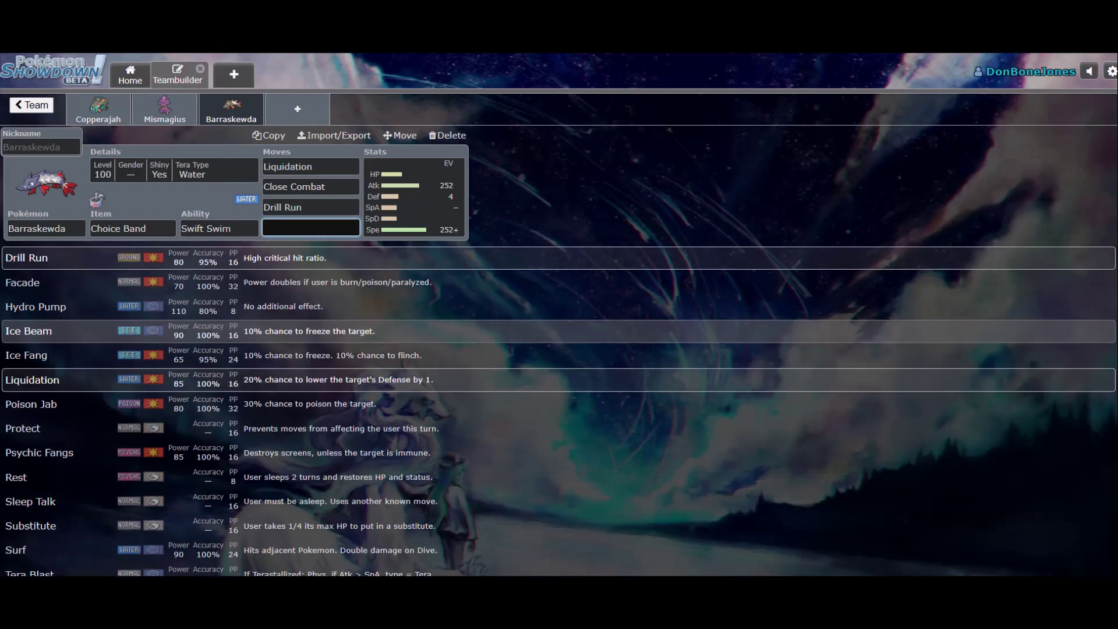
key("Return")
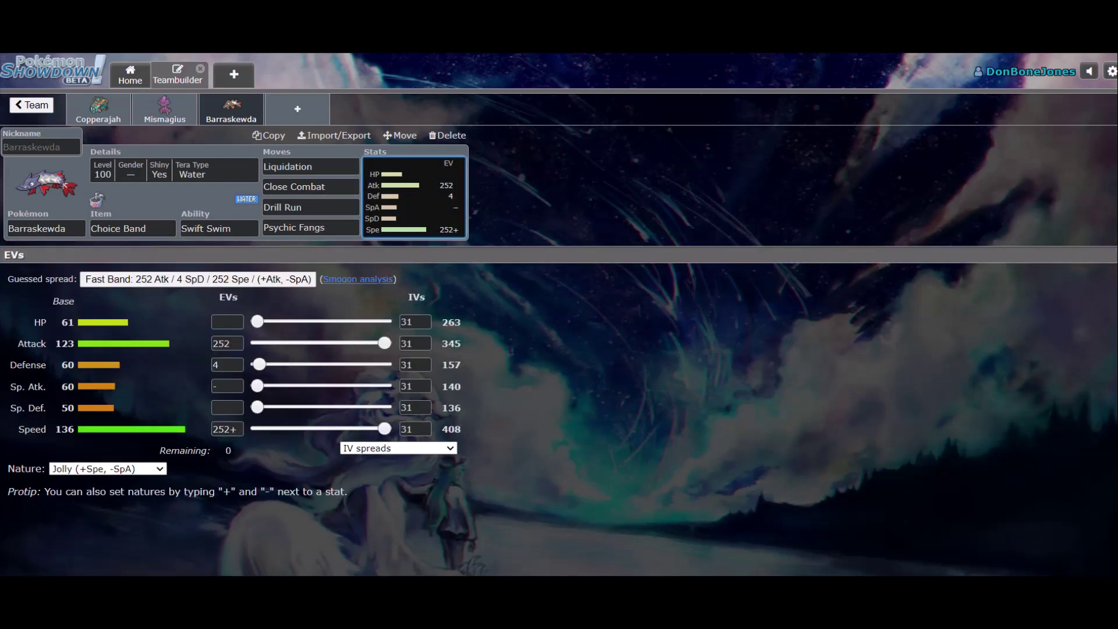
left_click(310, 227)
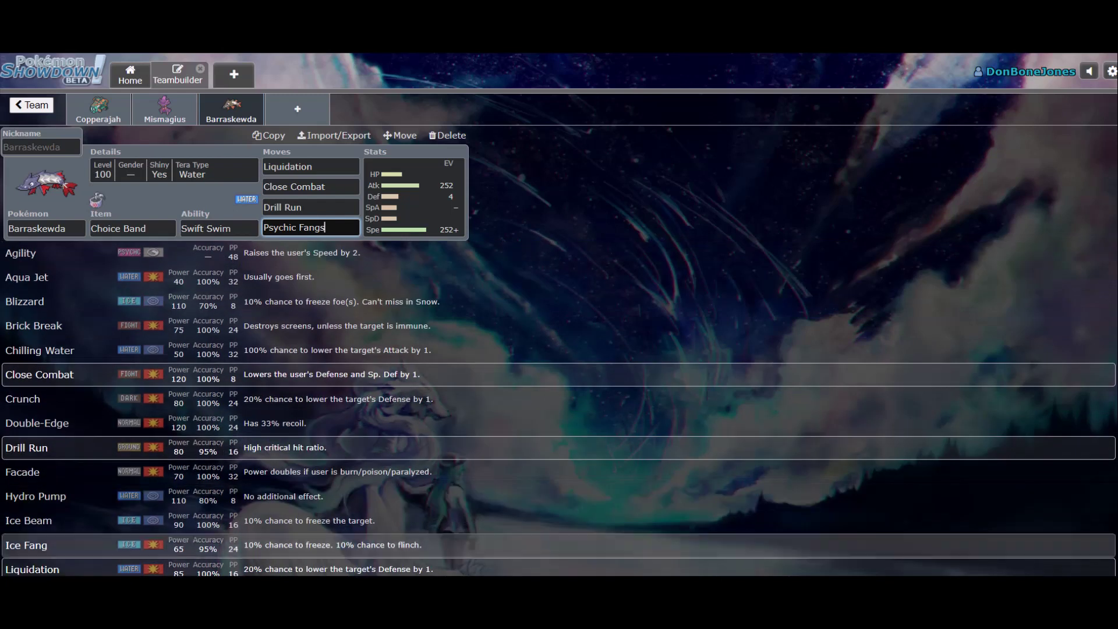
scroll(559, 408, "down", 3)
scroll(559, 408, "up", 3)
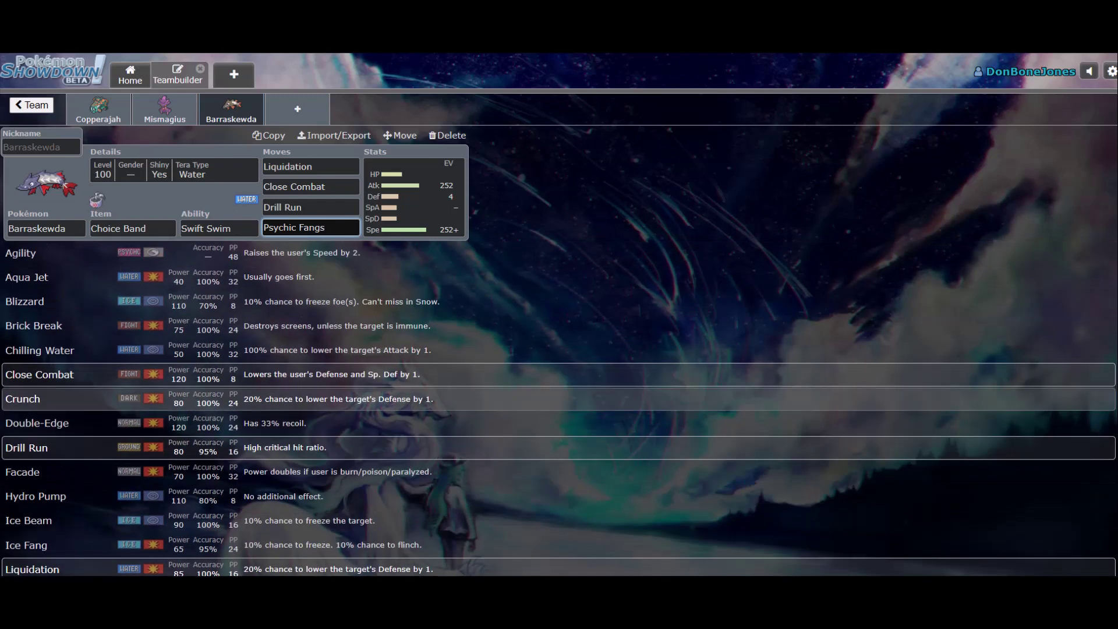
key("Return")
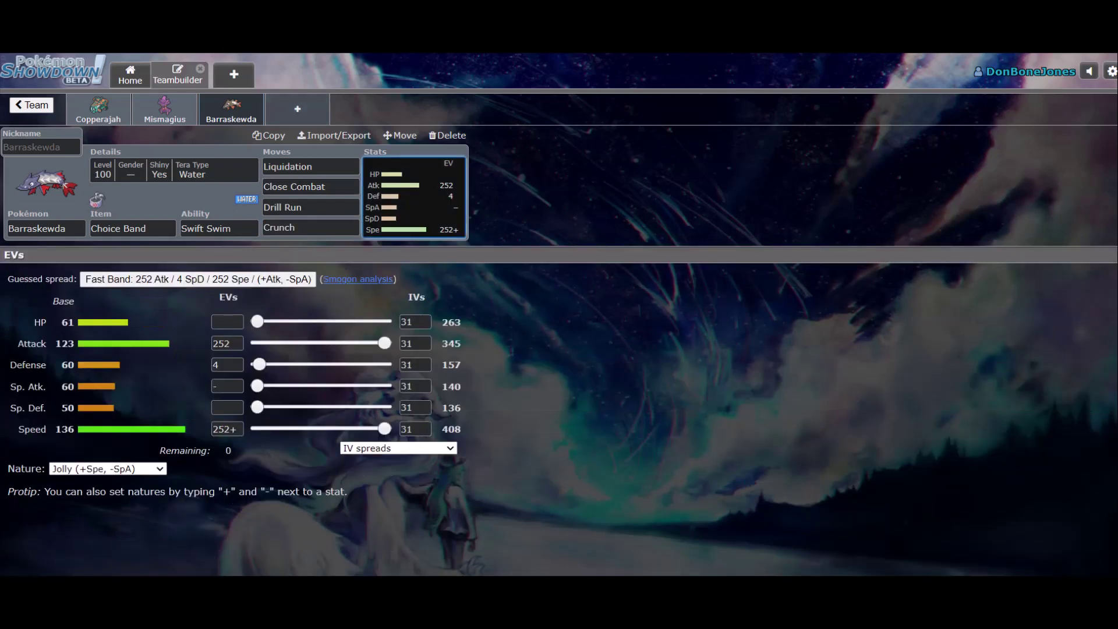
- Start a new empty team slot and mark the third member as Water in the coverage calculator
key("Return")
key("Down")
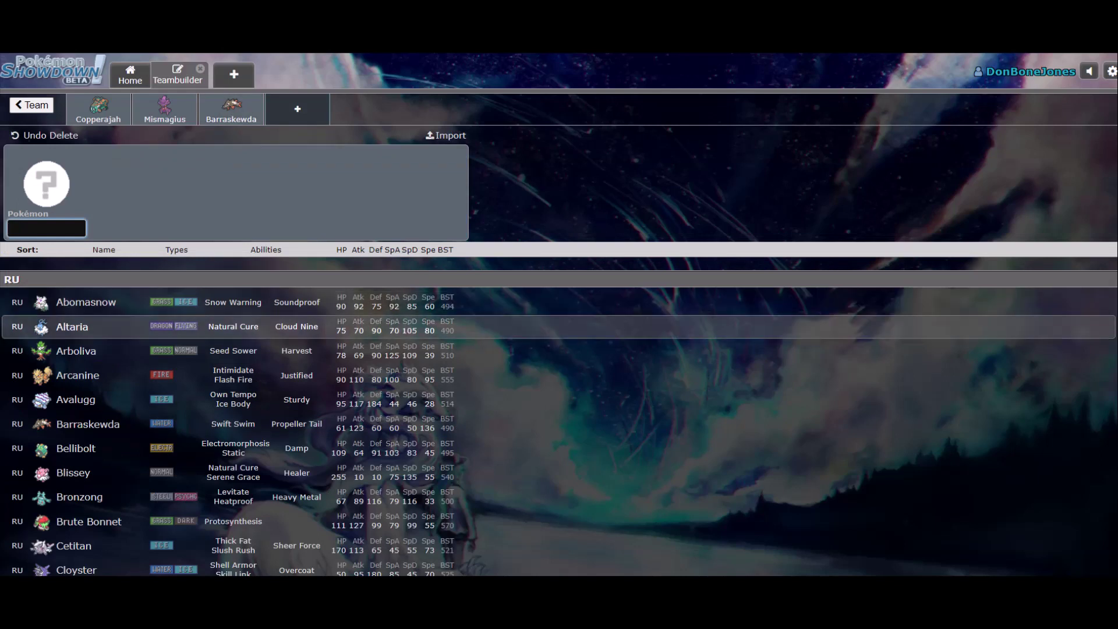
key("Down")
key("Down")
key("Down")
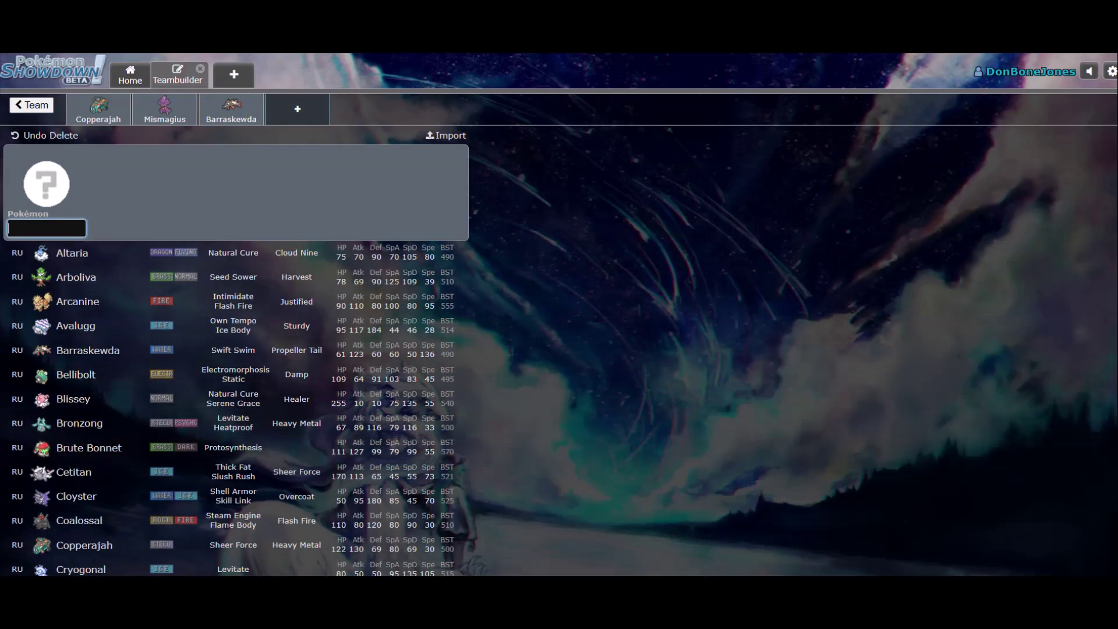
key("ctrl+Tab")
left_click(39, 222)
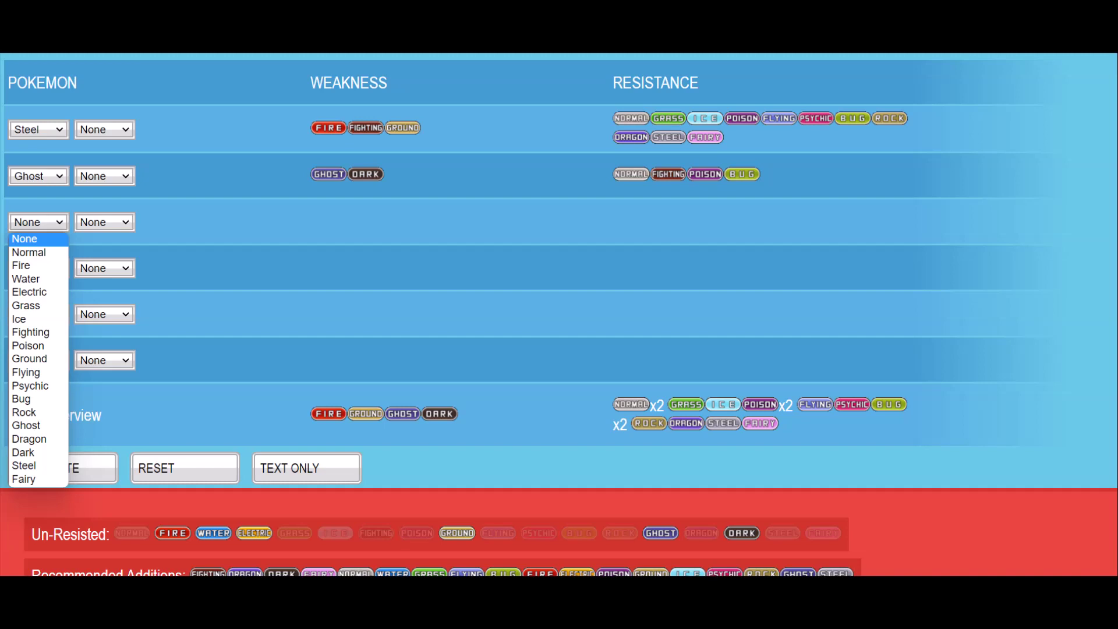
left_click(26, 278)
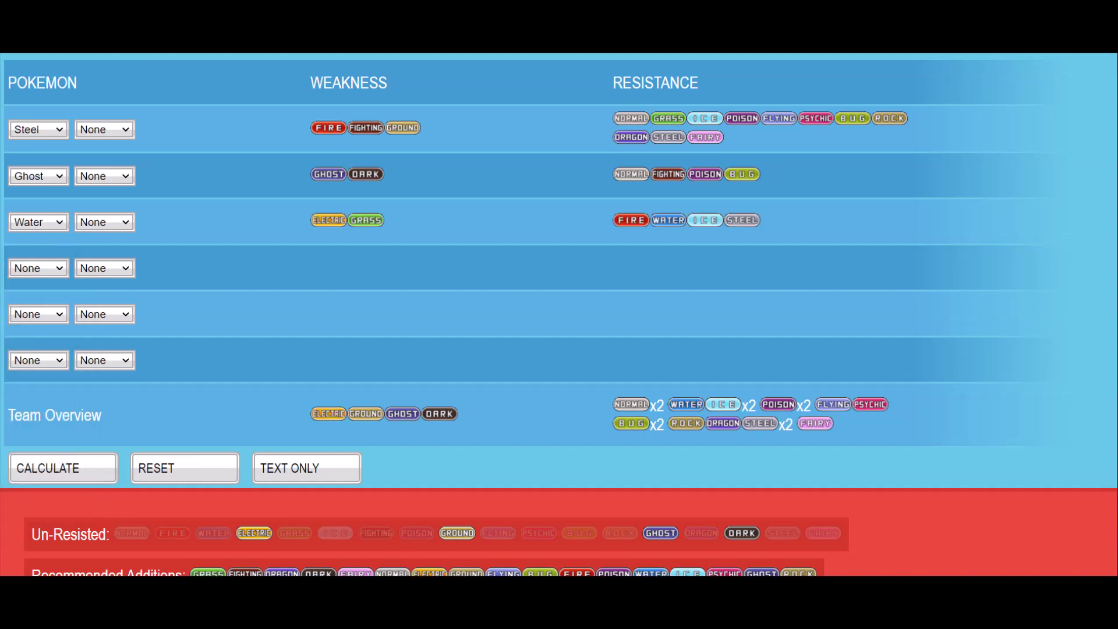
key("ctrl+Tab")
scroll(233, 378, "down", 5)
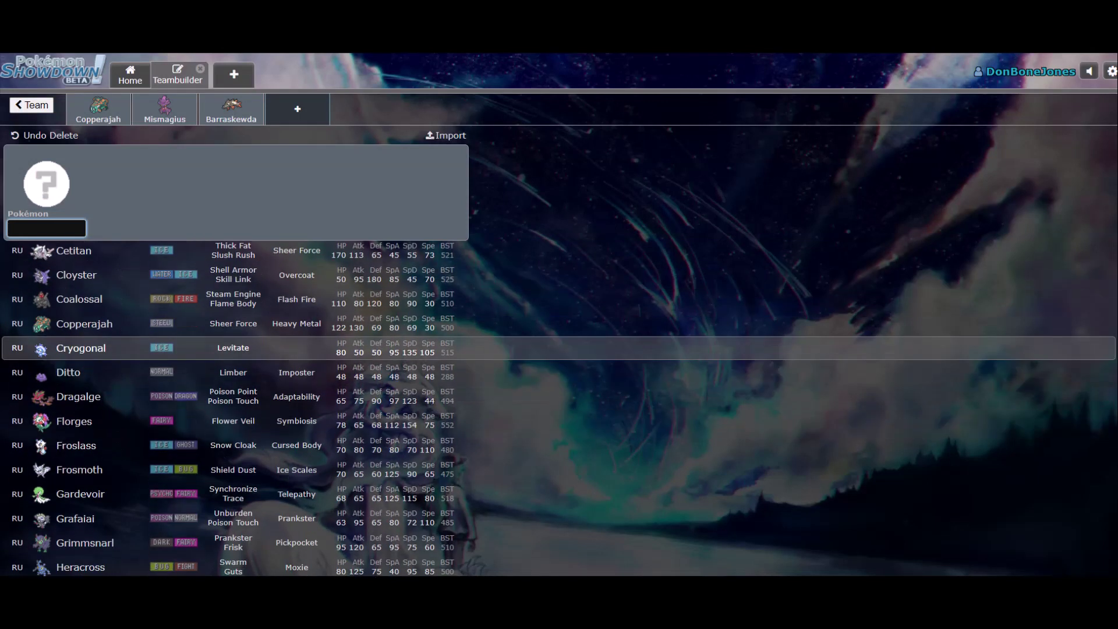
scroll(233, 350, "down", 5)
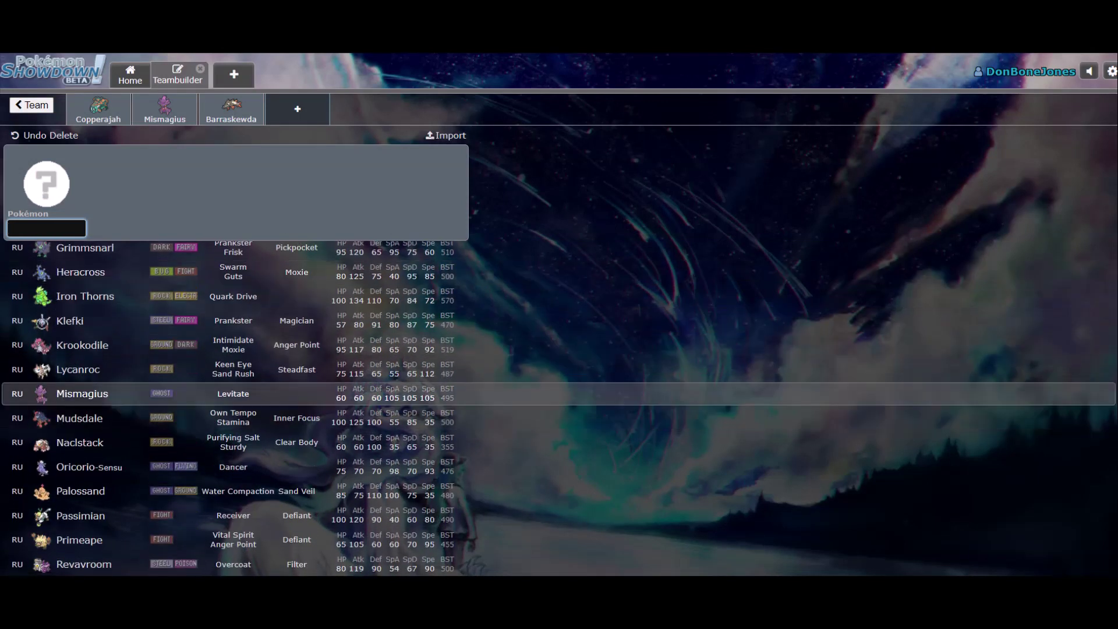
scroll(232, 393, "down", 5)
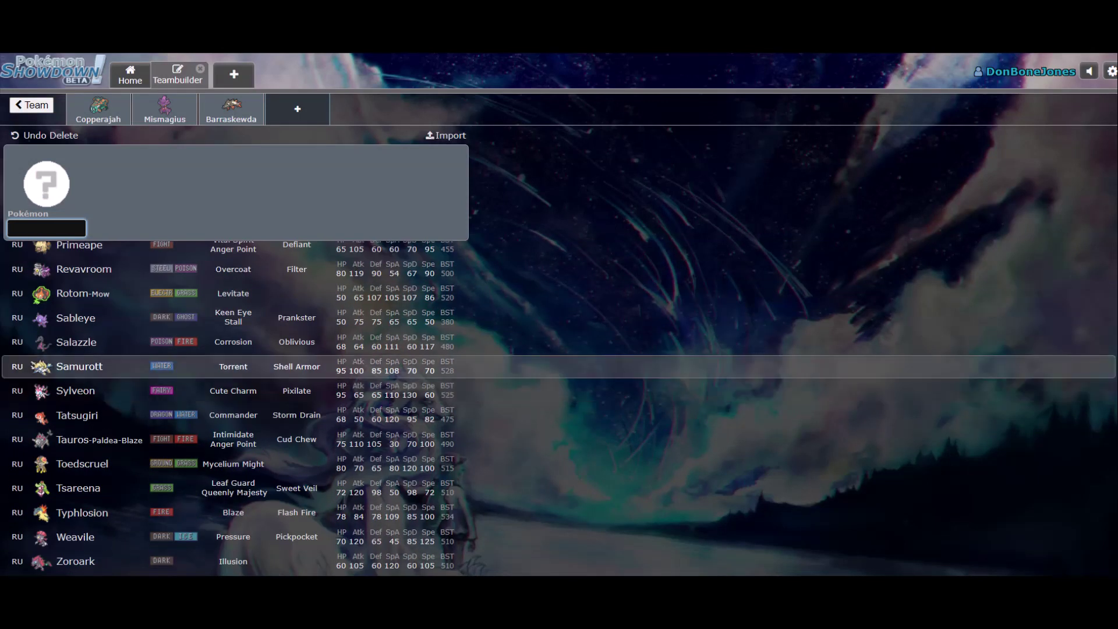
scroll(582, 431, "down", 1)
scroll(582, 431, "up", 12)
scroll(583, 422, "up", 4)
scroll(583, 422, "up", 1)
scroll(583, 422, "down", 5)
scroll(582, 422, "down", 8)
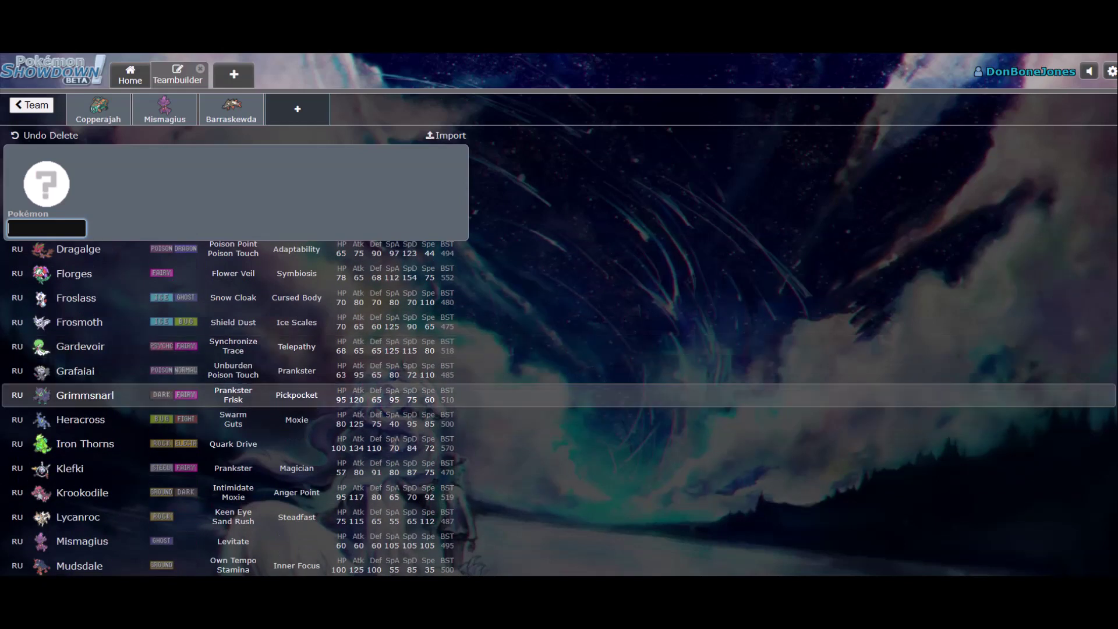
scroll(583, 434, "down", 8)
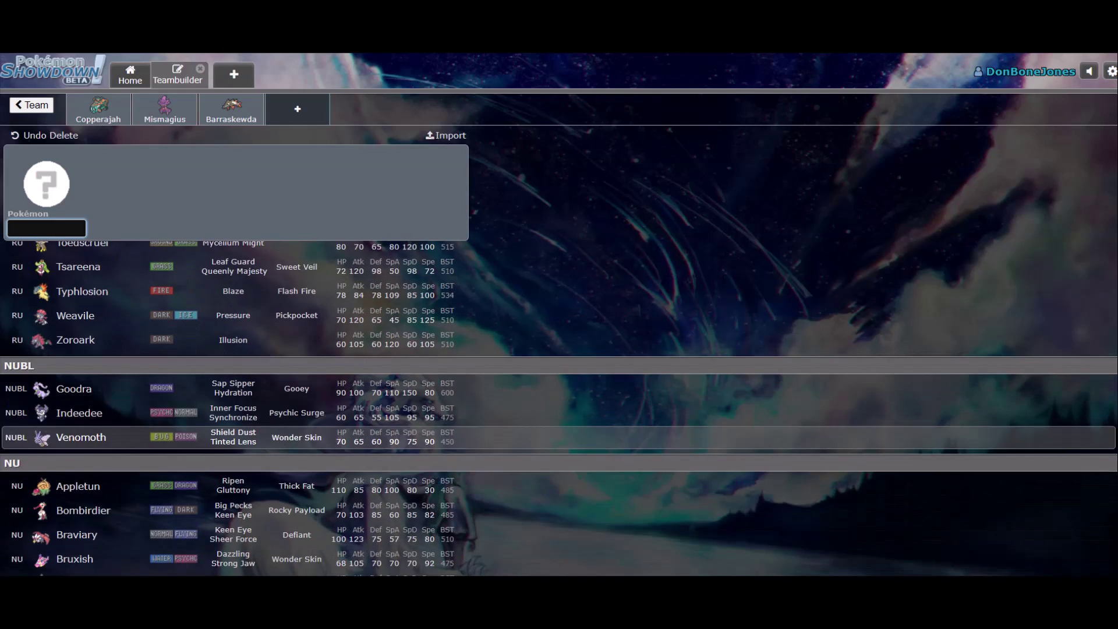
scroll(582, 436, "down", 3)
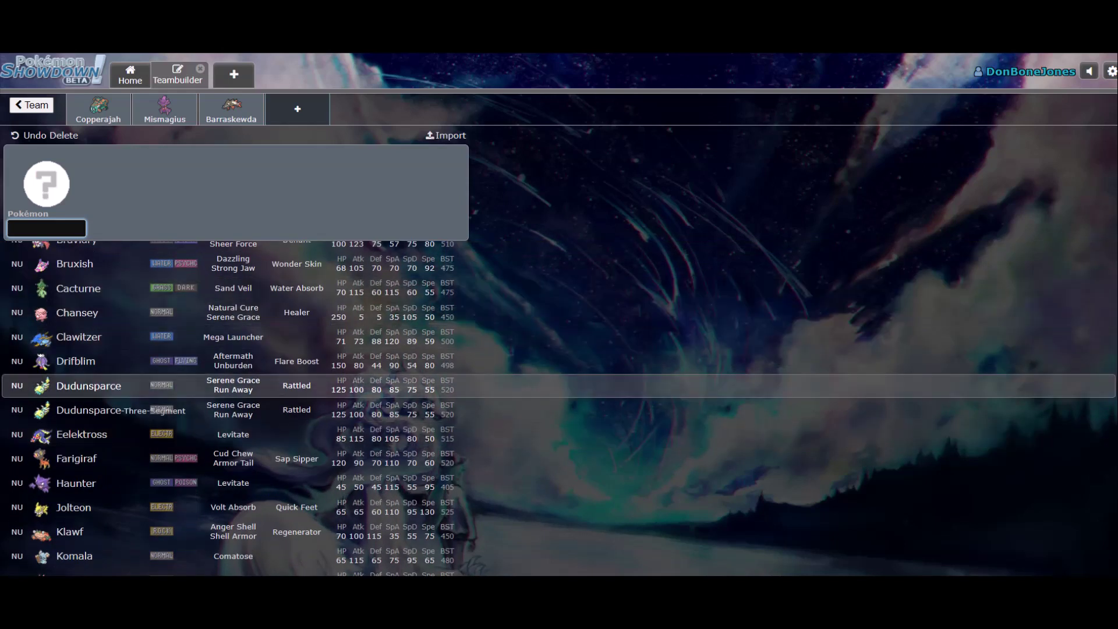
scroll(582, 385, "down", 3)
scroll(583, 384, "down", 1)
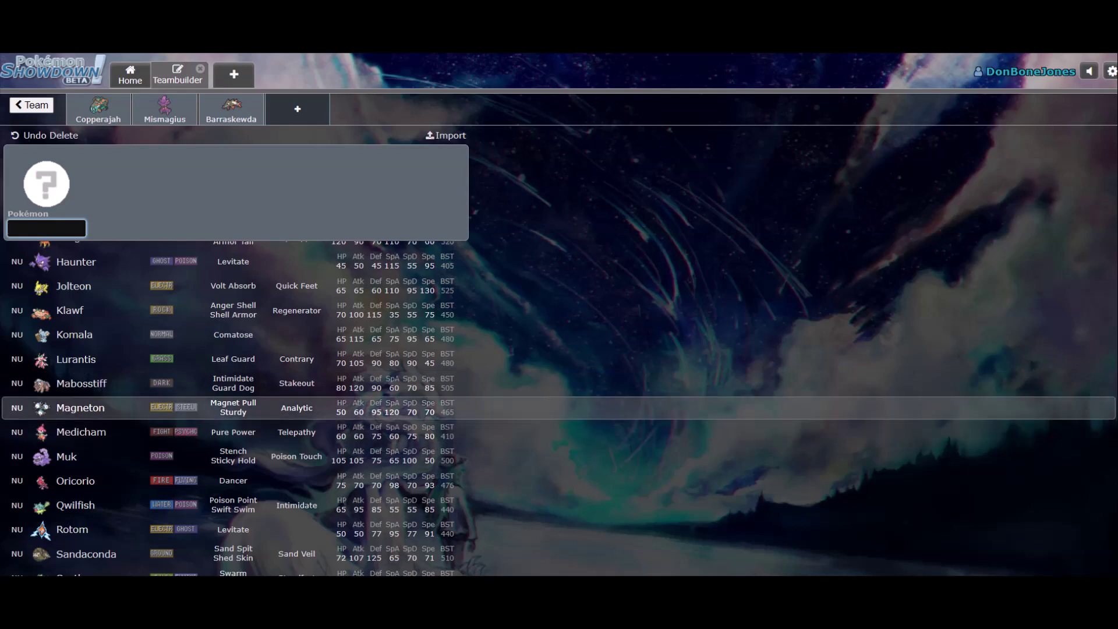
scroll(582, 390, "down", 5)
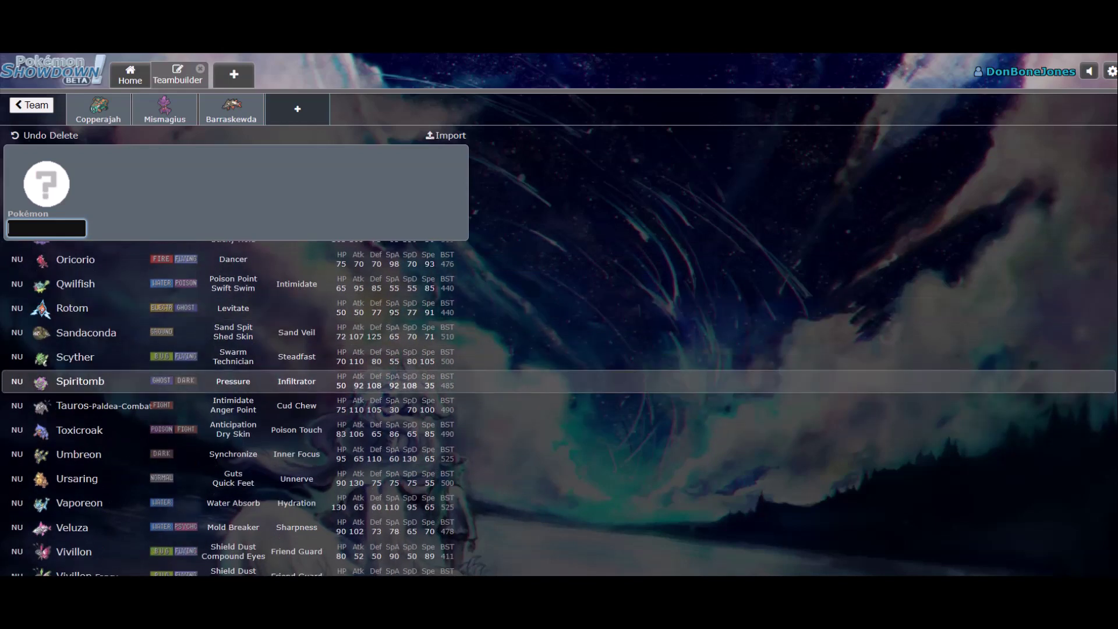
scroll(582, 390, "down", 1)
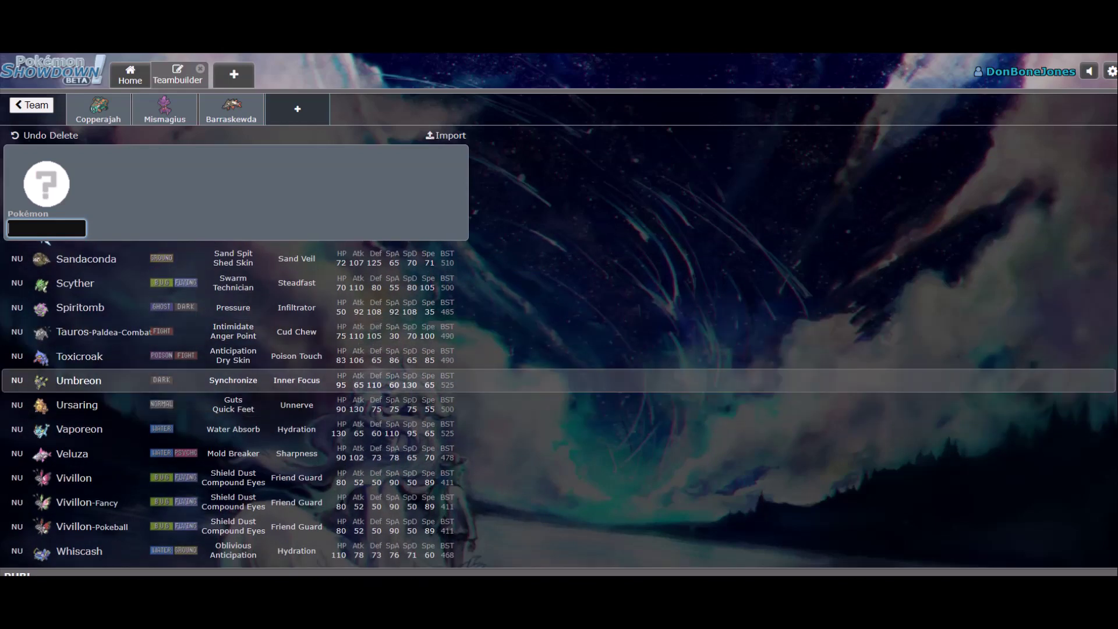
key("ctrl+Tab")
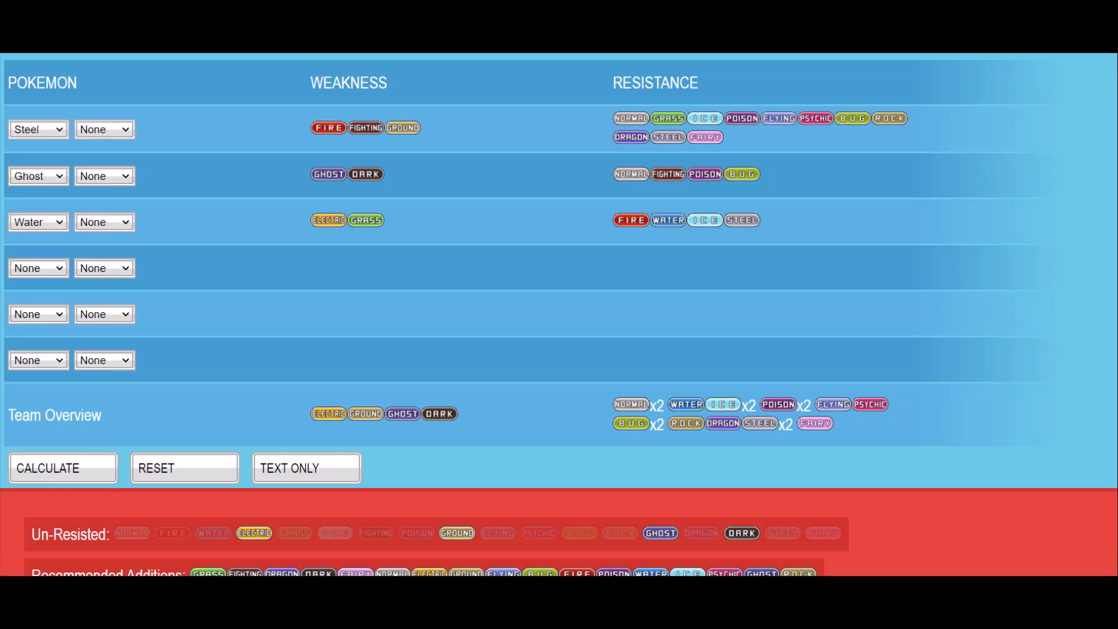
key("ctrl+Tab")
key("ctrl+Tab")
key("ctrl+Tab")
key("Up")
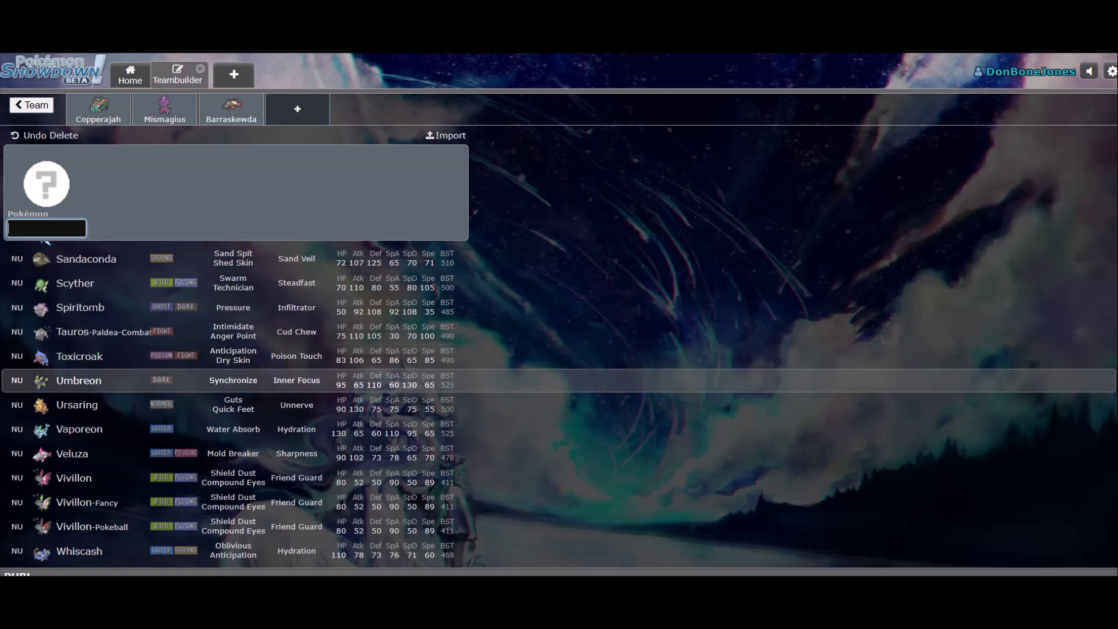
- Add Umbreon as the next team member and make it shiny
key("Return")
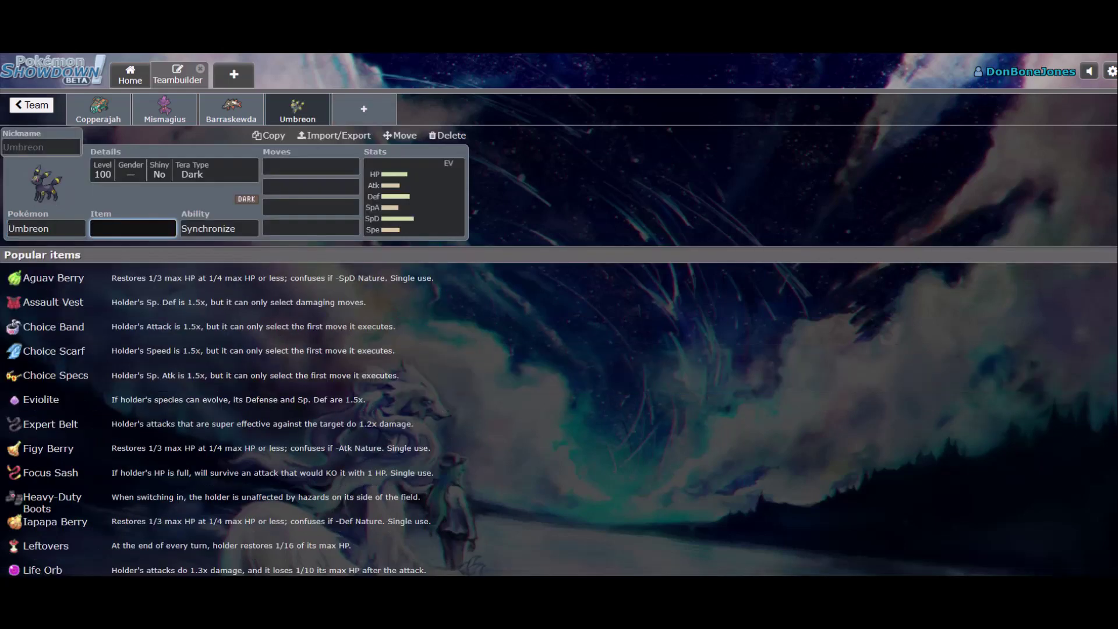
left_click(173, 170)
left_click(87, 301)
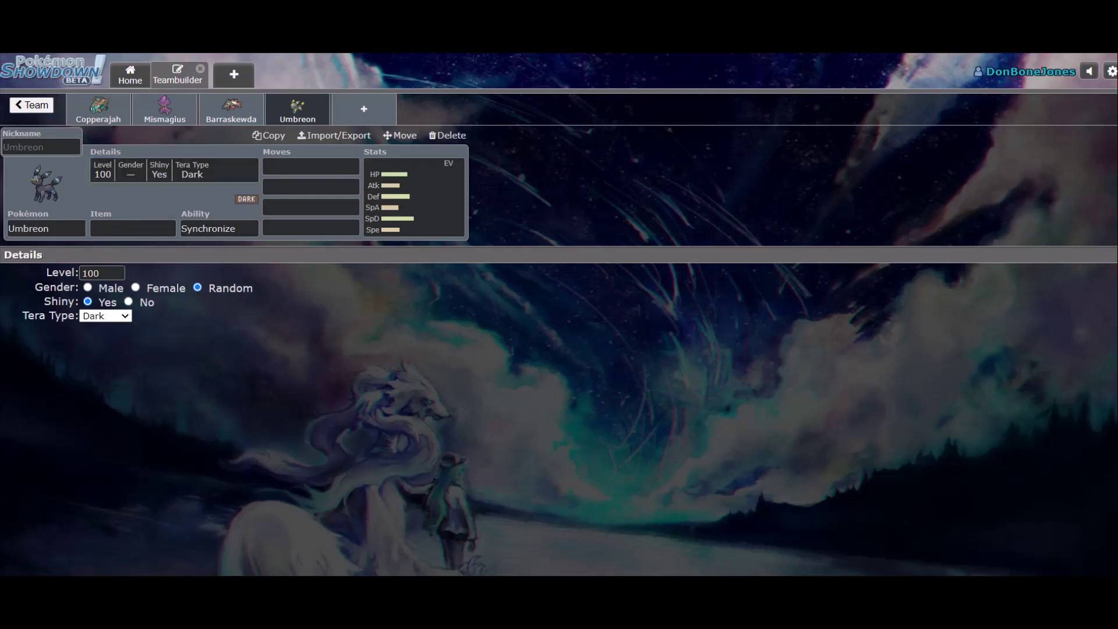
- Review the Barraskewda, Mismagius and Copperajah sets, keeping Barraskewda's Tera Type Water
left_click(231, 109)
left_click(165, 109)
left_click(98, 109)
left_click(231, 109)
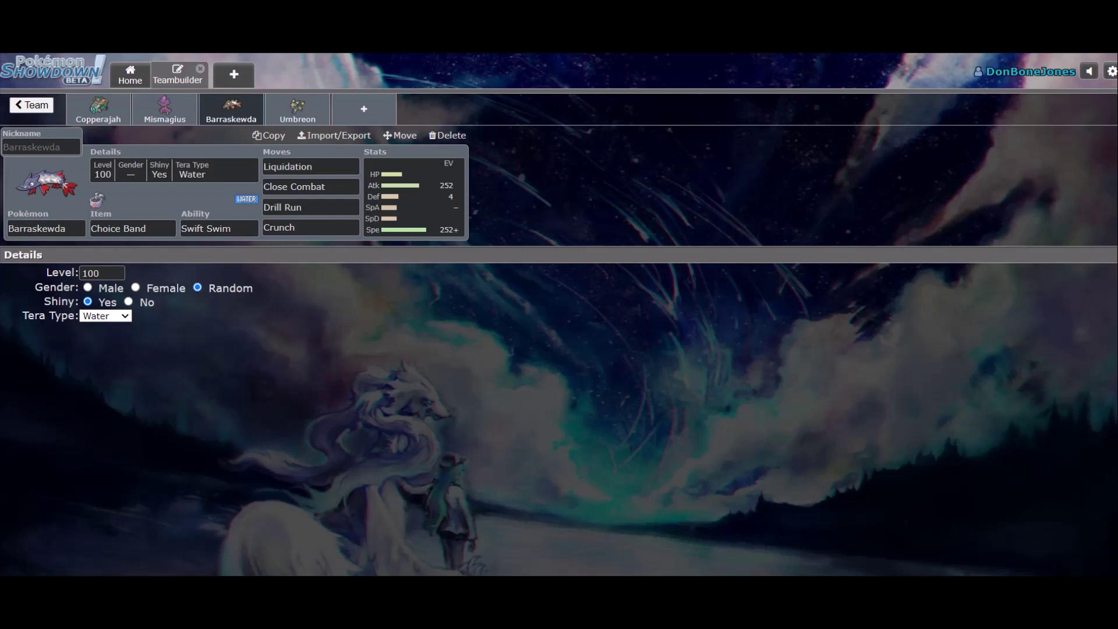
left_click(105, 316)
key("Escape")
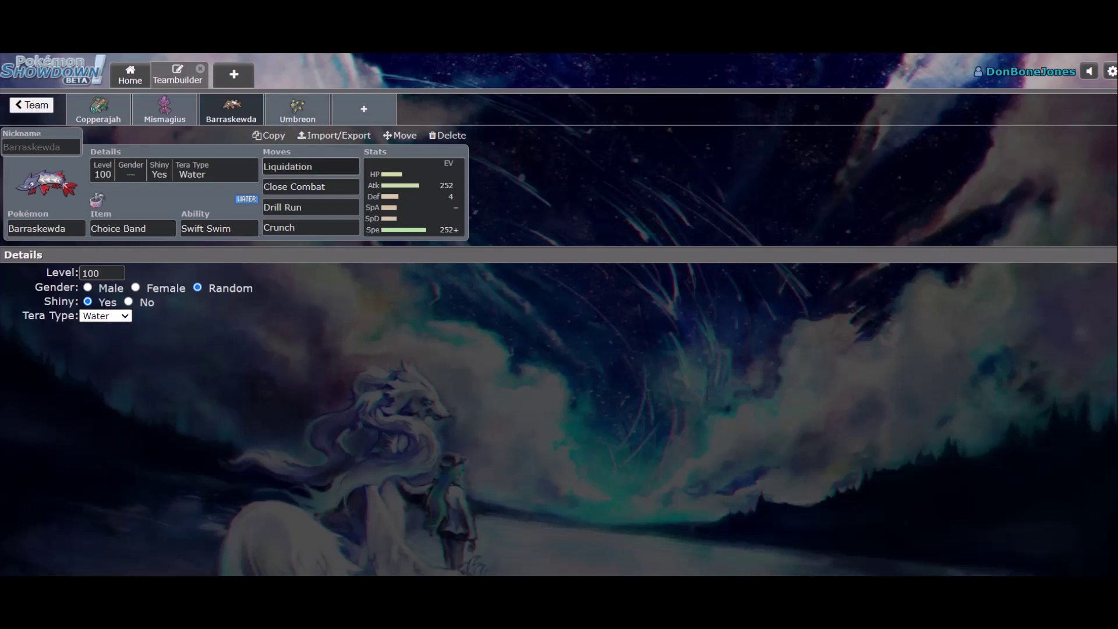
left_click(310, 166)
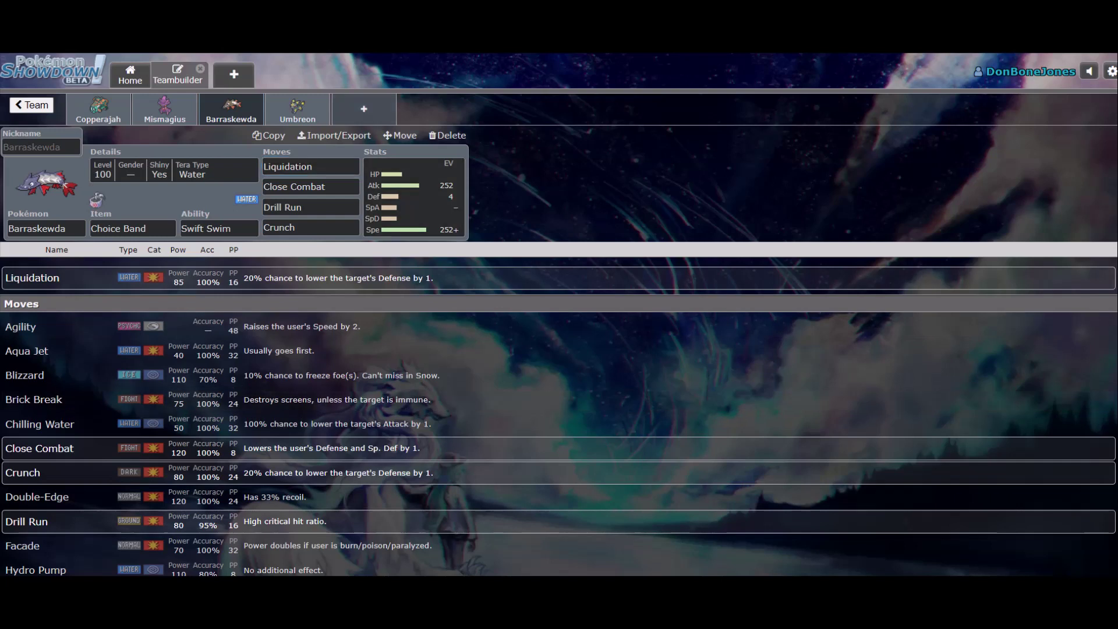
- Leave Umbreon's held item empty after erasing 'rocky helmut', then open its EV editor
left_click(297, 109)
left_click(154, 249)
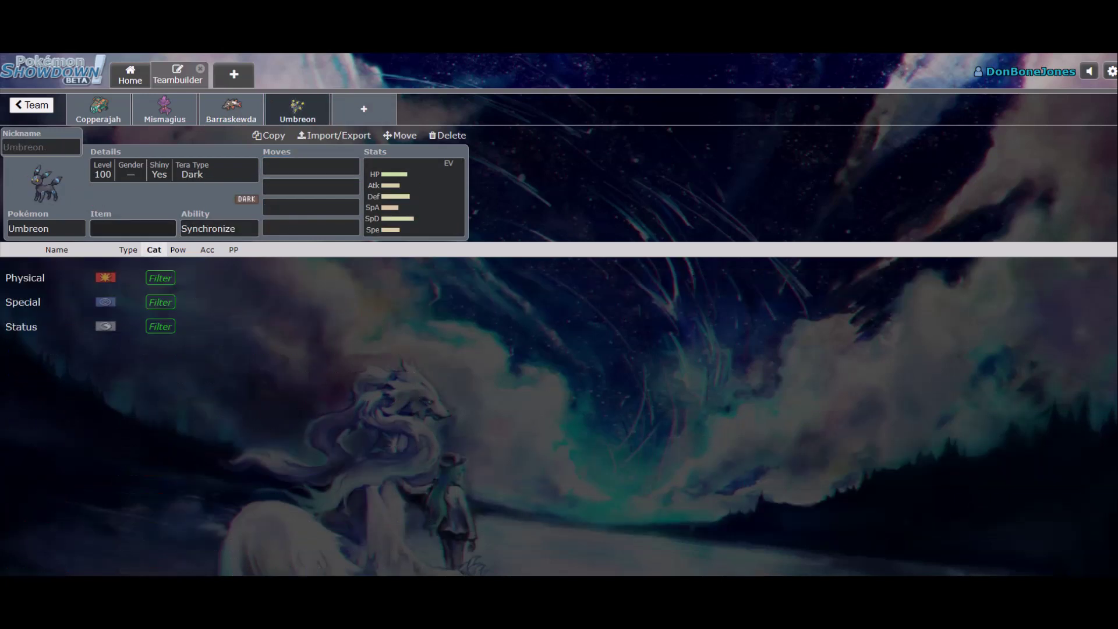
left_click(132, 228)
type("rocky helm")
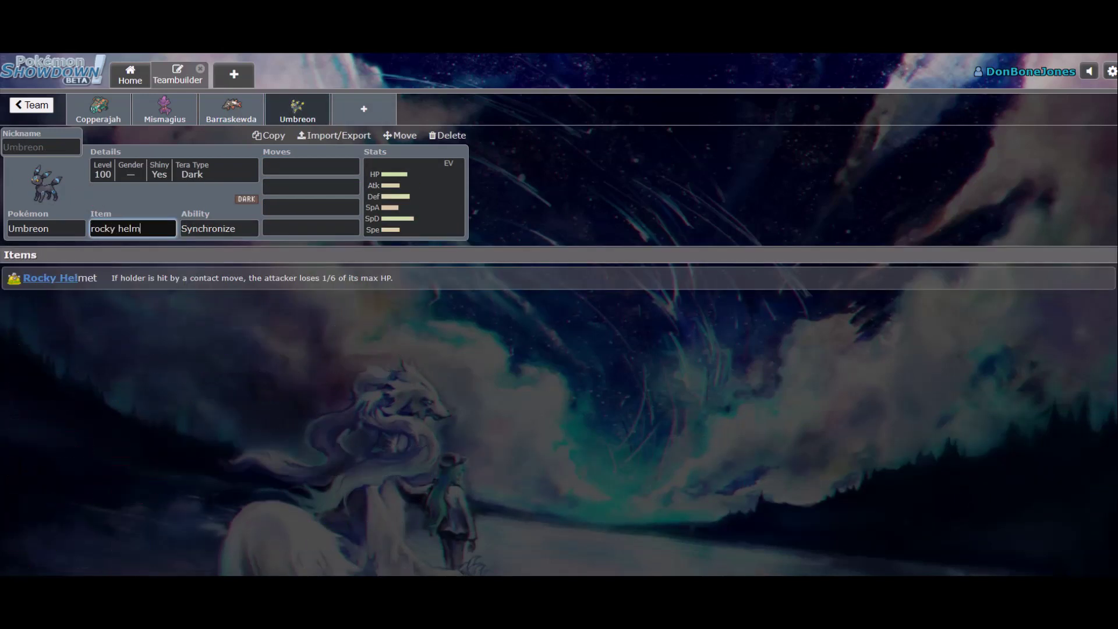
type("ut")
key("ctrl+a")
key("BackSpace")
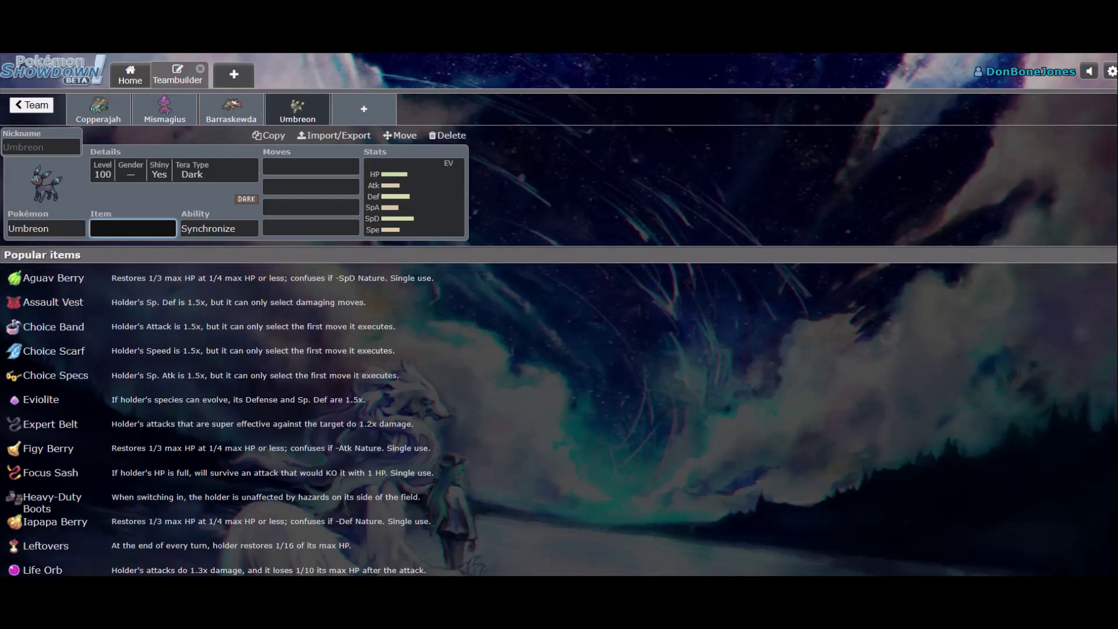
left_click(413, 197)
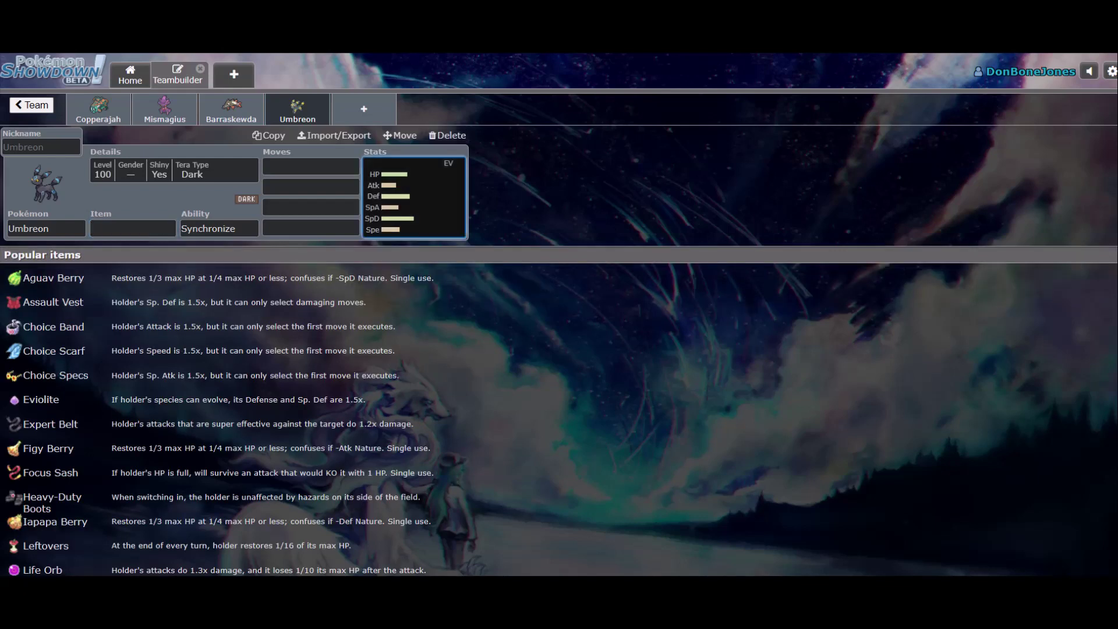
- Delete Umbreon and browse the RU species list to select Krookodile for slot four
key("shift+Tab")
key("shift+Tab")
key("shift+Tab")
left_click(447, 135)
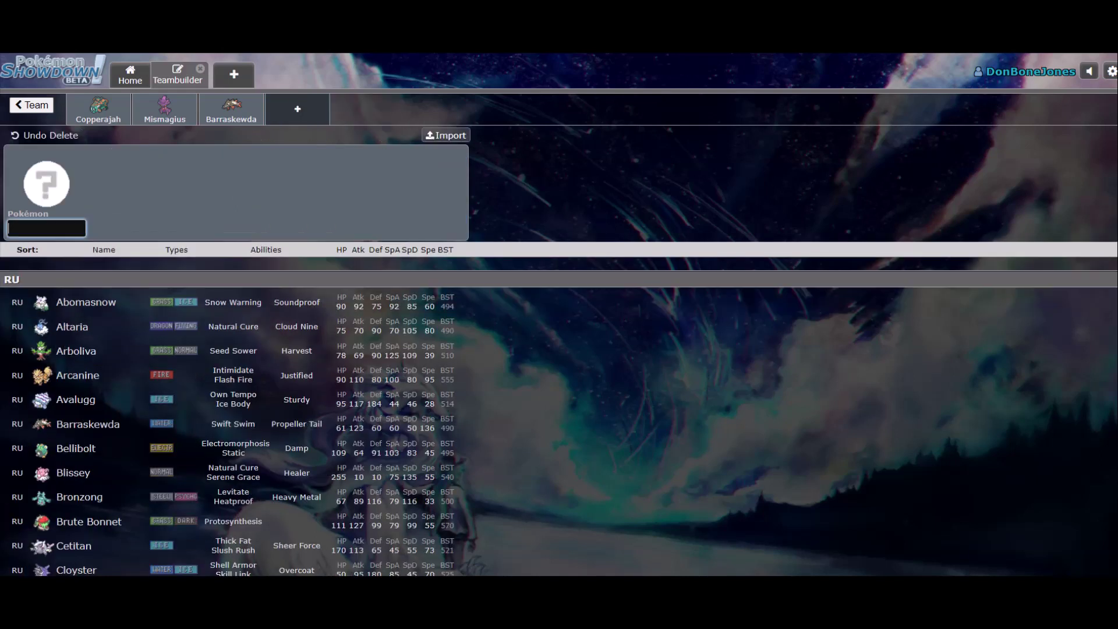
scroll(233, 422, "down", 3)
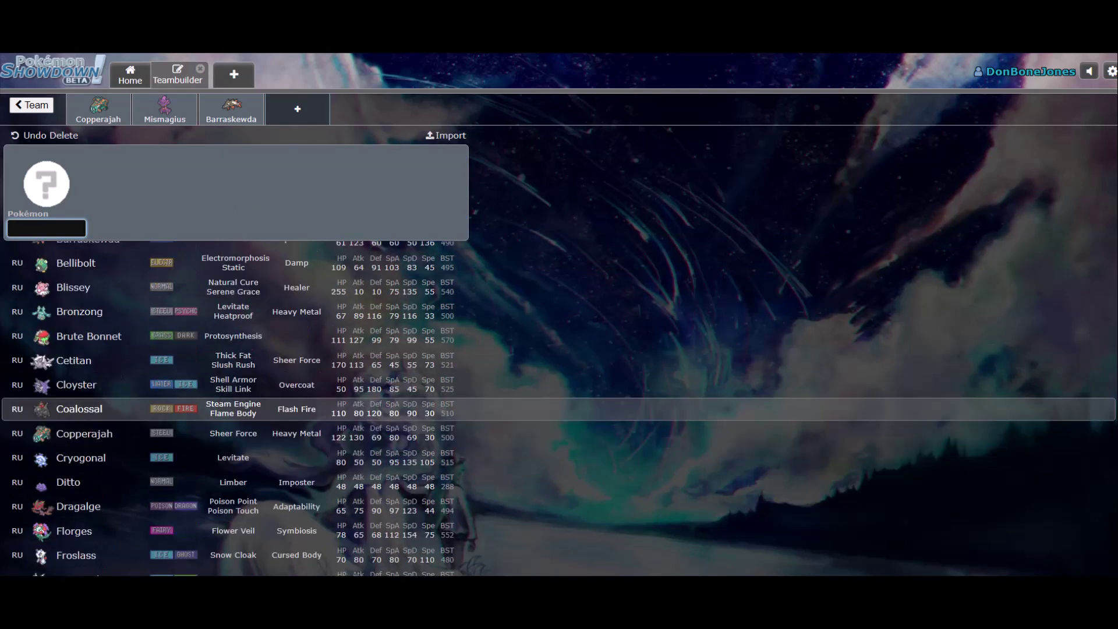
key("Down")
key("Down")
key("Down")
key("Down")
key("Down")
key("Down")
key("Up")
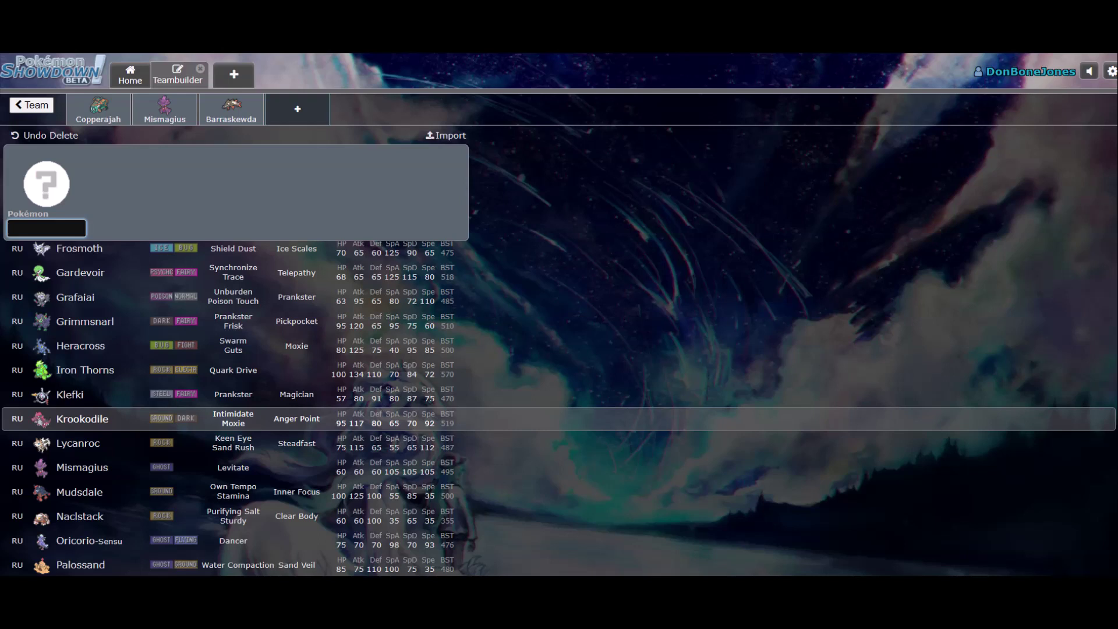
key("Down")
key("Down")
key("Down")
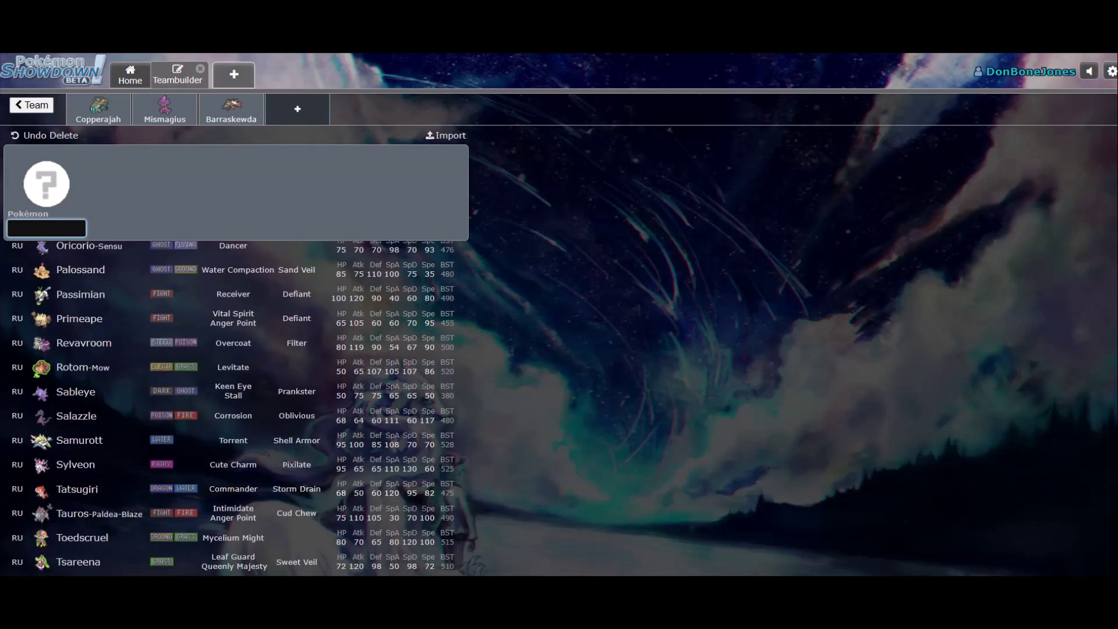
key("Down")
key("Down")
key("Down")
key("Down")
key("Down")
key("Down")
key("Down")
key("Down")
key("Down")
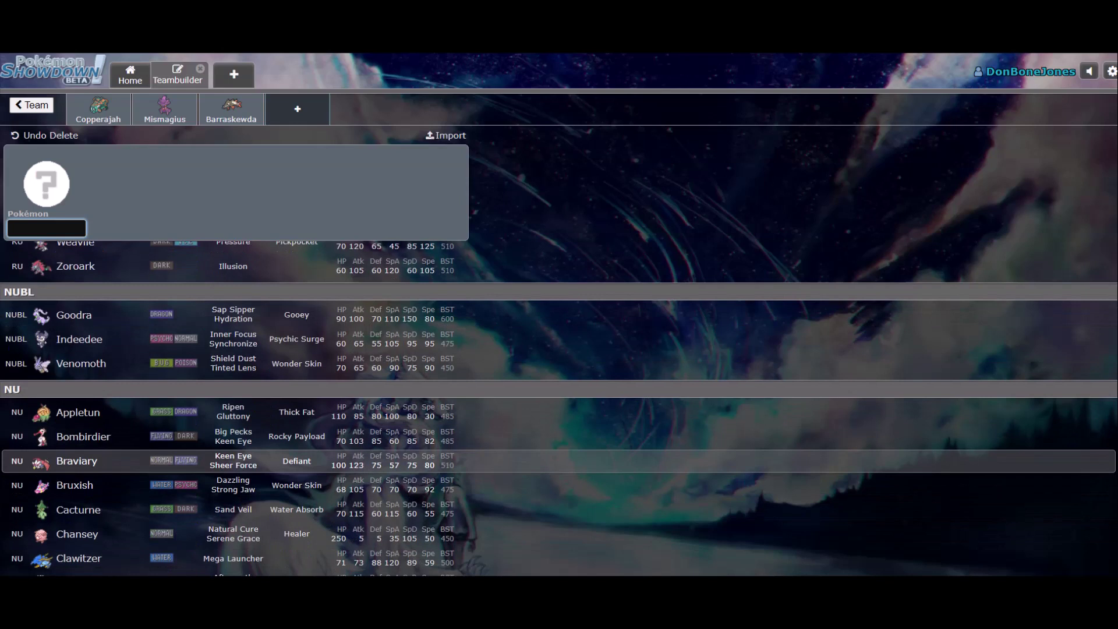
key("Up")
key("Up")
key("Up")
key("Up")
key("Up")
key("Up")
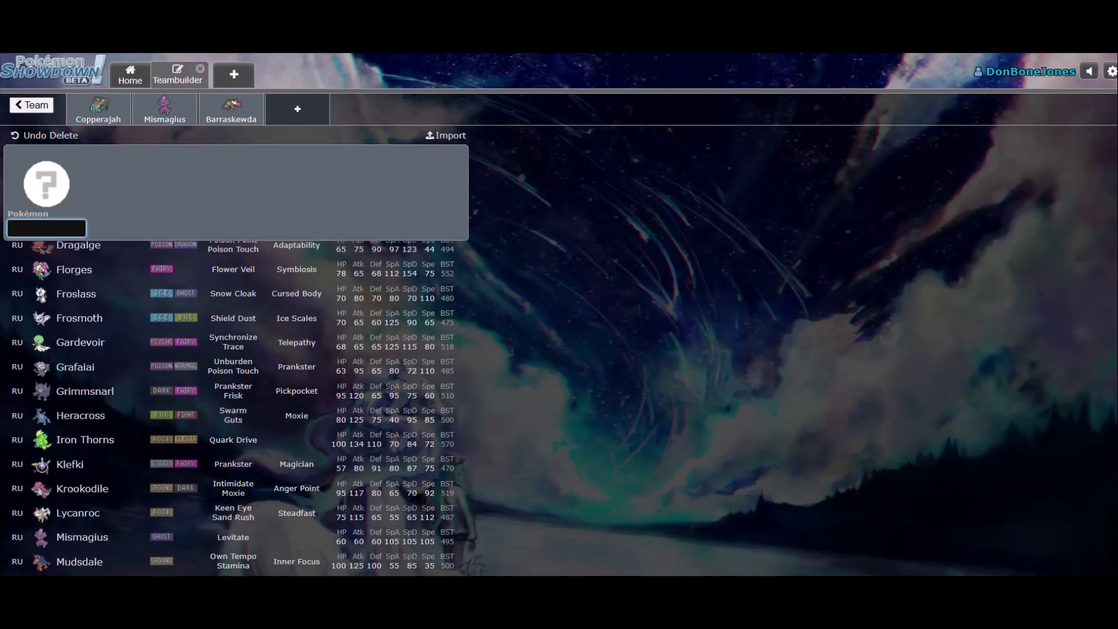
key("Down")
key("Down")
key("Down")
key("Up")
key("Up")
key("Up")
key("Down")
key("Down")
key("Down")
key("Down")
key("Down")
key("Up")
- Add Krookodile holding Leftovers and put Stealth Rock in its fourth move slot
key("Return")
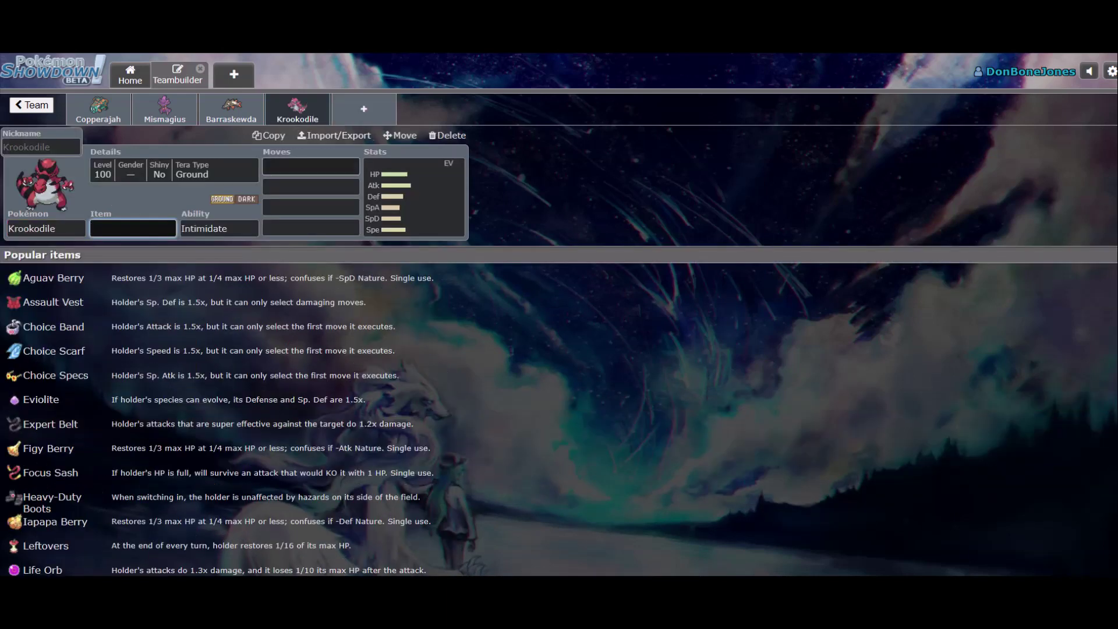
type("left")
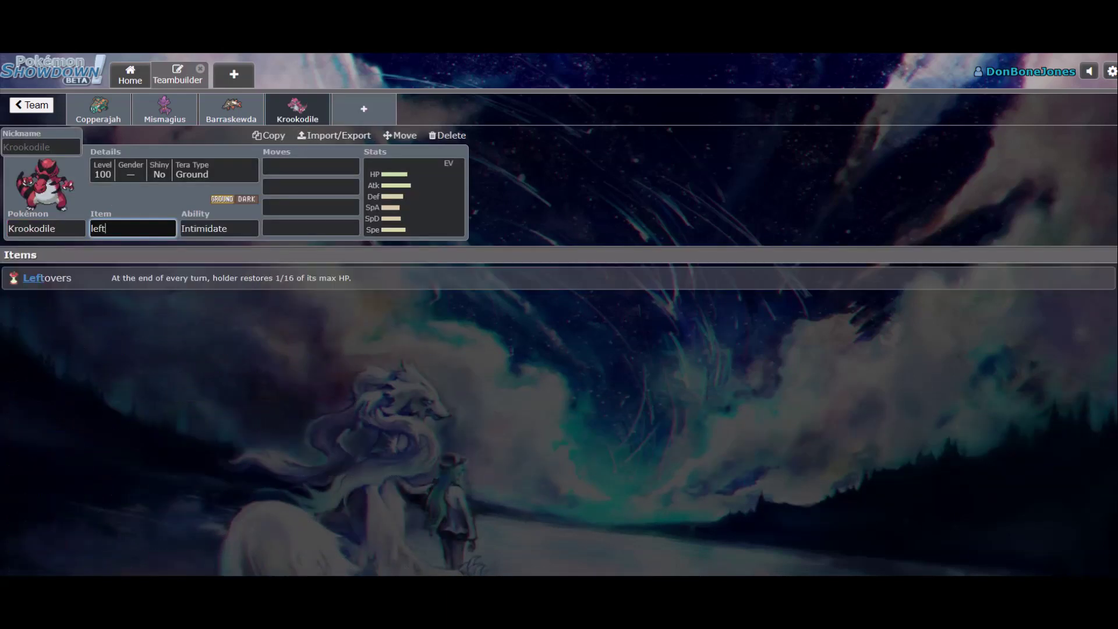
key("Return")
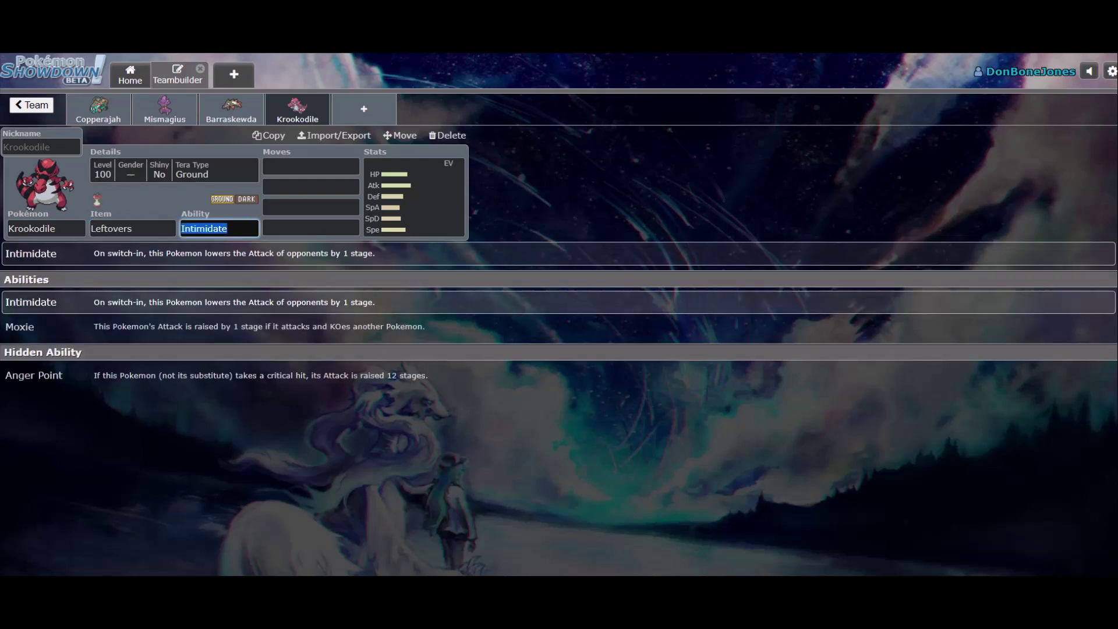
left_click(311, 227)
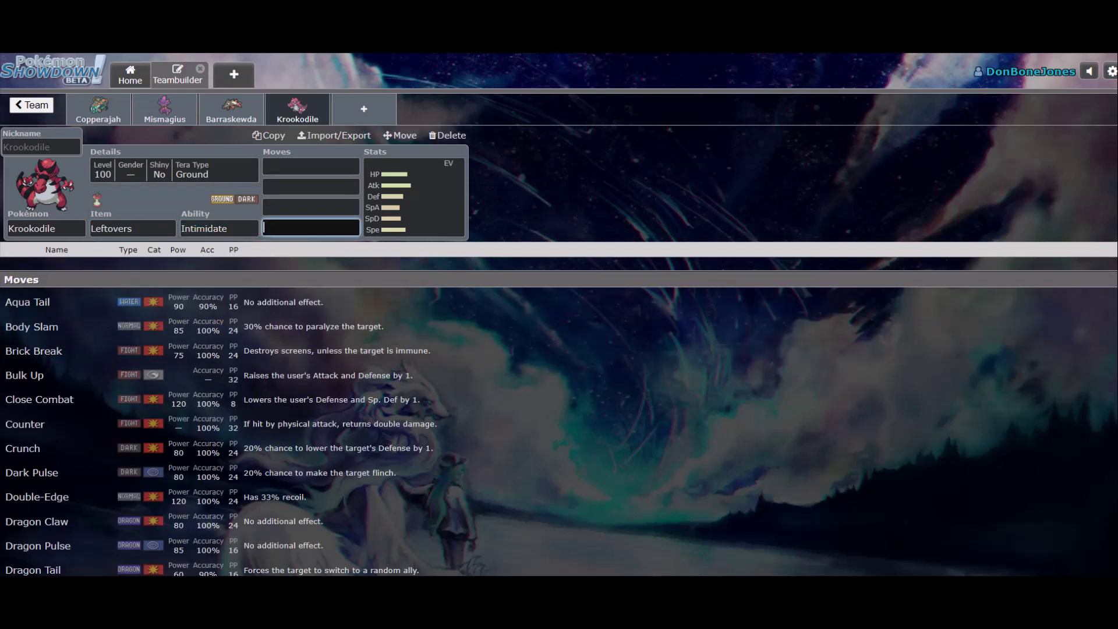
type("steal")
key("Return")
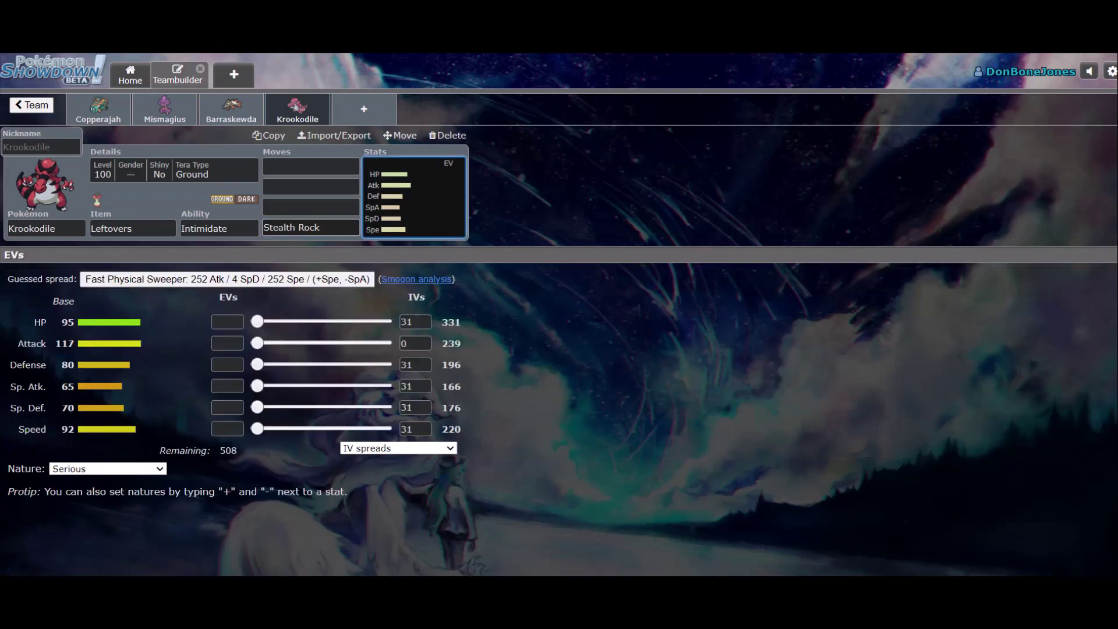
- Enter Earthquake and Taunt as Krookodile's first and third moves
left_click(311, 167)
type("eq")
key("Return")
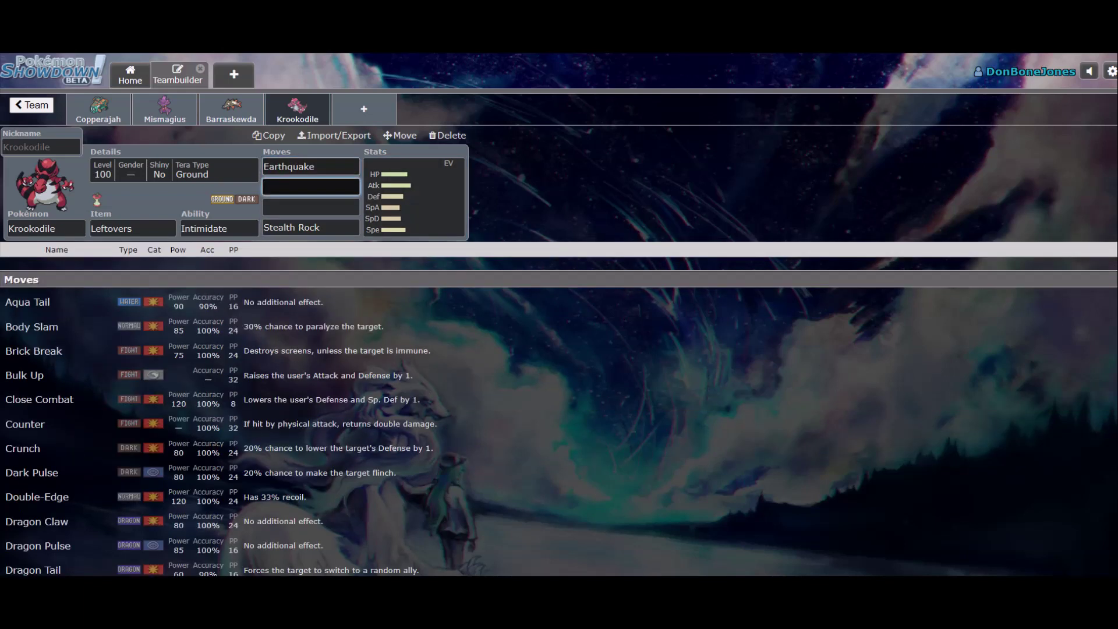
type("knoc")
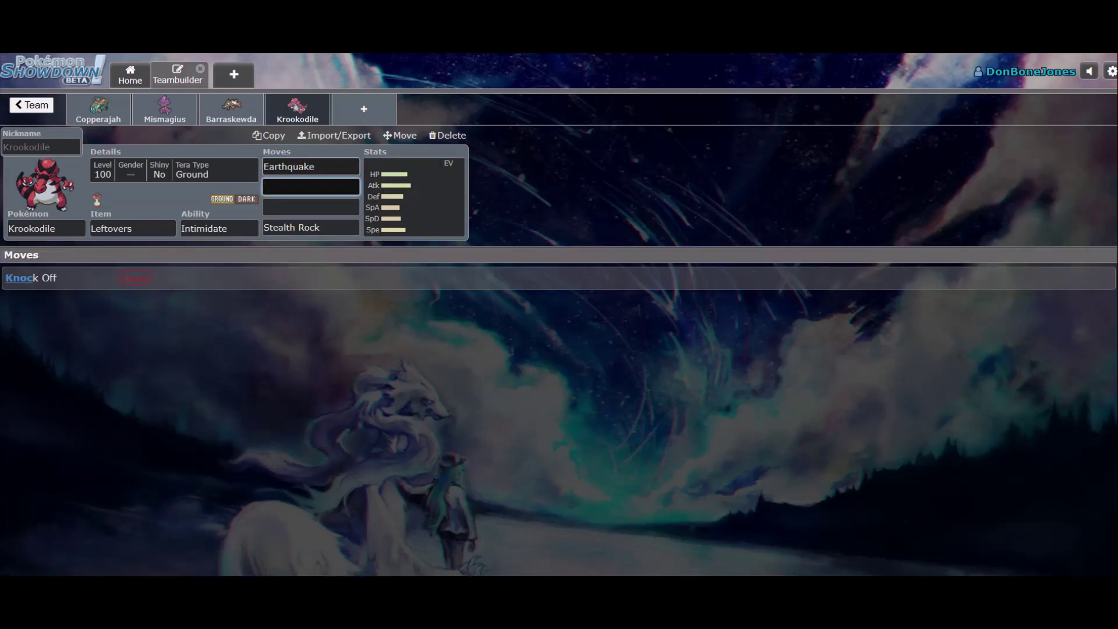
key("BackSpace")
key("BackSpace")
key("BackSpace")
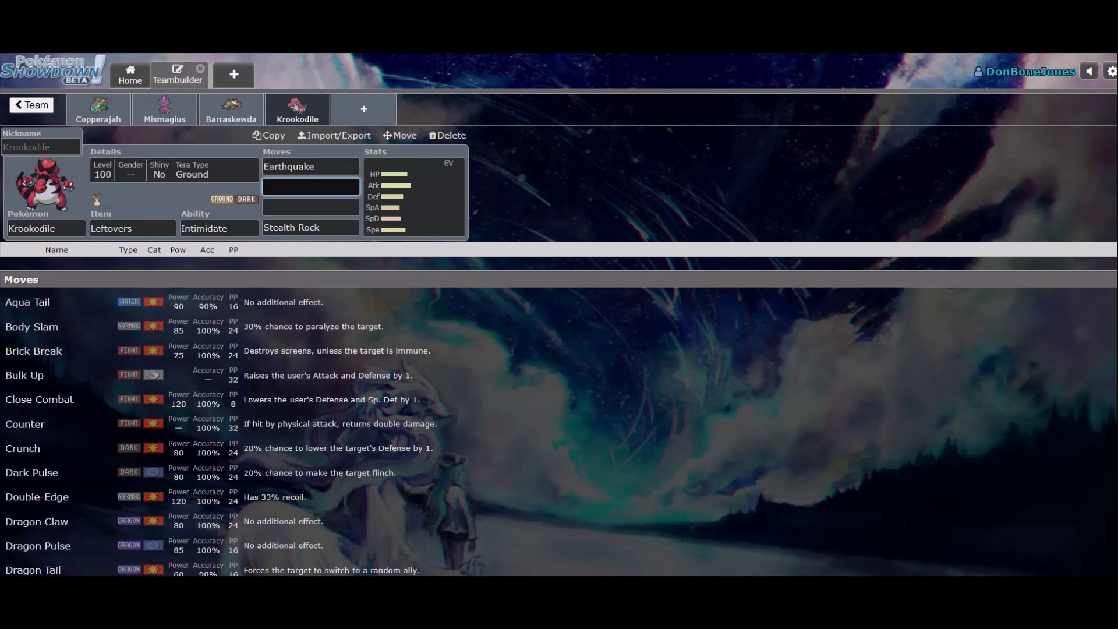
key("Down")
key("Down")
key("Down")
key("Down")
key("Down")
key("Down")
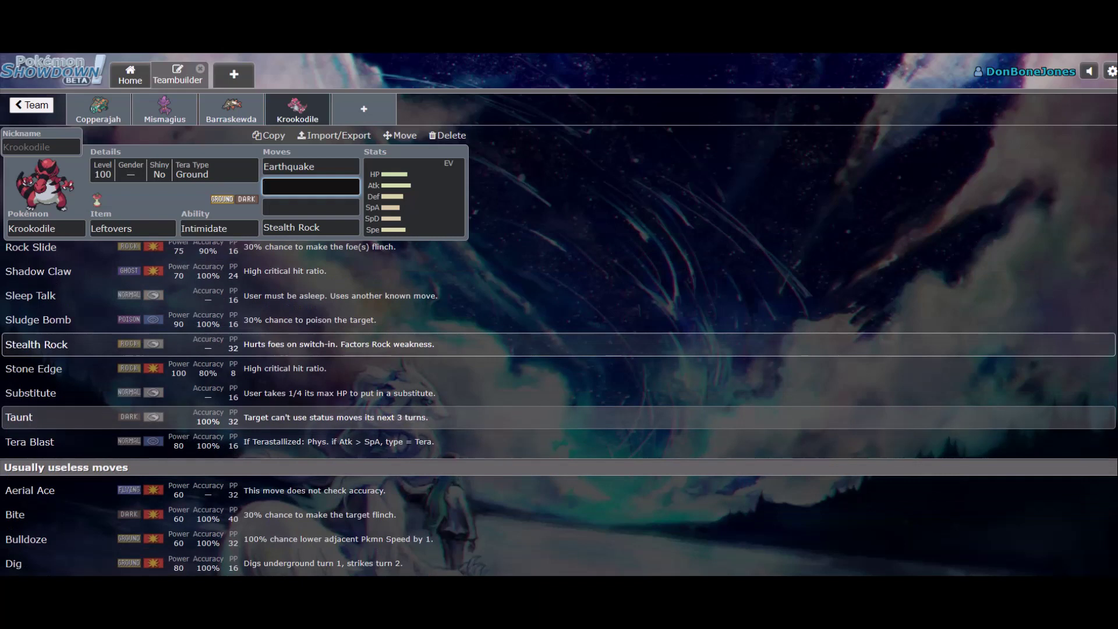
left_click(310, 206)
type("taunt")
key("Return")
- Pick Crunch from the move list as Krookodile's second move
left_click(310, 187)
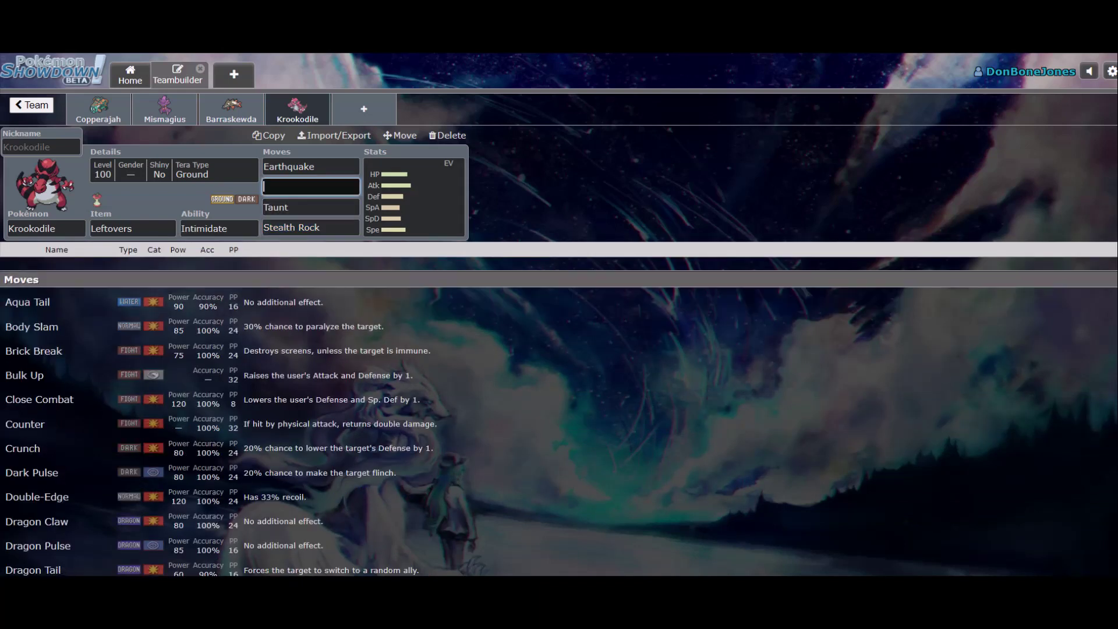
scroll(559, 407, "down", 2)
scroll(559, 387, "down", 3)
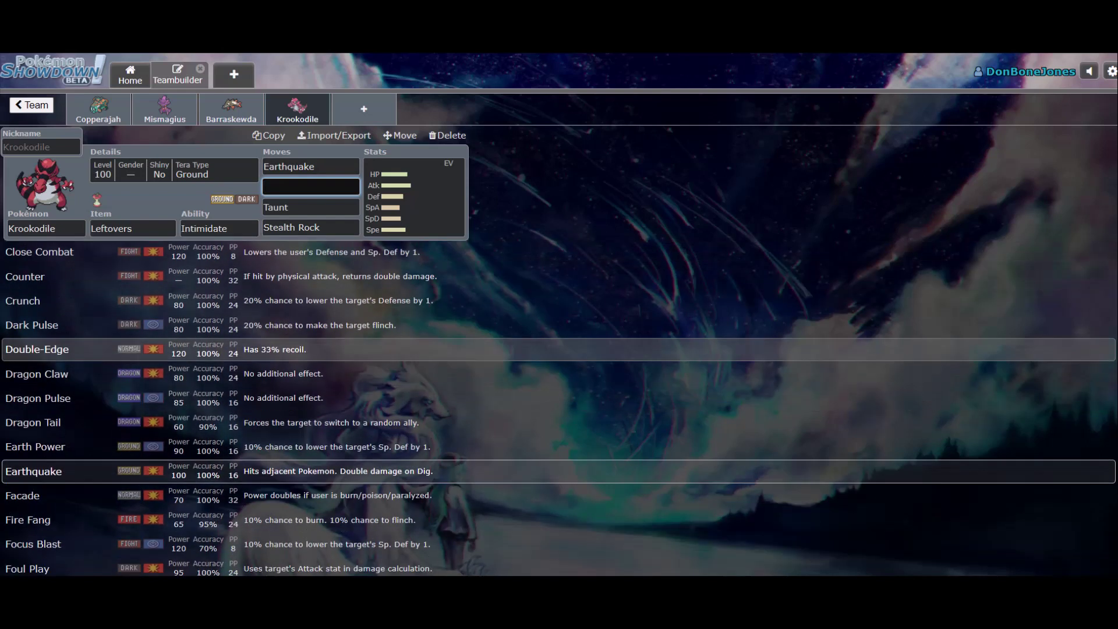
scroll(559, 398, "down", 3)
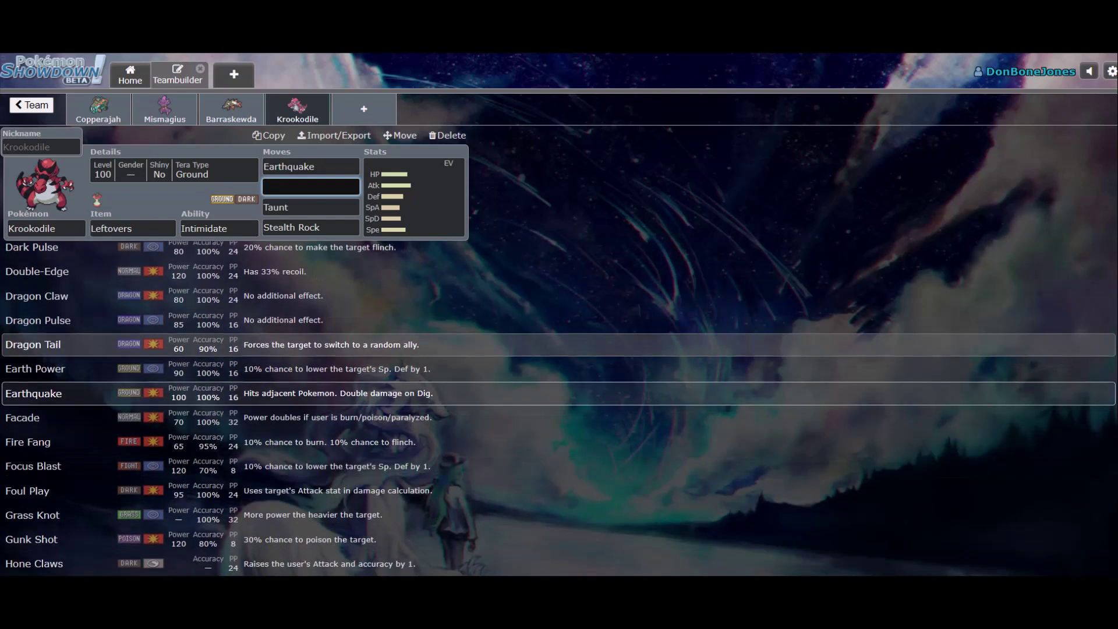
scroll(559, 420, "down", 3)
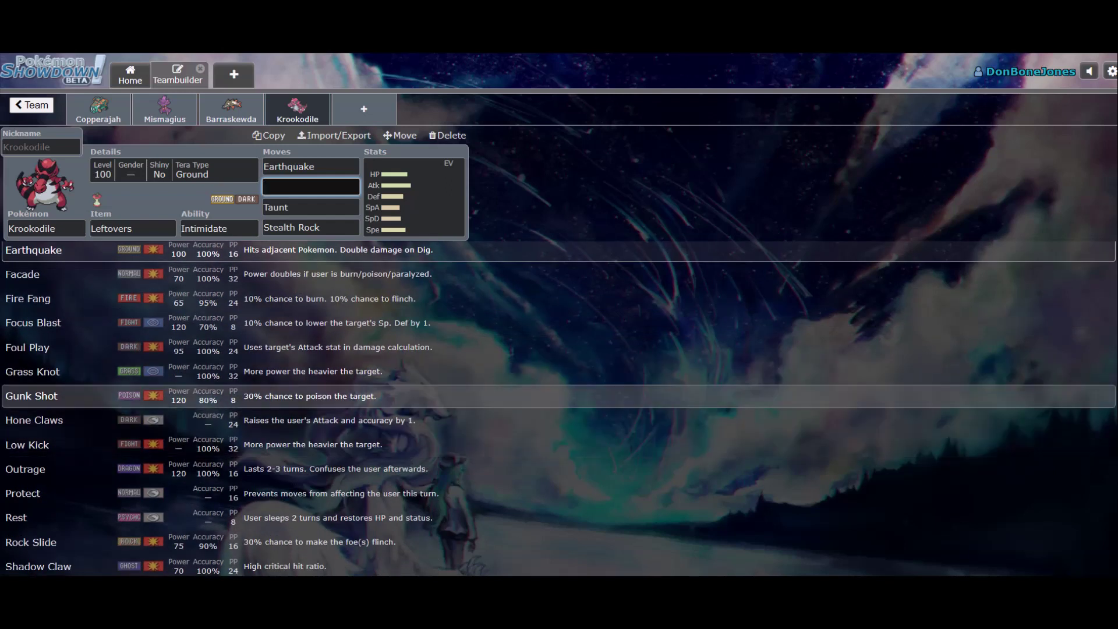
scroll(559, 493, "down", 3)
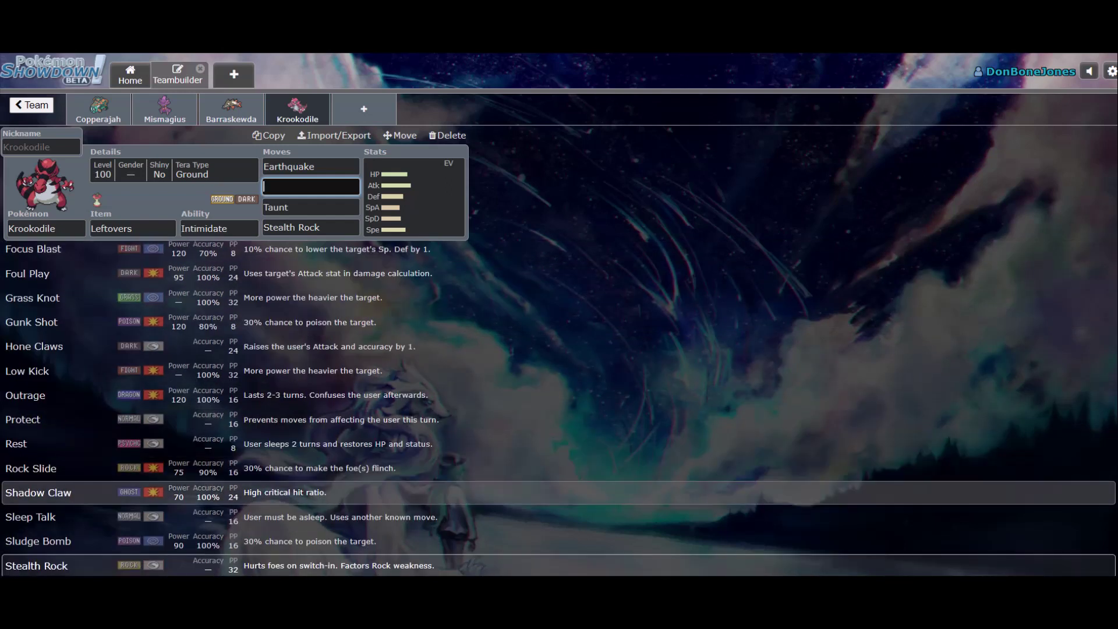
scroll(559, 396, "down", 3)
scroll(559, 396, "down", 3)
scroll(559, 408, "down", 6)
scroll(559, 408, "up", 15)
scroll(559, 422, "up", 9)
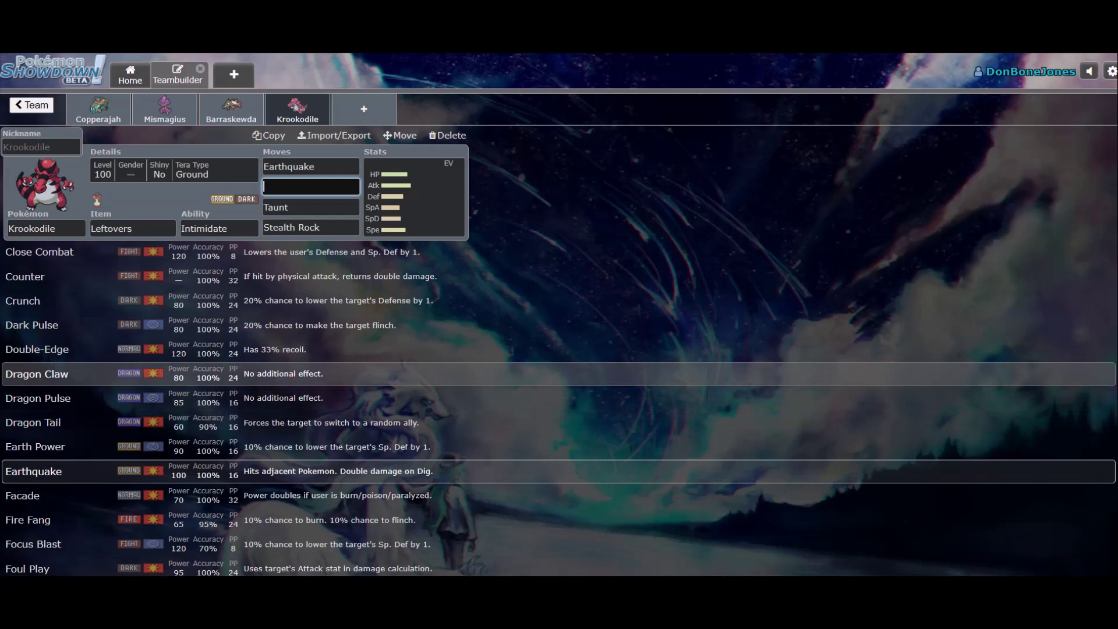
scroll(559, 374, "up", 5)
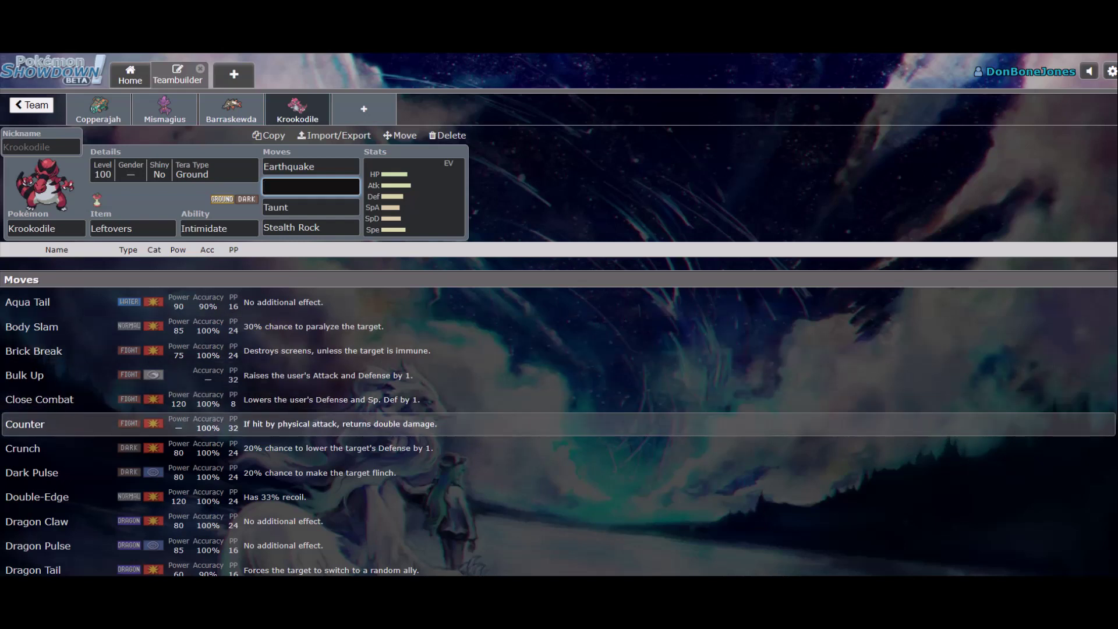
scroll(559, 424, "down", 1)
scroll(559, 423, "down", 2)
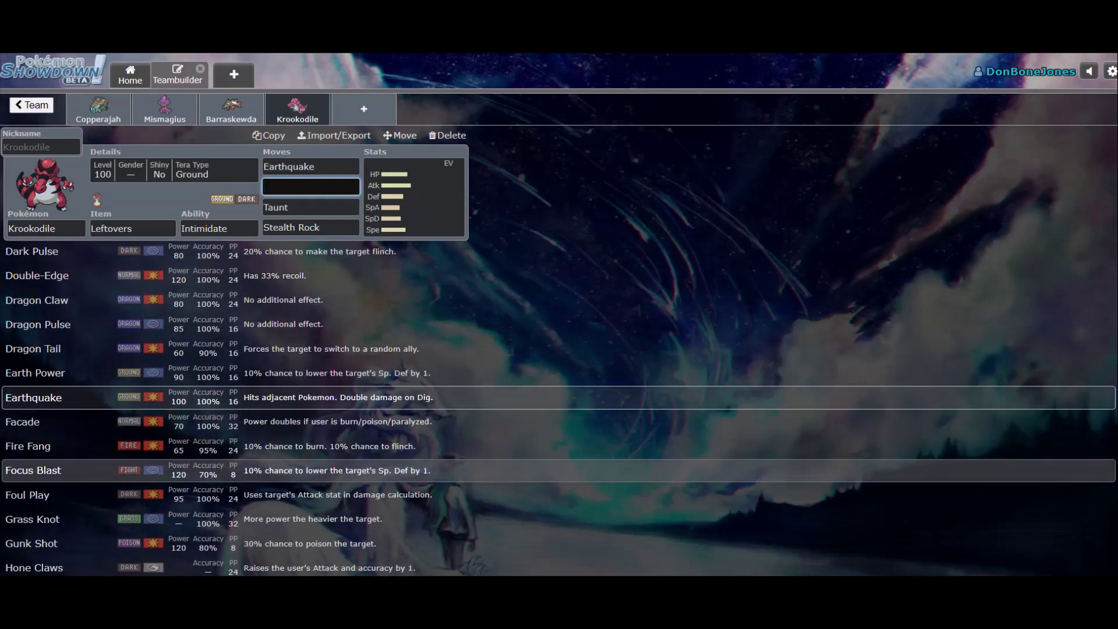
scroll(559, 460, "down", 1)
scroll(559, 379, "up", 2)
left_click(559, 300)
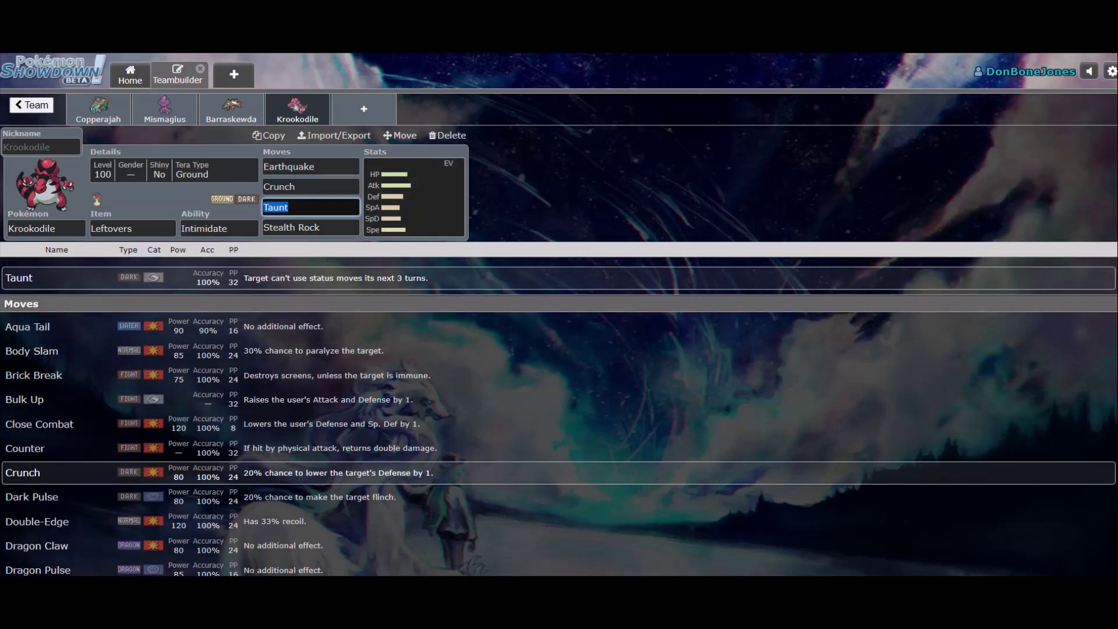
left_click(413, 198)
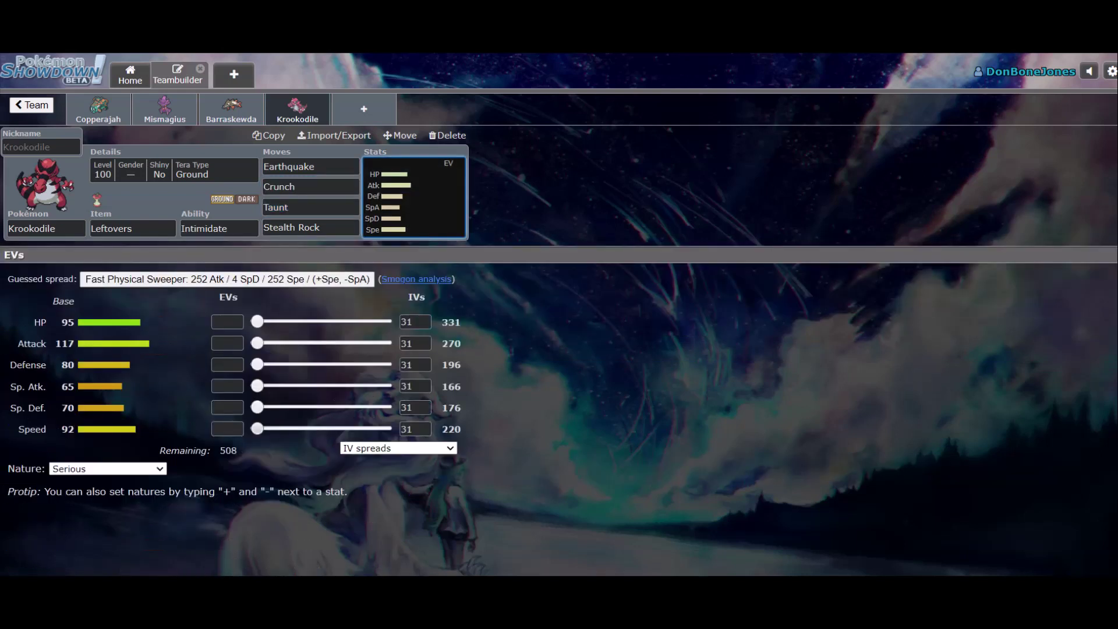
- Glance at an empty slot's species list, then return to Krookodile's EV editor
left_click(227, 428)
left_click(364, 109)
scroll(559, 338, "down", 15)
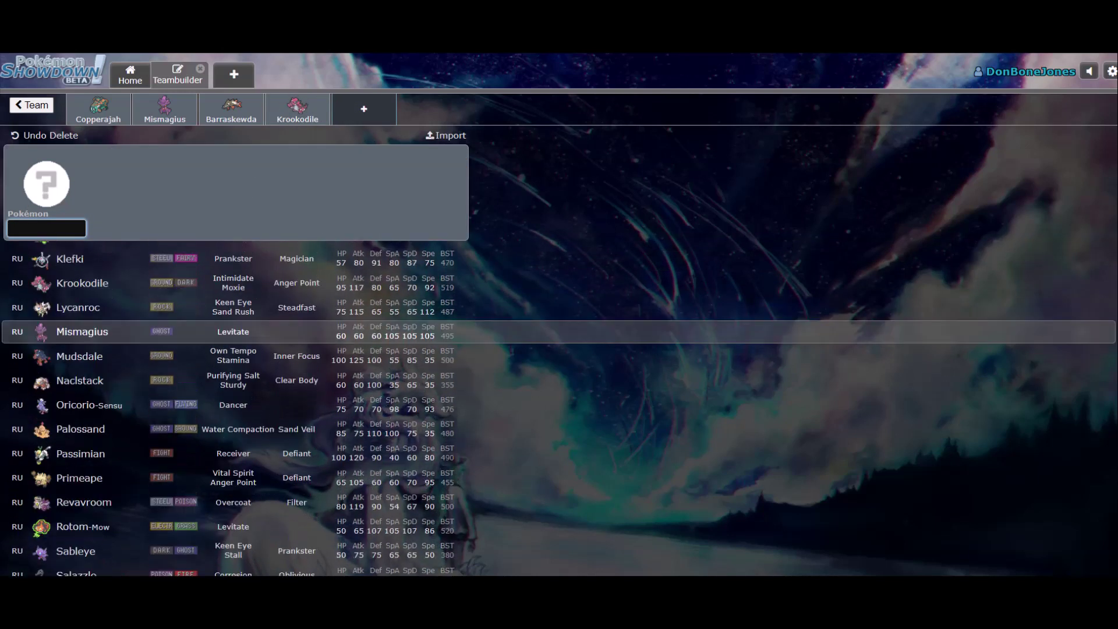
scroll(559, 361, "down", 2)
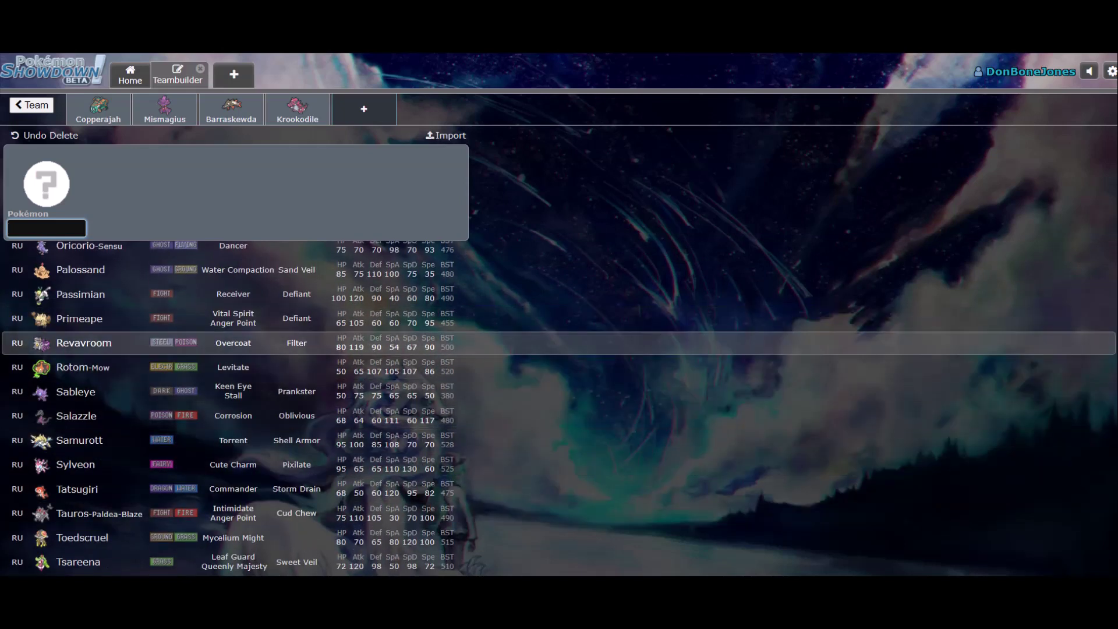
left_click(298, 109)
left_click(414, 196)
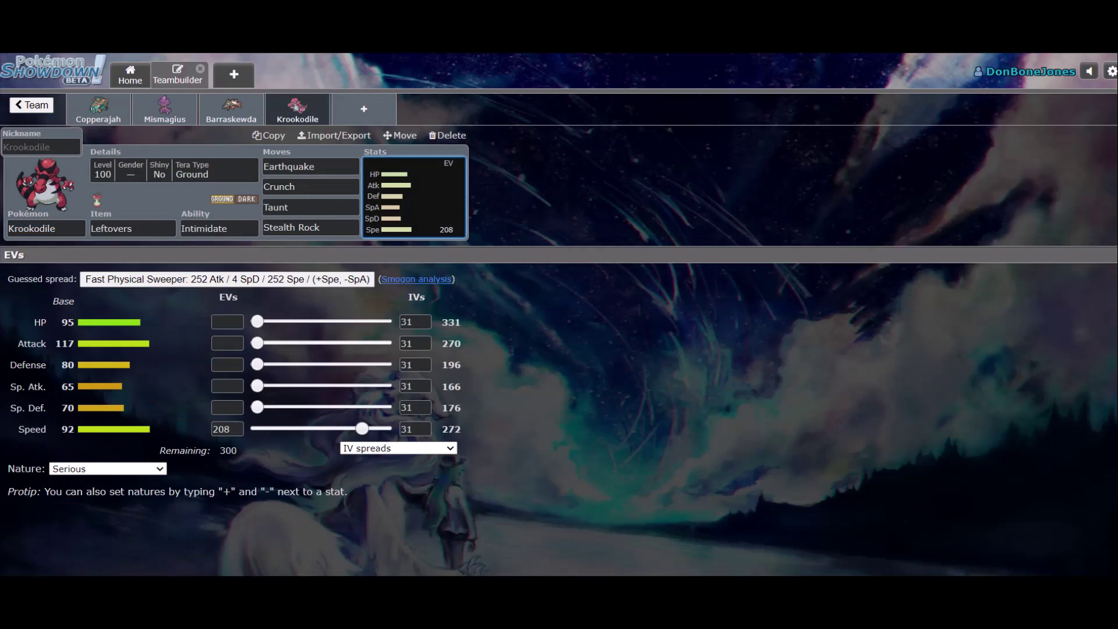
- Give Krookodile a Jolly (−Sp. Atk) spread of 252 HP, 16 Def, 240 Spe
left_click(227, 430)
type("+")
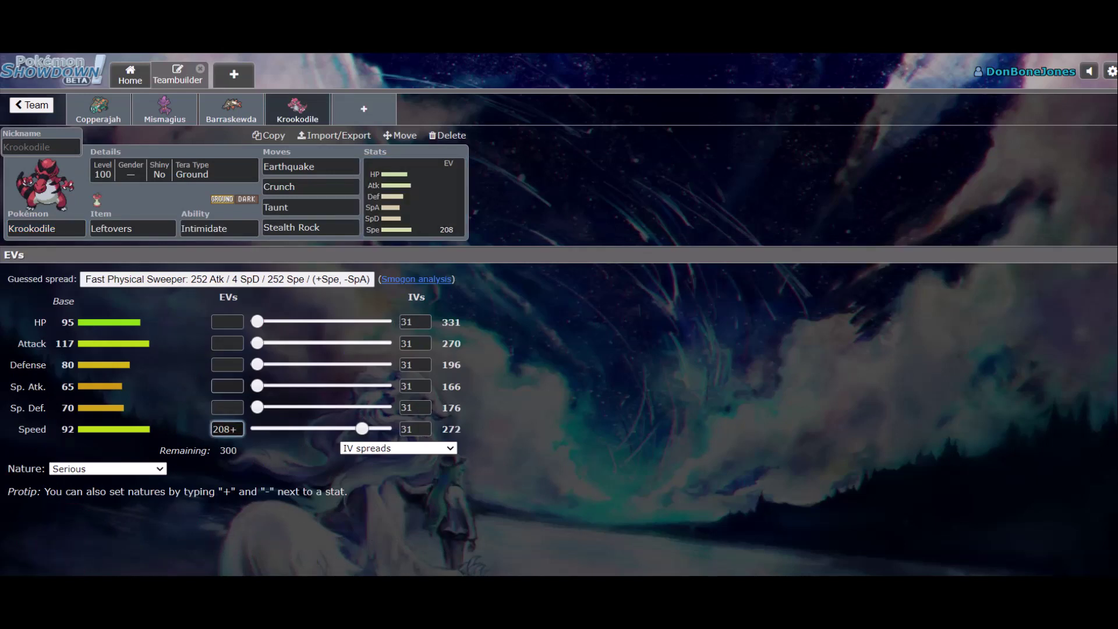
left_click(227, 386)
type("-")
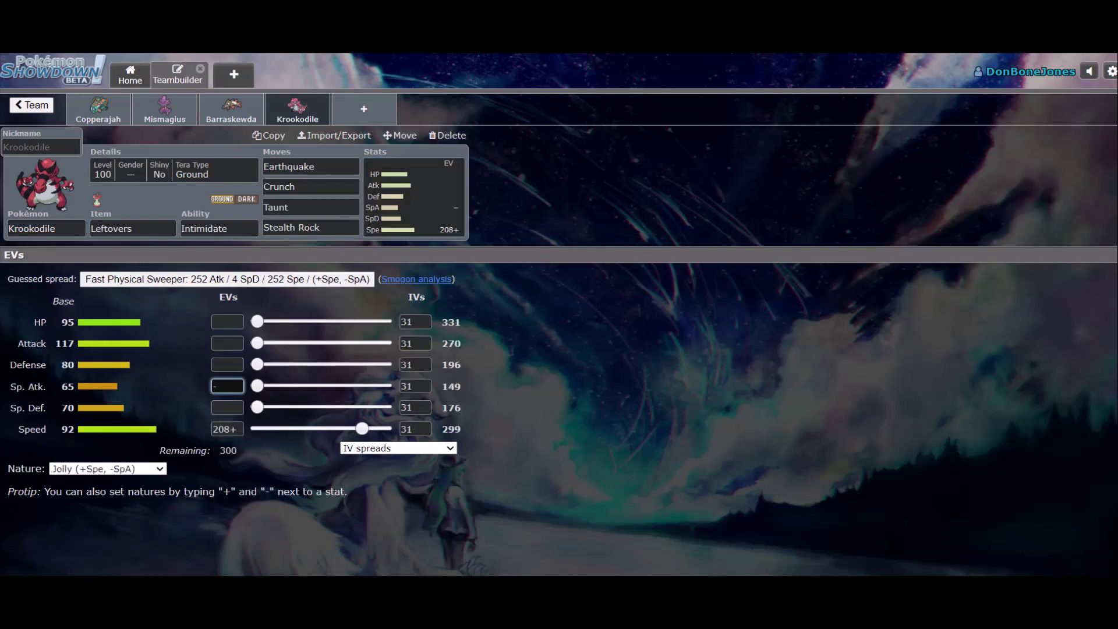
left_click_drag(362, 429, 379, 429)
left_click_drag(257, 321, 384, 321)
left_click_drag(258, 365, 265, 365)
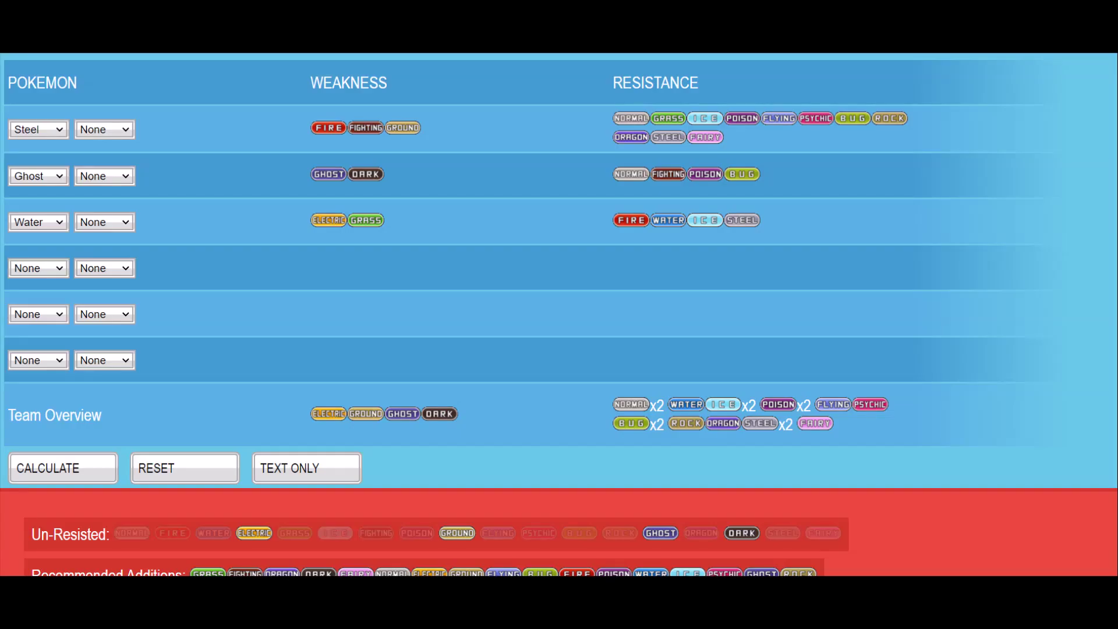
- Set the calculator's fourth row to Ground / Dark types
left_click(37, 268)
left_click(35, 405)
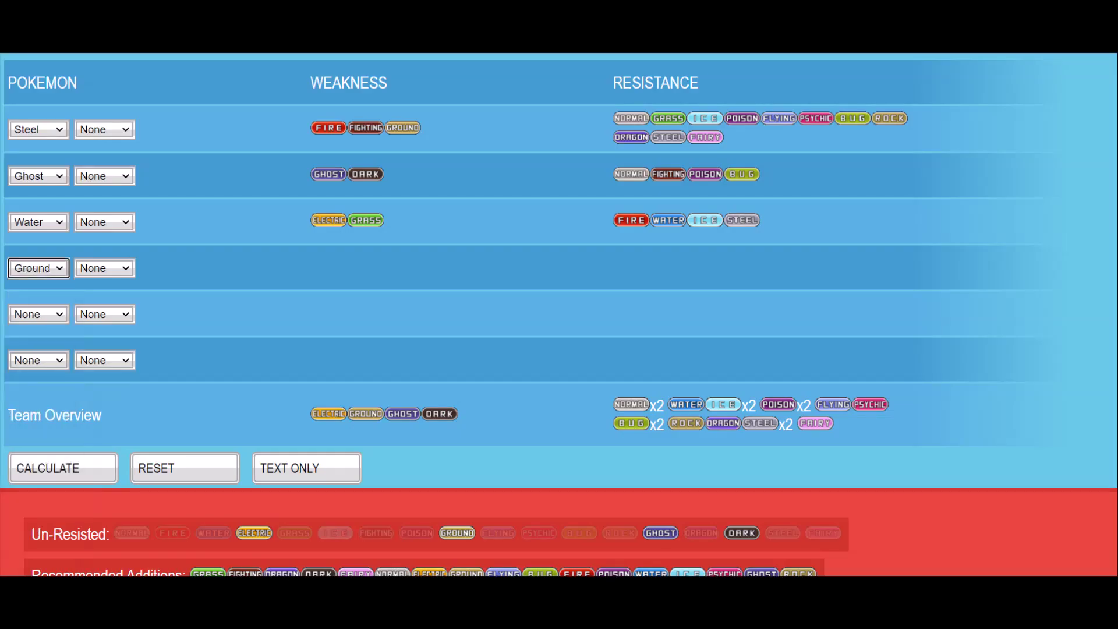
left_click(105, 268)
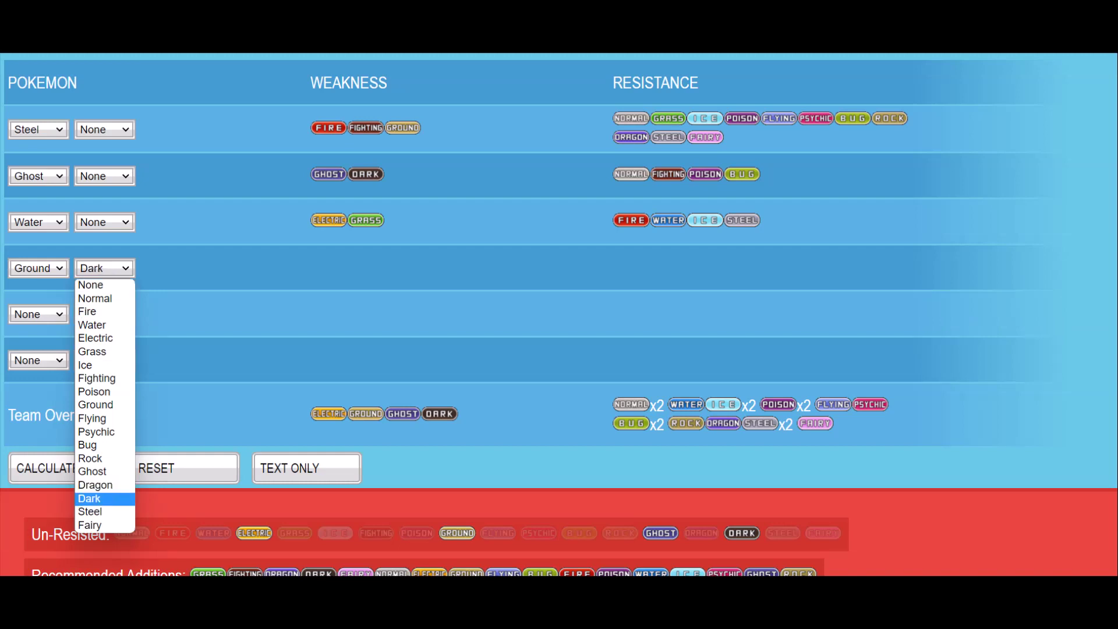
left_click(89, 497)
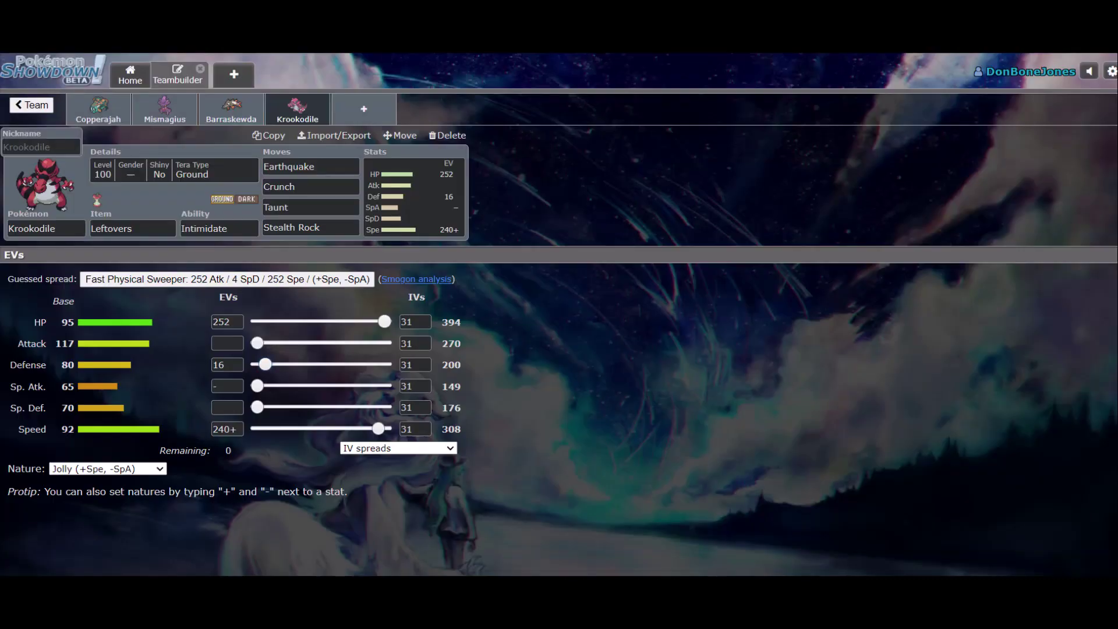
- Keep Krookodile's Jolly nature and leave it non-shiny after toggling Shiny
left_click(108, 469)
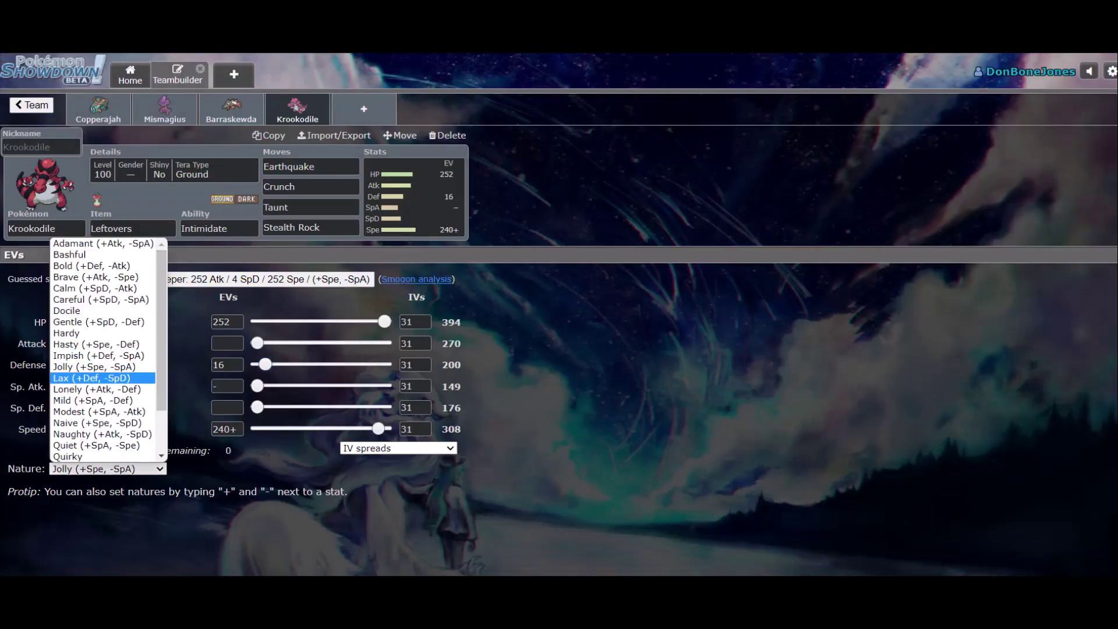
left_click(99, 346)
left_click(174, 169)
left_click(87, 301)
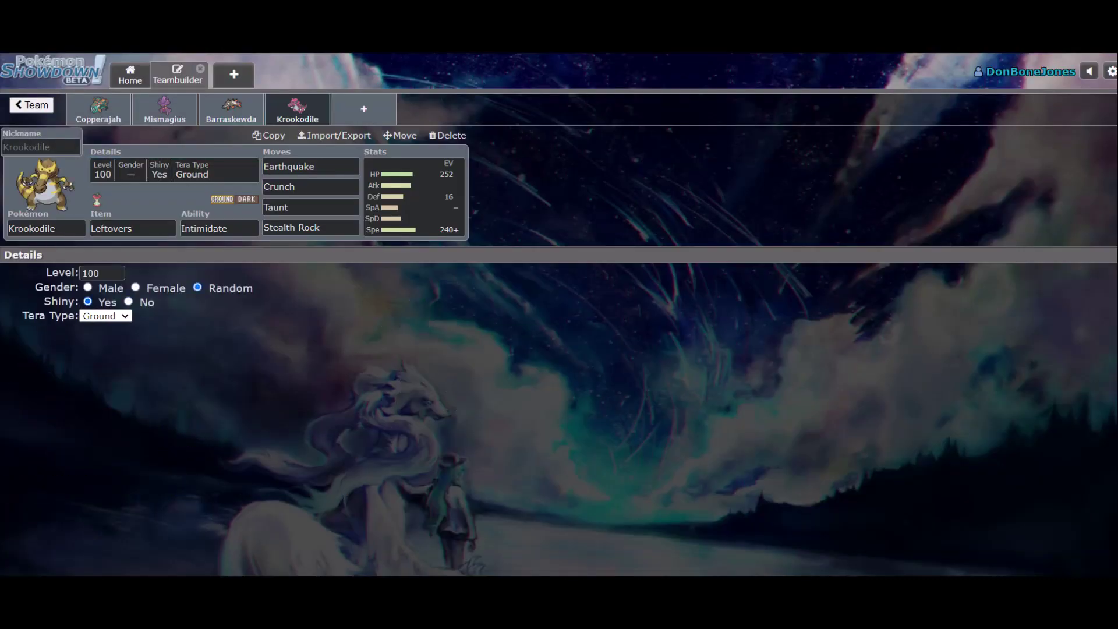
left_click(129, 301)
- Set Krookodile's Tera Type to Water and start a new fifth team slot
left_click(105, 315)
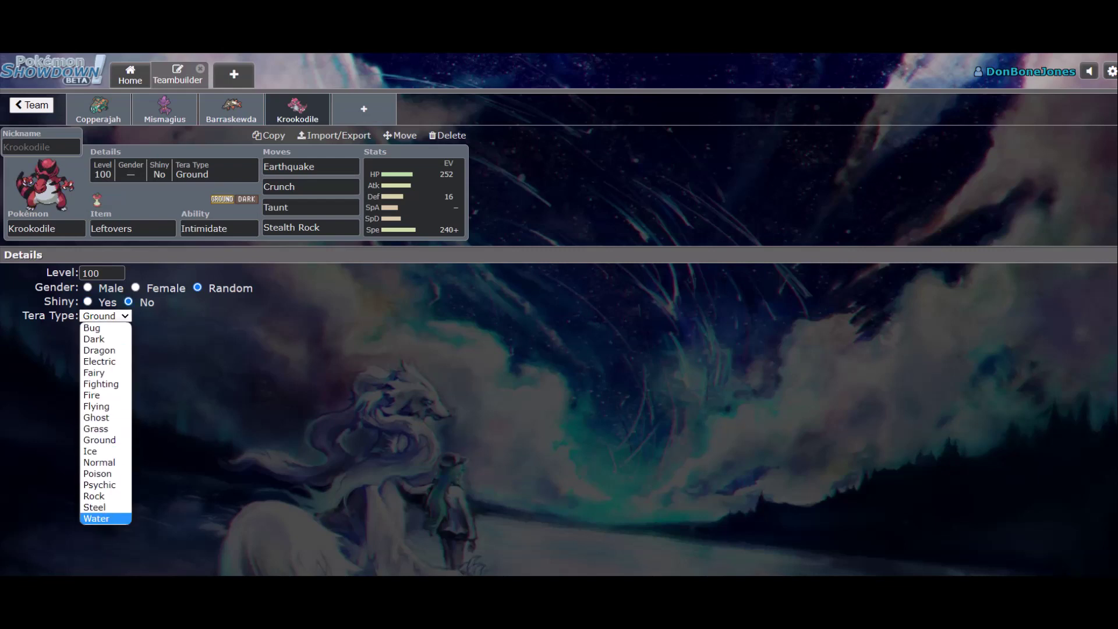
left_click(105, 517)
left_click(364, 109)
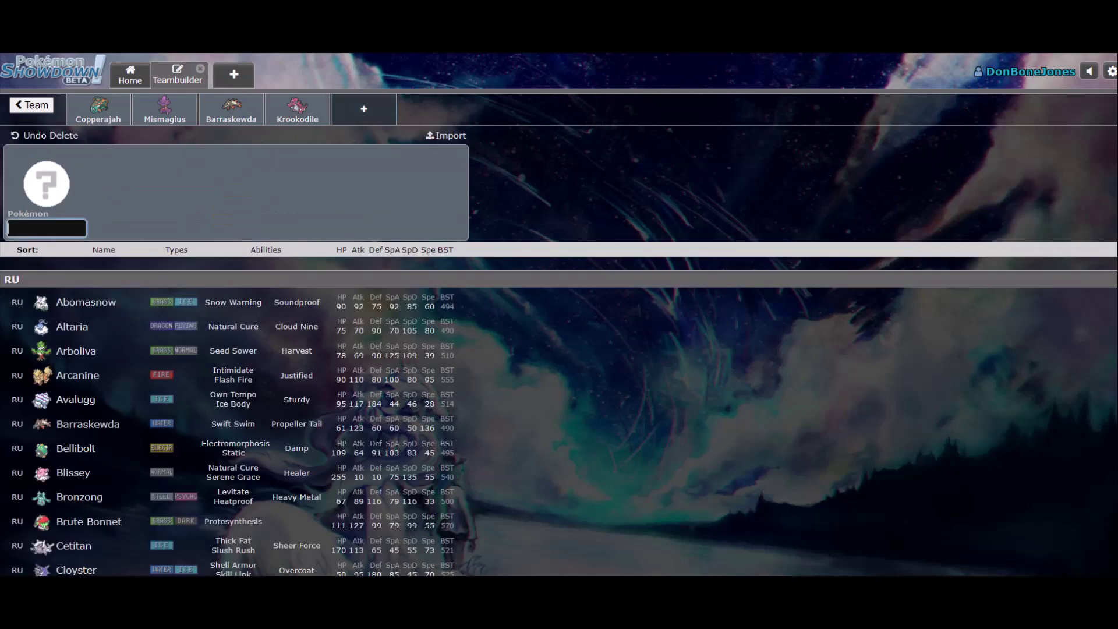
scroll(559, 436, "down", 6)
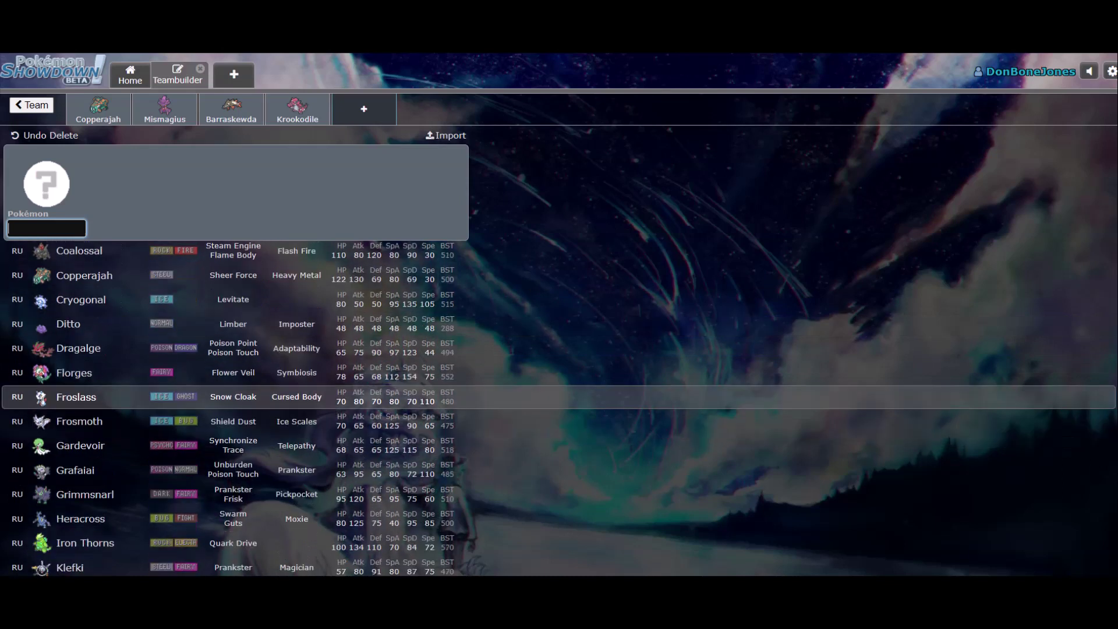
- Scroll the RU Pokémon list and select Florges for the fifth slot
scroll(559, 419, "down", 1)
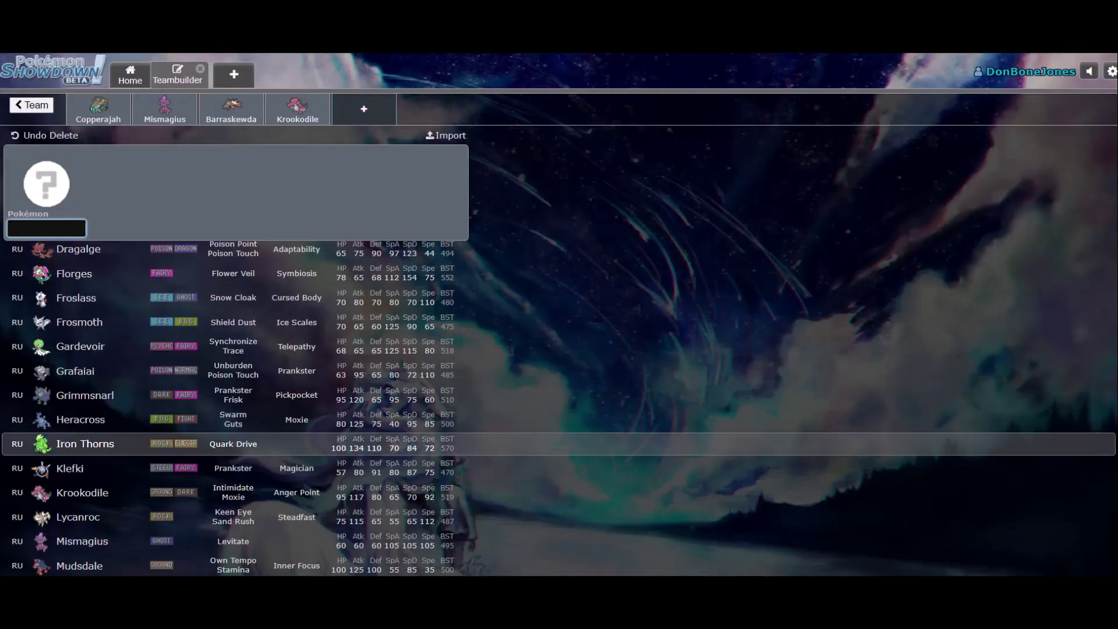
scroll(559, 444, "down", 1)
scroll(559, 443, "down", 1)
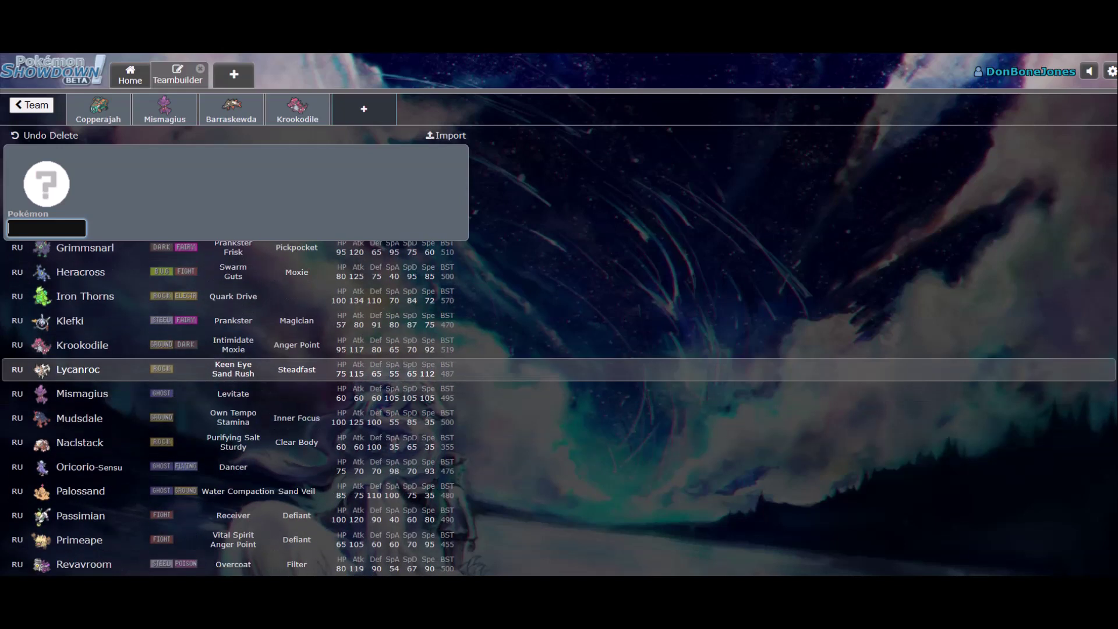
scroll(559, 425, "down", 1)
scroll(559, 341, "down", 4)
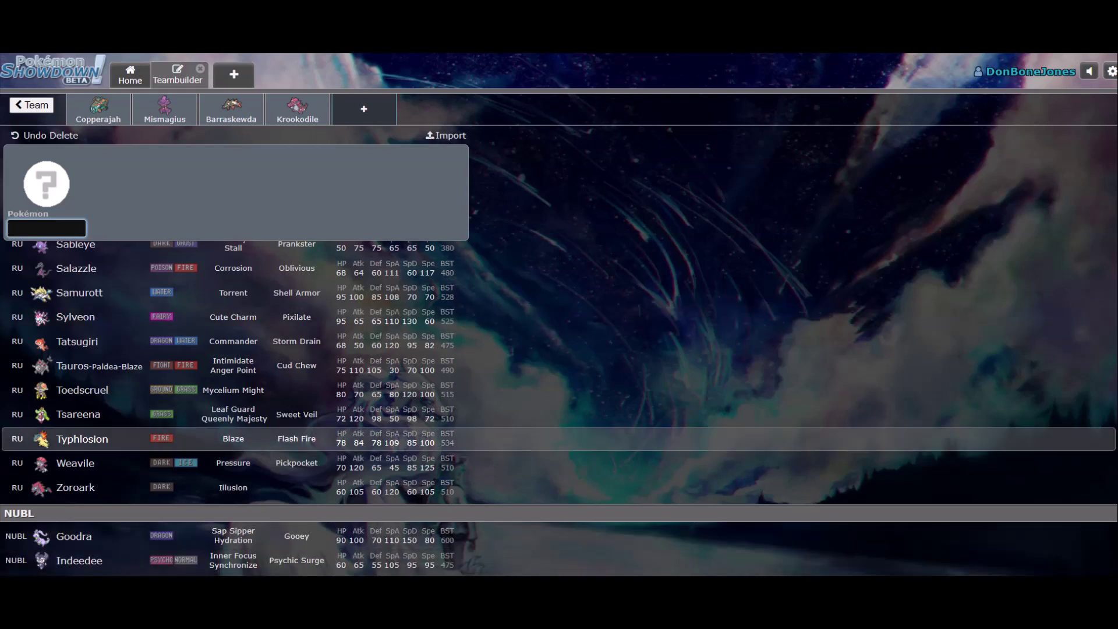
scroll(524, 391, "up", 3)
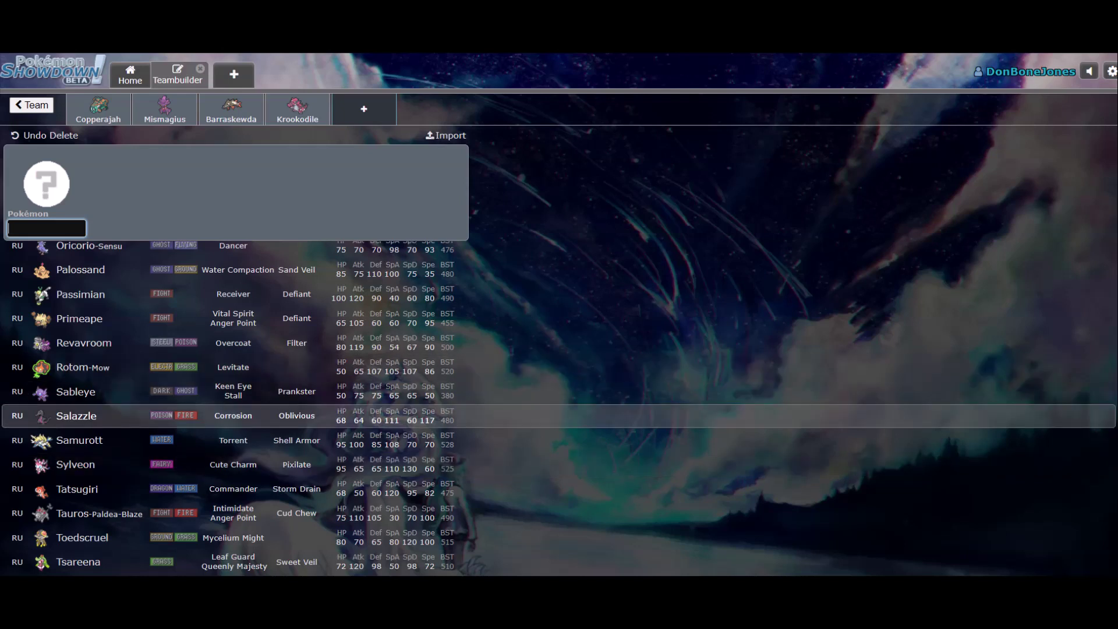
scroll(233, 408, "up", 3)
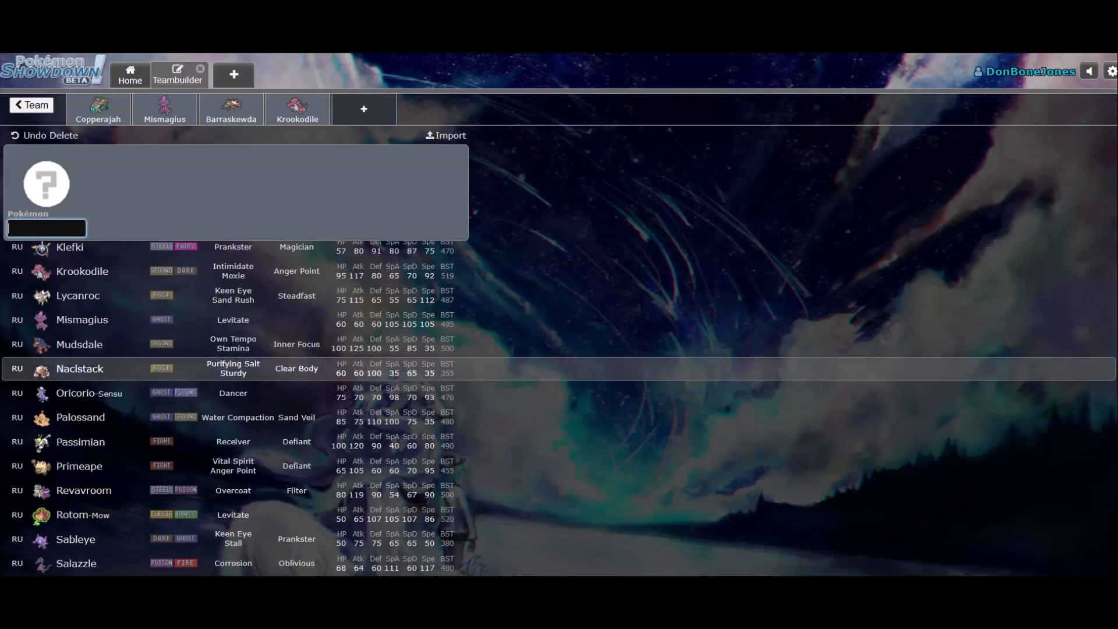
scroll(233, 408, "up", 3)
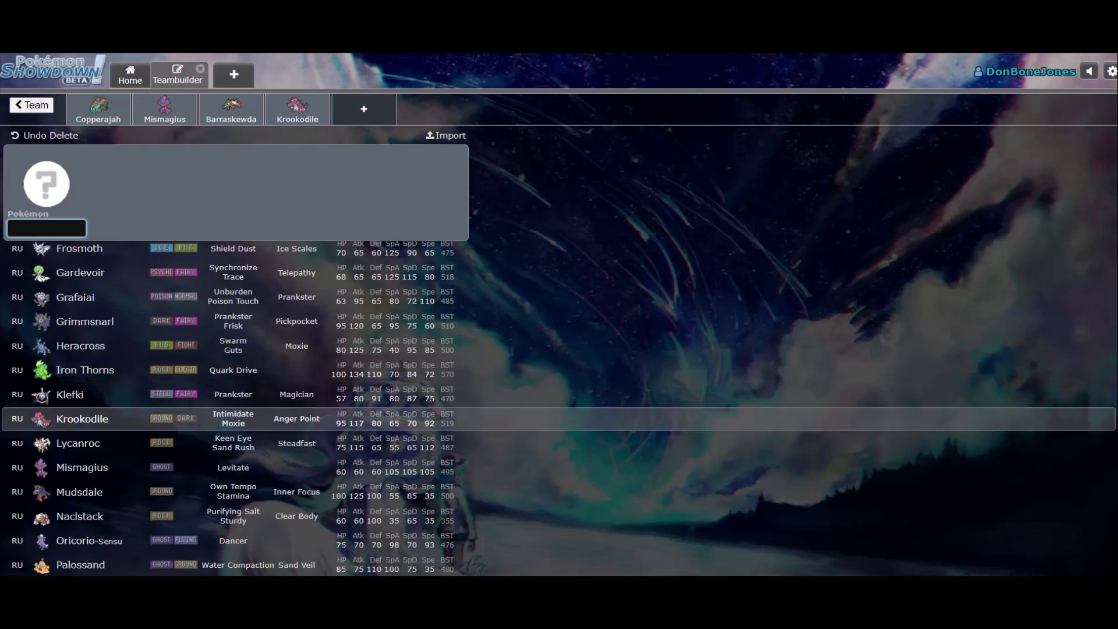
scroll(233, 408, "up", 3)
scroll(233, 408, "up", 2)
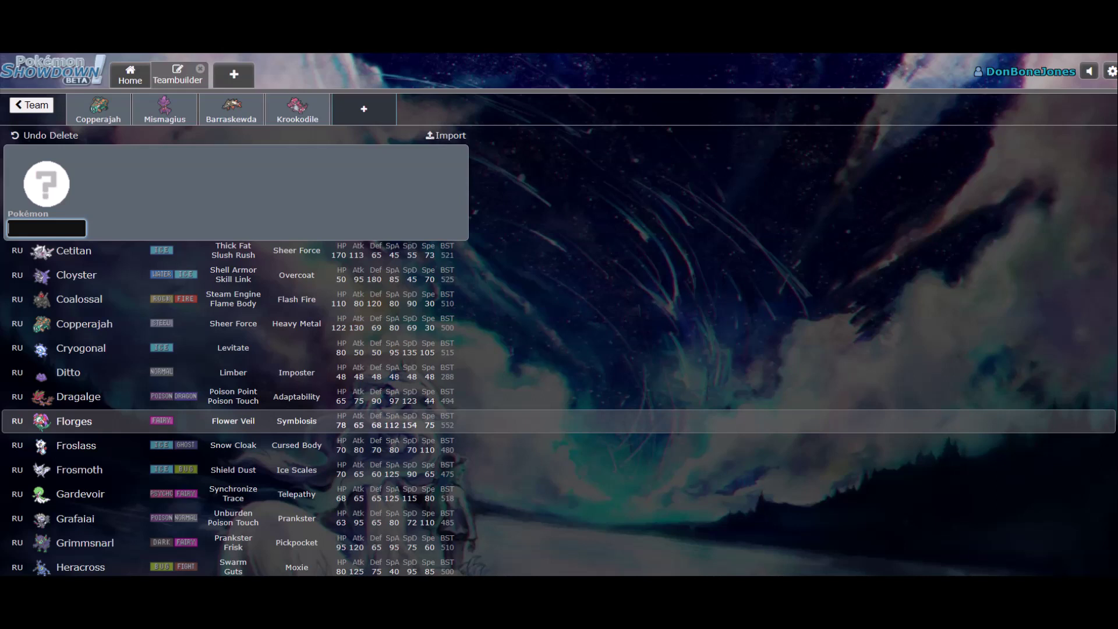
key("Down")
key("Down")
key("Down")
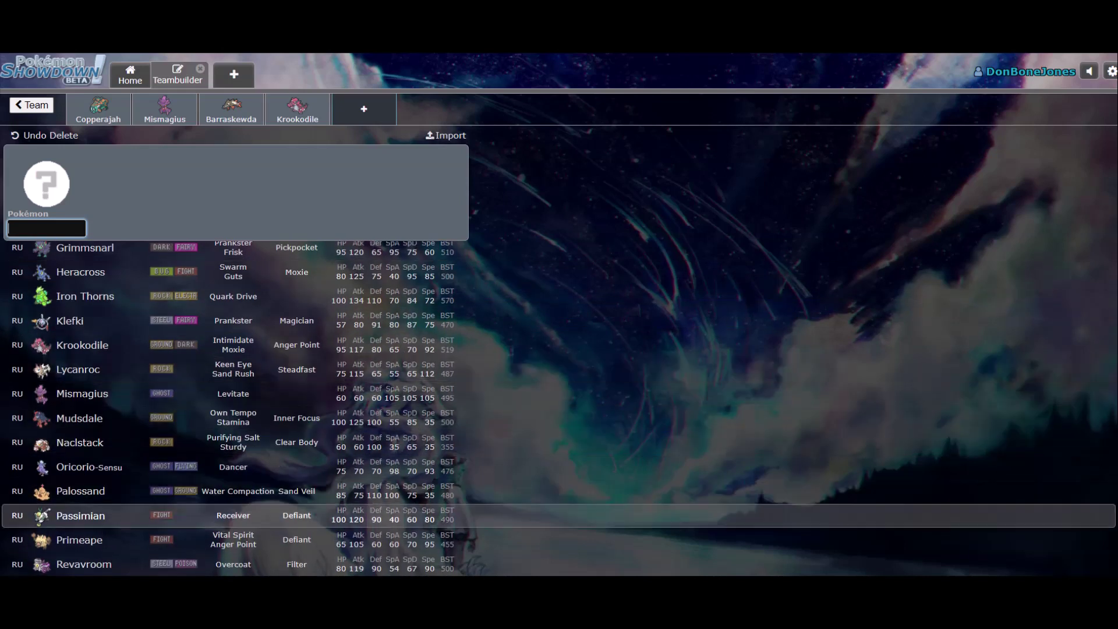
key("Down")
key("Down")
key("Down")
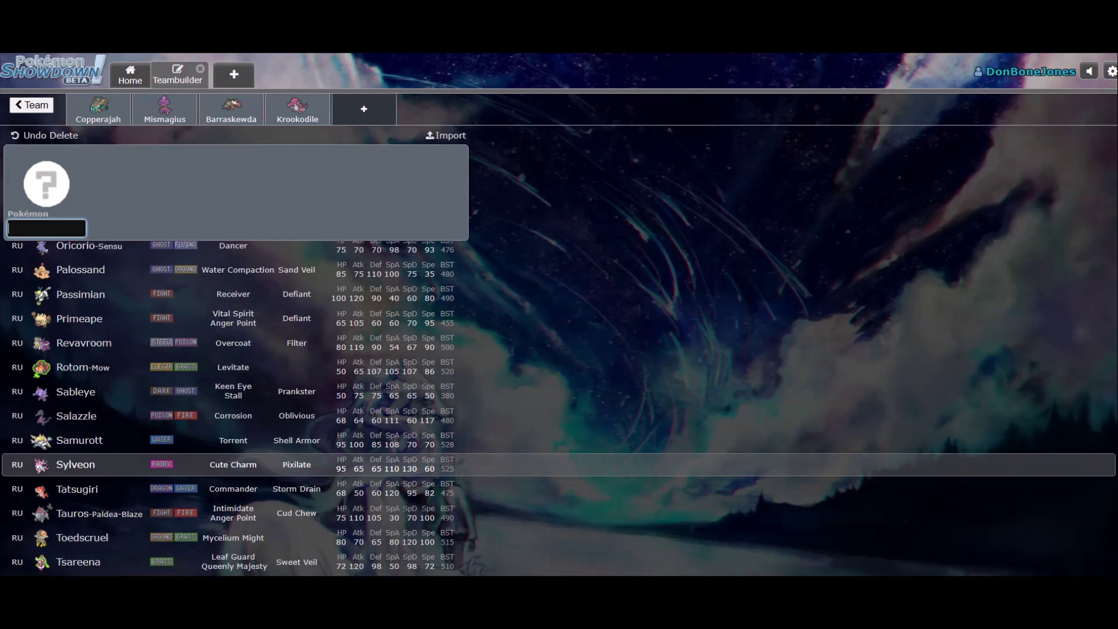
key("Up")
key("Up")
key("Up")
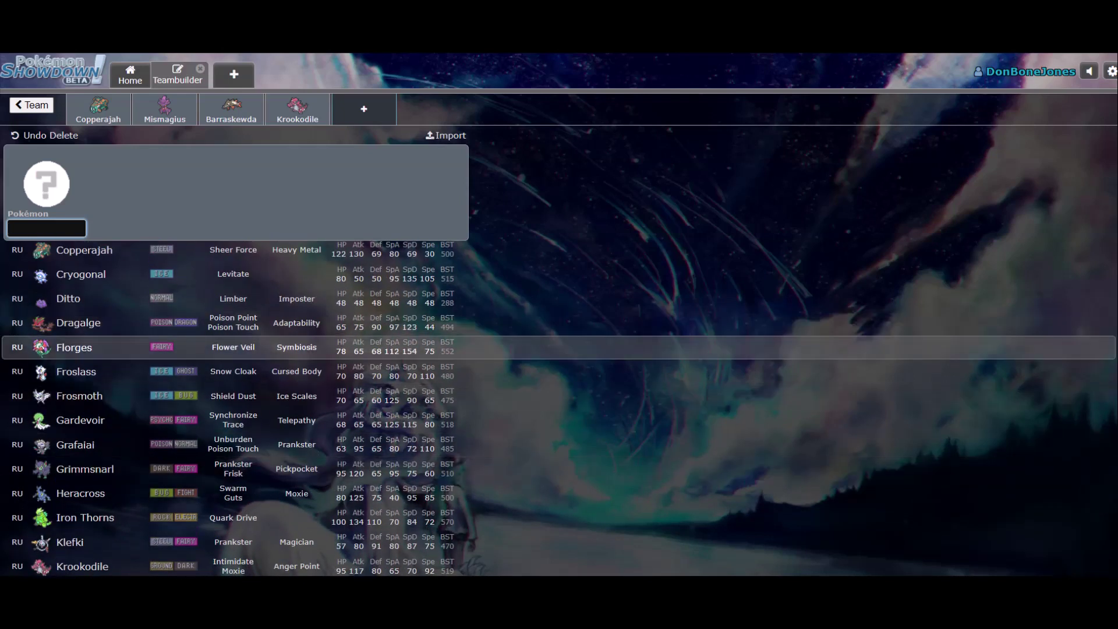
key("Return")
- Give Florges Leftovers and keep Flower Veil as its ability
left_click(414, 198)
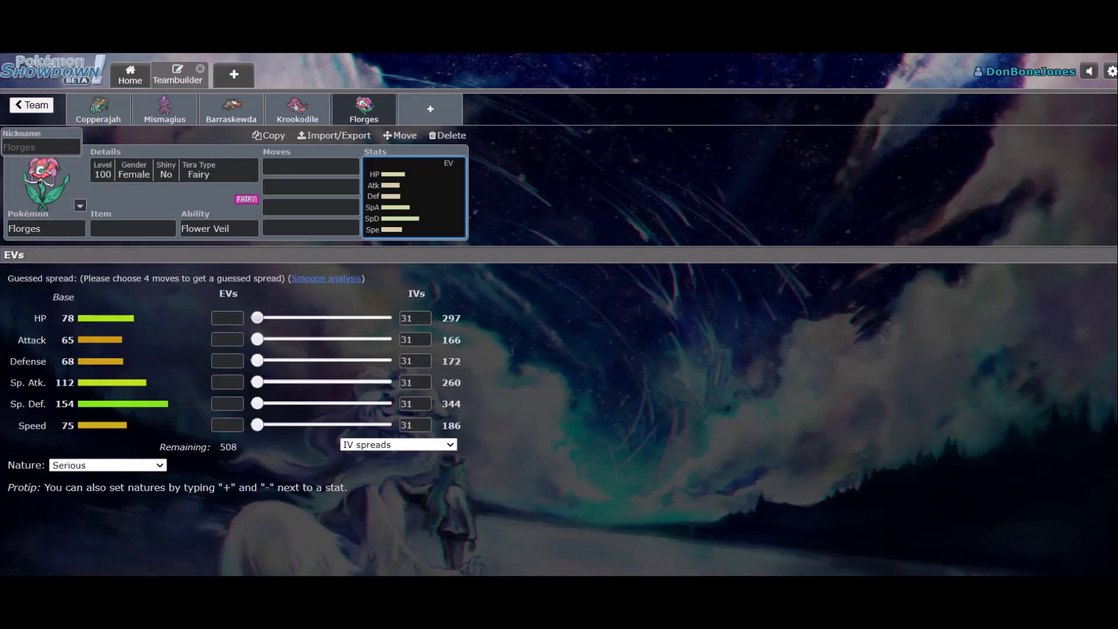
left_click(133, 229)
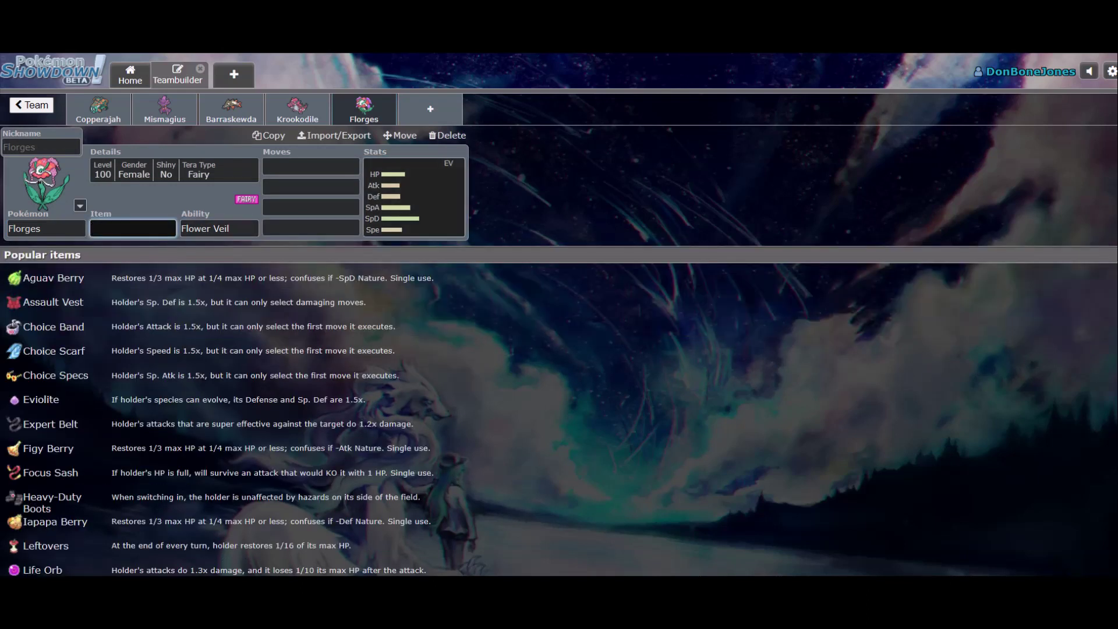
type("left")
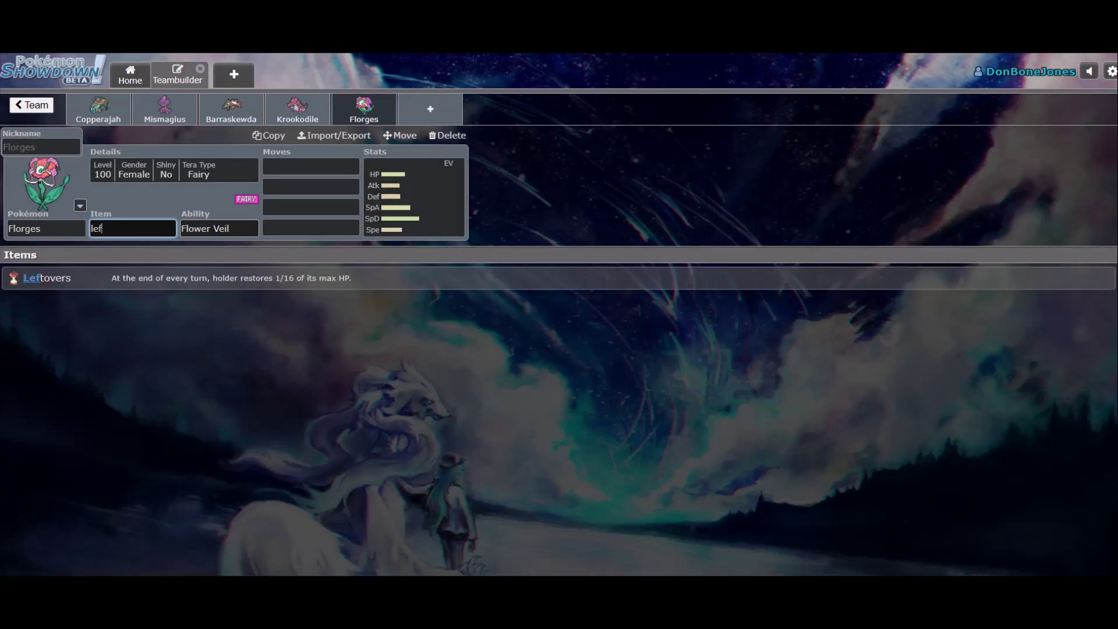
key("Return")
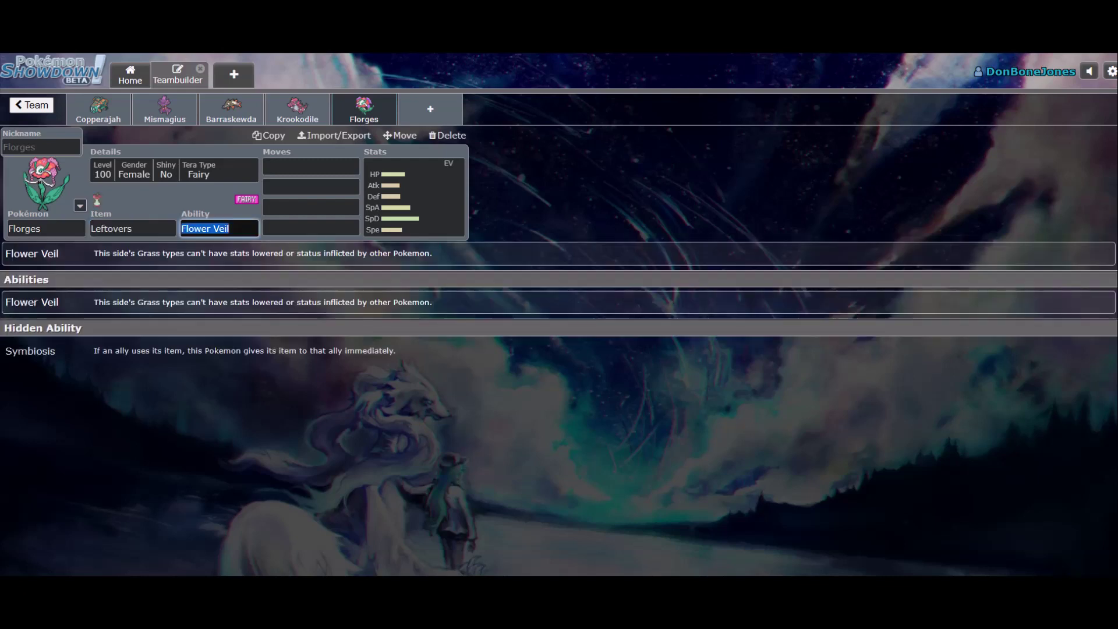
key("Up")
key("Down")
key("Down")
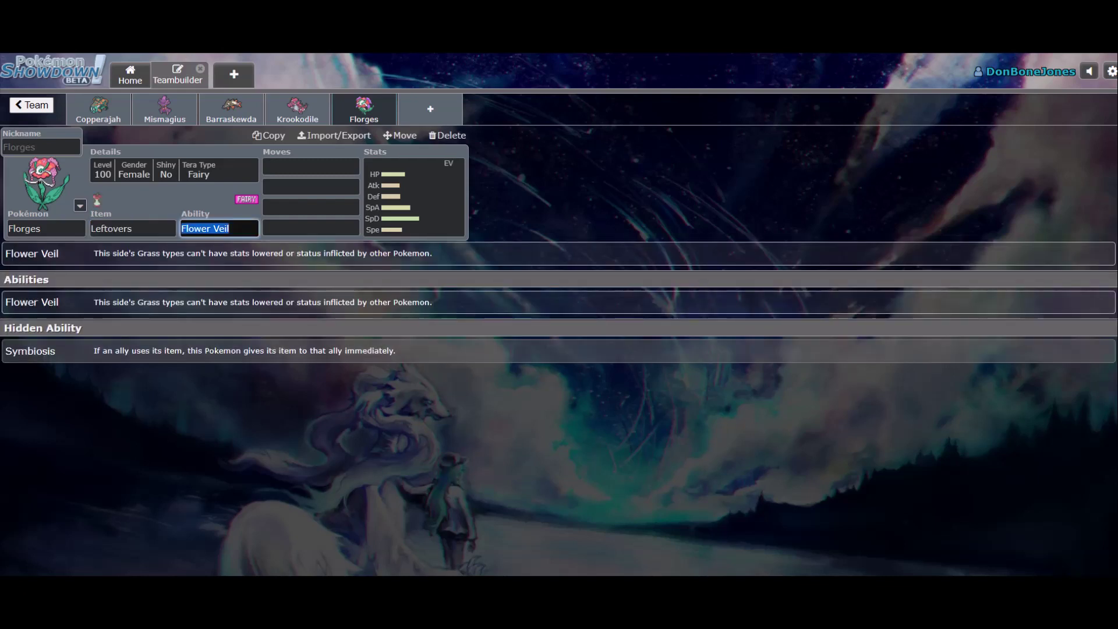
key("Tab")
key("shift+Tab")
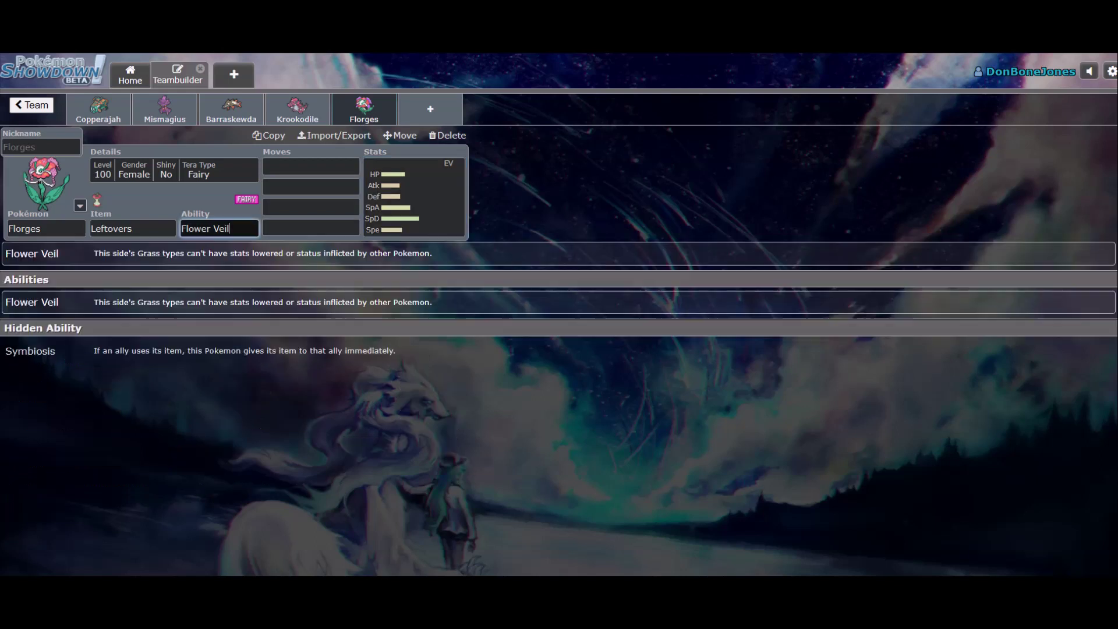
- Switch Florges to its blue flower sprite variant (Florges-Blue)
left_click(174, 170)
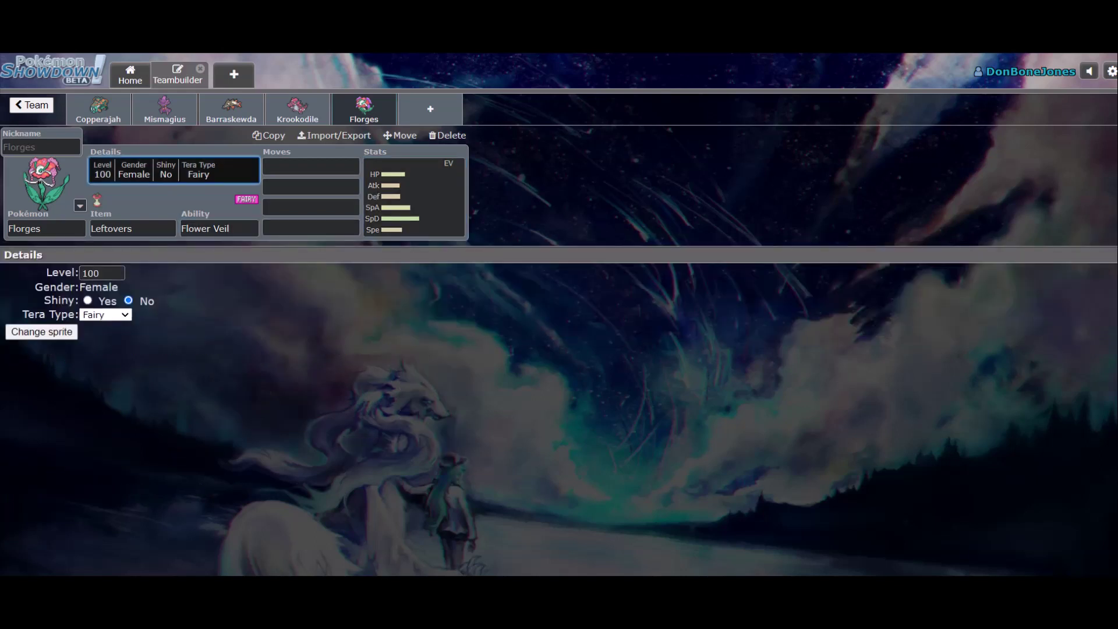
left_click(42, 332)
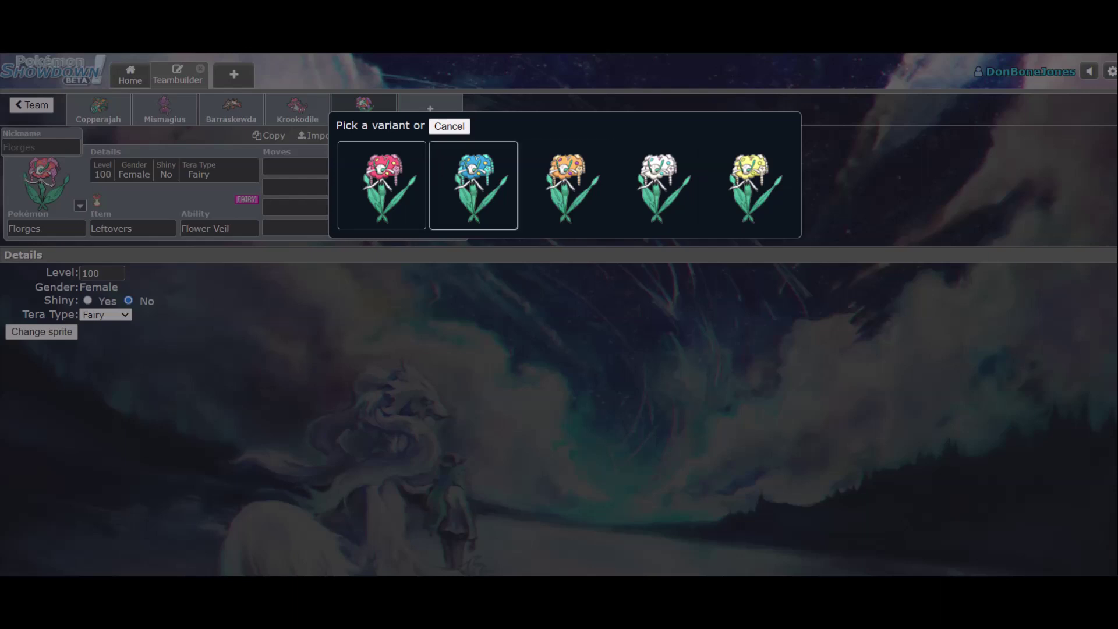
left_click(474, 185)
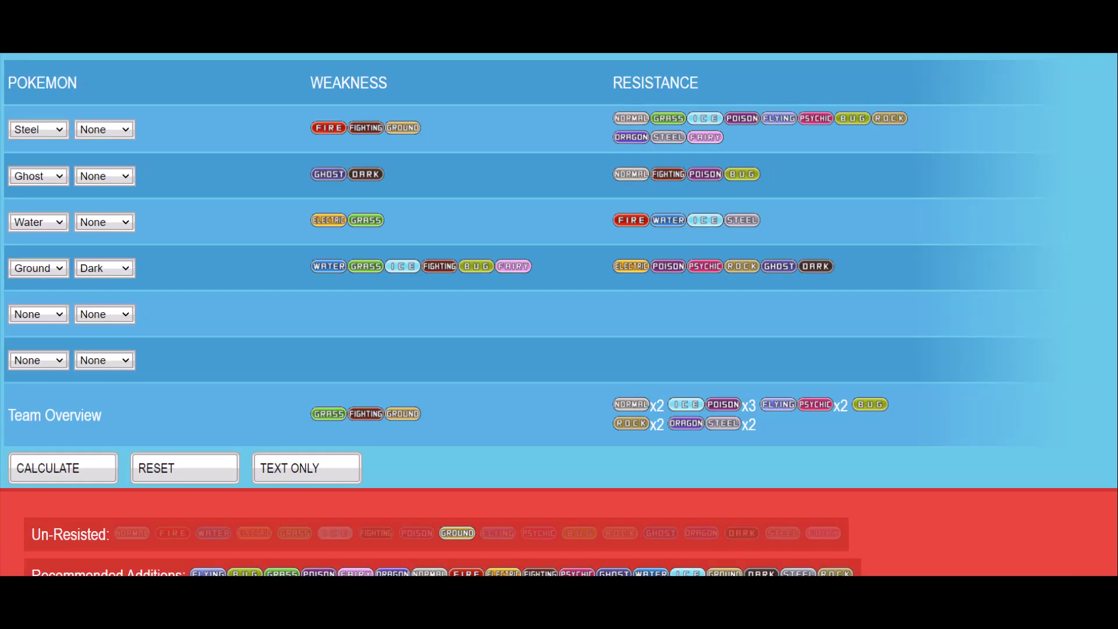
- Set the calculator's fifth row to the Fairy type
left_click(38, 313)
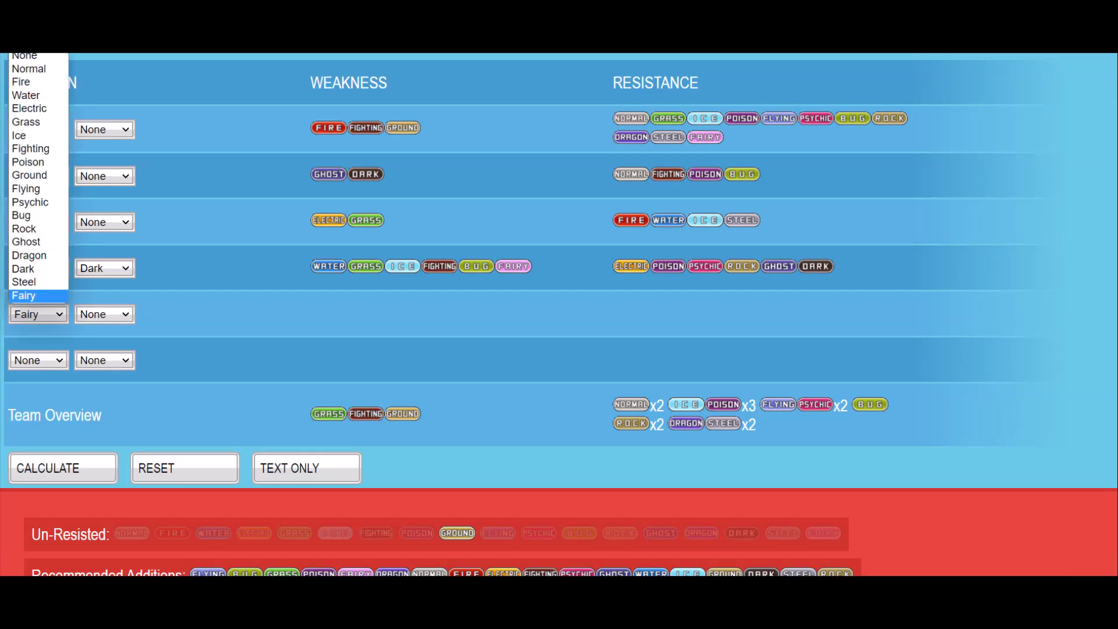
left_click(29, 292)
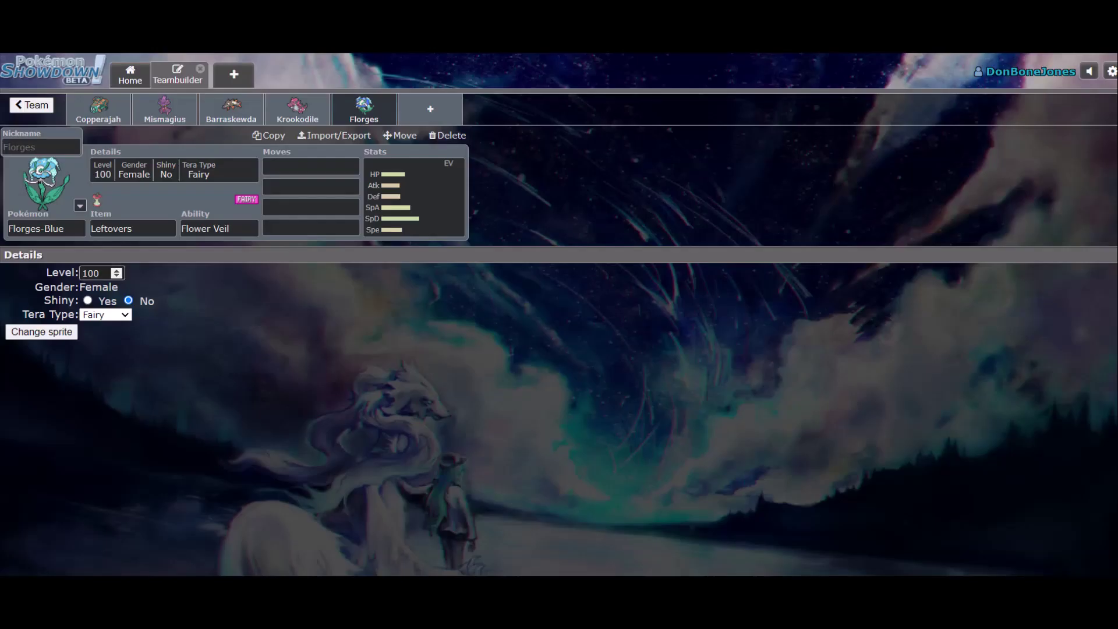
left_click(106, 314)
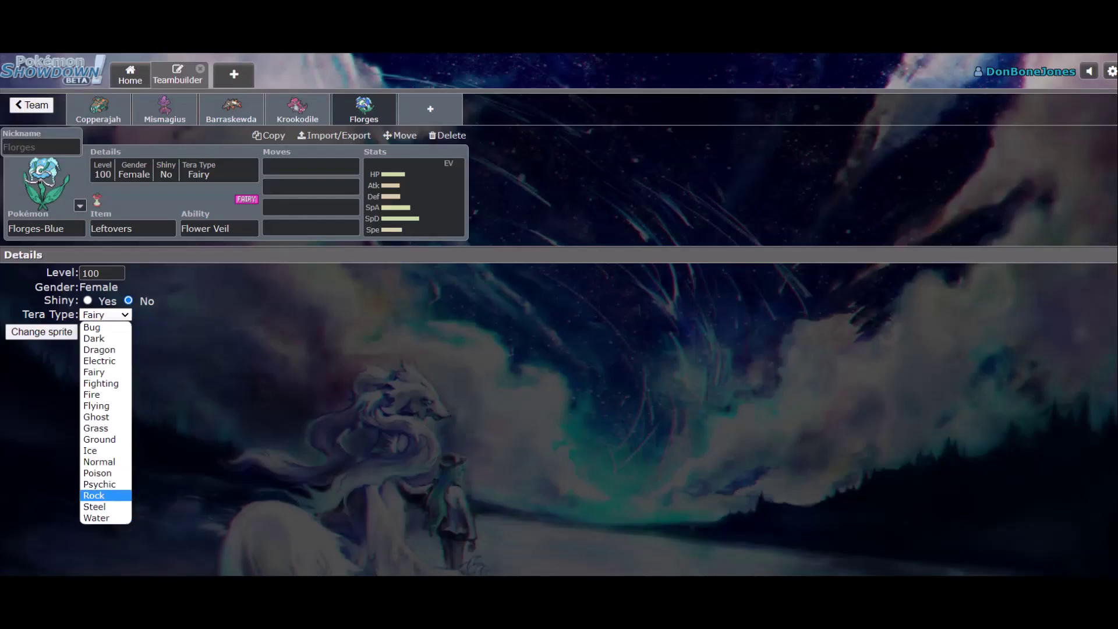
- Set Florges's Tera Type to Steel and its first move to Moonblast
left_click(94, 507)
left_click(310, 166)
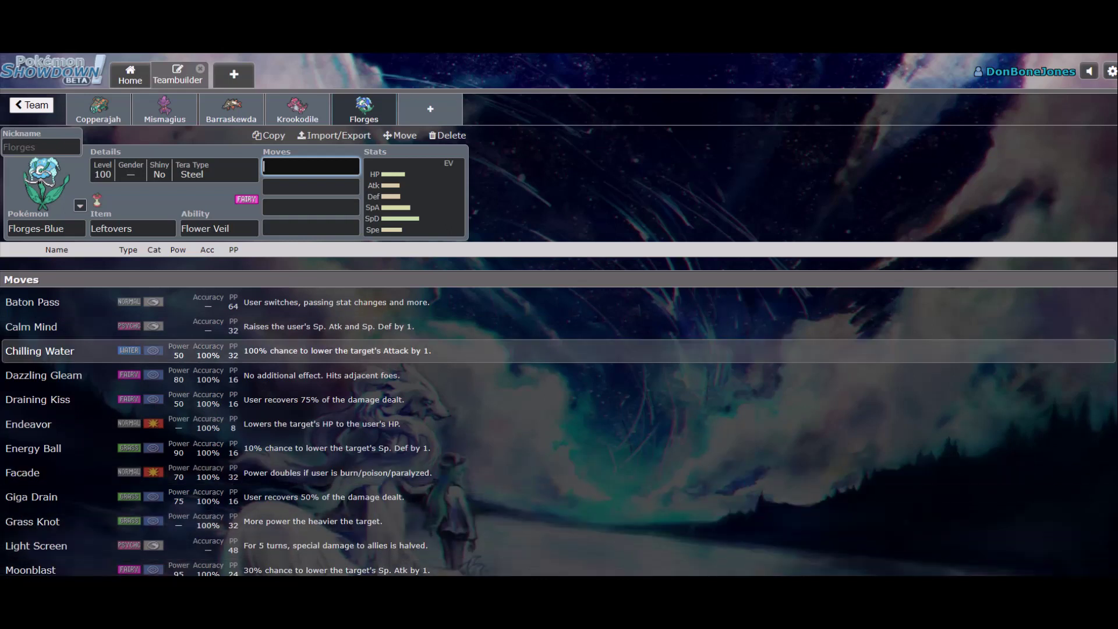
type("moonb")
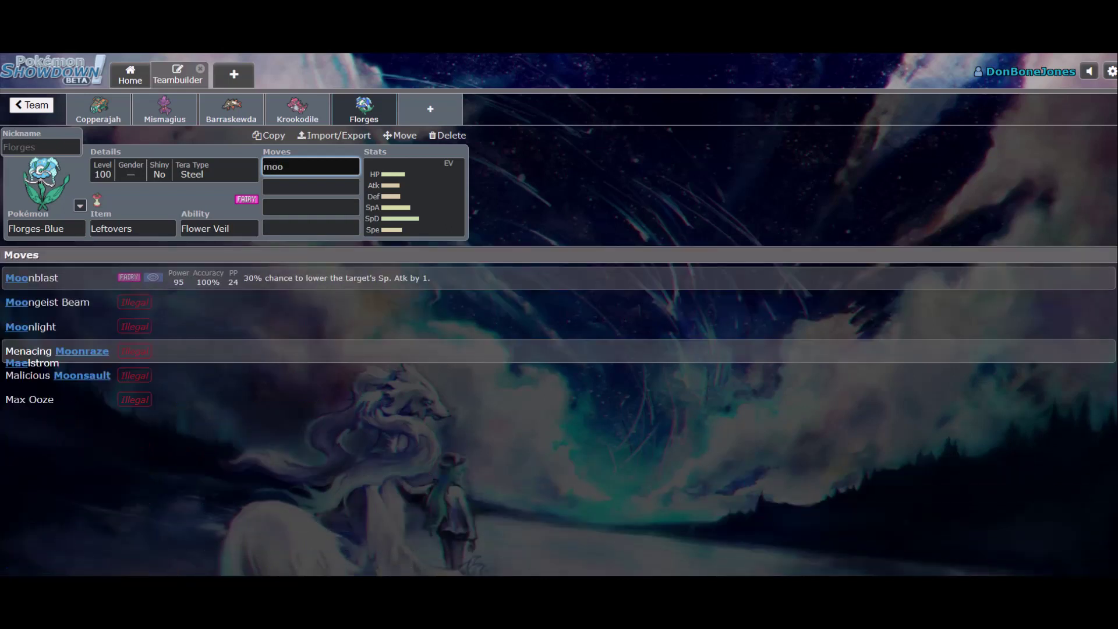
key("Return")
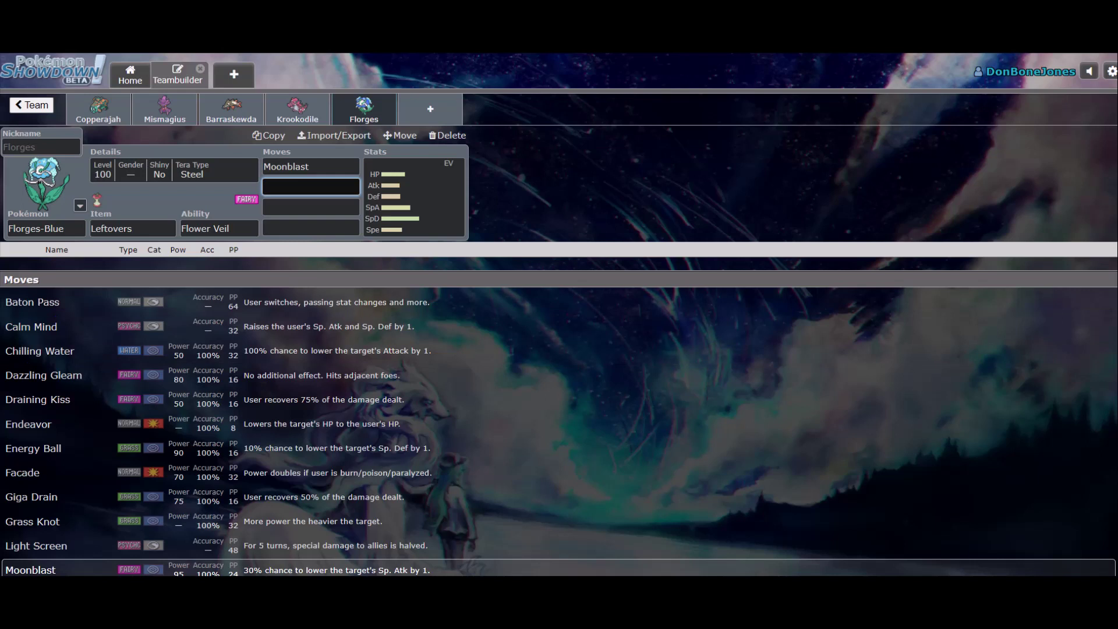
- Choose Charm from the move list as Florges's second move
scroll(559, 340, "down", 5)
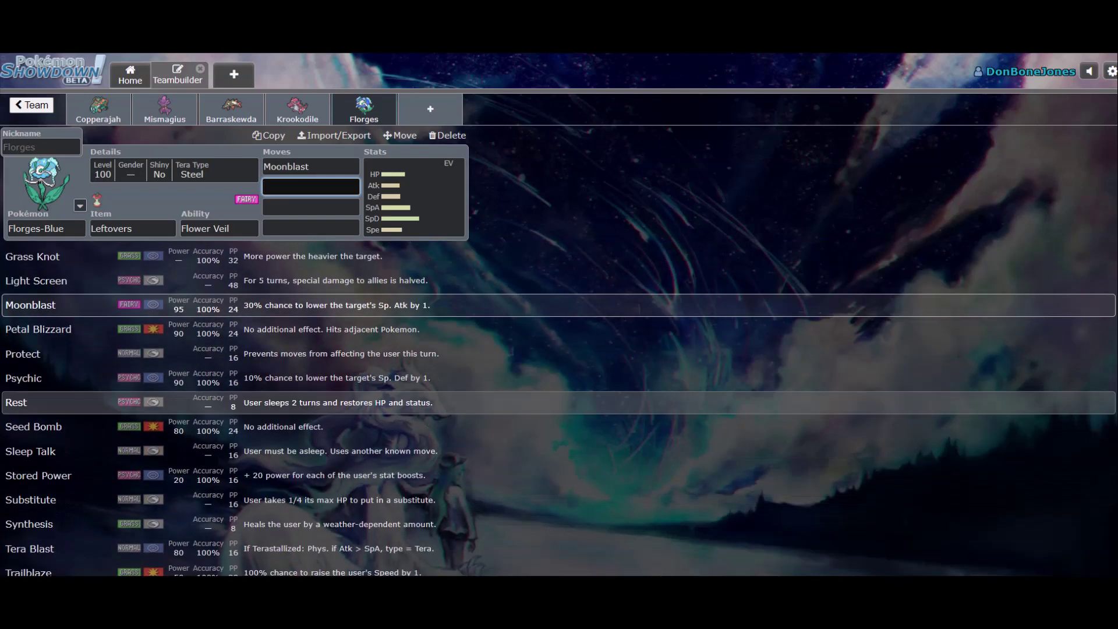
scroll(559, 339, "up", 3)
scroll(559, 408, "down", 6)
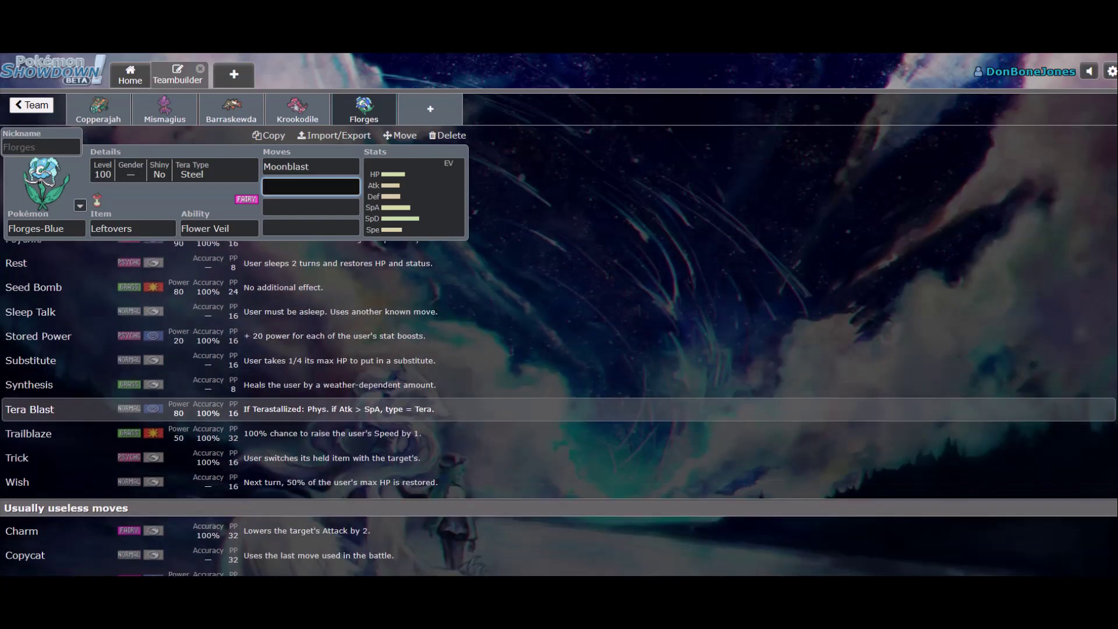
scroll(559, 361, "up", 1)
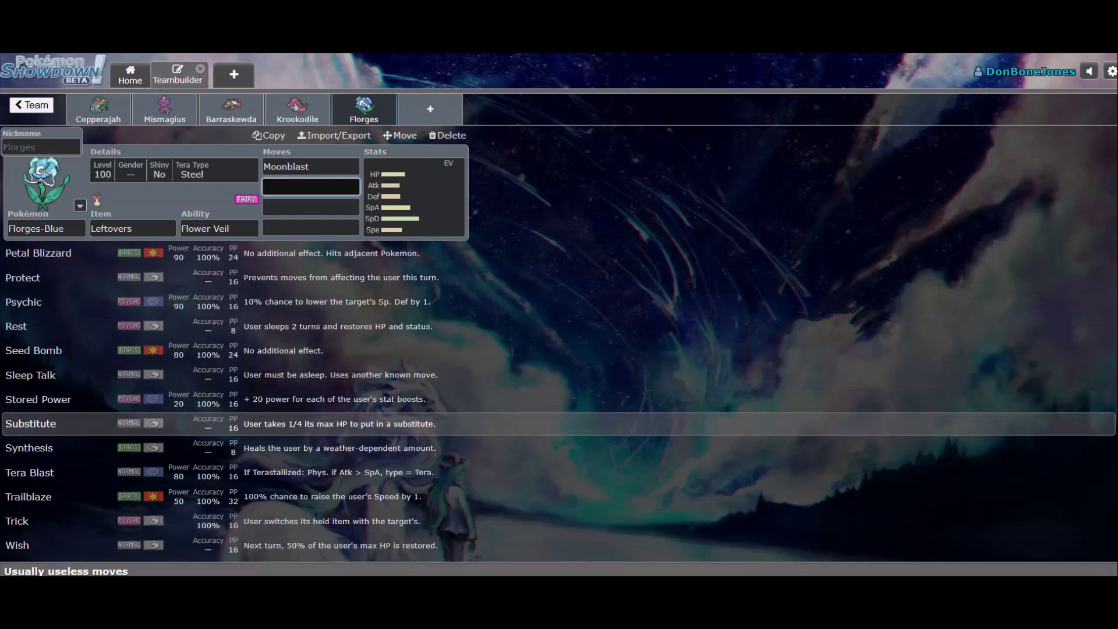
scroll(559, 378, "up", 3)
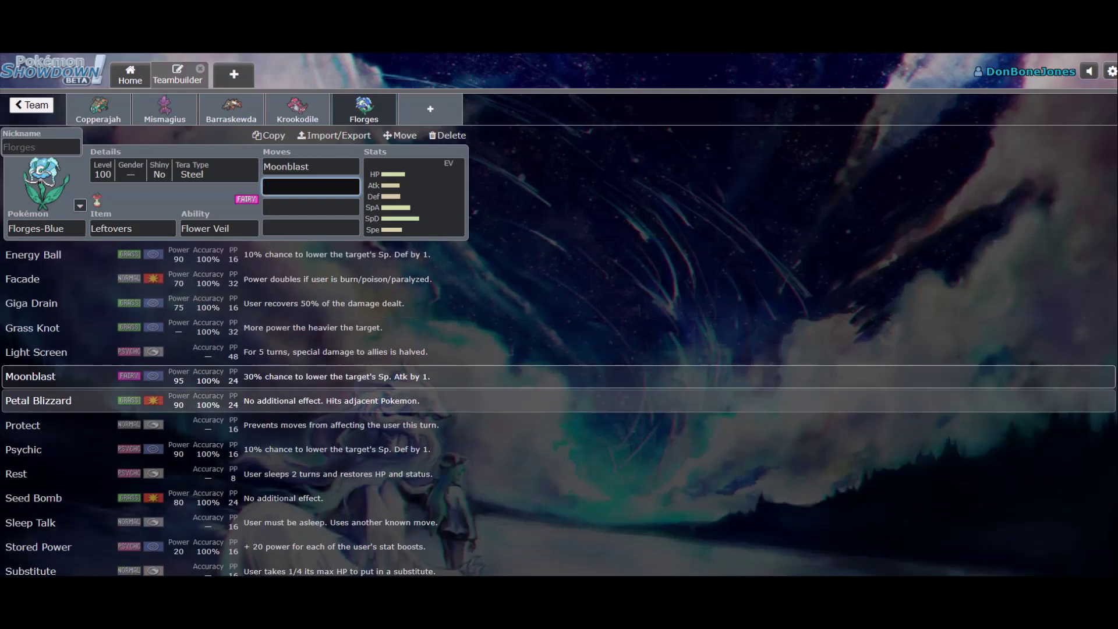
scroll(559, 408, "up", 3)
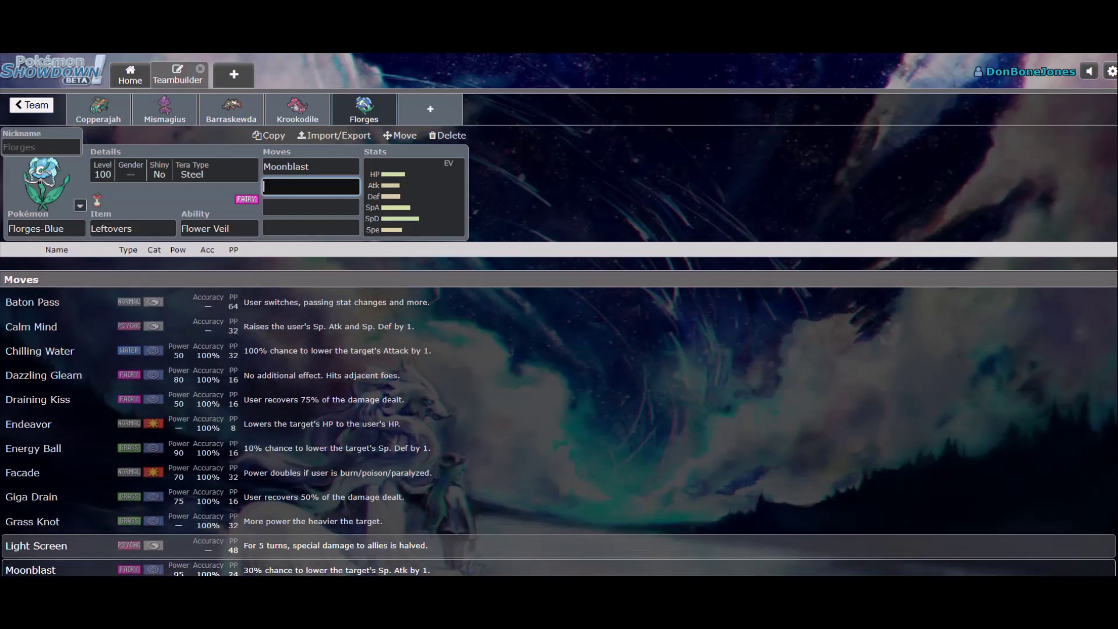
scroll(559, 407, "down", 7)
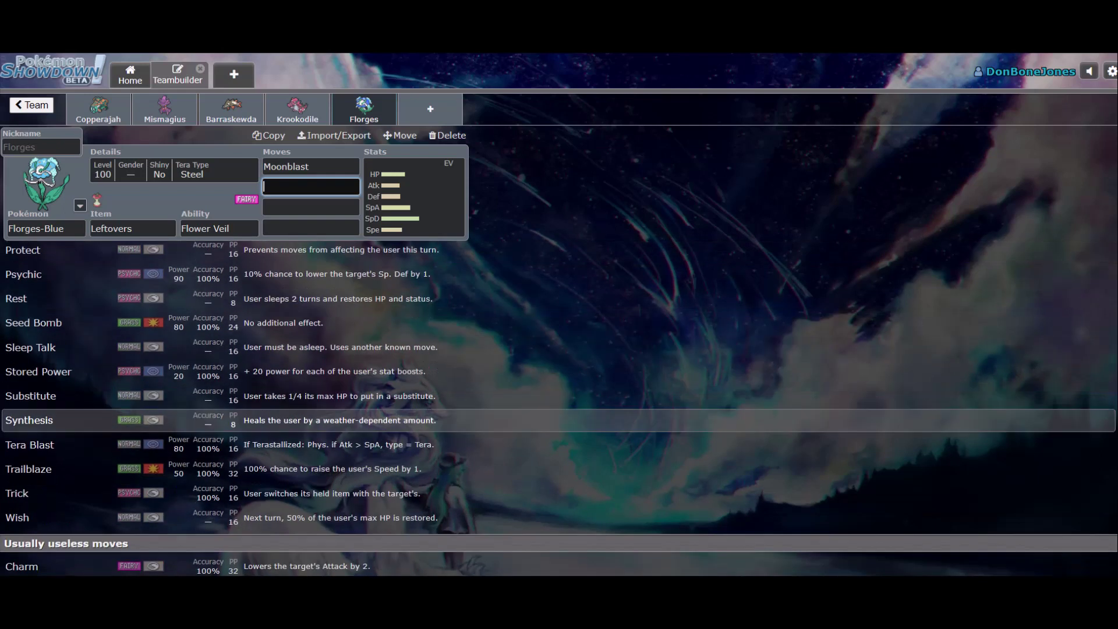
scroll(559, 420, "down", 1)
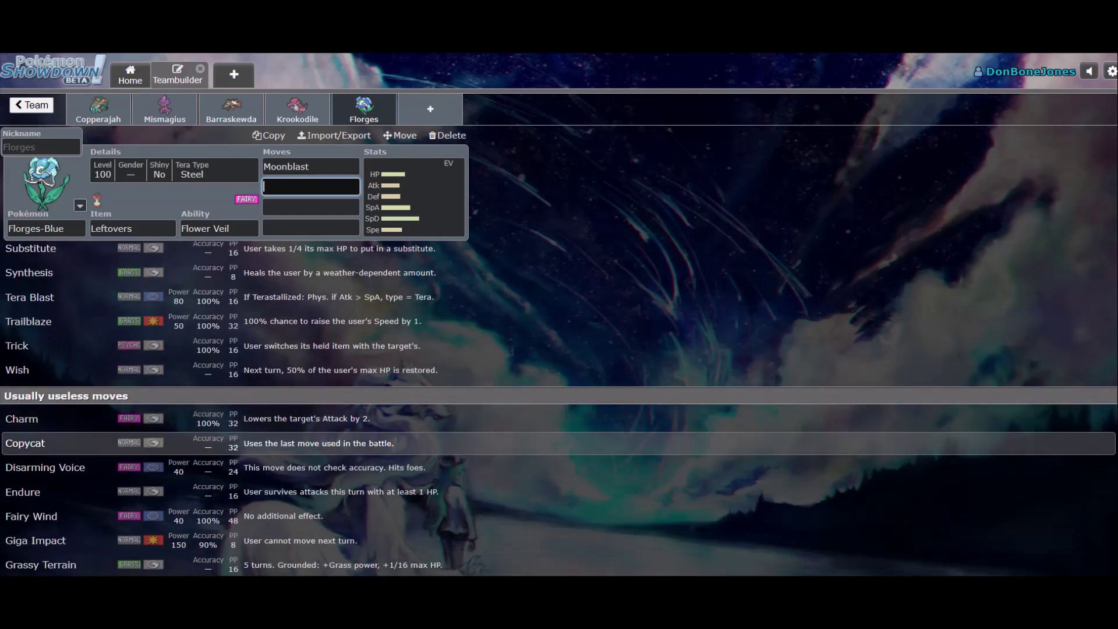
left_click(21, 418)
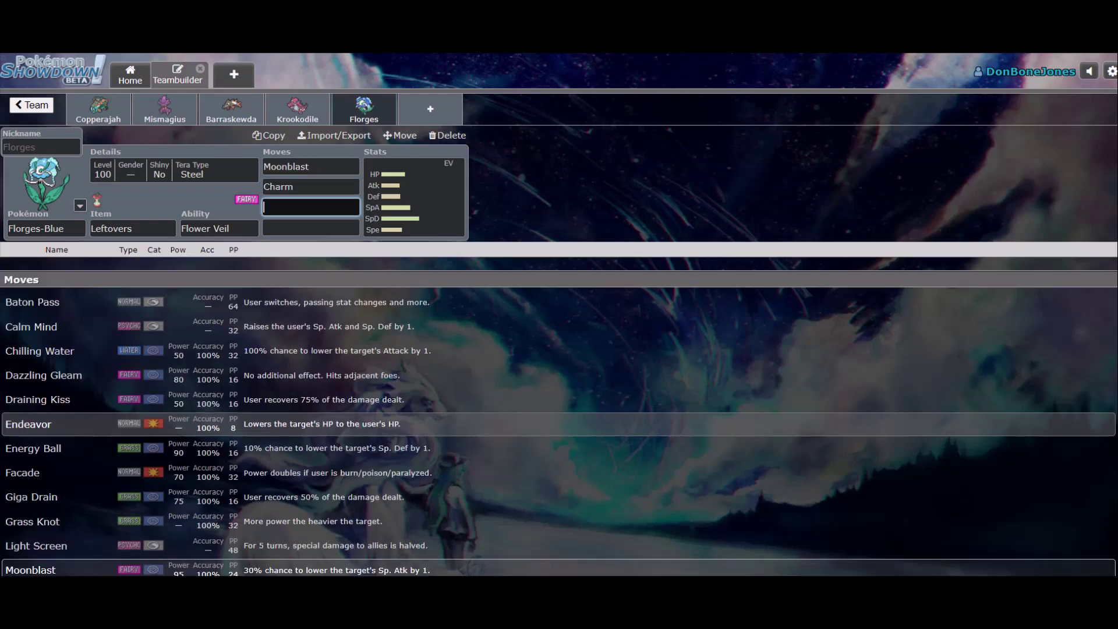
scroll(559, 460, "down", 3)
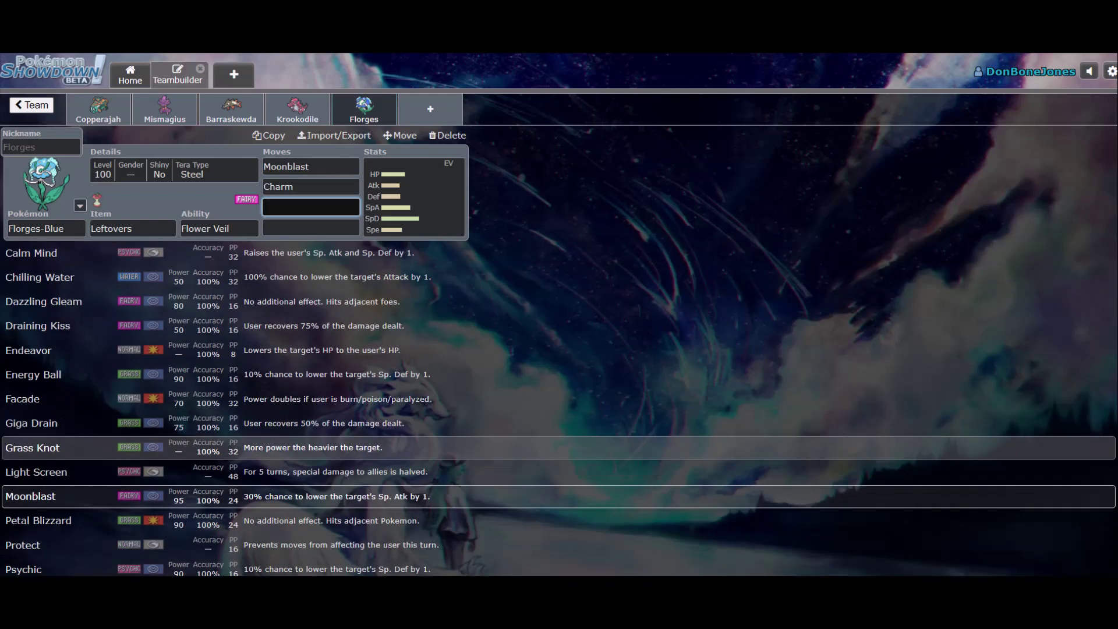
scroll(559, 460, "down", 2)
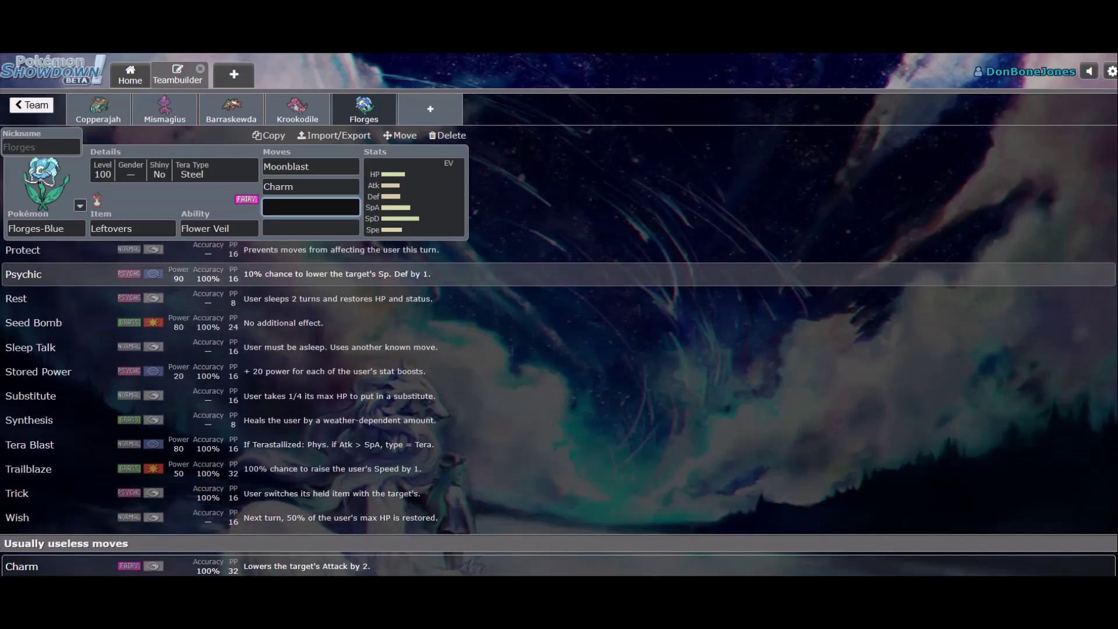
scroll(559, 427, "up", 3)
scroll(559, 408, "up", 2)
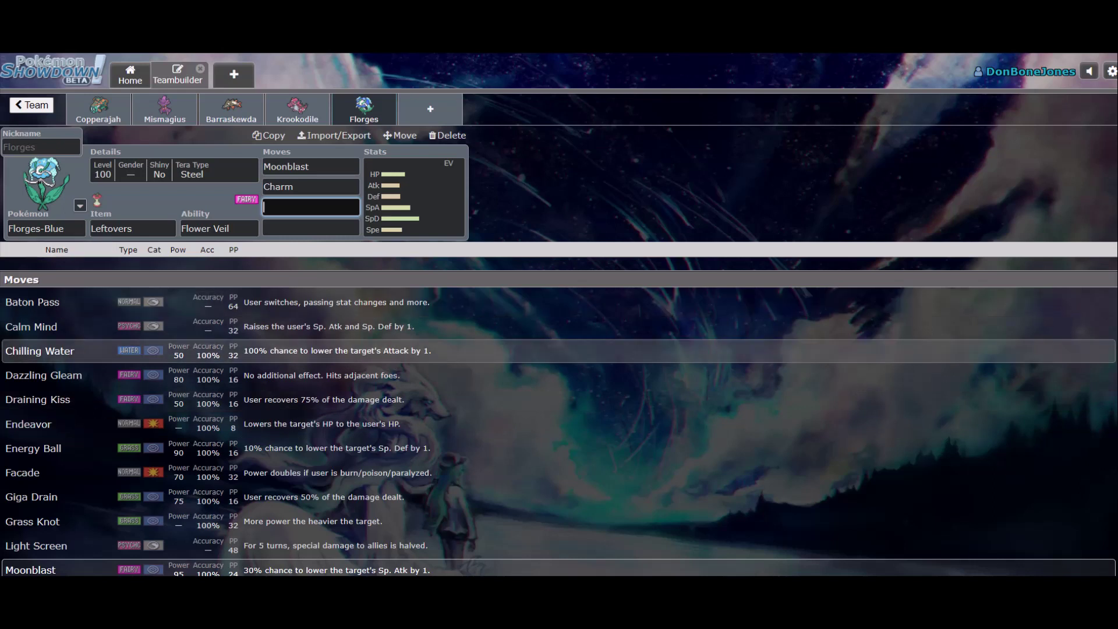
- Fill Florges's third move slot with Synthesis
left_click(415, 198)
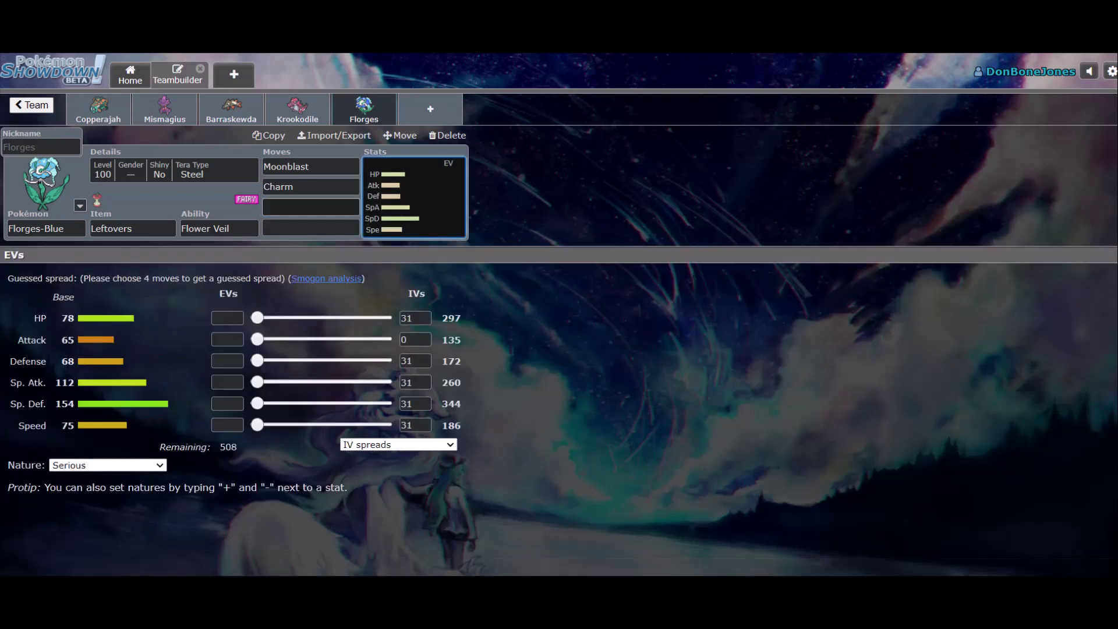
left_click(310, 207)
scroll(559, 408, "down", 5)
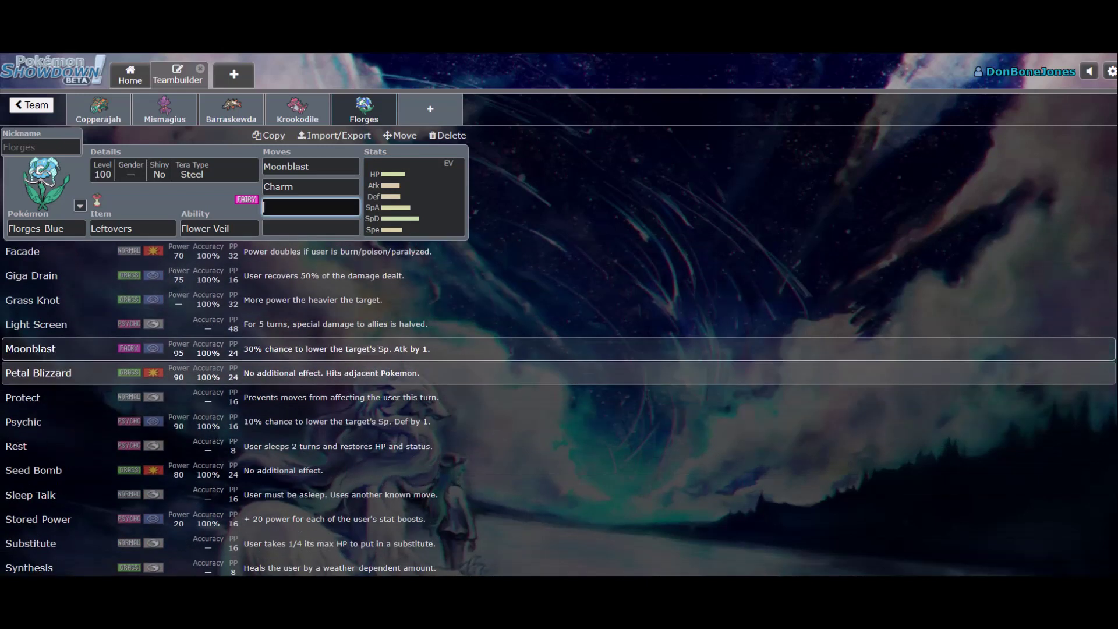
scroll(233, 407, "down", 4)
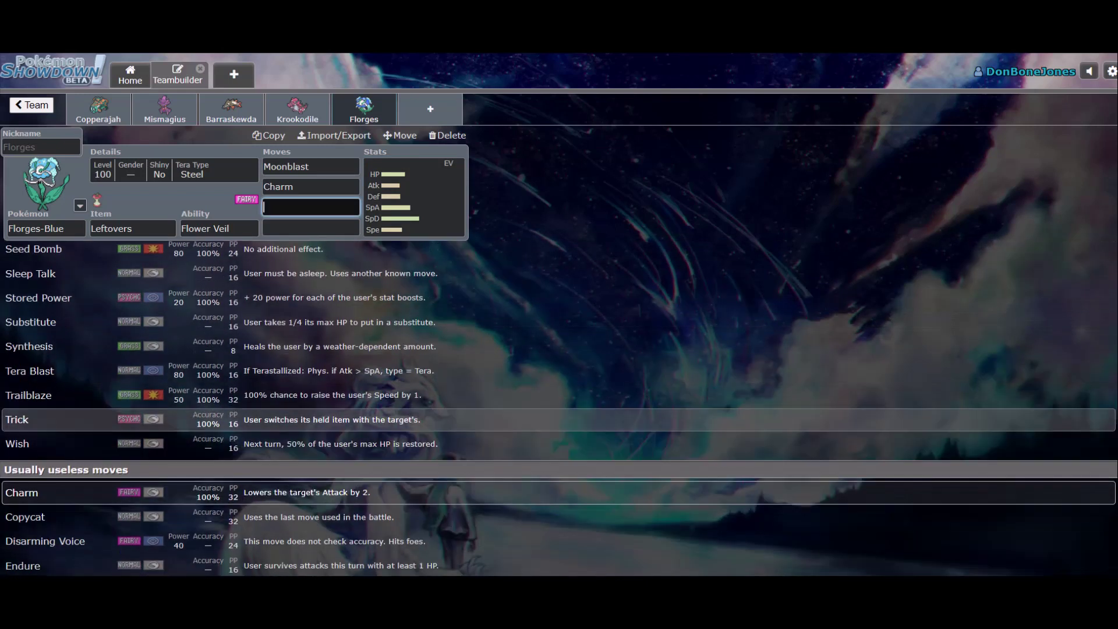
scroll(232, 408, "up", 1)
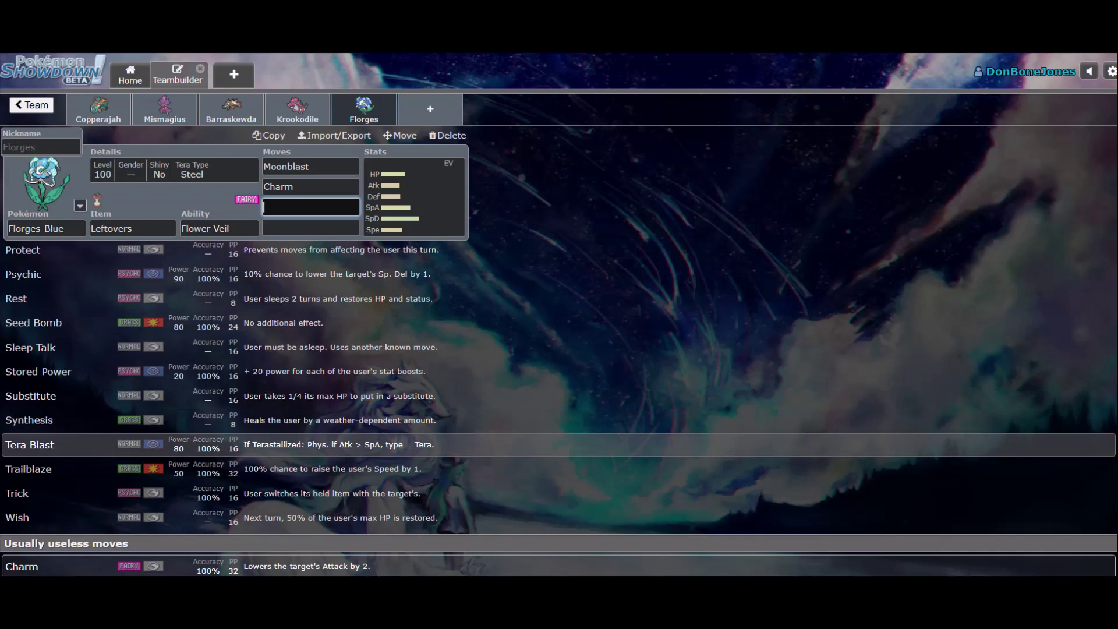
key("Down")
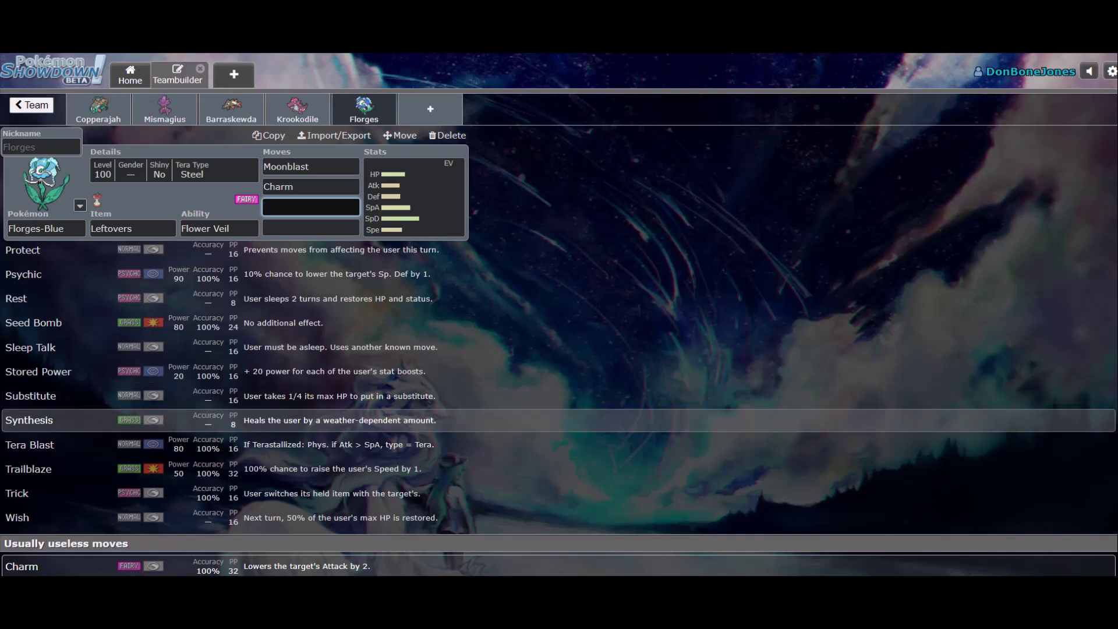
key("Return")
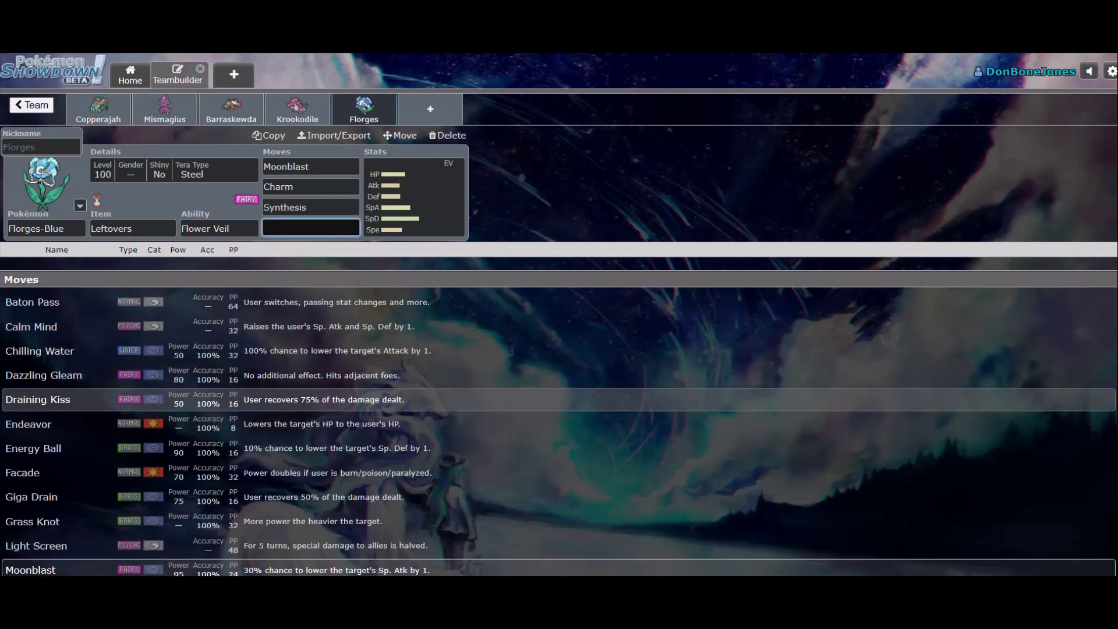
- Browse the move suggestions for Florges's fourth move
key("Down")
key("Up")
key("Down")
key("Down")
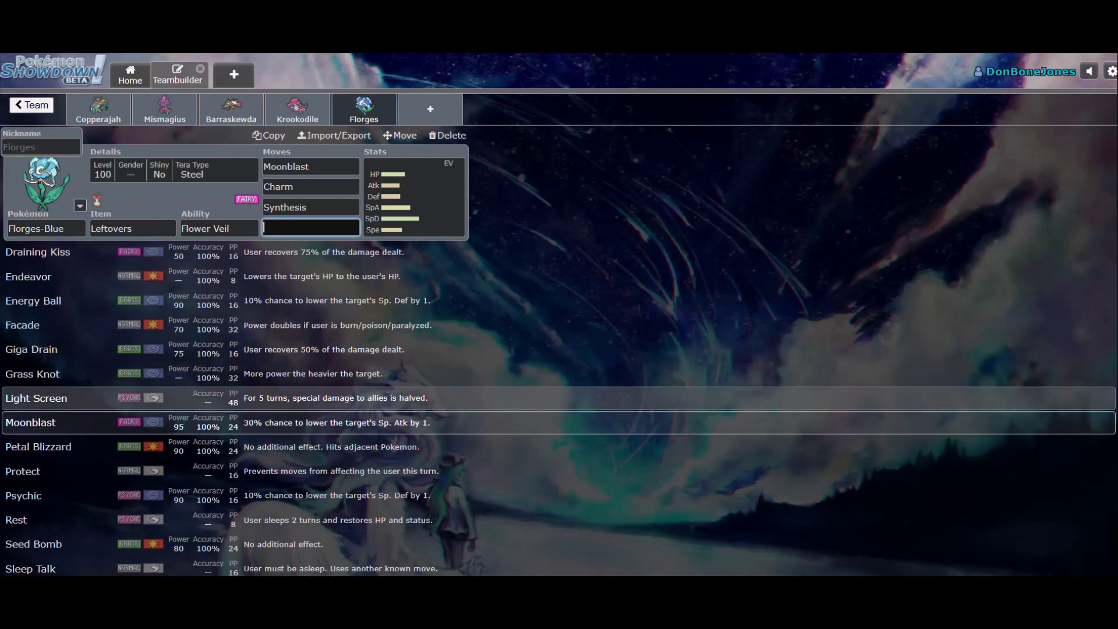
scroll(559, 407, "down", 2)
scroll(559, 408, "up", 5)
key("Up")
key("Up")
key("Up")
key("Down")
key("Down")
key("Down")
scroll(559, 421, "down", 3)
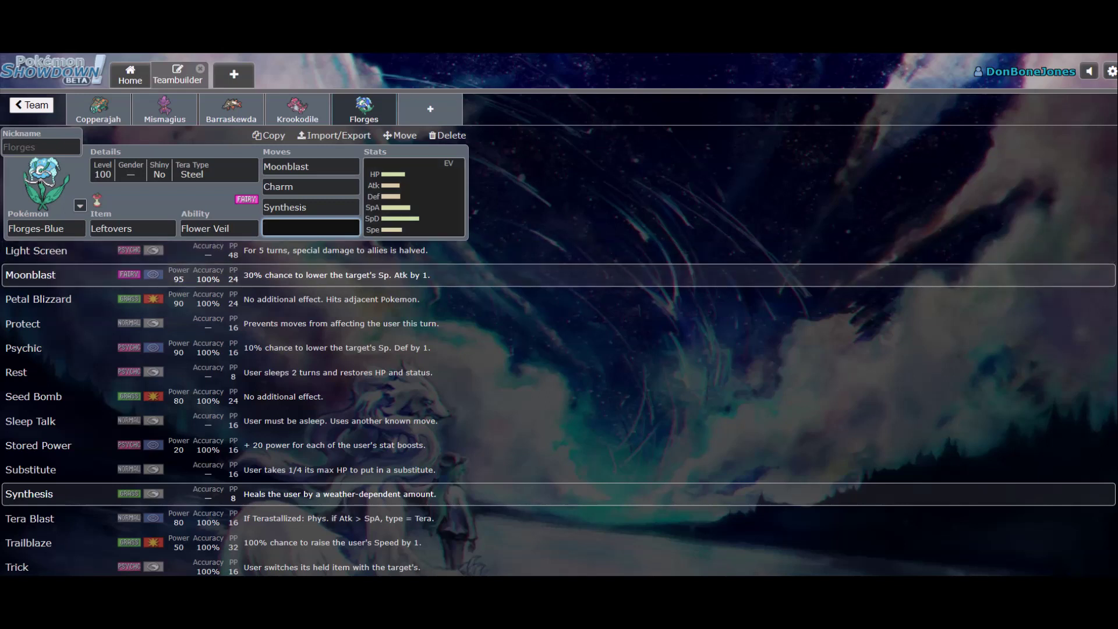
key("Tab")
left_click(311, 227)
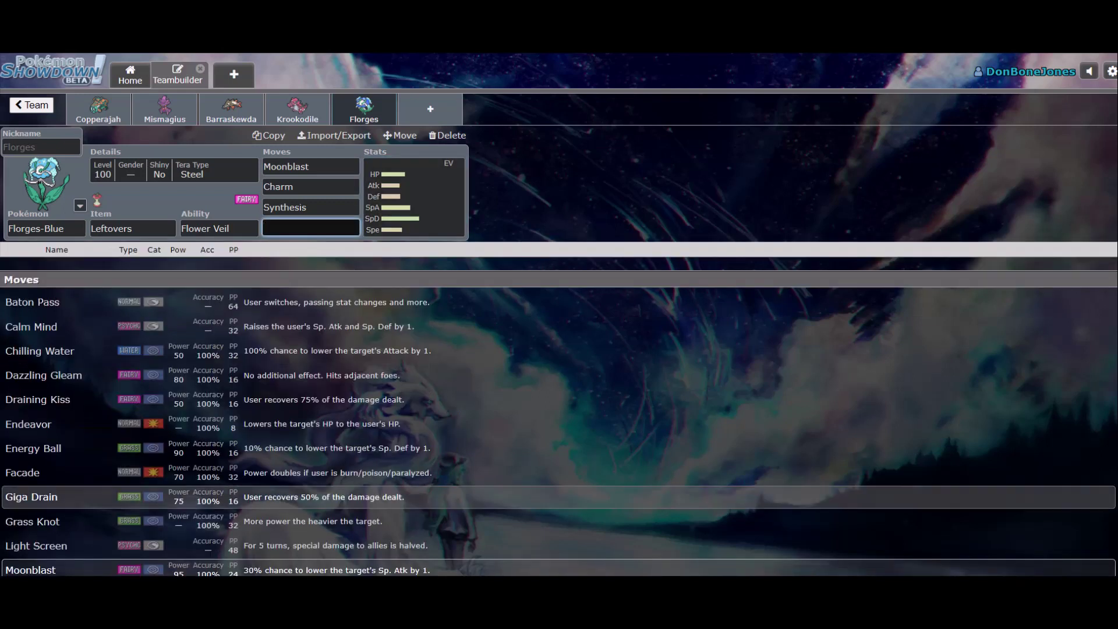
scroll(559, 496, "down", 1)
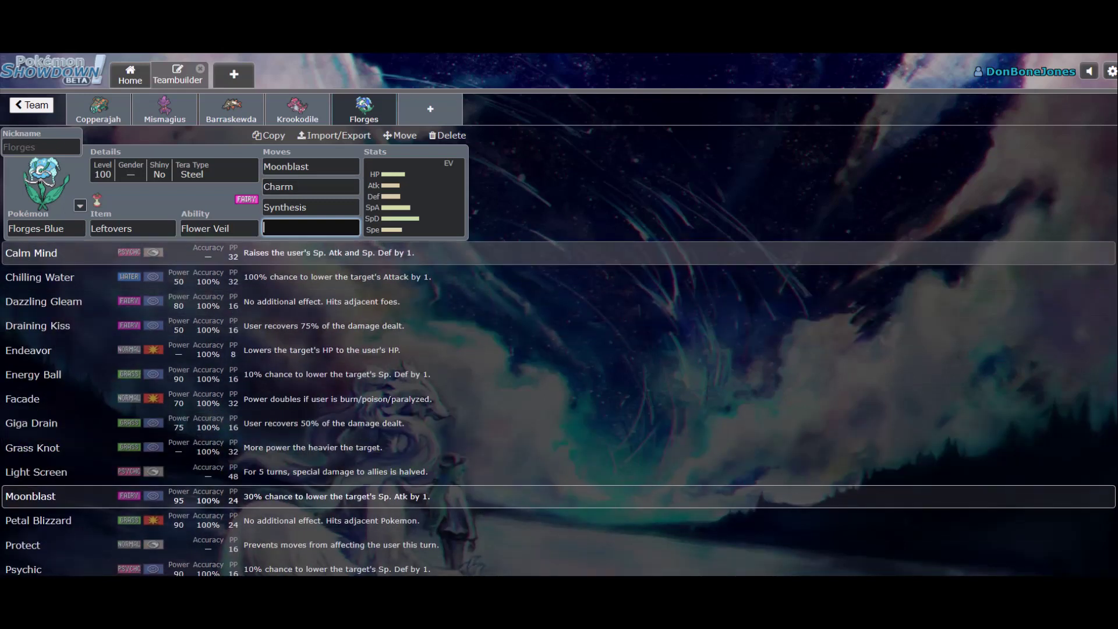
- Keep Charm as move two and set Trick as Florges's fourth move
key("shift+Tab")
key("shift+Tab")
type("d")
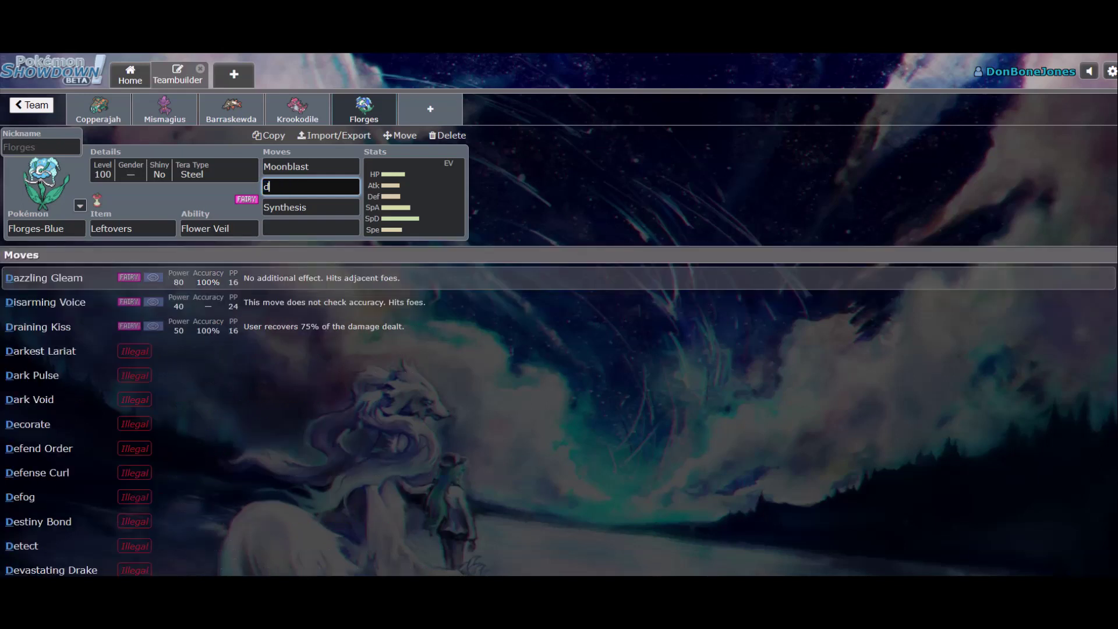
type("char")
key("Return")
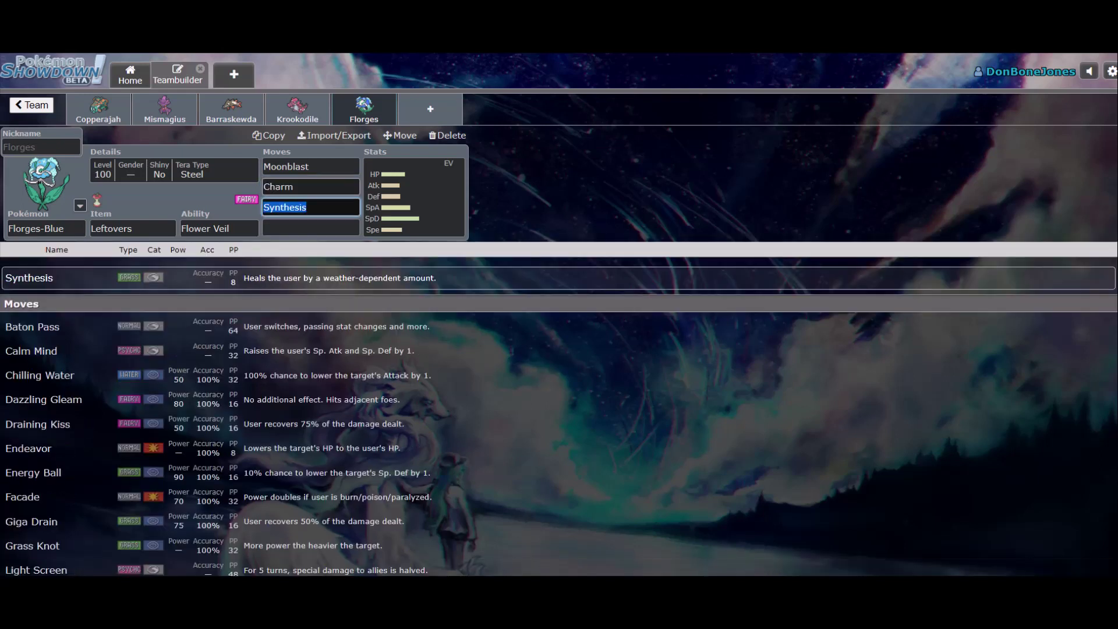
key("Tab")
scroll(559, 448, "down", 10)
scroll(559, 408, "up", 1)
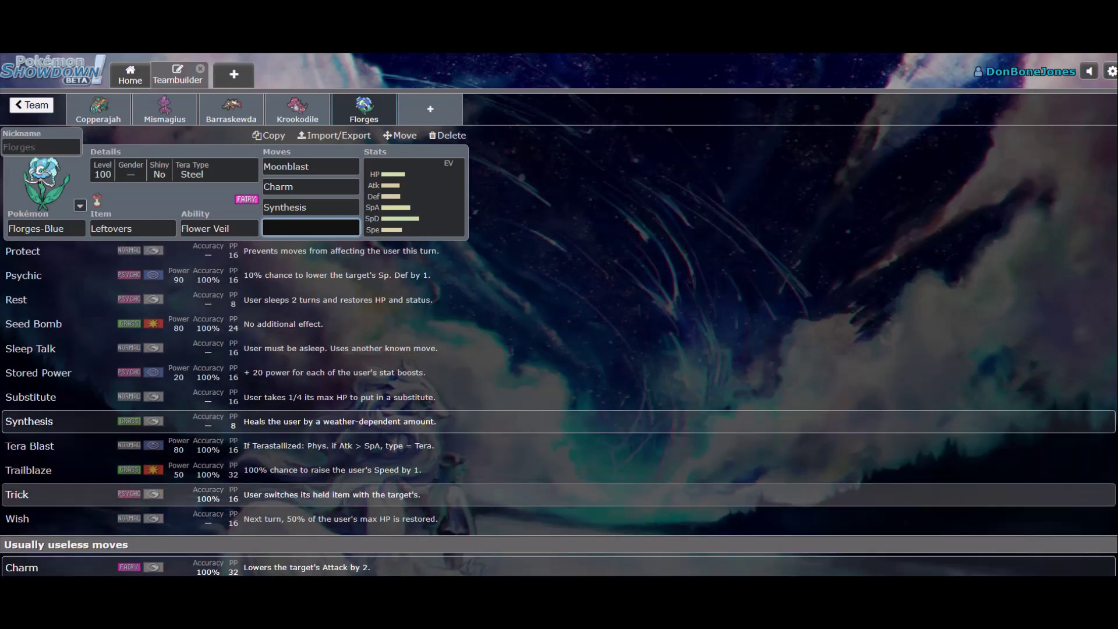
key("Up")
key("Up")
key("Down")
key("Return")
- Replace Florges's Leftovers with a Choice Scarf
left_click(132, 228)
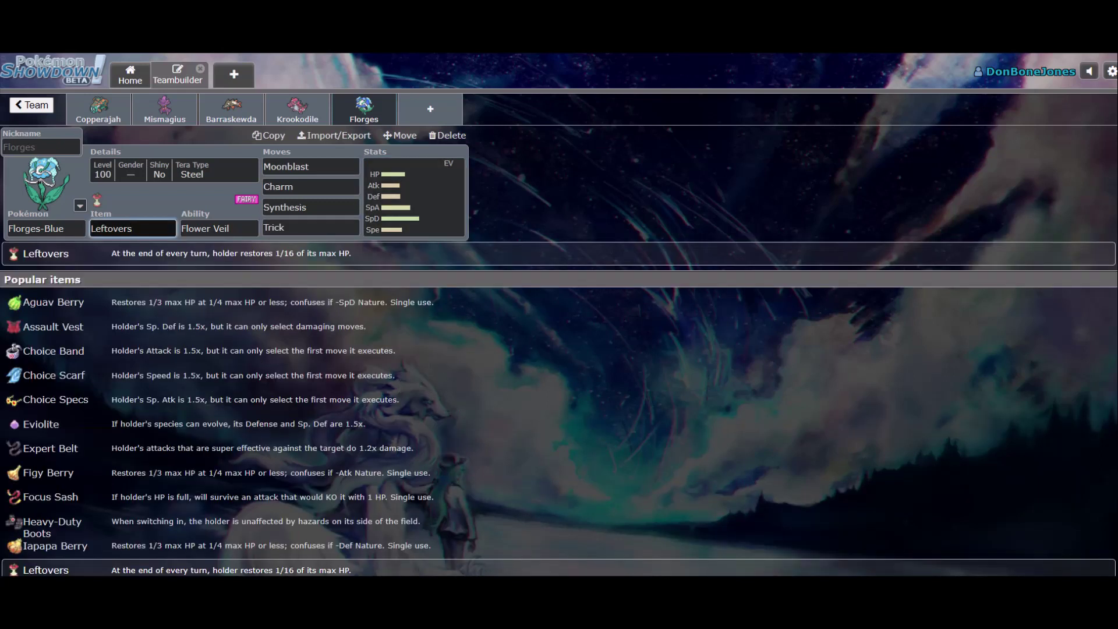
type("chouice")
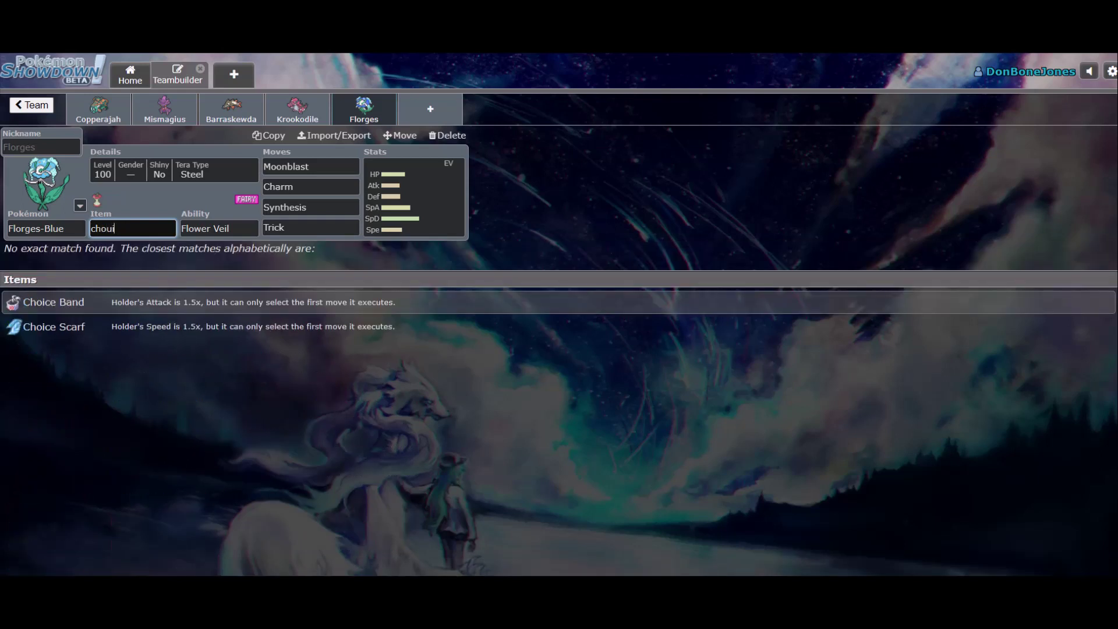
key("BackSpace")
key("BackSpace")
type("ice scarf")
key("Return")
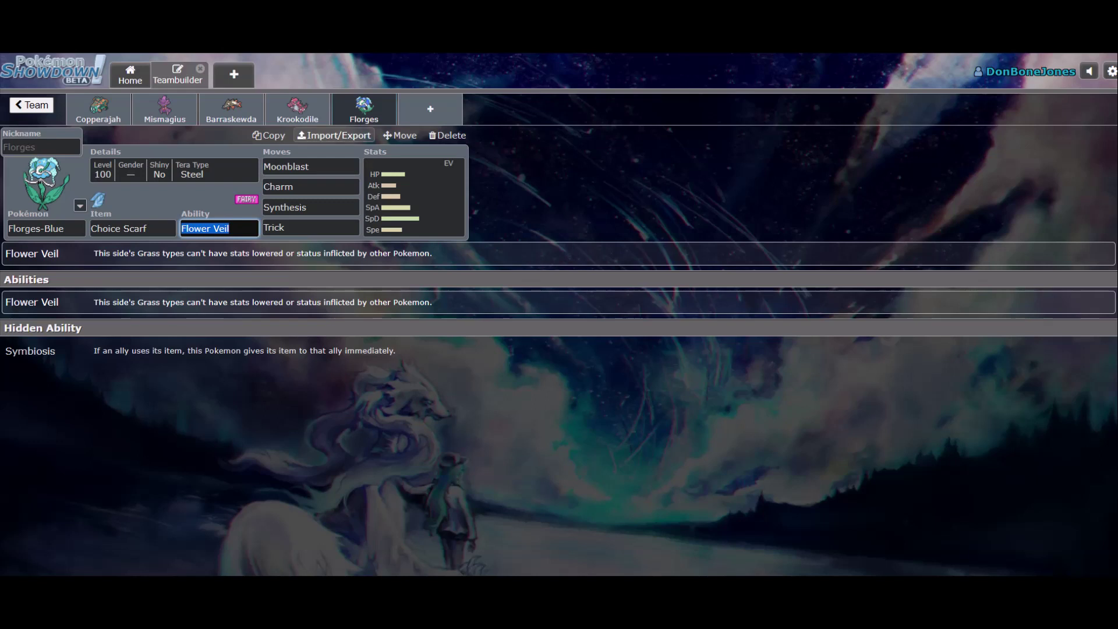
left_click(36, 228)
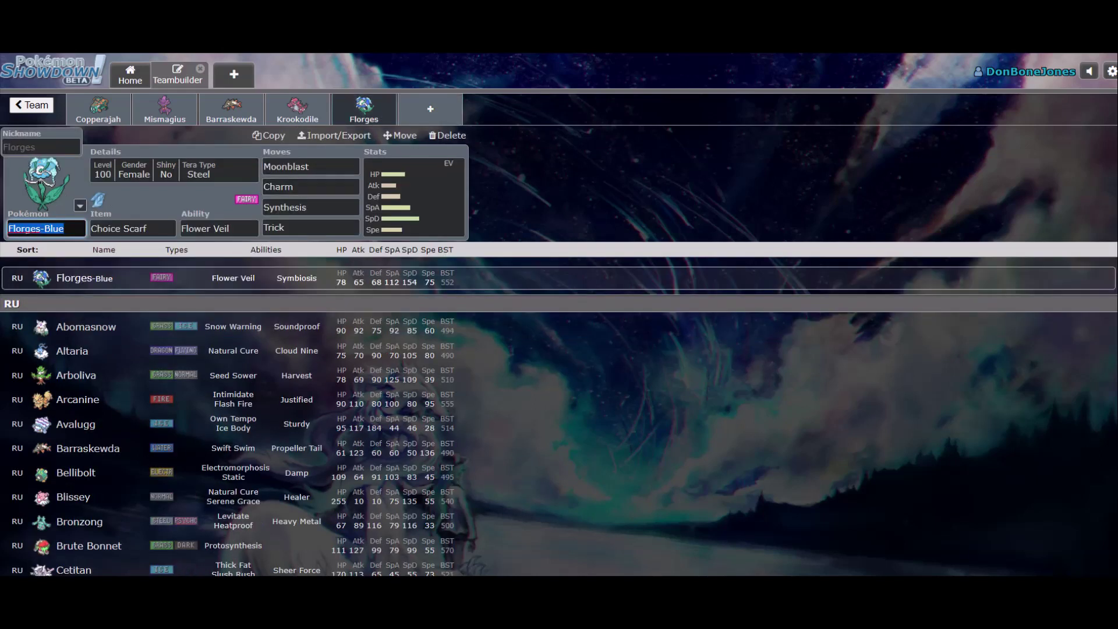
- Clear the species entry and pick Oricorio-Sensu from the RU list as the sixth member
key("BackSpace")
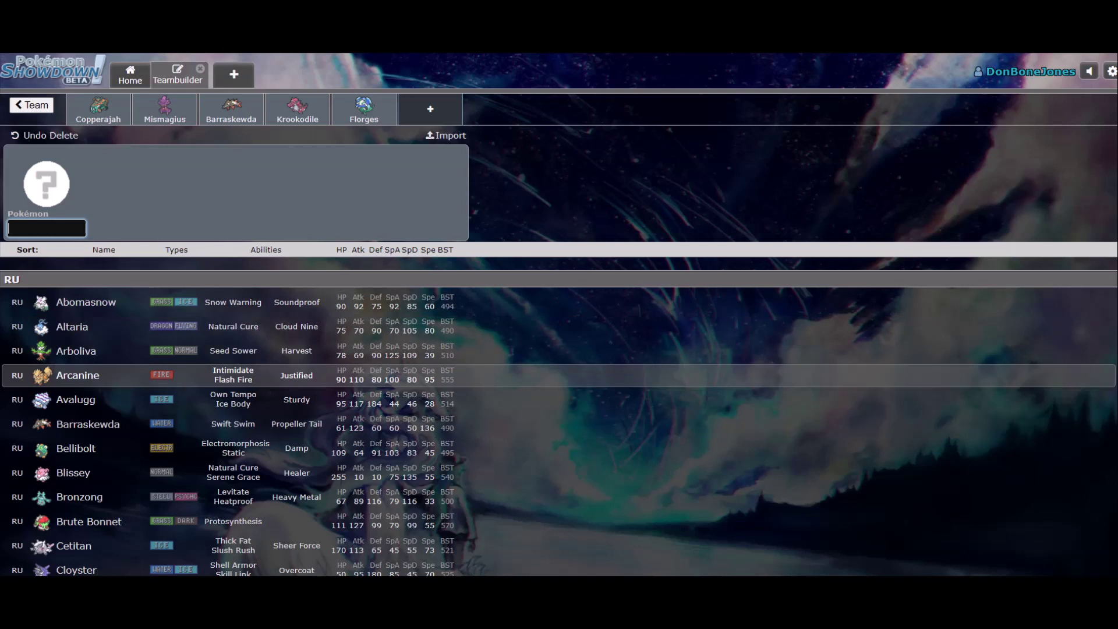
scroll(233, 326, "down", 3)
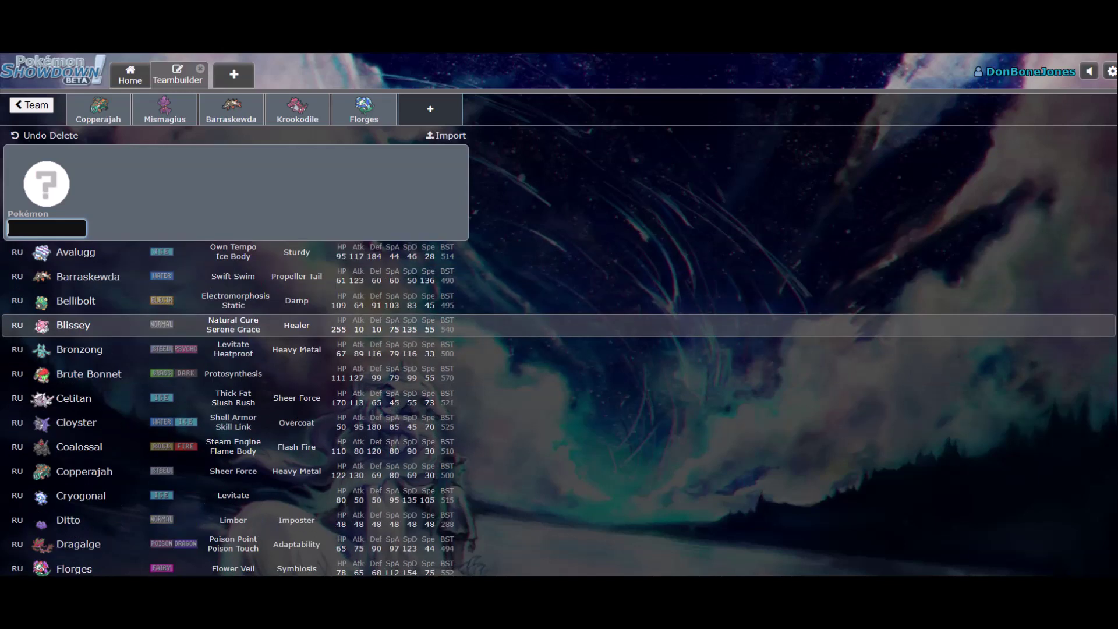
scroll(233, 281, "down", 2)
scroll(233, 408, "down", 2)
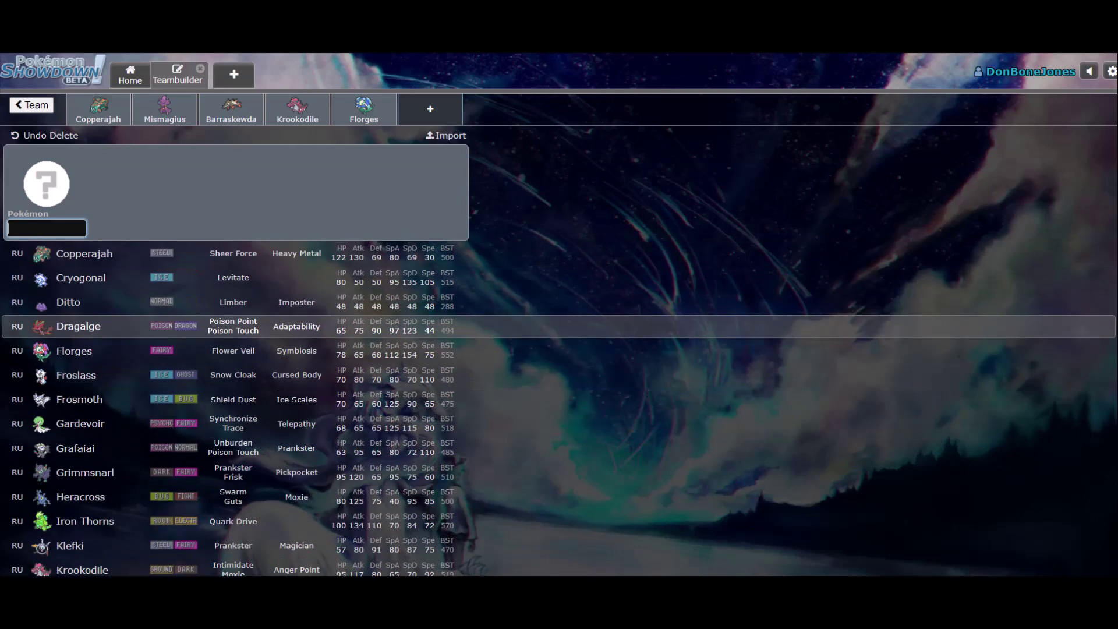
scroll(233, 469, "down", 2)
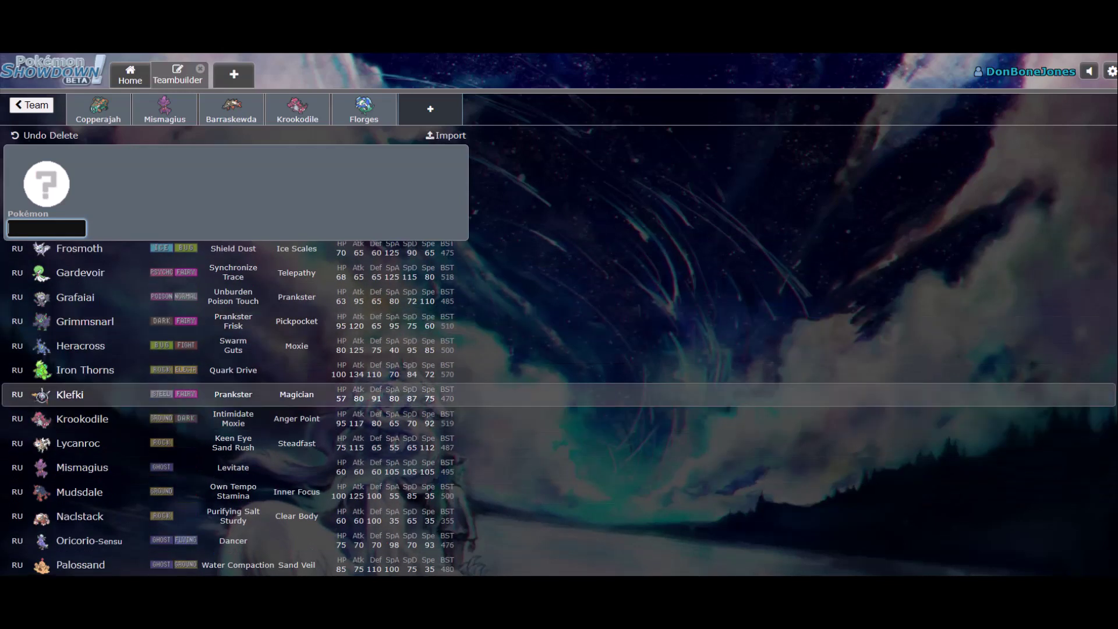
scroll(232, 394, "down", 1)
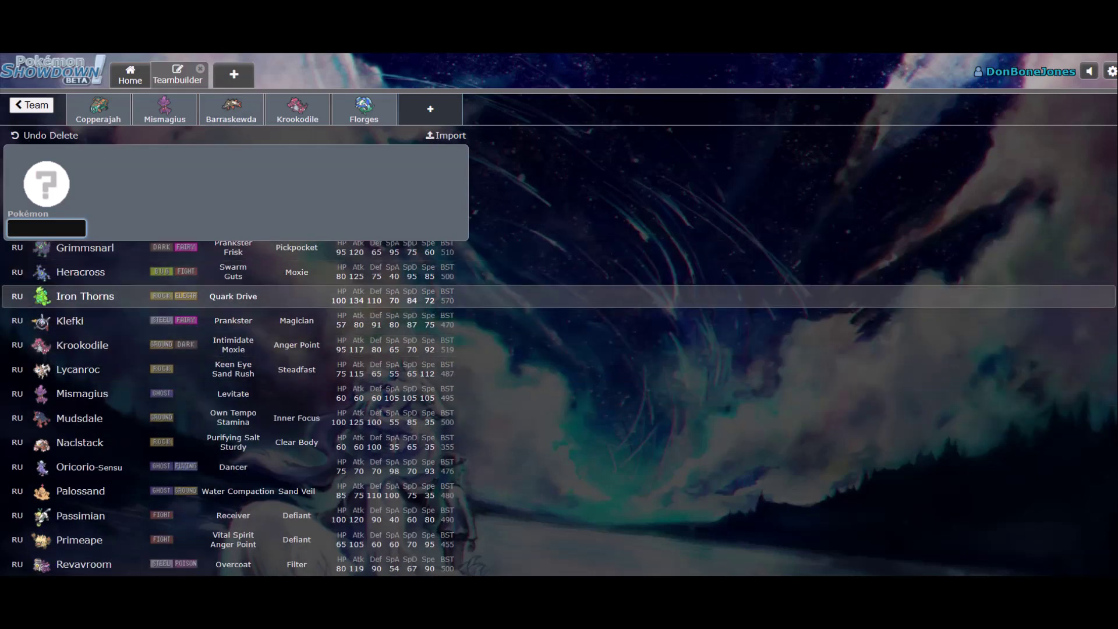
scroll(233, 396, "up", 1)
scroll(233, 396, "up", 2)
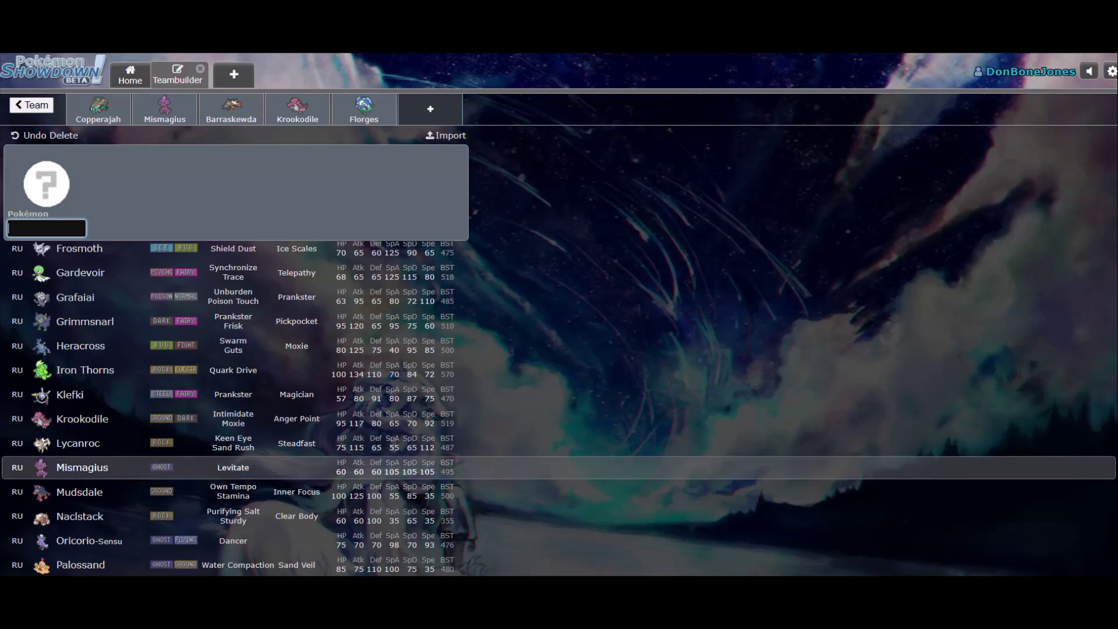
scroll(233, 407, "down", 10)
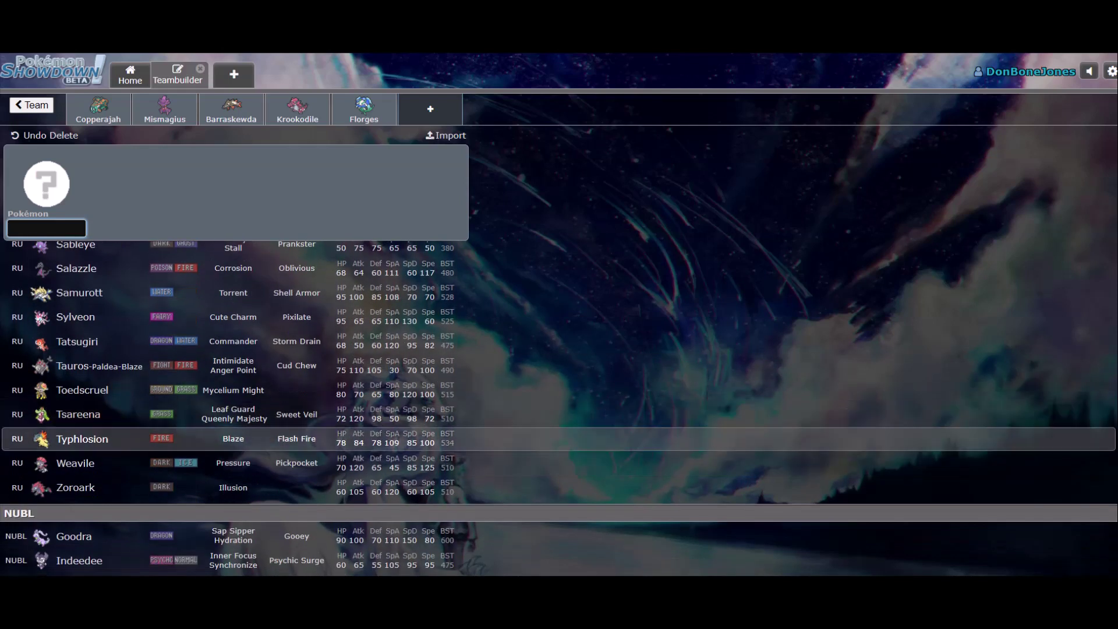
scroll(233, 378, "up", 3)
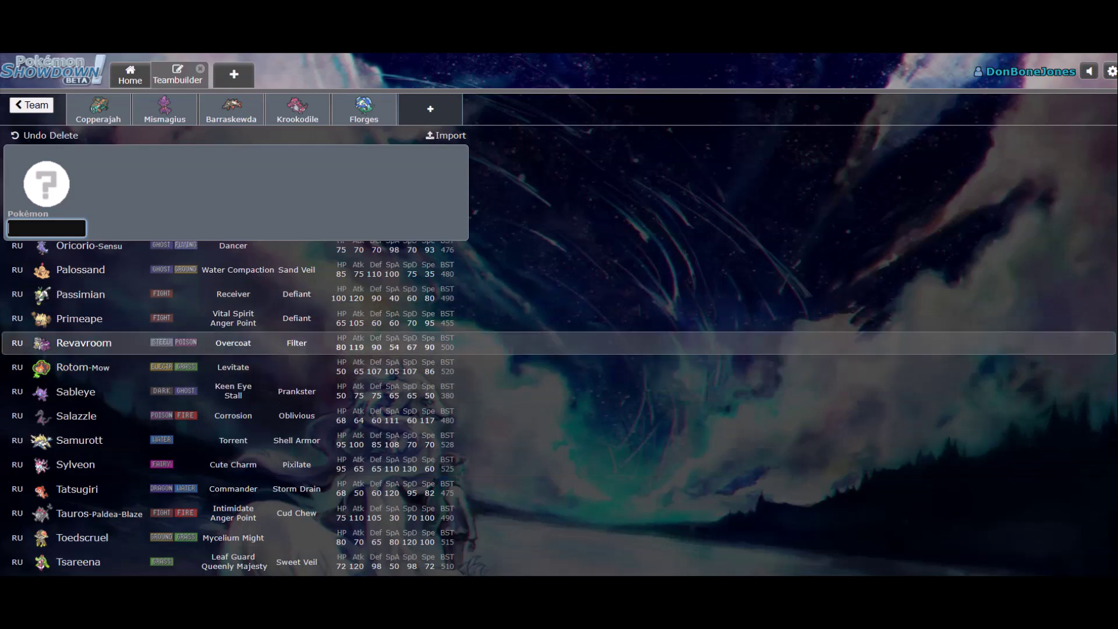
scroll(233, 443, "up", 4)
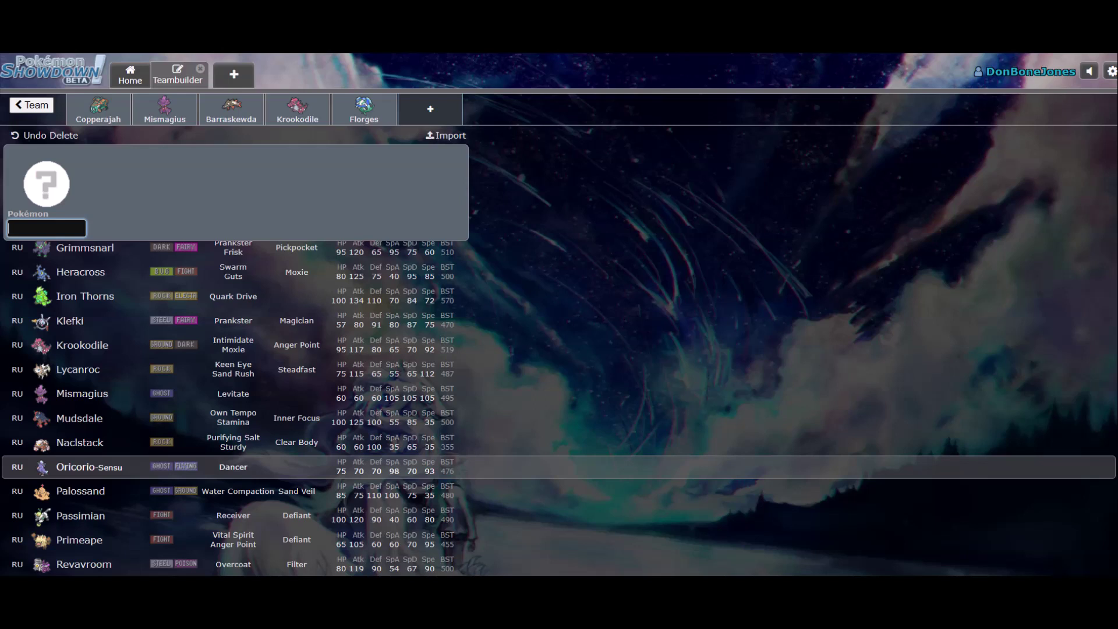
left_click(233, 466)
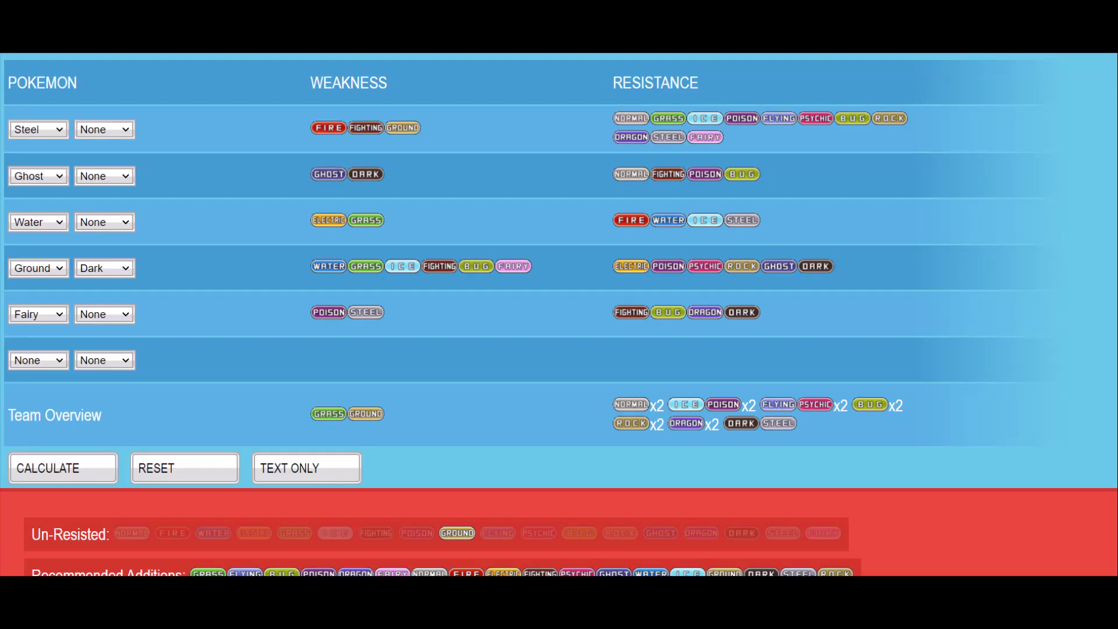
- Set the weakness calculator's sixth row to Ghost / Flying and recalculate the team's weaknesses
left_click(38, 360)
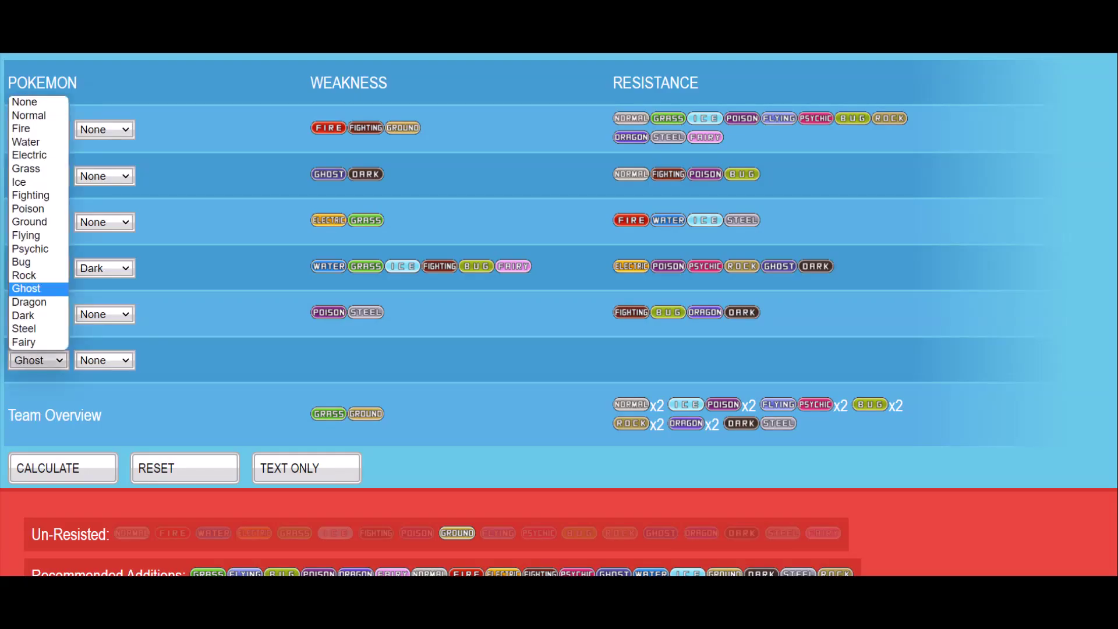
left_click(25, 288)
left_click(104, 359)
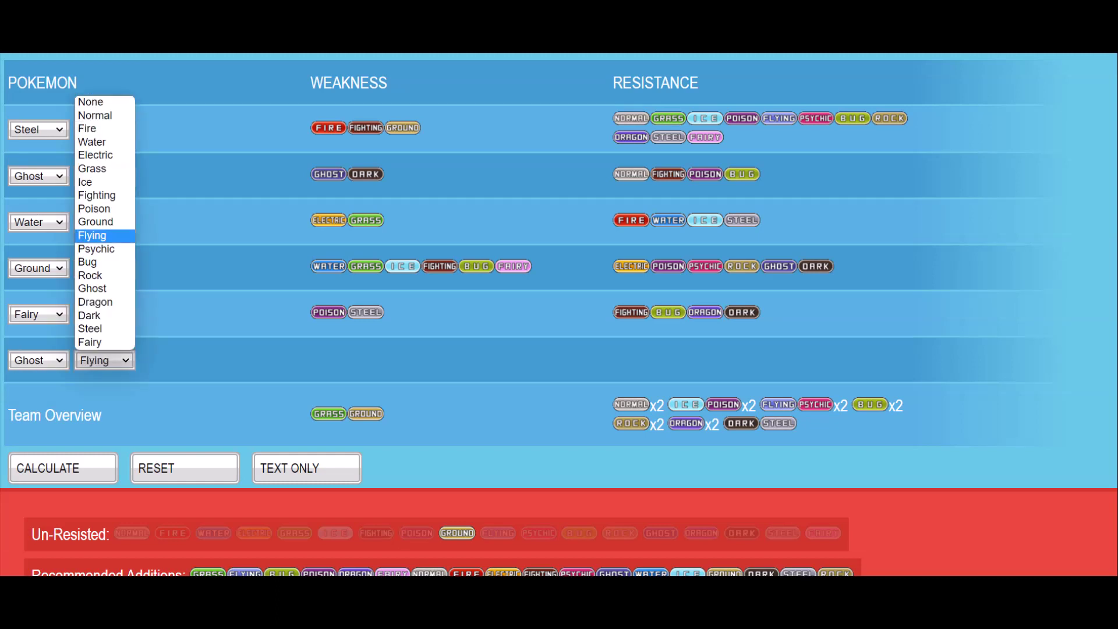
left_click(93, 236)
left_click(63, 468)
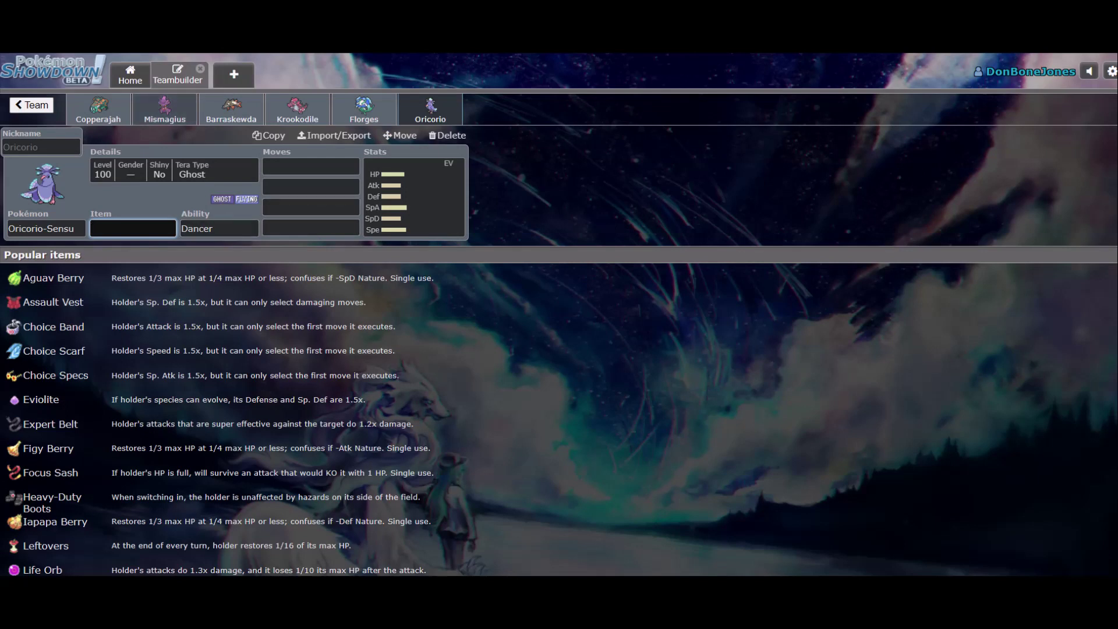
- Give Oricorio-Sensu Heavy-Duty Boots as its item, keeping Dancer as its ability
type("hevy")
type("avy")
key("Down")
key("Return")
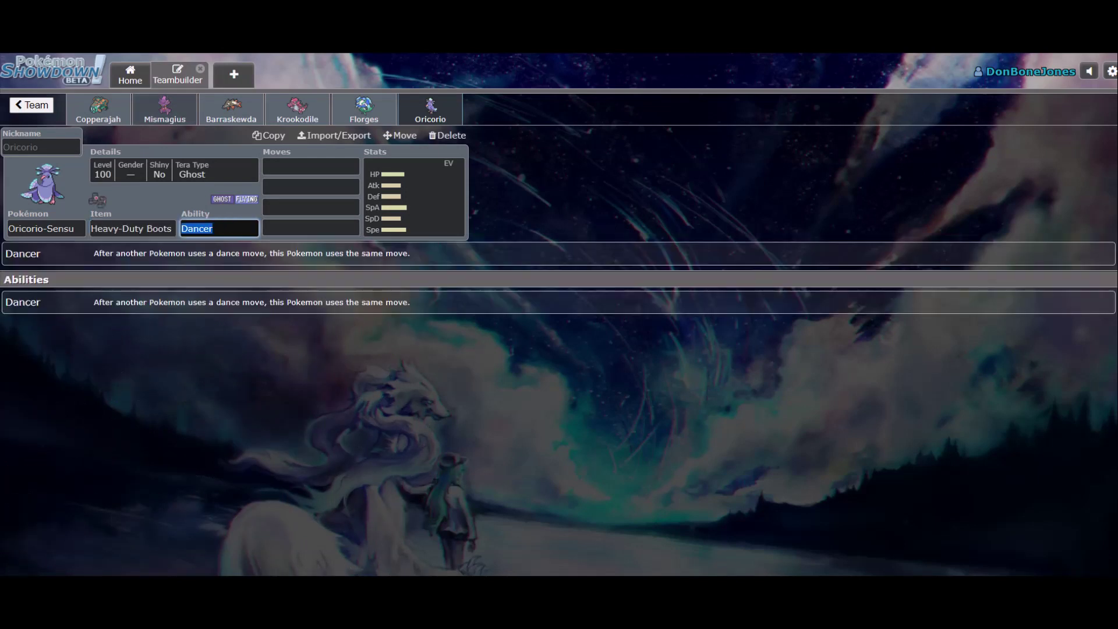
- Bring up the Pokémon species list and scroll through it
left_click(40, 228)
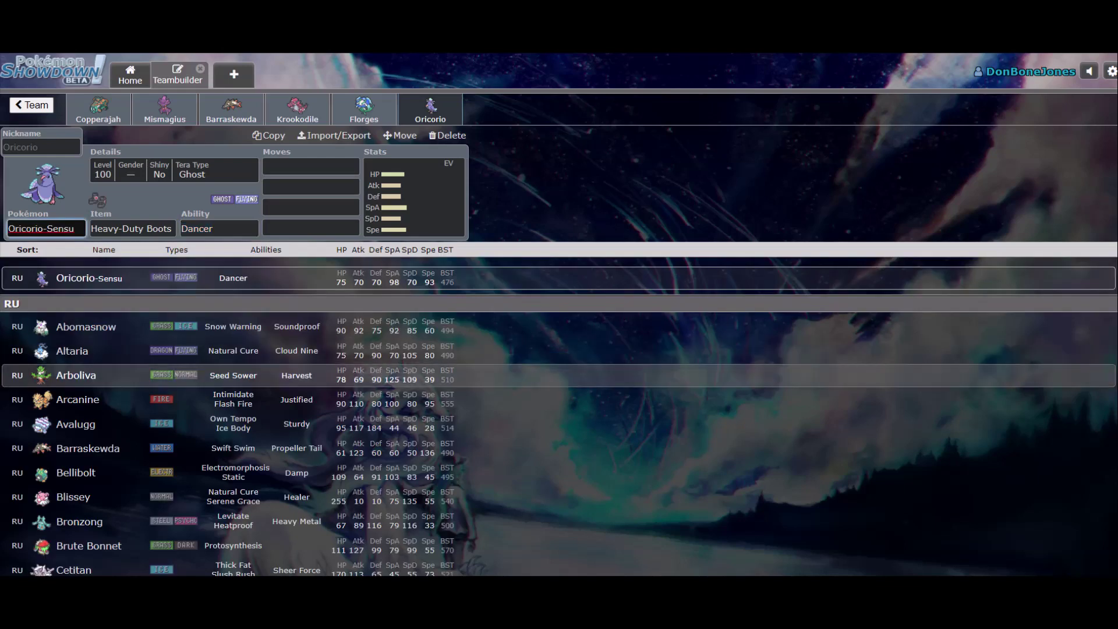
scroll(559, 407, "down", 8)
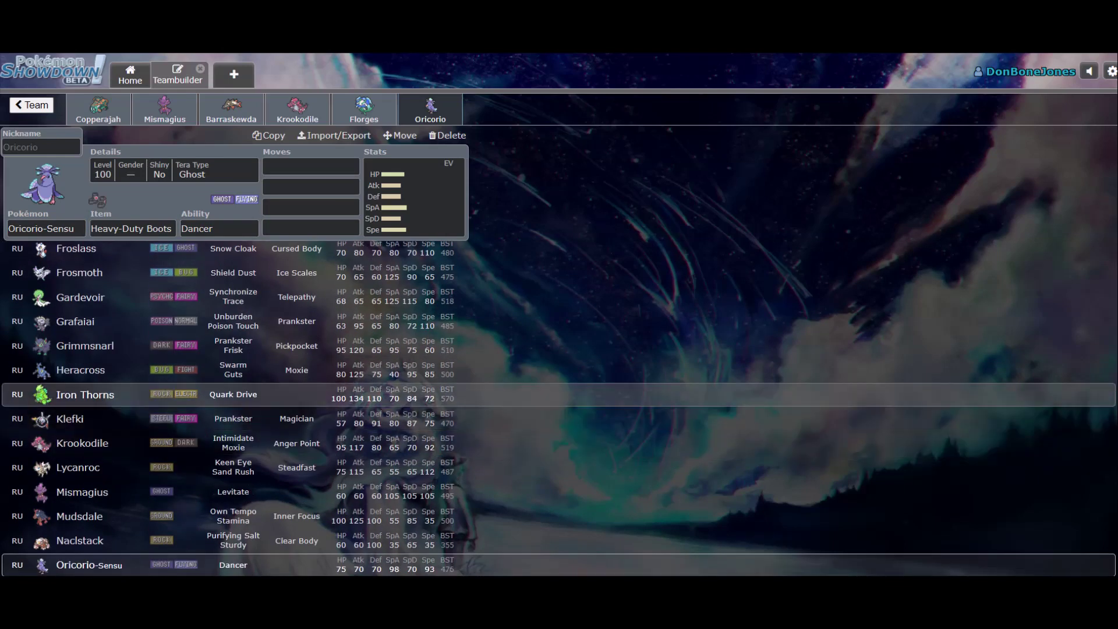
scroll(559, 408, "down", 5)
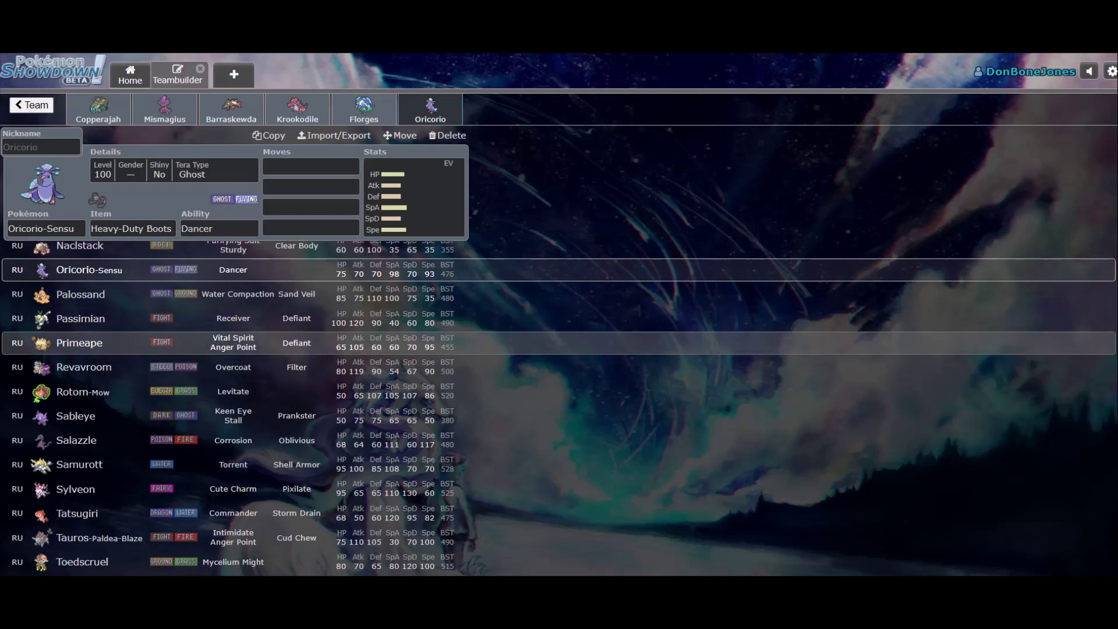
scroll(559, 408, "down", 3)
scroll(559, 408, "up", 10)
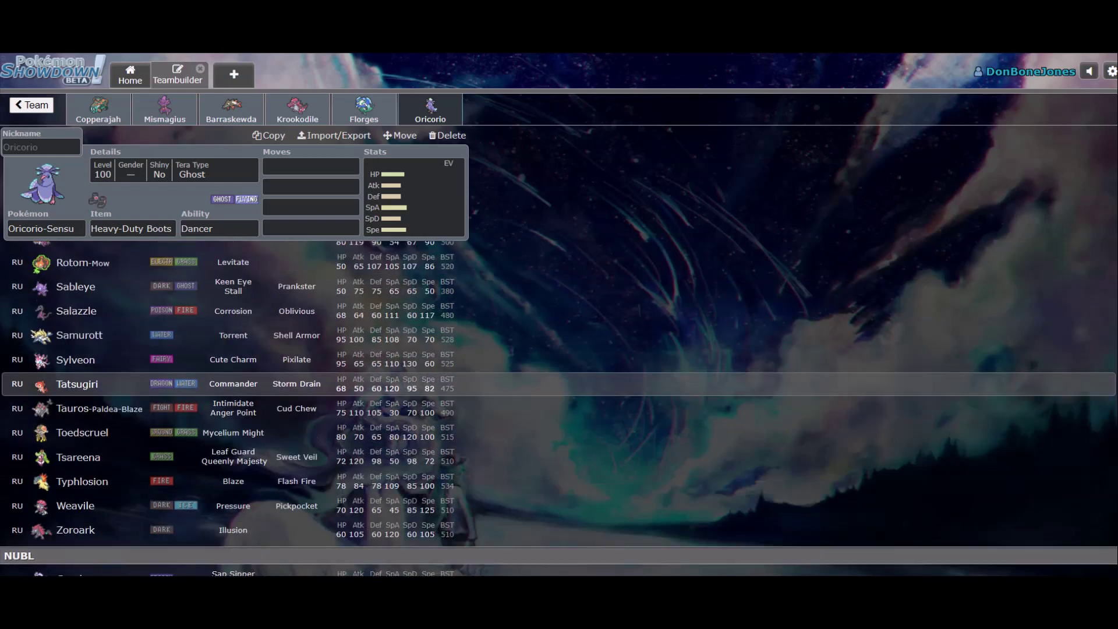
scroll(559, 408, "up", 6)
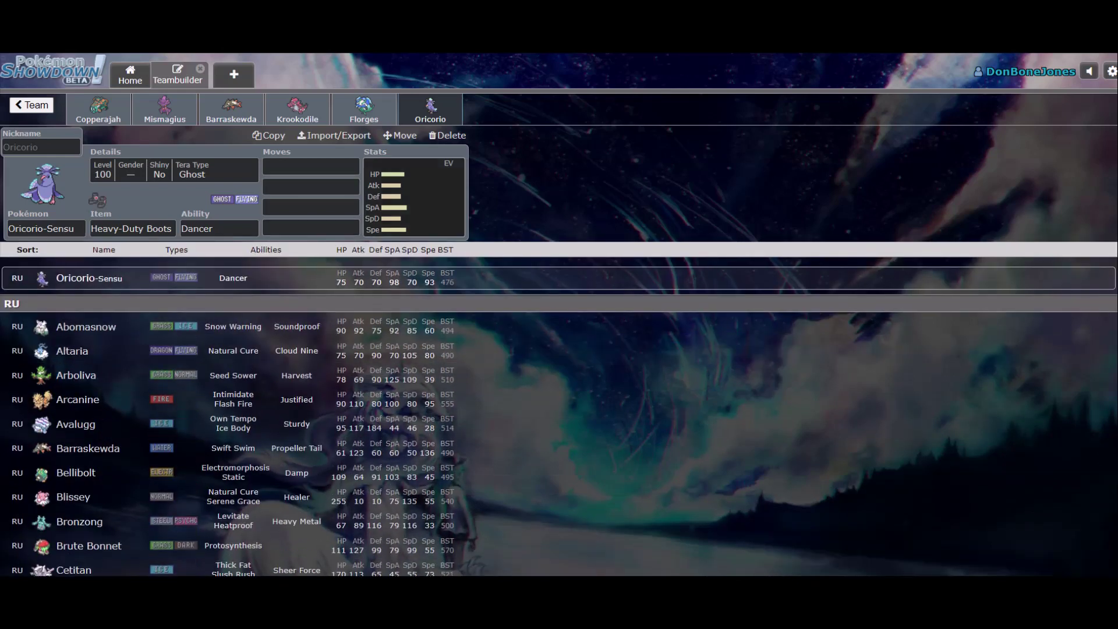
- Fill Oricorio-Sensu's move slots with Revelation Dance, Defog and Roost
left_click(311, 167)
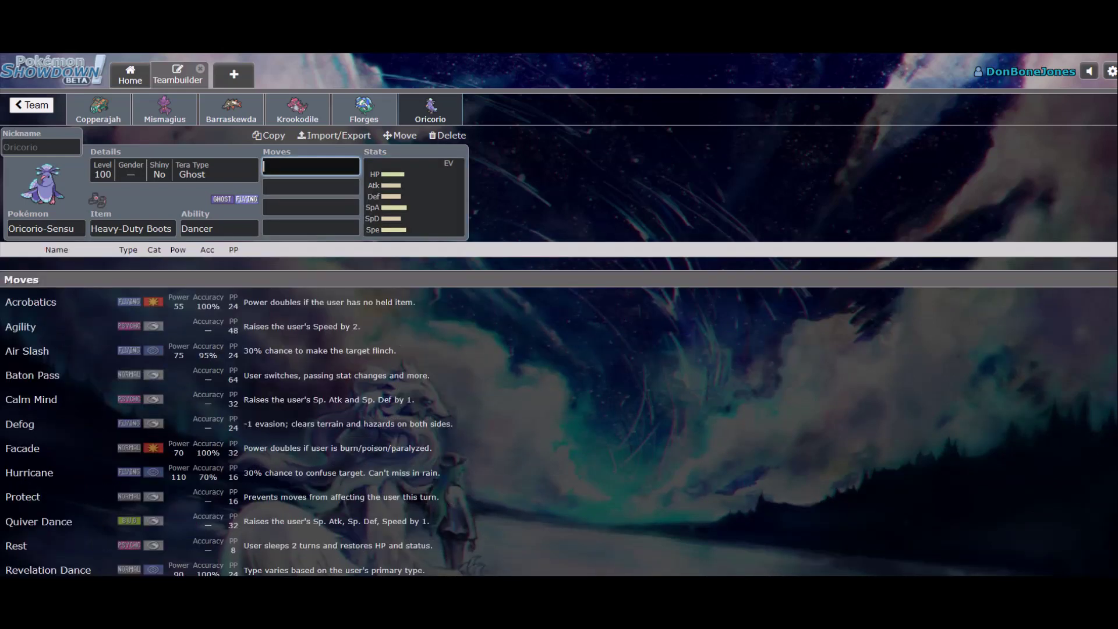
type("revel")
key("Return")
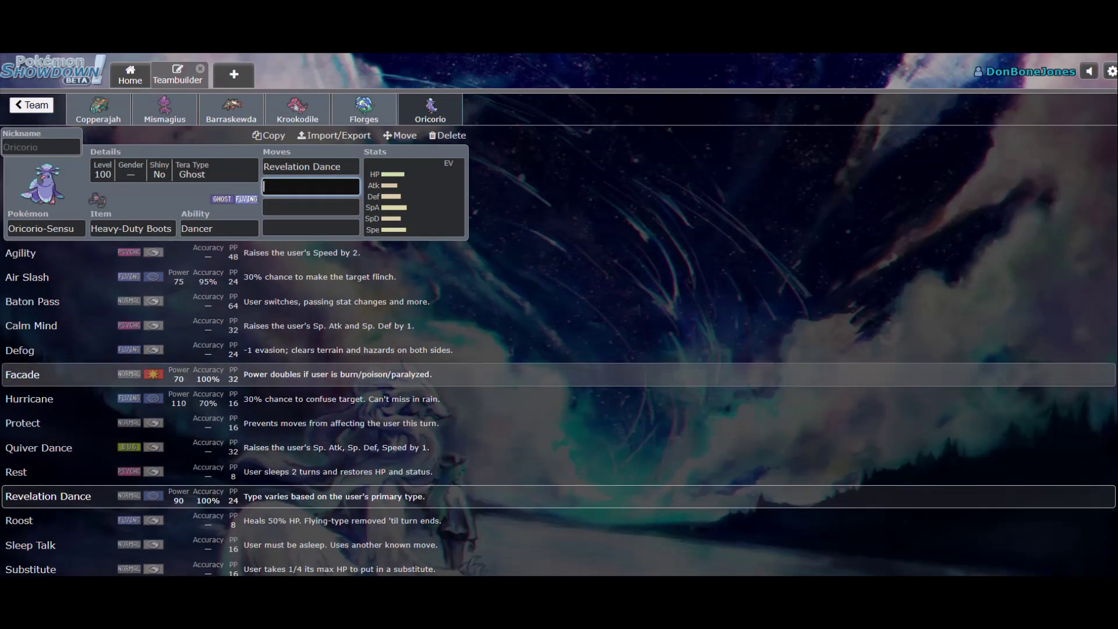
left_click(310, 227)
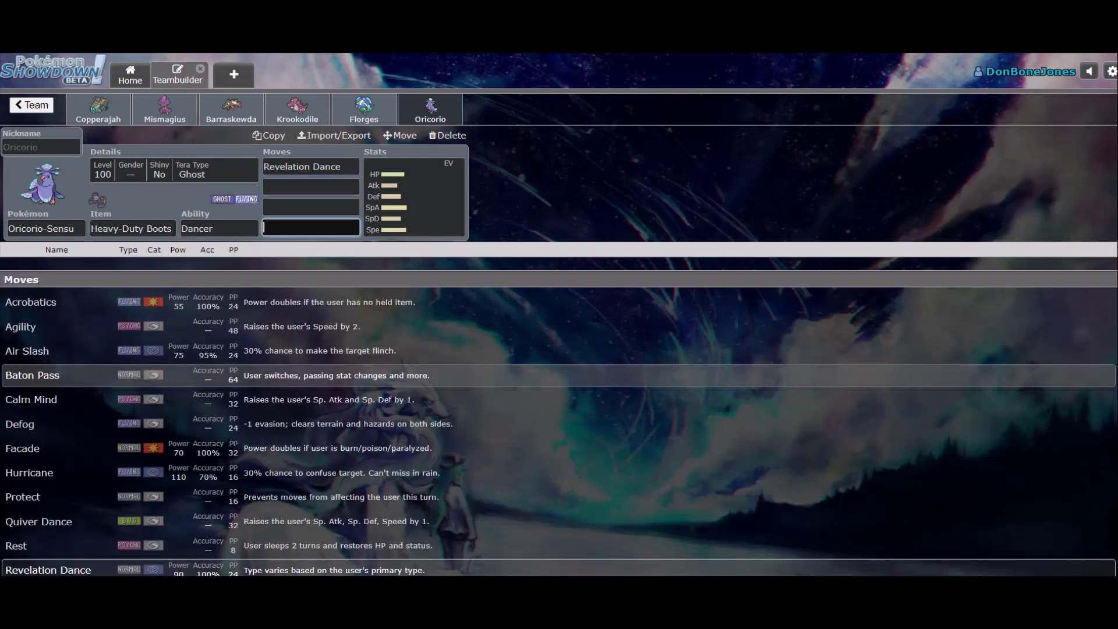
left_click(310, 206)
type("defog")
key("Return")
type("roost")
key("Return")
- Add U-turn from the move list as Oricorio-Sensu's second move
left_click(310, 186)
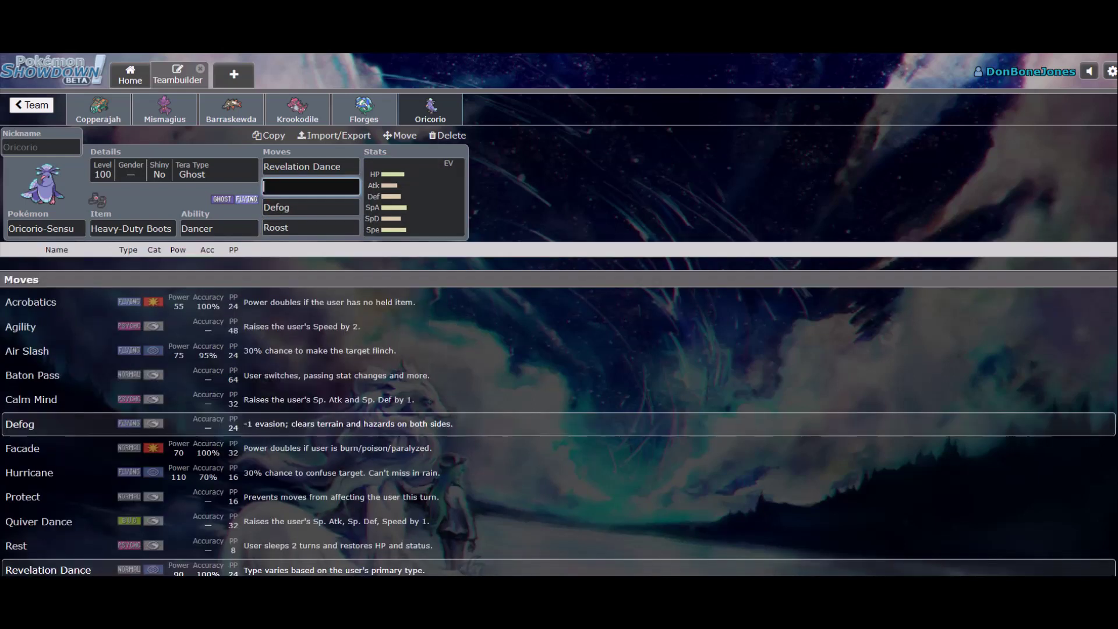
scroll(559, 378, "down", 5)
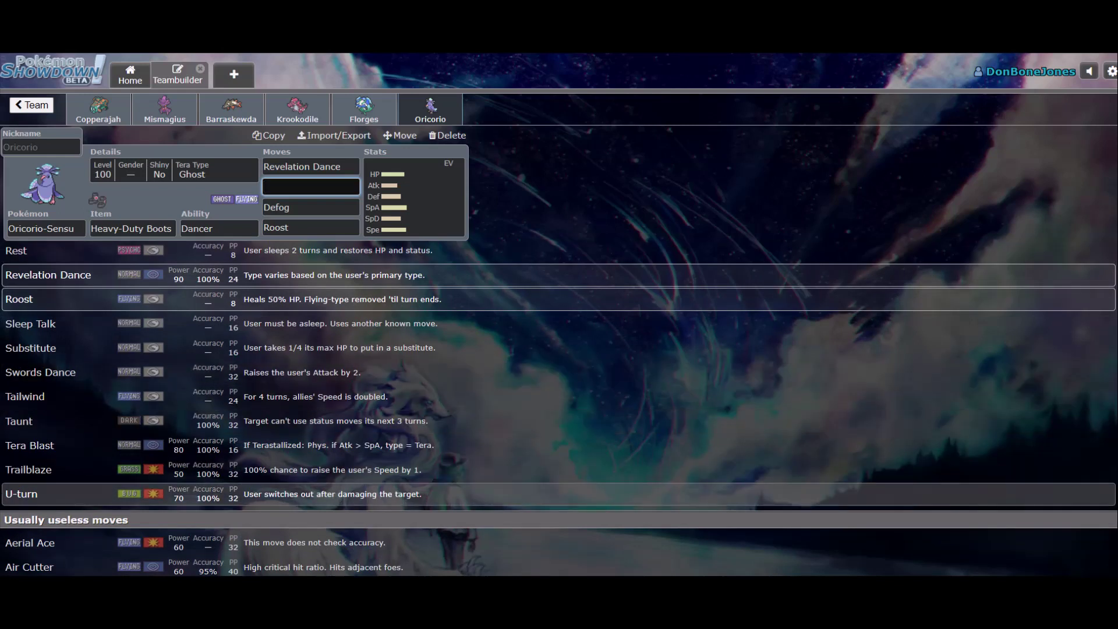
scroll(559, 494, "up", 1)
scroll(559, 494, "down", 1)
left_click(559, 494)
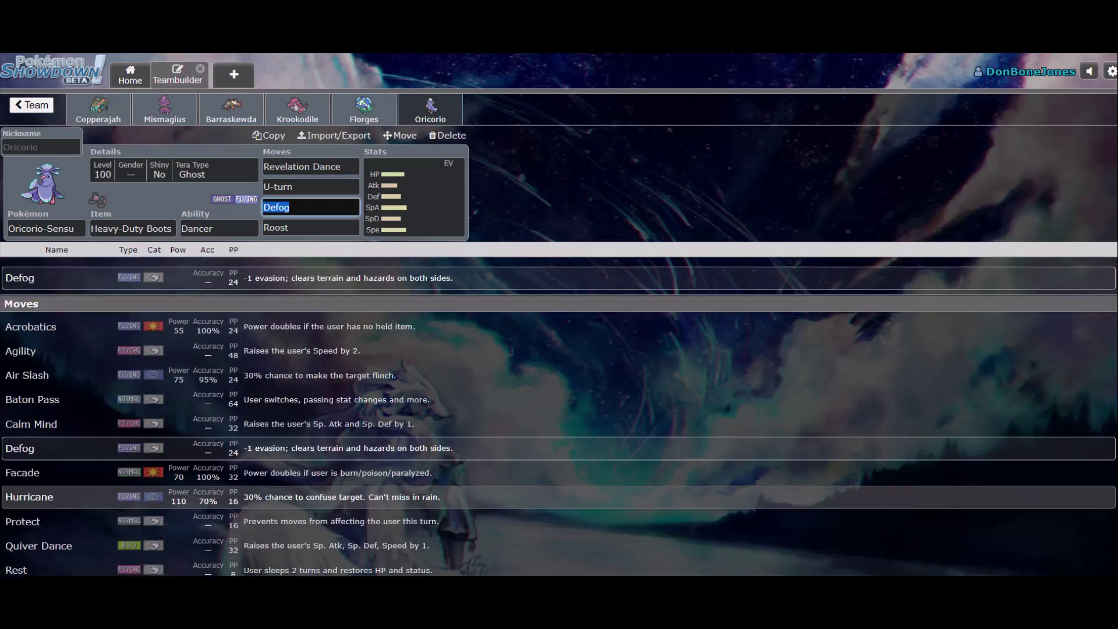
scroll(559, 407, "down", 3)
scroll(559, 408, "up", 3)
scroll(559, 408, "down", 5)
scroll(559, 408, "up", 5)
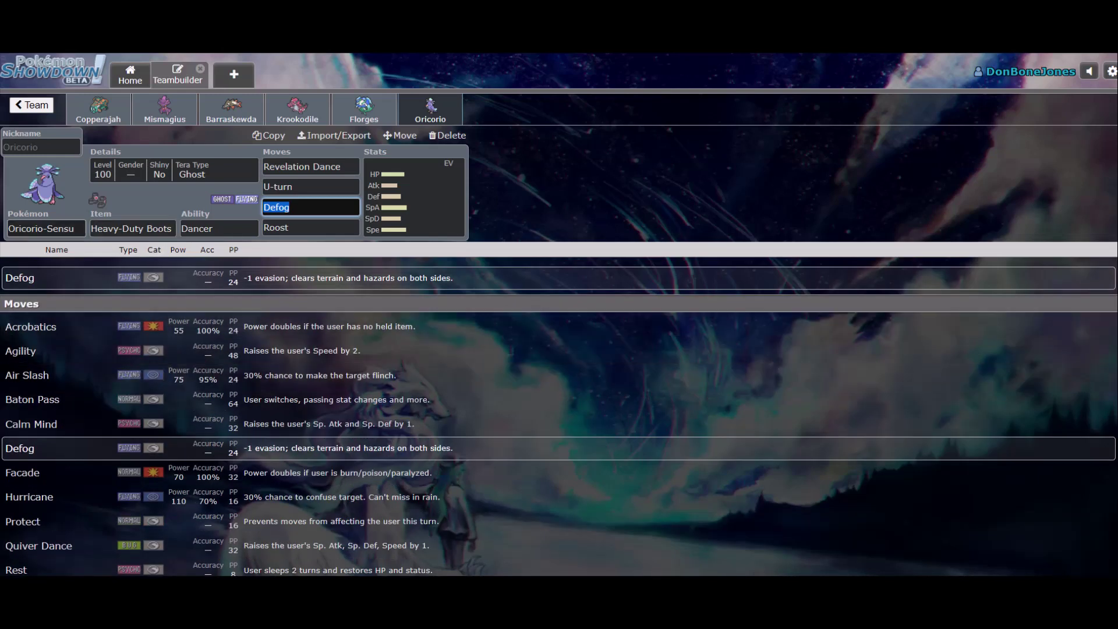
- Glance at Florges' and Krookodile's sets from the team tabs
left_click(46, 228)
left_click(364, 109)
left_click(430, 109)
left_click(297, 109)
- Compare the sets of Copperajah, Mismagius, Barraskewda, Florges and Oricorio-Sensu, including Oricorio's EV spread
left_click(431, 109)
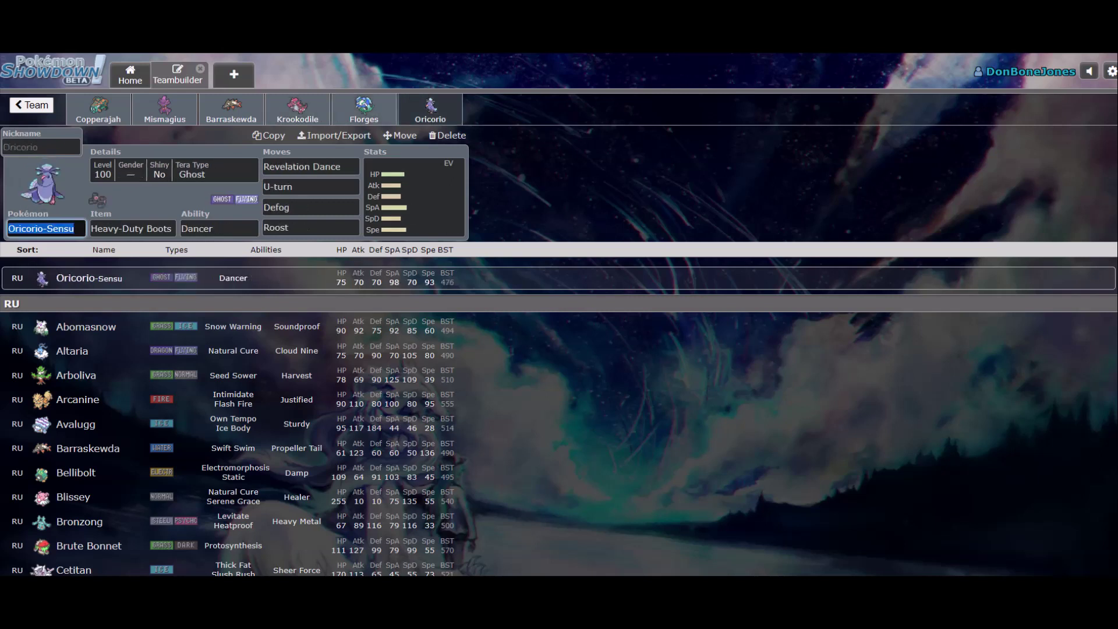
left_click(98, 110)
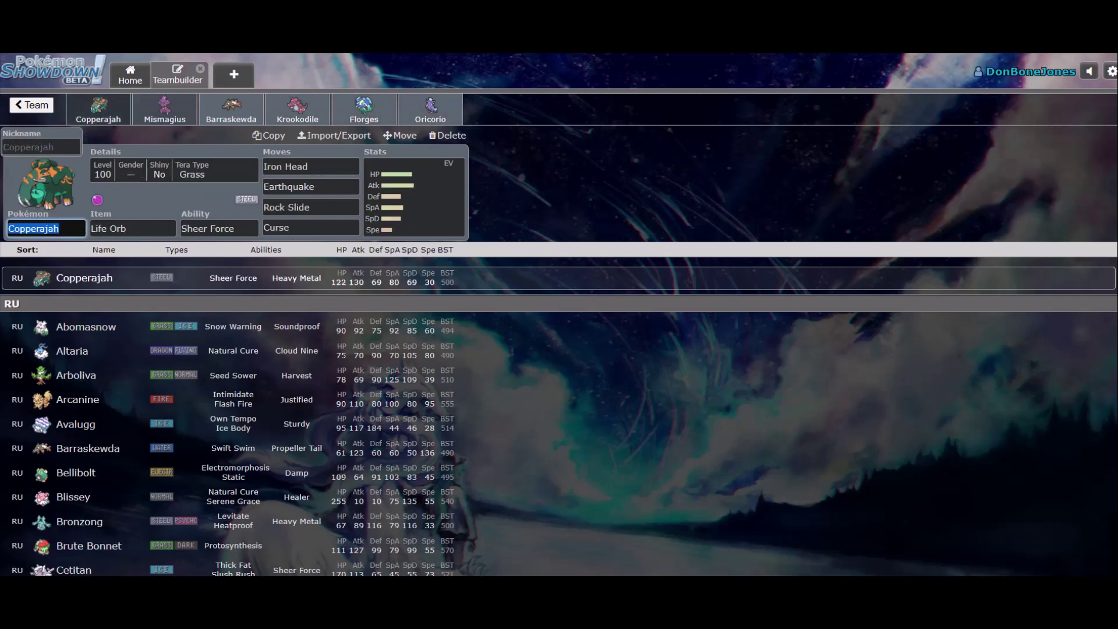
left_click(231, 109)
left_click(165, 109)
left_click(98, 110)
left_click(165, 109)
left_click(231, 109)
left_click(98, 110)
left_click(232, 109)
left_click(430, 109)
left_click(414, 198)
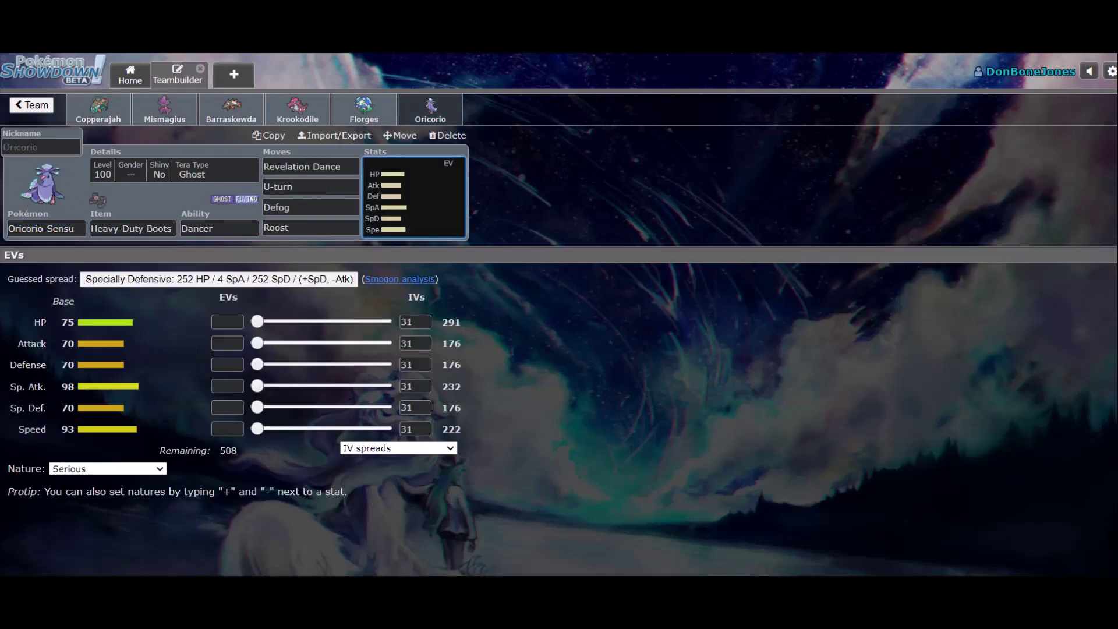
left_click(231, 109)
left_click(165, 110)
left_click(98, 109)
left_click(364, 110)
left_click(430, 110)
- Test Krookodile's HP/Defense EV sliders, keeping 252 HP / 16 Def, then view Oricorio-Sensu's details
left_click(298, 109)
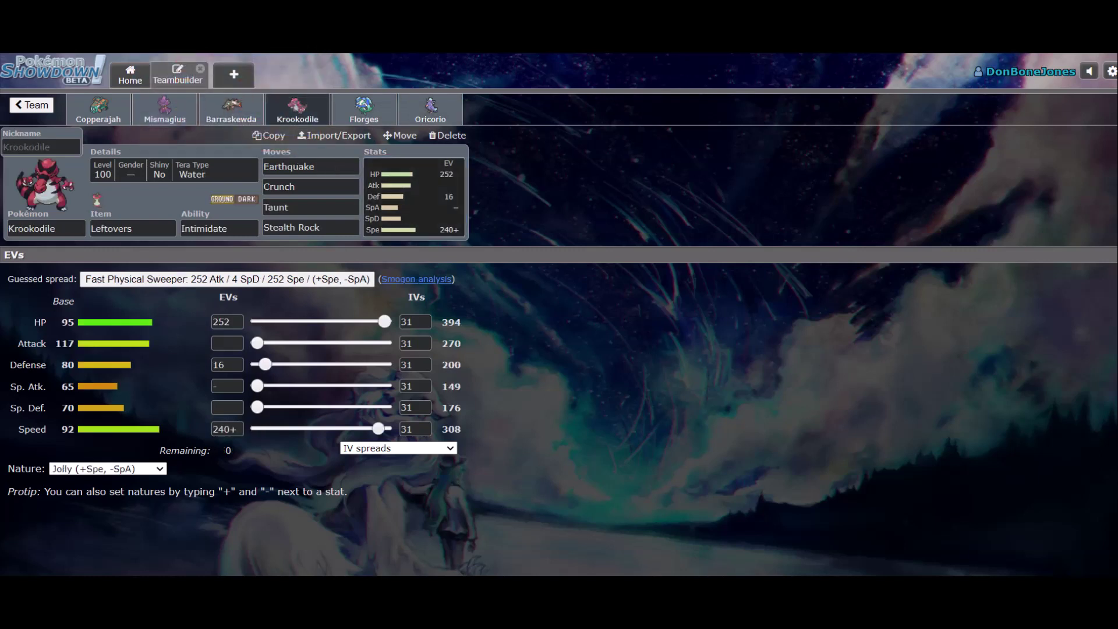
left_click(430, 110)
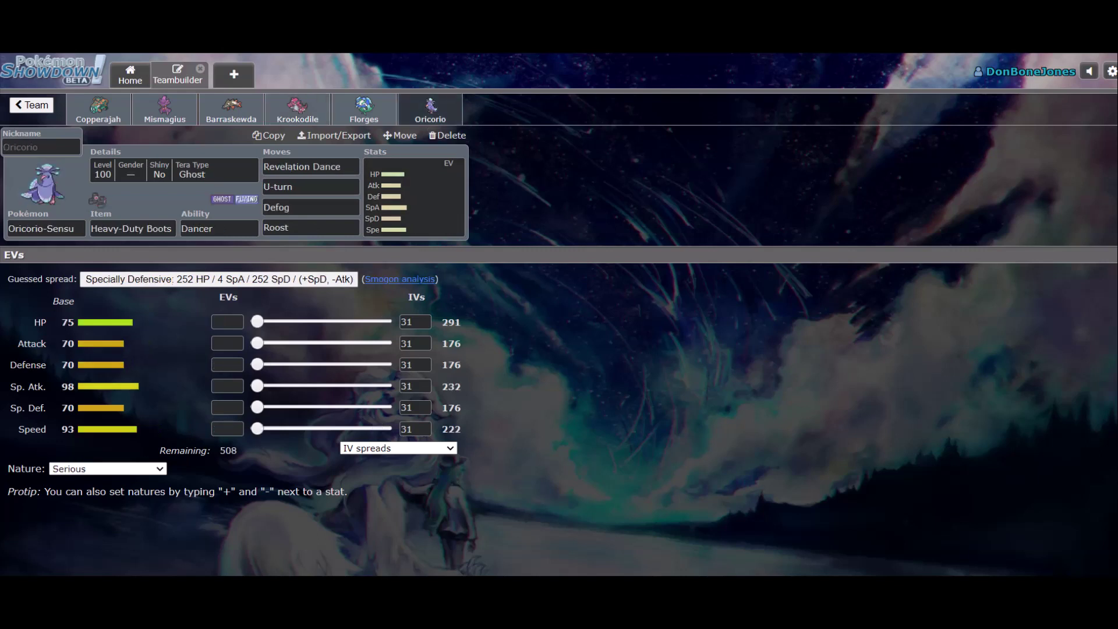
left_click(298, 109)
left_click_drag(385, 322, 257, 322)
left_click_drag(265, 364, 384, 365)
left_click_drag(256, 322, 264, 321)
left_click_drag(385, 365, 257, 364)
left_click_drag(265, 322, 261, 321)
mouse_move(257, 364)
left_mouse_down()
mouse_move(385, 365)
mouse_move(257, 365)
left_mouse_up()
left_click_drag(261, 322, 384, 322)
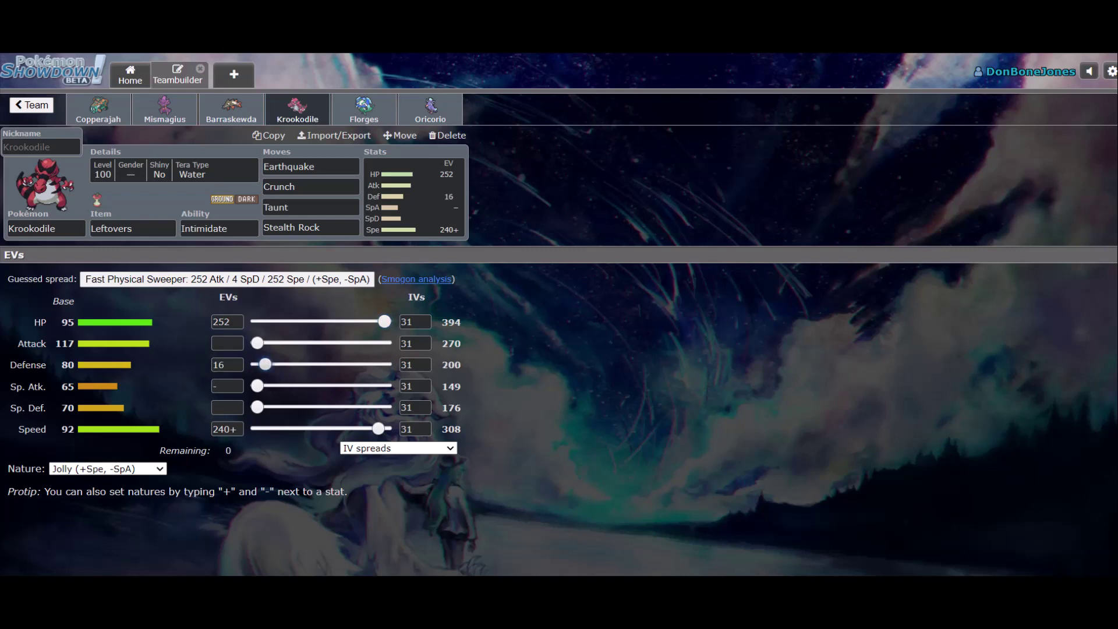
left_click(430, 110)
left_click(134, 170)
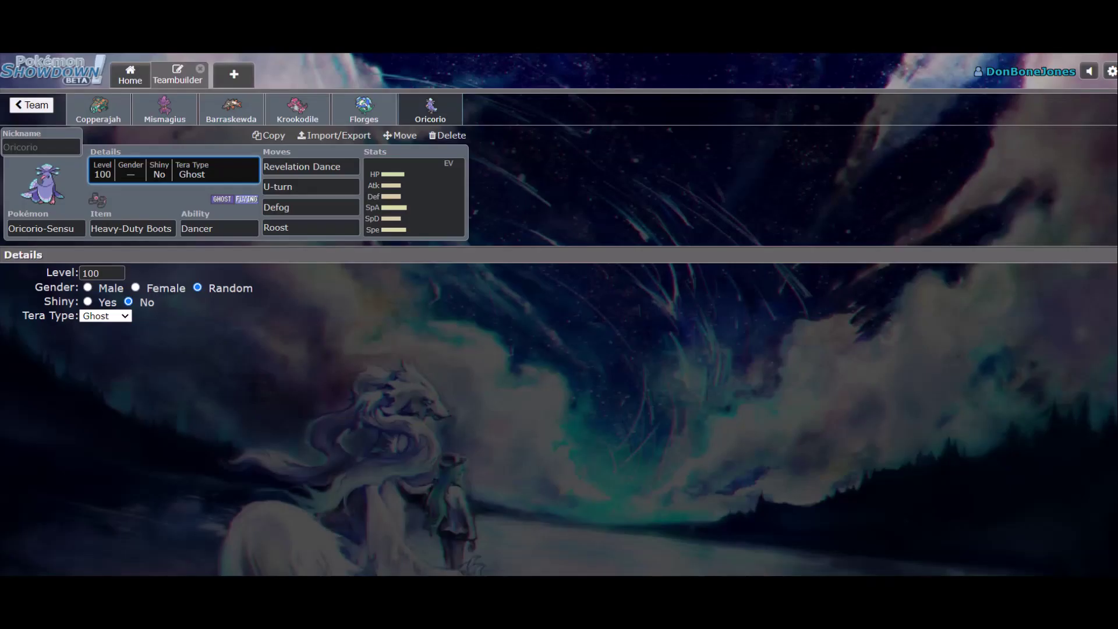
- Change Oricorio-Sensu's Tera Type from Ghost to Dark
left_click(106, 315)
left_click(93, 410)
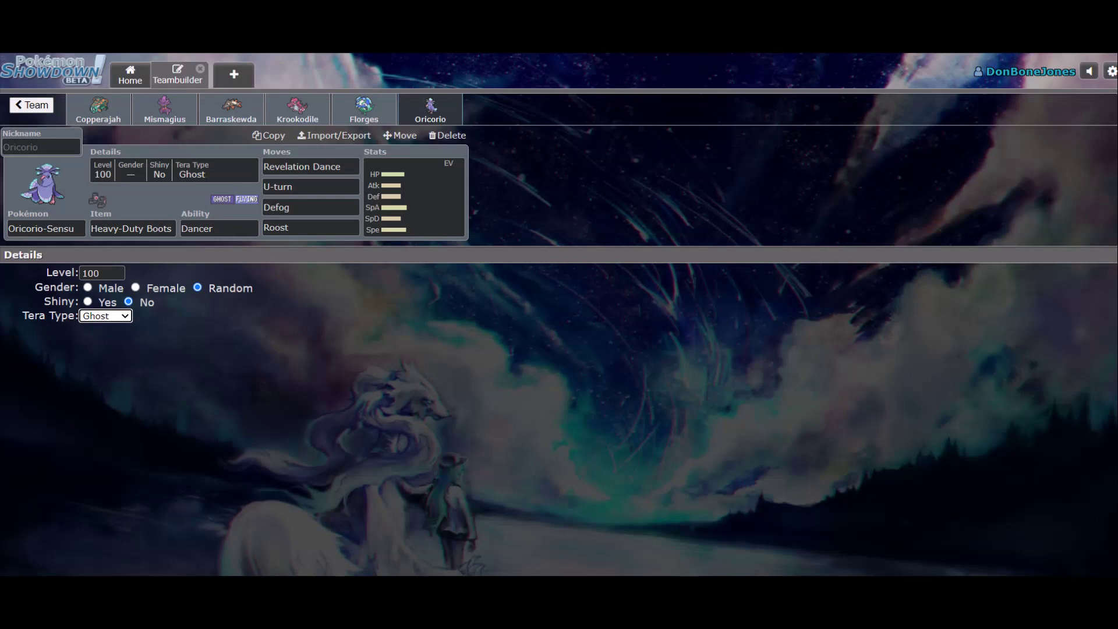
left_click(105, 315)
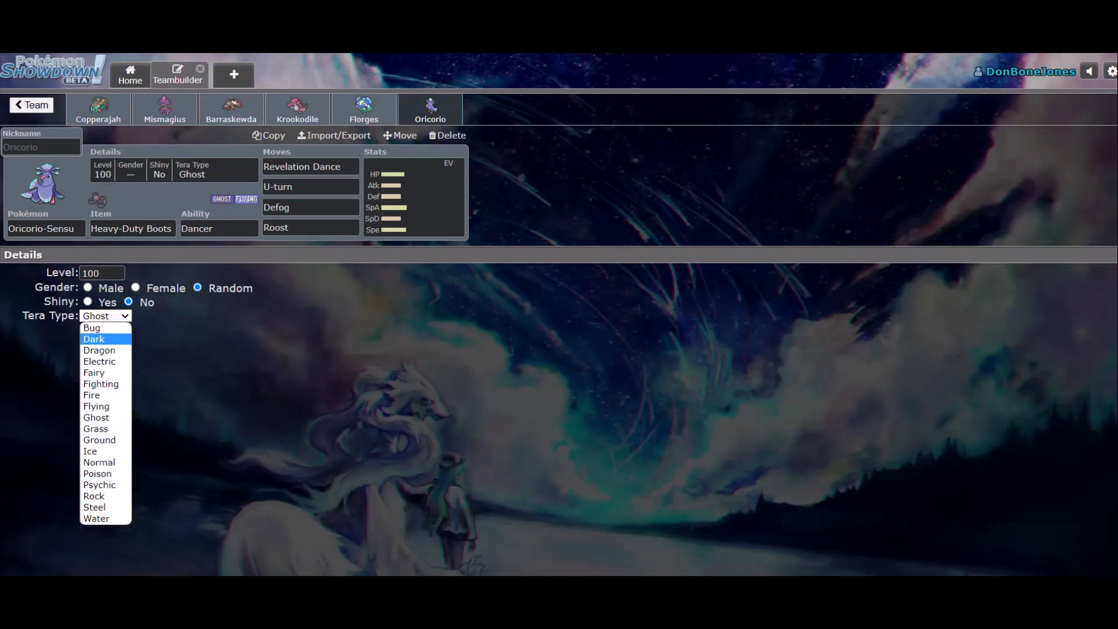
left_click(93, 339)
- Bring up the Pokémon species list and scroll down it
left_click(40, 228)
scroll(233, 422, "down", 5)
scroll(233, 422, "down", 5)
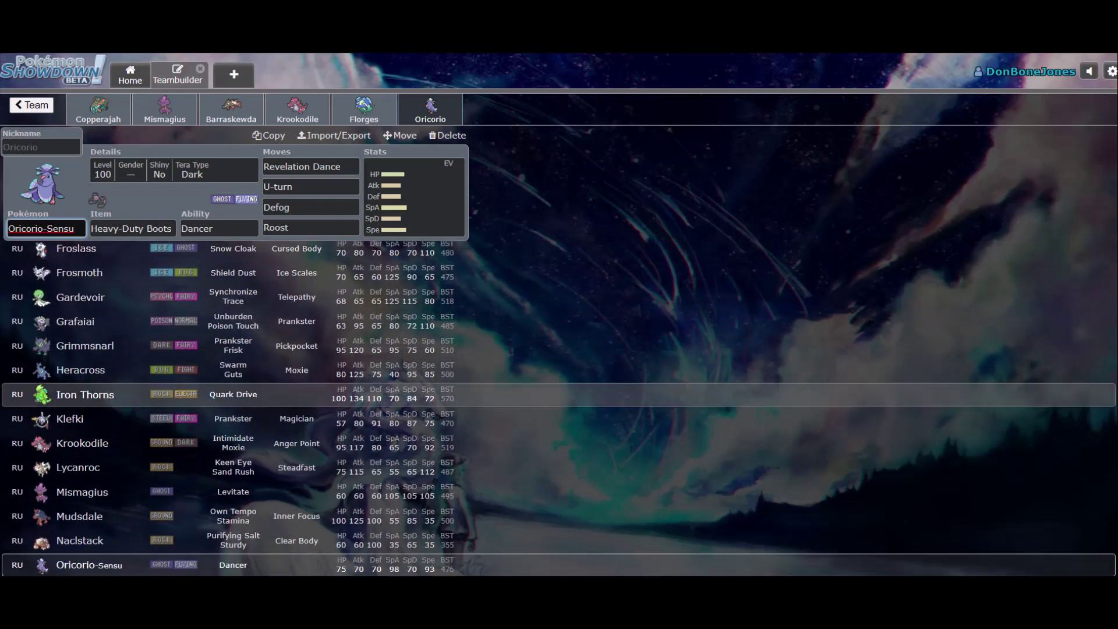
- Scroll the species list, check the type calculator, and return to Oricorio-Sensu's teambuilder page
scroll(233, 350, "down", 6)
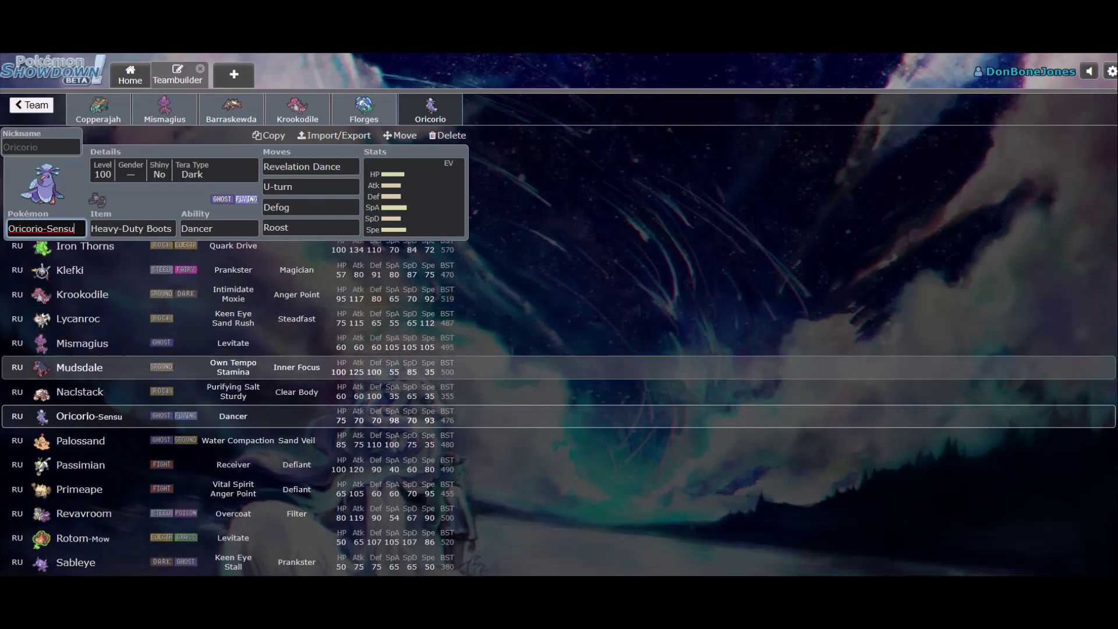
scroll(233, 365, "down", 5)
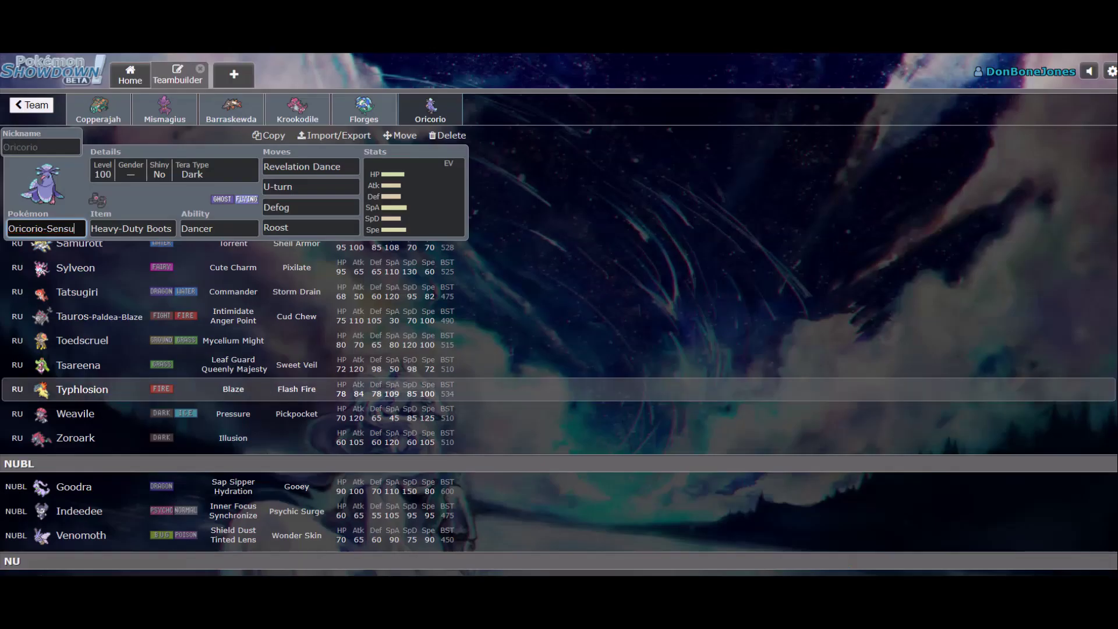
scroll(233, 407, "up", 5)
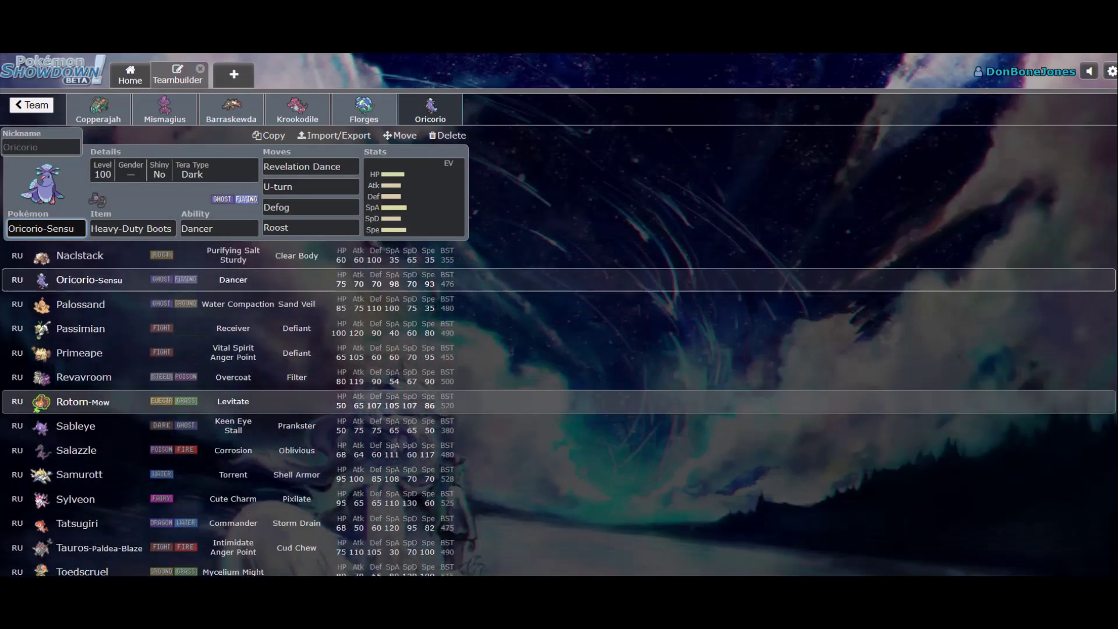
scroll(233, 437, "up", 5)
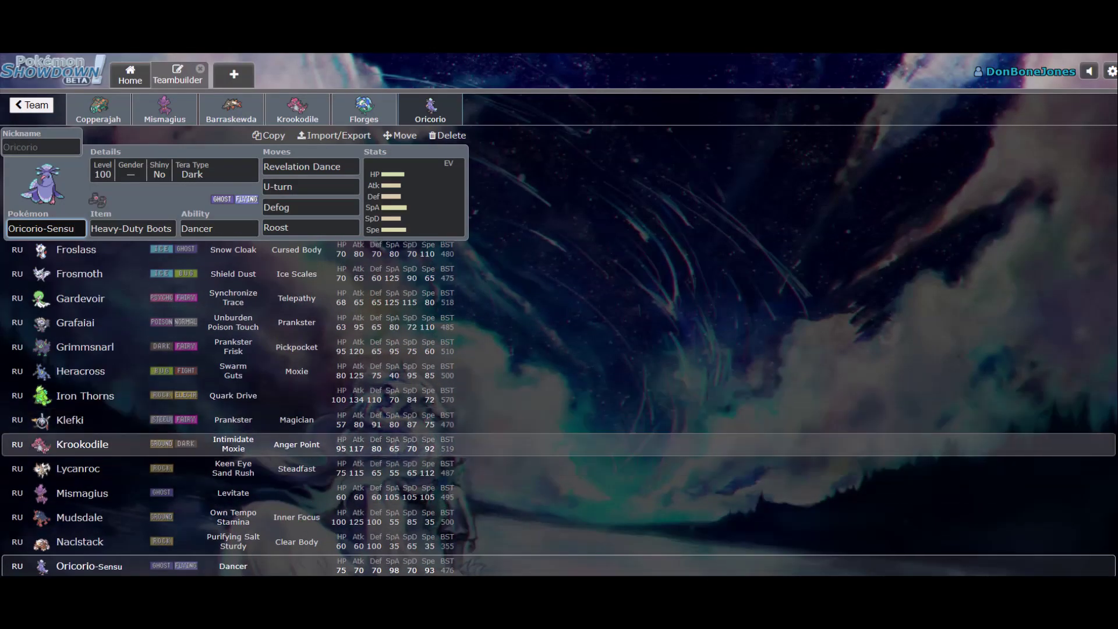
scroll(233, 466, "up", 10)
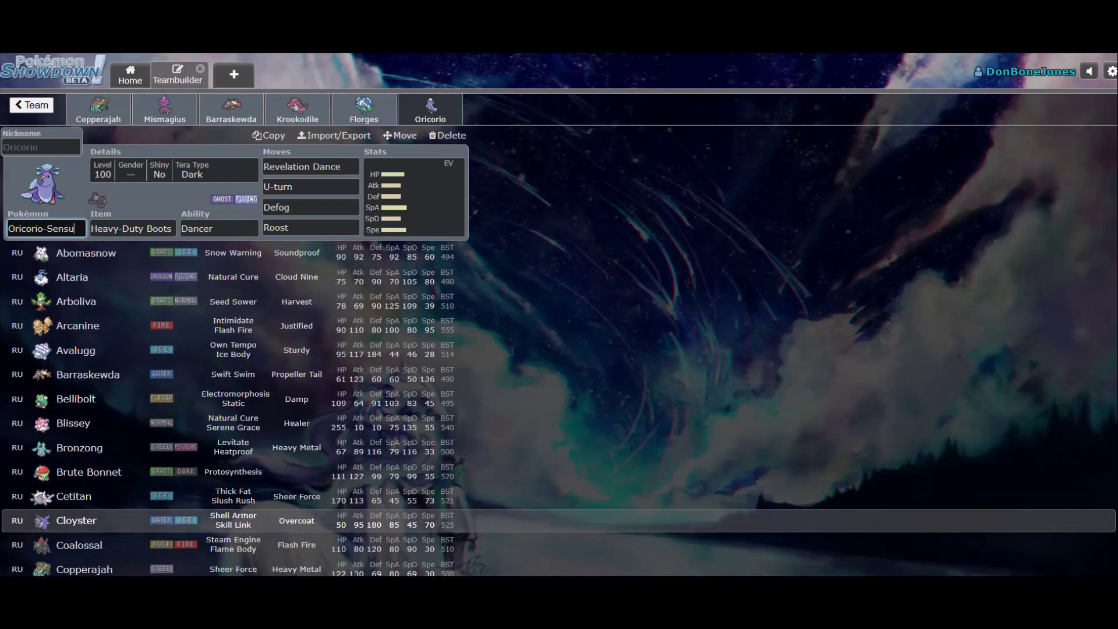
scroll(233, 521, "up", 2)
scroll(233, 443, "down", 3)
scroll(233, 425, "up", 3)
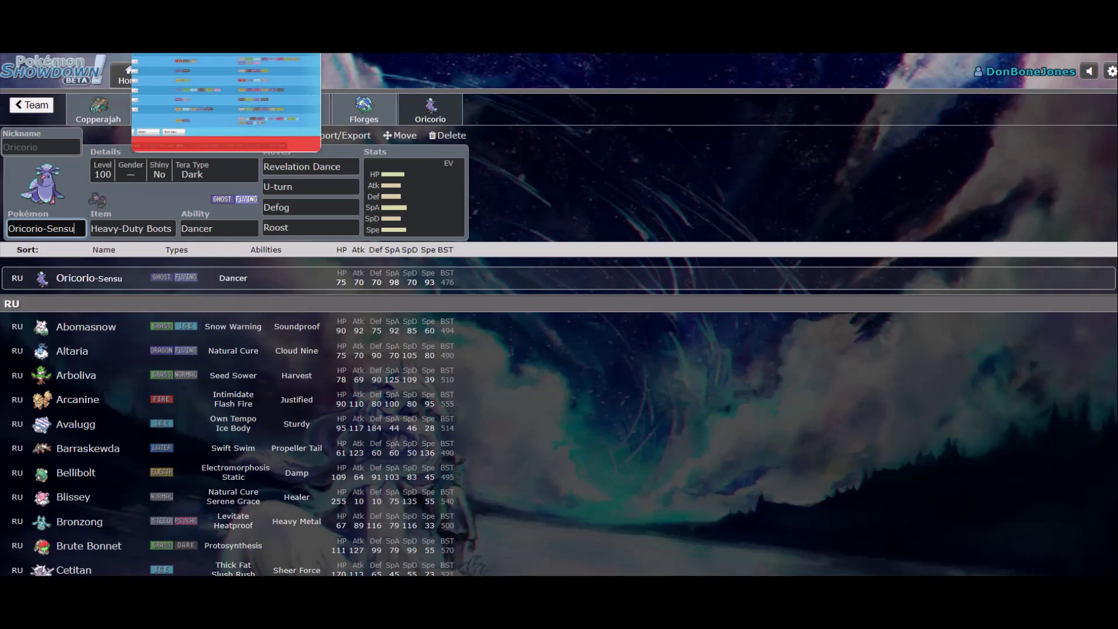
key("ctrl+Tab")
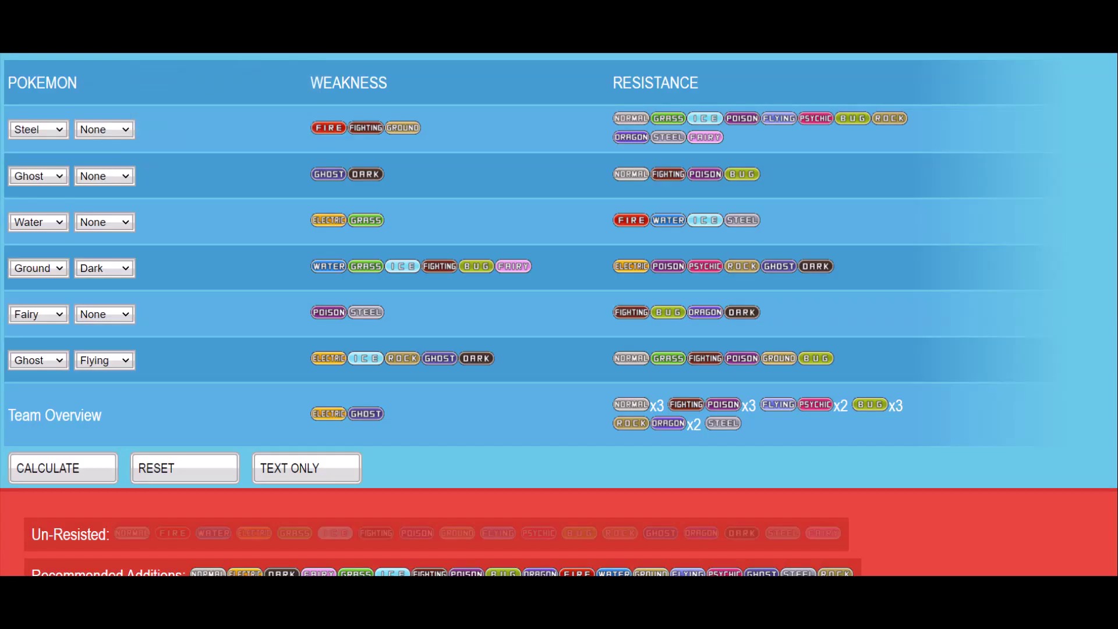
key("ctrl+shift+Tab")
scroll(233, 408, "down", 5)
scroll(233, 408, "down", 10)
- Change Oricorio-Sensu's Tera Type from Dark to Fire
key("Tab")
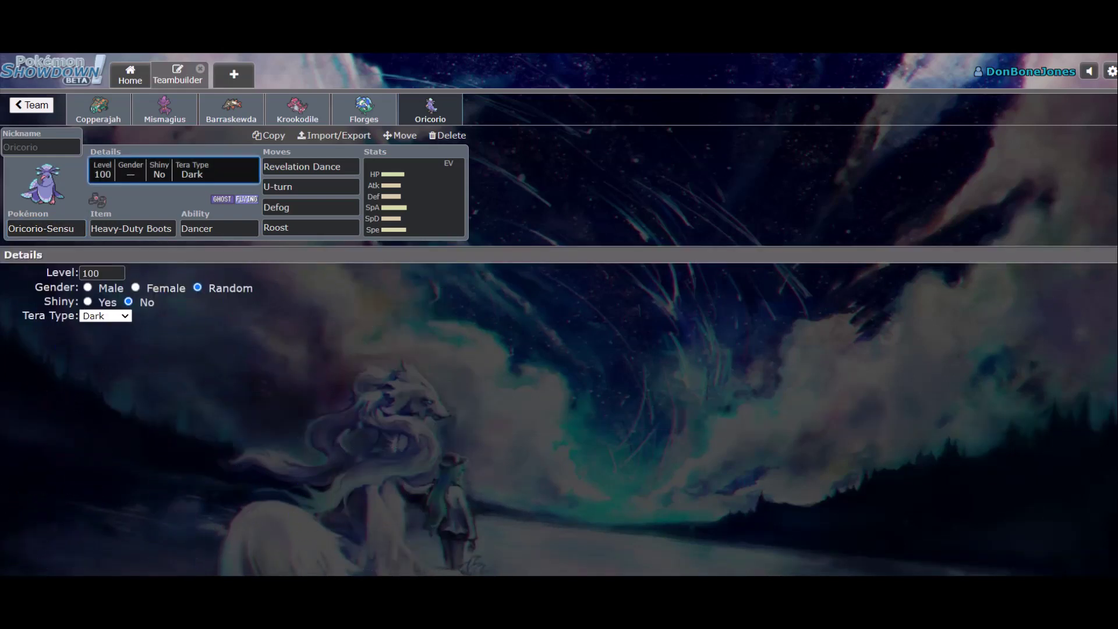
left_click(105, 315)
left_click(102, 395)
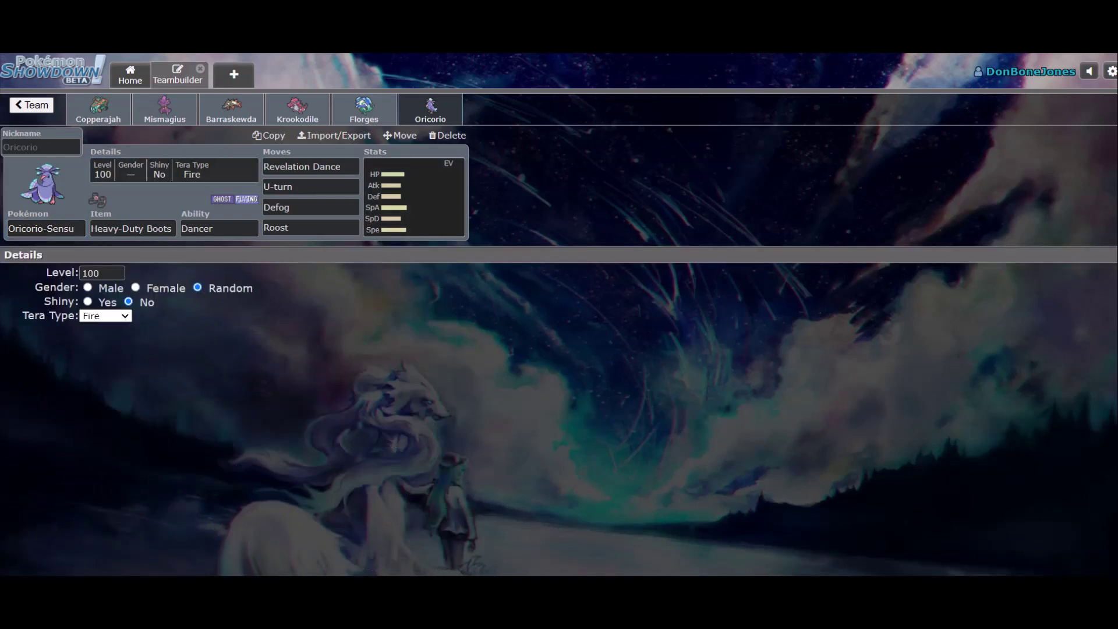
key("Tab")
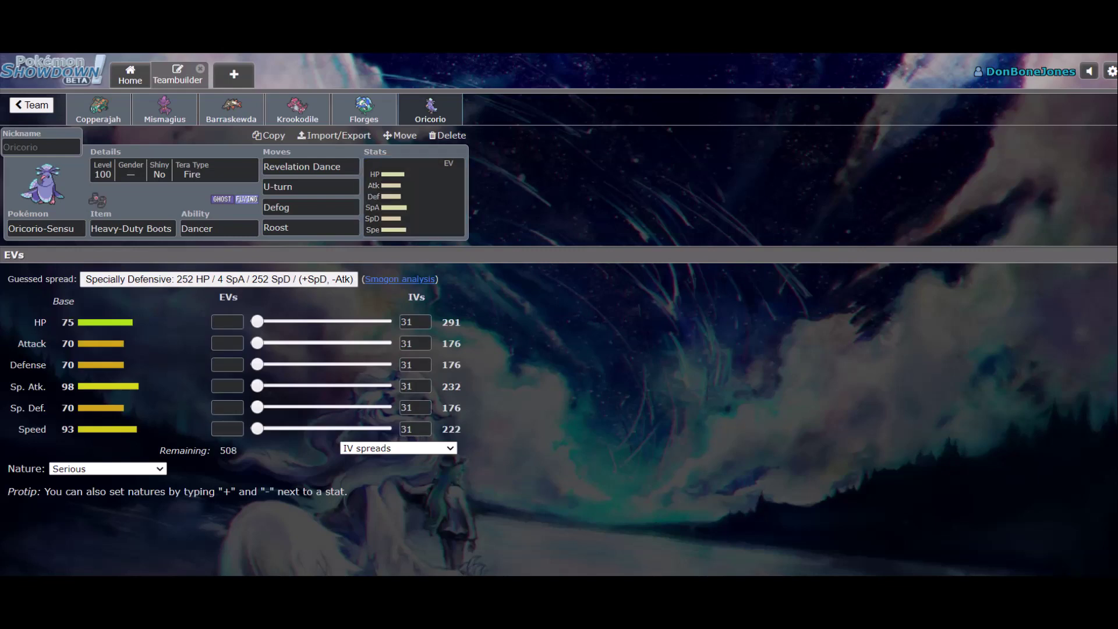
- Make Florges shiny, toggle Oricorio-Sensu's shiny on and off, and go back to Copperajah
left_click(99, 110)
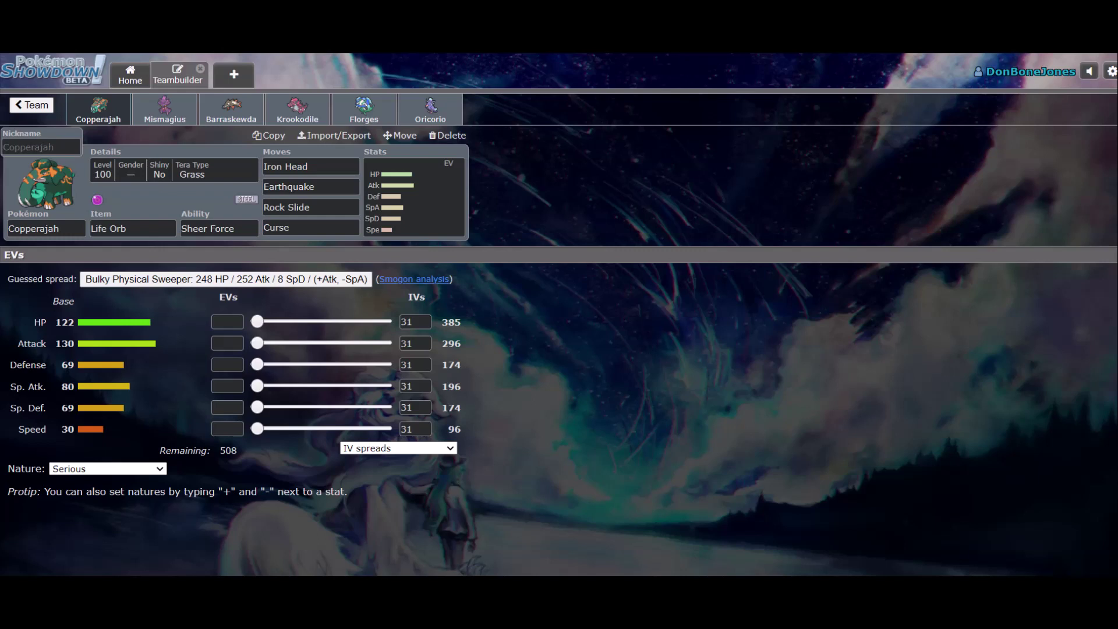
left_click(430, 109)
left_click(364, 109)
left_click(173, 169)
left_click(87, 300)
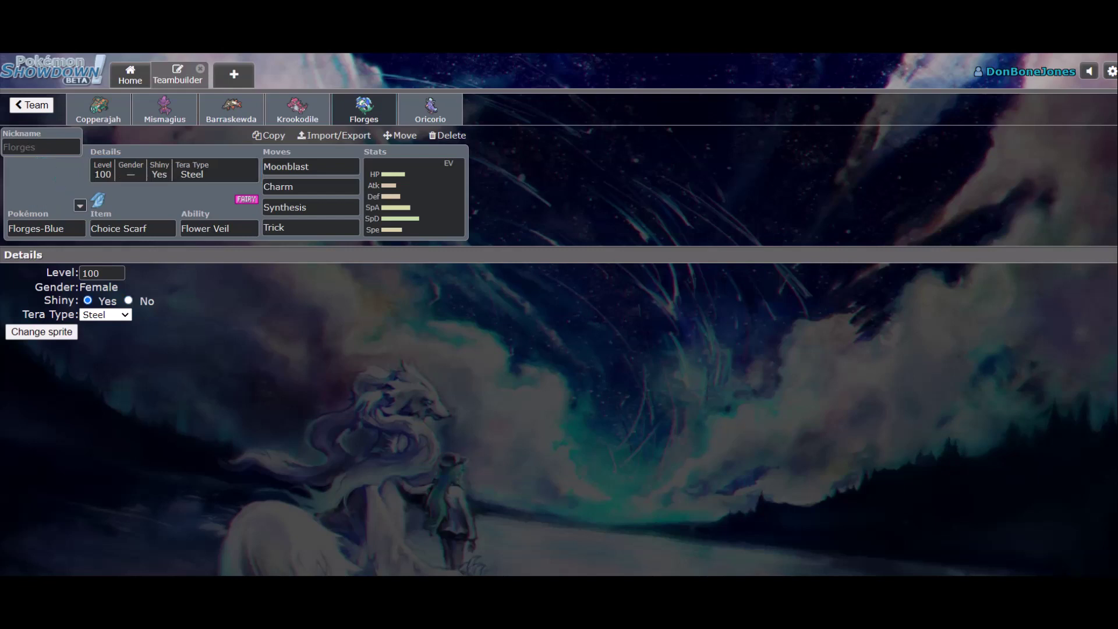
left_click(431, 110)
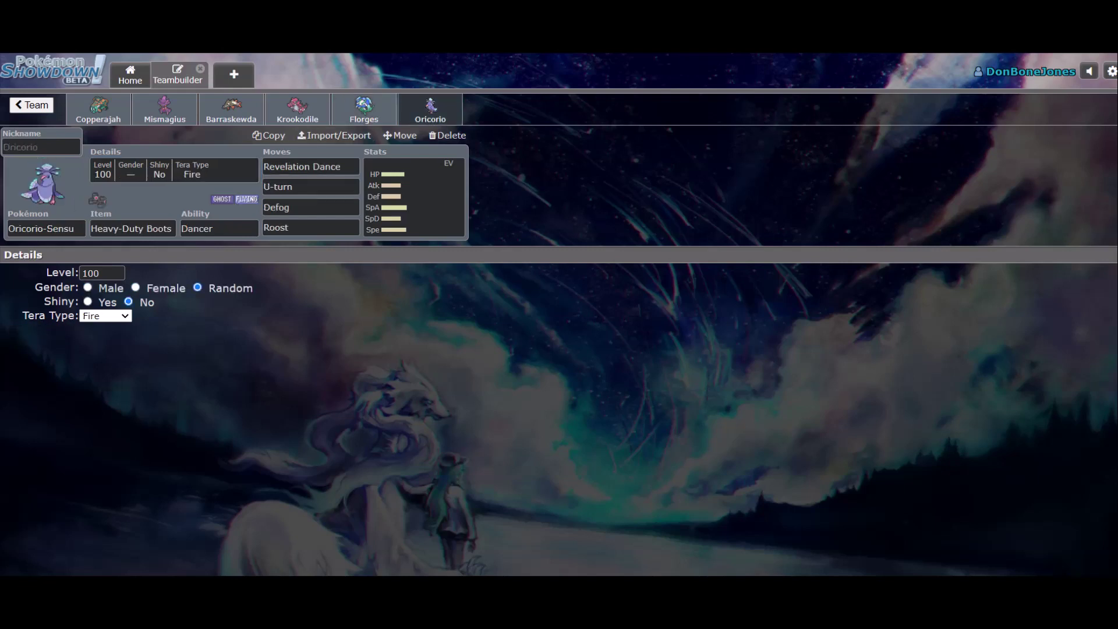
left_click(88, 301)
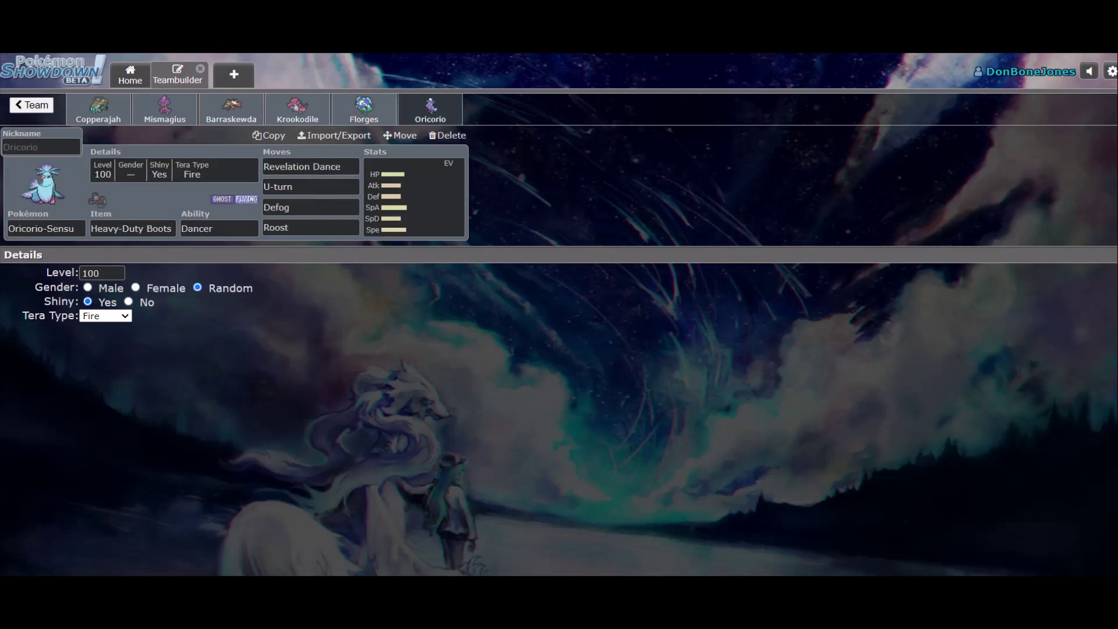
left_click(128, 301)
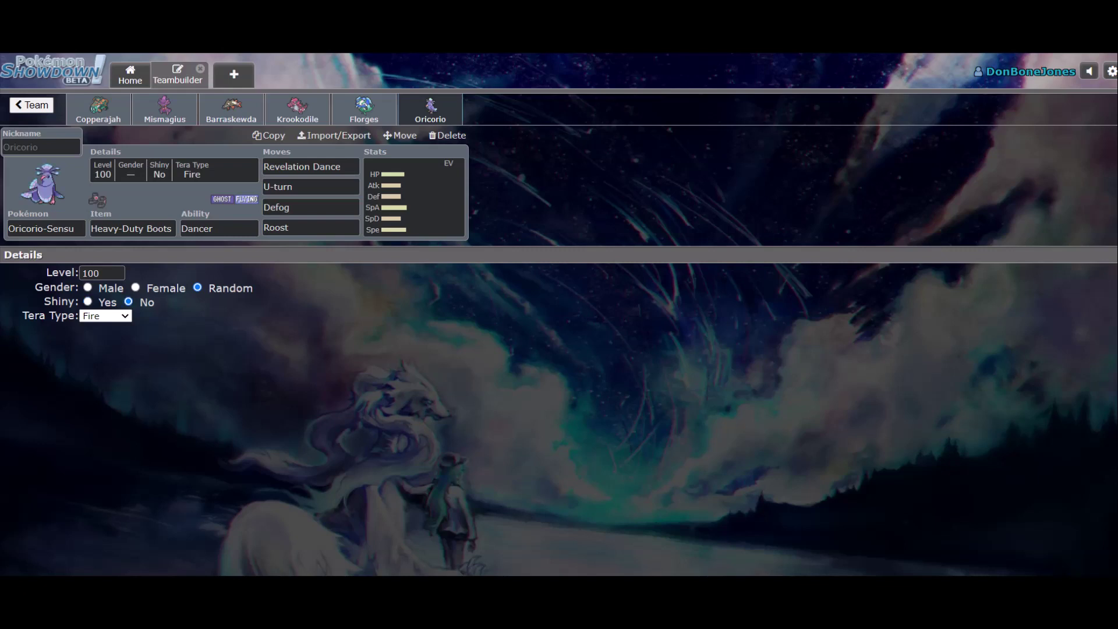
left_click(98, 109)
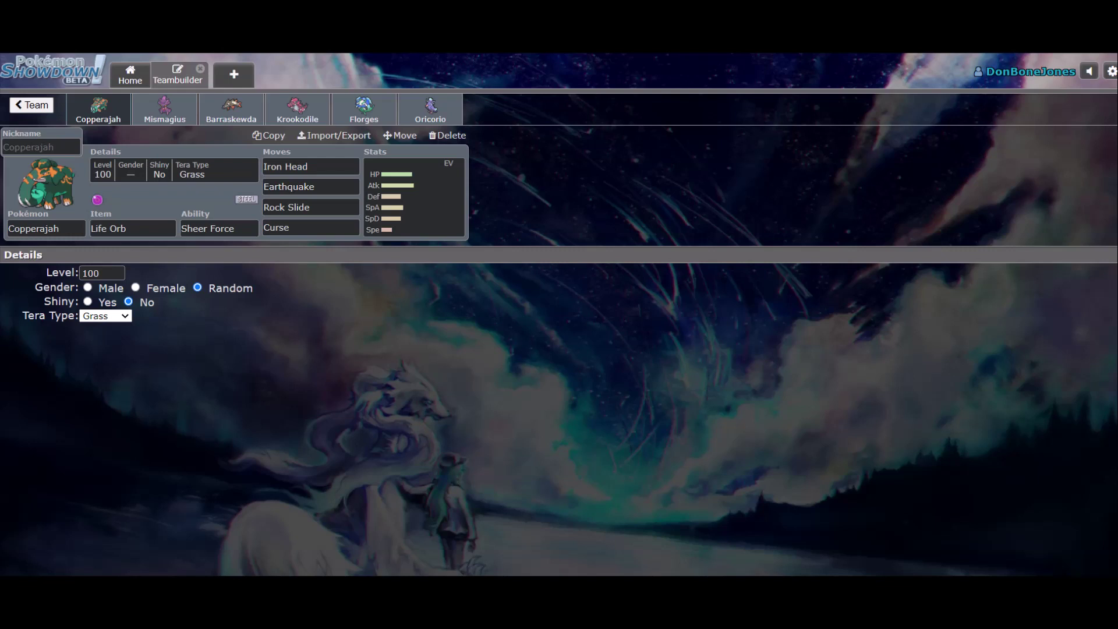
- Load Copperajah's UU Showdown Usage set as Pokémon 1 in the damage calculator
left_click(413, 198)
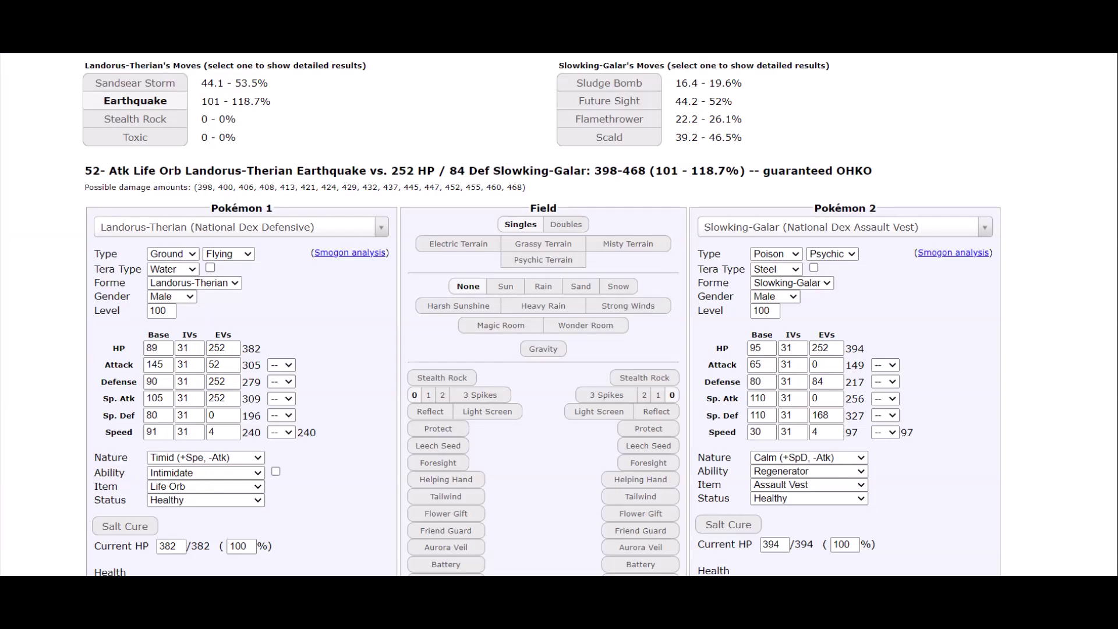
left_click(239, 227)
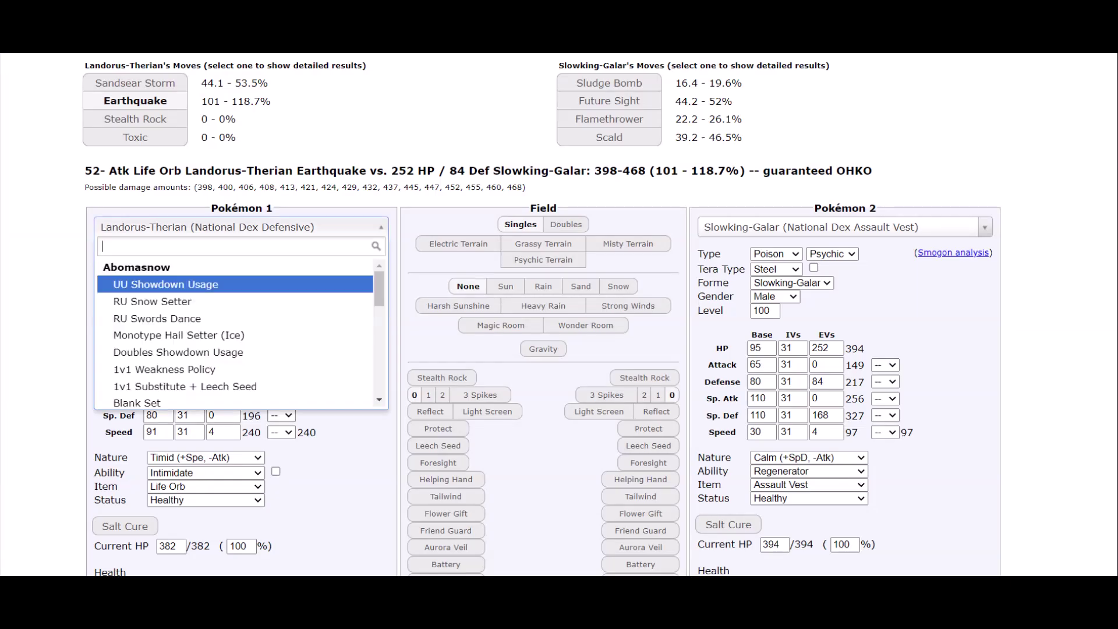
type("copperaja")
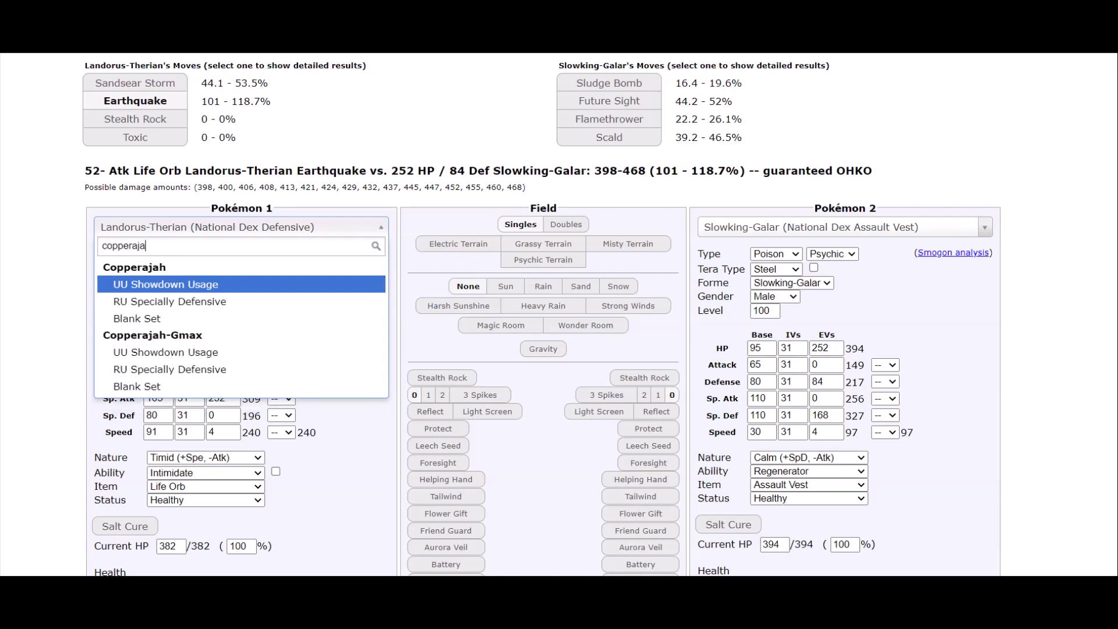
key("Down")
key("Down")
key("Up")
key("Up")
key("Return")
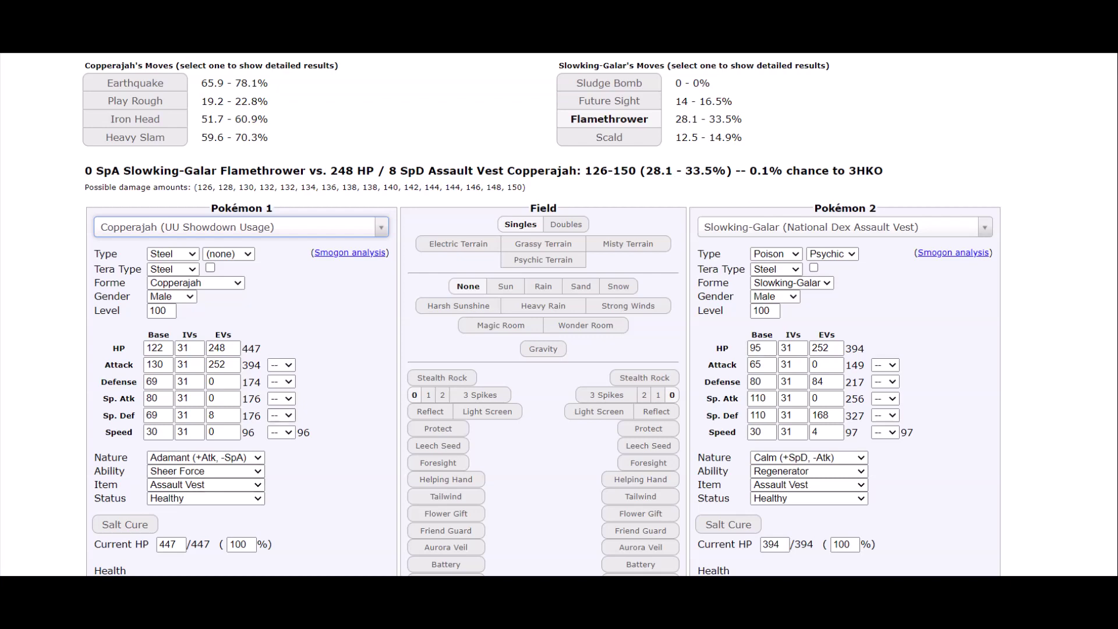
- Give Copperajah a Life Orb and a Hardy nature
key("alt+Down")
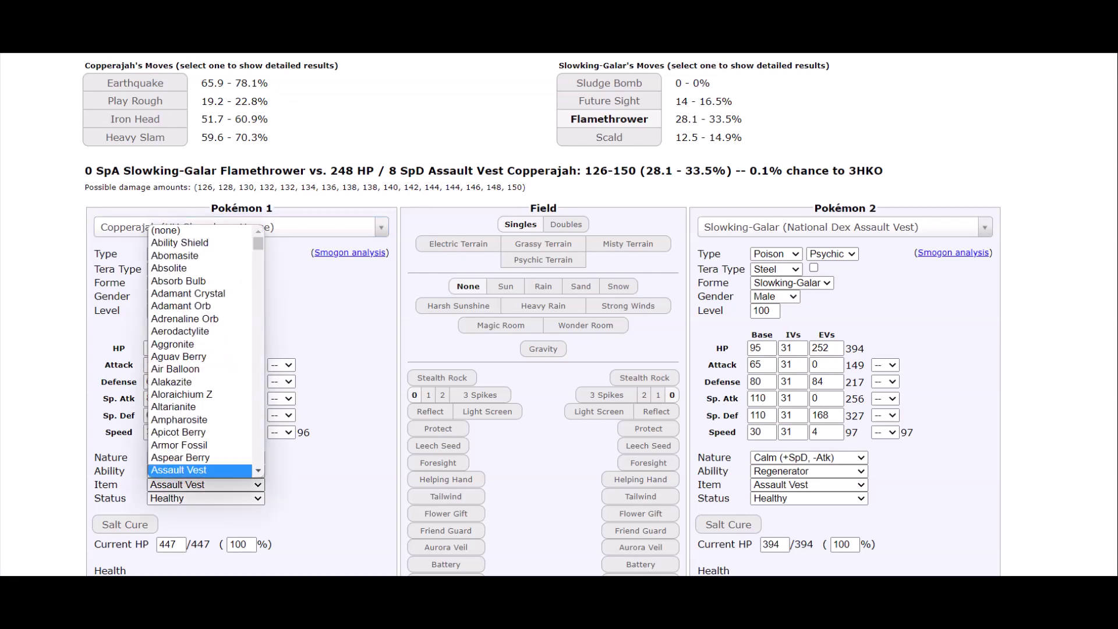
type("life")
key("Return")
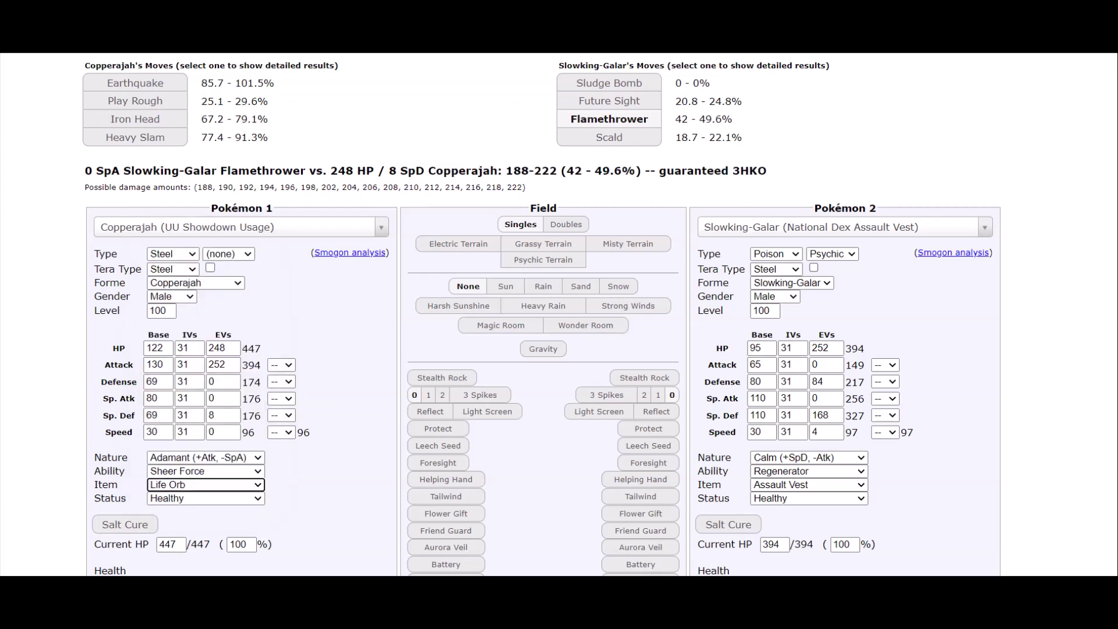
key("shift+Tab")
key("shift+Tab")
key("alt+Down")
key("l")
left_click(166, 304)
- Set Copperajah's HP and Attack EVs to 0
left_click(214, 348)
double_click(213, 348)
type("0")
key("Tab")
key("Tab")
key("Tab")
type("0")
scroll(541, 315, "down", 4)
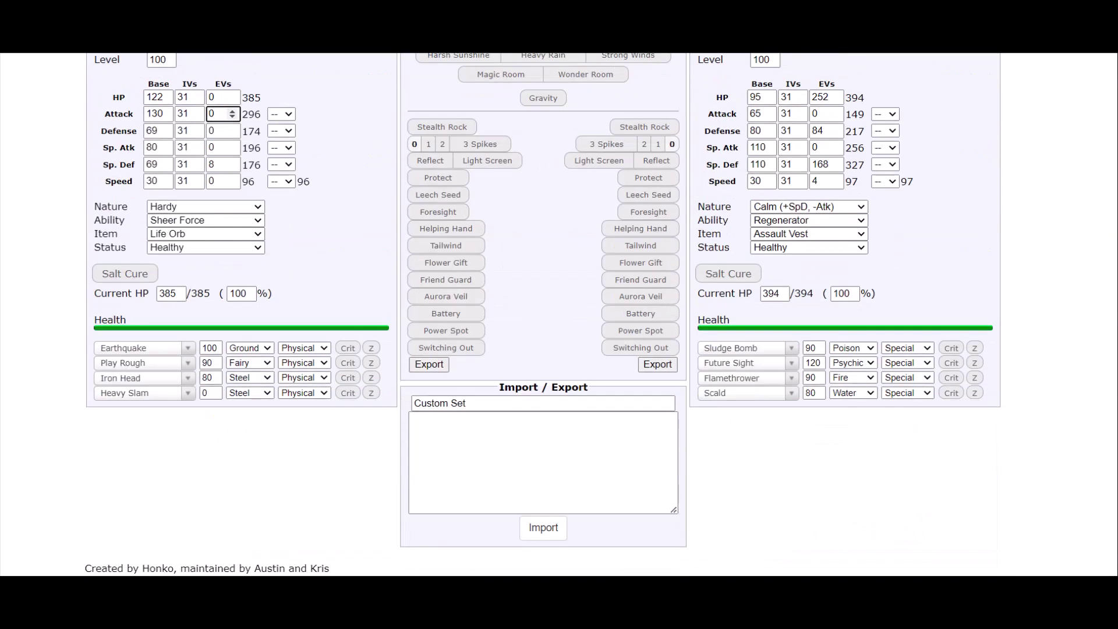
- Set Copperajah's first three moves to Iron Head, Earthquake and Rock Slide
left_click(140, 348)
type("iron")
left_click(125, 420)
left_click(139, 362)
type("earth")
left_click(125, 421)
left_click(139, 378)
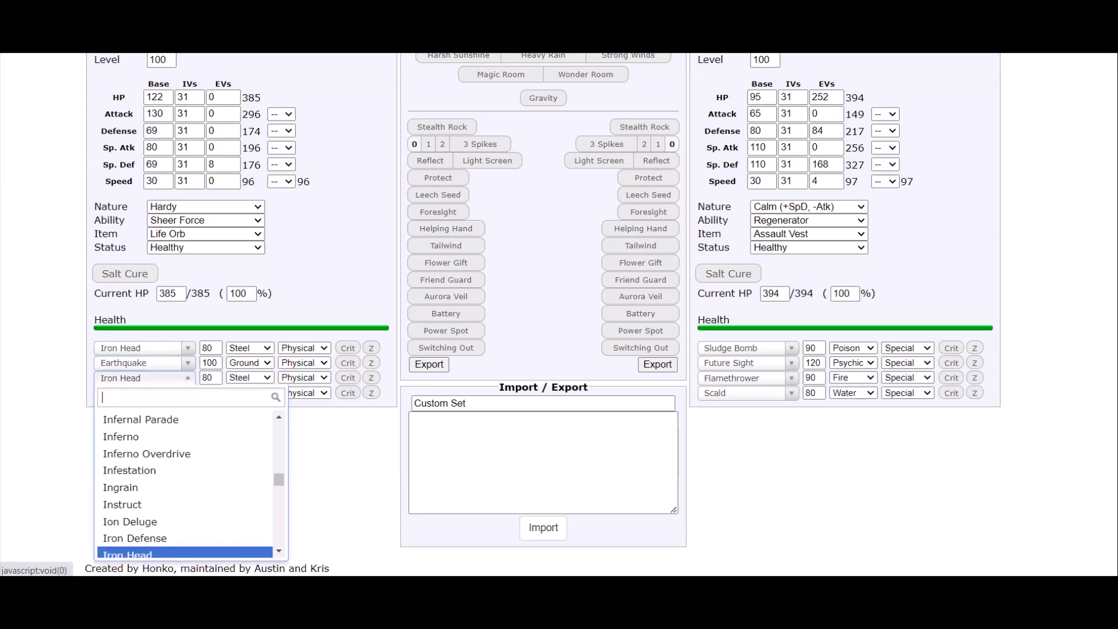
type("rock sl")
left_click(128, 419)
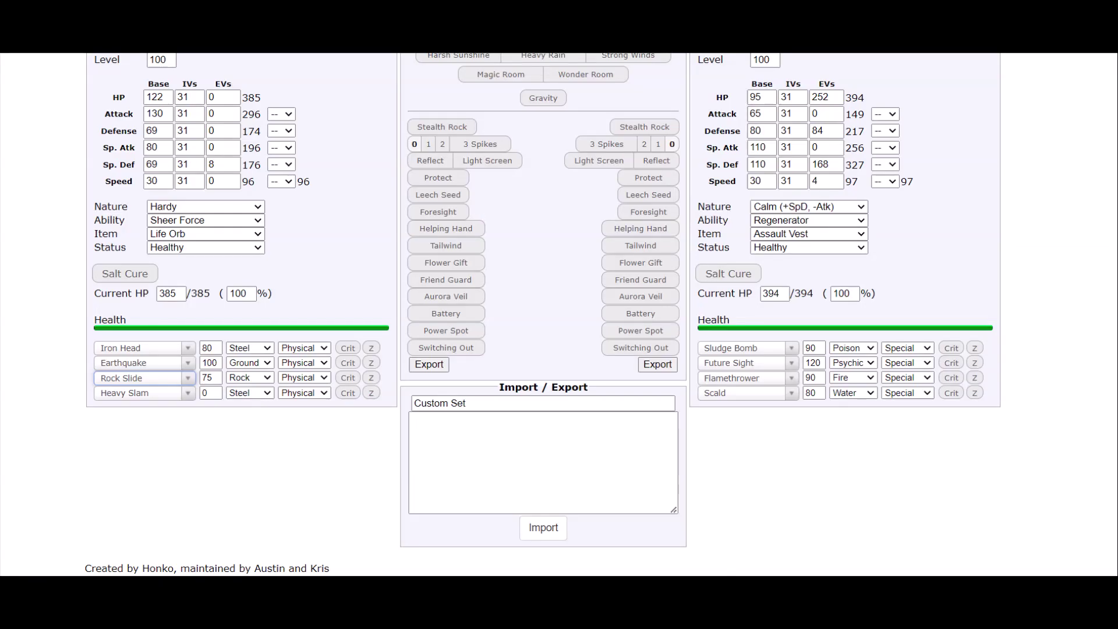
scroll(559, 315, "up", 5)
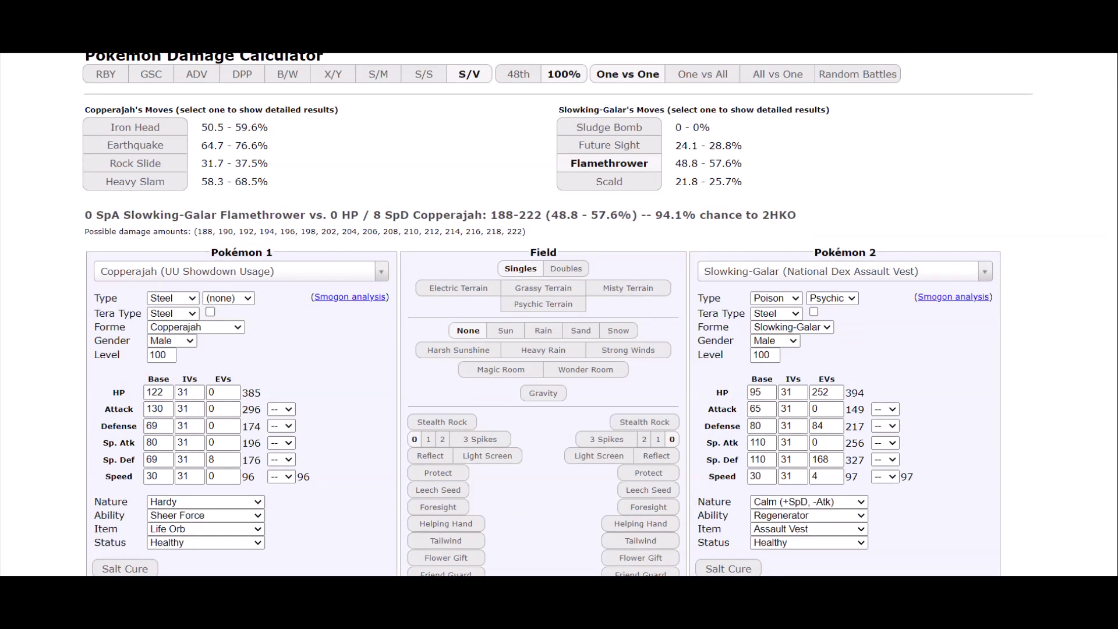
- Load the UU Dual Screens Grimmsnarl set as the defender
left_click(839, 271)
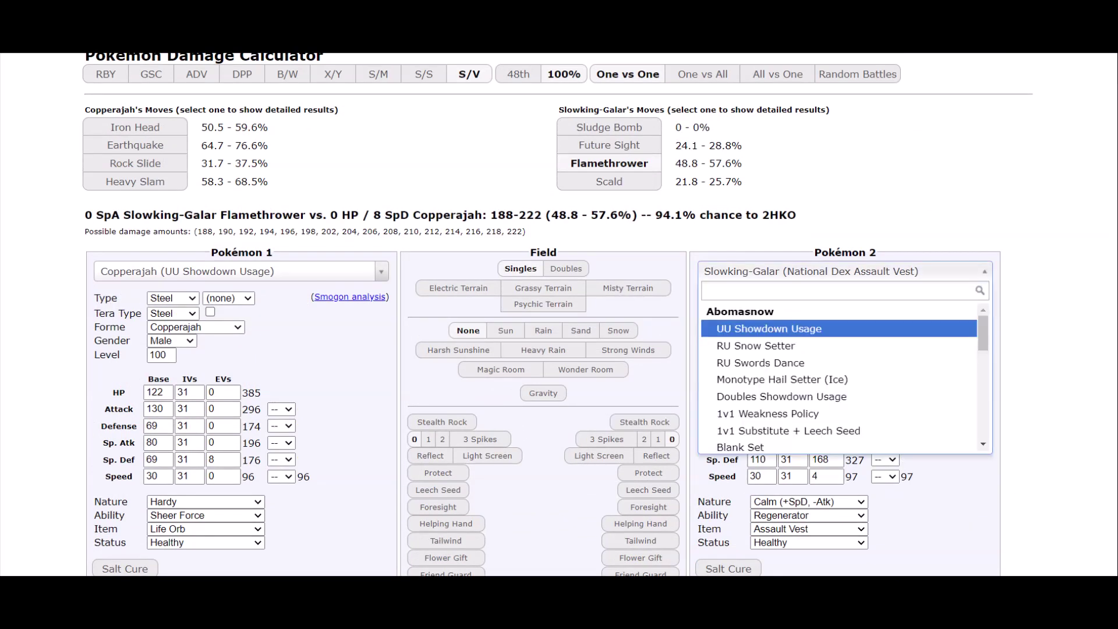
type("grimmsnarl")
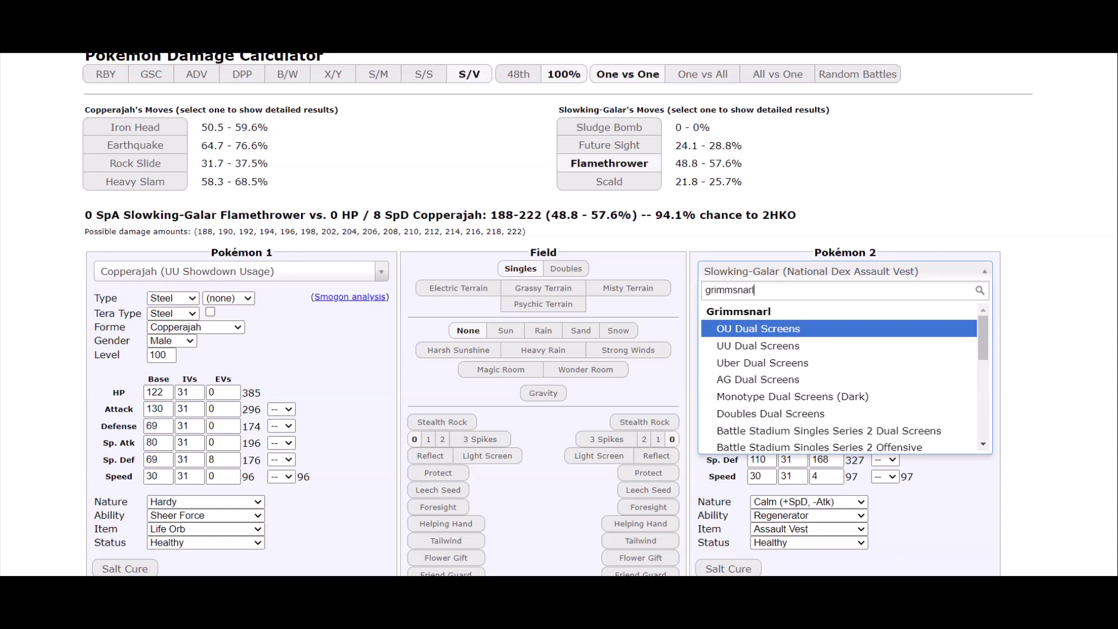
key("Down")
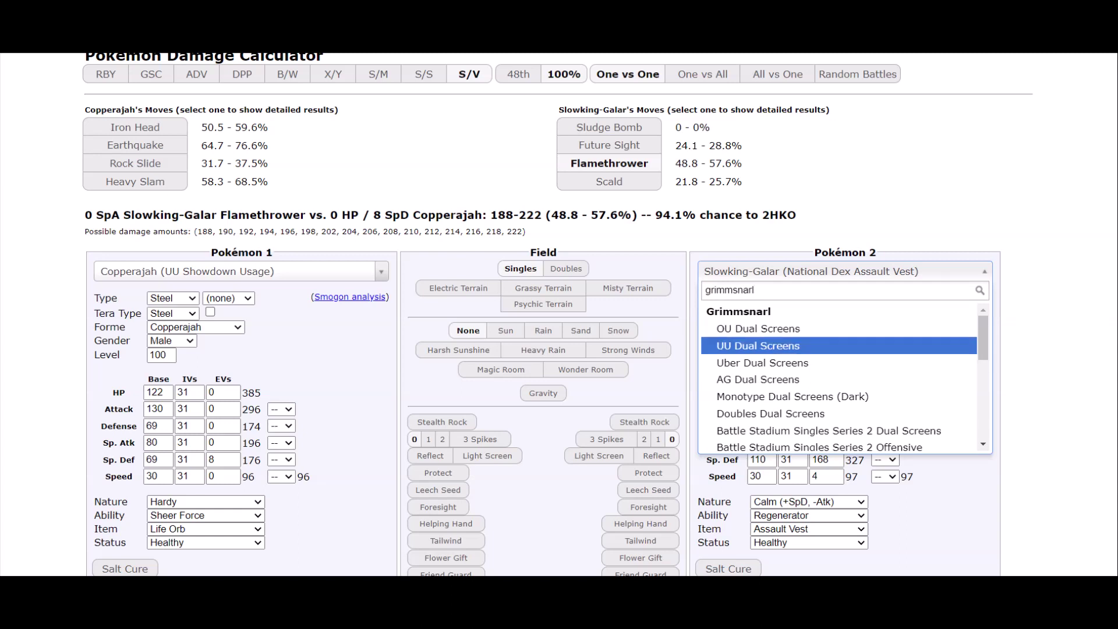
key("Down")
key("Up")
key("Down")
key("Up")
key("Return")
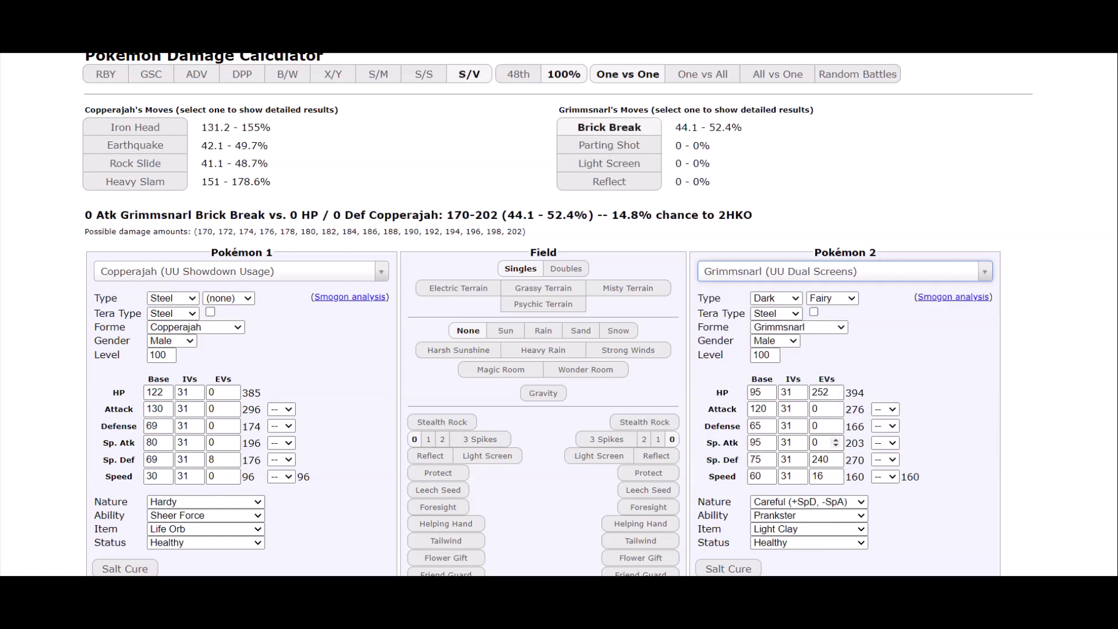
- Give Grimmsnarl 252 Def, 0 Sp. Def and 160 Spe EVs with an Impish nature
left_click(818, 425)
type("5")
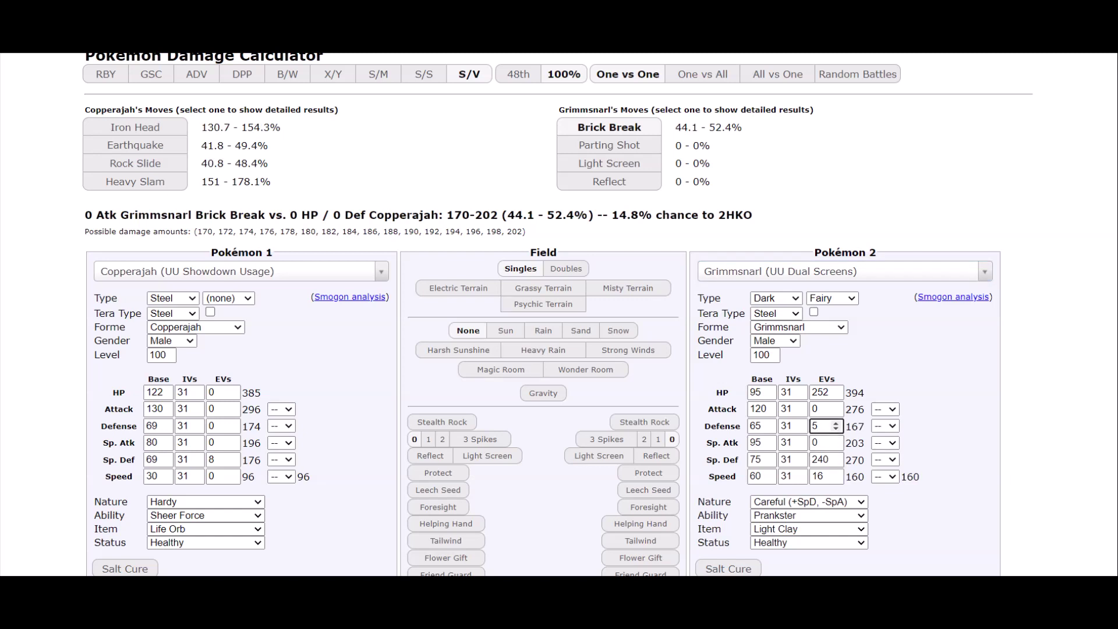
key("BackSpace")
type("252")
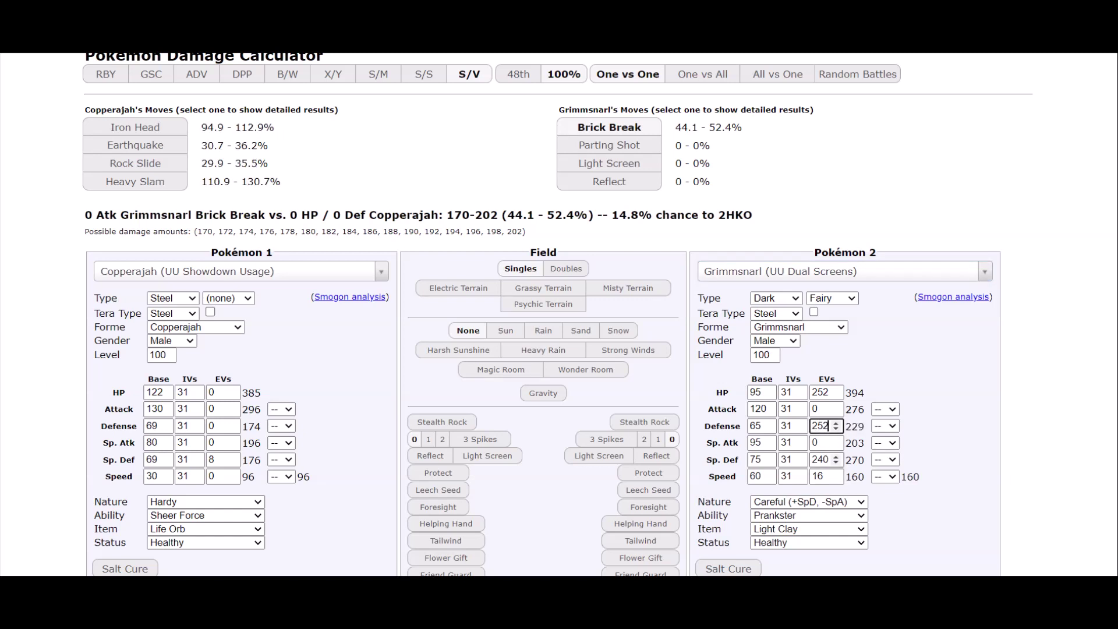
double_click(821, 459)
type("0")
double_click(821, 476)
type("160")
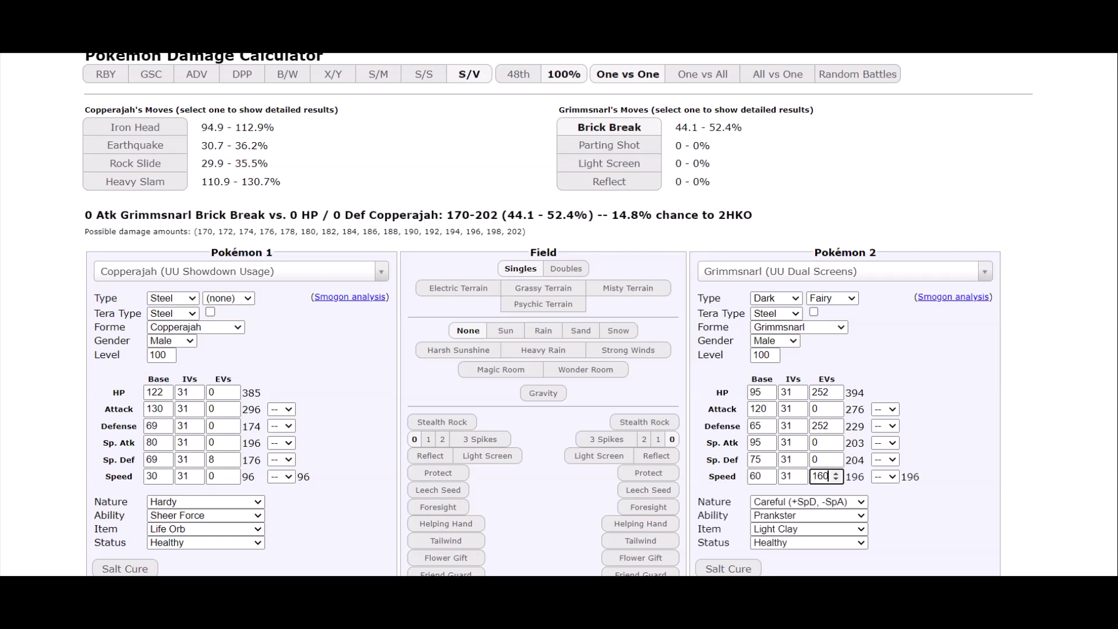
left_click(803, 502)
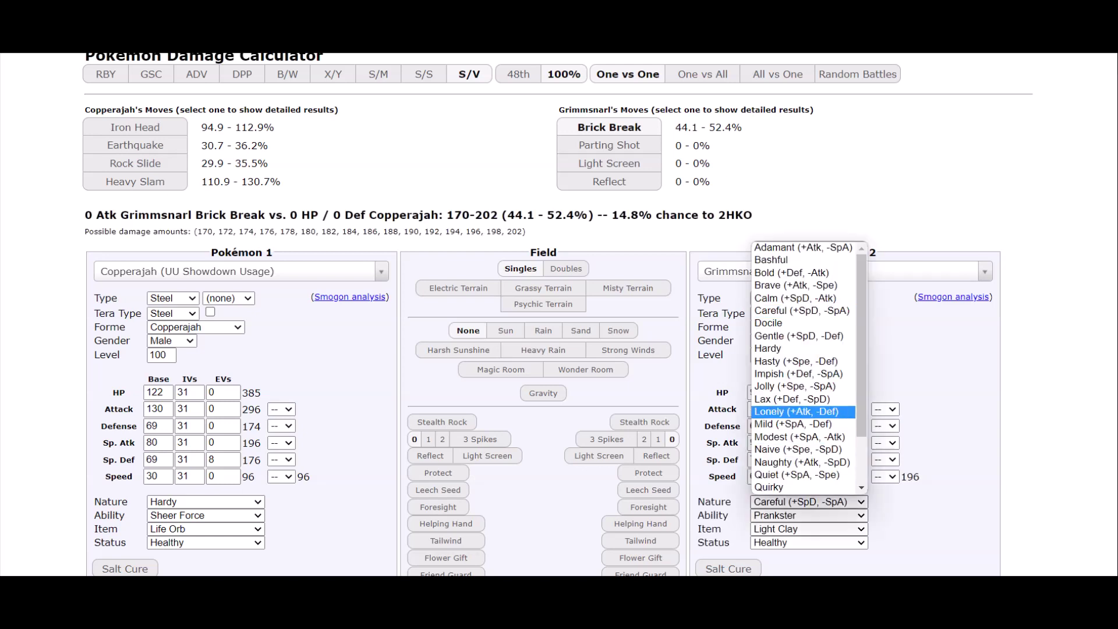
left_click(798, 374)
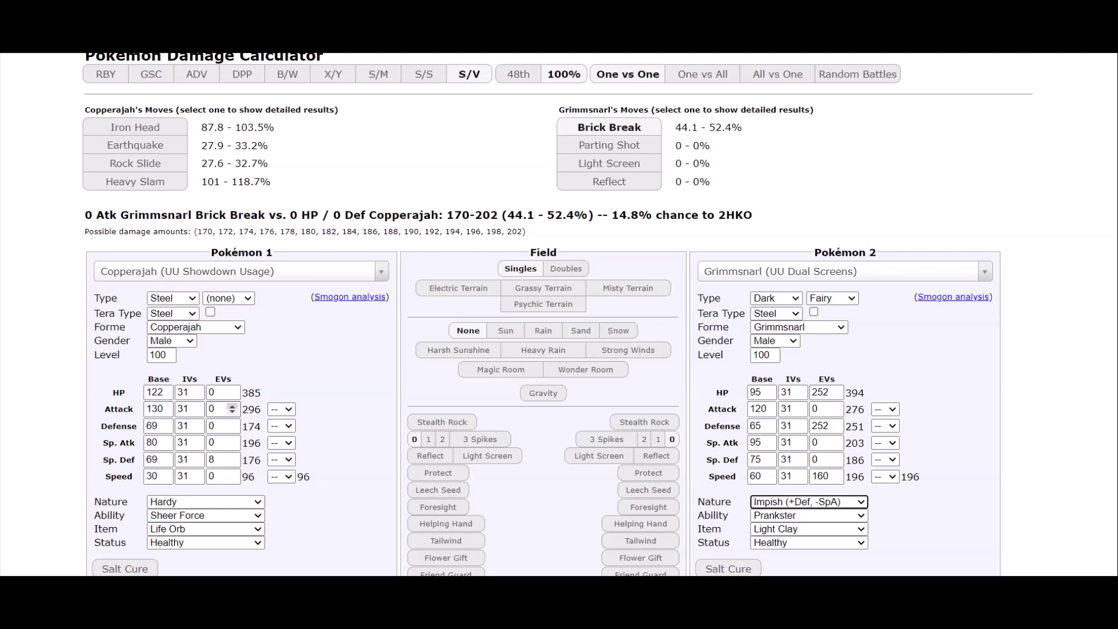
- Make Copperajah Adamant with 56 Attack EVs
double_click(217, 408)
type("48")
left_click(203, 502)
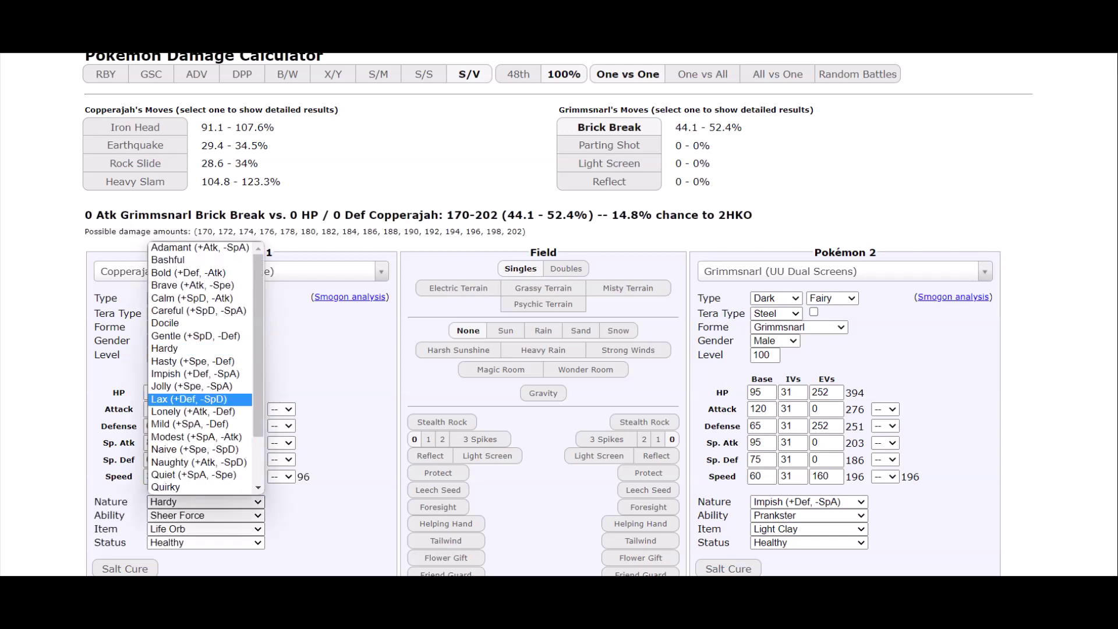
left_click(200, 247)
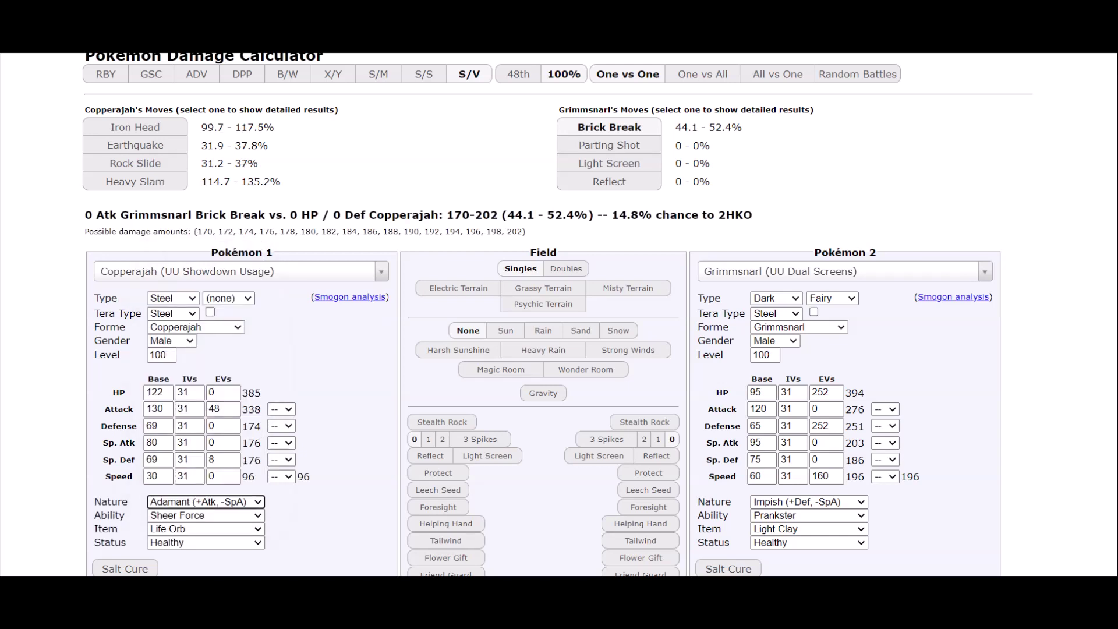
left_click(233, 407)
left_click(232, 406)
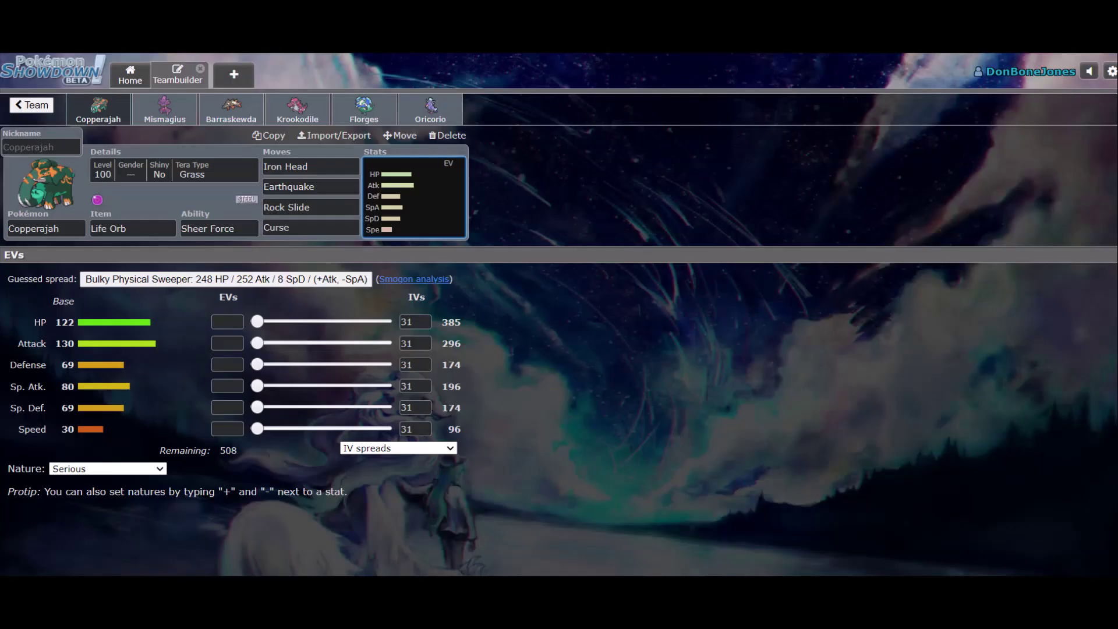
- Scroll down through the teambuilder's Pokémon list
left_click(44, 228)
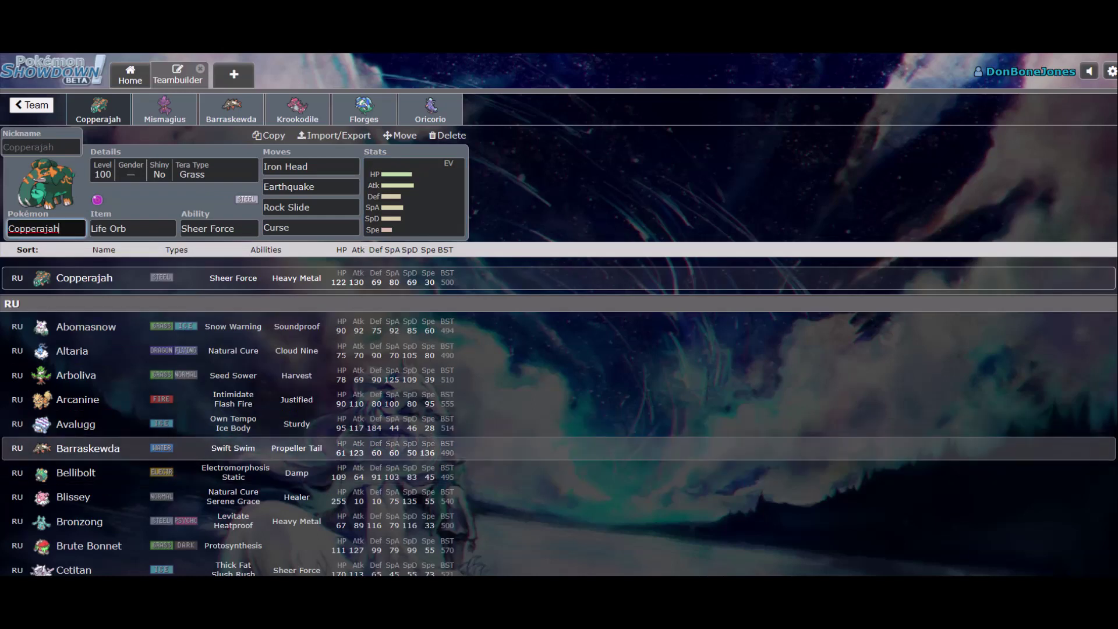
scroll(559, 458, "down", 3)
scroll(559, 458, "down", 1)
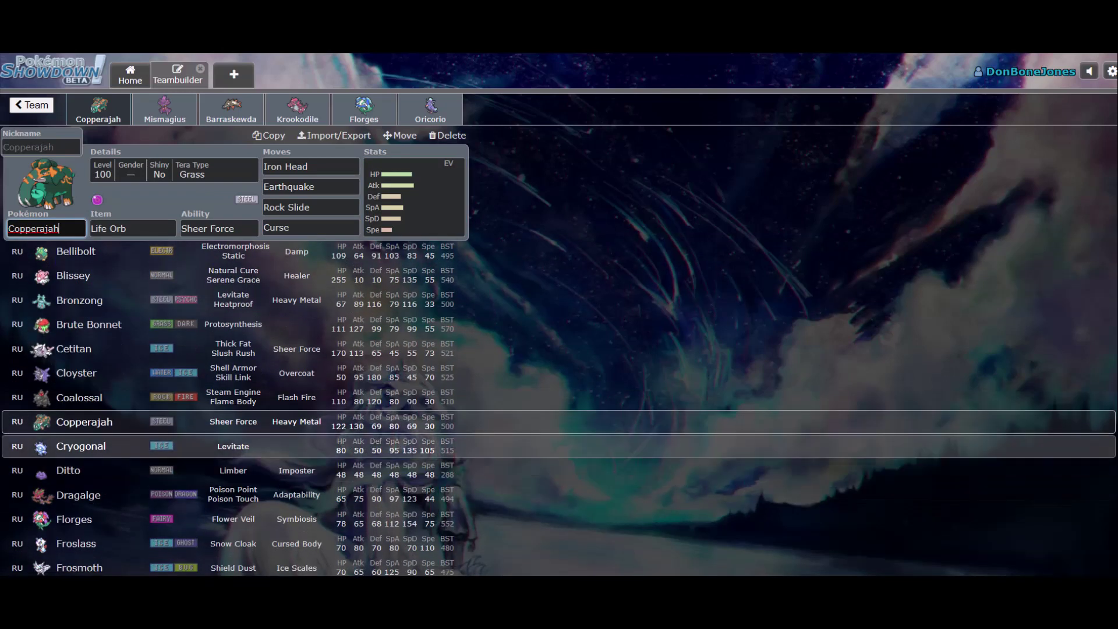
scroll(559, 446, "down", 1)
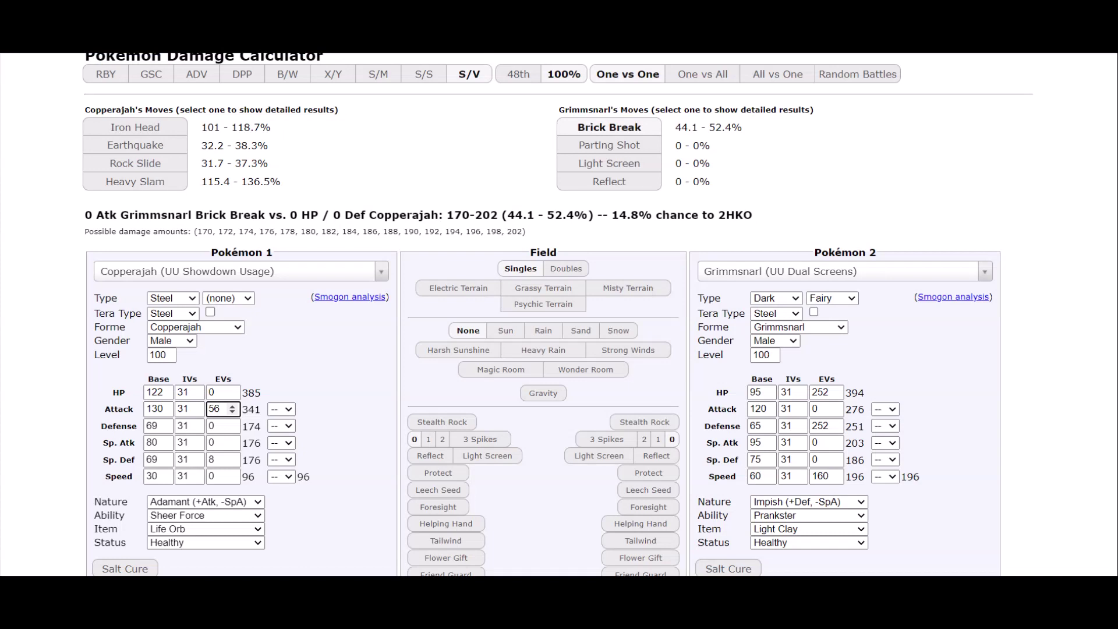
- Choose Cetitan's RU Slush Rush Sweeper set as the opponent facing Copperajah
left_click(839, 272)
type("cetita")
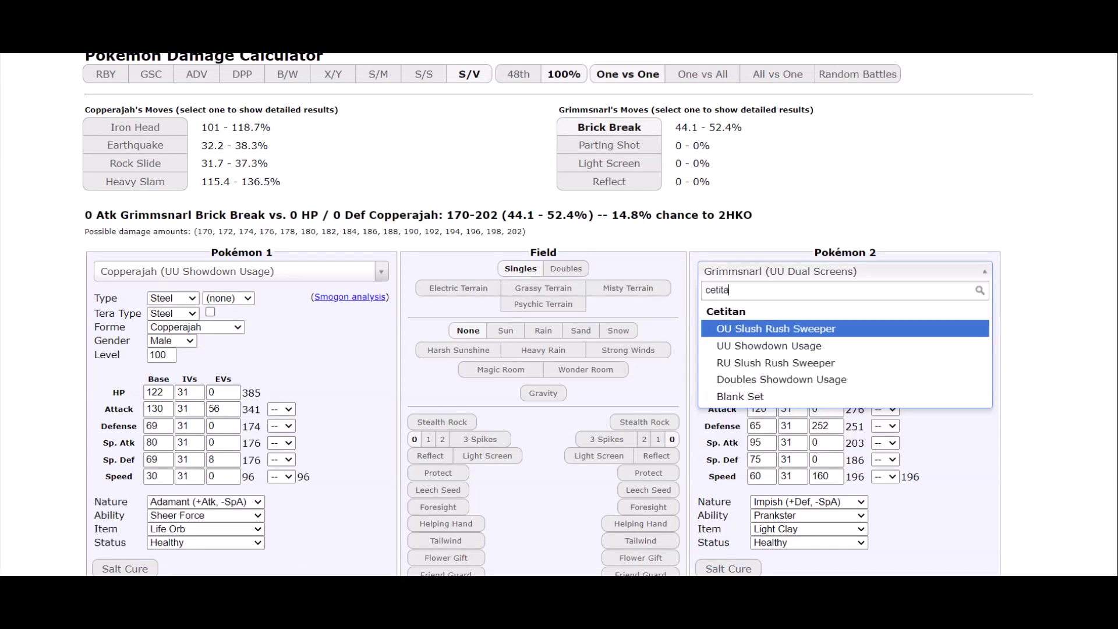
key("Down")
key("Down")
key("Return")
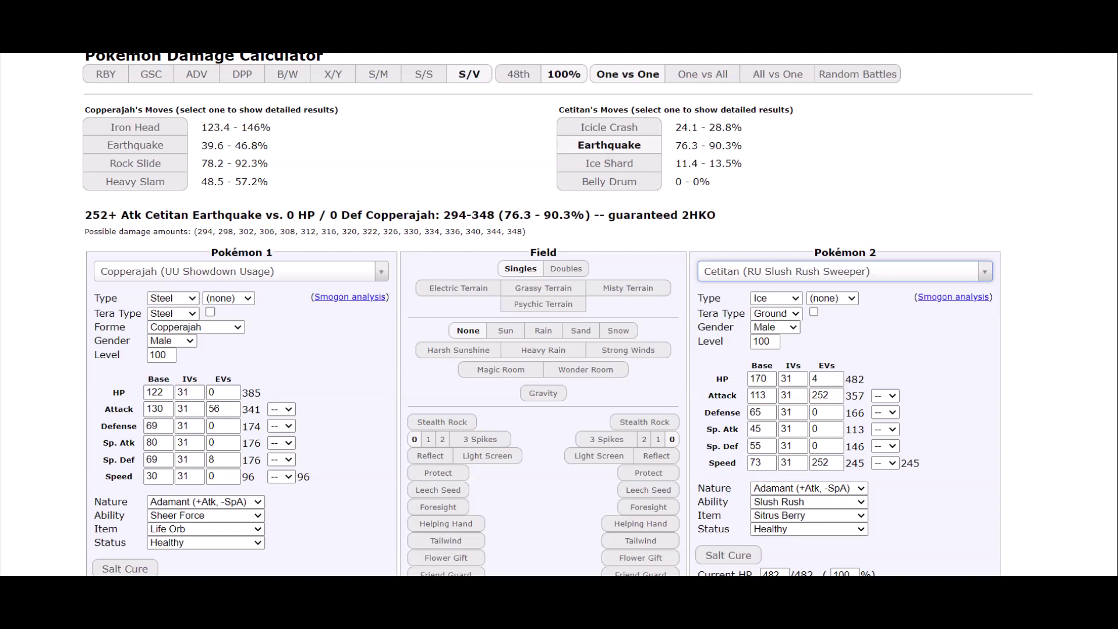
scroll(559, 378, "down", 3)
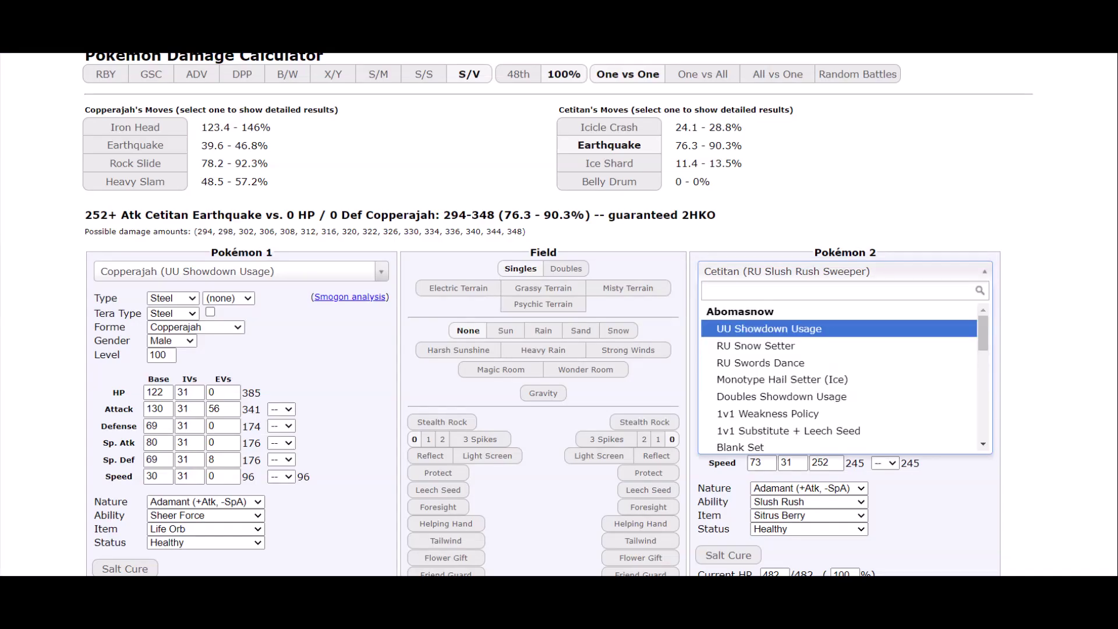
- Load RU Quiver Dance Frosmoth with a +2 Sp. Atk boost
type("frosmoth")
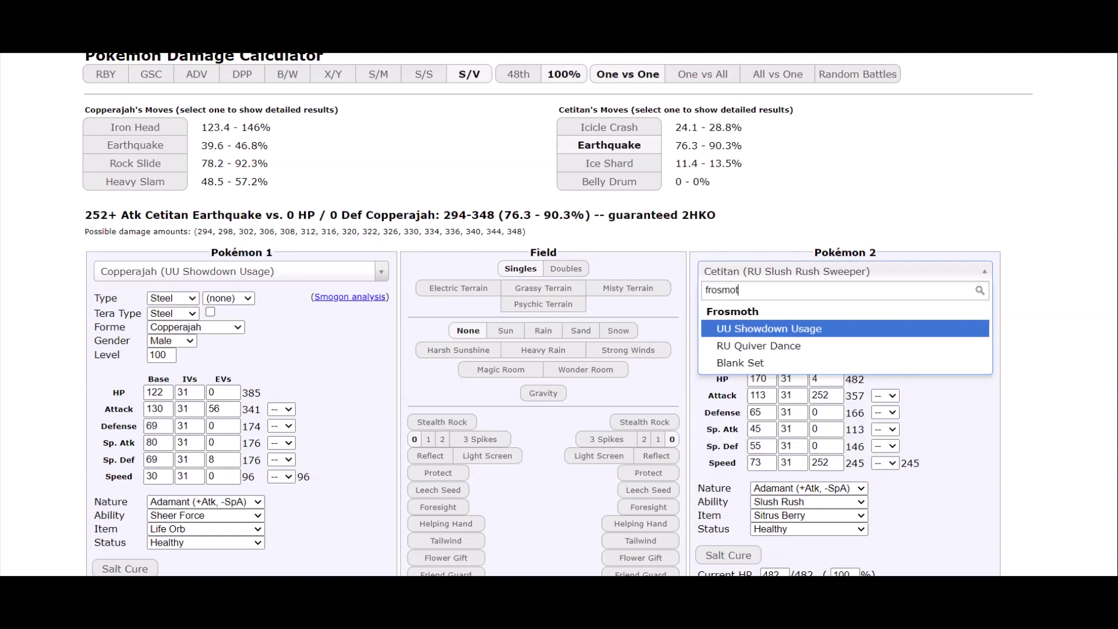
key("Down")
key("Return")
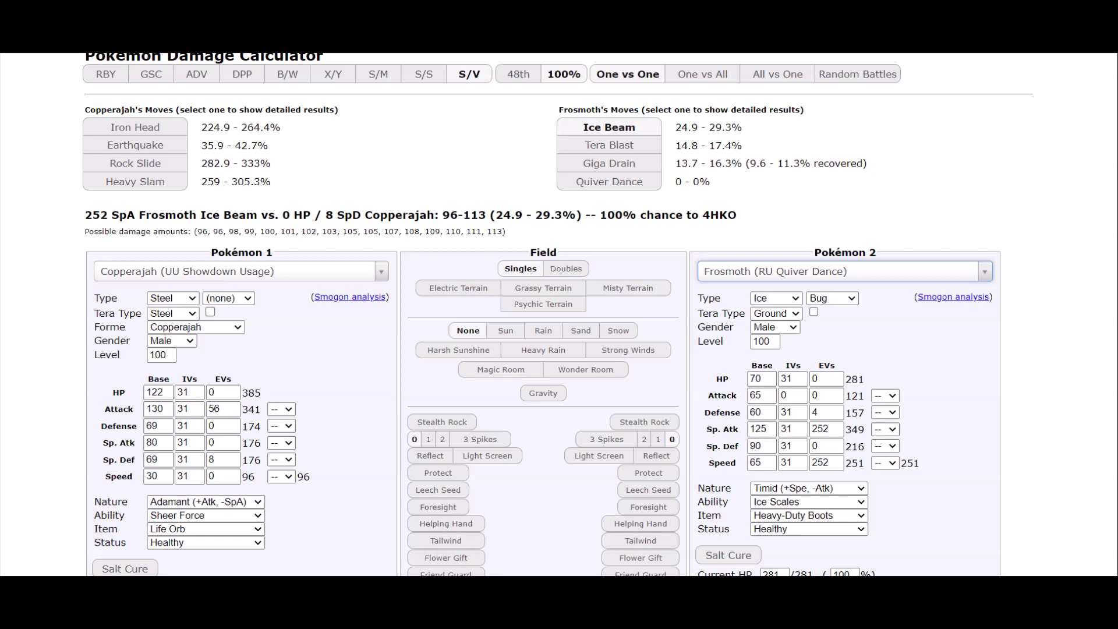
left_click(884, 429)
left_click(884, 301)
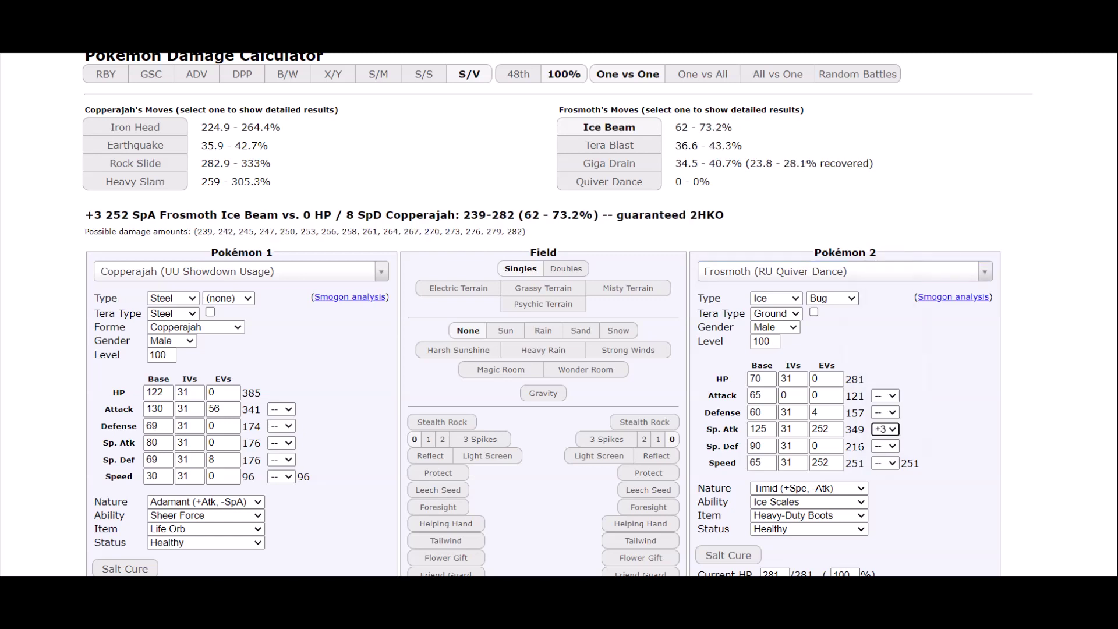
left_click(884, 429)
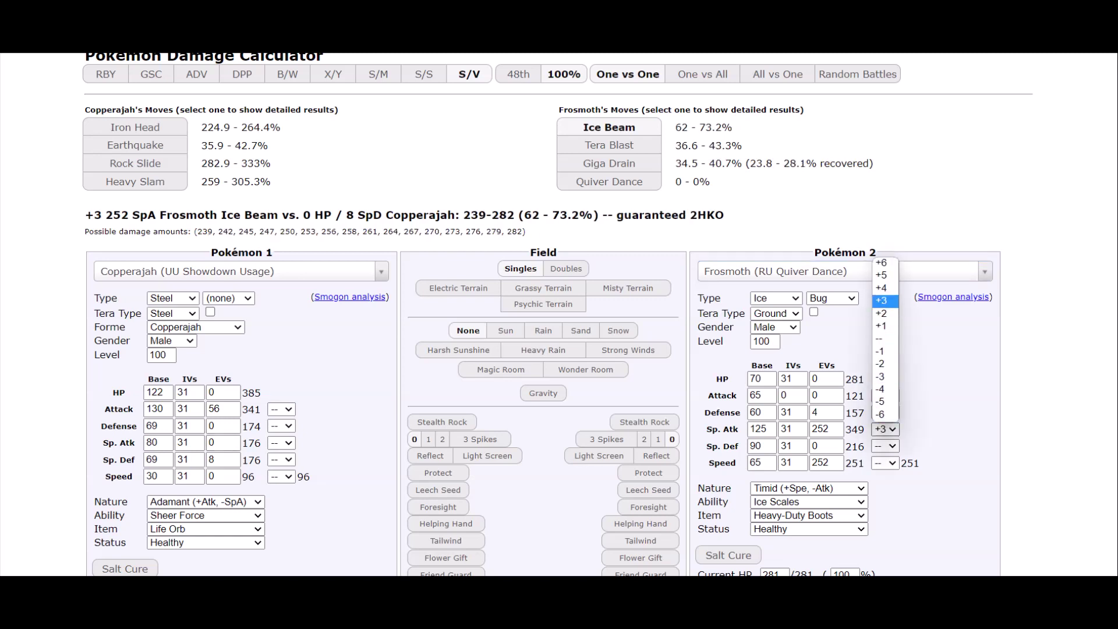
left_click(884, 317)
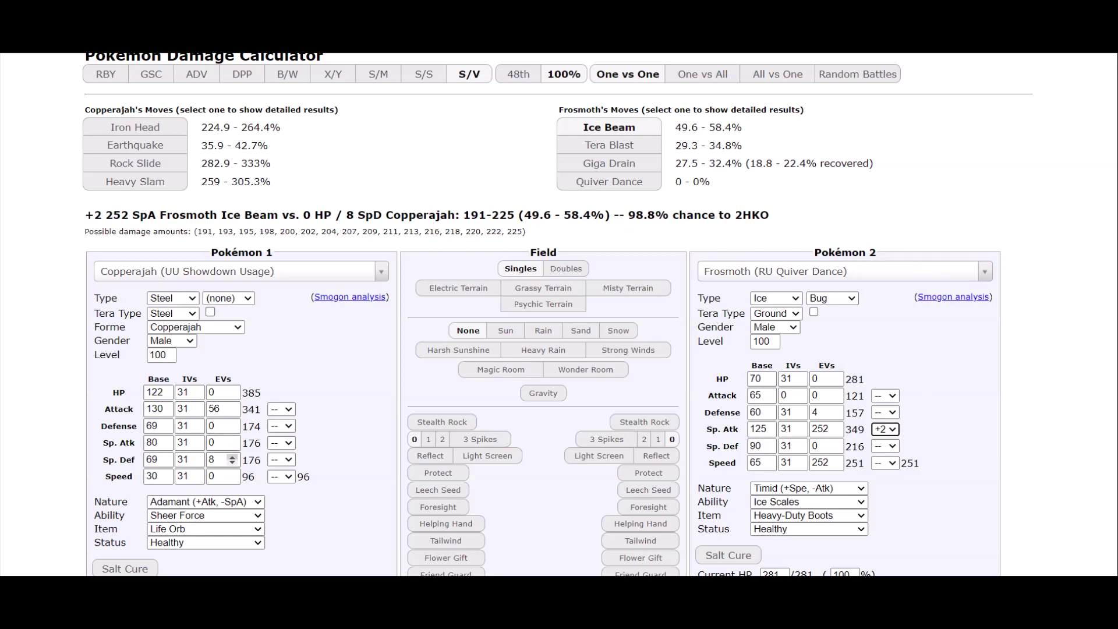
- Set Copperajah's EVs to 36 HP and 116 Sp. Def
double_click(216, 460)
type("68")
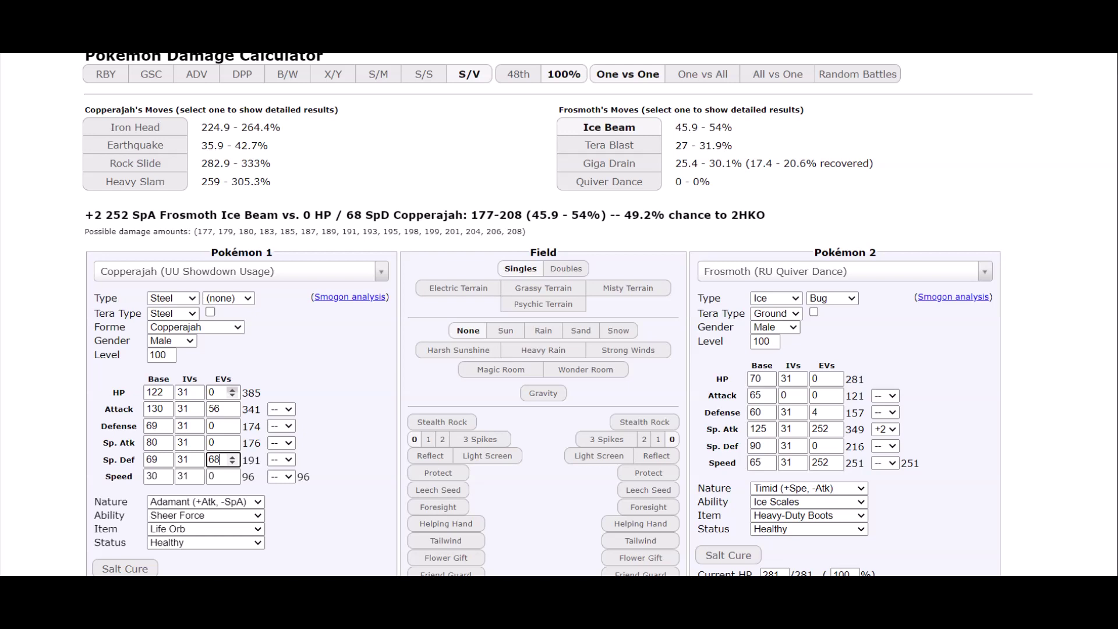
double_click(217, 392)
type("36")
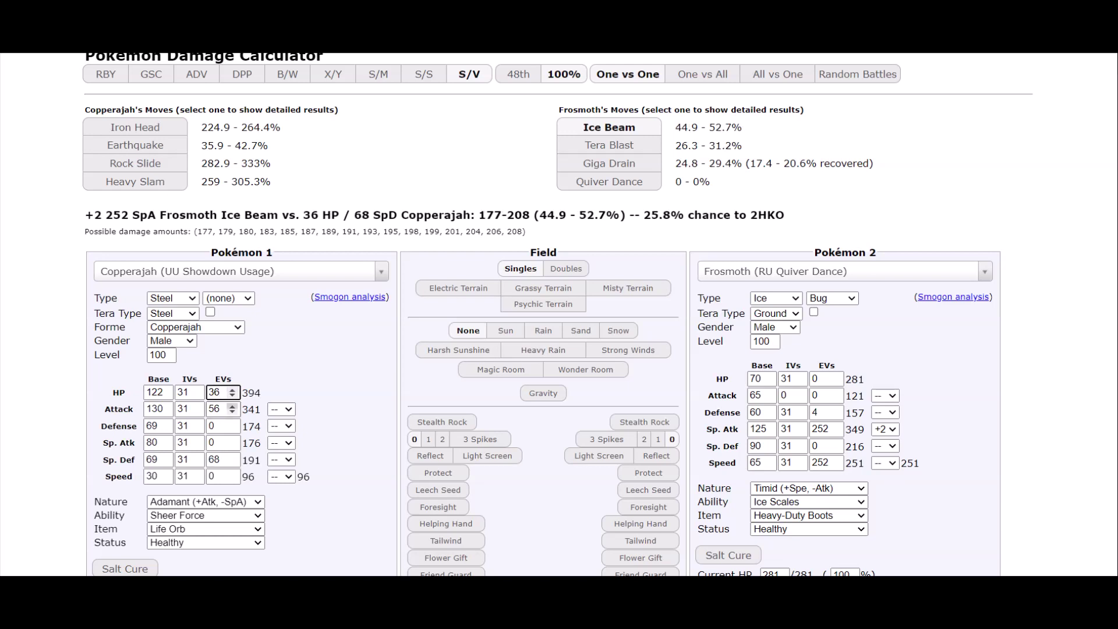
double_click(216, 459)
type("108")
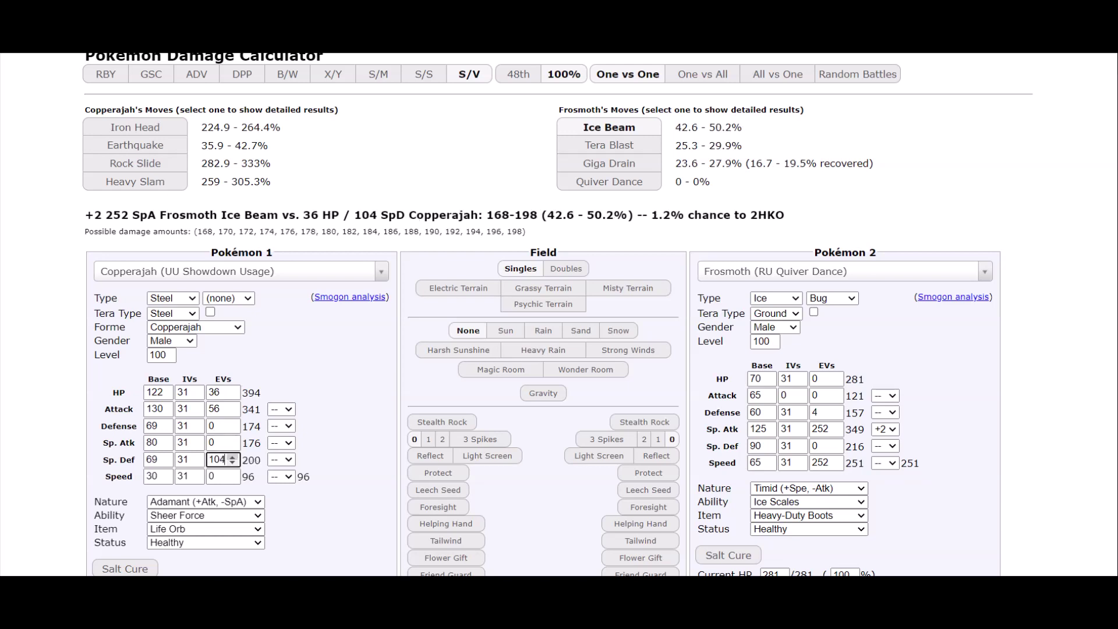
key("Up")
key("Up")
- Load RU Choice Specs Gardevoir as the opponent
key("ctrl+Tab")
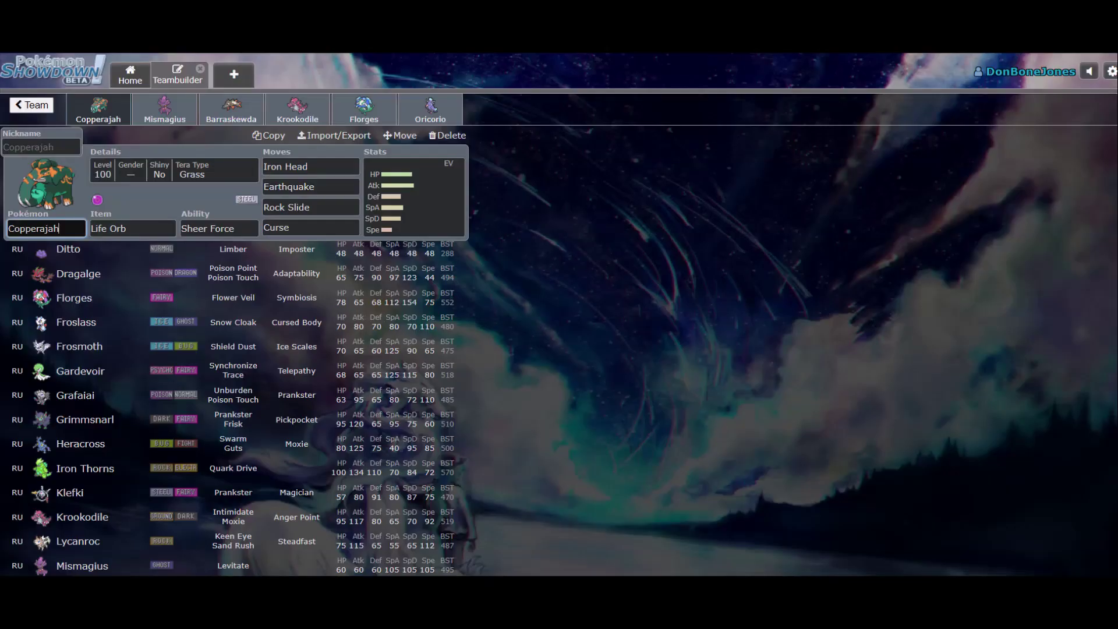
key("ctrl+shift+Tab")
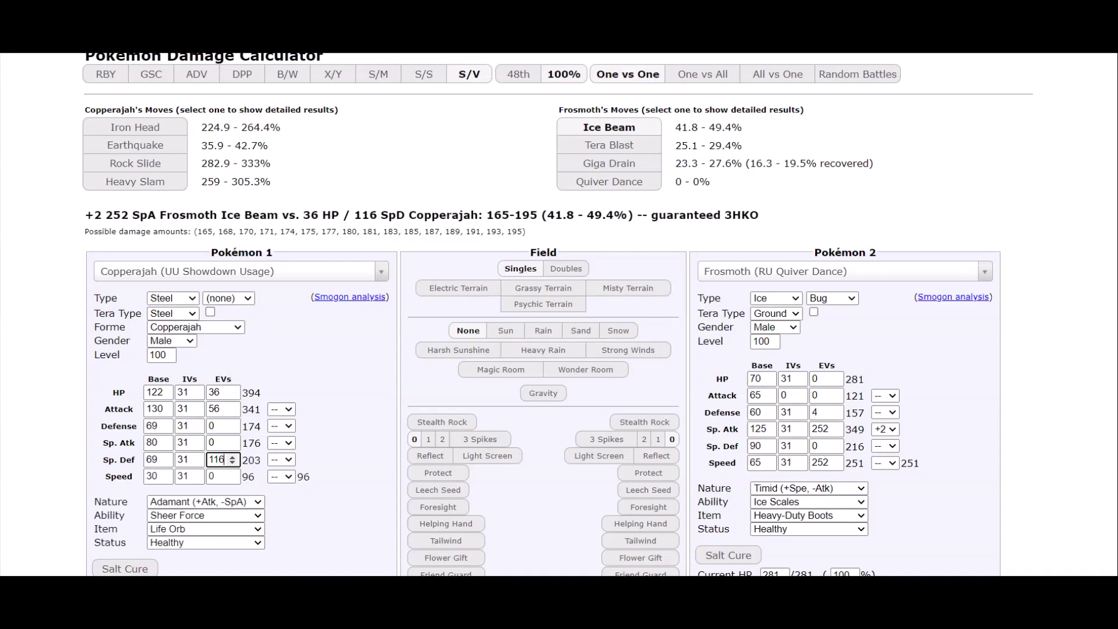
left_click(844, 271)
type("gardevoir")
key("Down")
key("Down")
key("Down")
key("Return")
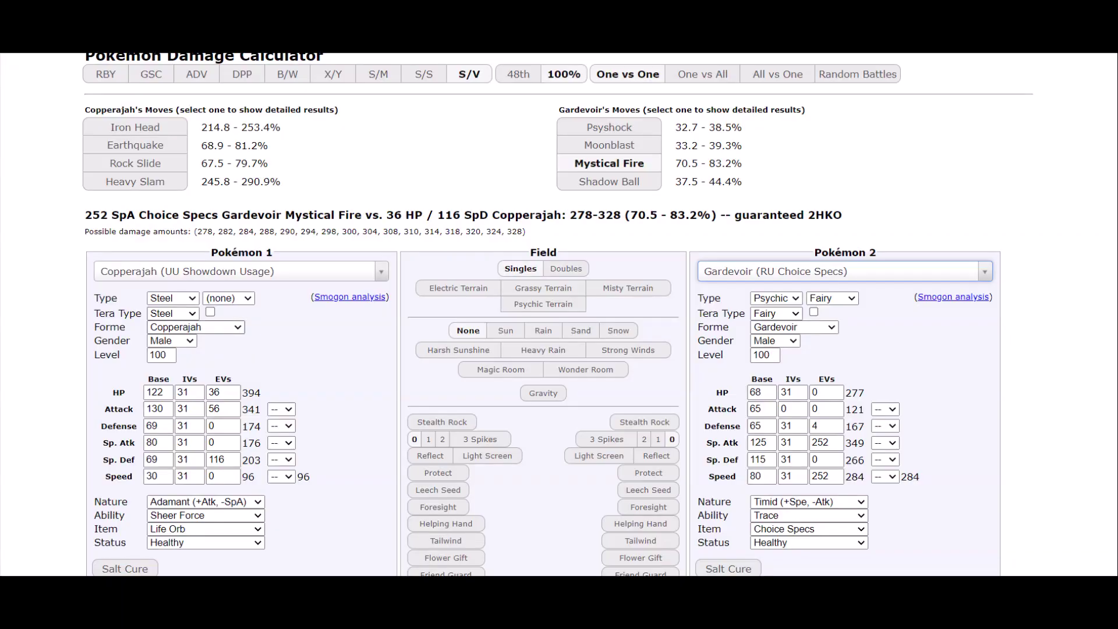
- Set Copperajah's Tera Type to Grass and toggle Terastallization on and off
left_click(173, 314)
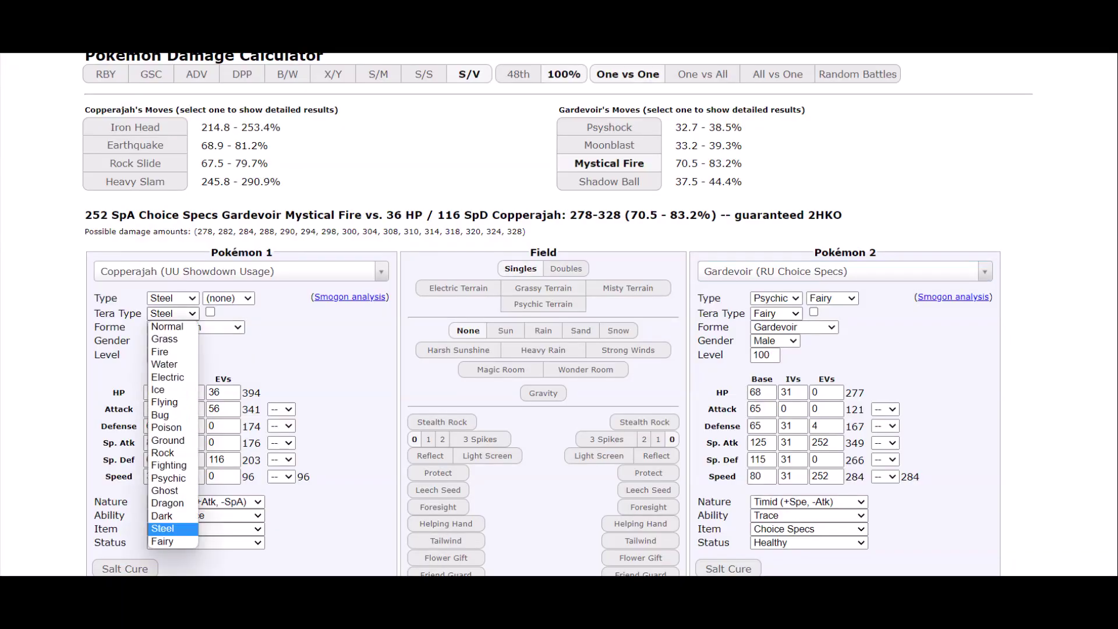
left_click(165, 339)
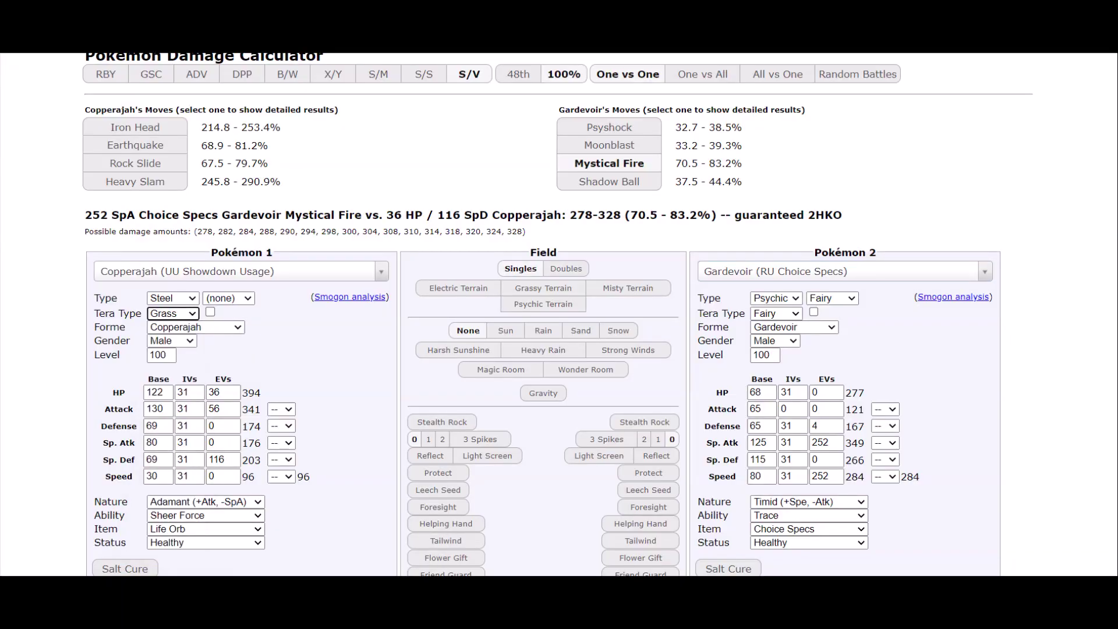
left_click(210, 311)
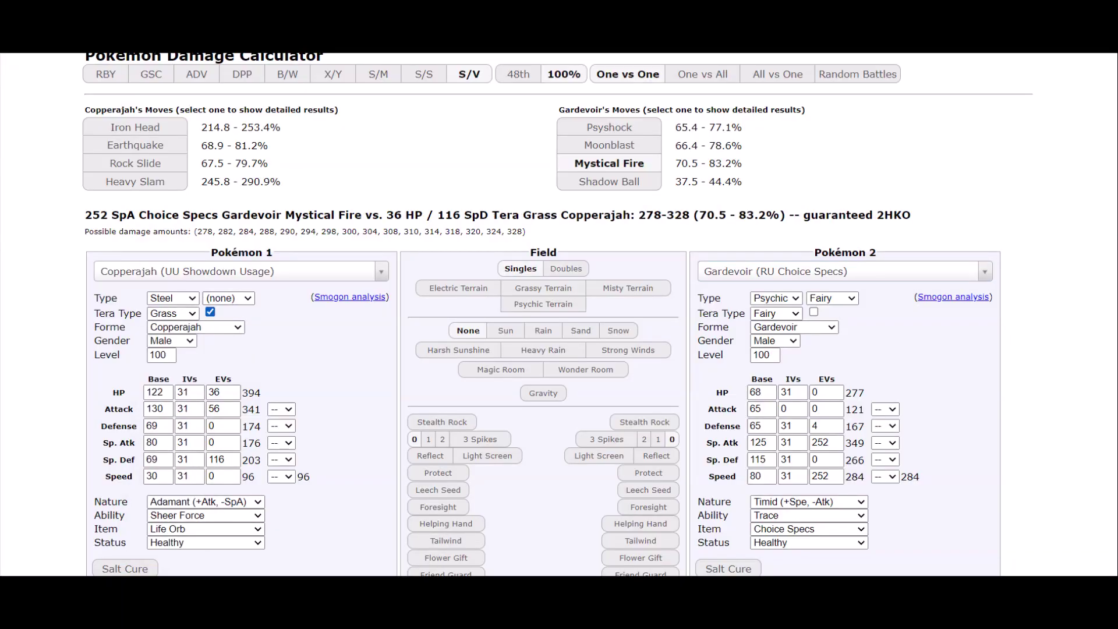
left_click(211, 312)
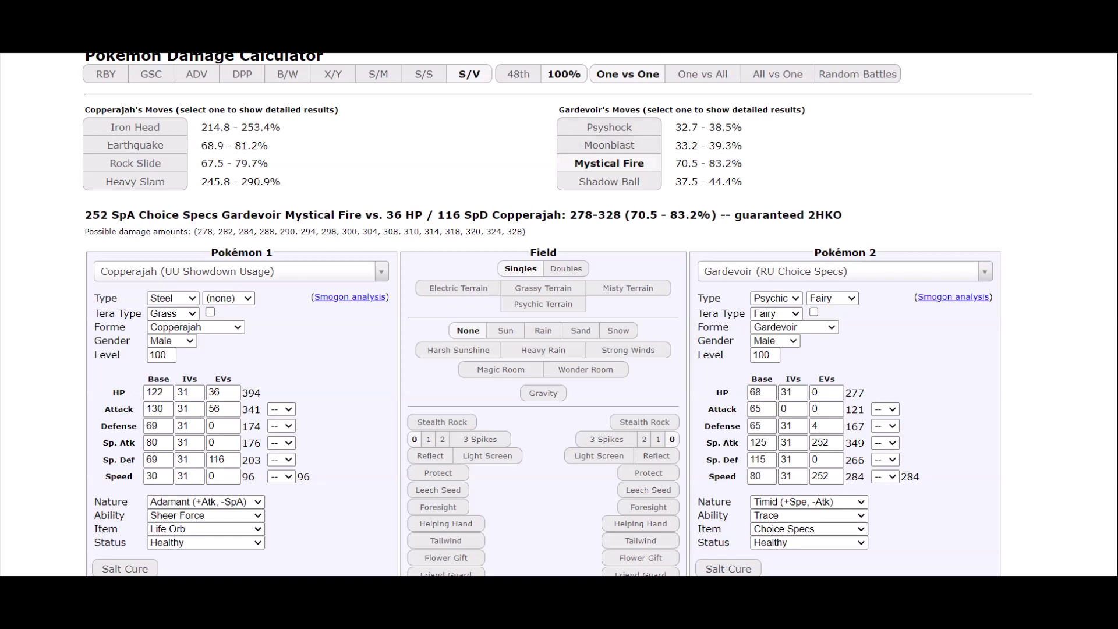
- Give Gardevoir a Choice Scarf and raise Copperajah's HP EVs to 128
left_click(827, 528)
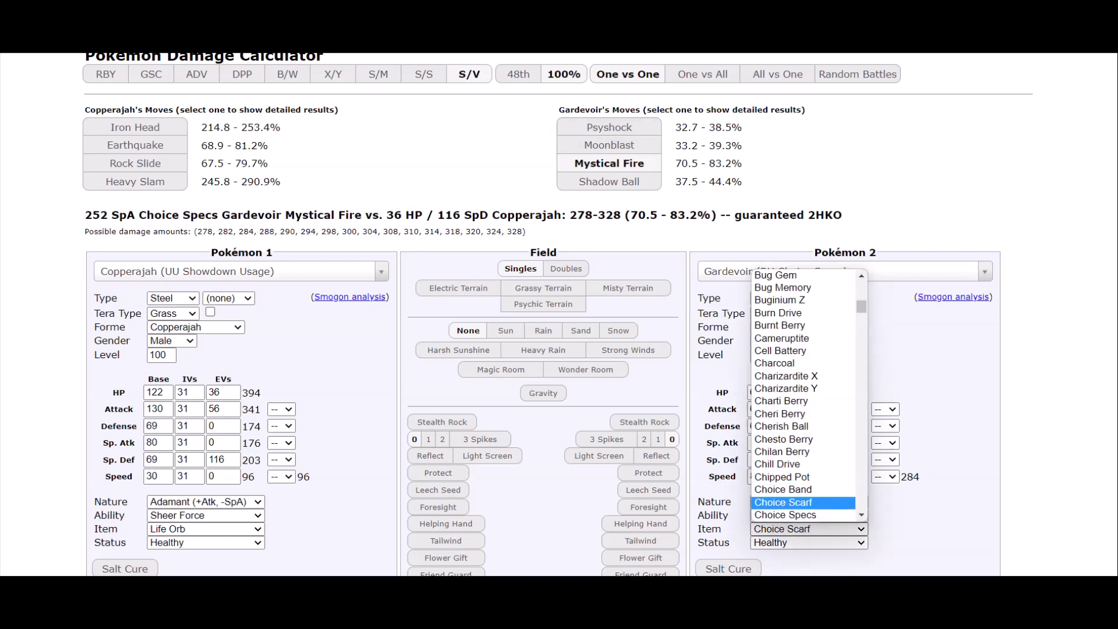
left_click(783, 501)
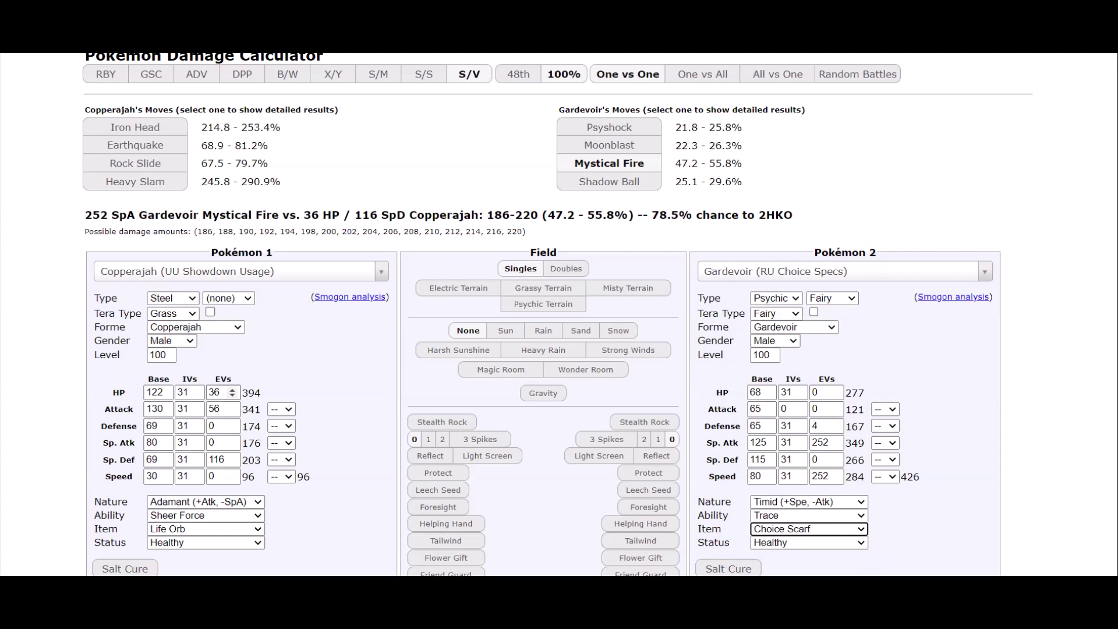
double_click(221, 392)
type("72")
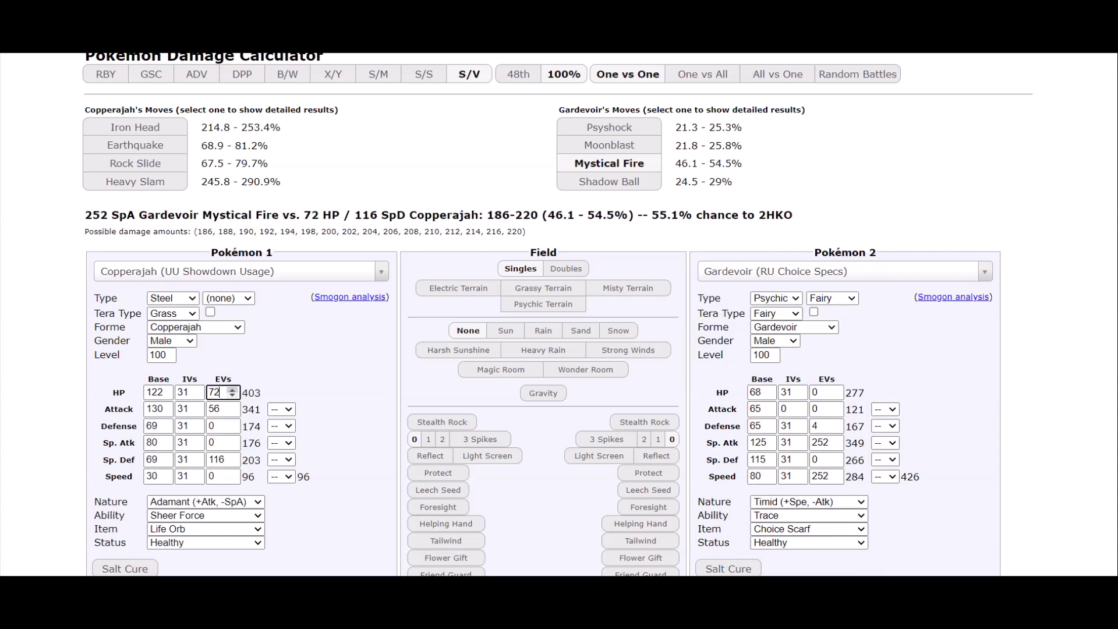
left_click(232, 389)
left_click(232, 389)
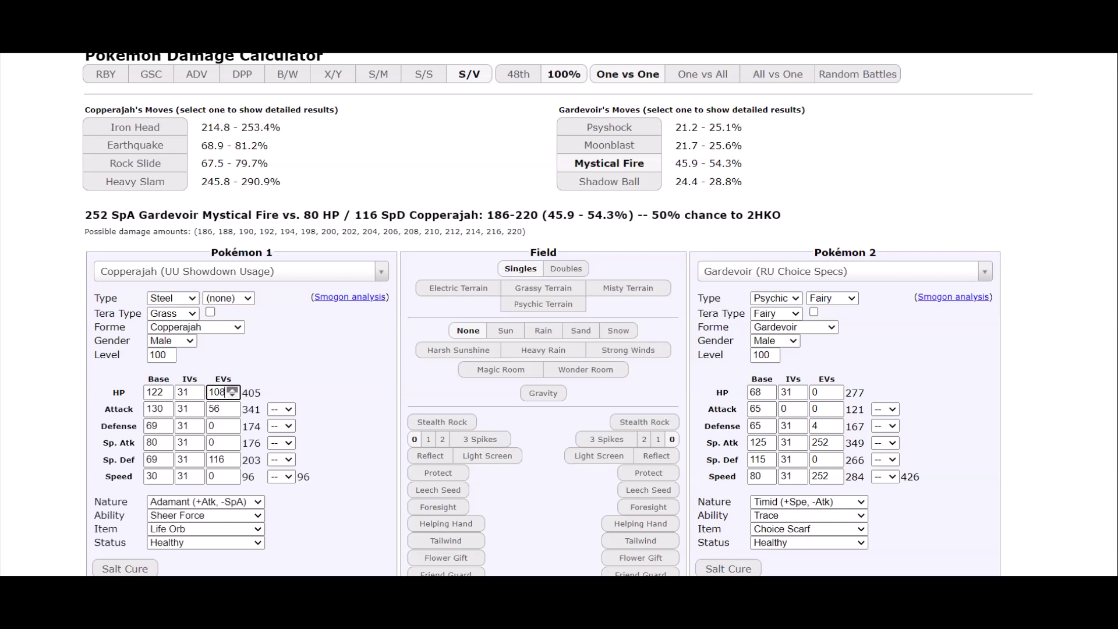
left_click(232, 390)
- Set Copperajah's Sp. Def EVs to 160 and Attack EVs to 104
left_click(232, 457)
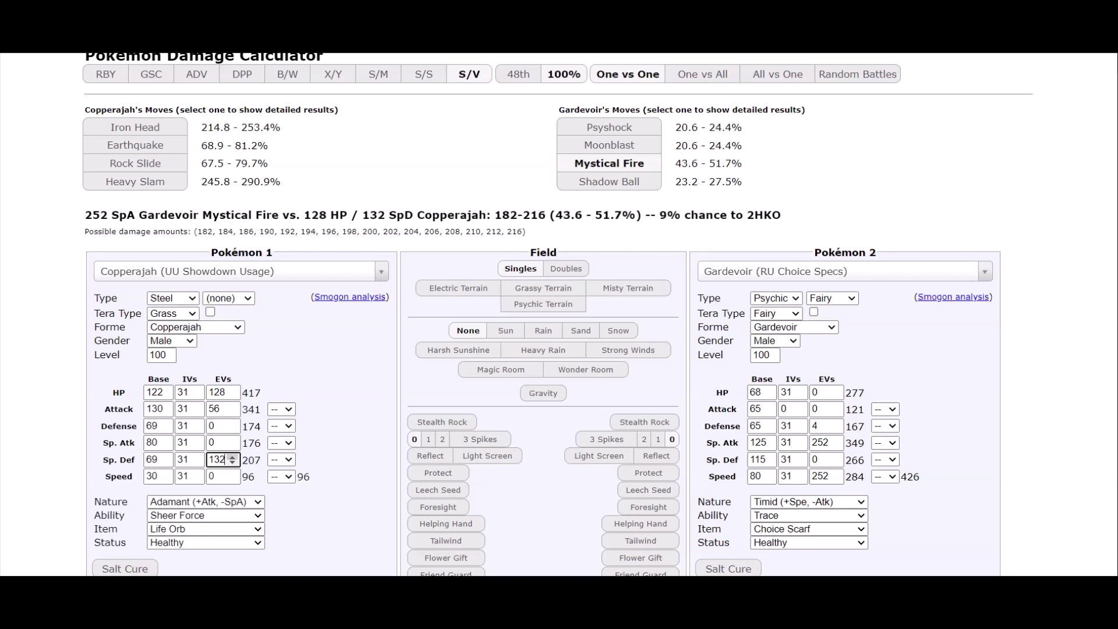
left_click(232, 457)
left_click(233, 457)
left_click(232, 457)
left_click(233, 458)
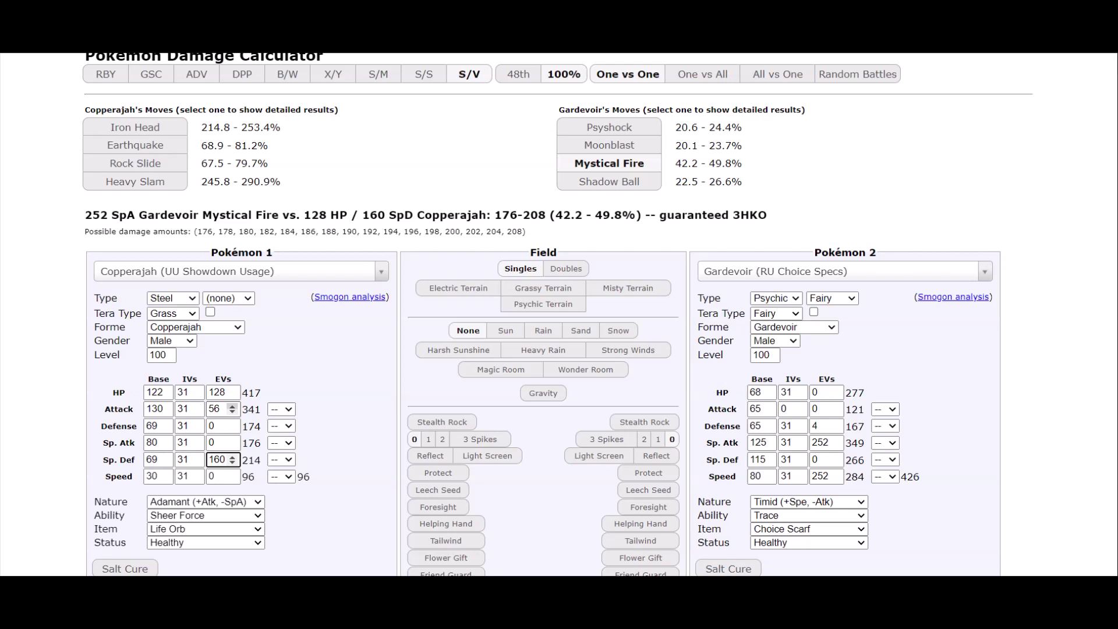
double_click(218, 409)
type("104")
- Replace Copperajah's fourth move with Curse
scroll(541, 315, "down", 5)
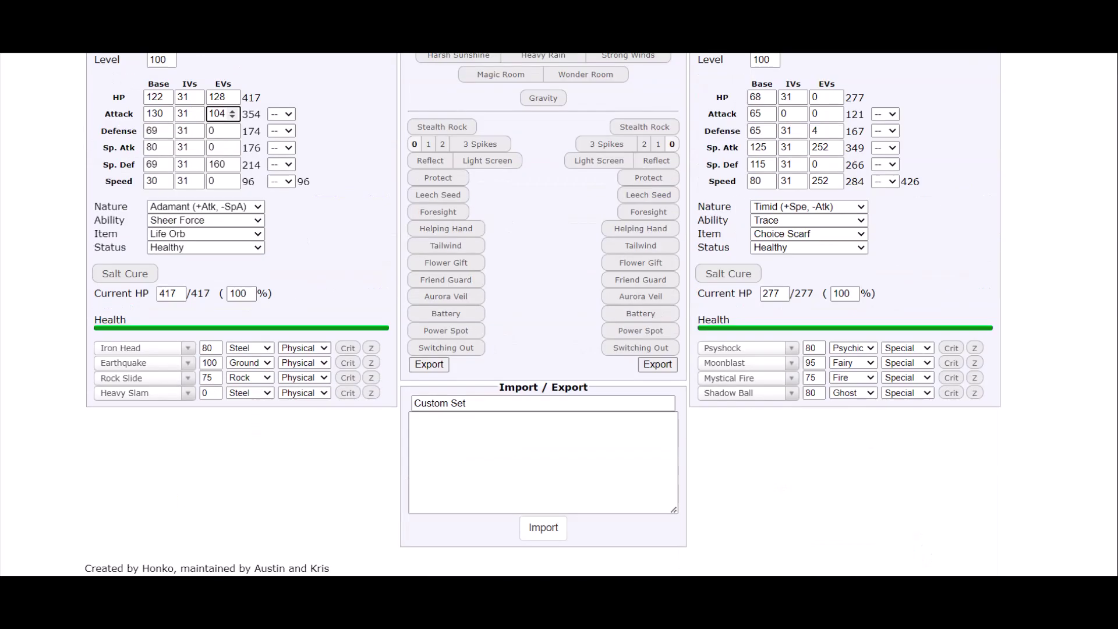
left_click(140, 393)
type("curse")
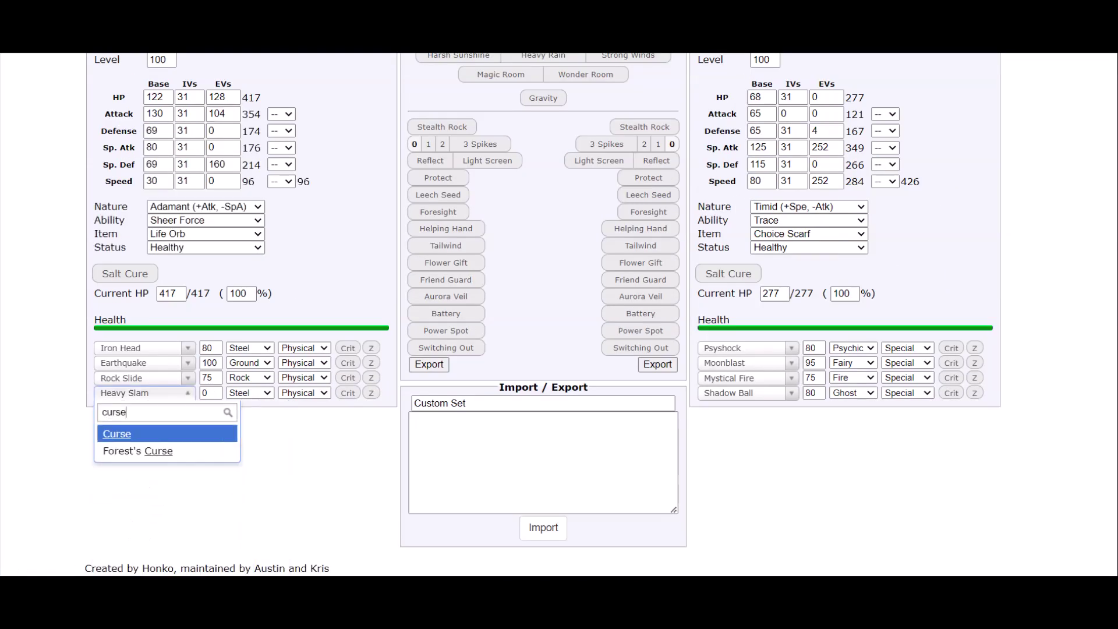
key("Return")
scroll(542, 314, "up", 5)
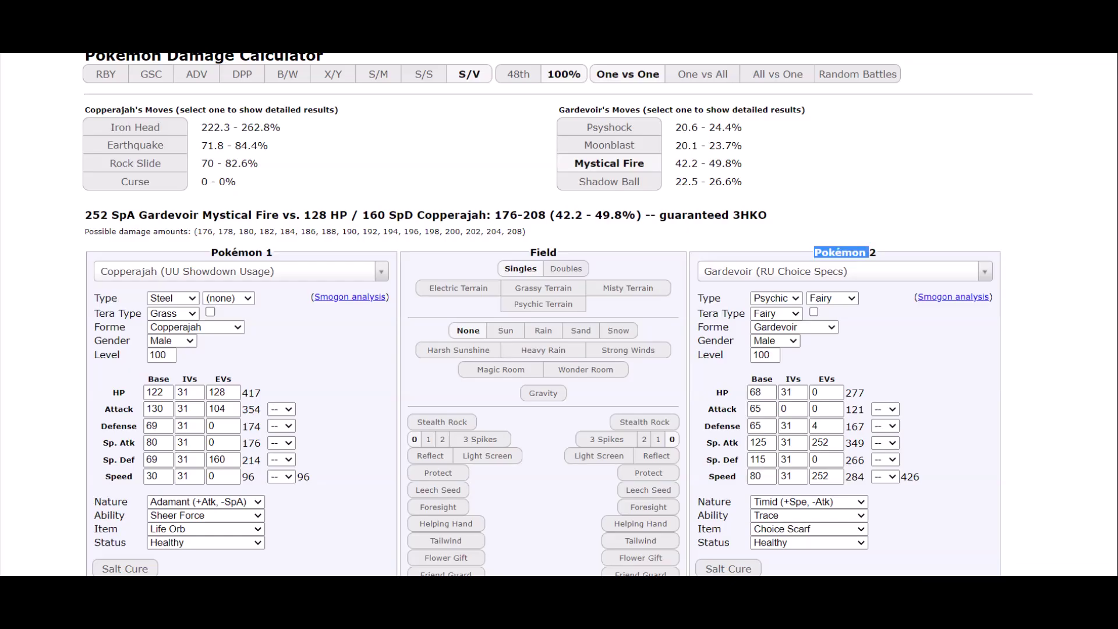
- Load Iron Thorns UU Dragon Dance as the opponent and glance at the teambuilder
left_click(839, 272)
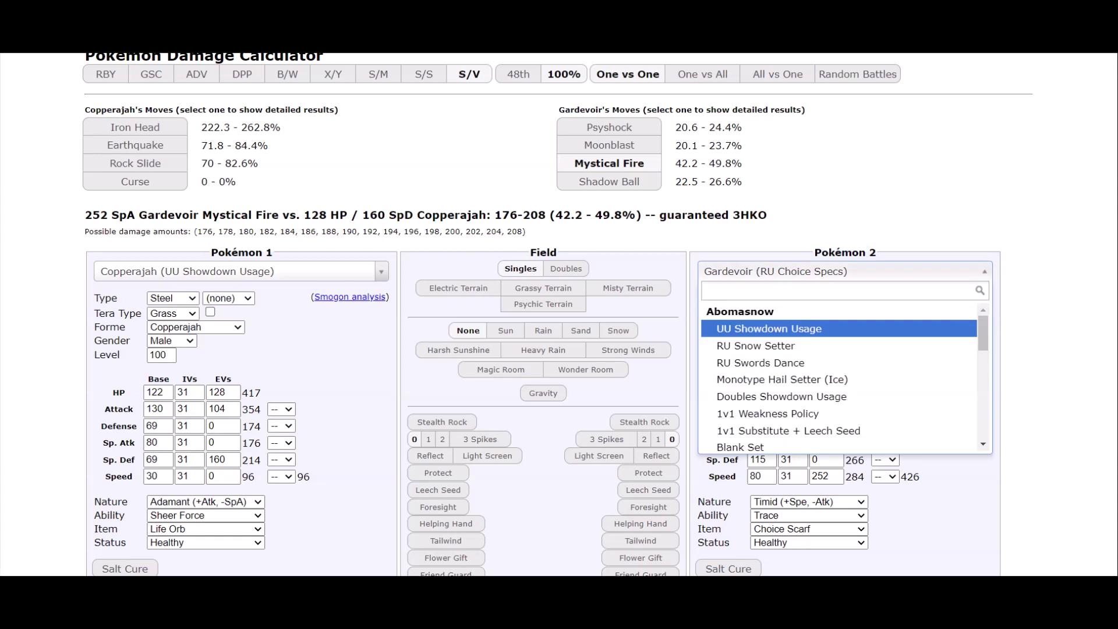
type("iron th")
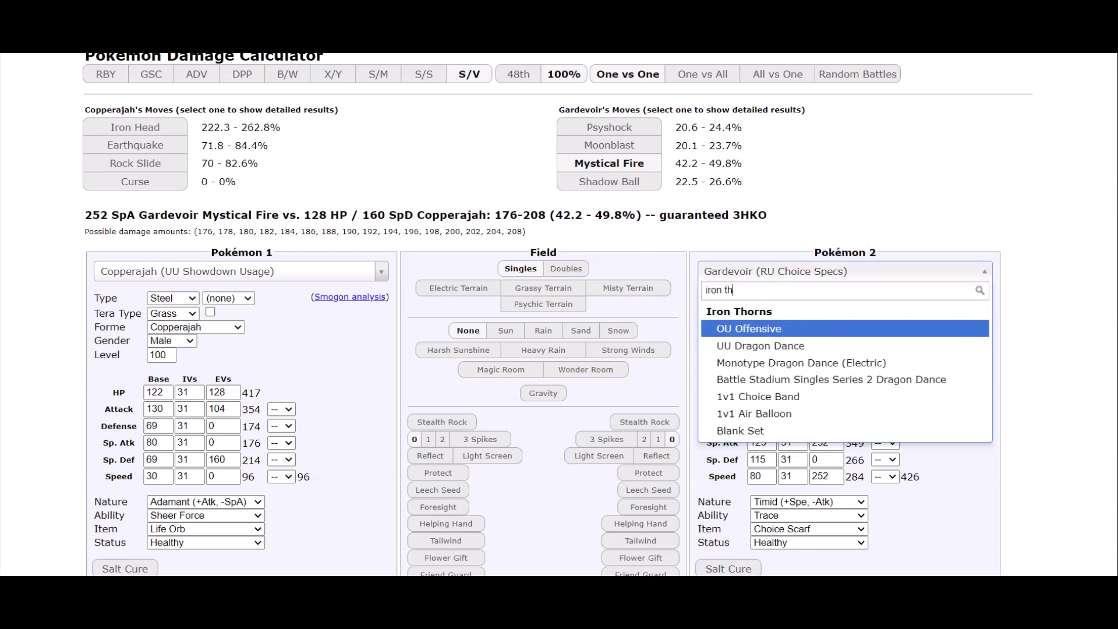
type("orns")
key("Down")
key("Return")
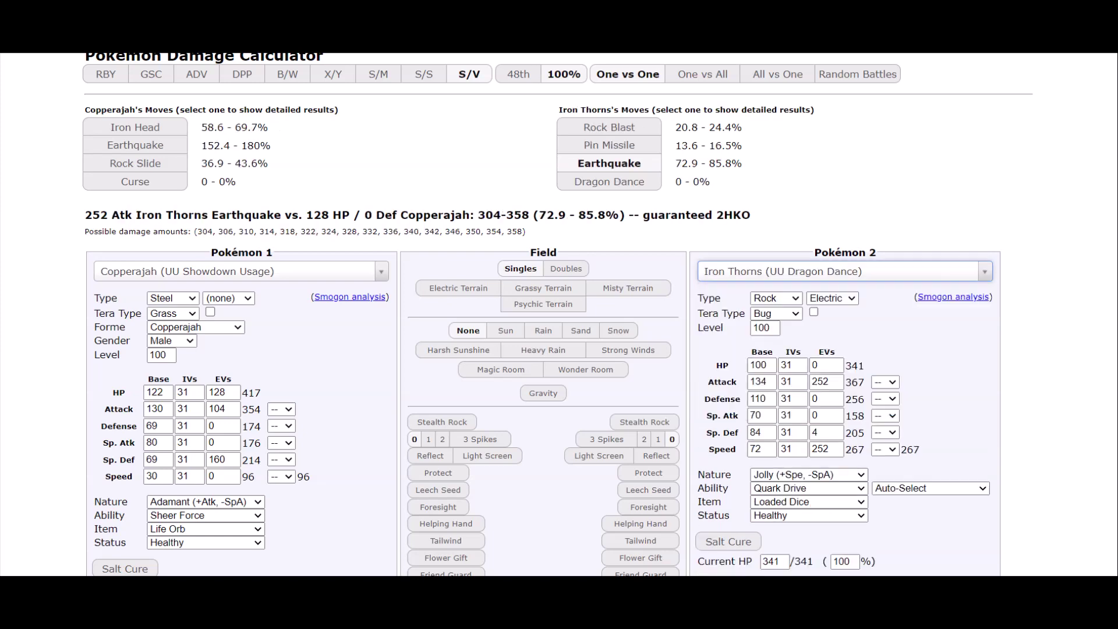
key("alt+Tab")
scroll(408, 408, "down", 2)
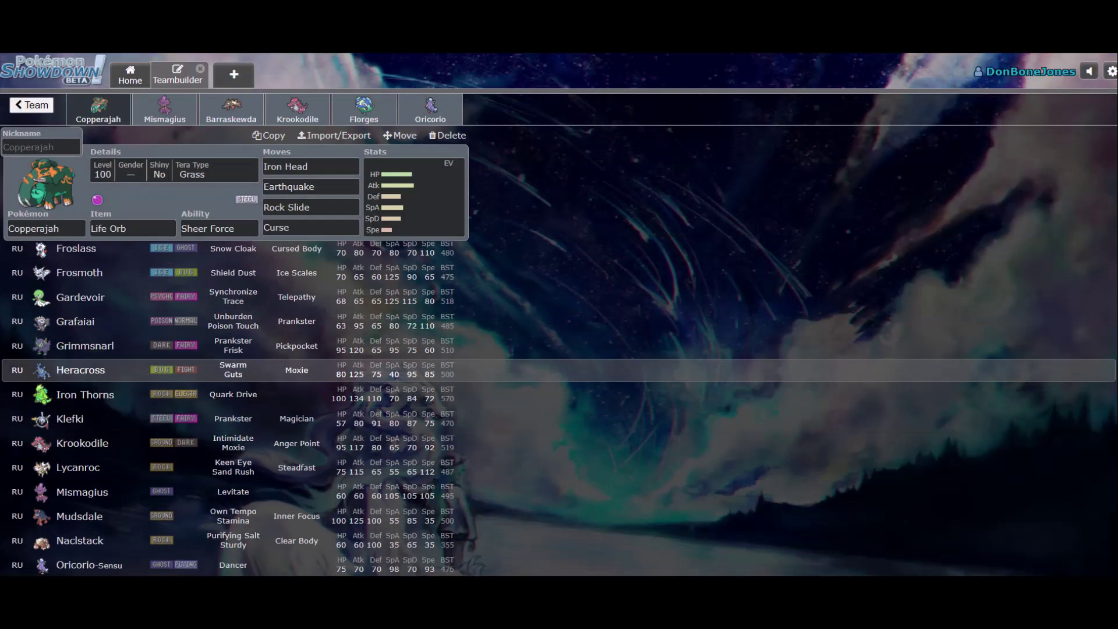
key("alt+Tab")
- Switch the opponent to Klefki's UU Showdown Usage set
left_click(838, 271)
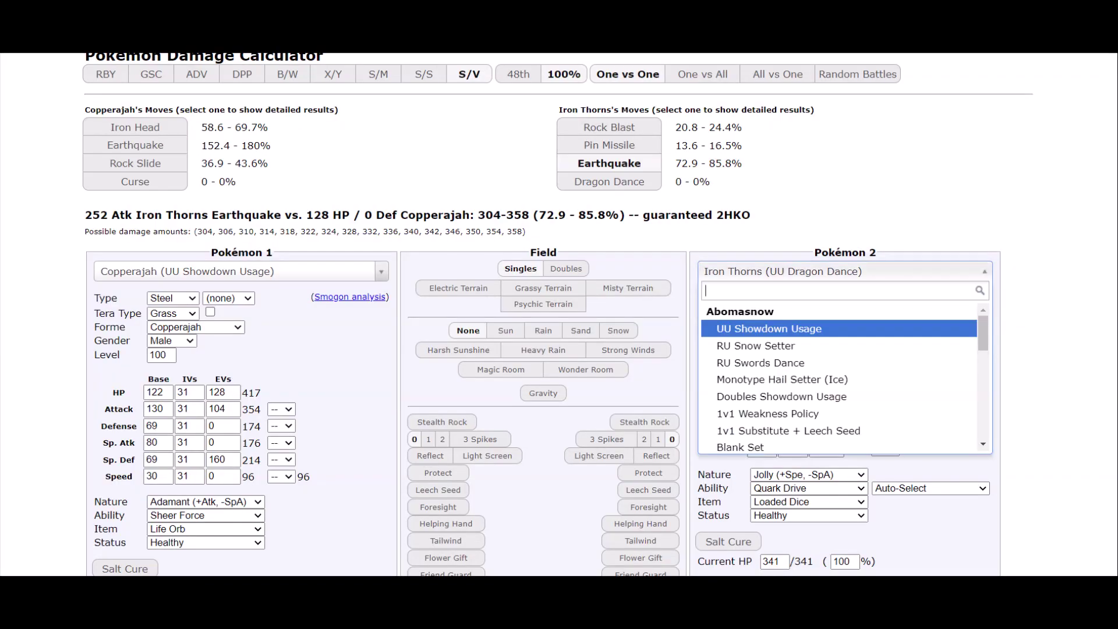
type("klefki")
key("Down")
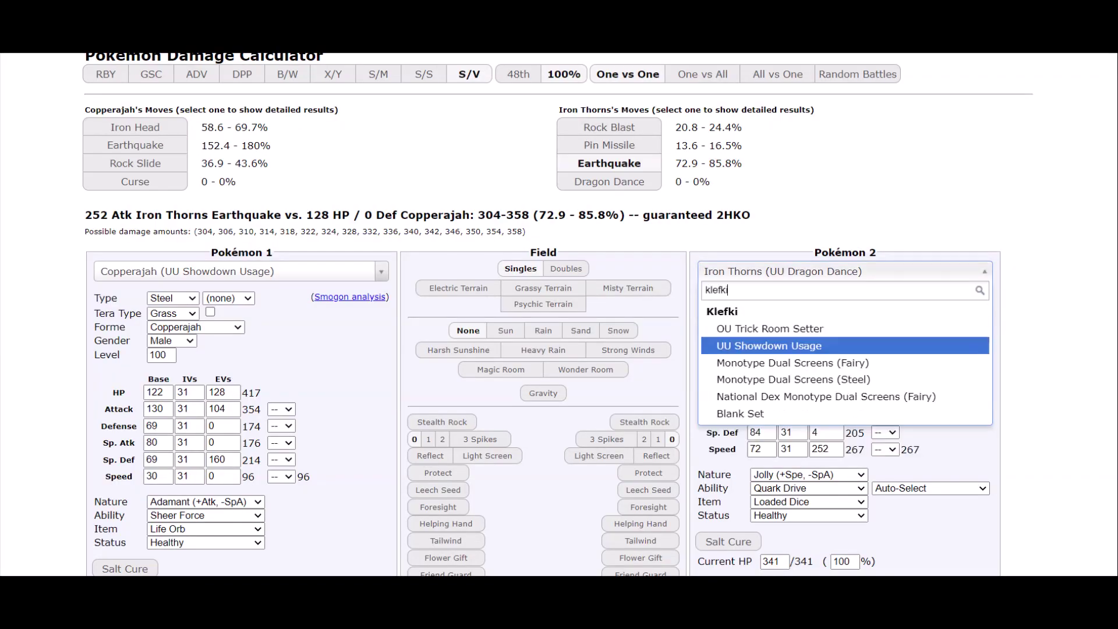
key("Return")
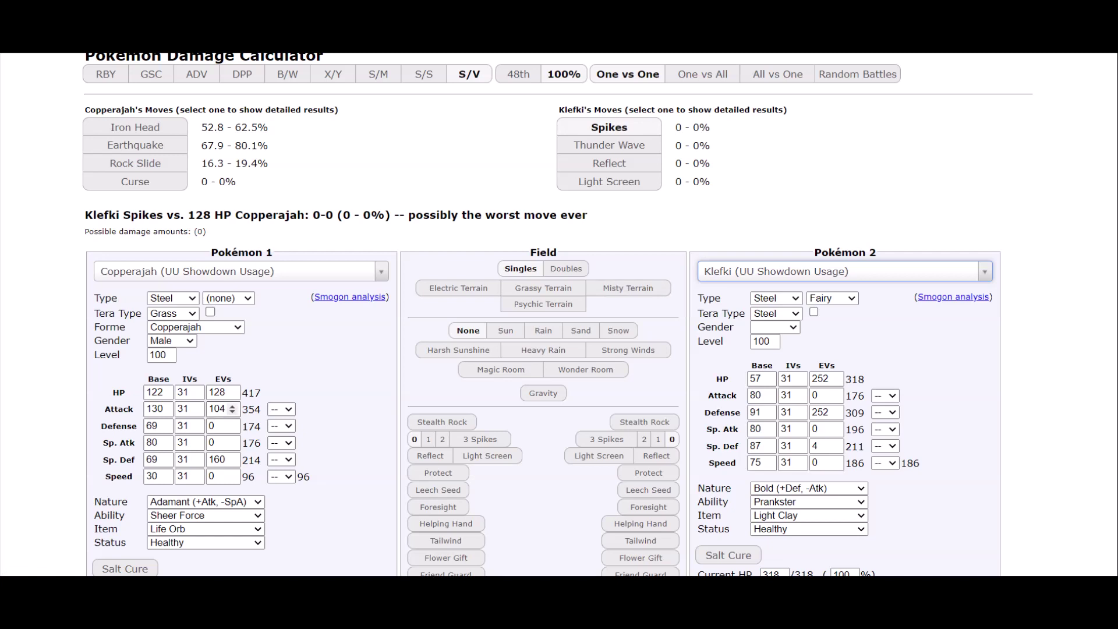
- Raise Copperajah's Attack EVs to 252
double_click(221, 409)
type("140")
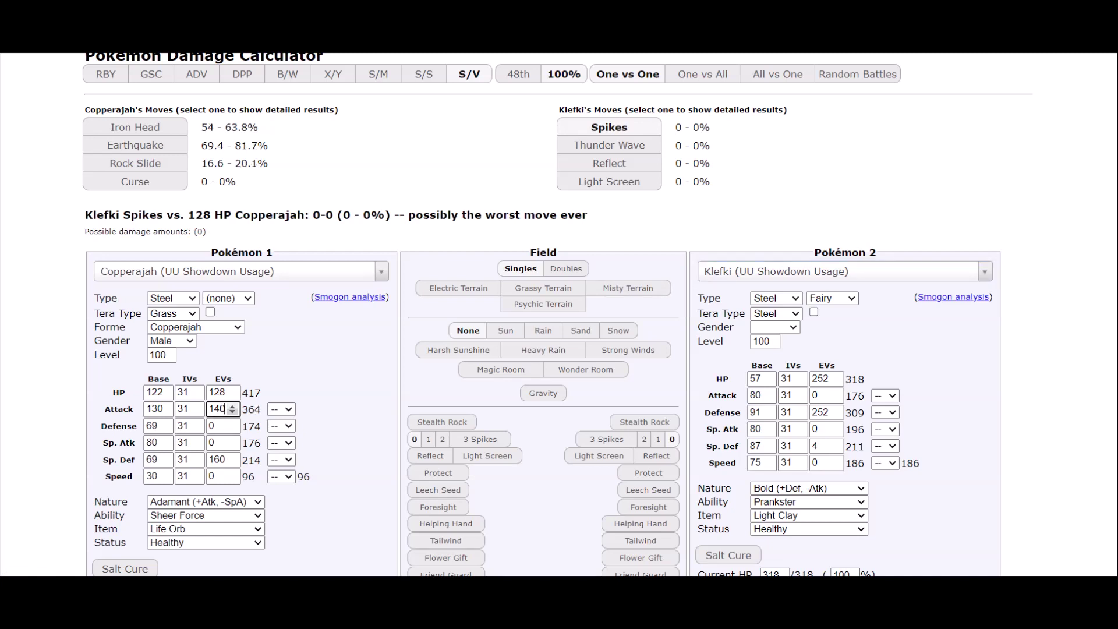
key("Down")
left_click(233, 406)
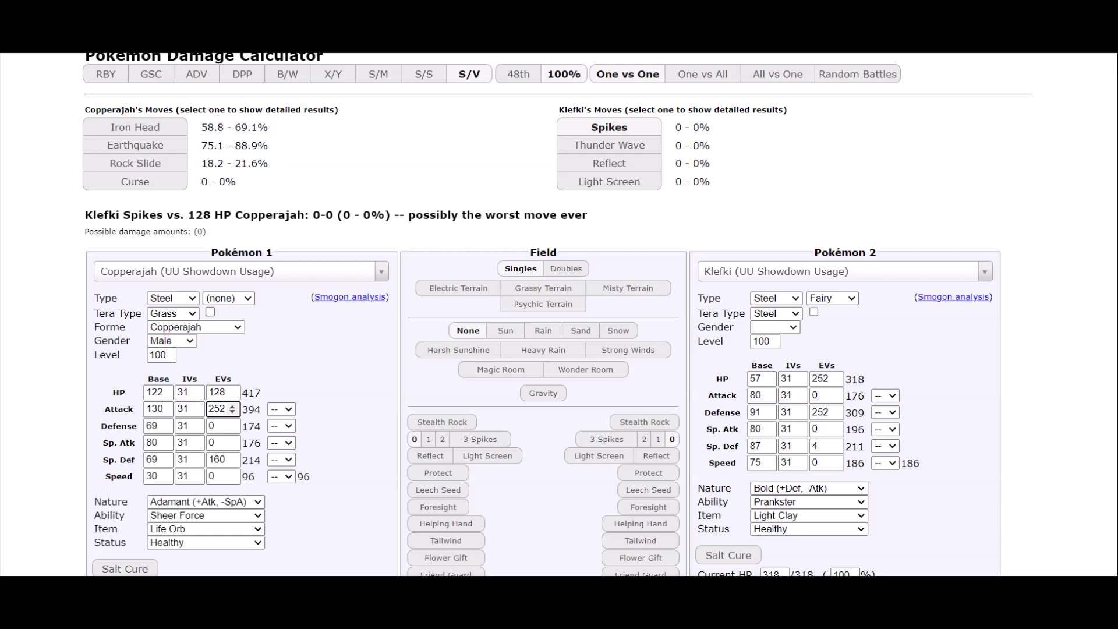
- Set Klefki's calculator EVs to 252 Sp. Def and 0 Defense
double_click(824, 446)
type("252")
double_click(824, 412)
type("0")
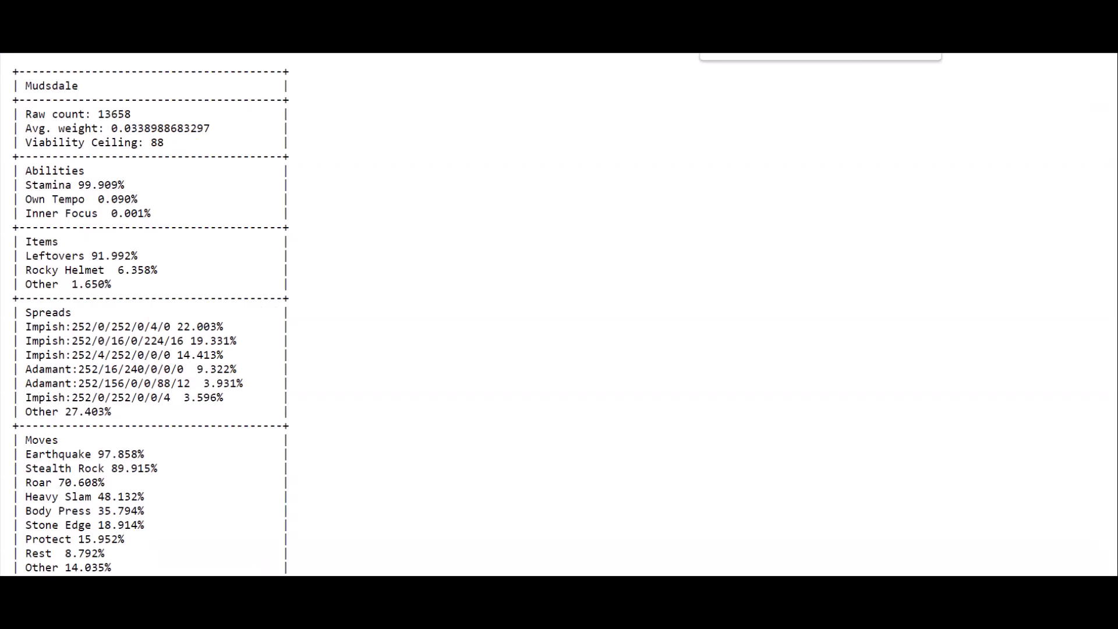
type("Klefki")
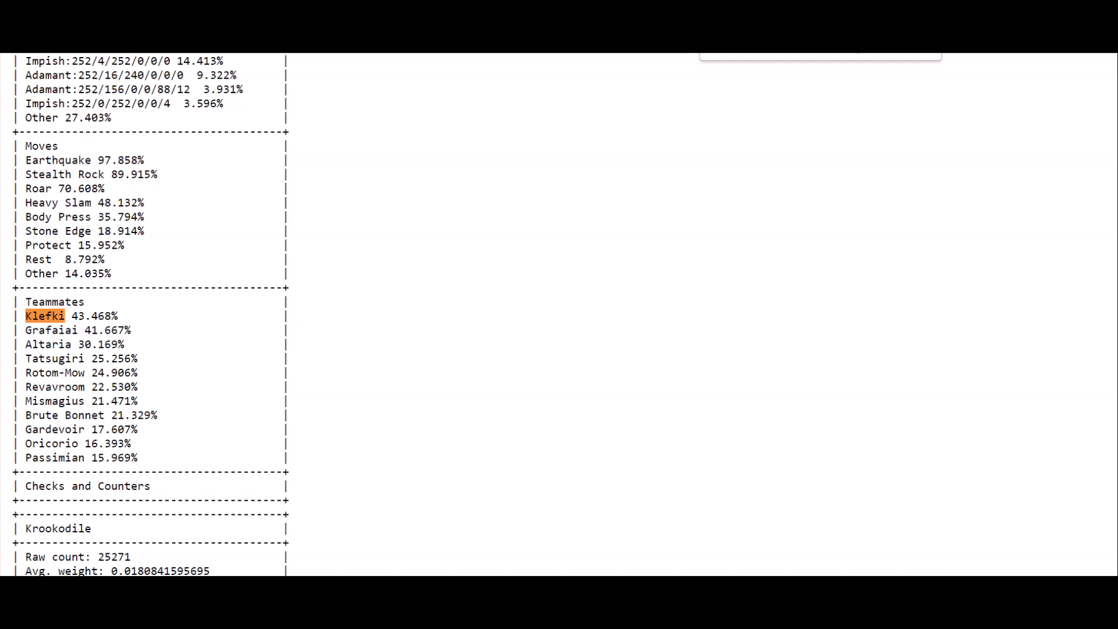
- Search the usage stats page for Klefki and scroll through its section
key("Return")
key("Return")
key("Return")
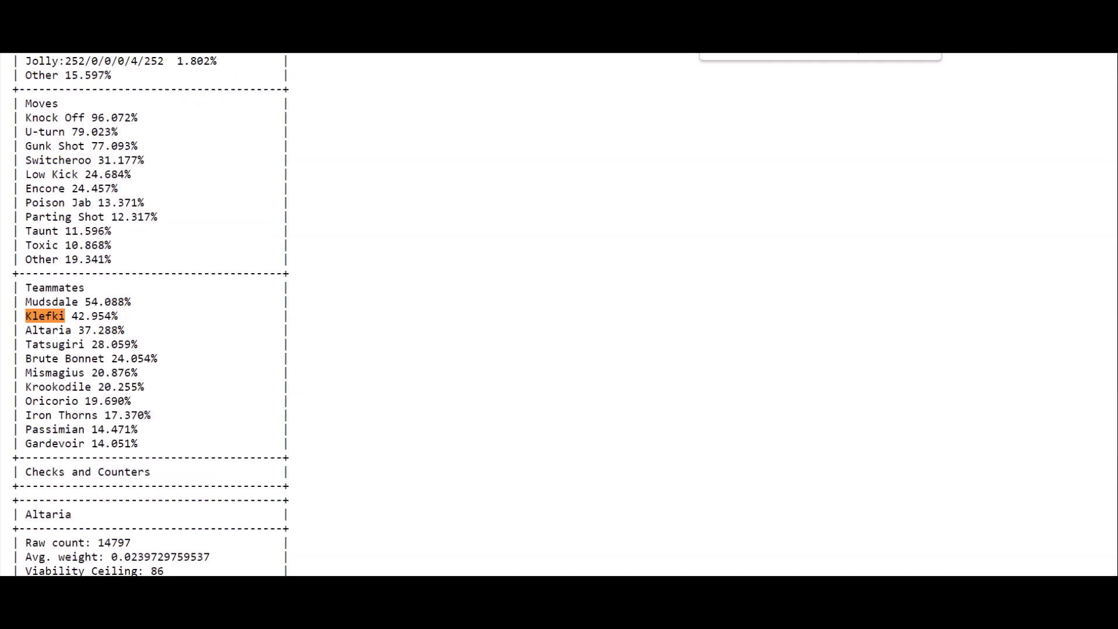
key("Return")
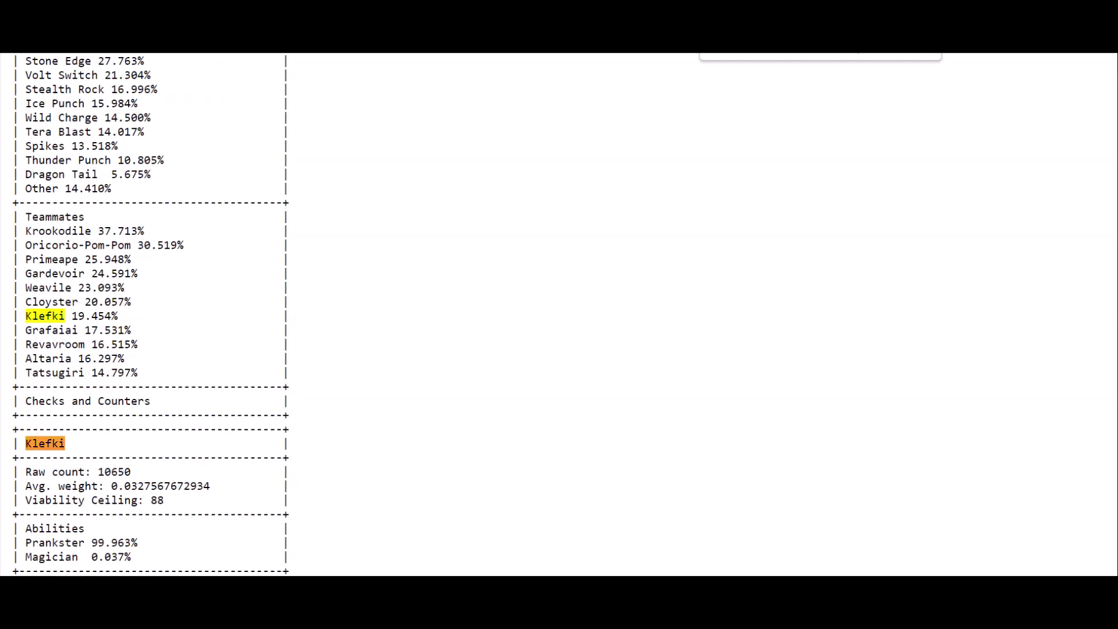
scroll(151, 314, "down", 4)
key("Escape")
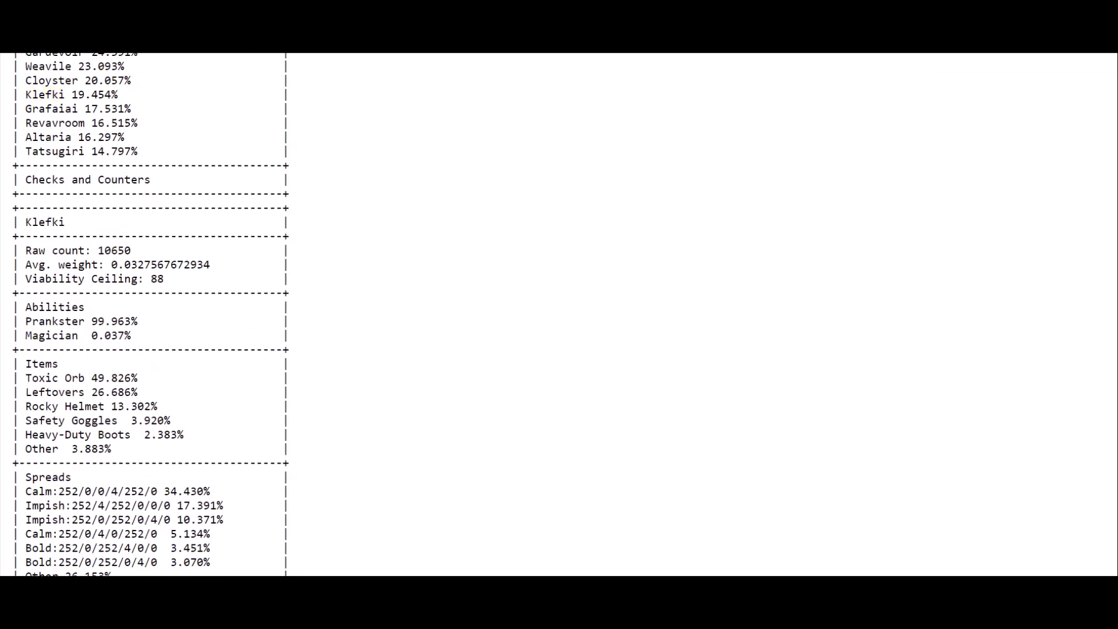
scroll(150, 314, "down", 3)
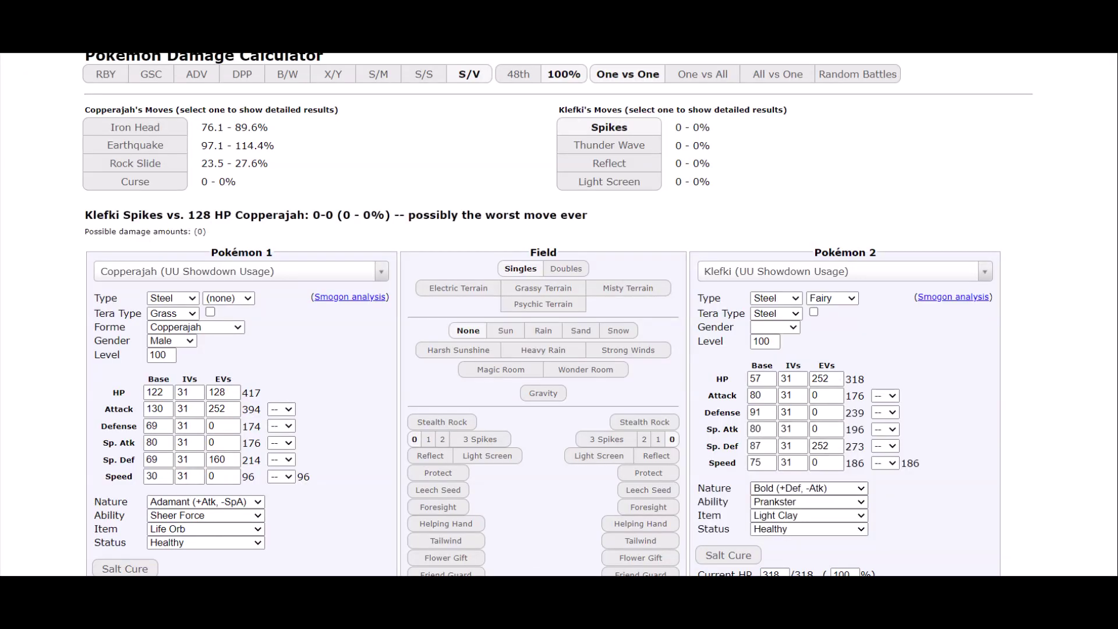
- Give Klefki a Calm nature and scroll Copperajah's Attack EVs down to 172
left_click(809, 488)
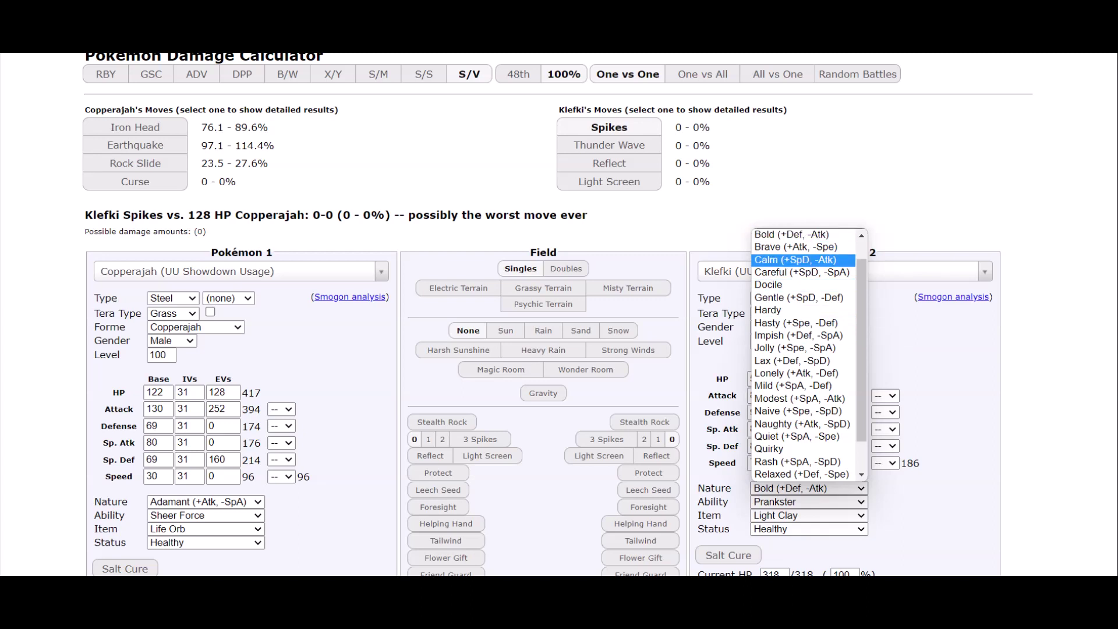
left_click(780, 260)
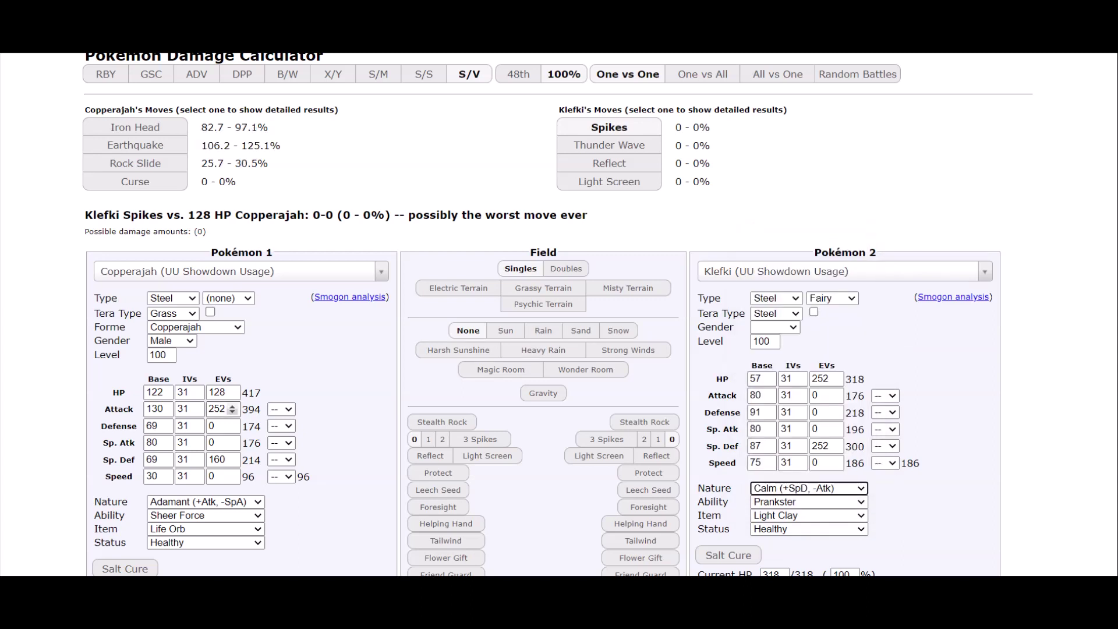
left_click(232, 410)
scroll(232, 410, "down", 5)
scroll(232, 410, "down", 13)
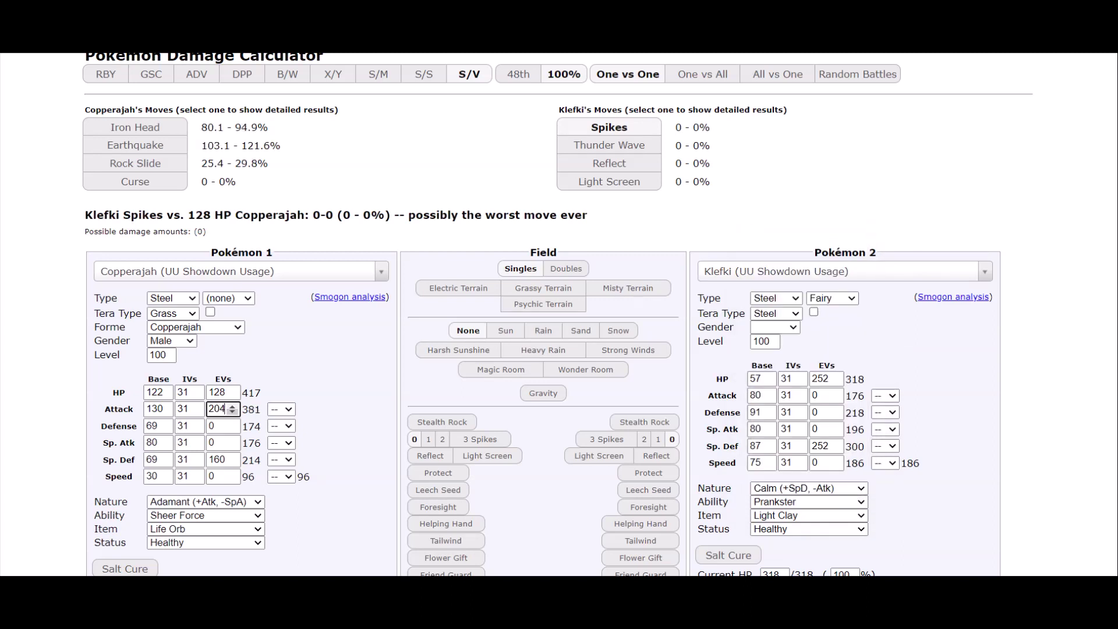
scroll(232, 410, "down", 3)
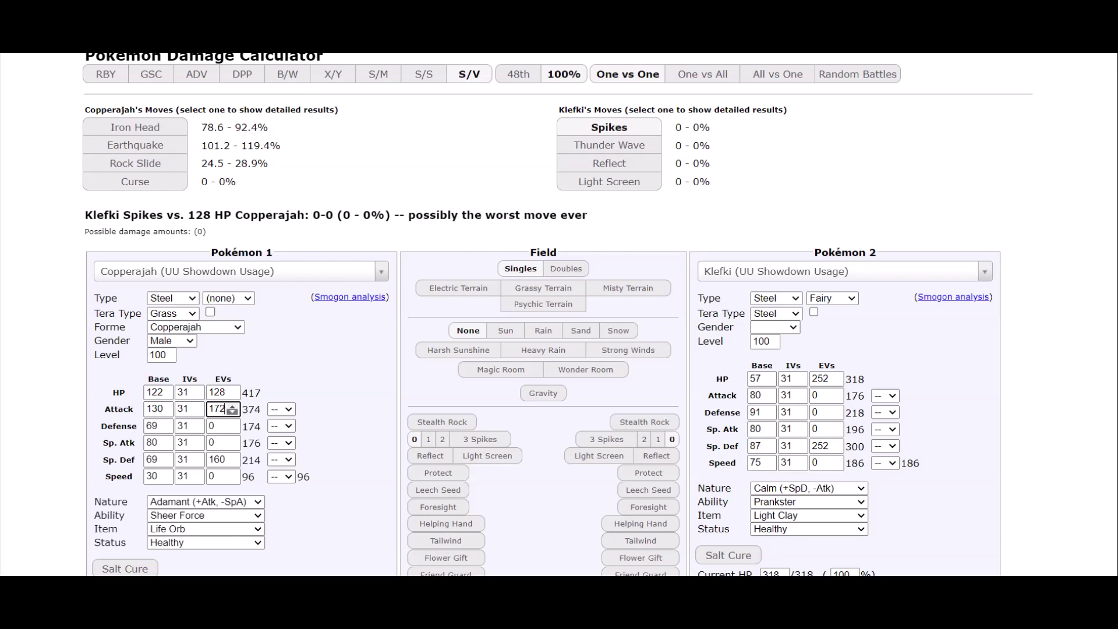
scroll(232, 410, "down", 3)
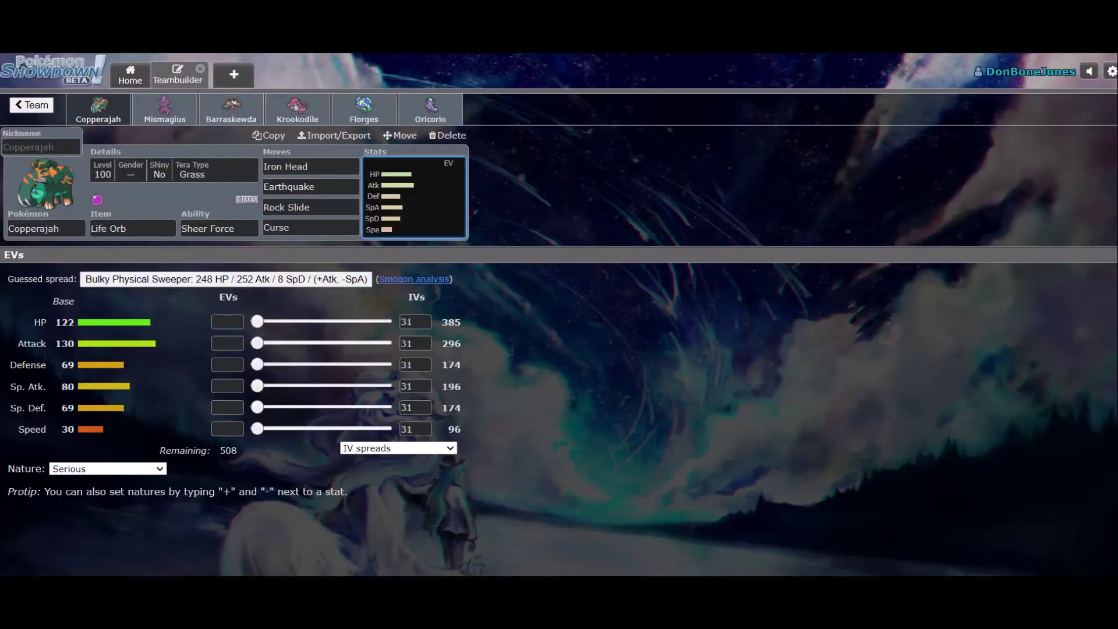
- Enter Copperajah's teambuilder EVs as 128 HP, 172 Attack and 160 Sp. Def
left_click(227, 321)
type("128")
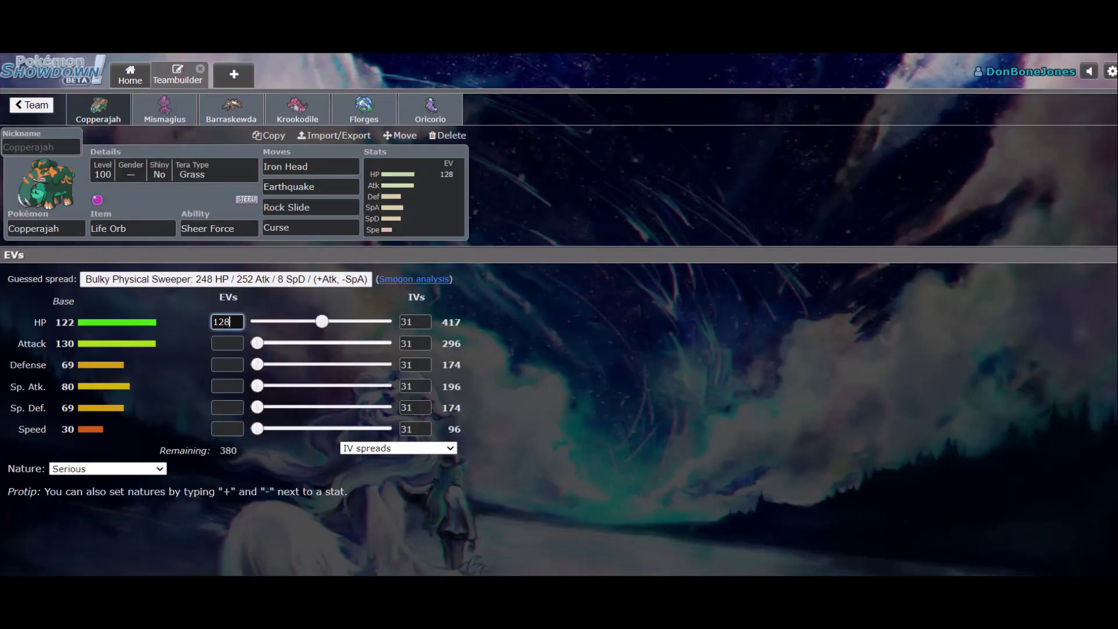
left_click(227, 343)
type("178+")
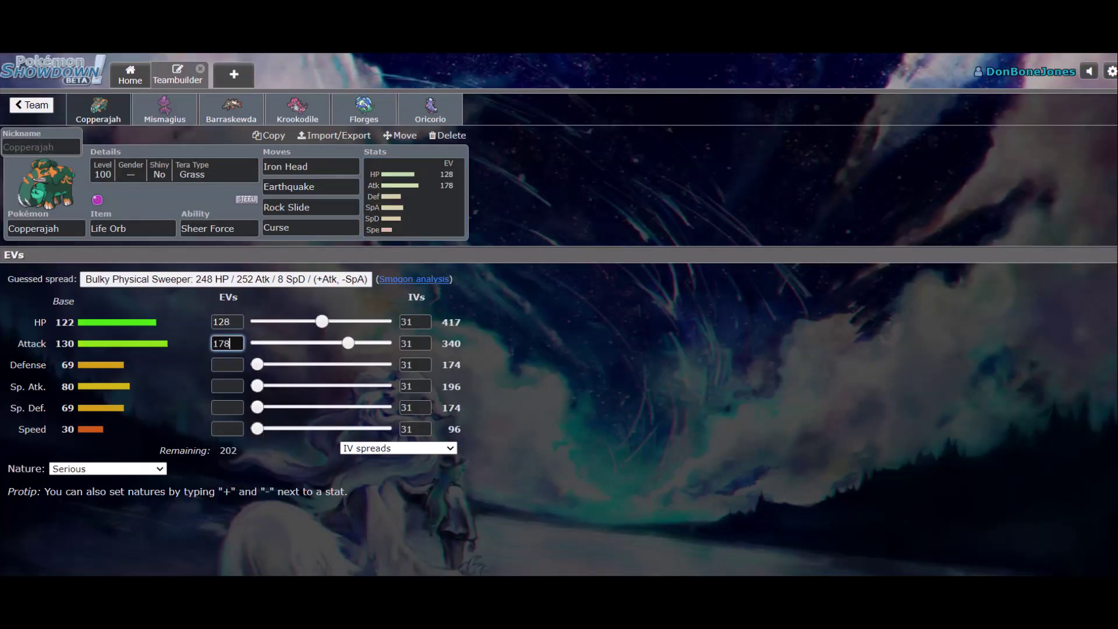
left_click(227, 364)
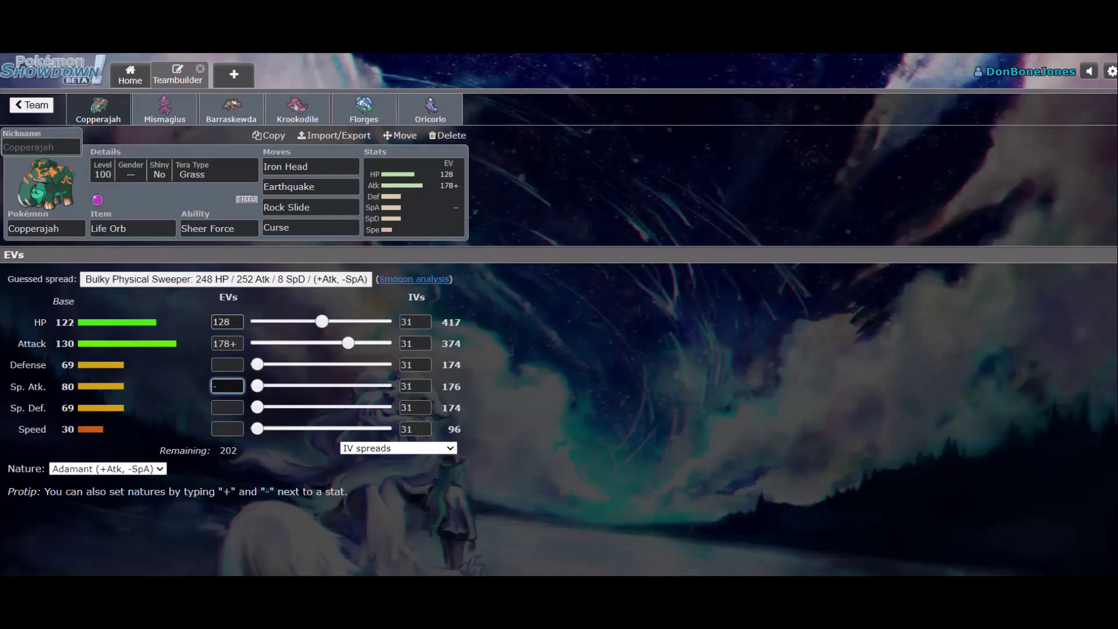
left_click(227, 343)
key("BackSpace")
type("2")
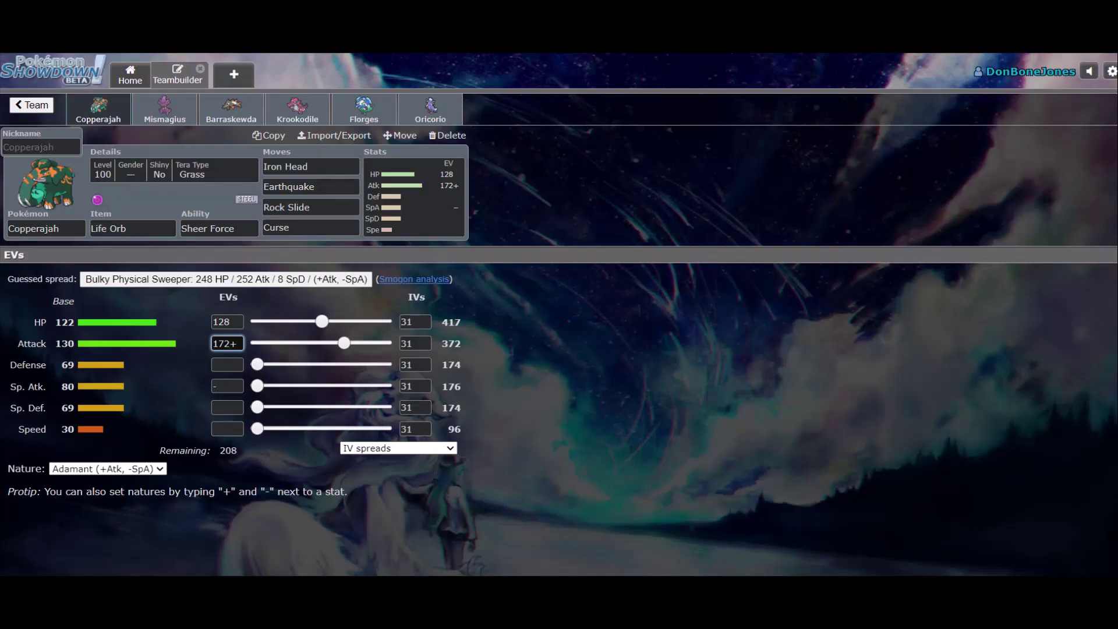
left_click(227, 407)
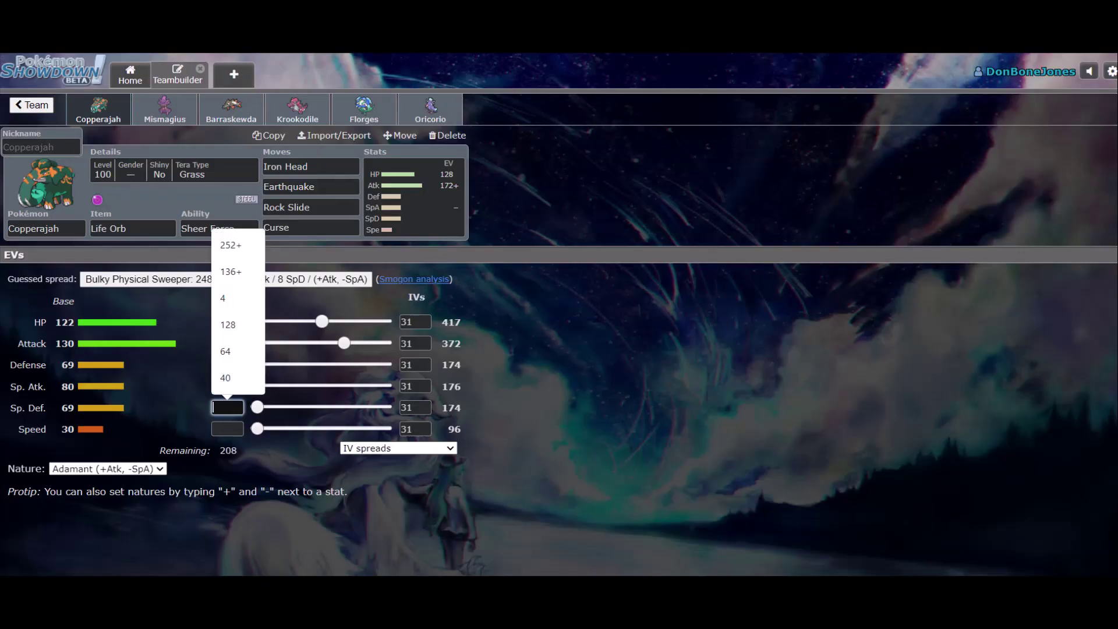
type("160")
key("Return")
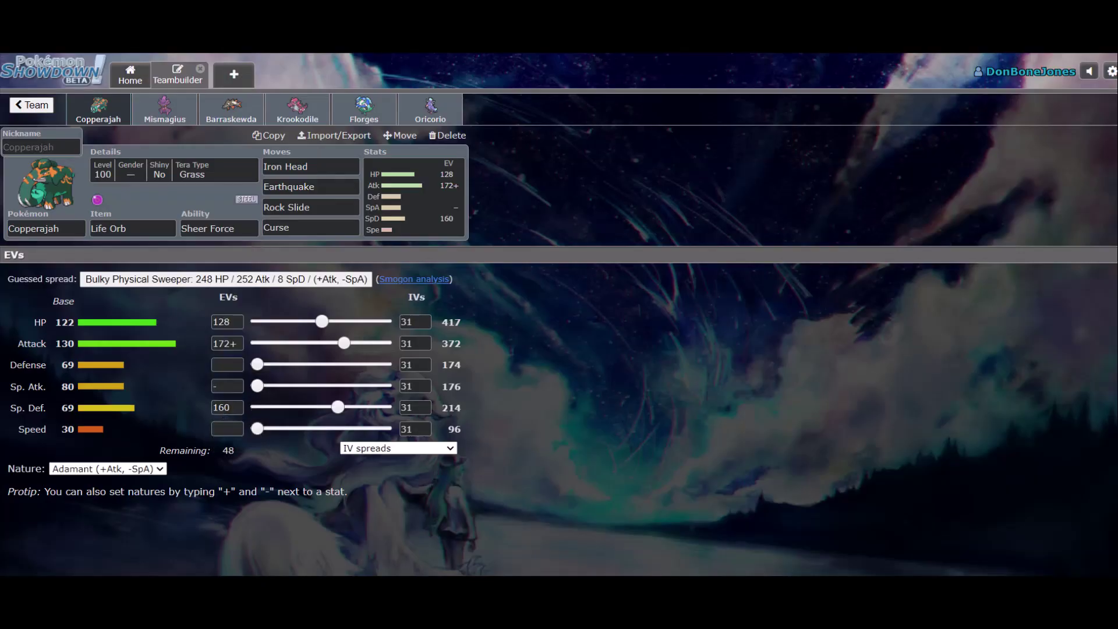
left_click(45, 228)
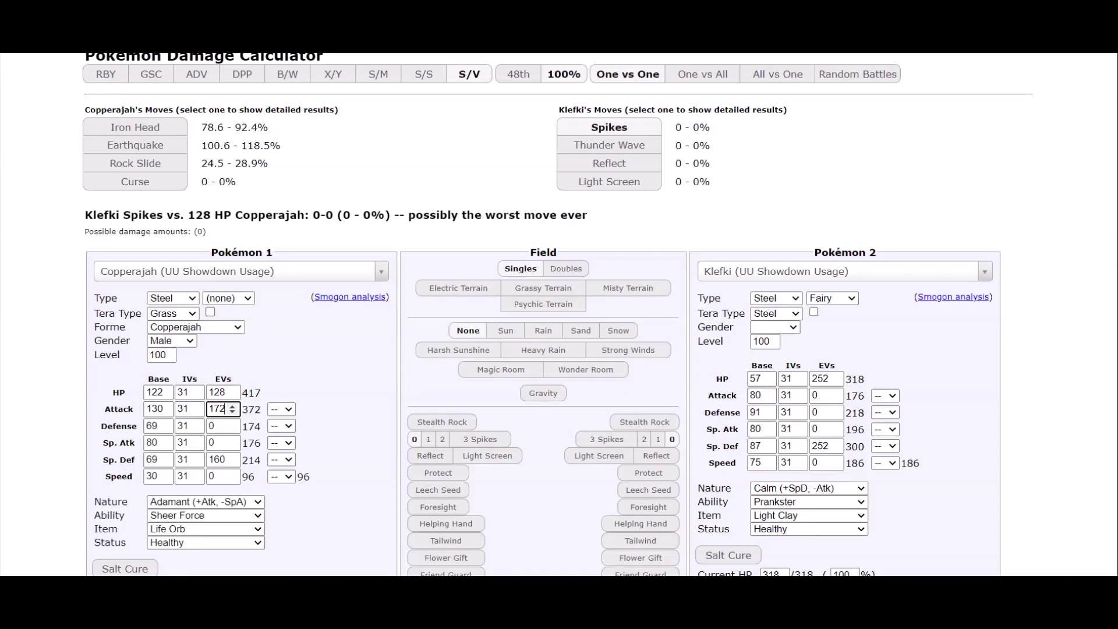
- Load RU Physical Wall Avalugg, then defensive Mr. Belli Bellibolt, as Copperajah's opponent
left_click(844, 271)
type("aval")
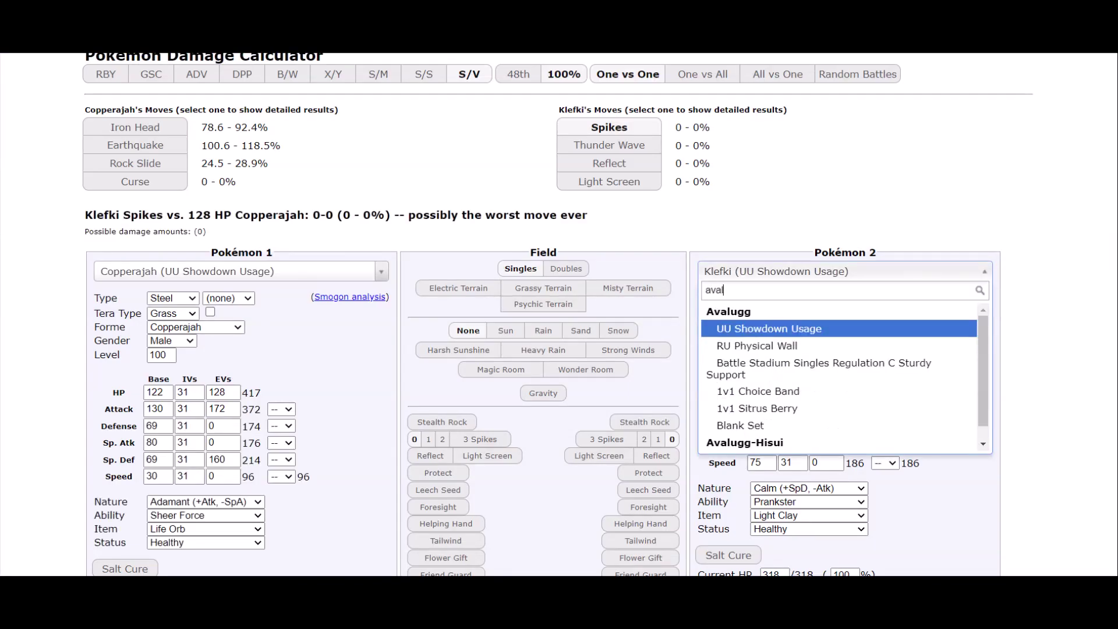
type("ugg")
key("Down")
key("Return")
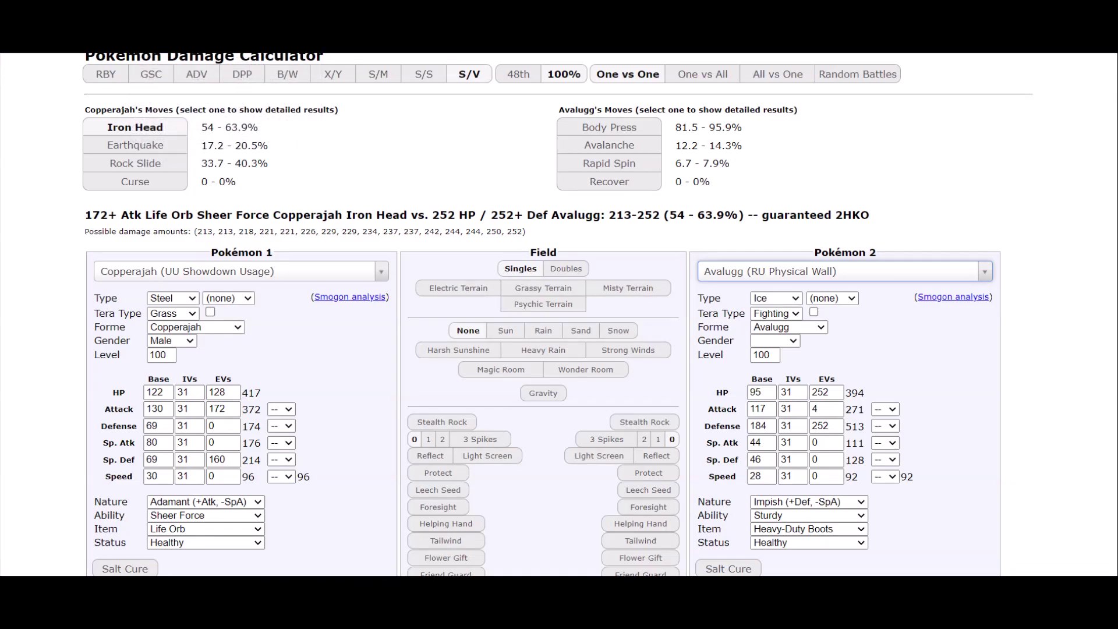
left_click(845, 272)
type("bellibolt")
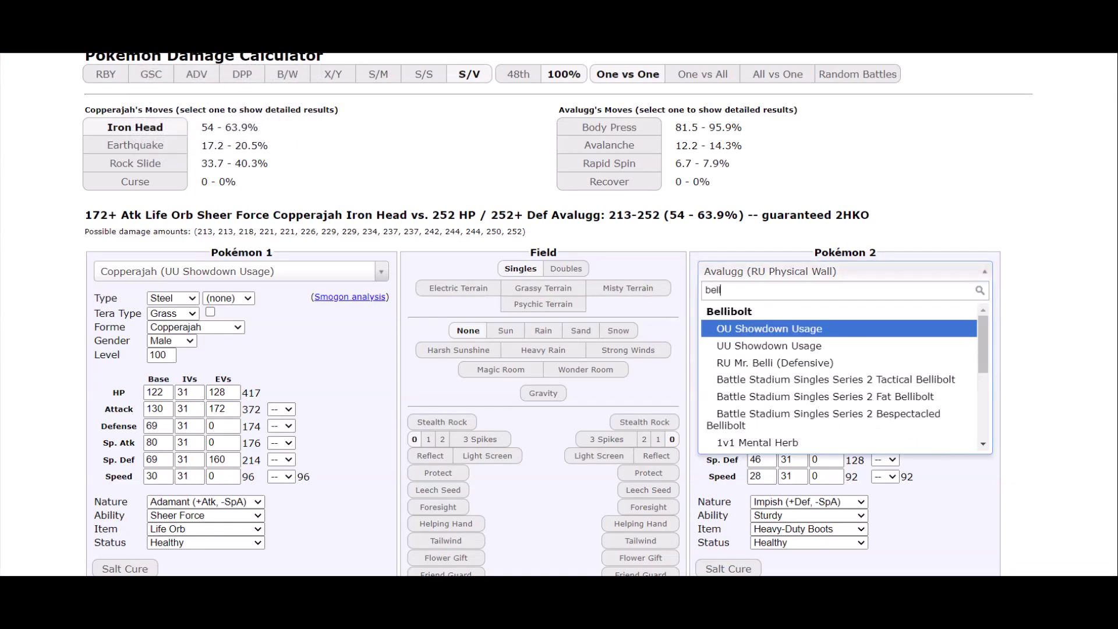
key("Down")
key("Down")
key("Return")
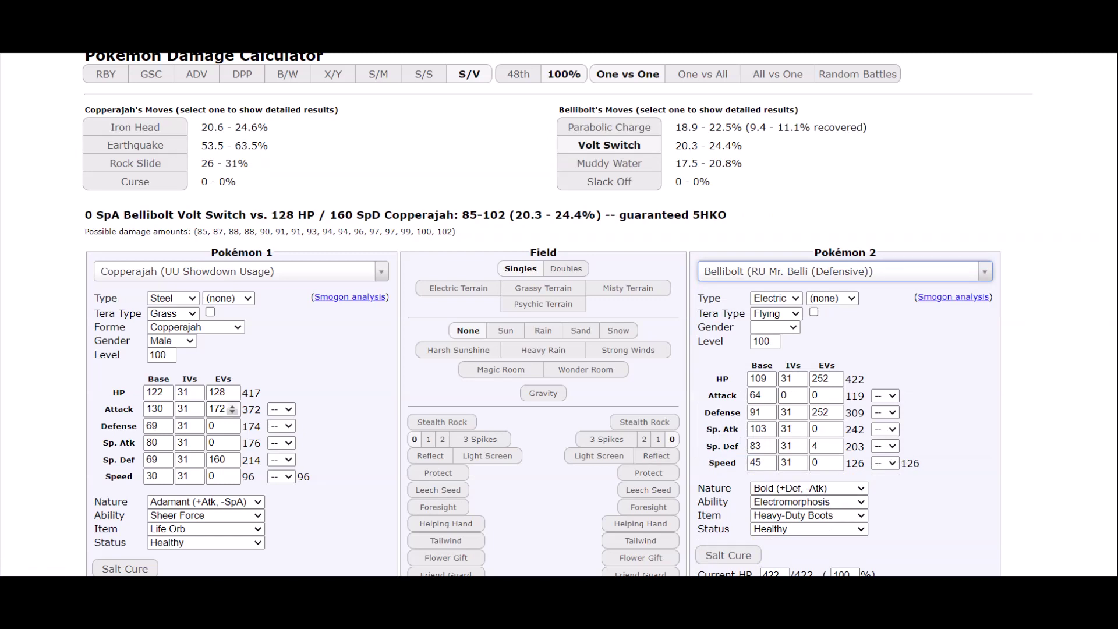
- Scan the teambuilder's RU list, then load RU Defensive Sylveon as the opponent
key("ctrl+Tab")
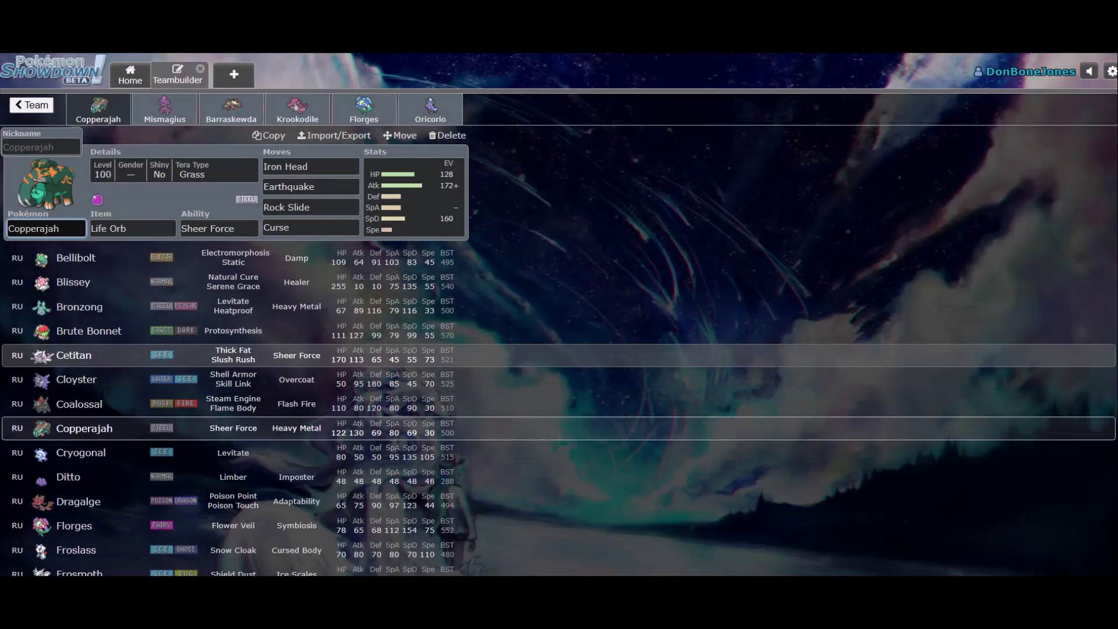
scroll(407, 392, "down", 8)
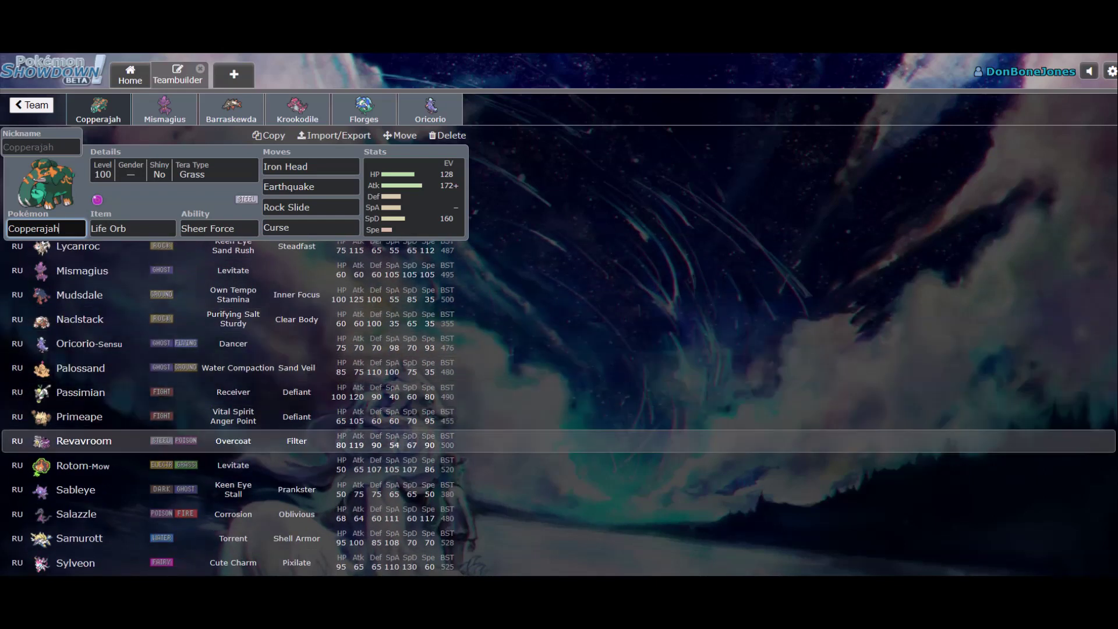
scroll(408, 464, "down", 1)
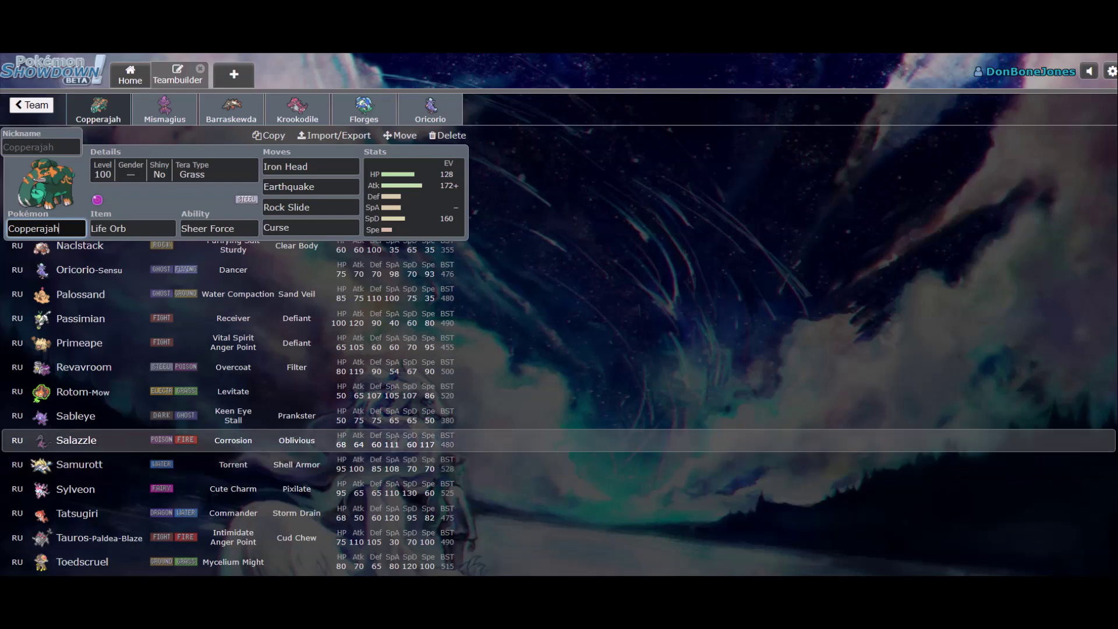
scroll(407, 440, "down", 1)
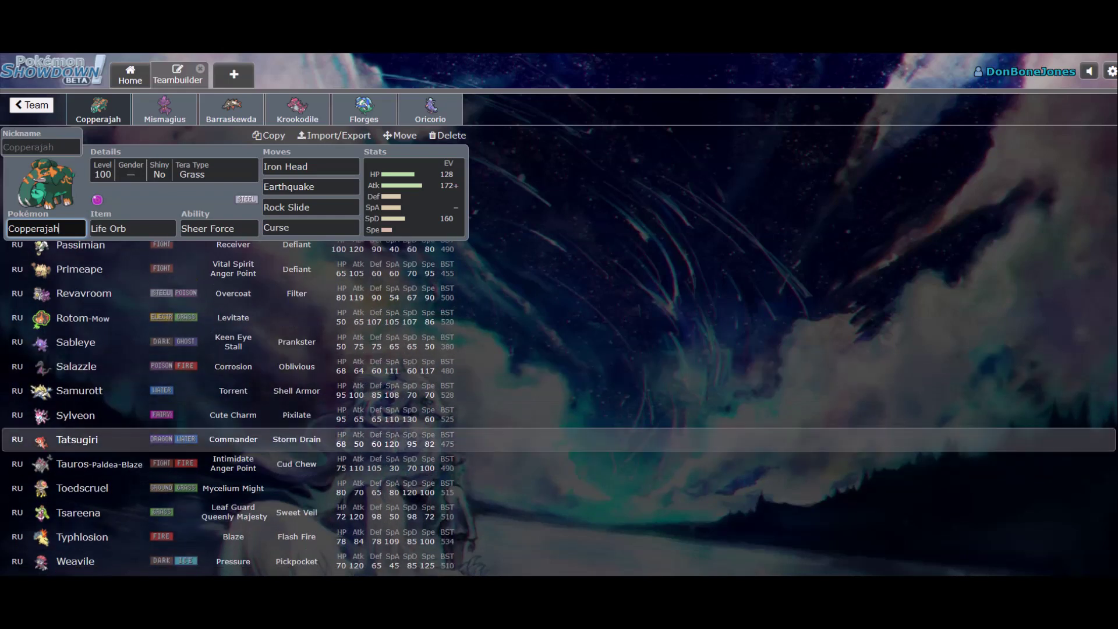
scroll(407, 440, "down", 1)
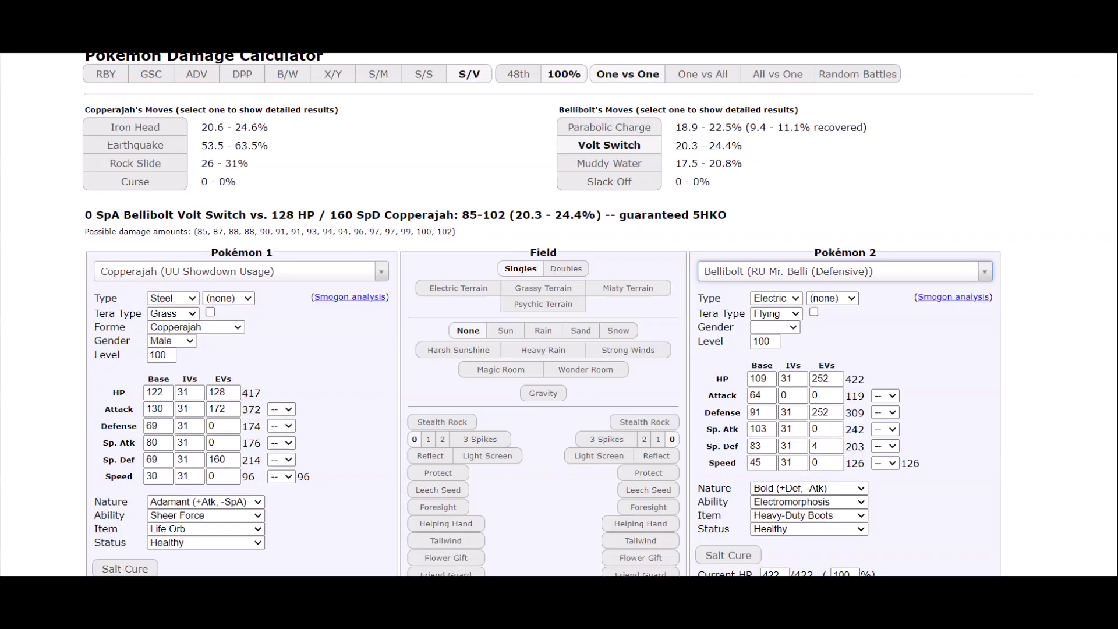
type("p")
key("BackSpace")
type("sylveon")
key("Down")
key("Down")
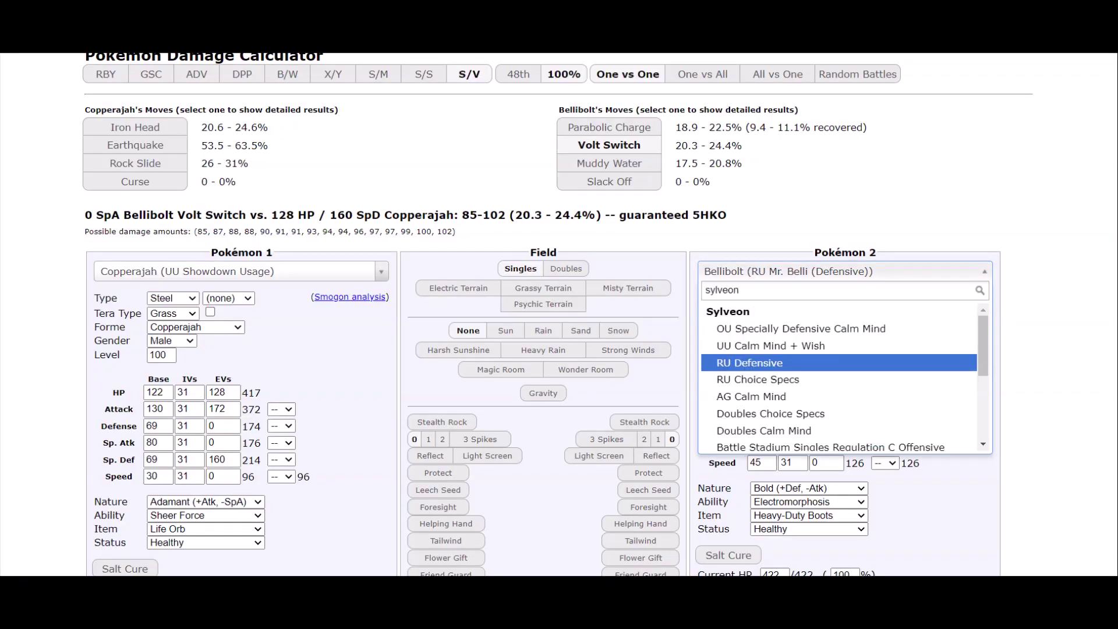
key("Return")
- Find Weavile in the RU list and load its RU Choice Band set against Copperajah
key("alt+Tab")
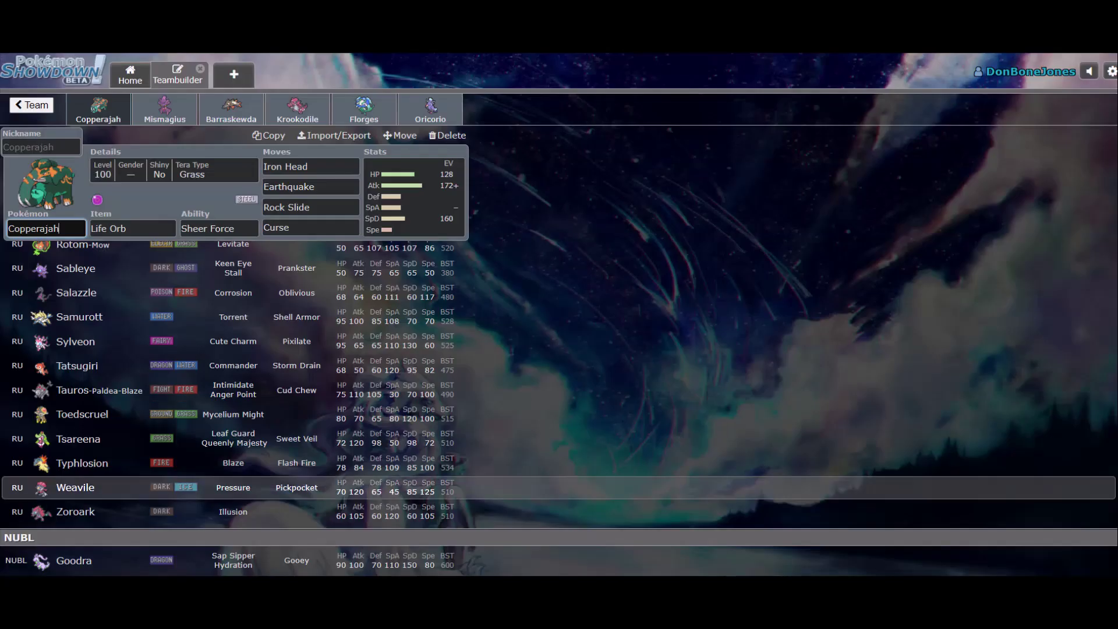
key("Down")
key("Down")
key("Up")
key("Down")
key("Up")
key("Down")
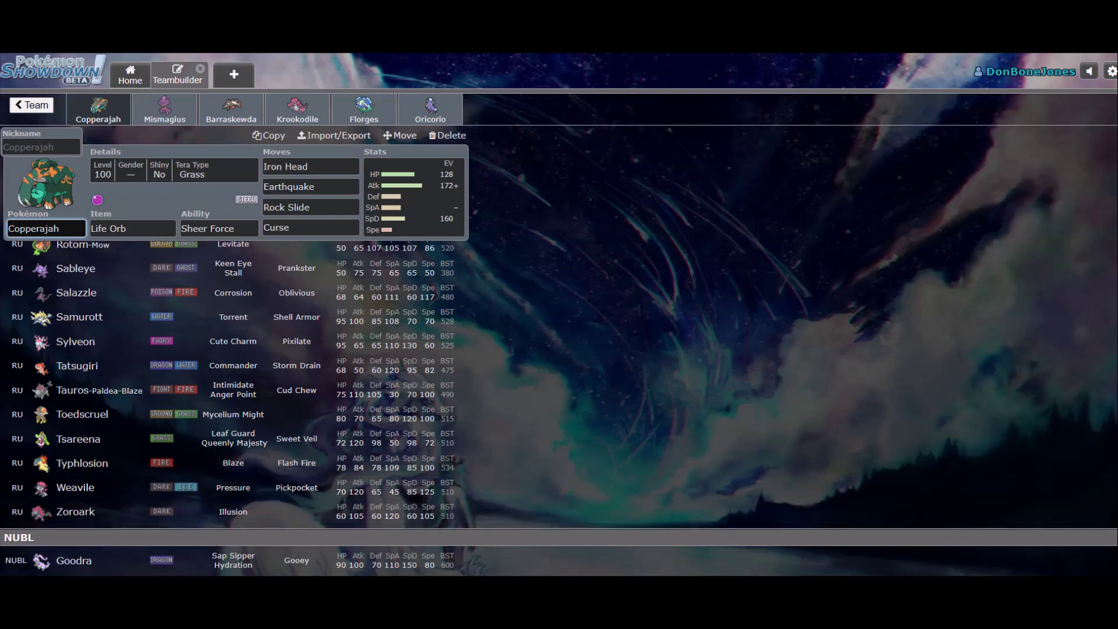
key("alt+Tab")
left_click(844, 271)
type("weavile")
key("Down")
key("Return")
key("alt+Tab")
key("alt+Tab")
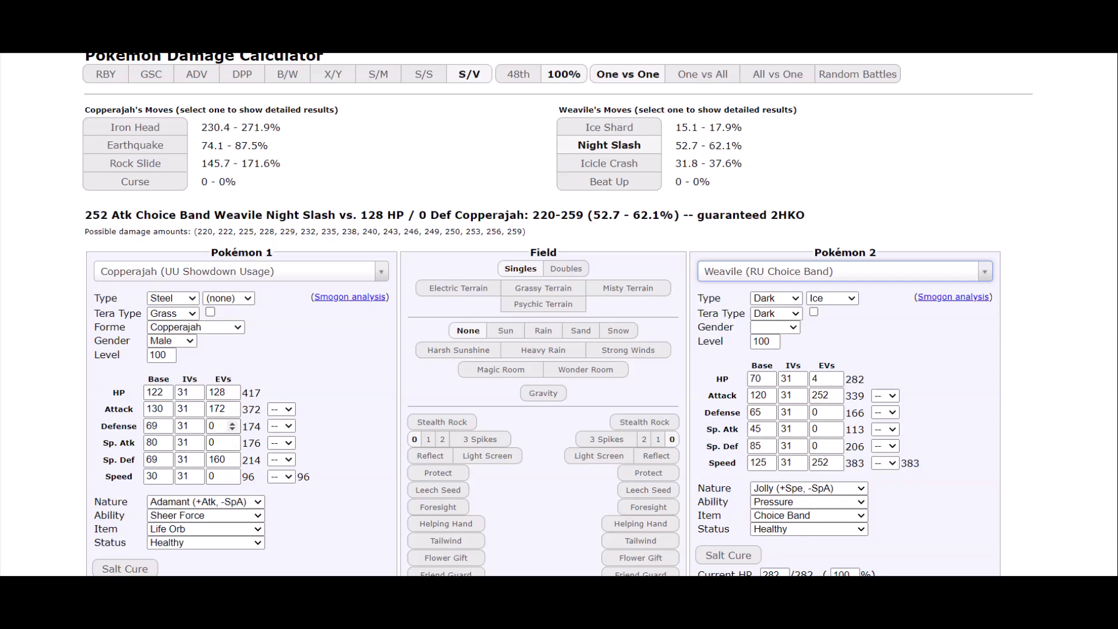
- Set Copperajah's Defense EVs to 48, then raise them to 72
double_click(219, 425)
type("1")
key("BackSpace")
type("48")
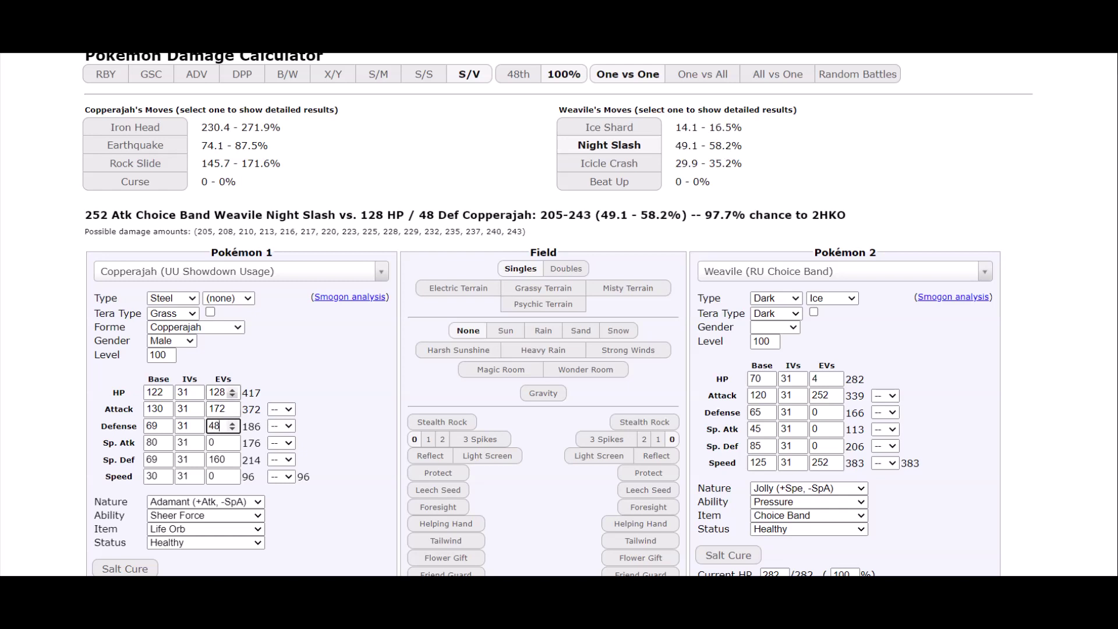
left_click(232, 423)
left_click(232, 423)
left_click(232, 422)
left_click(233, 423)
left_click(232, 423)
left_click(232, 423)
- Give Weavile Chill Drive and lower Copperajah's Defense EVs back toward 48
left_click(806, 515)
left_click(781, 476)
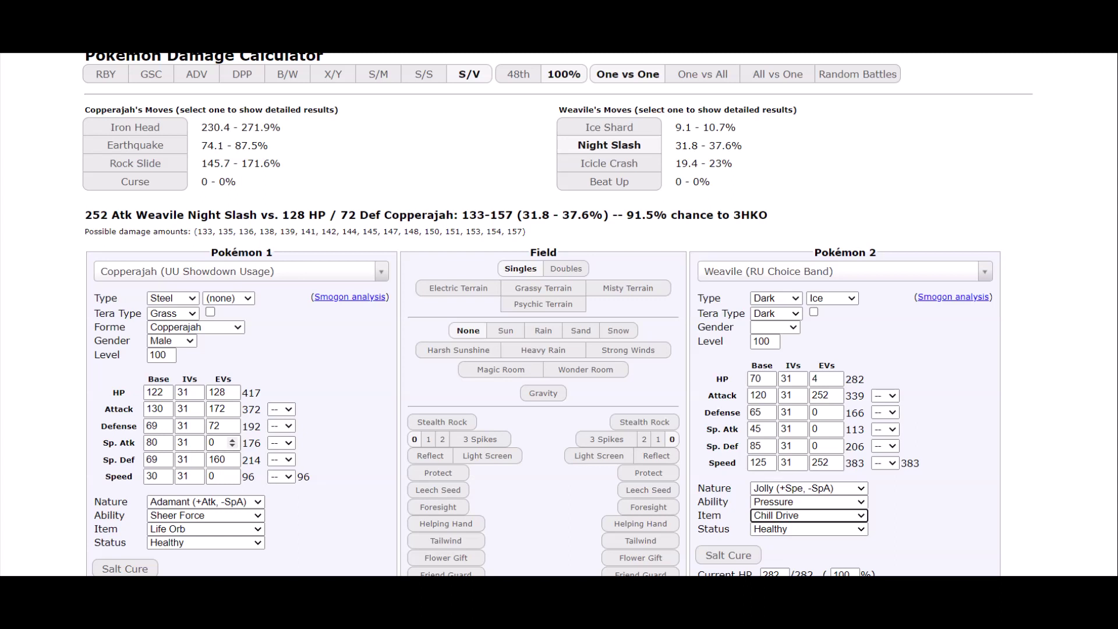
left_click(232, 429)
left_click(232, 430)
left_click(232, 430)
left_click(232, 429)
left_click(233, 429)
left_click(232, 429)
key("ctrl+Tab")
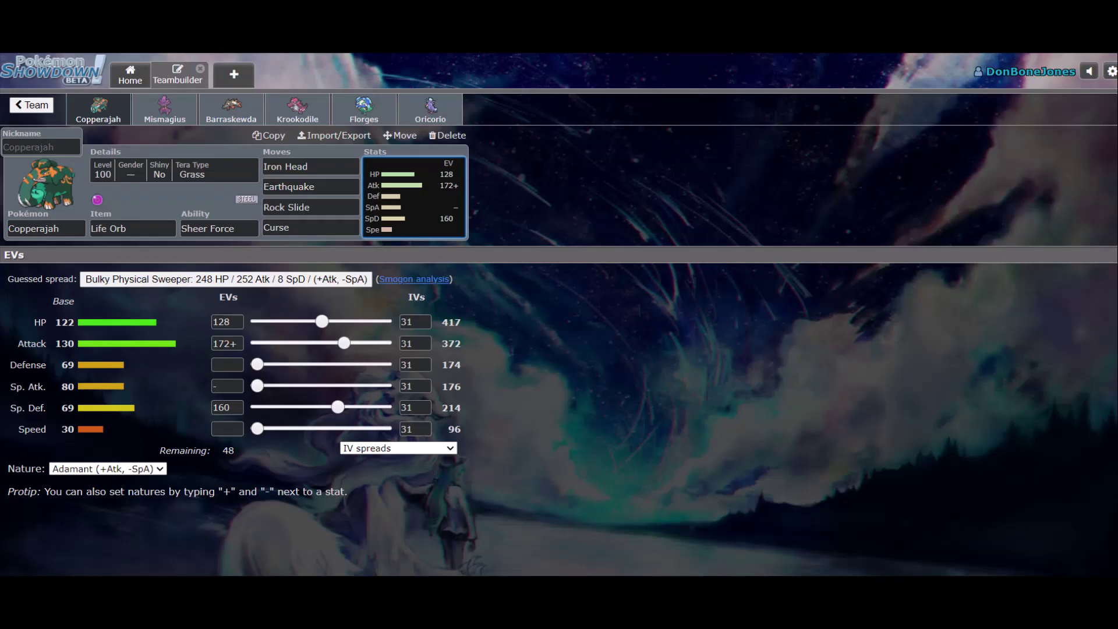
key("ctrl+Tab")
- Search the RU usage stats for 'weavile' and mark its Choice Band usage figure
key("ctrl+Tab")
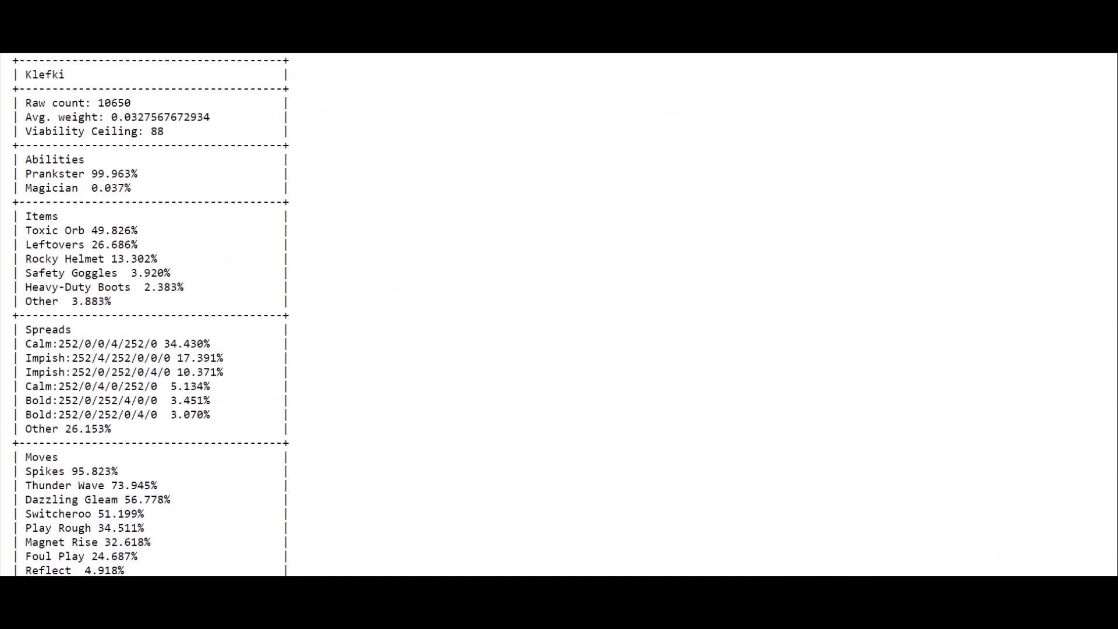
key("ctrl+Tab")
key("ctrl+shift+Tab")
type("weavile")
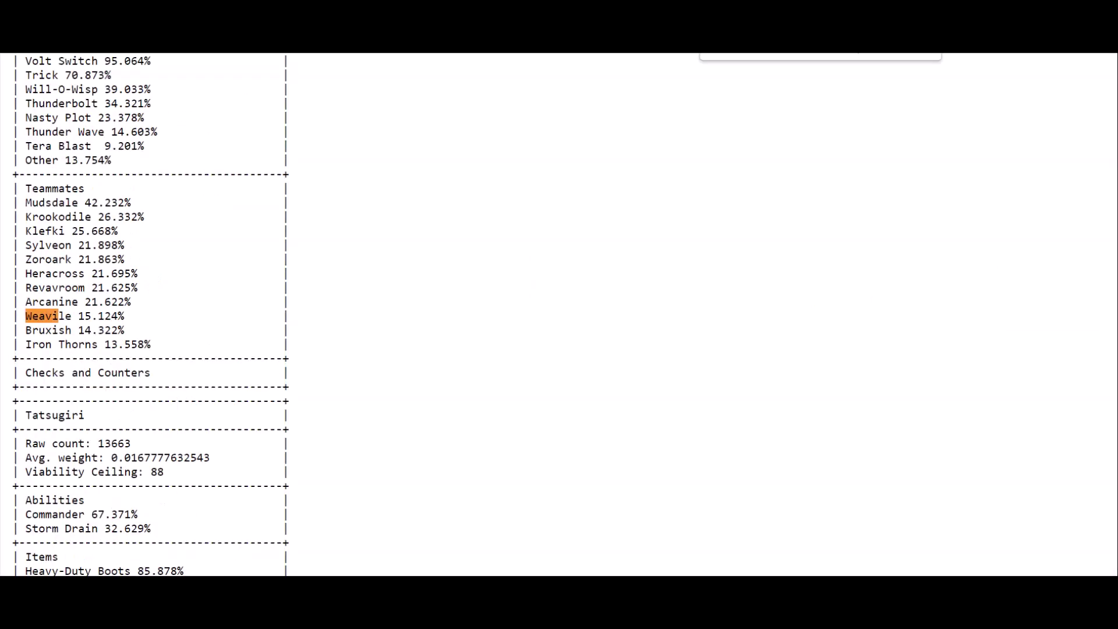
key("Return")
key("Return")
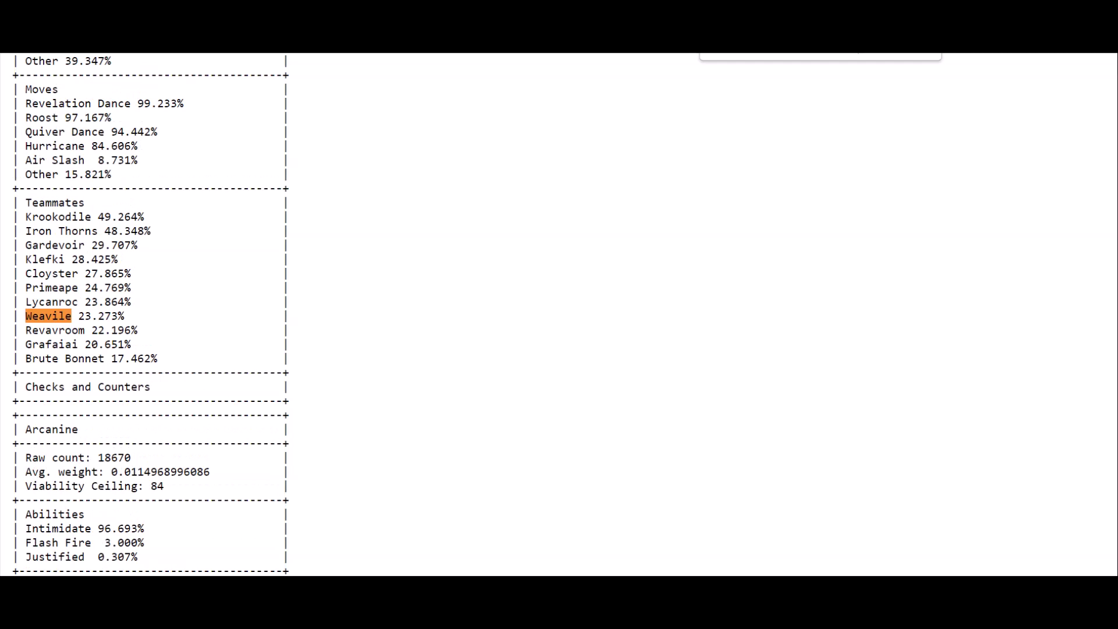
scroll(150, 314, "down", 3)
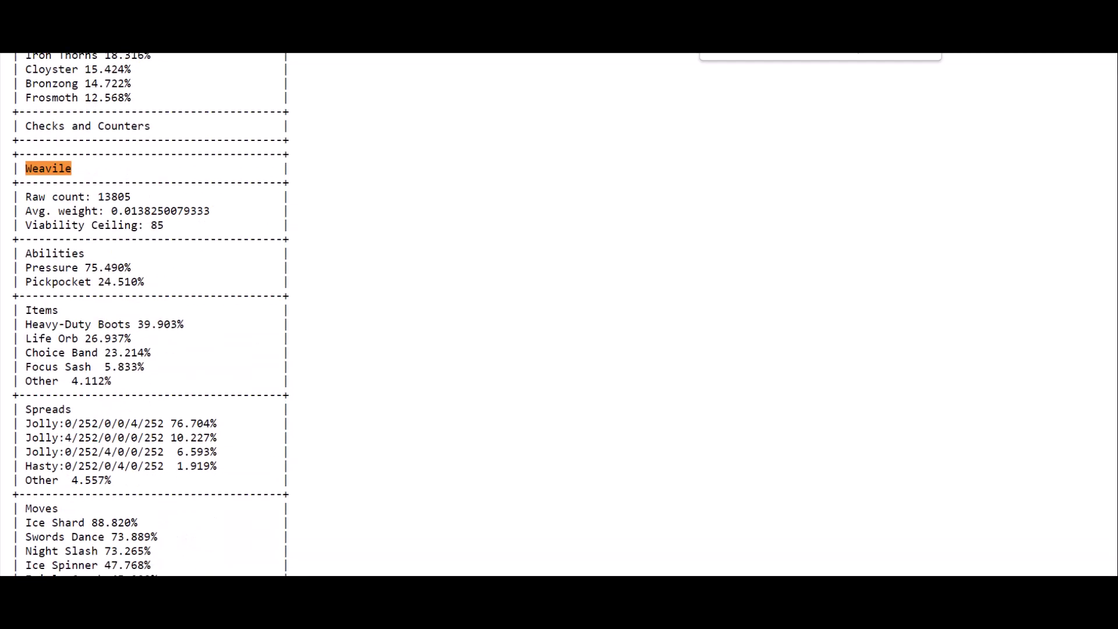
left_click_drag(17, 352, 157, 352)
left_click(158, 352)
key("Escape")
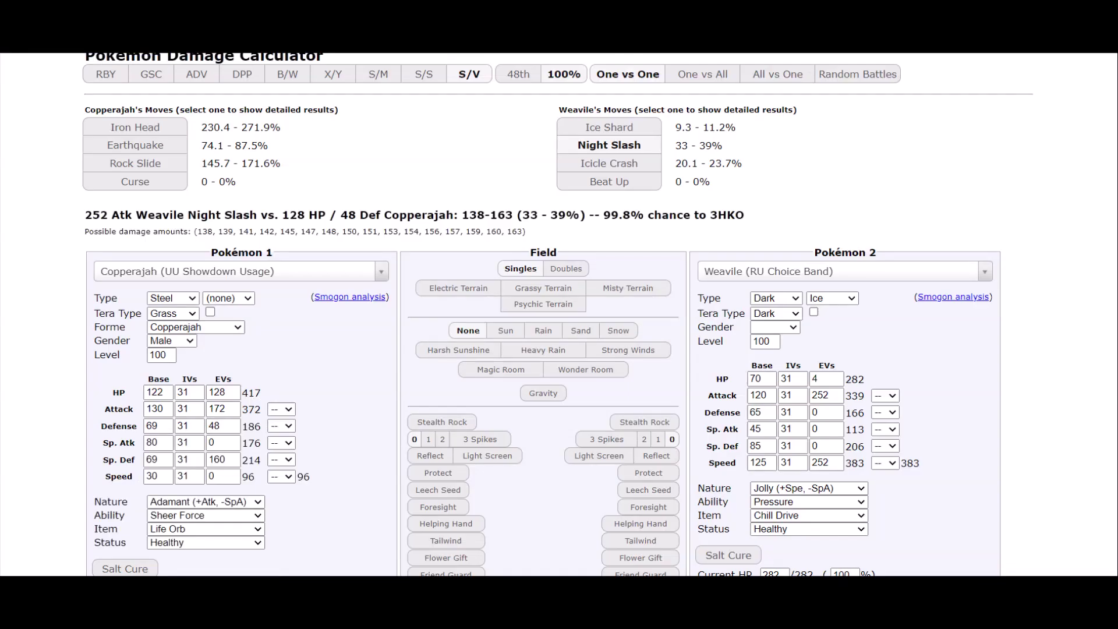
- Put Weavile back on Choice Band and give Copperajah 164 HP and 108 Defense EVs
left_click(808, 515)
key("Down")
key("Return")
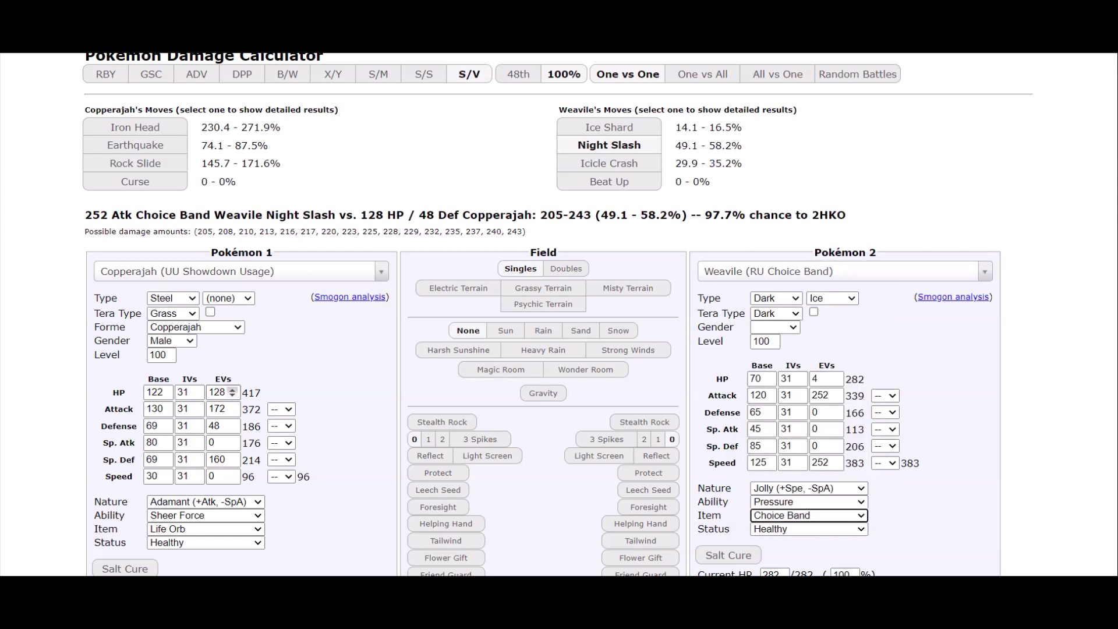
double_click(216, 392)
type("164")
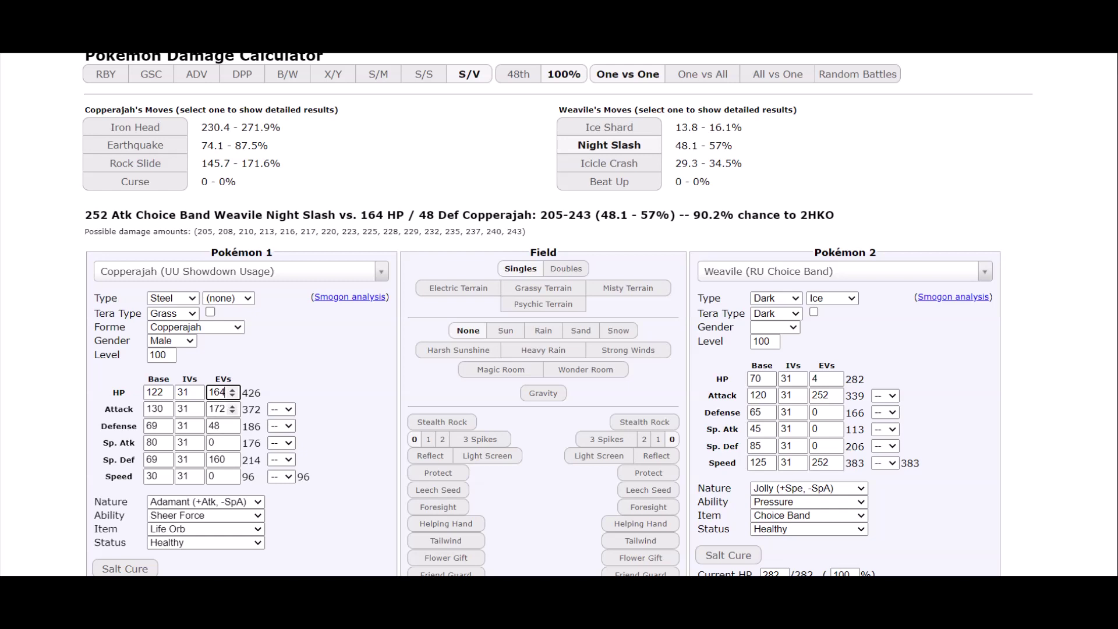
left_click_drag(233, 423, 233, 423)
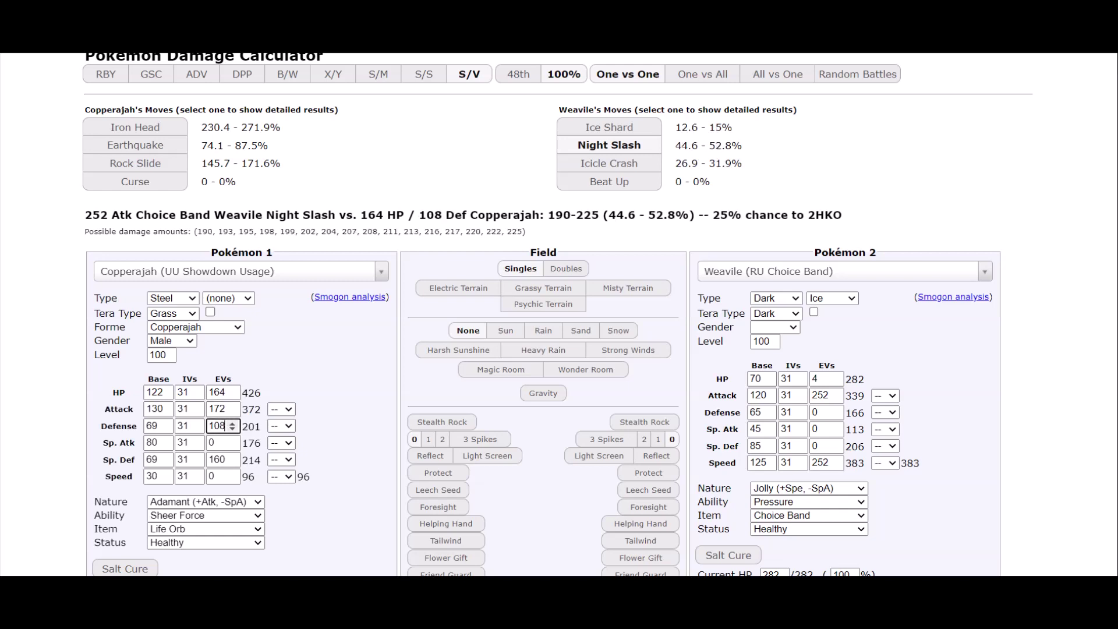
key("alt+Tab")
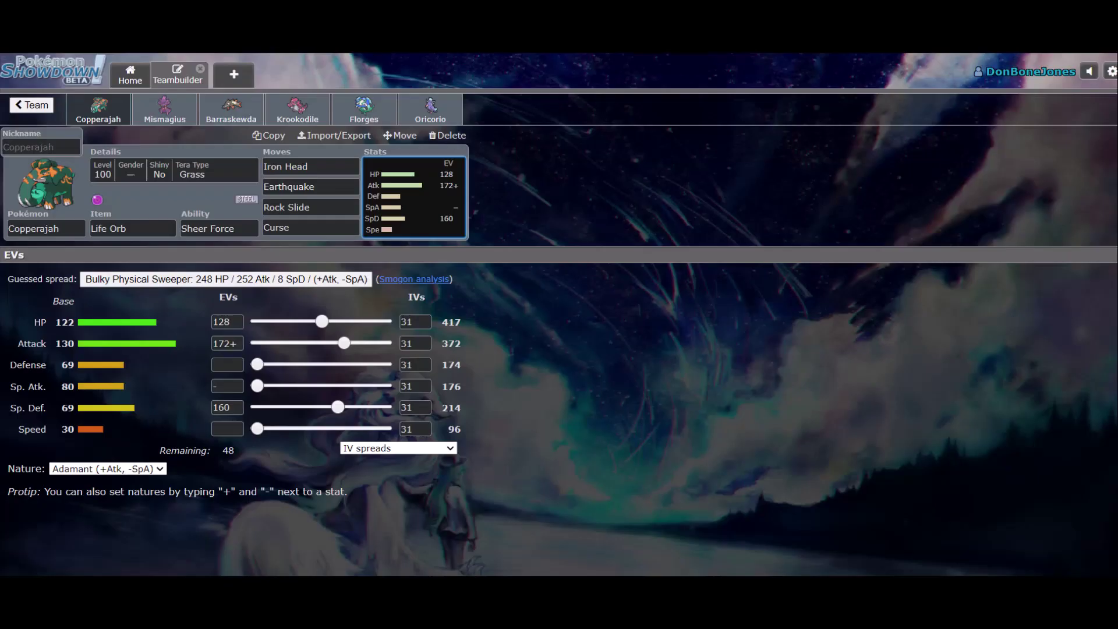
- Enter 164 HP and 108 Defense EVs, trimming Special Defense and Defense to 64
left_click(227, 322)
key("ctrl+a")
type("164")
key("alt+Tab")
key("alt+Tab")
left_click(227, 364)
type("108")
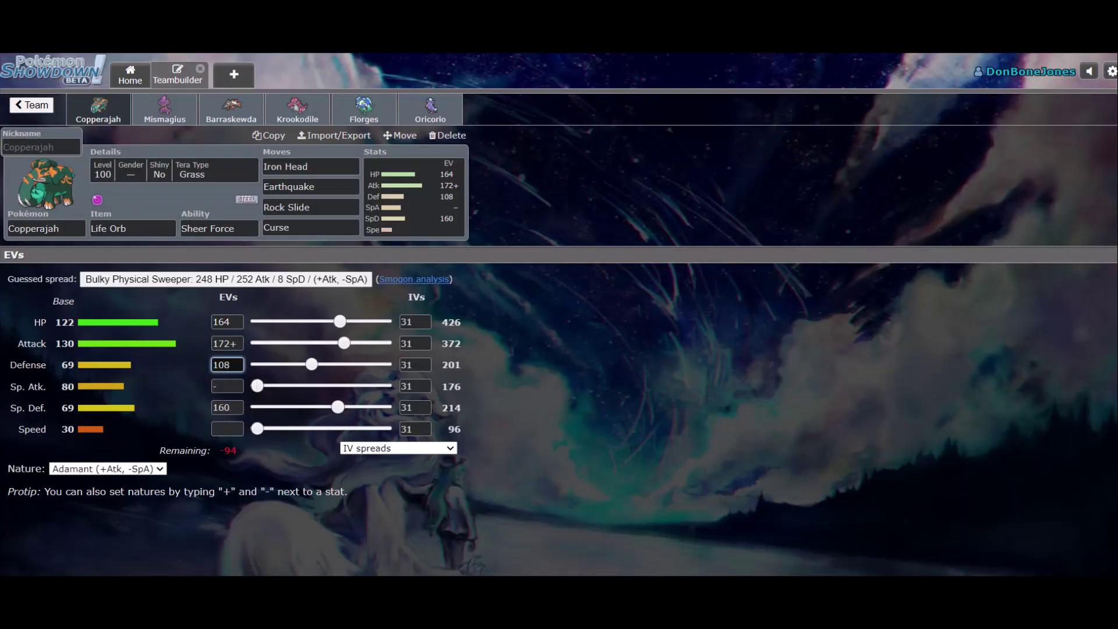
left_click_drag(338, 407, 289, 408)
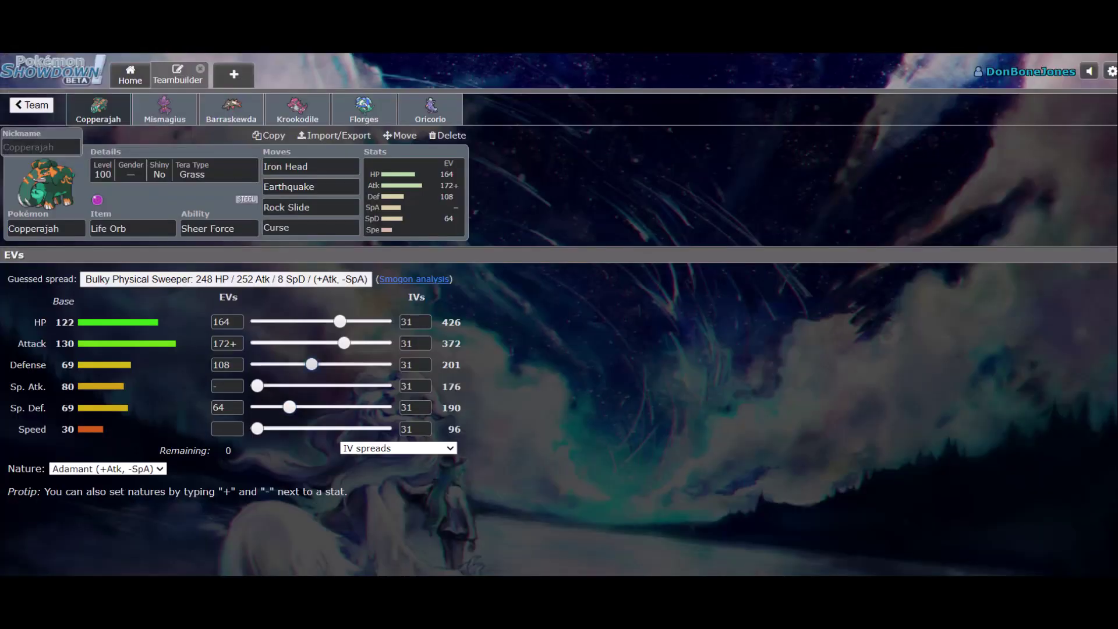
left_click_drag(311, 364, 290, 365)
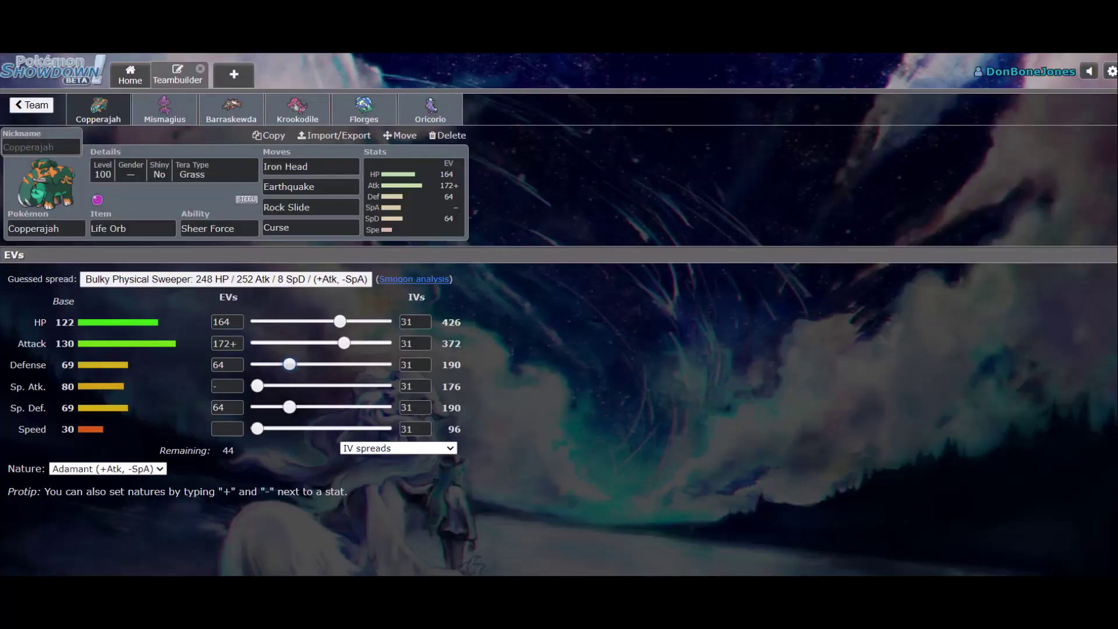
- Set Special Defense to 96 and shift HP EVs into Defense, dropping HP to 124
left_click(226, 407)
key("ctrl+a")
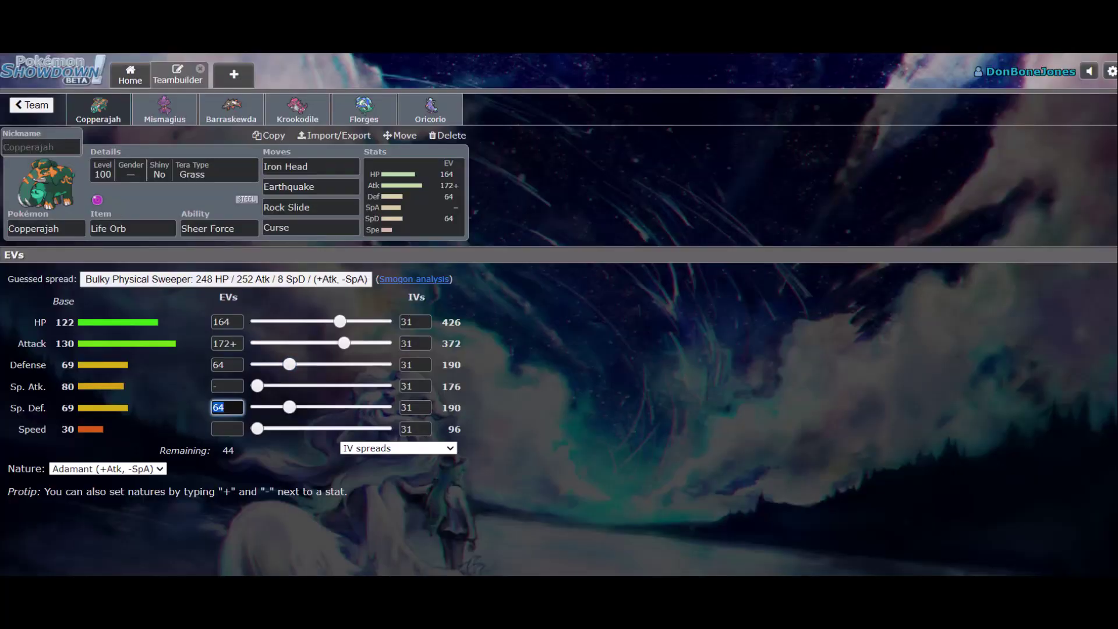
key("Tab")
key("Right")
key("Right")
key("Right")
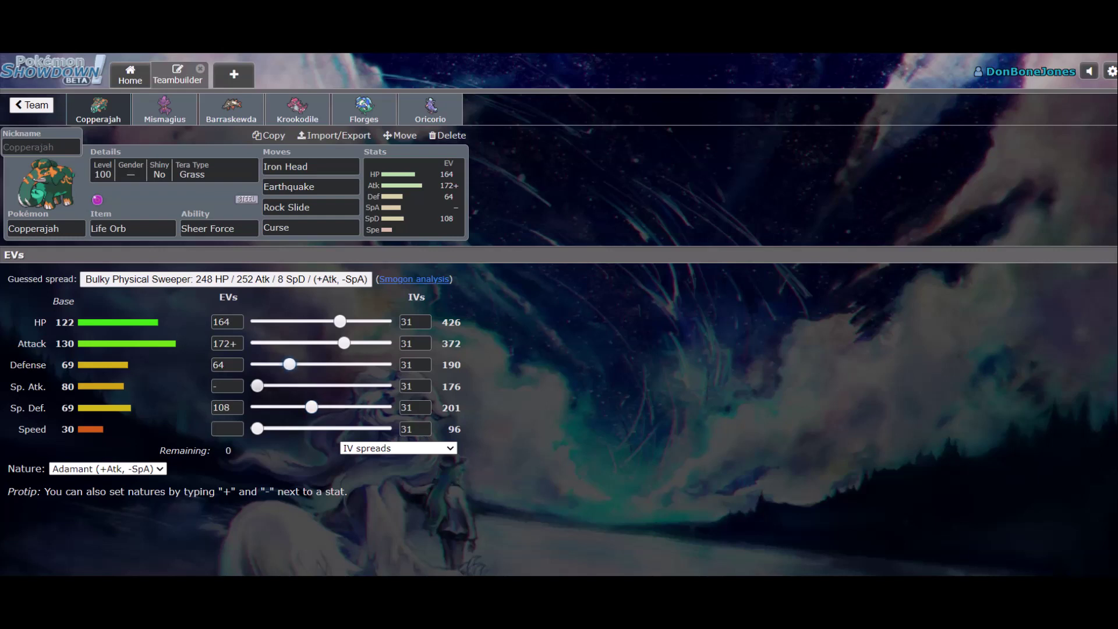
key("Left")
key("Left")
key("Left")
left_click(289, 364)
key("Right")
key("Right")
key("Right")
left_click(340, 321)
key("Left")
key("Left")
key("Left")
key("Left")
key("Left")
key("Left")
left_click(296, 364)
key("Right")
key("Right")
key("Right")
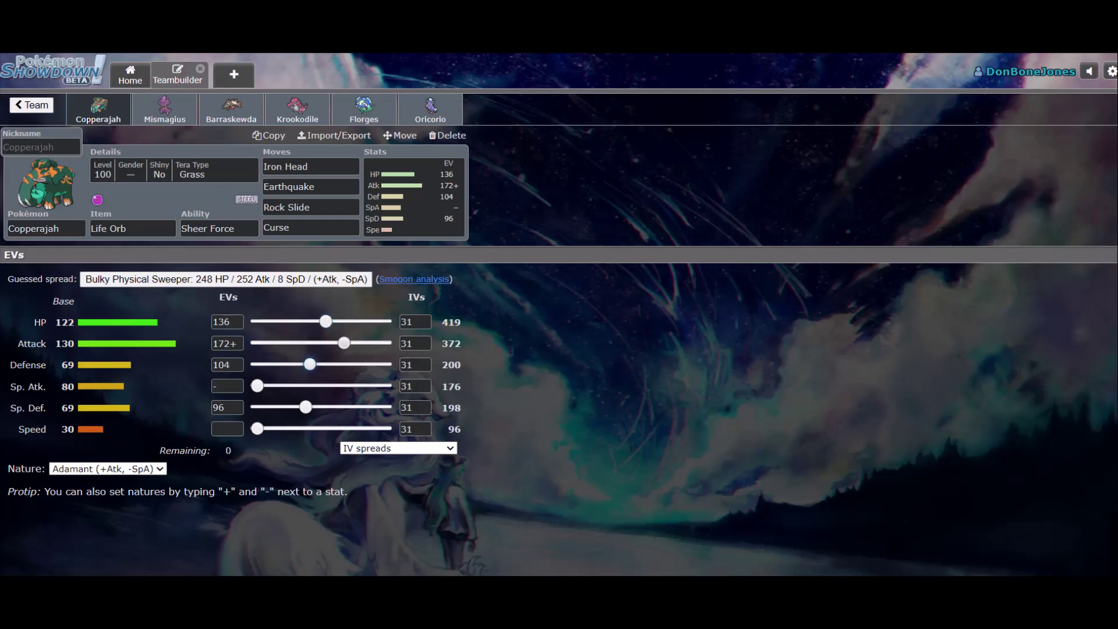
left_click(325, 321)
key("Left")
key("Left")
key("Left")
- Raise Special Defense EVs to 160 and clear Copperajah's Defense EVs
left_click(306, 407)
key("Right")
key("Right")
key("Right")
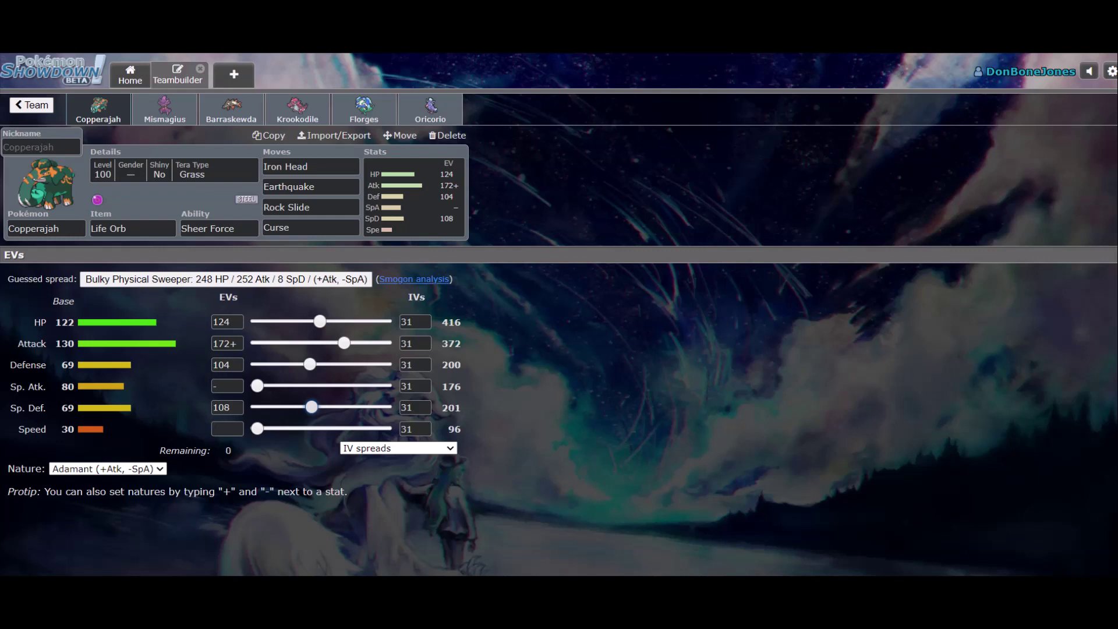
key("Left")
key("Left")
key("Left")
key("Right")
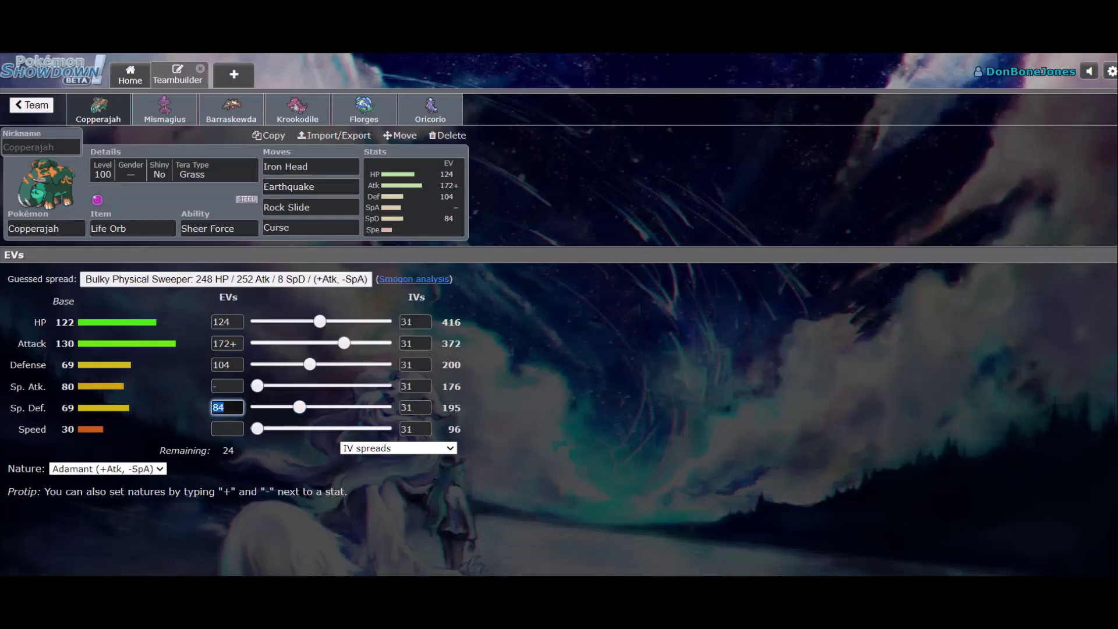
type("160")
double_click(227, 364)
key("BackSpace")
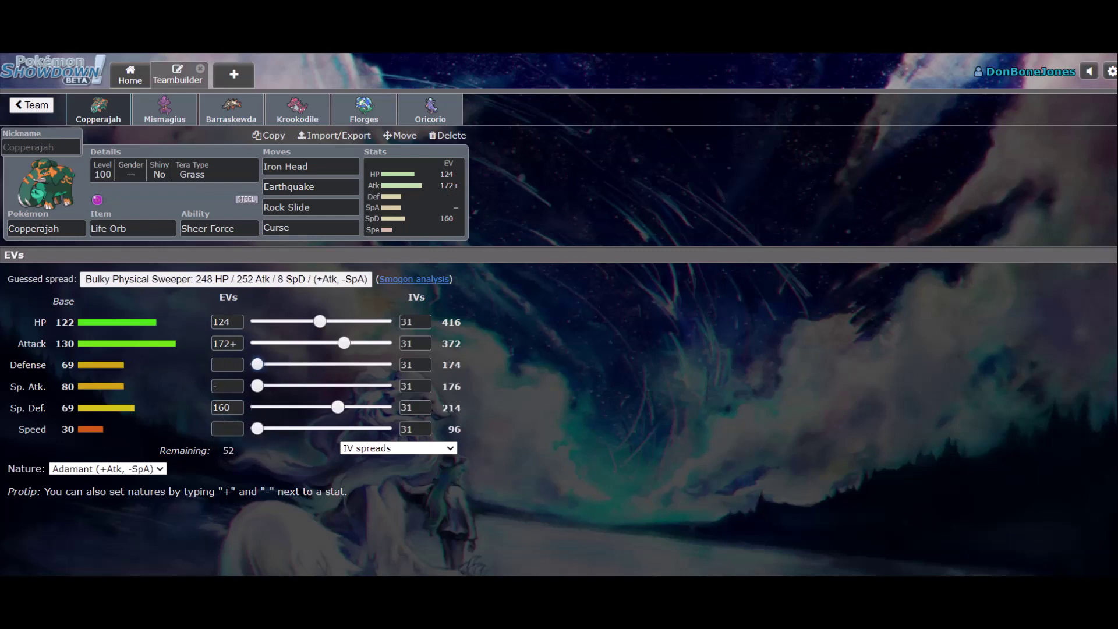
- Give Copperajah 128 HP and 0 Defense EVs, keeping Attack at 172, against Choice Band Weavile
left_click_drag(320, 321, 321, 322)
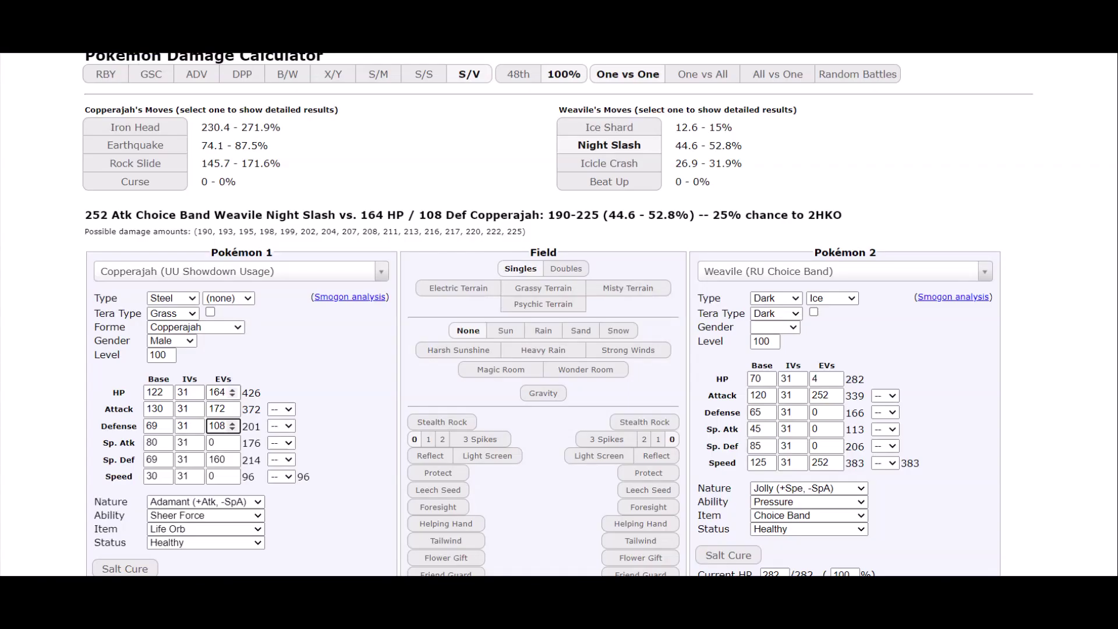
type("128")
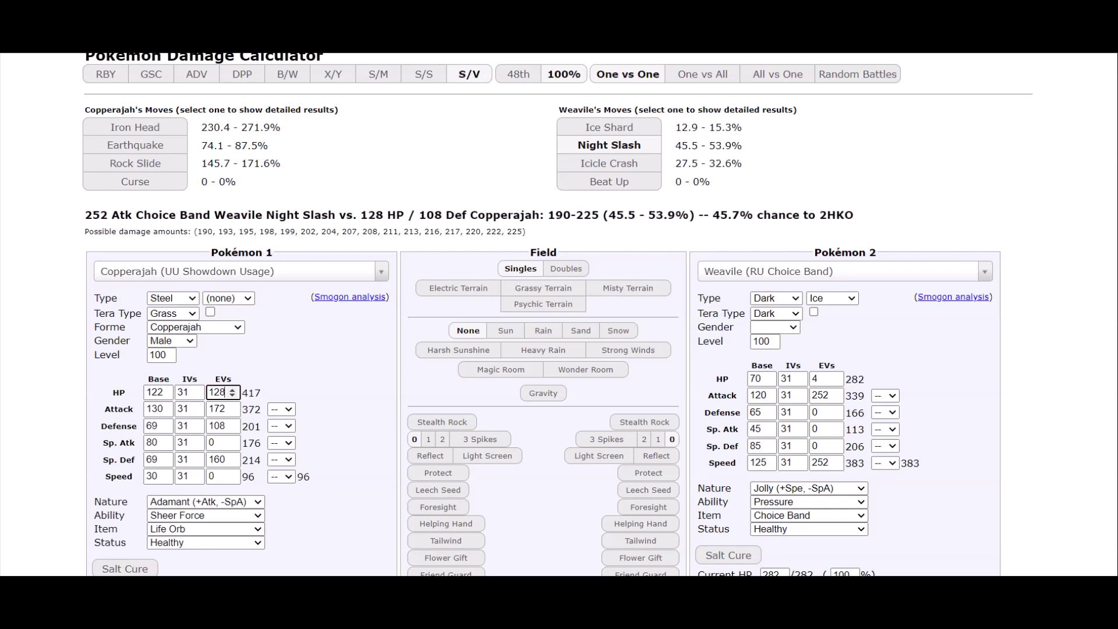
double_click(222, 426)
type("0")
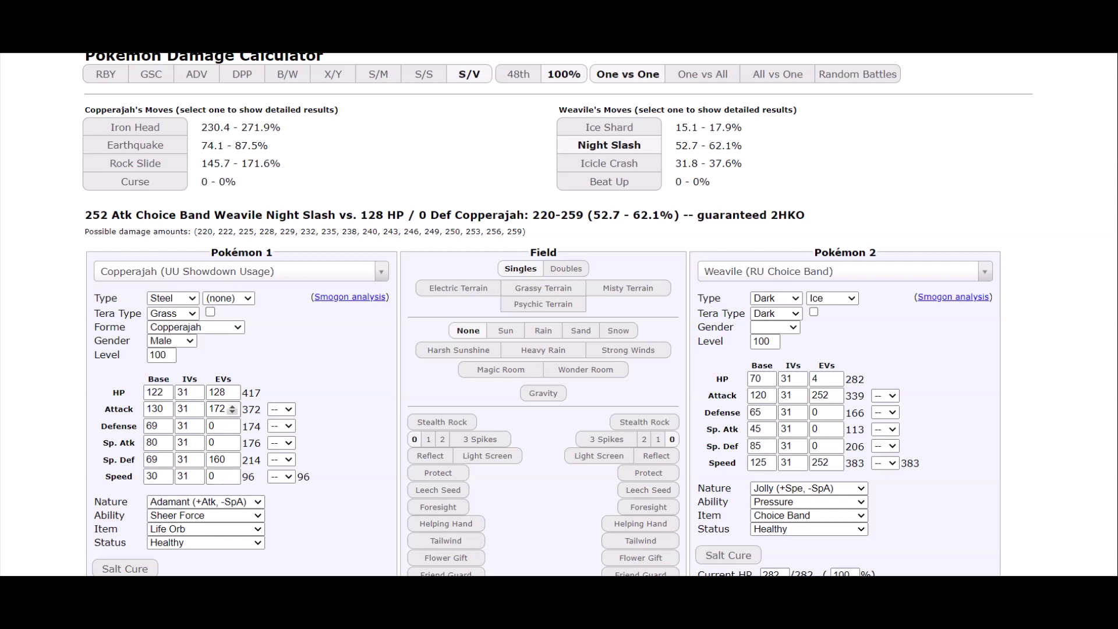
left_click(232, 412)
left_click(233, 412)
left_click(232, 406)
left_click(233, 407)
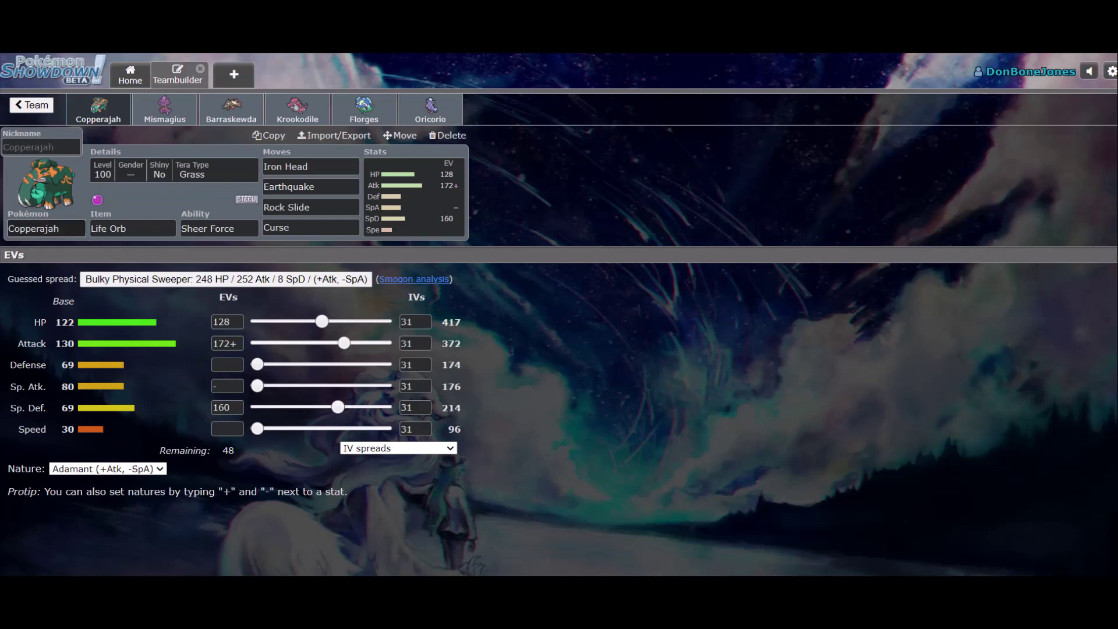
- Browse the teambuilder's RU Pokémon species list for threats to test
left_click(46, 228)
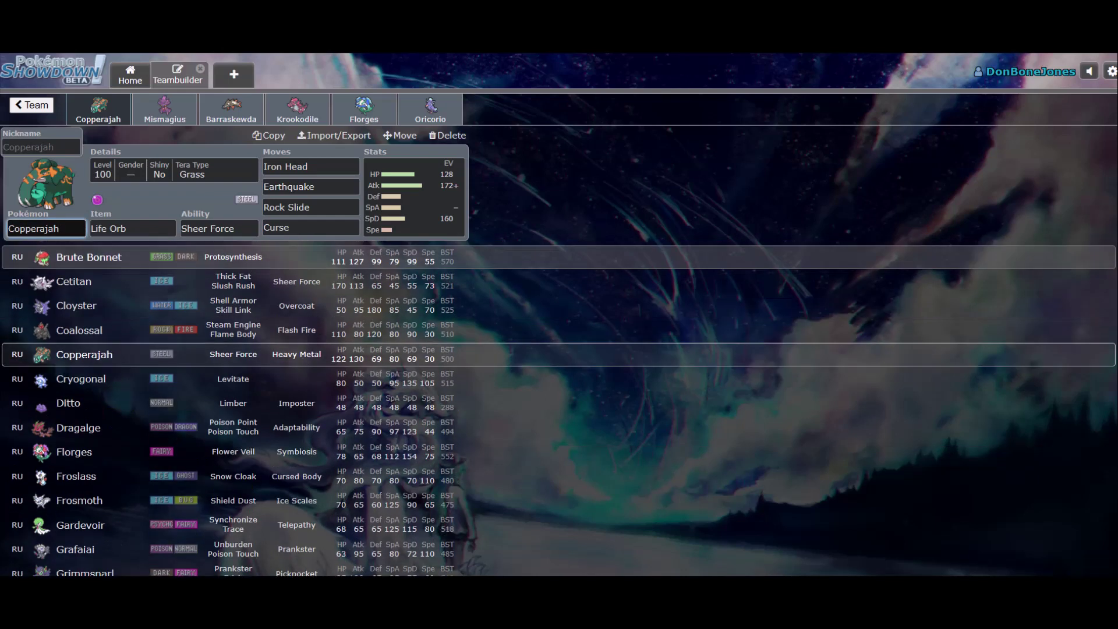
scroll(233, 407, "down", 5)
scroll(233, 344, "down", 5)
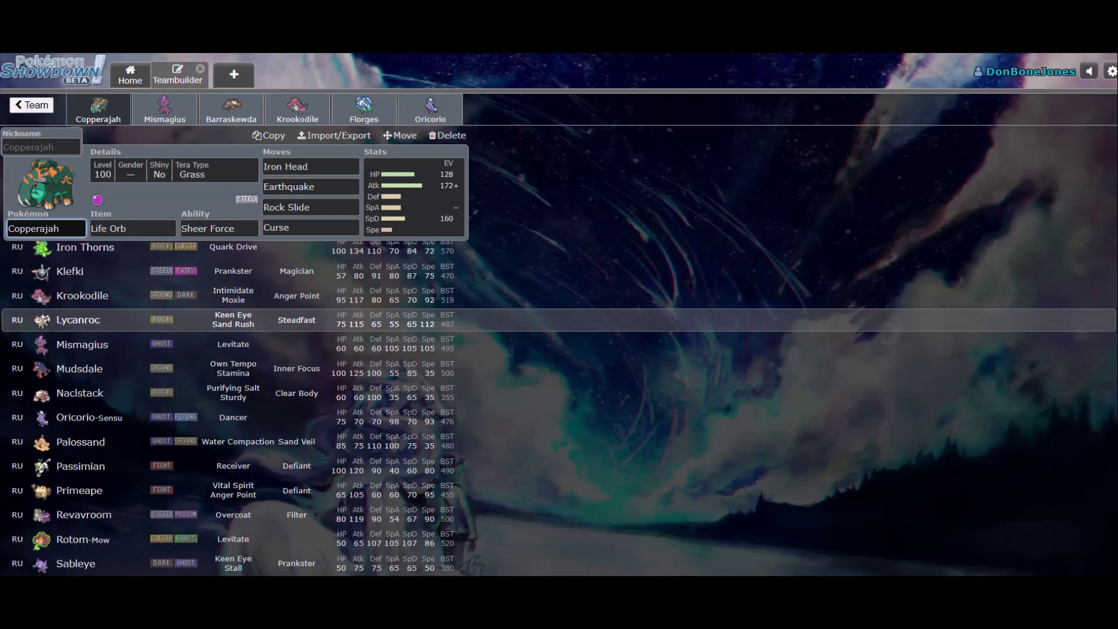
scroll(233, 408, "down", 5)
scroll(233, 407, "up", 8)
scroll(233, 408, "down", 6)
scroll(233, 349, "down", 10)
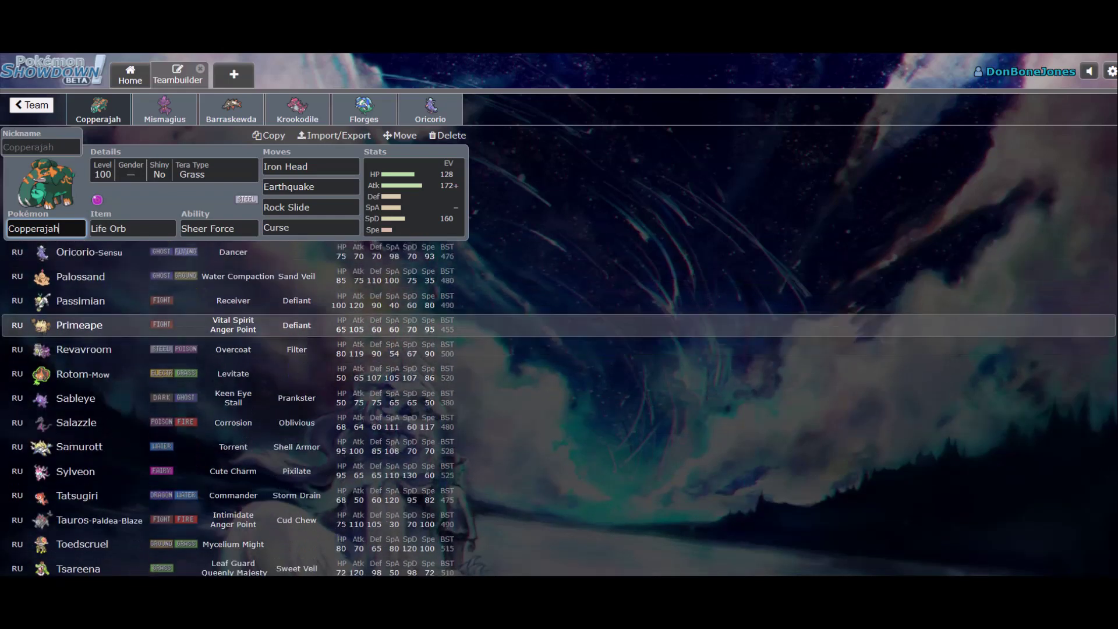
scroll(233, 337, "up", 20)
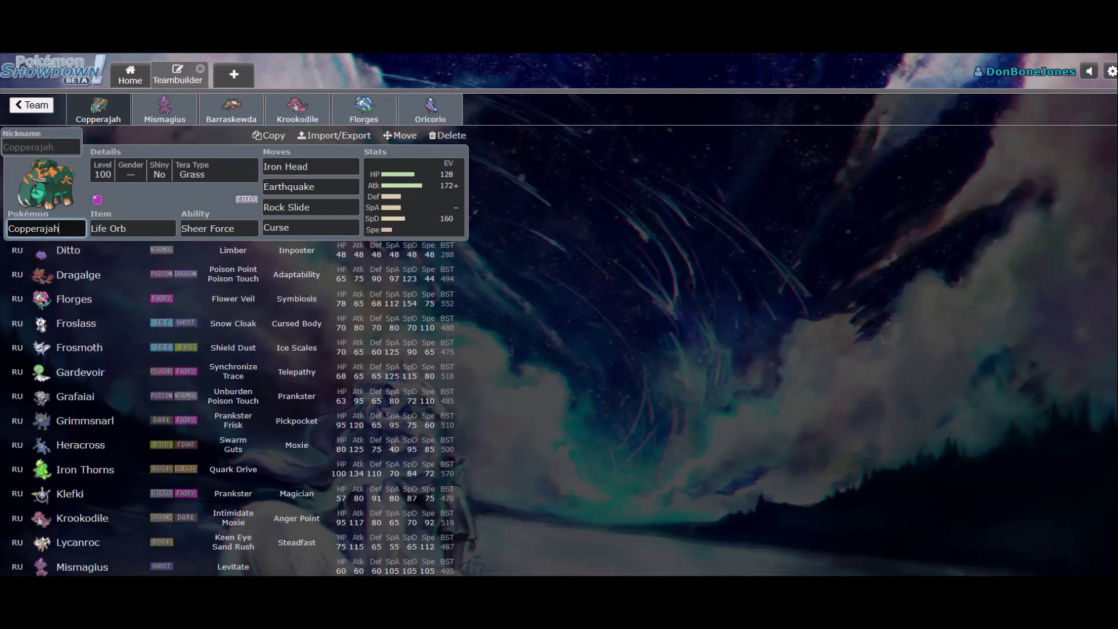
scroll(233, 344, "up", 3)
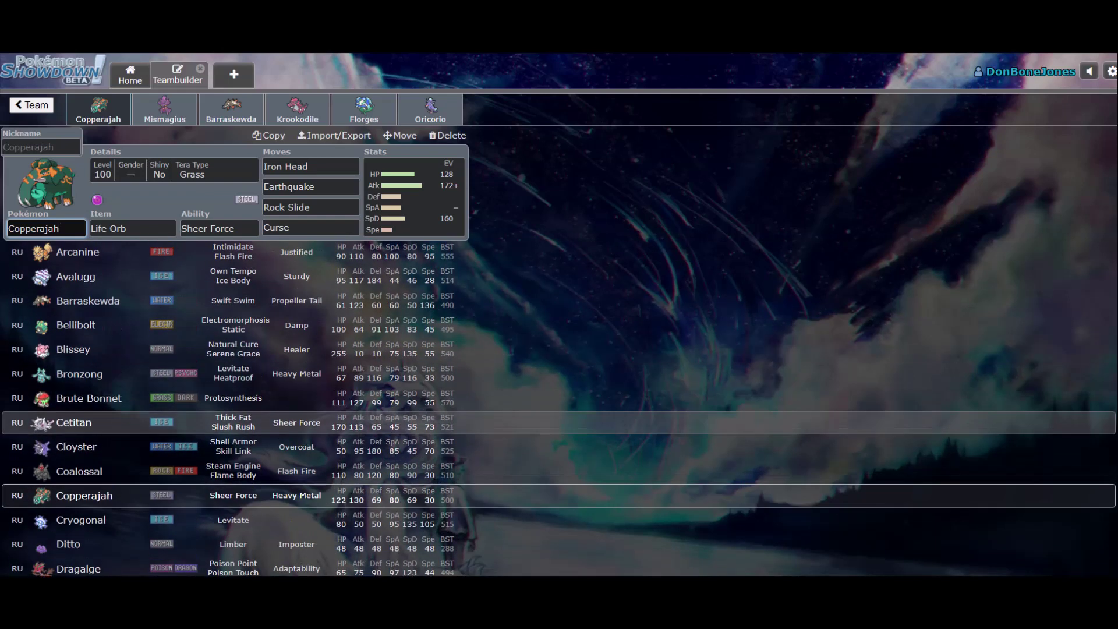
key("Down")
key("Down")
key("Down")
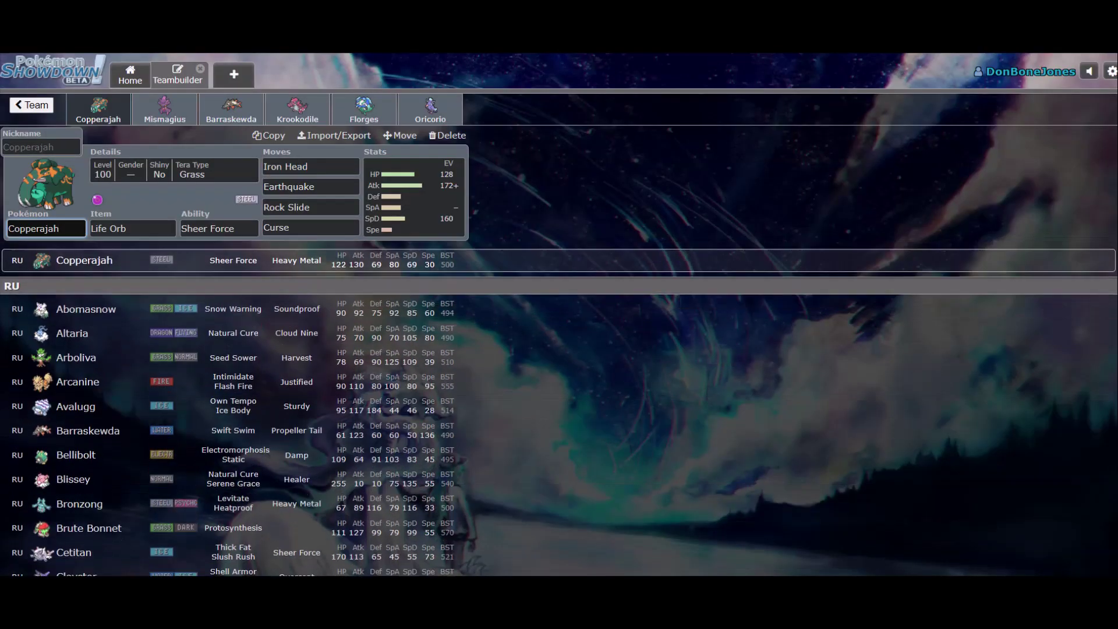
scroll(233, 407, "down", 3)
key("Down")
key("Down")
key("Down")
key("Down")
key("Down")
key("Down")
key("Down")
key("Down")
key("Up")
key("Up")
key("Down")
key("Down")
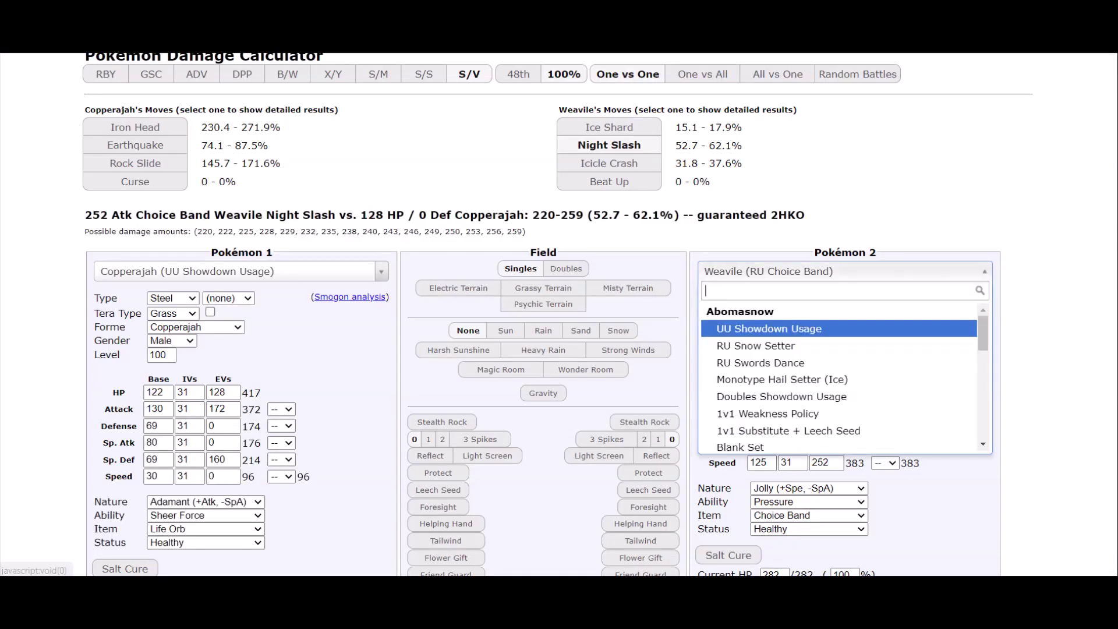
- Load Klefki's UU Showdown Usage set with 0 Def, 252 SpD EVs and Calm nature
type("kle")
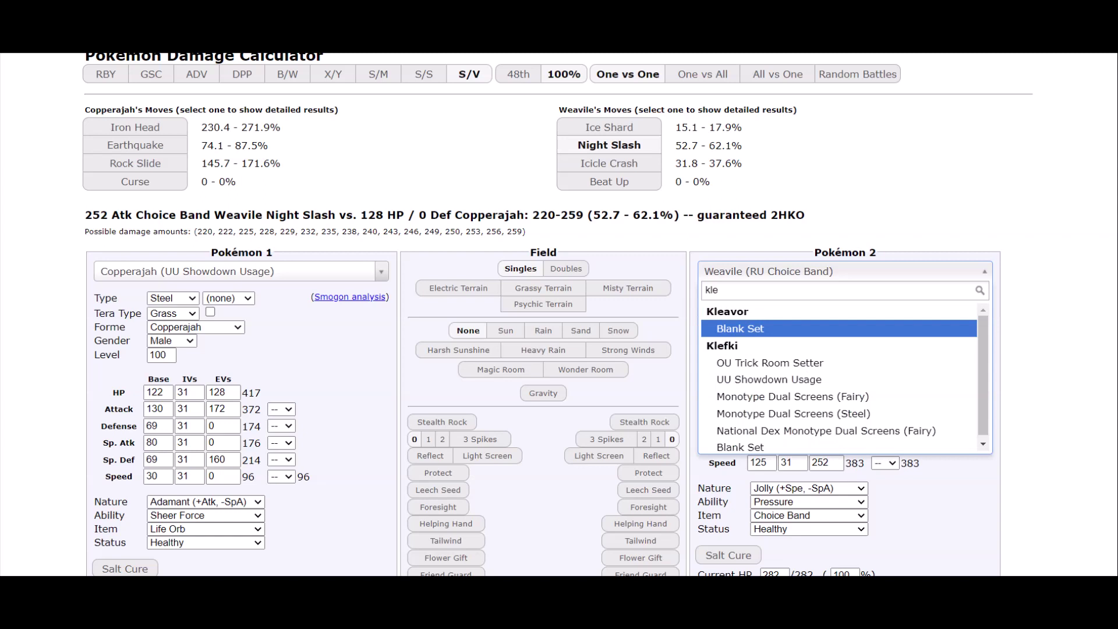
type("fki")
key("Down")
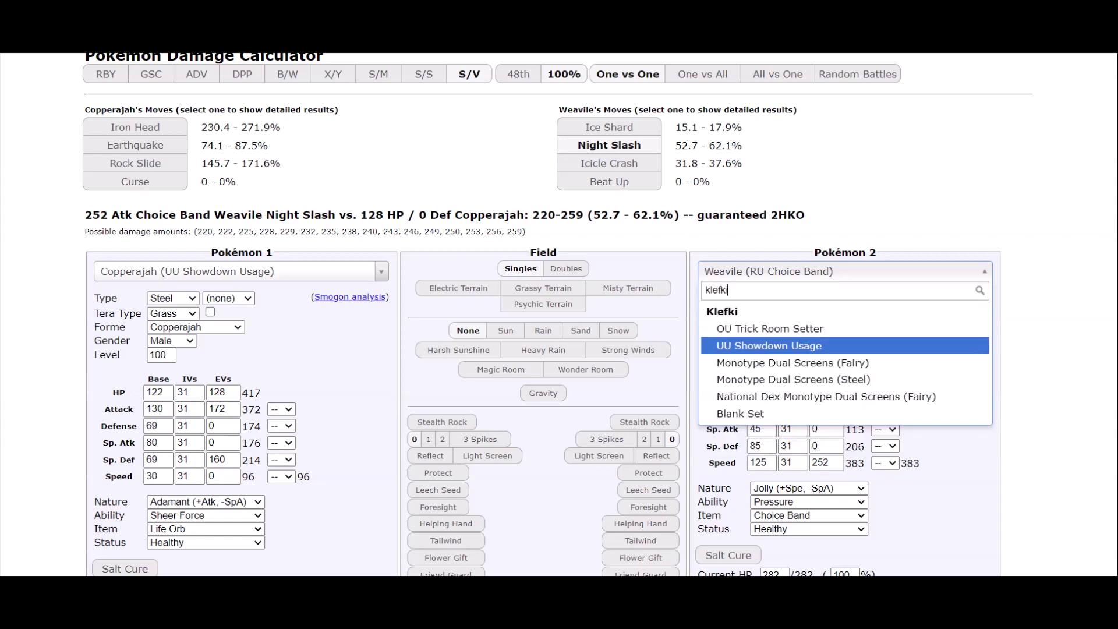
key("Return")
double_click(821, 413)
type("0")
double_click(821, 446)
type("252")
left_click(806, 488)
left_click(795, 285)
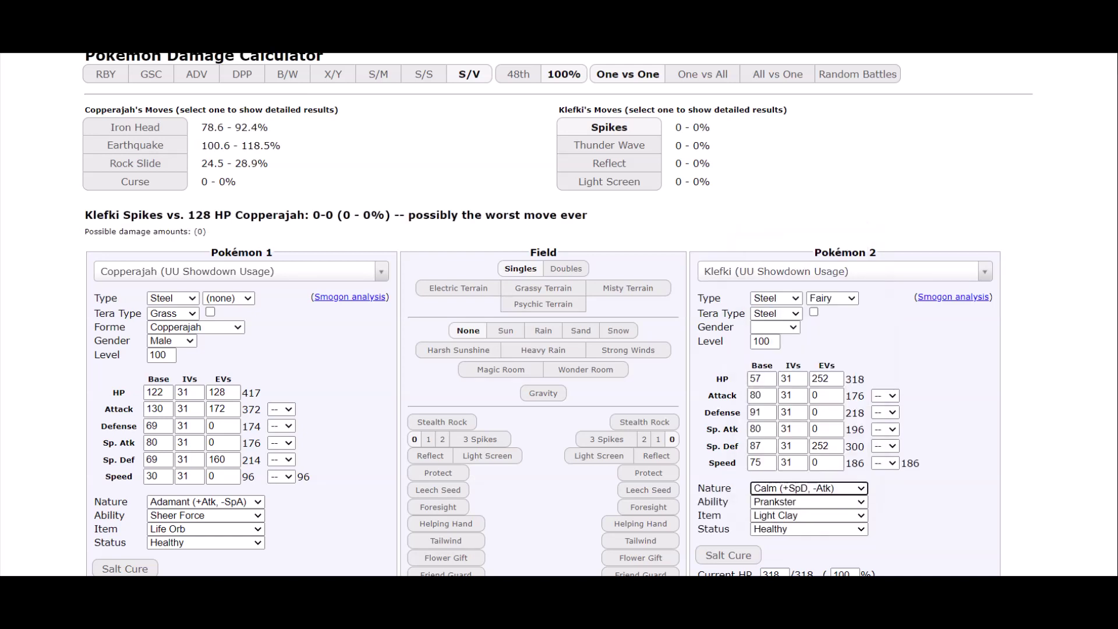
- Check Earthquake's damage on Klefki and cut Copperajah's Attack EVs to 140
left_click(233, 412)
left_click(232, 411)
left_click(232, 411)
left_click(233, 412)
left_click(232, 412)
left_click(232, 412)
double_click(135, 145)
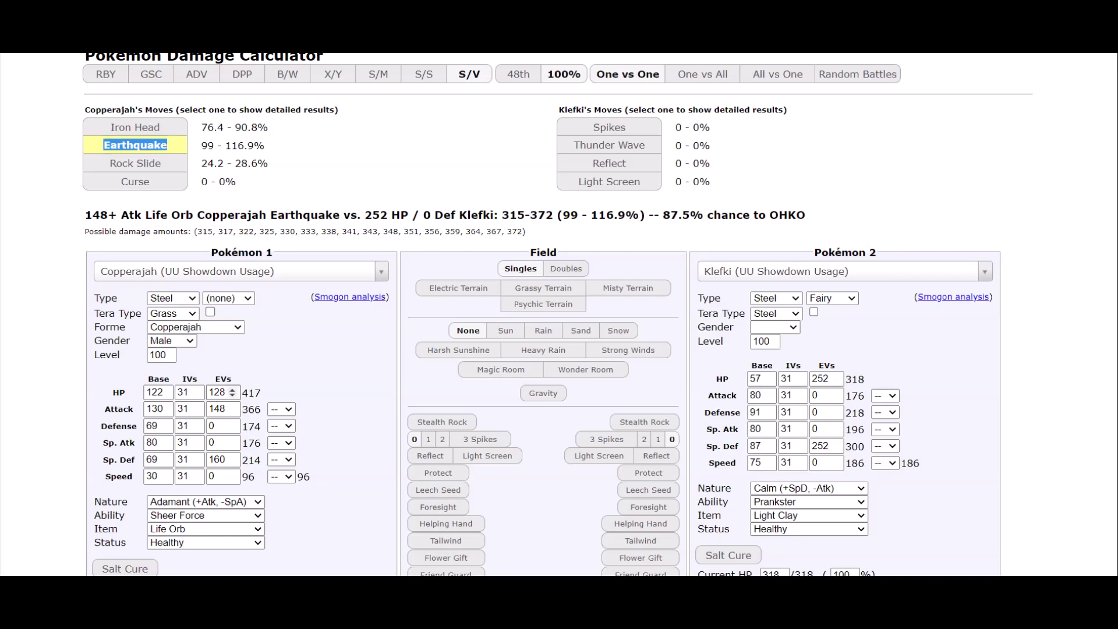
left_click(222, 409)
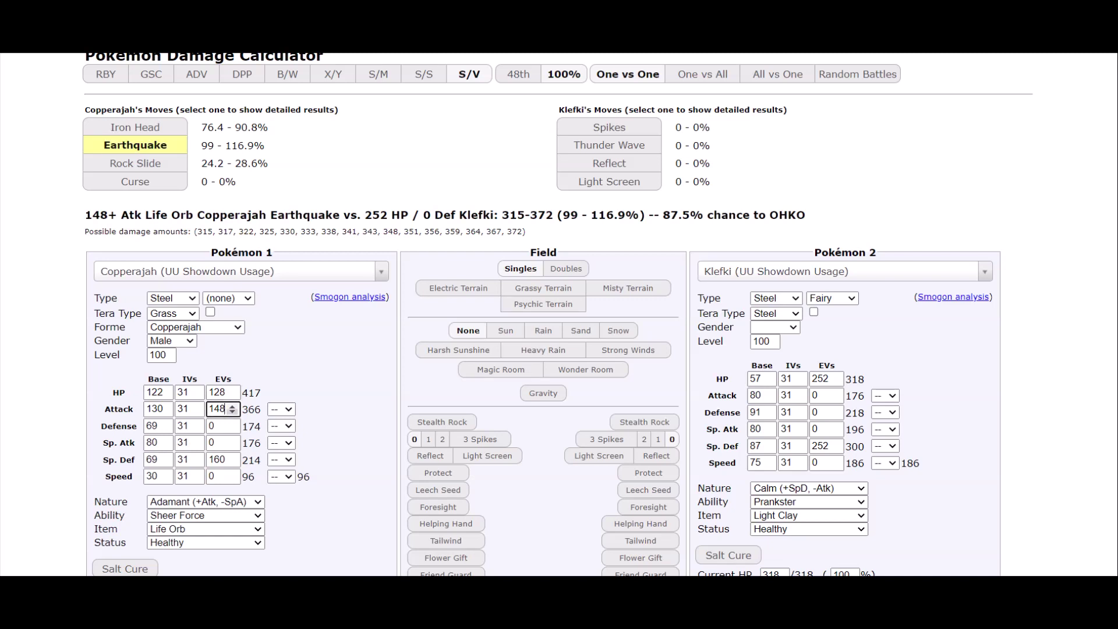
key("Down")
key("Down")
key("Down")
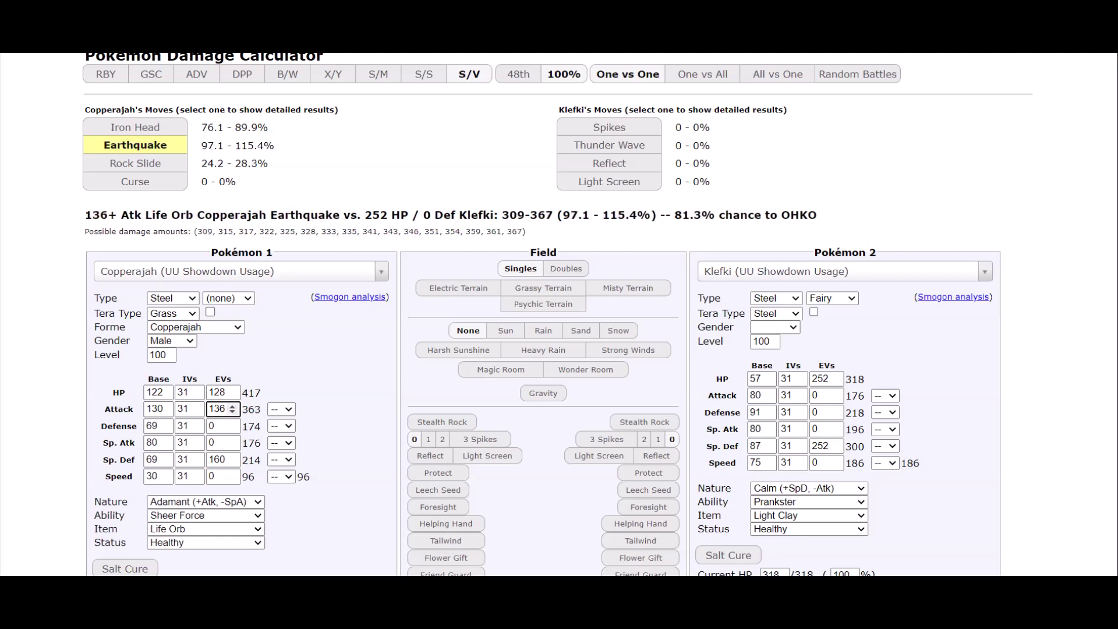
key("Up")
key("ctrl+Tab")
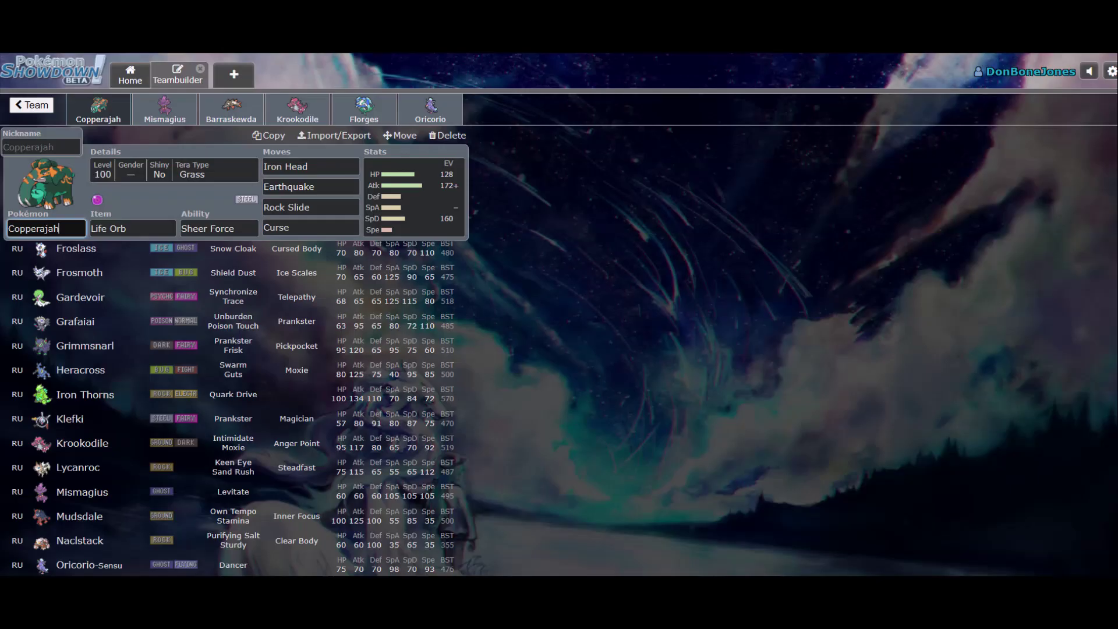
left_click_drag(344, 343, 328, 343)
- Reload RU Choice Band Weavile and check Night Slash against Copperajah with 80 Defense EVs
key("ctrl+Tab")
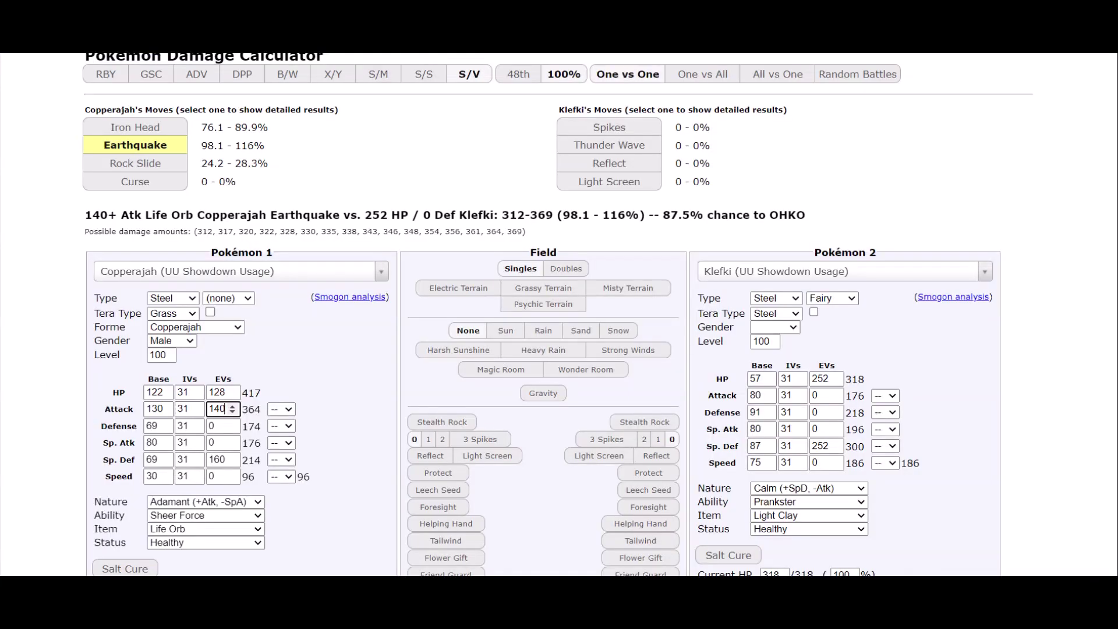
type("weavi")
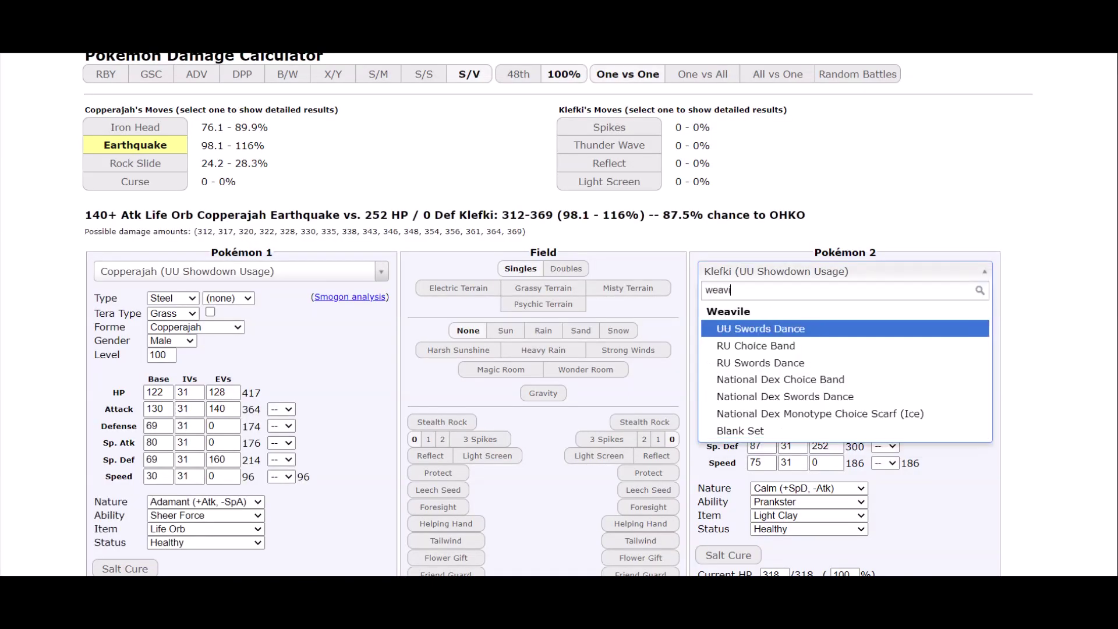
key("Down")
key("Return")
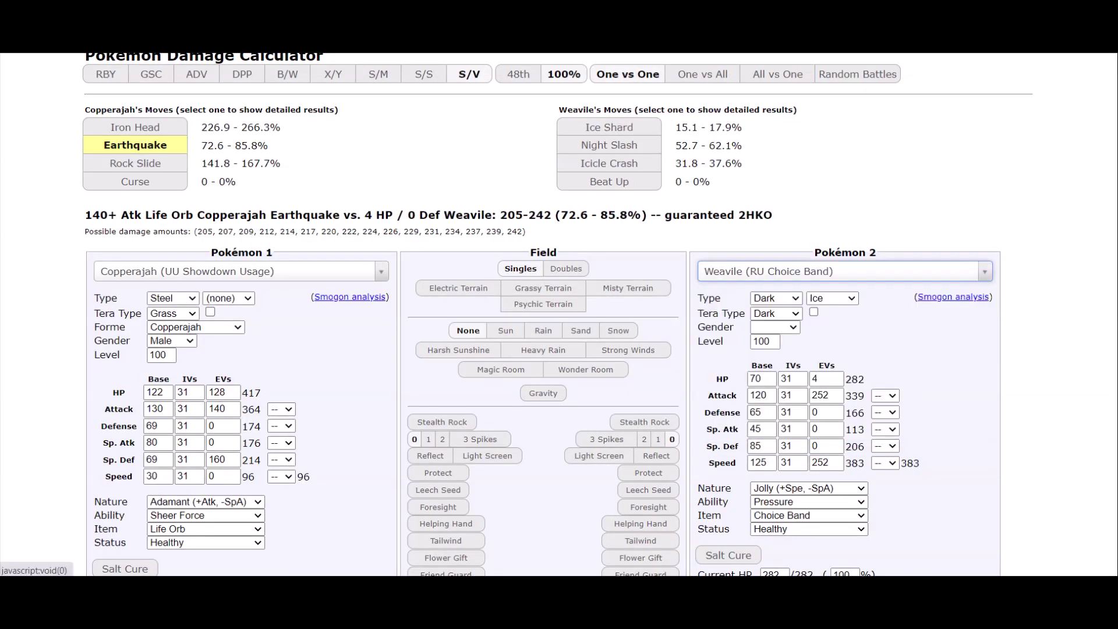
key("ctrl+shift+Tab")
left_click_drag(256, 365, 297, 364)
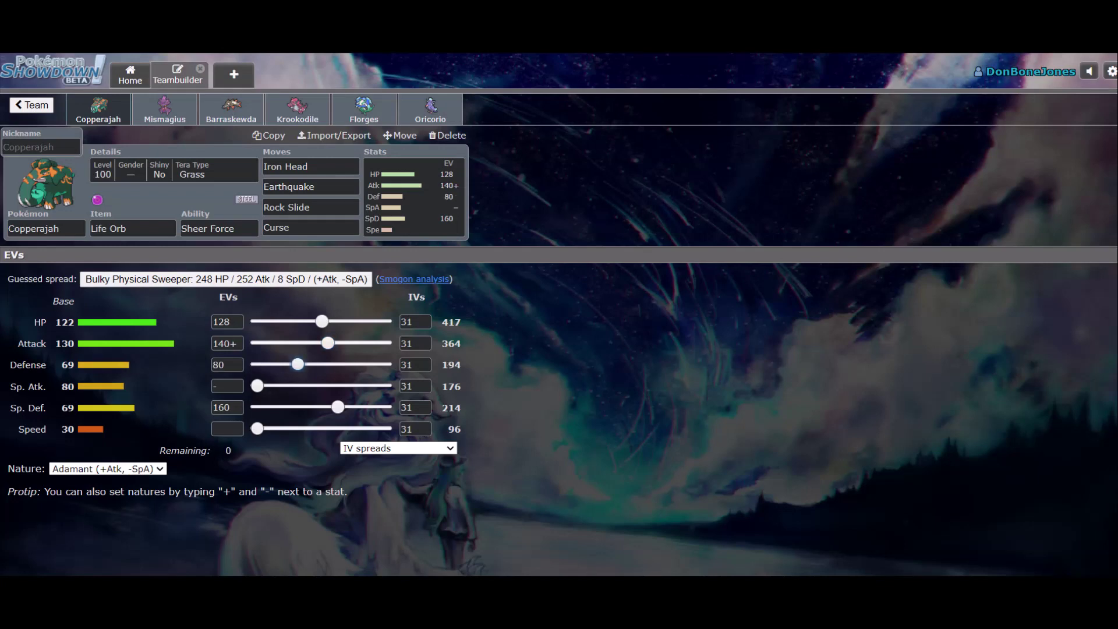
key("ctrl+Tab")
left_click(223, 426)
type("80")
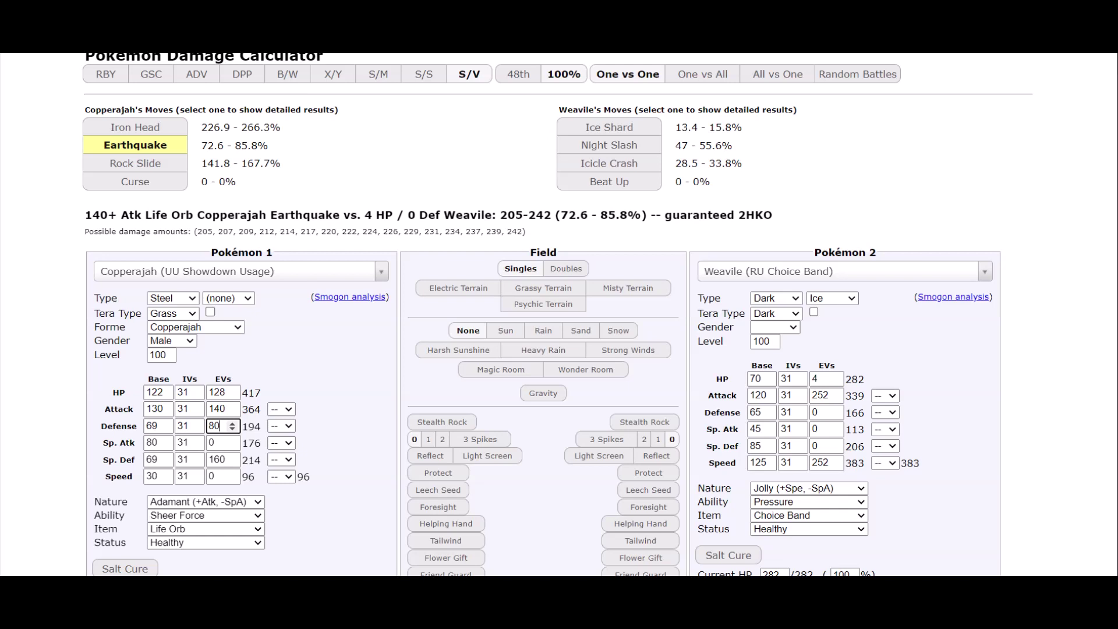
left_click(609, 145)
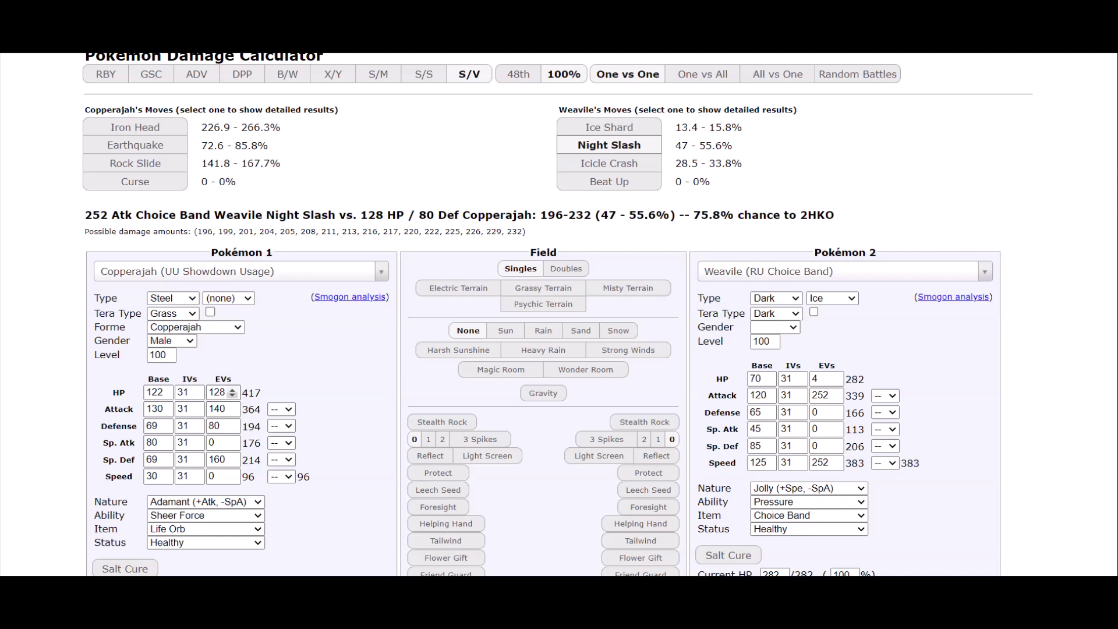
- Lower Copperajah's HP EVs toward 80 in the calculator, moving the points into Defense
left_click(232, 396)
left_click(233, 396)
left_click(232, 395)
left_click(233, 395)
left_click(232, 395)
left_click(232, 395)
left_click(232, 396)
left_click(232, 423)
left_click(232, 423)
left_click(232, 423)
left_click(232, 423)
left_click(232, 423)
left_click(232, 423)
left_click(232, 423)
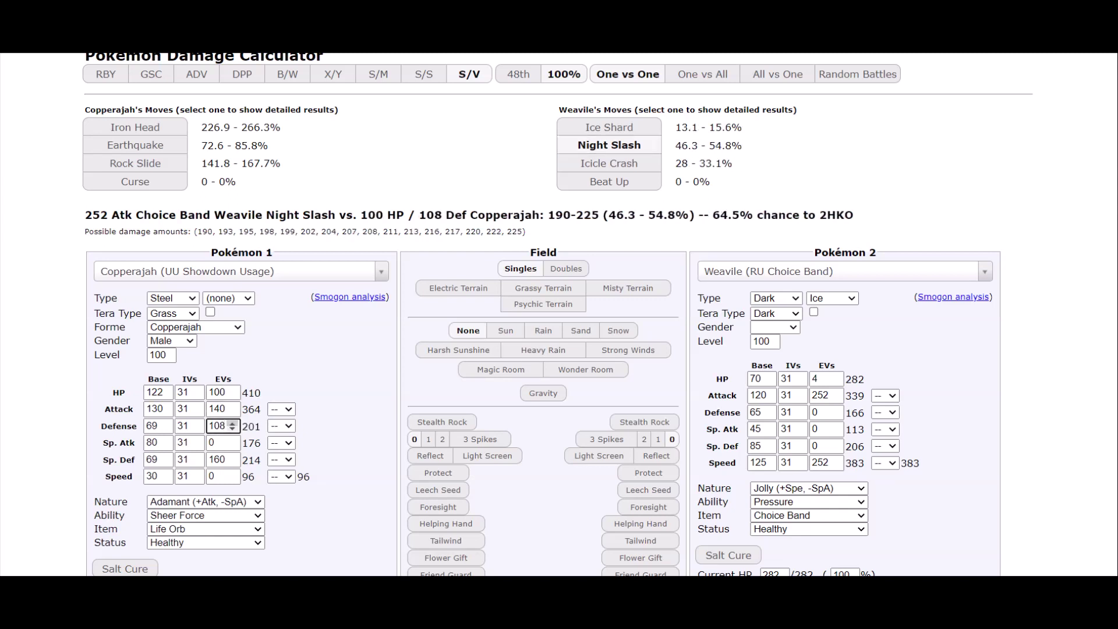
left_click(232, 395)
left_click(232, 395)
left_click(232, 395)
left_click(232, 396)
left_click(232, 395)
left_click(232, 396)
left_click(232, 396)
left_click(233, 423)
left_click(232, 423)
left_click(232, 422)
left_click(232, 423)
left_click(233, 423)
left_click(232, 423)
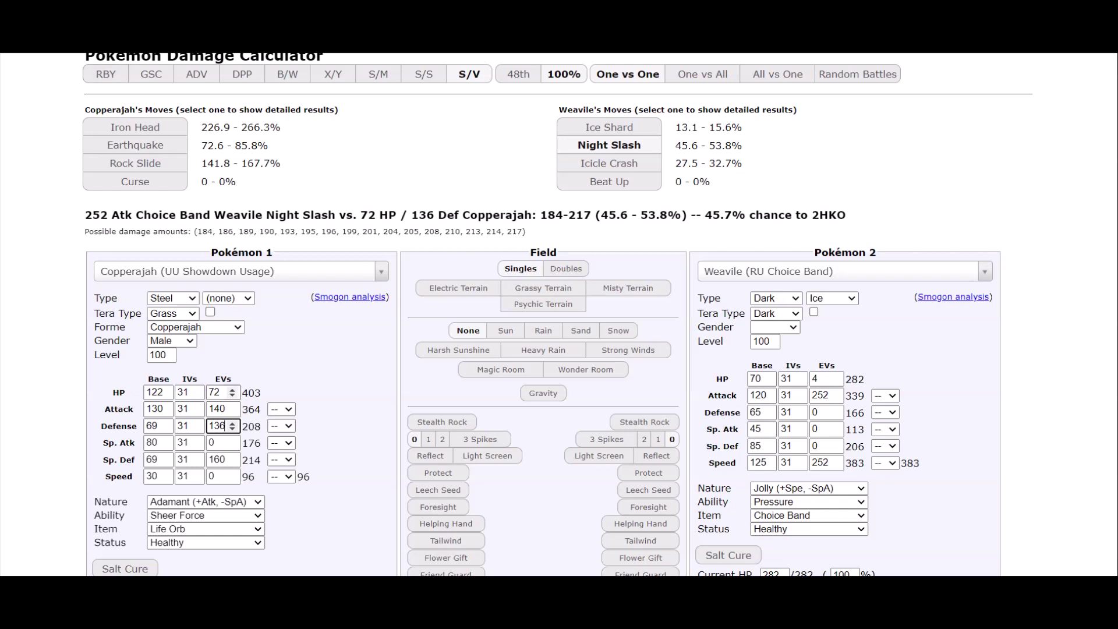
- Rebalance Copperajah's HP and Defense EVs, ending at 104 HP and 116 Defense
left_click(233, 390)
scroll(232, 393, "down", 1)
left_click(232, 424)
scroll(233, 425, "up", 6)
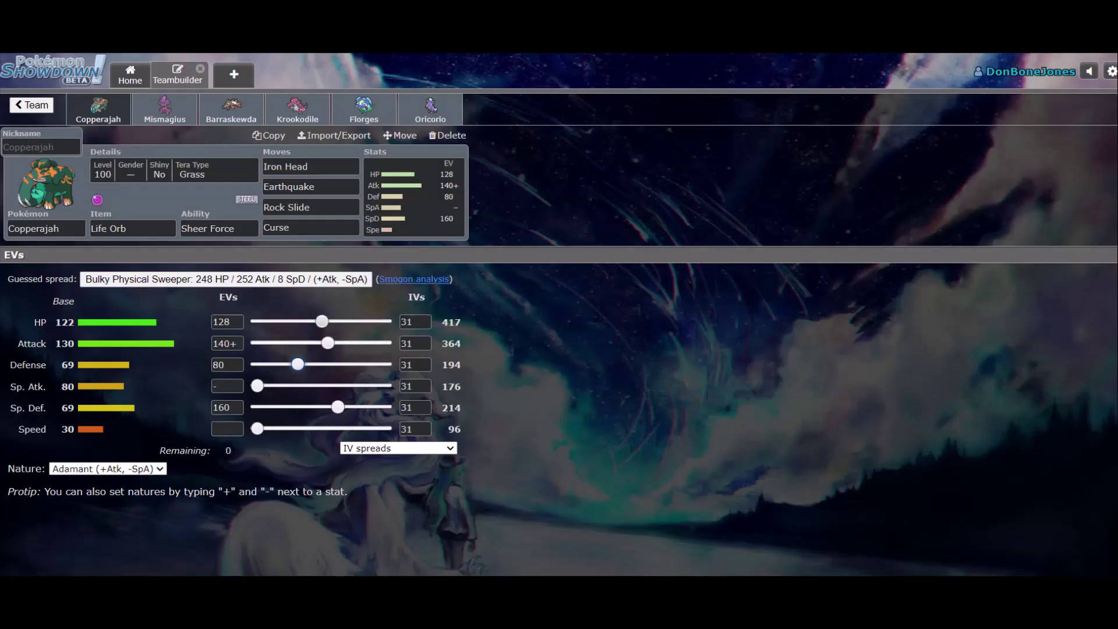
left_click_drag(322, 322, 281, 321)
left_click_drag(297, 364, 337, 365)
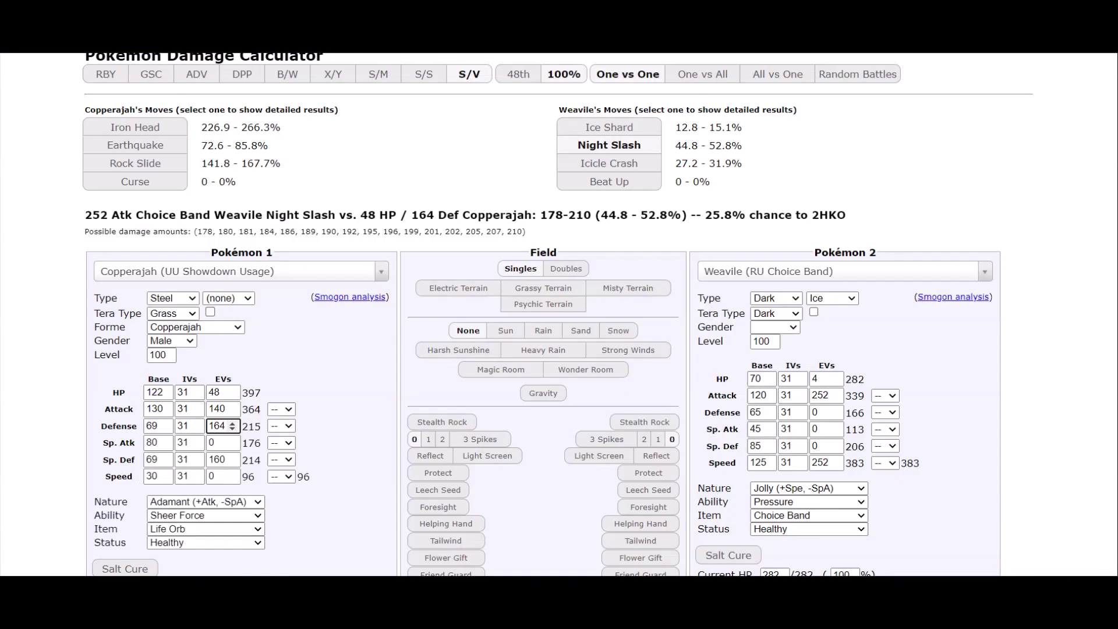
key("Down")
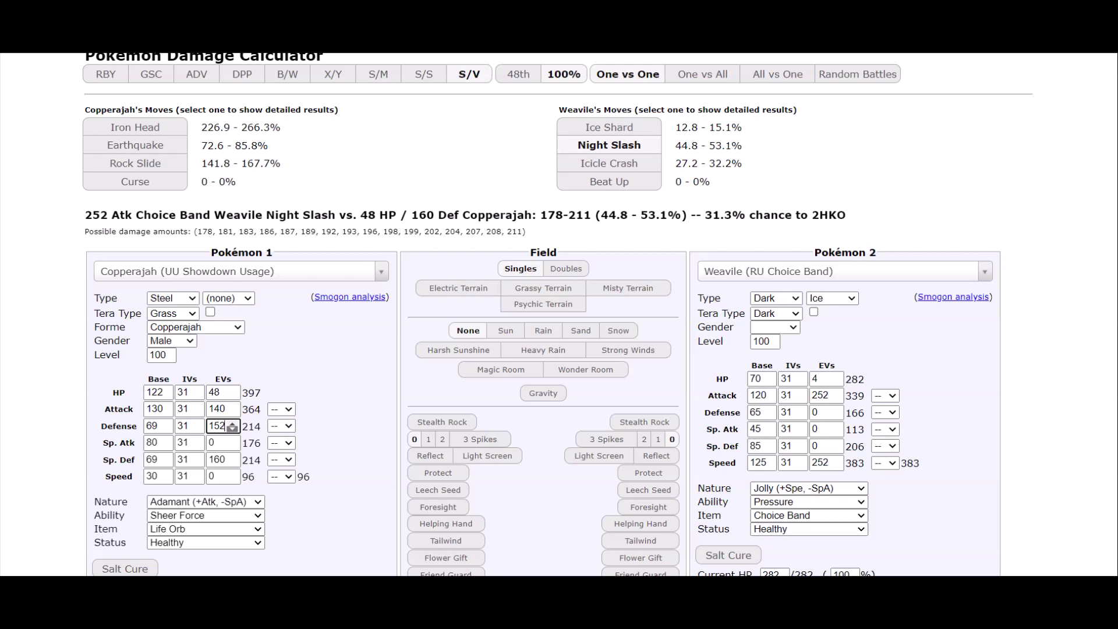
left_click_drag(233, 428, 233, 428)
left_click_drag(232, 390, 232, 391)
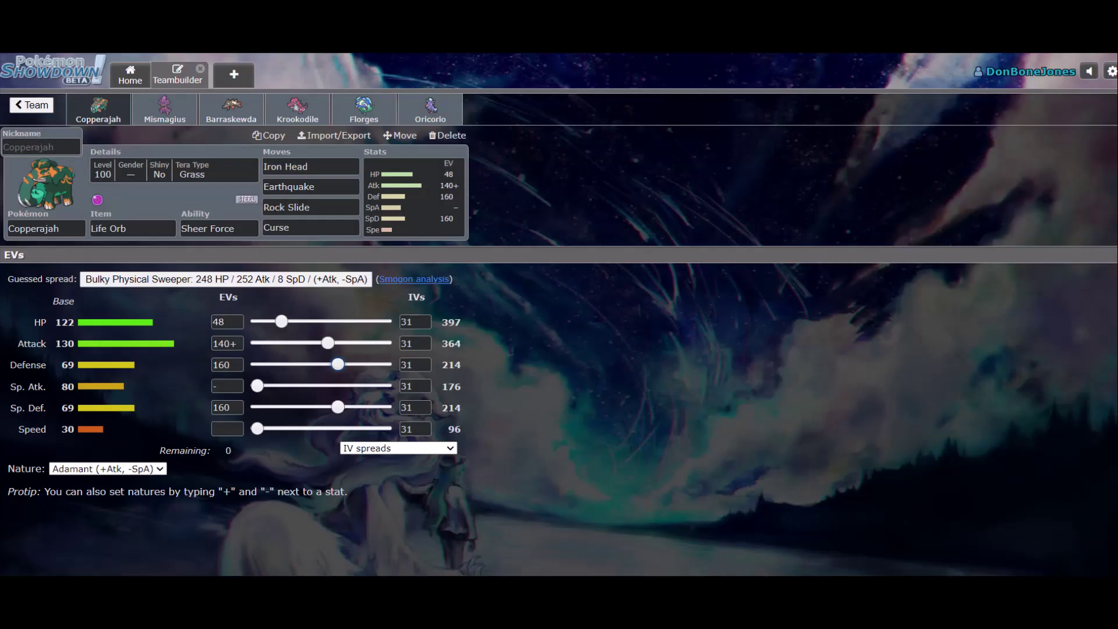
left_click_drag(303, 364, 296, 364)
left_click_drag(281, 321, 310, 321)
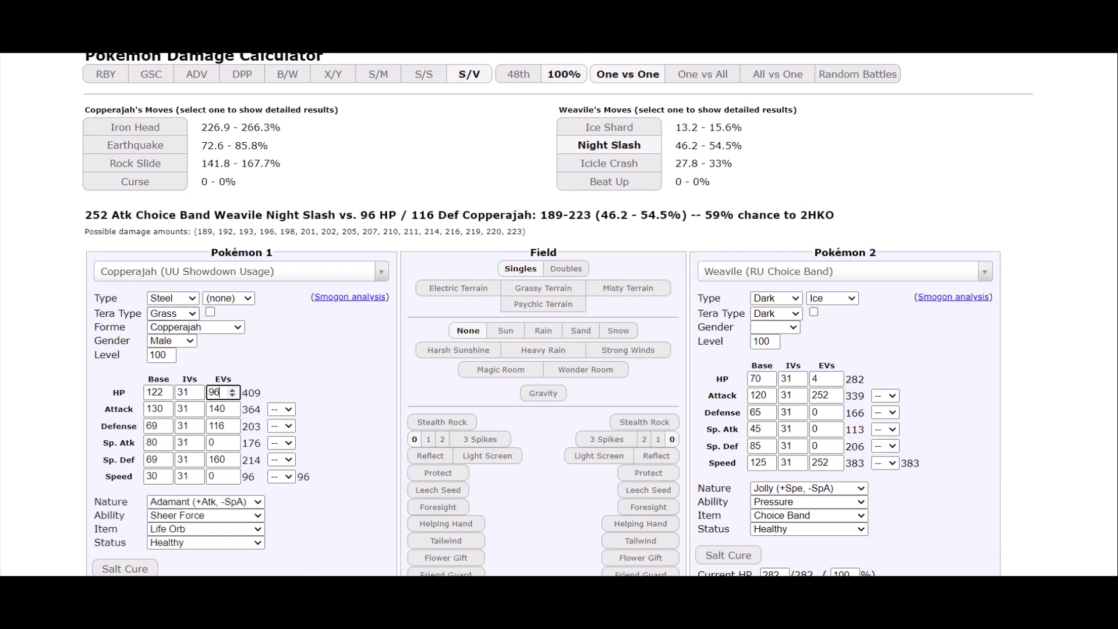
- Enter 104 HP and 104 Defense EVs for Copperajah in the calculator
key("BackSpace")
key("BackSpace")
type("104")
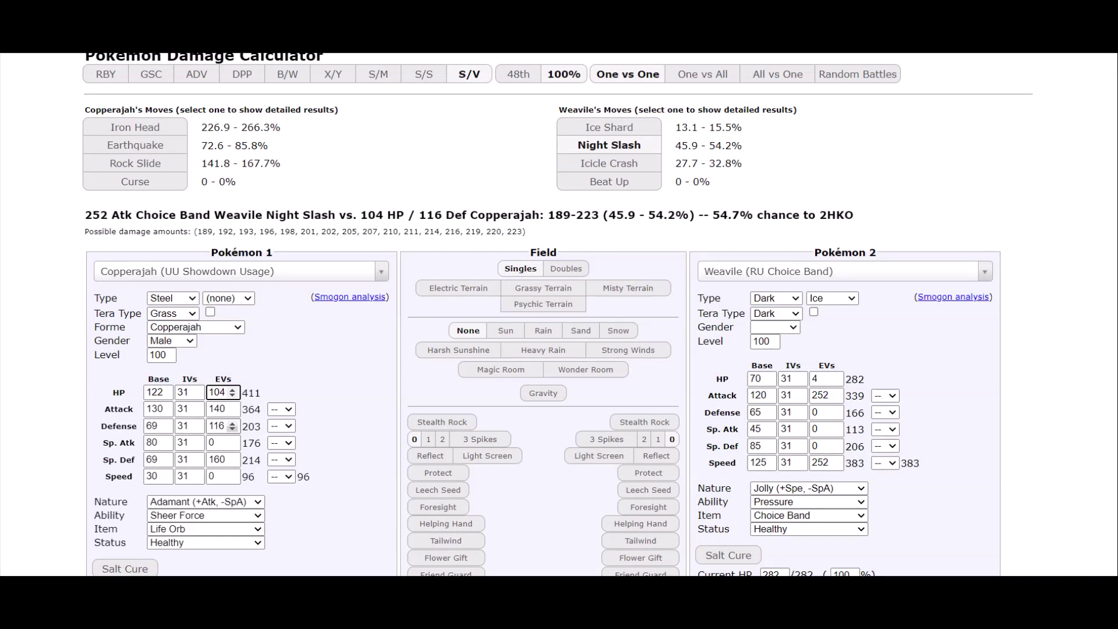
double_click(217, 425)
type("104")
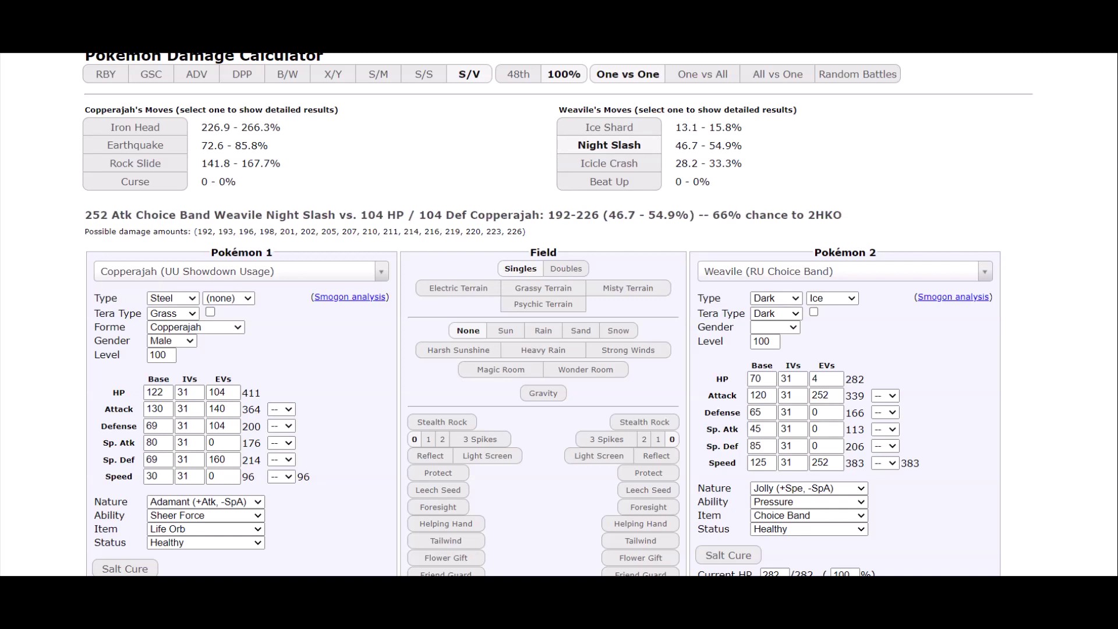
- Check Choice Band Weavile's Icicle Crash on Copperajah, then go to Krookodile's teambuilder set
key("ctrl+Tab")
key("ctrl+Tab")
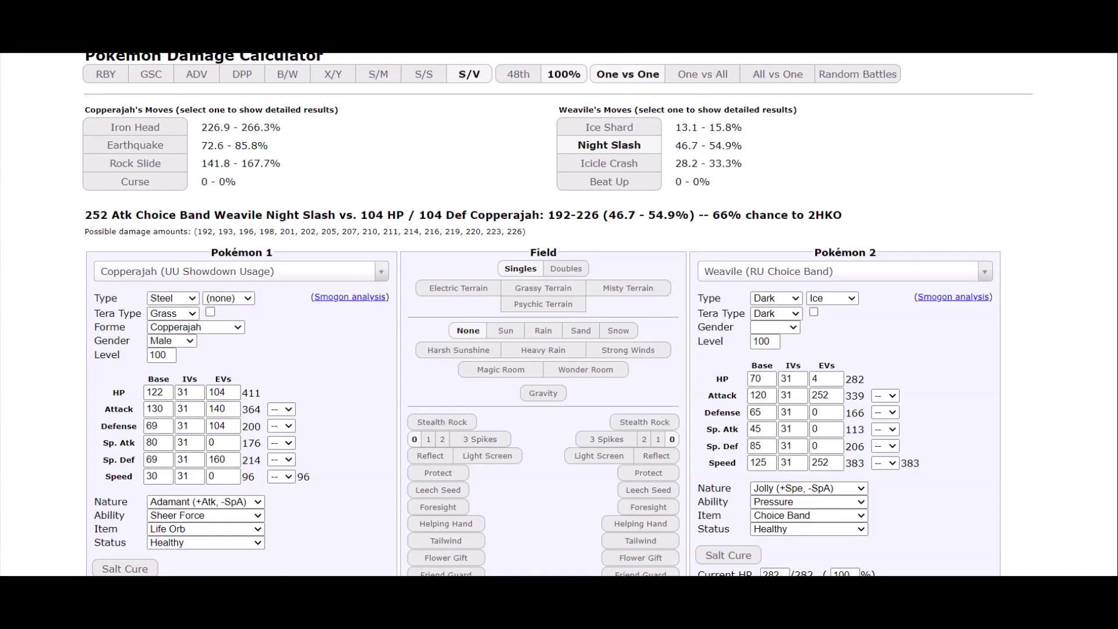
left_click(609, 163)
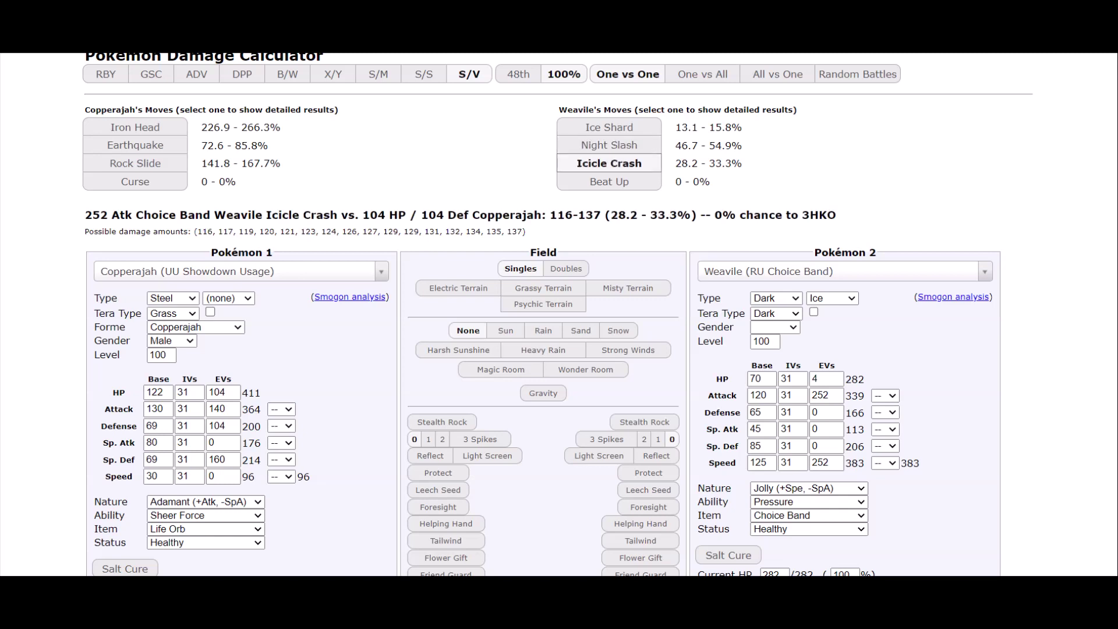
key("ctrl+Tab")
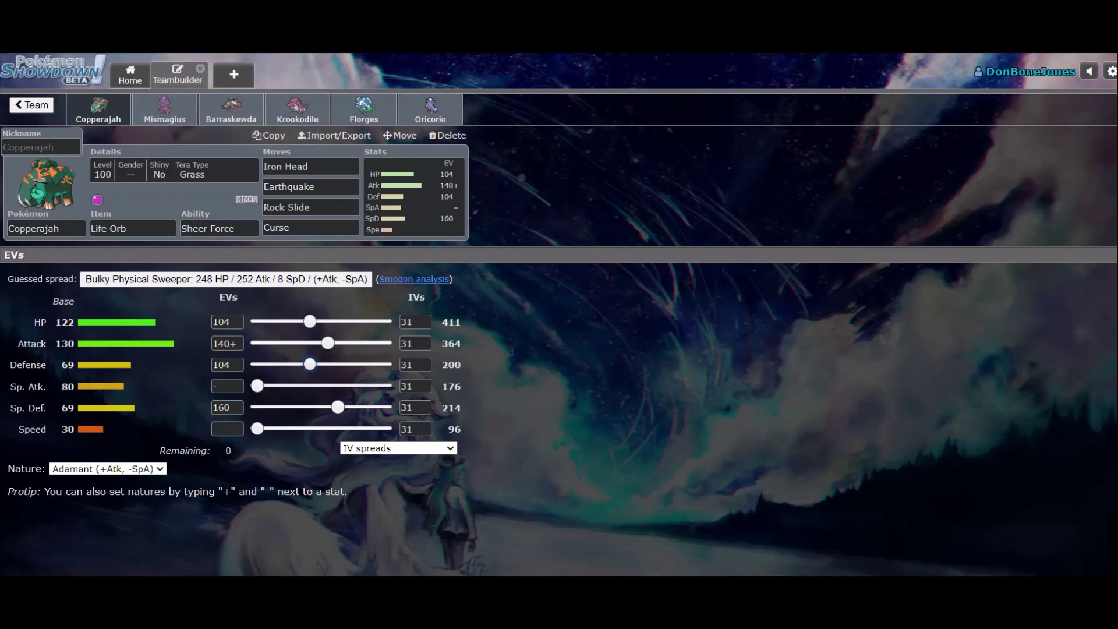
left_click(298, 108)
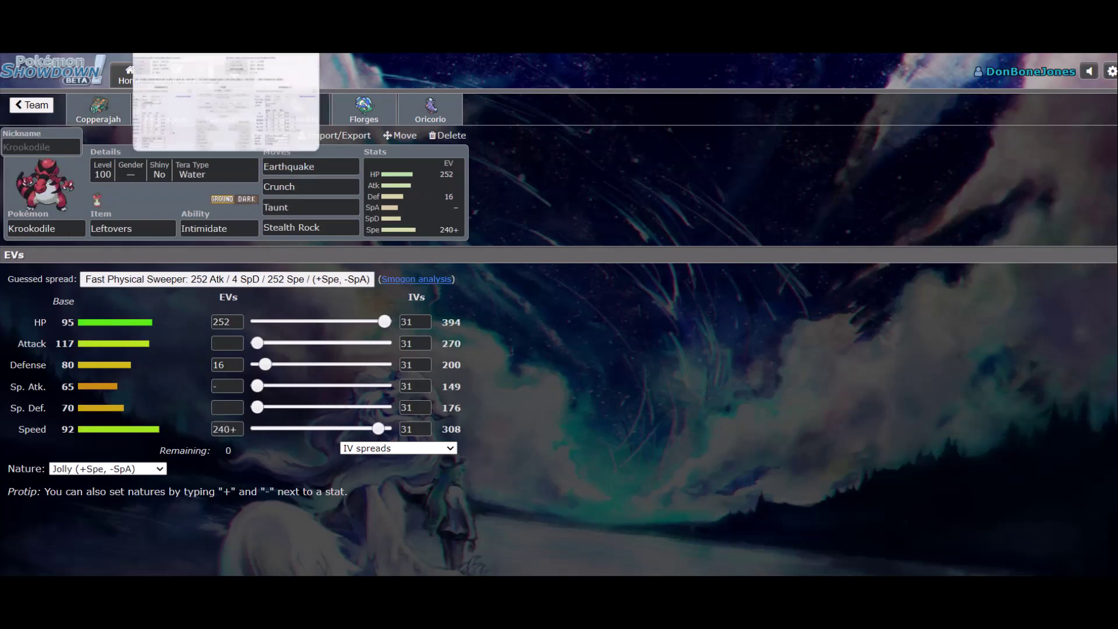
- Switch to Mismagius's set in the teambuilder
left_click(99, 107)
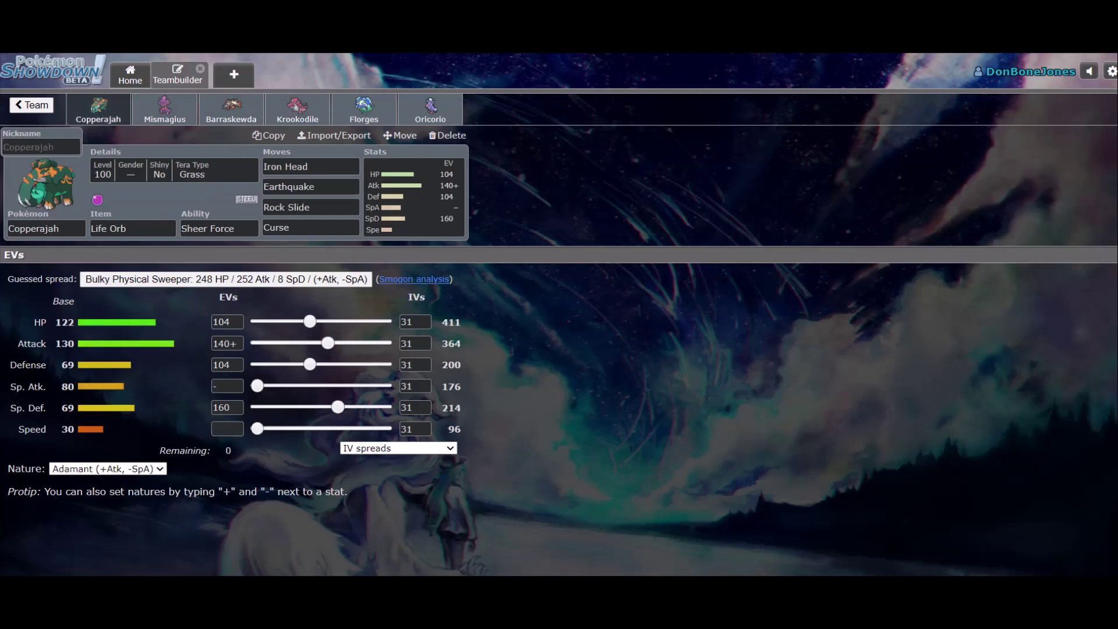
left_click(165, 107)
left_click(231, 107)
left_click(165, 110)
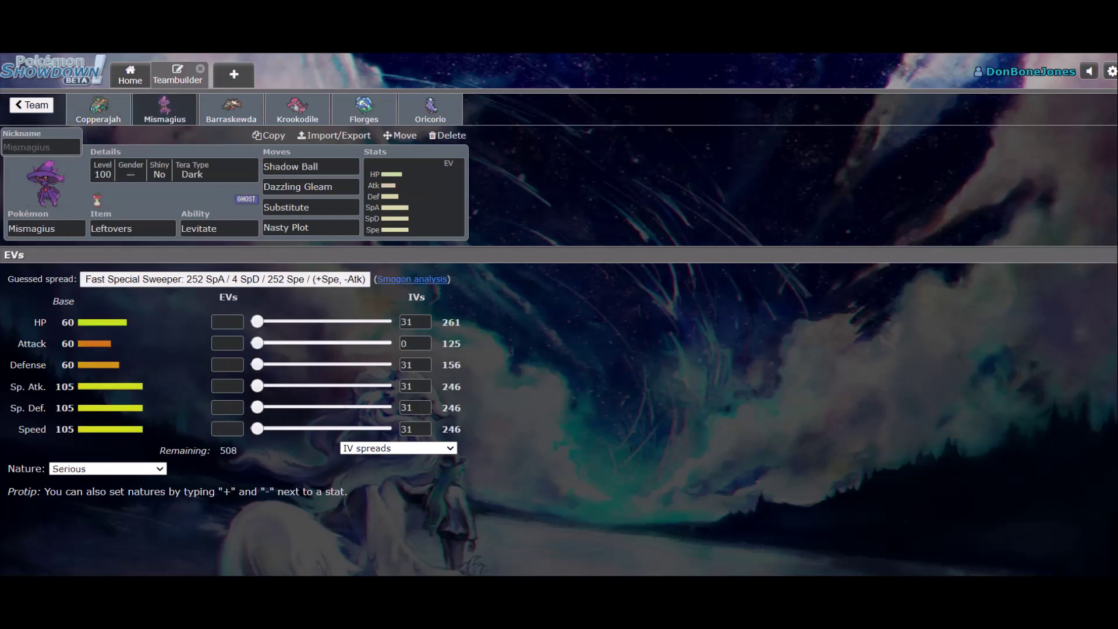
left_click(415, 322)
- Browse the RU Pokémon chooser list and their base stats
left_click(45, 228)
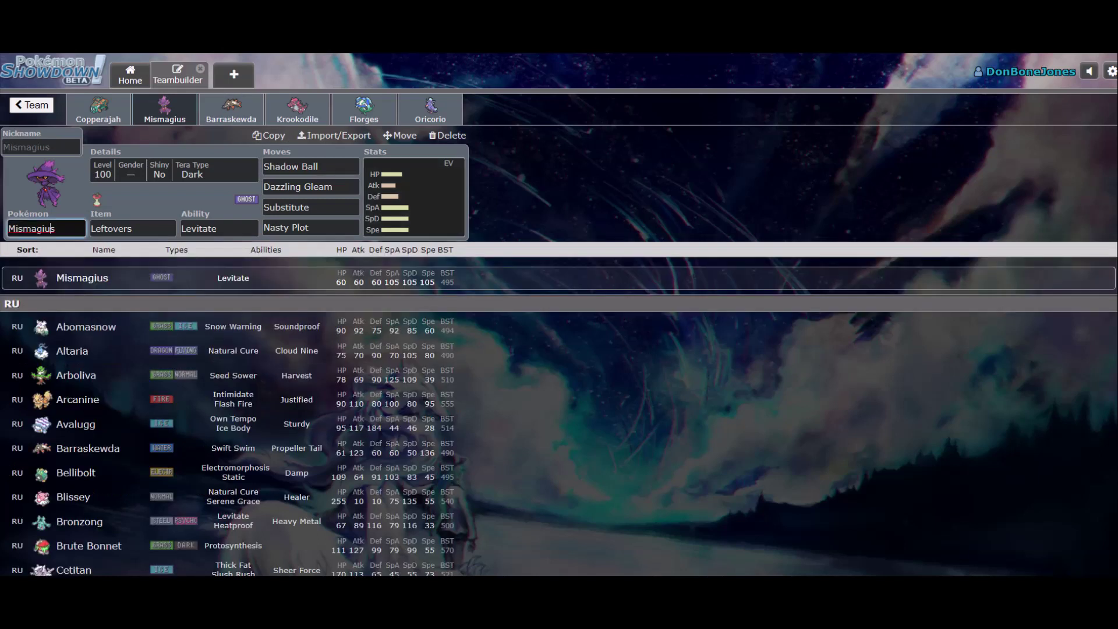
left_click(414, 198)
left_click(46, 228)
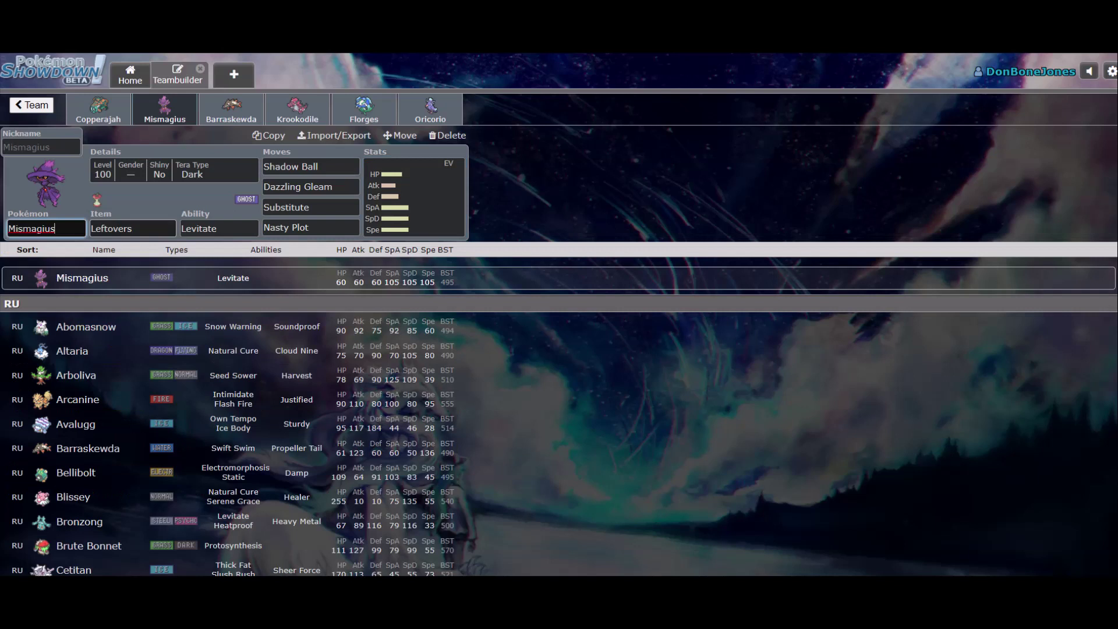
key("Up")
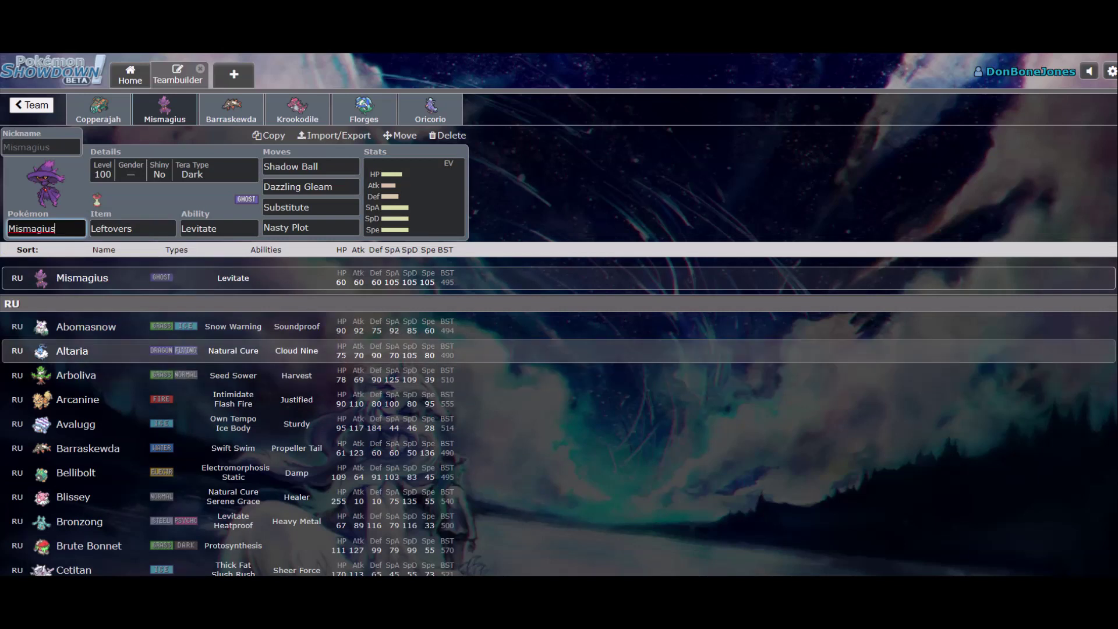
scroll(559, 349, "down", 3)
scroll(559, 349, "down", 5)
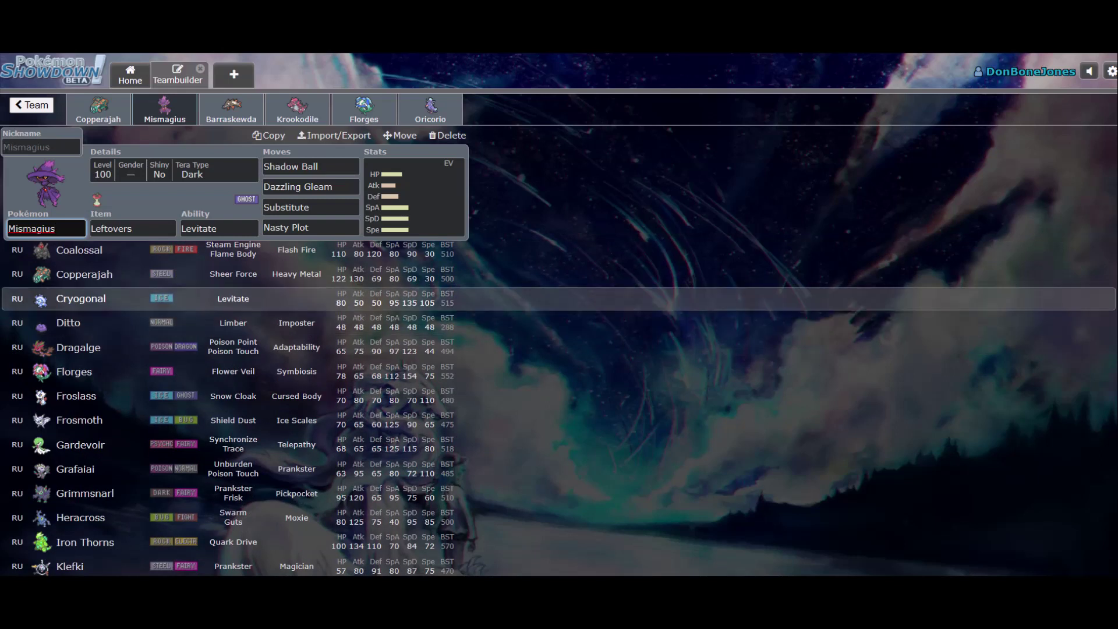
scroll(559, 298, "down", 1)
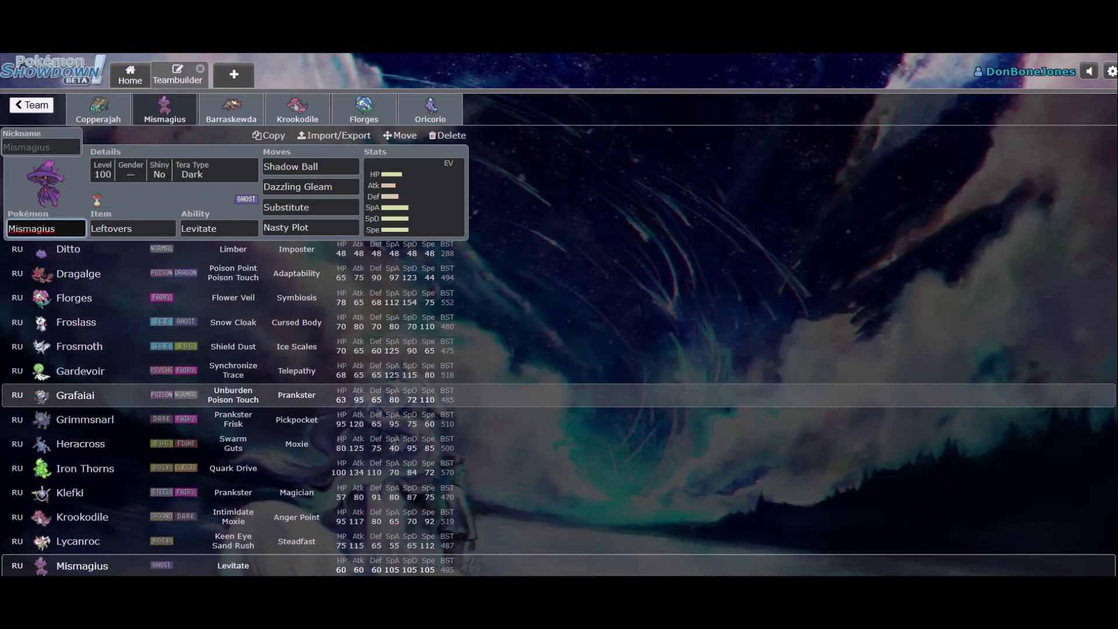
scroll(559, 408, "down", 3)
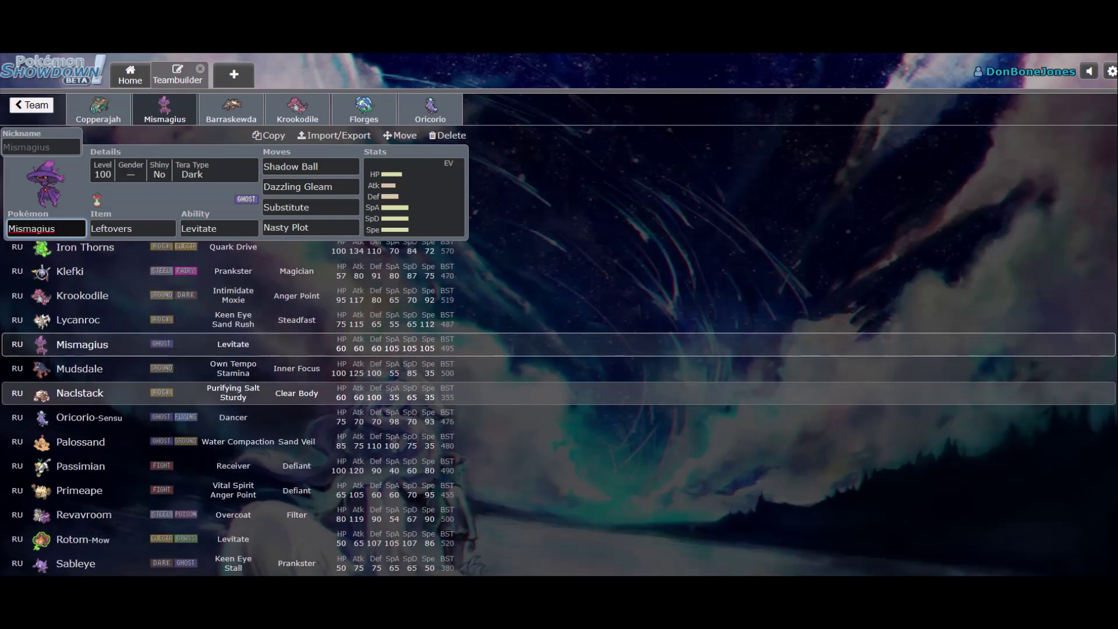
scroll(559, 415, "down", 3)
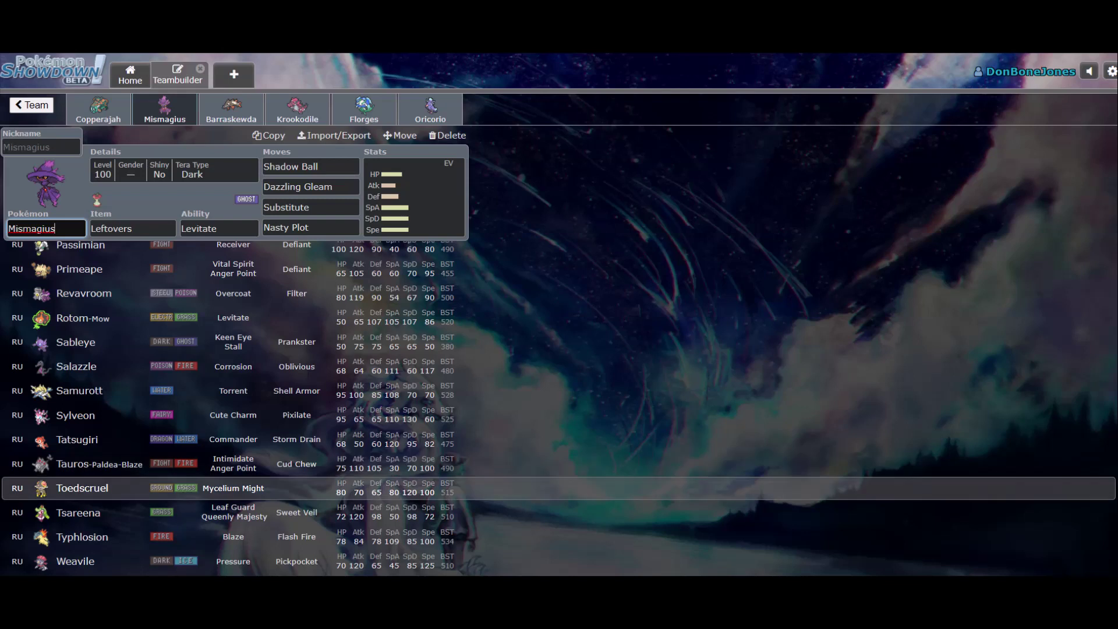
- Make Mismagius Timid (+Speed, −Attack) with 216 Speed EVs
left_click(388, 224)
left_click(227, 428)
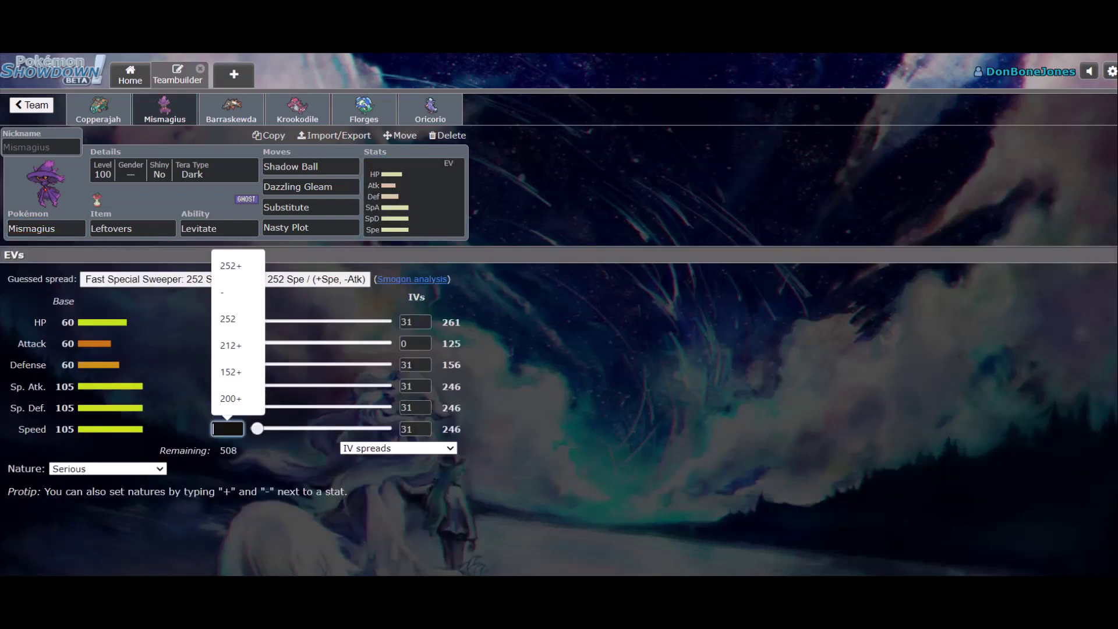
type("+")
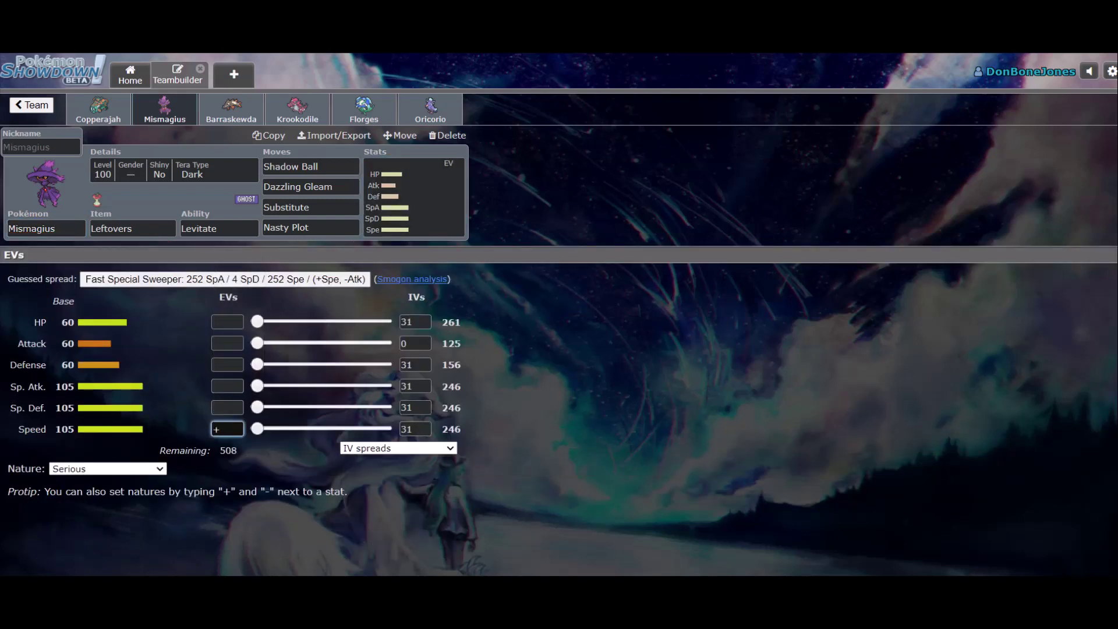
left_click(227, 343)
type("-")
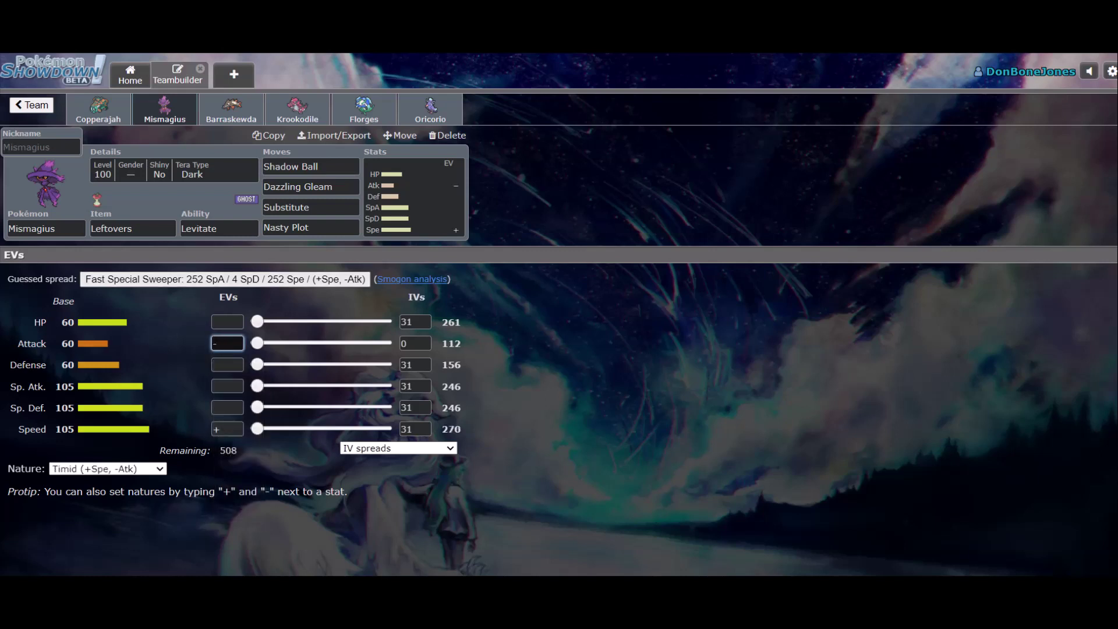
left_click_drag(257, 429, 365, 429)
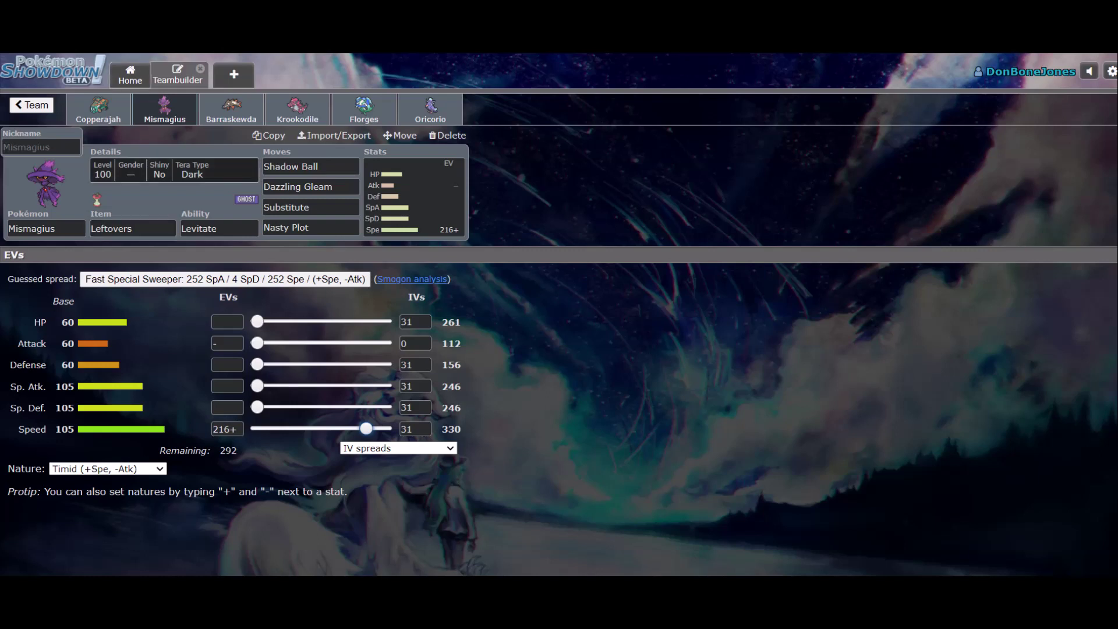
- Scroll through the RU Pokémon list once more
left_click(46, 228)
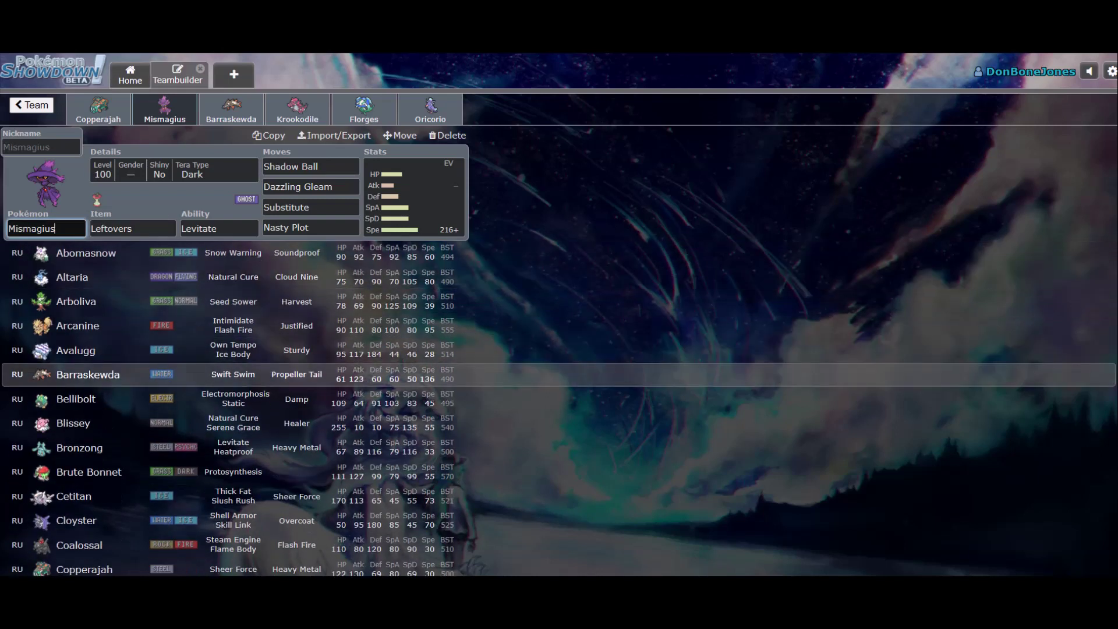
scroll(232, 372, "down", 3)
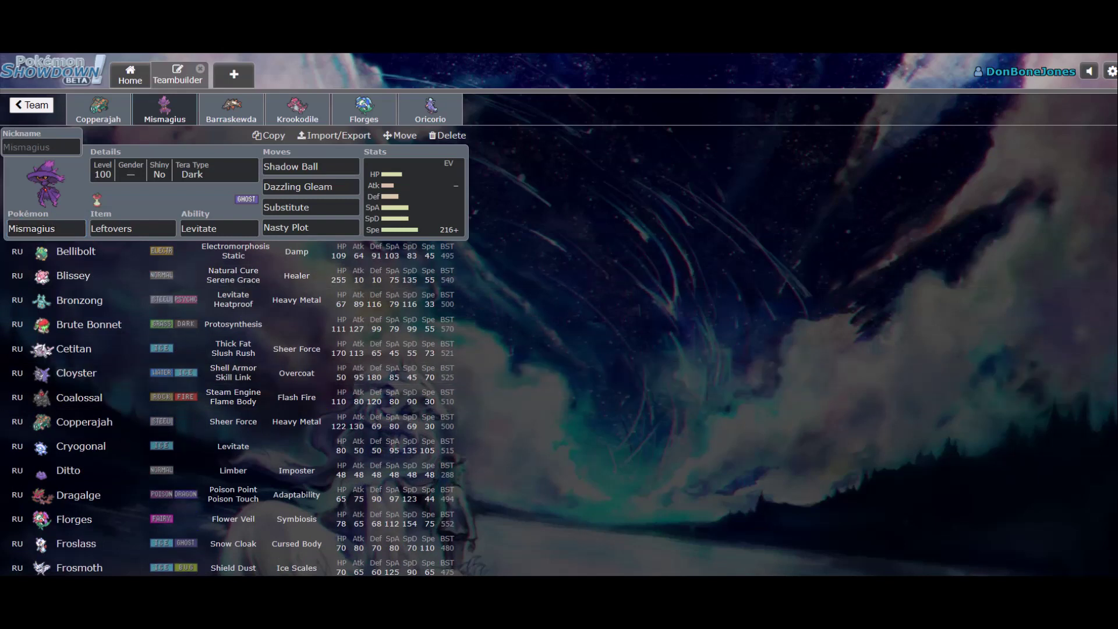
scroll(233, 408, "down", 4)
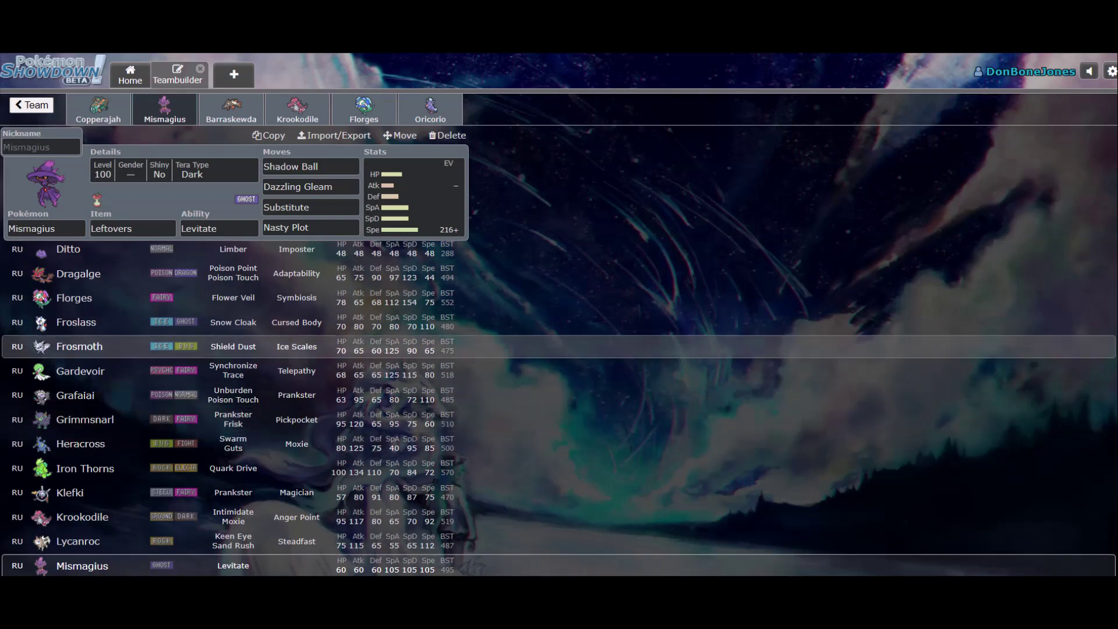
scroll(233, 431, "down", 2)
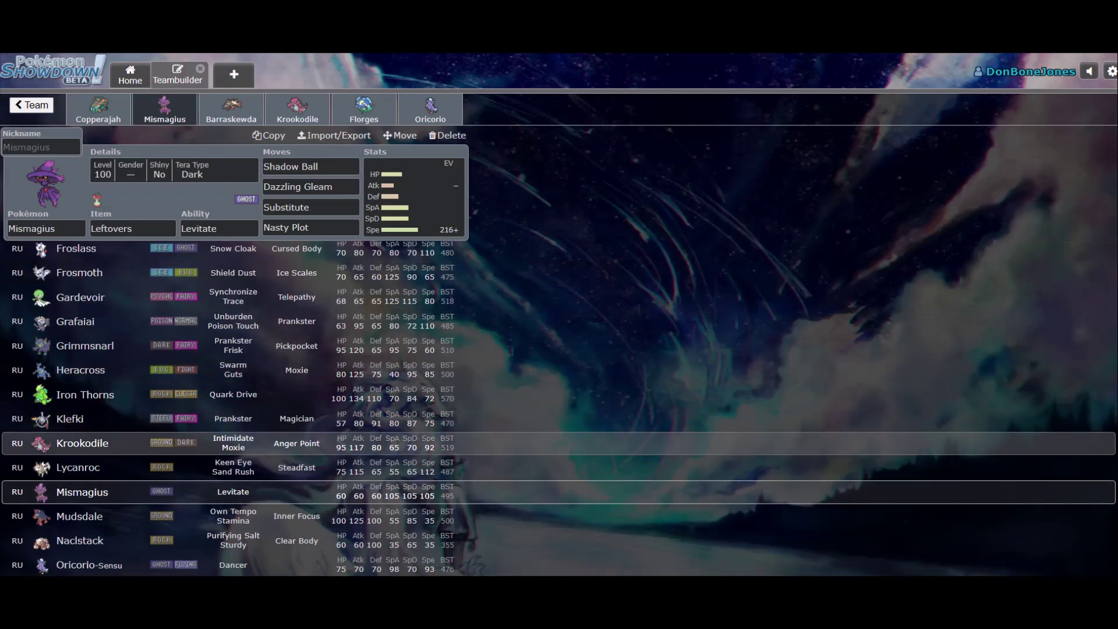
scroll(233, 372, "down", 2)
scroll(233, 408, "down", 2)
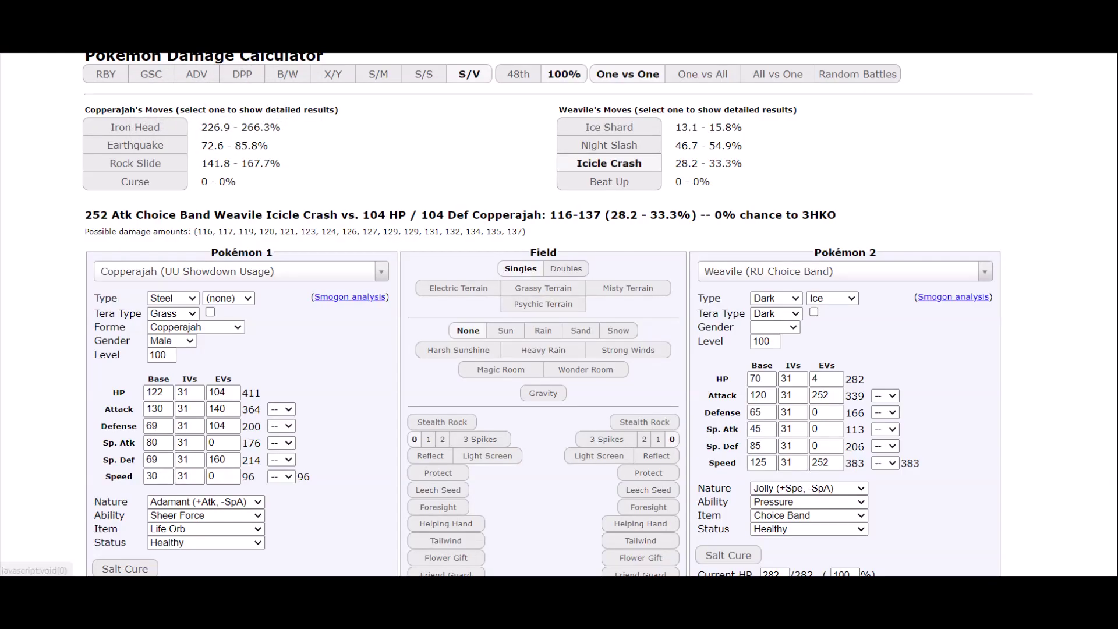
- Load RU Nasty Plot Mismagius against RU Defensive Palossand in the calculator
left_click(239, 271)
type("mismag")
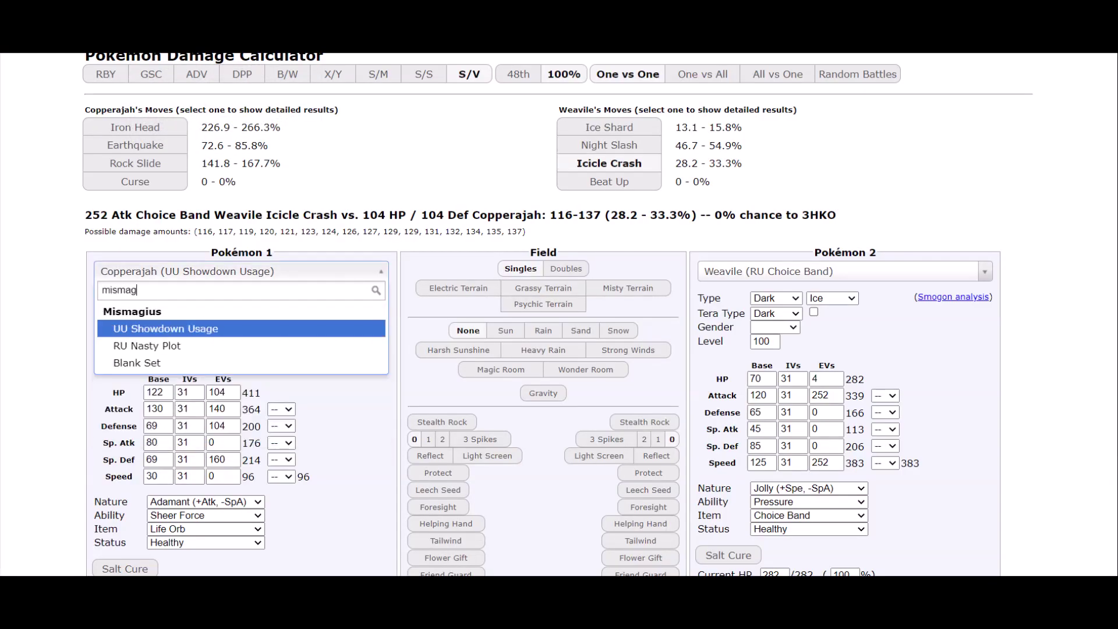
key("Down")
key("Return")
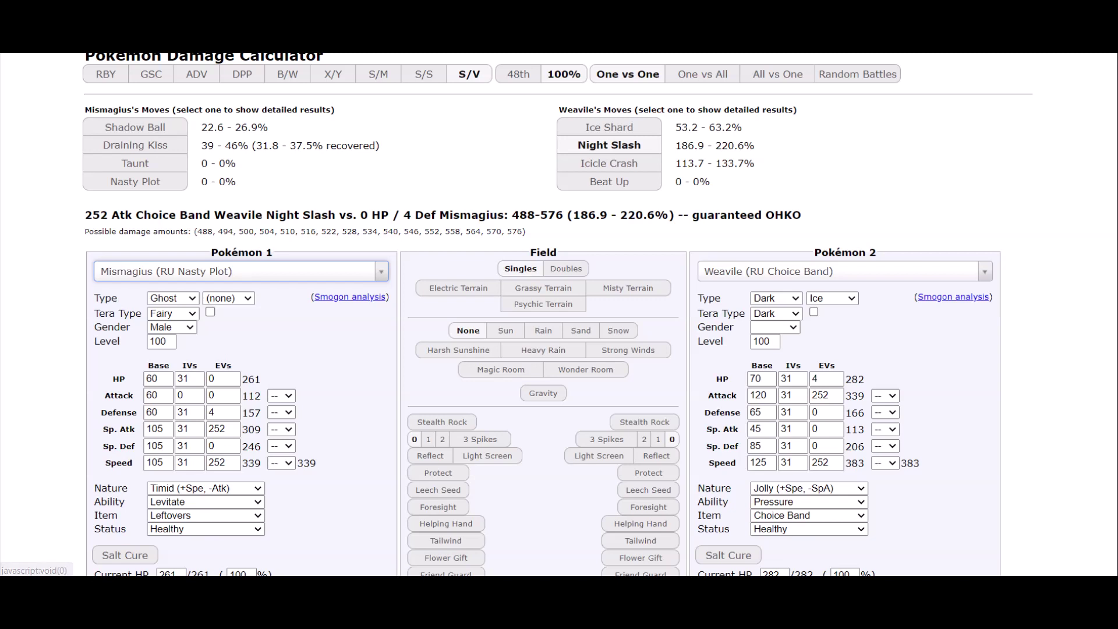
left_click(838, 271)
type("palossa")
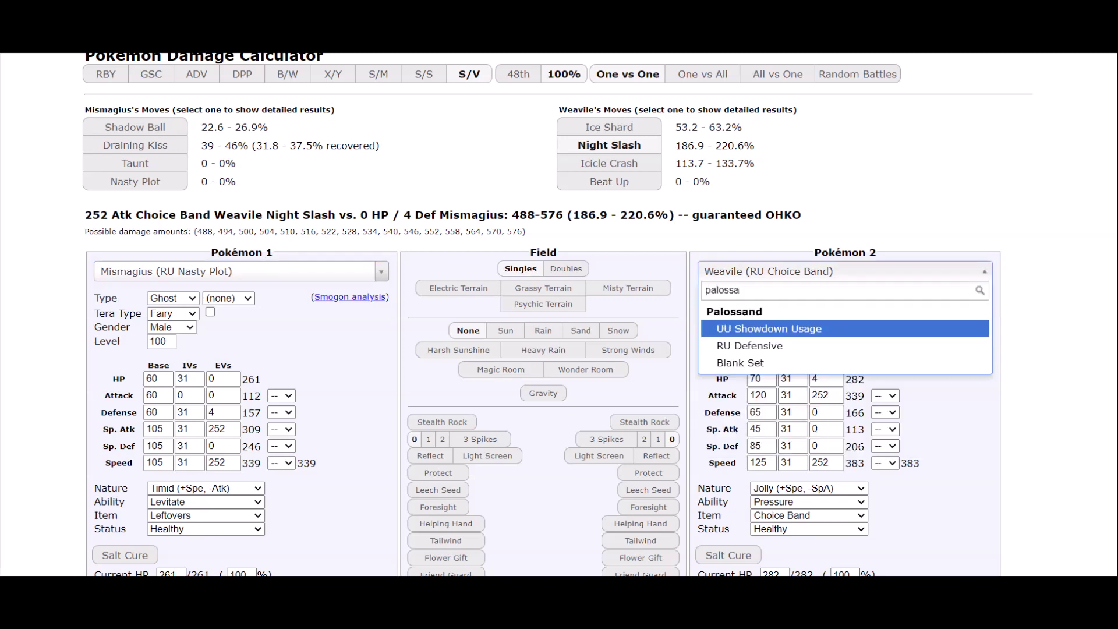
key("Down")
key("Return")
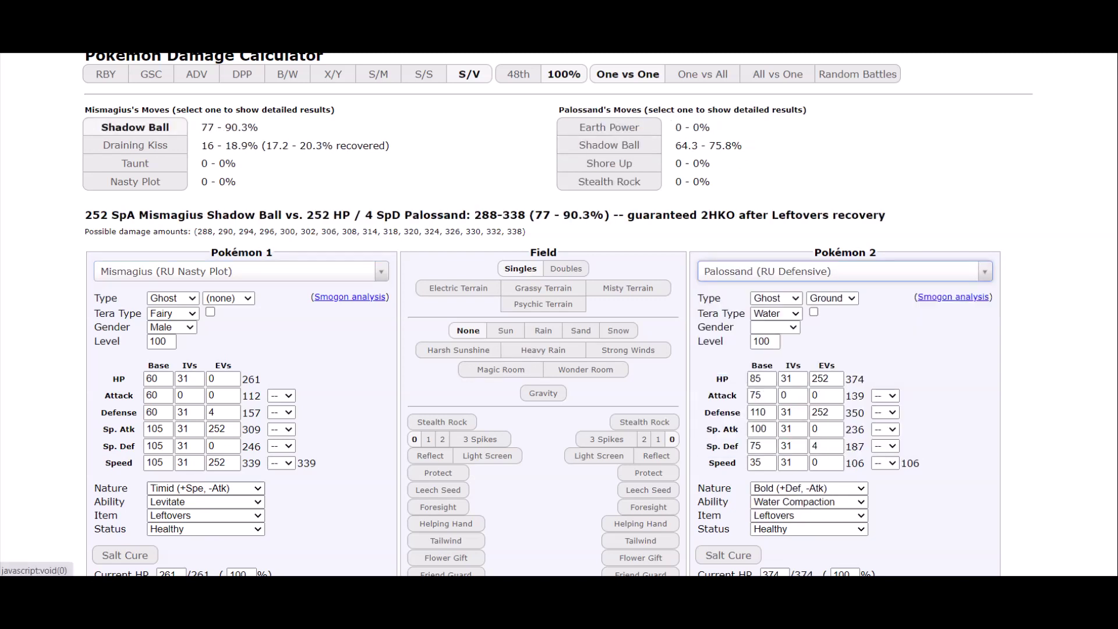
- Set Mismagius to 0 Sp. Atk EVs and Palossand to 252 Sp. Def EVs
double_click(217, 429)
type("0")
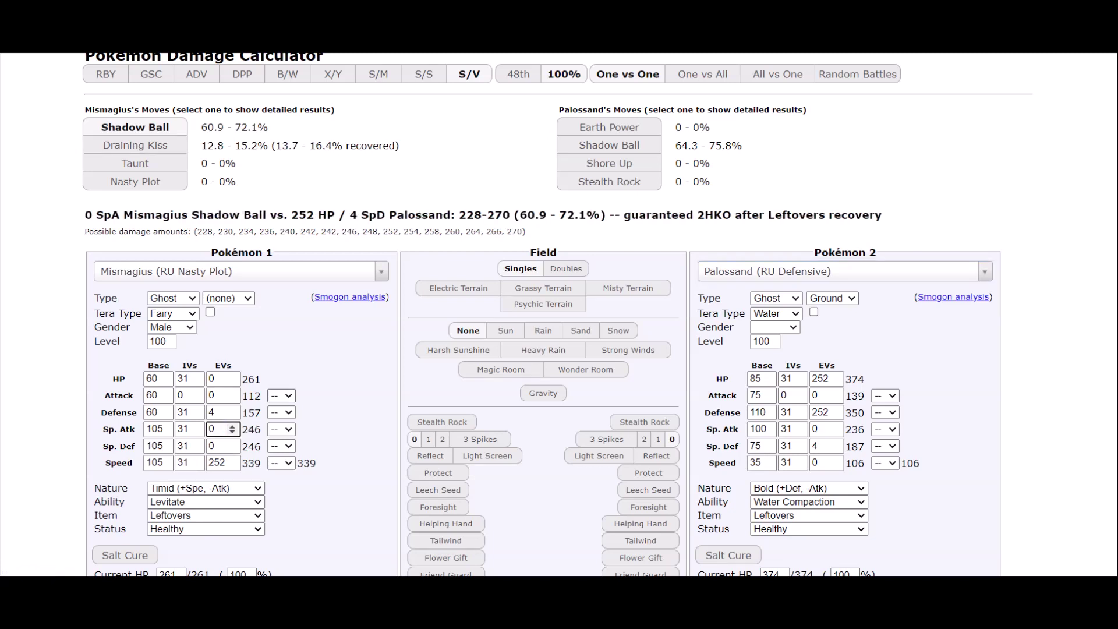
double_click(825, 446)
type("2522")
left_click(828, 411)
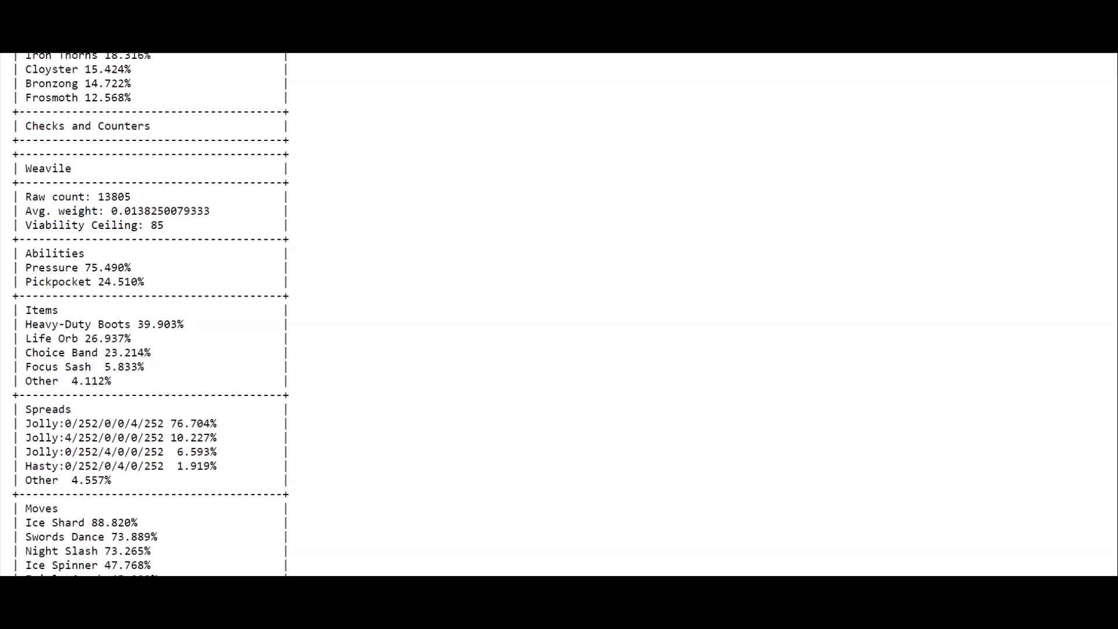
- Find Palossand on the usage stats page and scroll to its spreads and moves
key("ctrl+f")
type("Palossand")
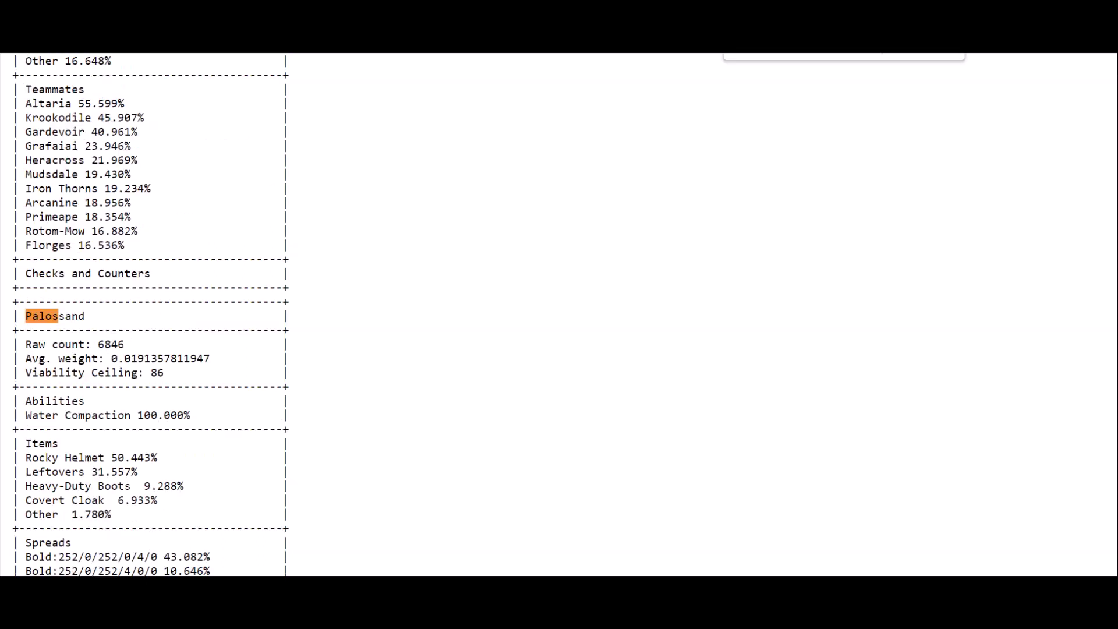
scroll(152, 314, "down", 3)
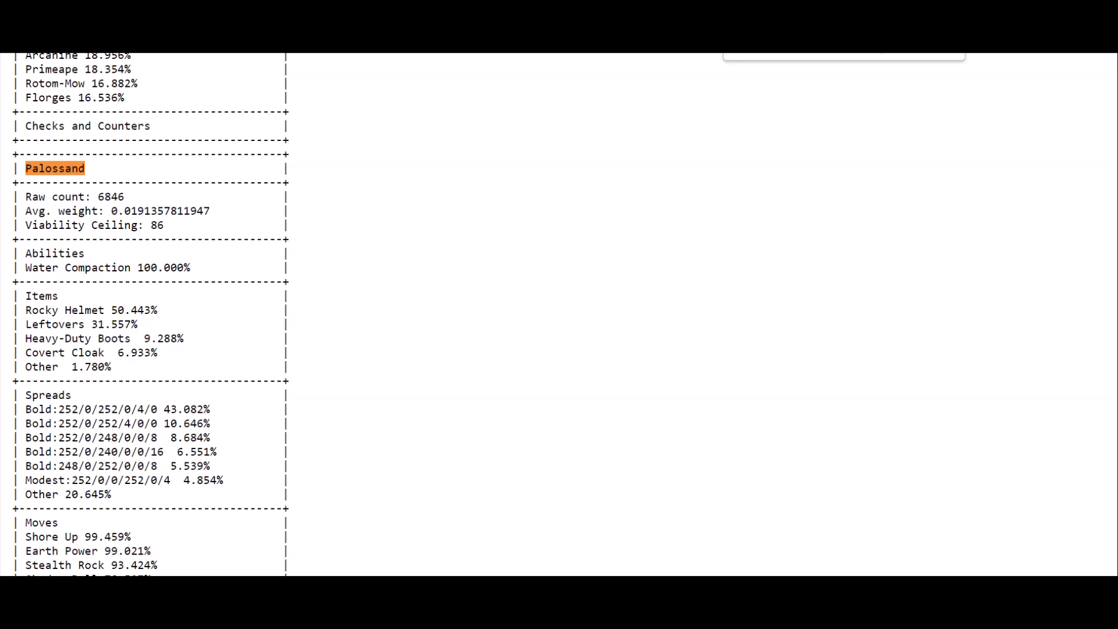
key("Escape")
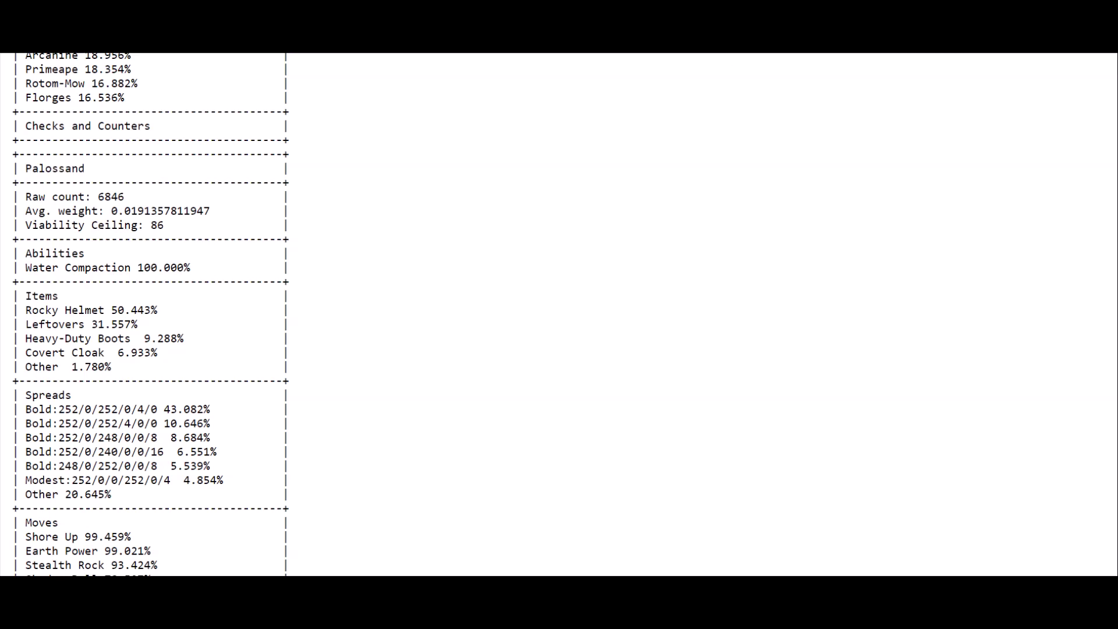
scroll(151, 314, "down", 2)
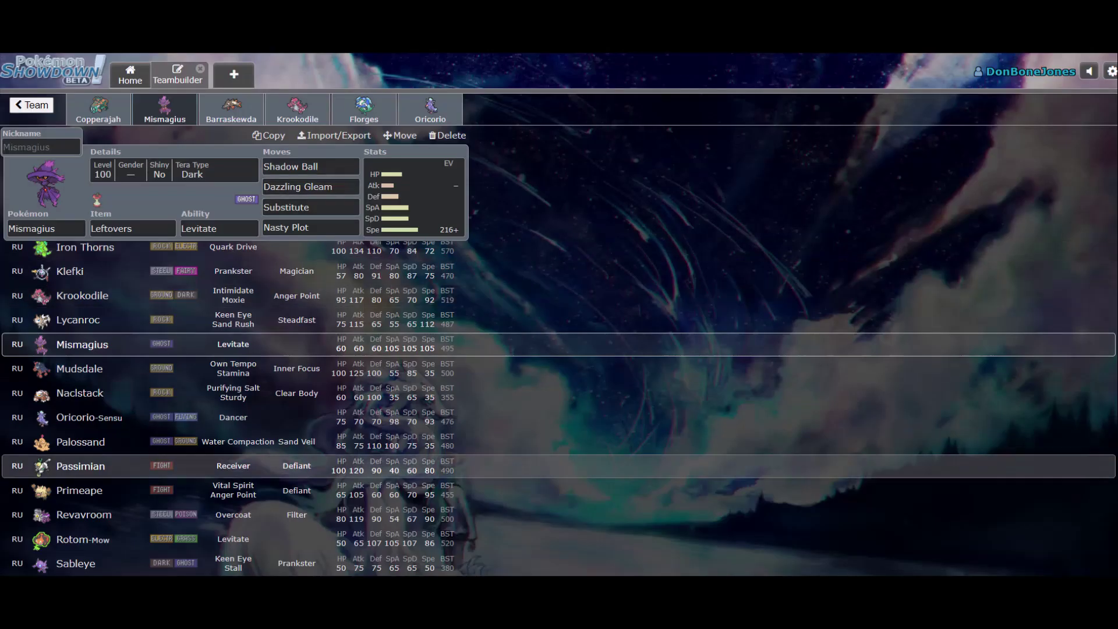
- Raise Mismagius's Sp. Atk EVs to 252
scroll(233, 407, "down", 3)
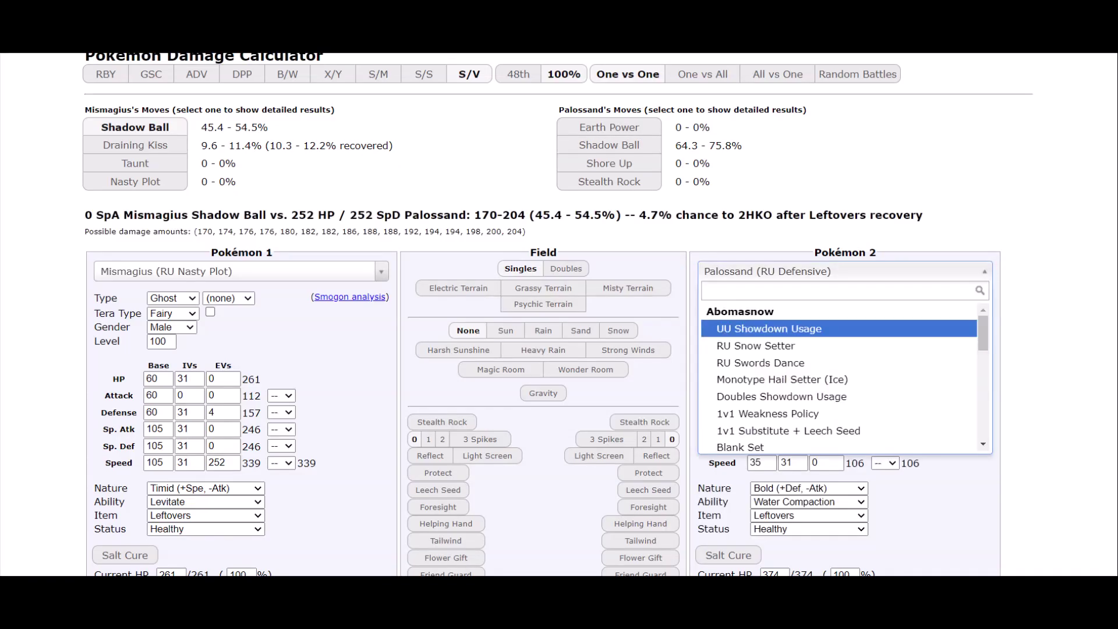
left_click(220, 429)
key("BackSpace")
type("252")
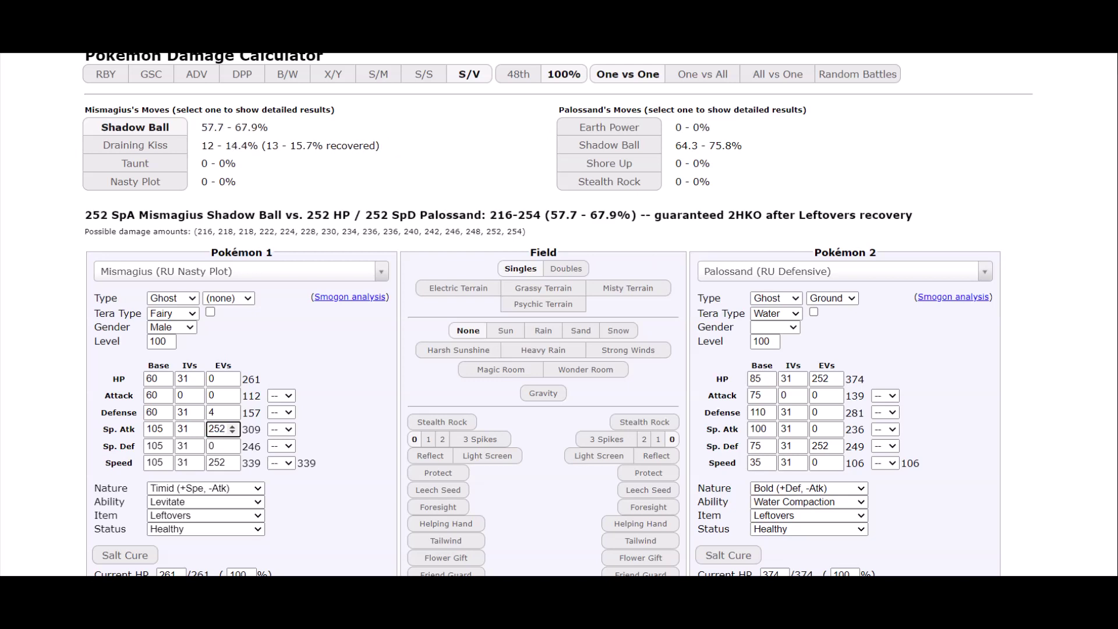
- Make RU Bulky Bulk Up Primeape the opposing Pokémon
left_click(839, 271)
type("primeape")
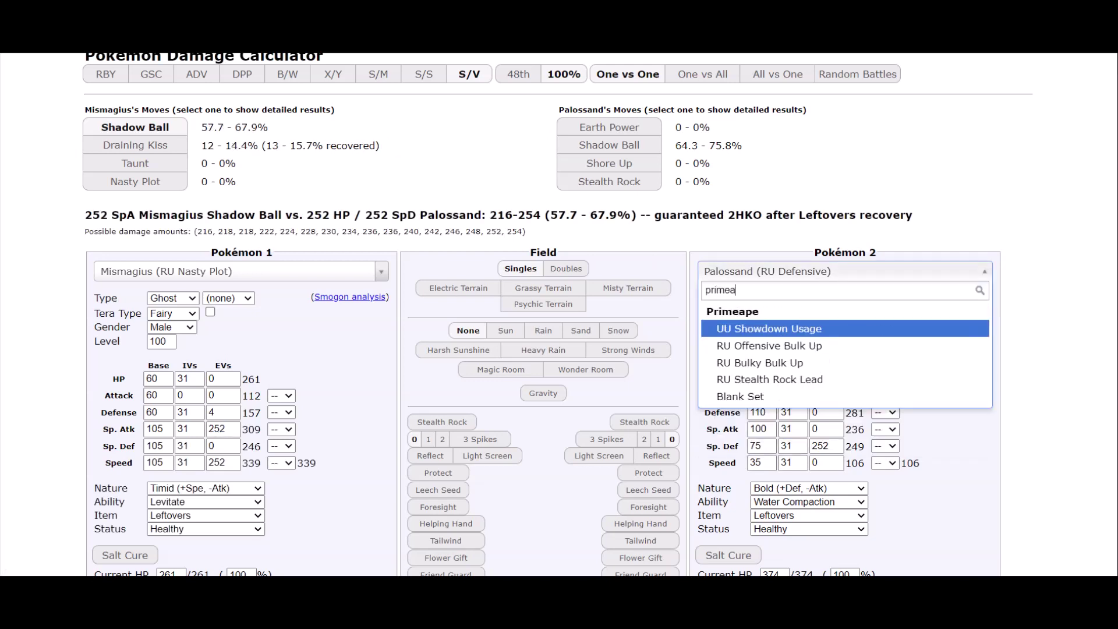
key("Down")
key("Down")
key("Up")
key("Down")
key("Return")
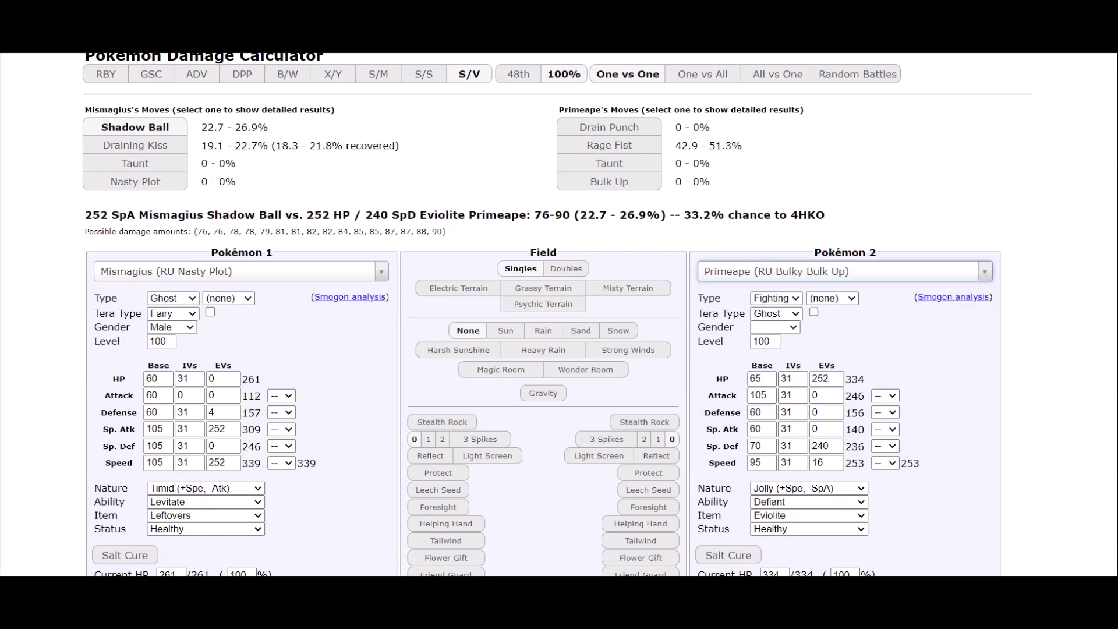
- Replace Mismagius's second and third moves with Dazzling Gleam and Substitute
scroll(223, 446, "down", 4)
left_click(140, 407)
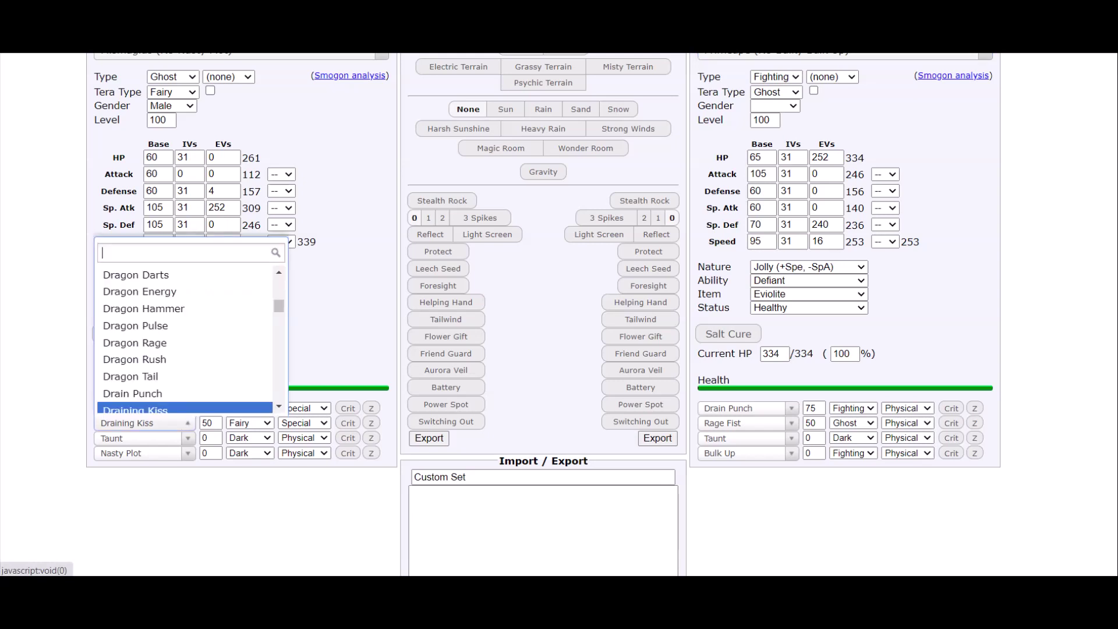
type("dazzling")
key("Return")
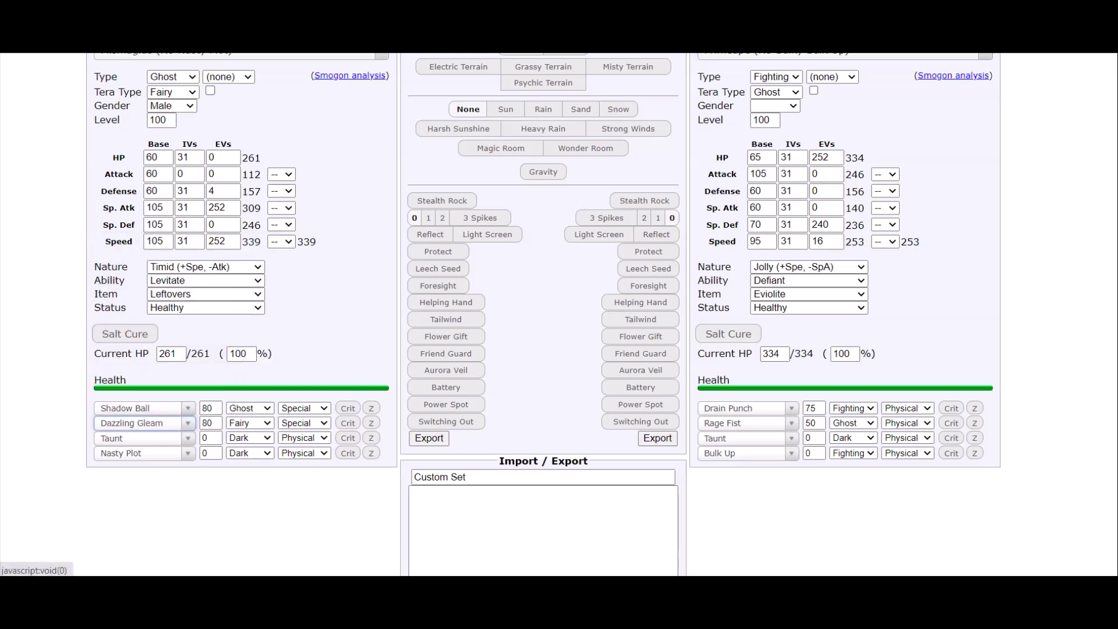
left_click(140, 437)
type("subs")
key("Return")
scroll(541, 314, "up", 4)
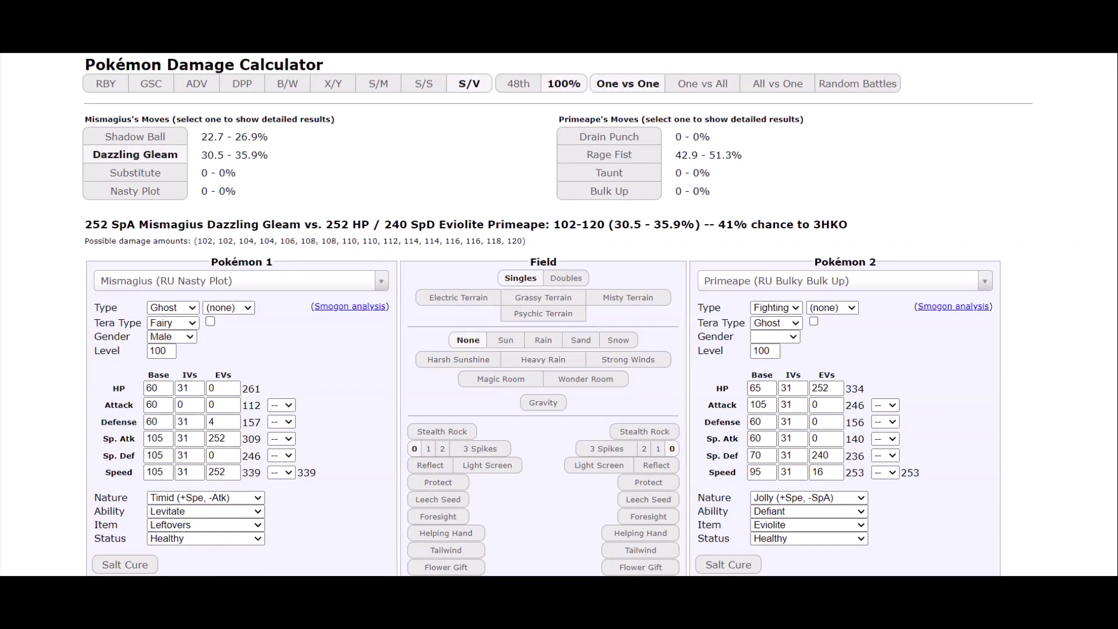
- Switch the opponent to RU Offensive Bulk Up Primeape and drop Mismagius's Defense EVs to 0
left_click(839, 281)
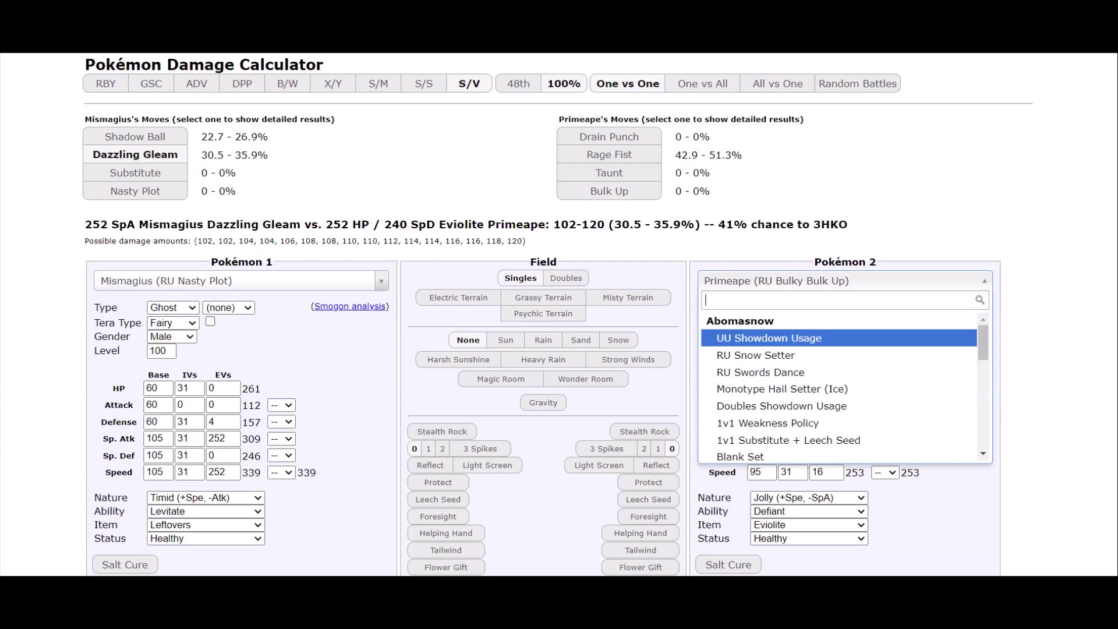
type("primeape")
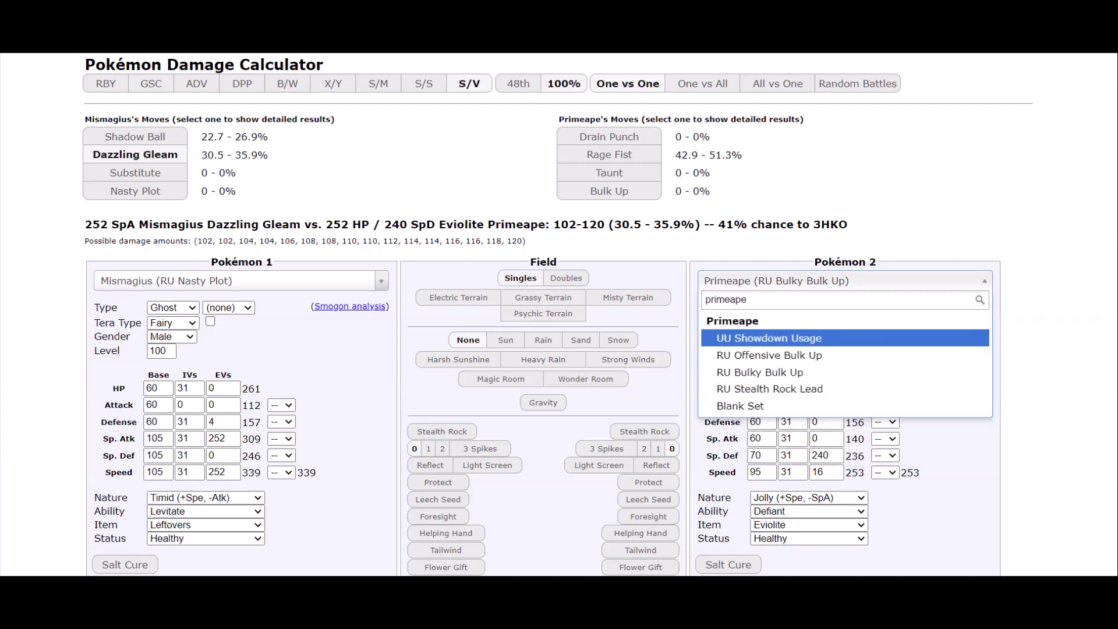
key("Down")
key("Down")
key("Up")
key("Return")
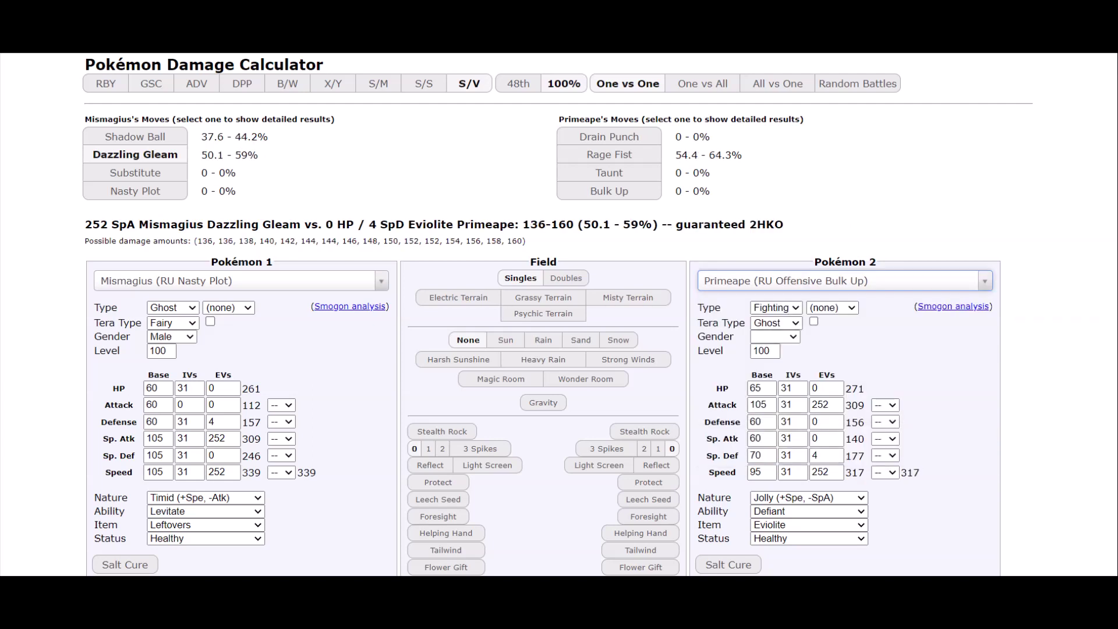
scroll(582, 379, "down", 4)
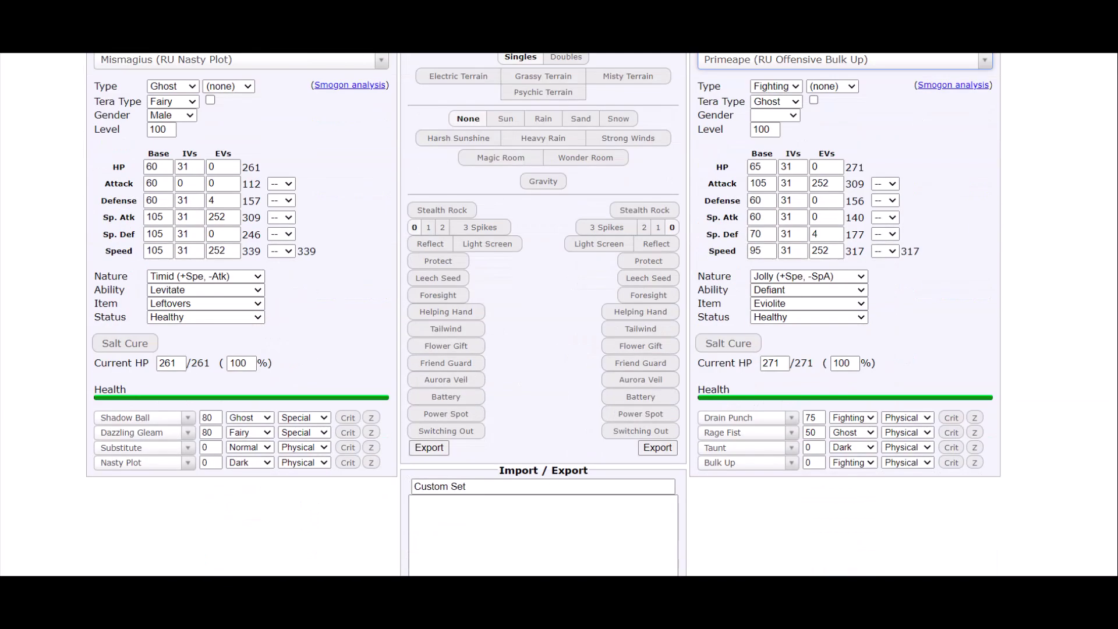
scroll(582, 379, "up", 4)
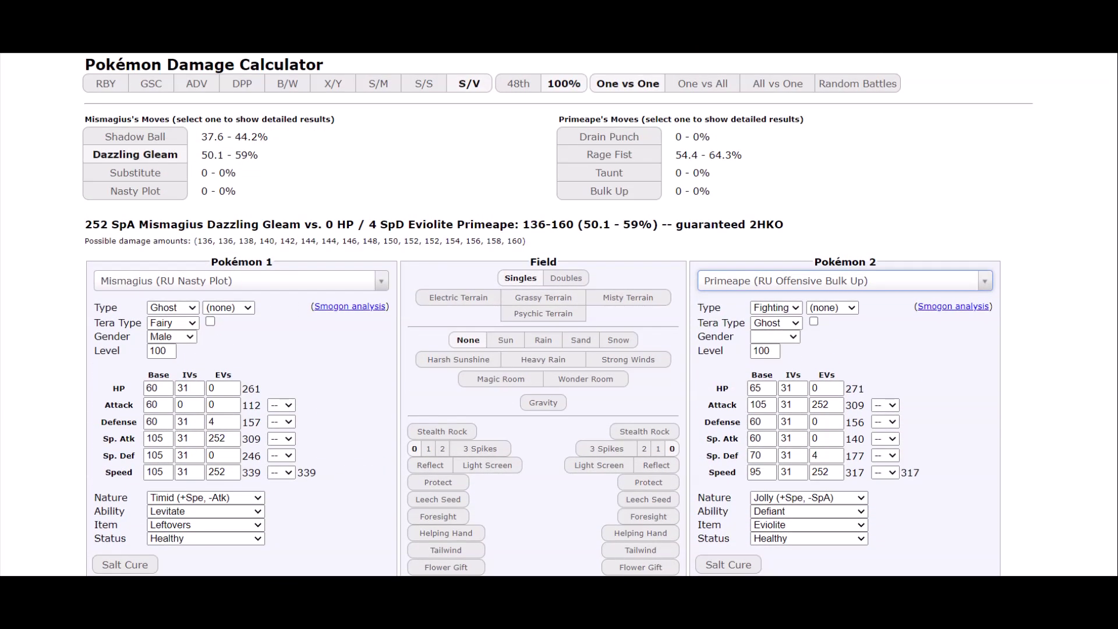
left_click(233, 425)
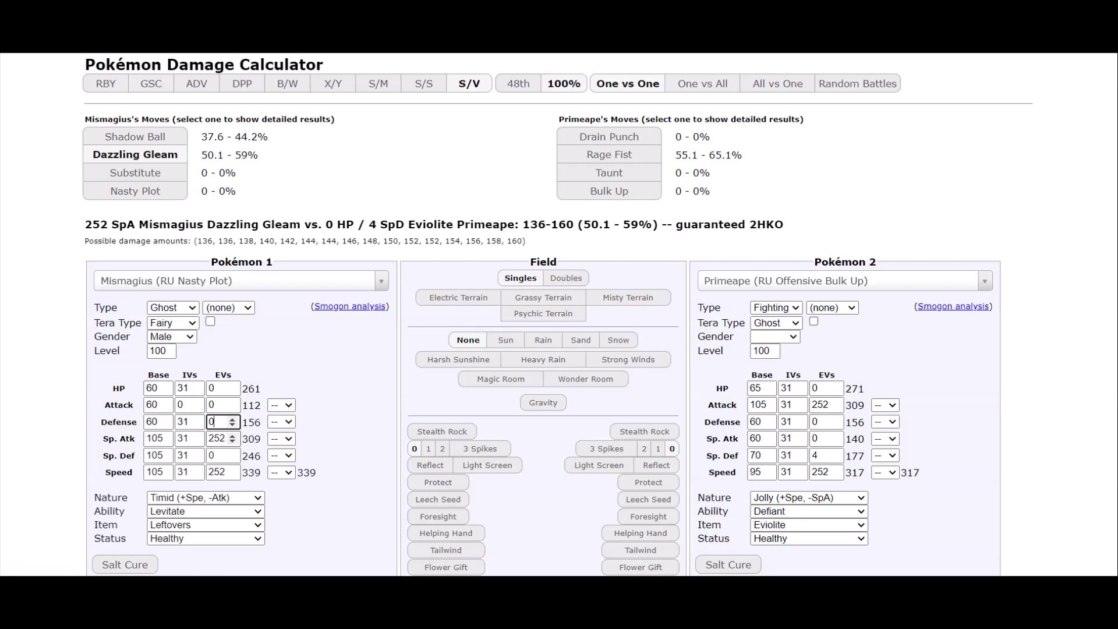
- Step Mismagius's Sp. Atk EVs between 228 and 248, settling on 232
left_click(232, 441)
left_click(232, 441)
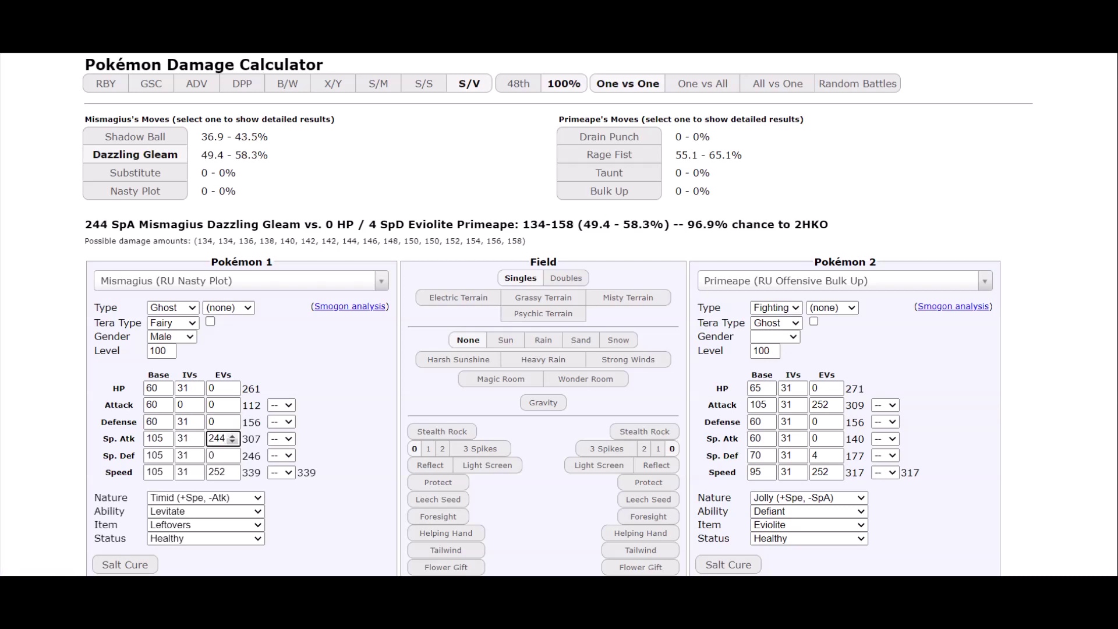
left_click(232, 441)
left_click(233, 441)
left_click(232, 441)
left_click(233, 441)
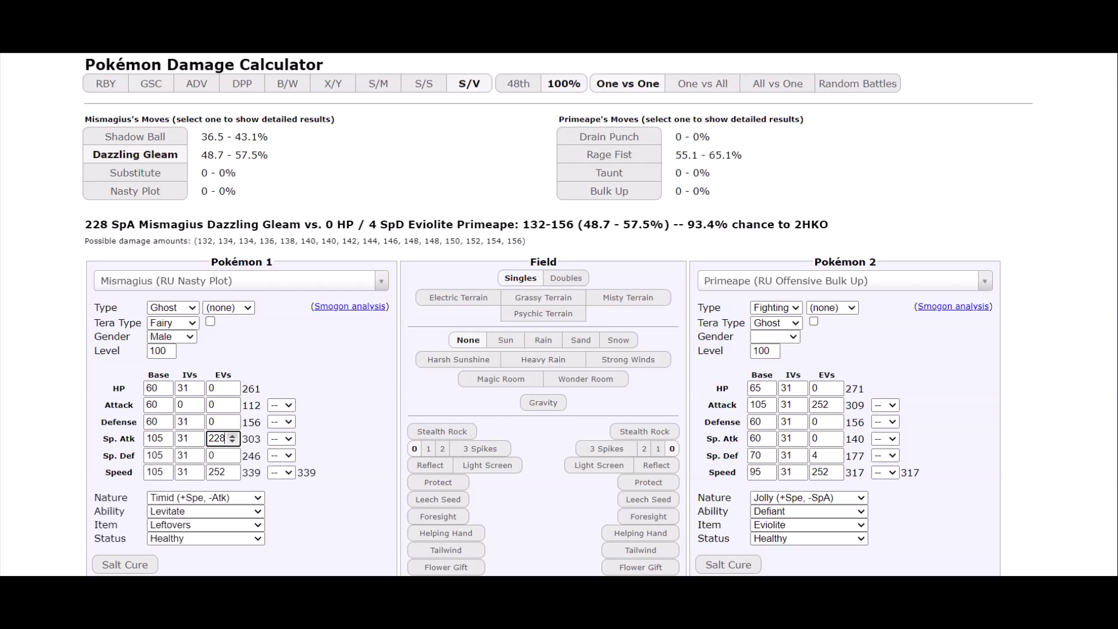
left_click(232, 435)
left_click(232, 441)
left_click(212, 422)
left_click(232, 436)
left_click(233, 436)
left_click(232, 436)
left_click(232, 442)
left_click(232, 441)
left_click(233, 441)
left_click(232, 436)
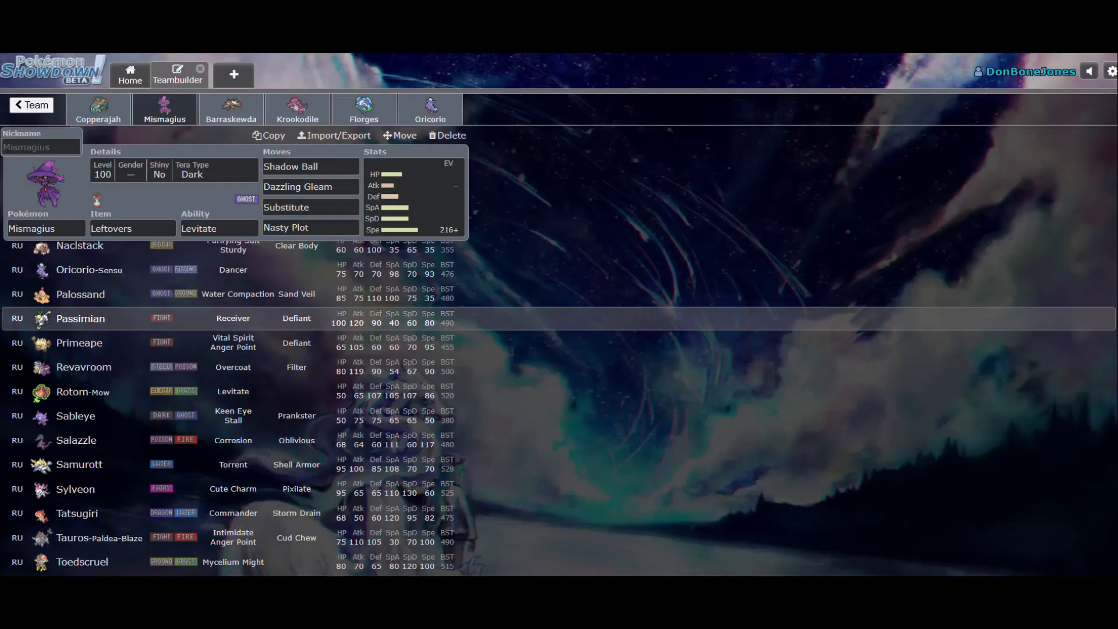
left_click(413, 198)
left_click(227, 386)
- Give Mismagius 232 Sp. Atk and 60 Sp. Def EVs, mirroring 60 Sp. Def in the calculator
type("232")
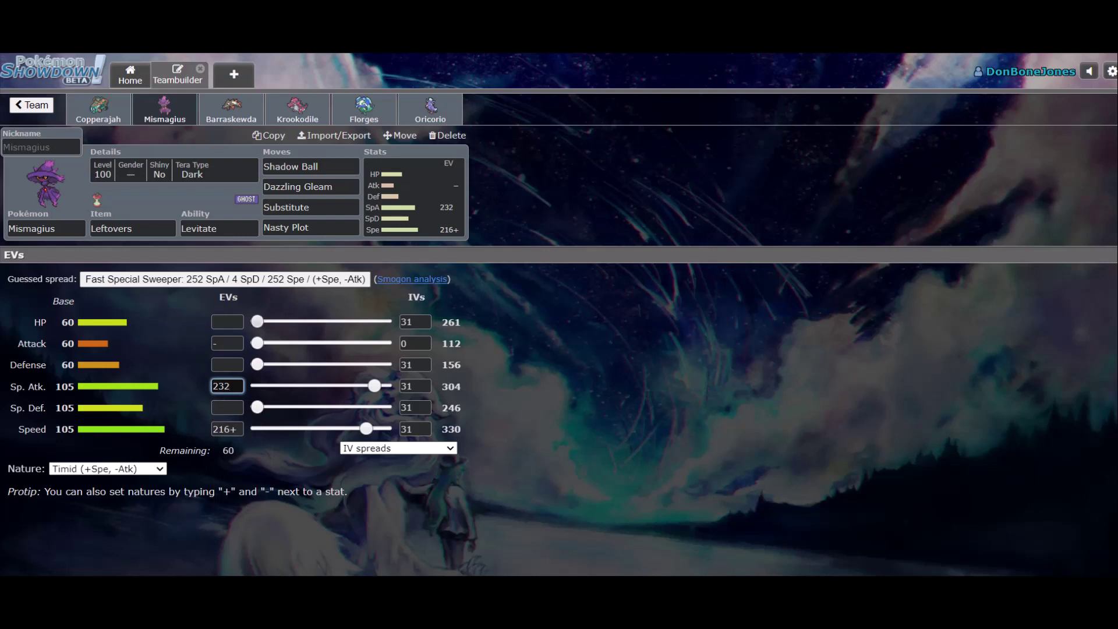
left_click_drag(256, 407, 287, 408)
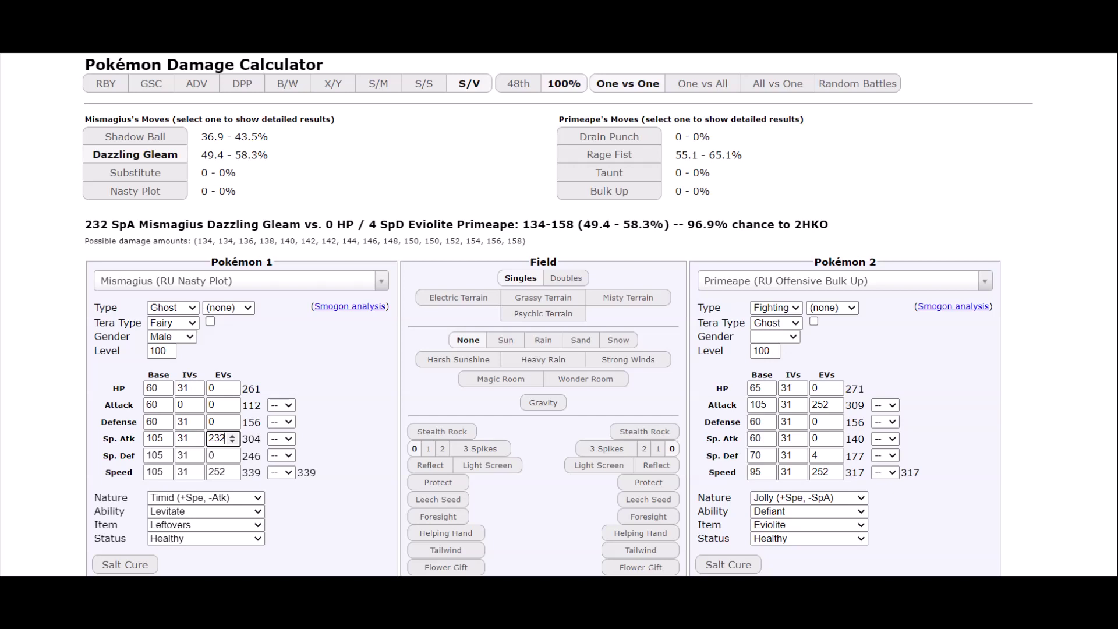
left_click(223, 455)
type("60")
- Compare Primeape's Rage Fist damage on Mismagius with 60 versus 0 Defense EVs
left_click(223, 422)
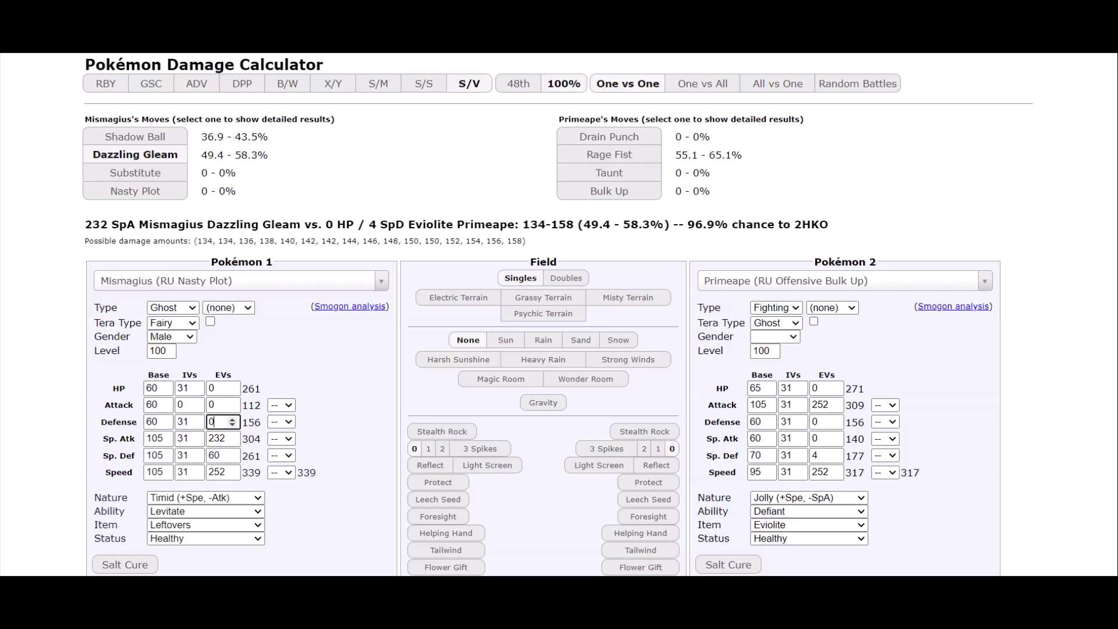
type("60")
left_click(609, 155)
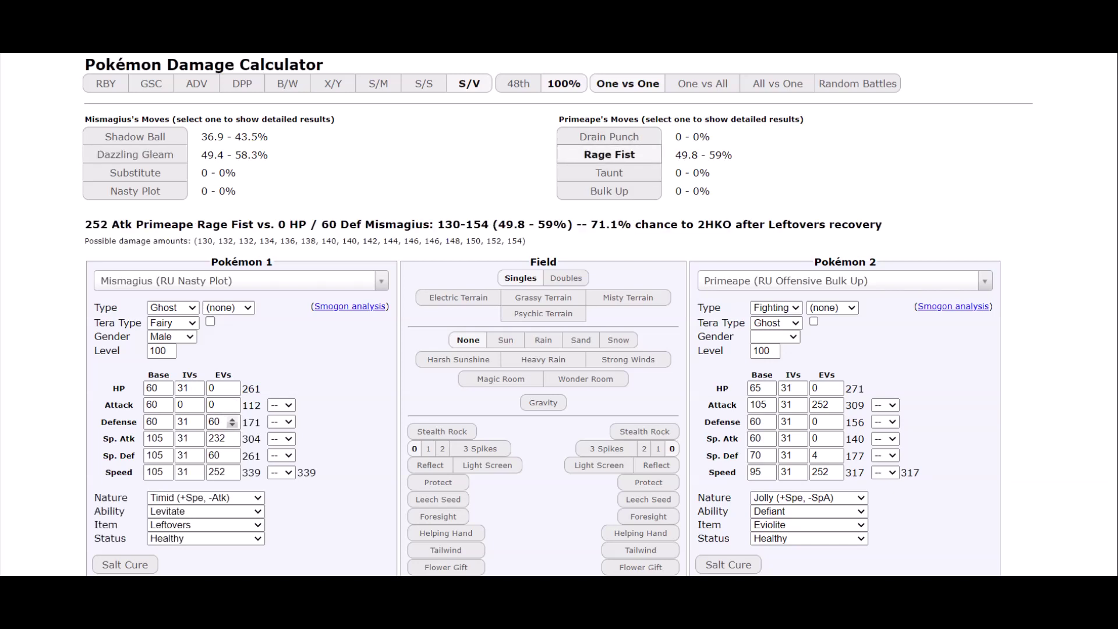
double_click(215, 422)
type("0")
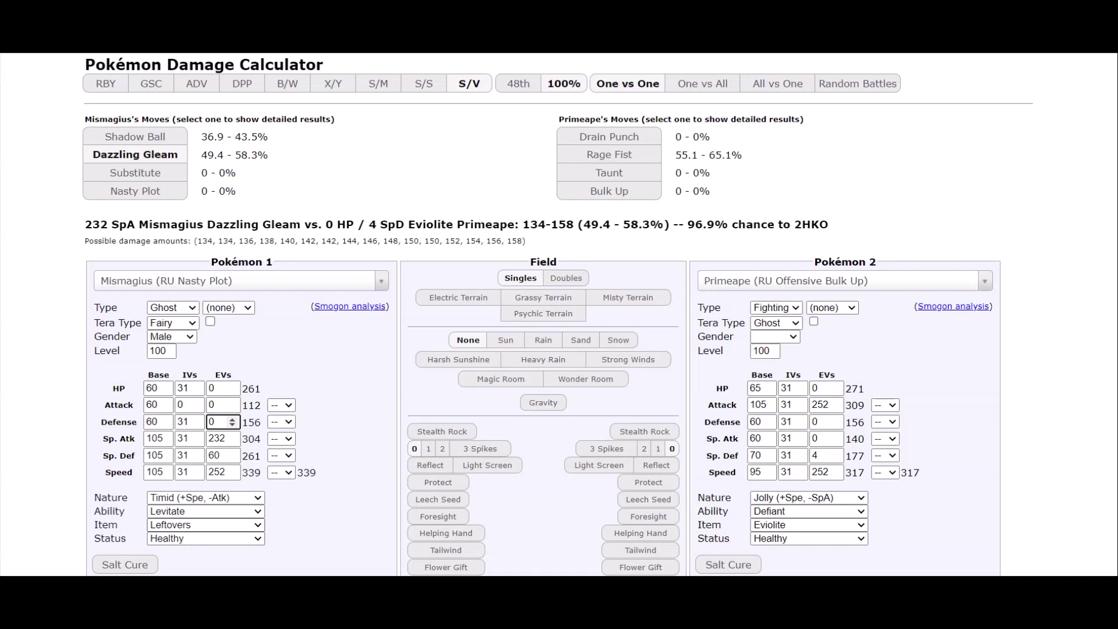
left_click(609, 154)
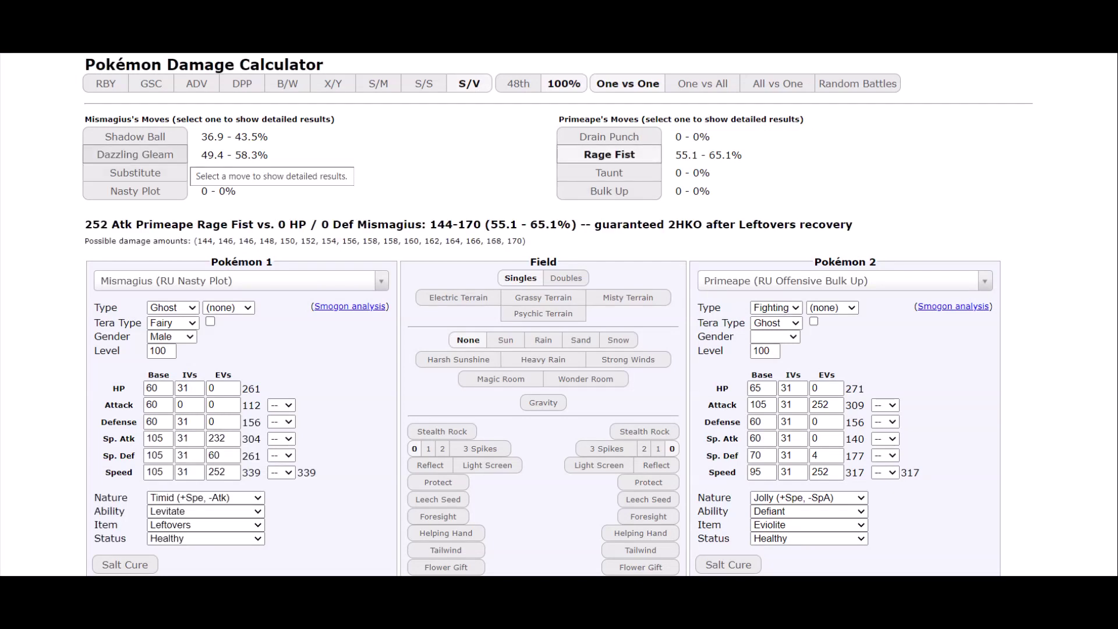
left_click(135, 154)
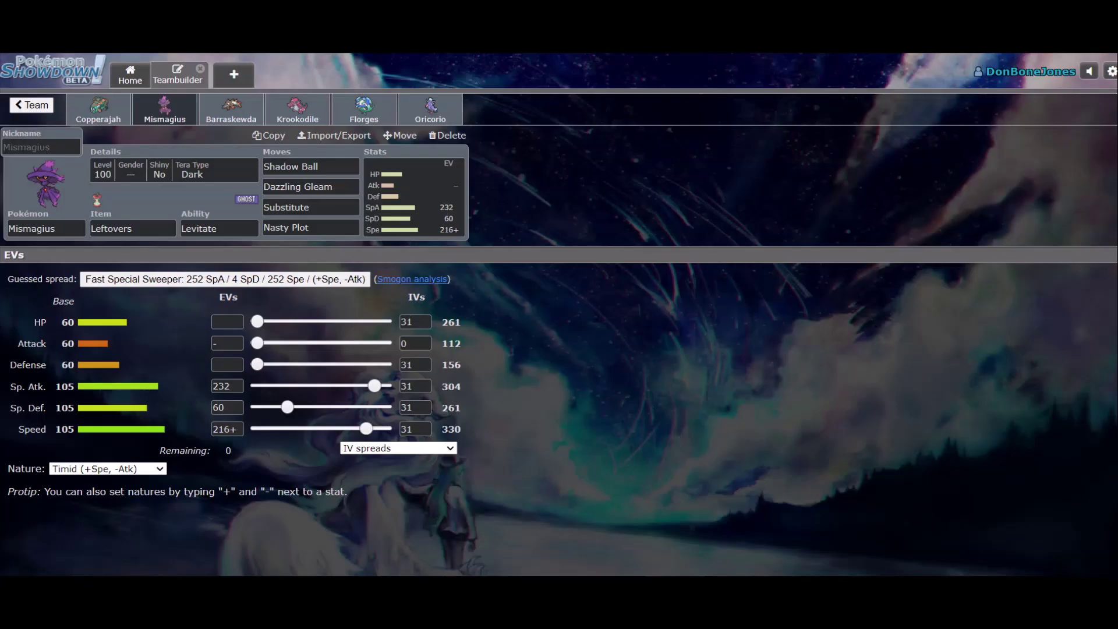
- Flip between the Barraskewda, Florges and Mismagius sets and scroll the Pokémon species list
left_click(231, 110)
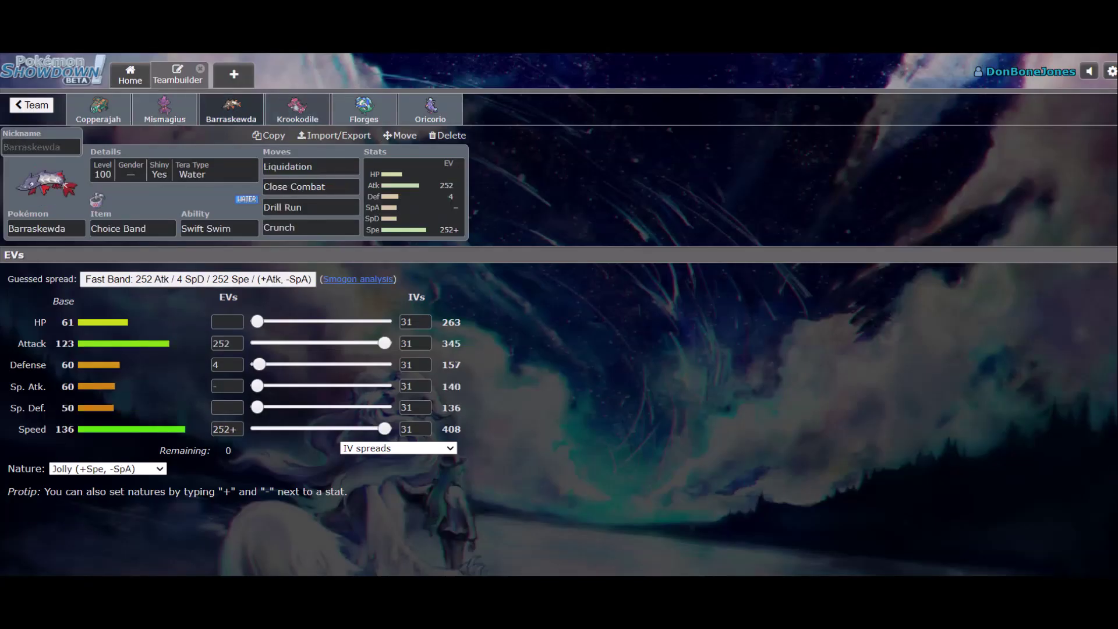
left_click(364, 110)
left_click(46, 228)
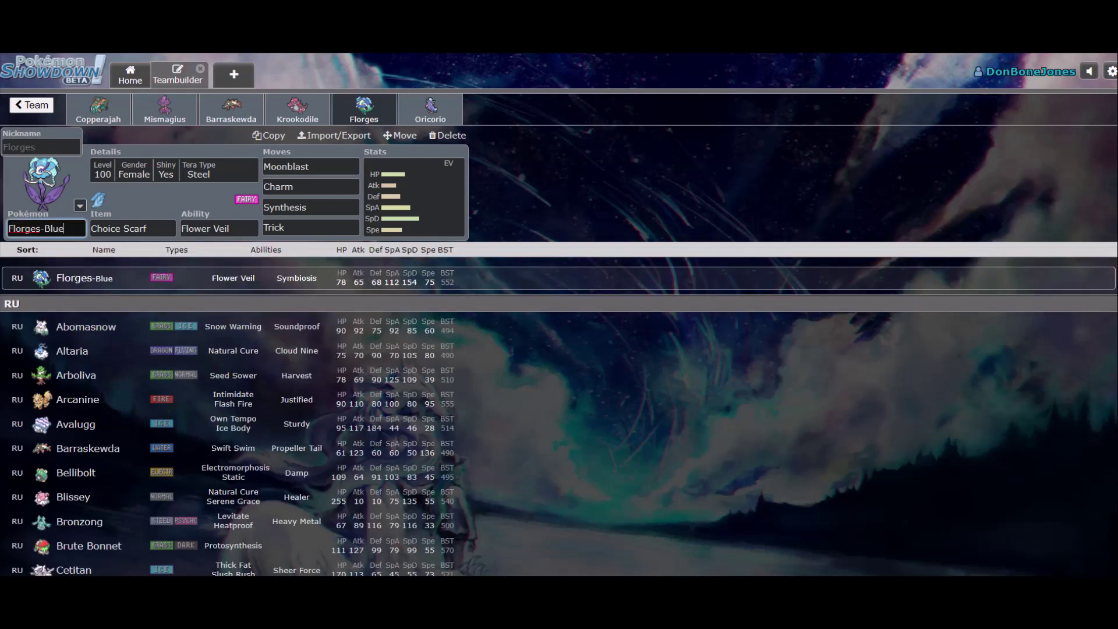
left_click(165, 109)
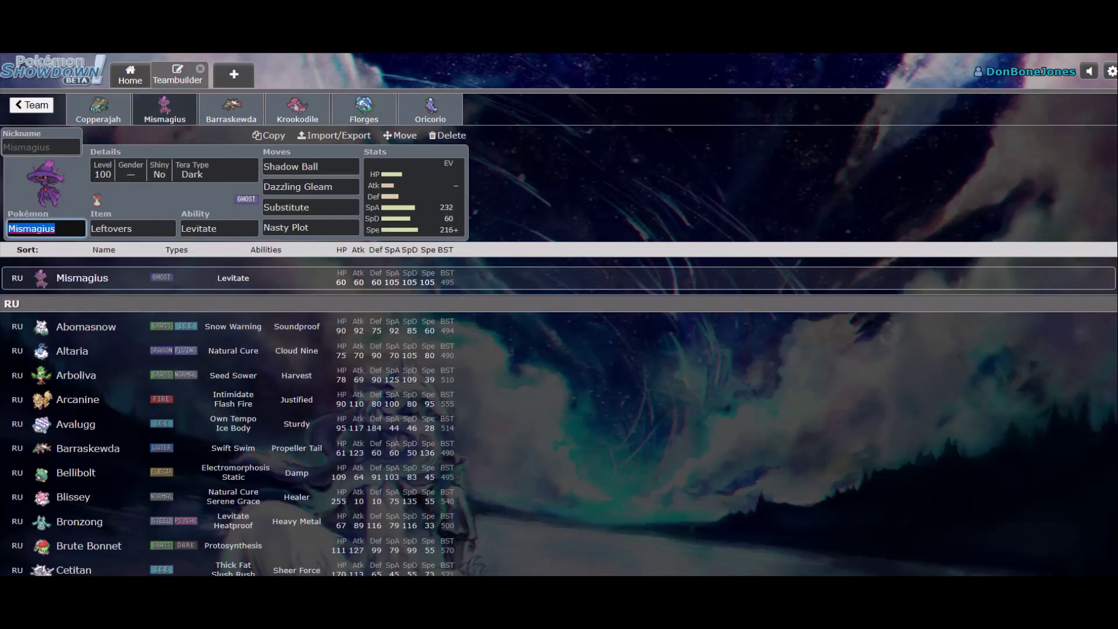
scroll(559, 424, "down", 3)
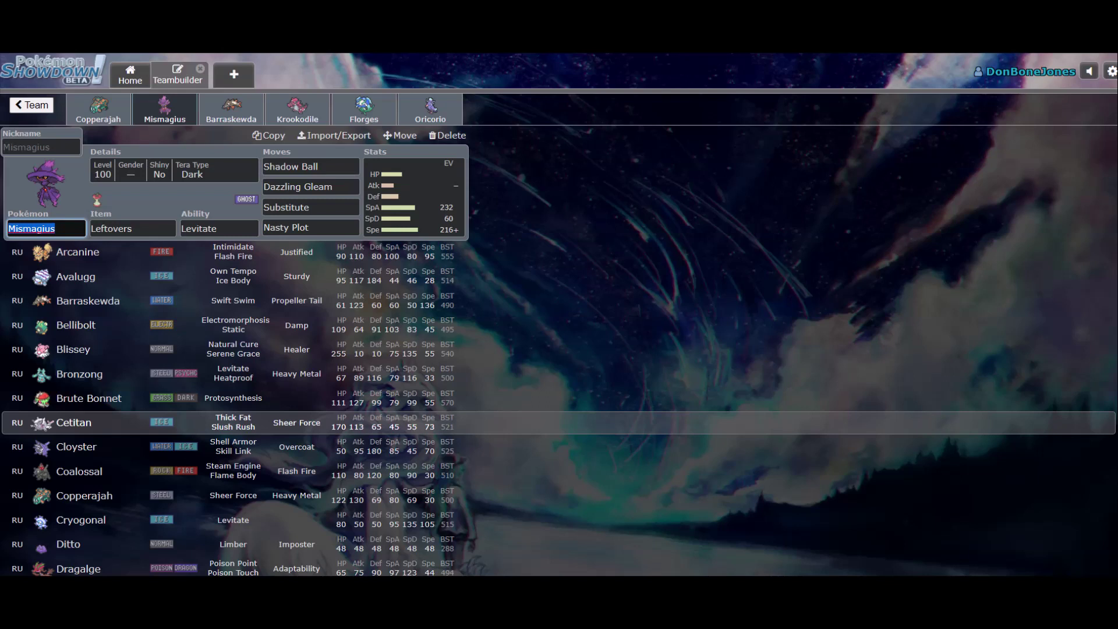
scroll(559, 408, "down", 4)
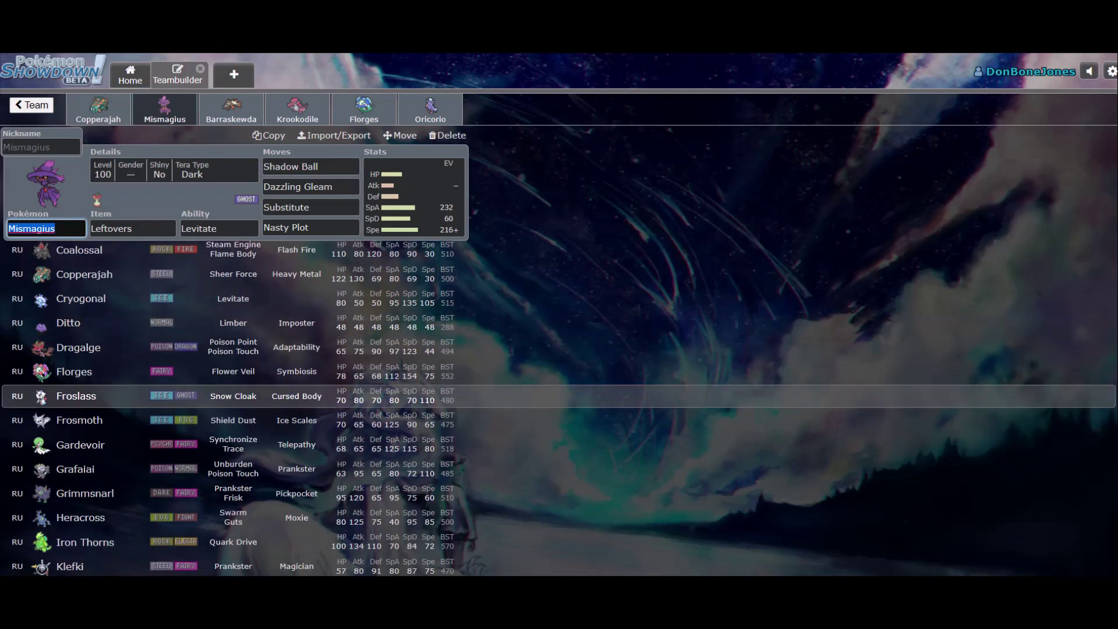
scroll(559, 396, "down", 6)
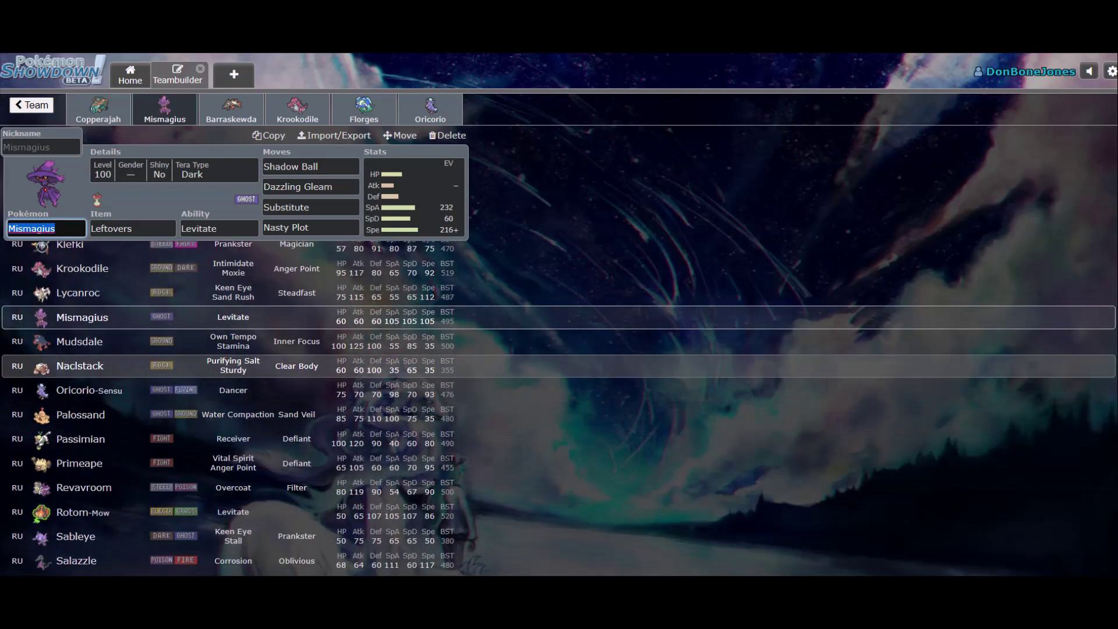
scroll(233, 407, "up", 15)
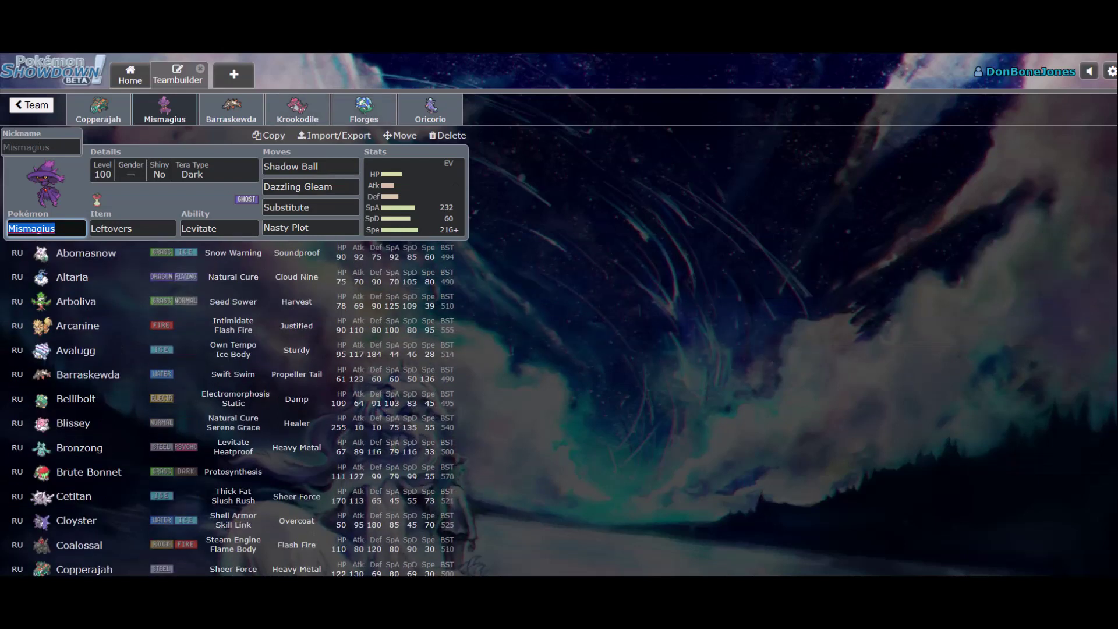
- Open Florges's set: Choice Scarf, Flower Veil, Tera Steel, Moonblast, Charm, Synthesis, Trick
left_click(364, 111)
scroll(559, 395, "down", 5)
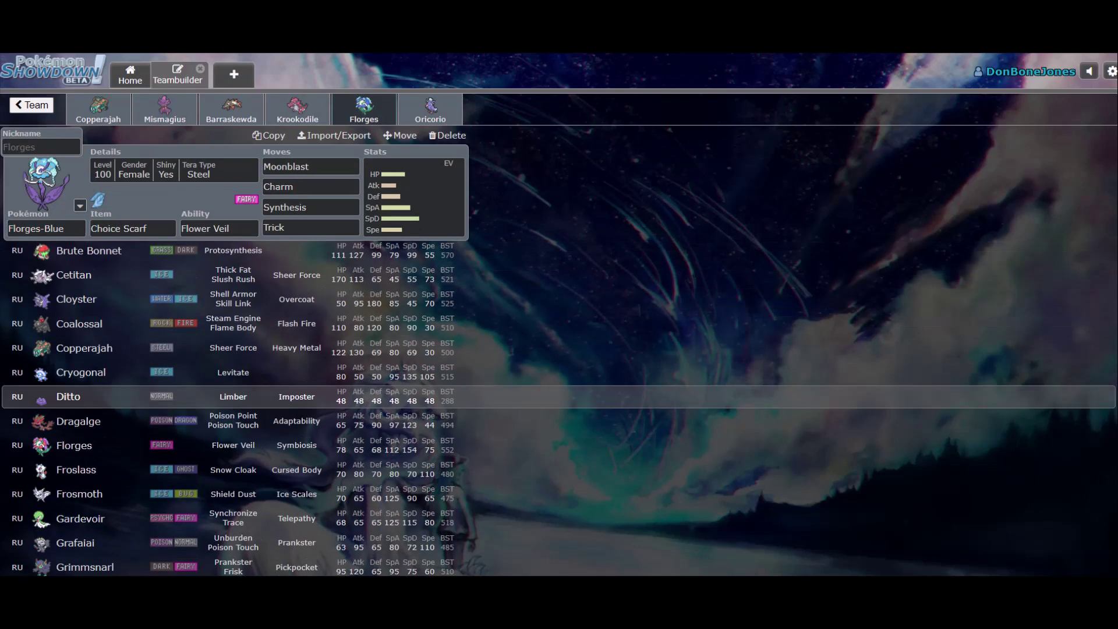
scroll(559, 395, "down", 3)
scroll(559, 373, "down", 3)
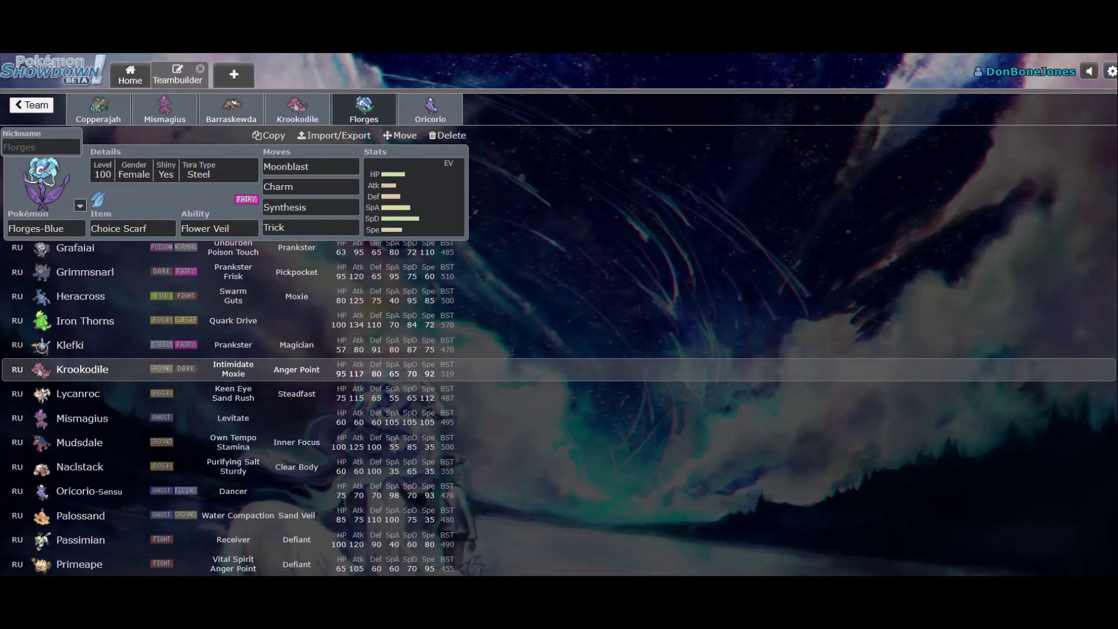
- In the calculator, load Florges UU Calm Mind + Wish against Heracross RU Flame Orb
key("alt+Tab")
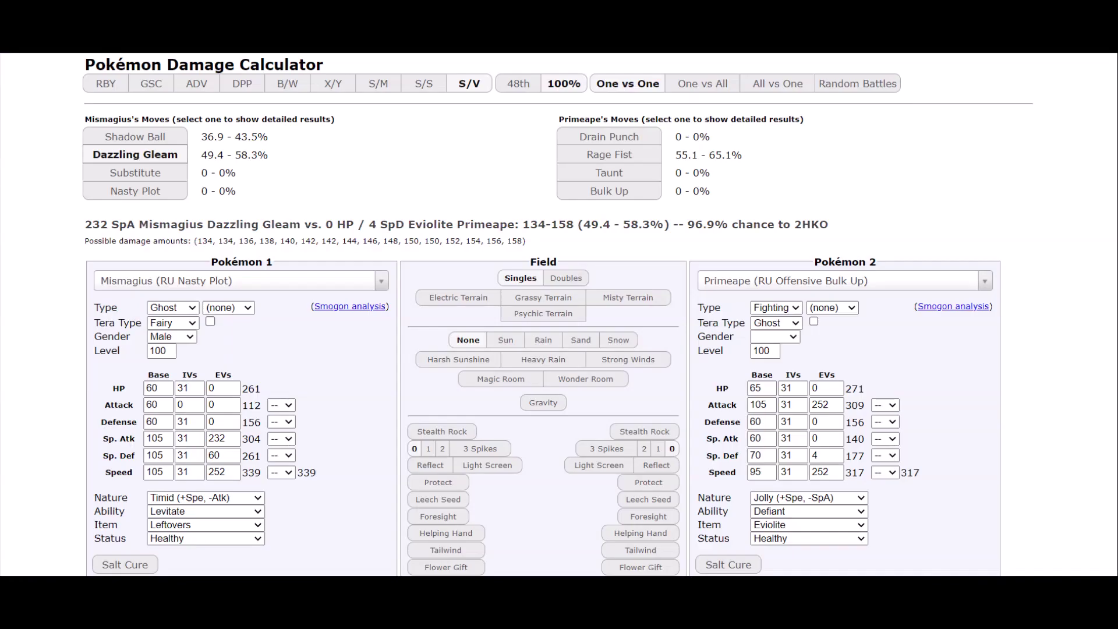
left_click(238, 281)
type("florges")
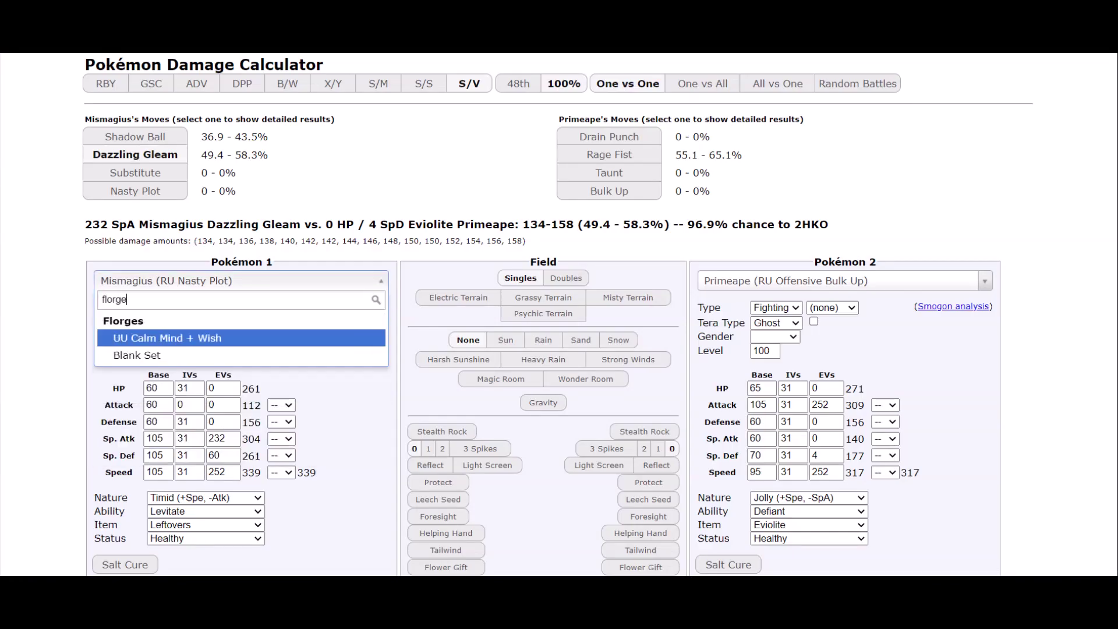
key("Return")
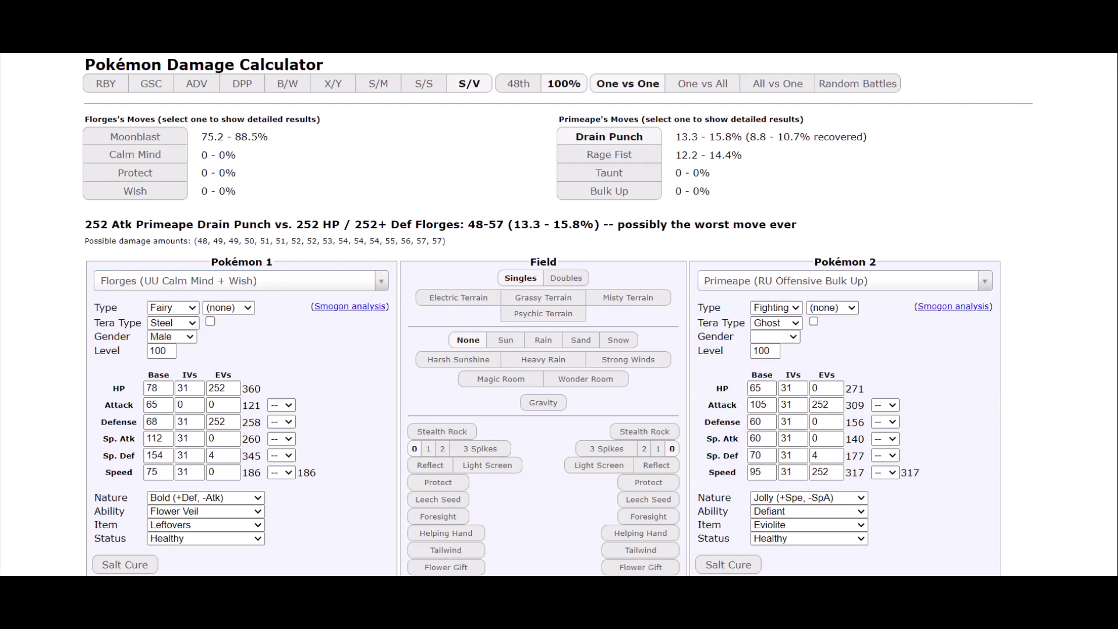
left_click(838, 281)
type("heracro")
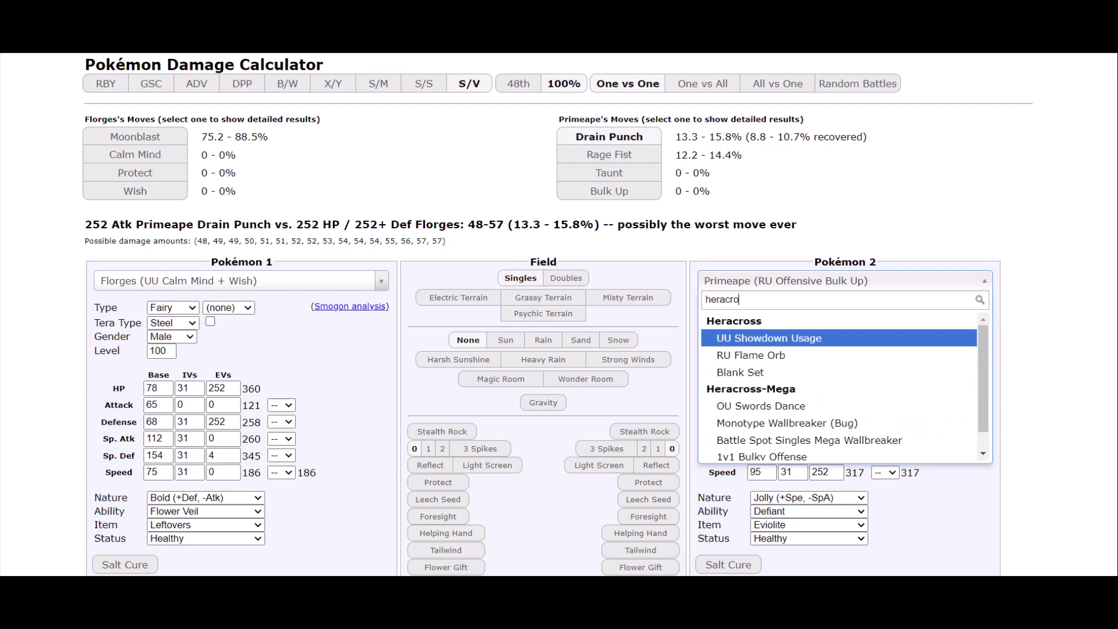
key("Down")
key("Return")
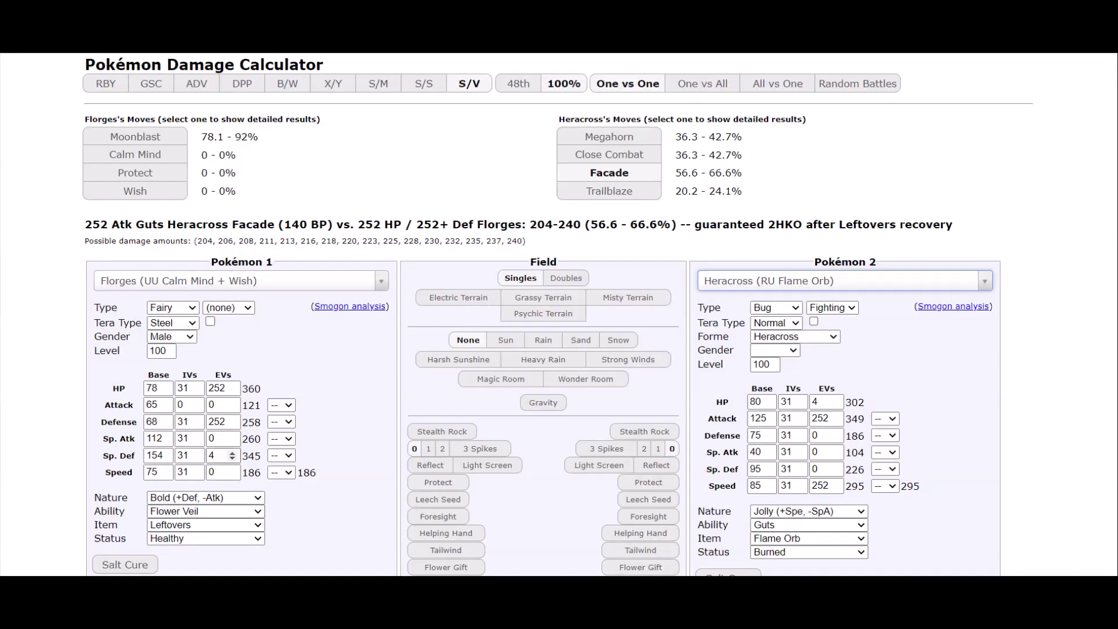
- Trim Florges's Defense EVs from 204 to 116 and check Heracross's Close Combat damage
double_click(217, 422)
type("204")
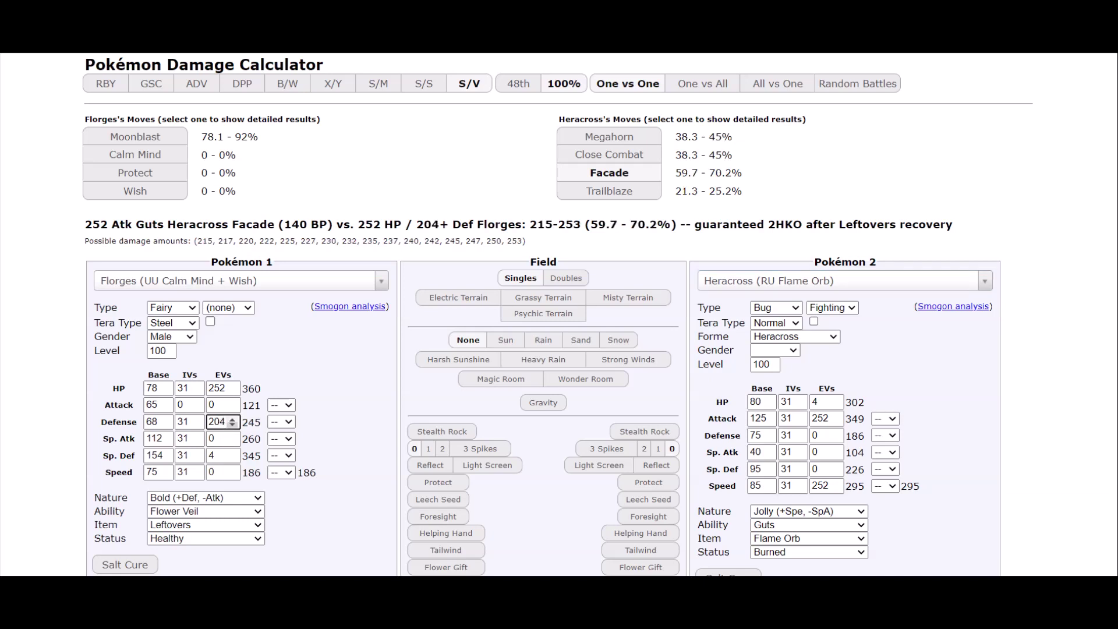
key("Down")
key("Down")
key("Down")
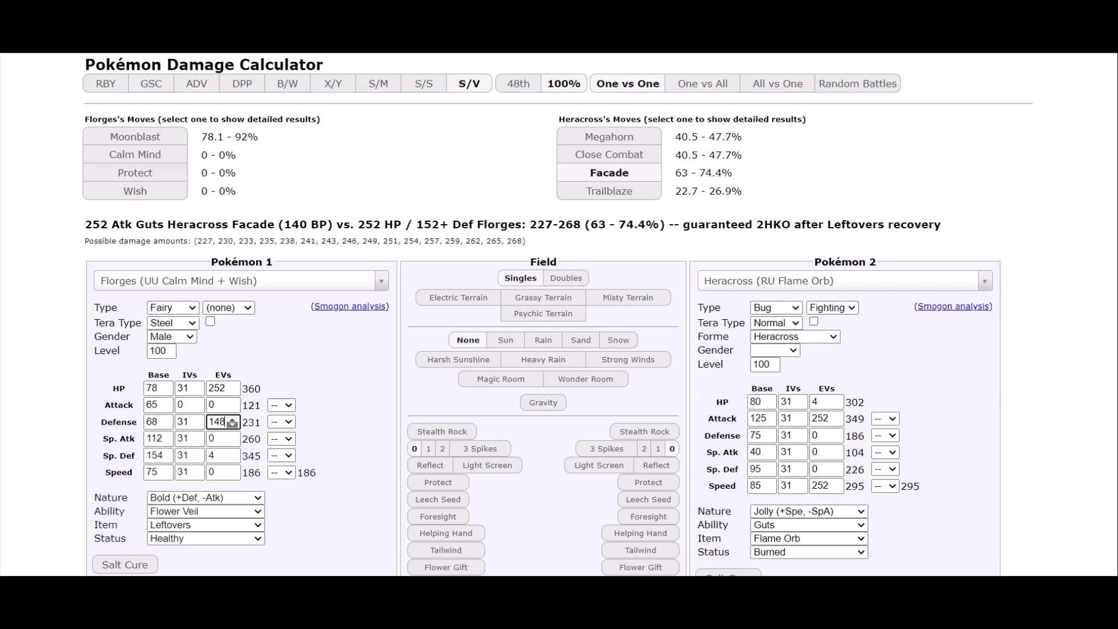
key("Down")
key("Down")
key("Down")
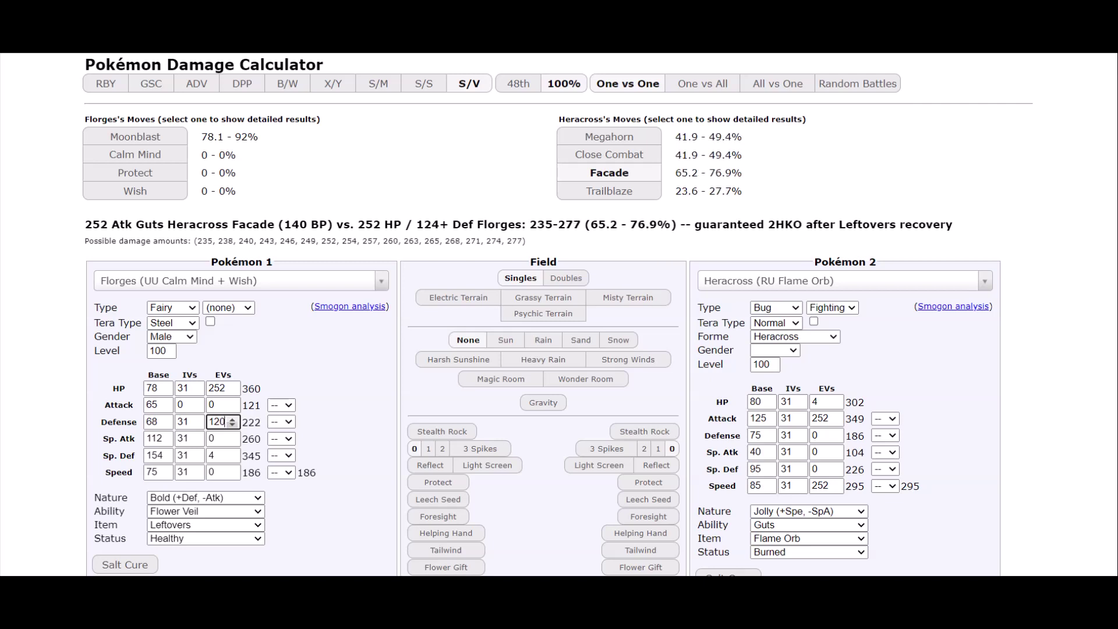
key("Down")
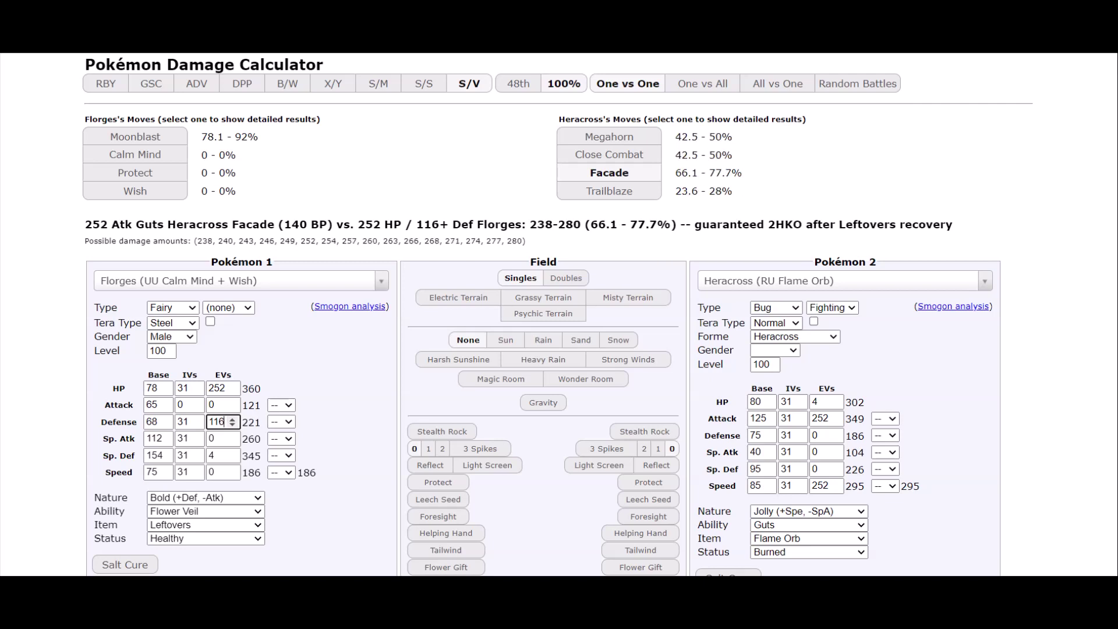
left_click(610, 154)
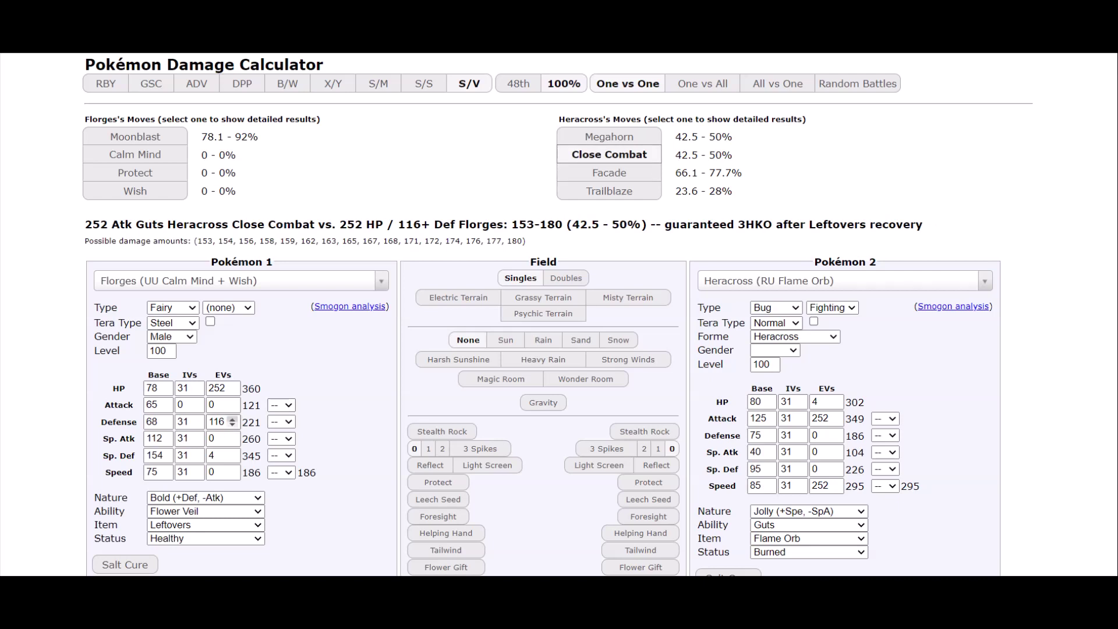
- Lower Florges's HP EVs from 188 to 168 and check Heracross's Megahorn damage
double_click(216, 389)
type("188")
left_click(232, 392)
left_click(232, 391)
left_click(232, 391)
left_click(232, 392)
left_click(232, 391)
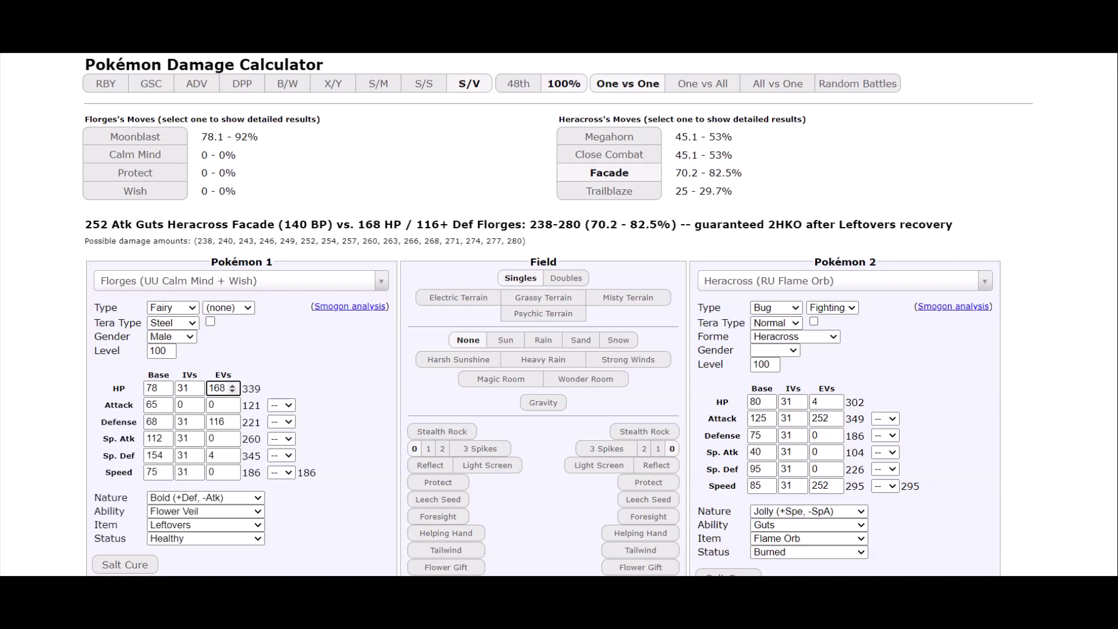
left_click(610, 137)
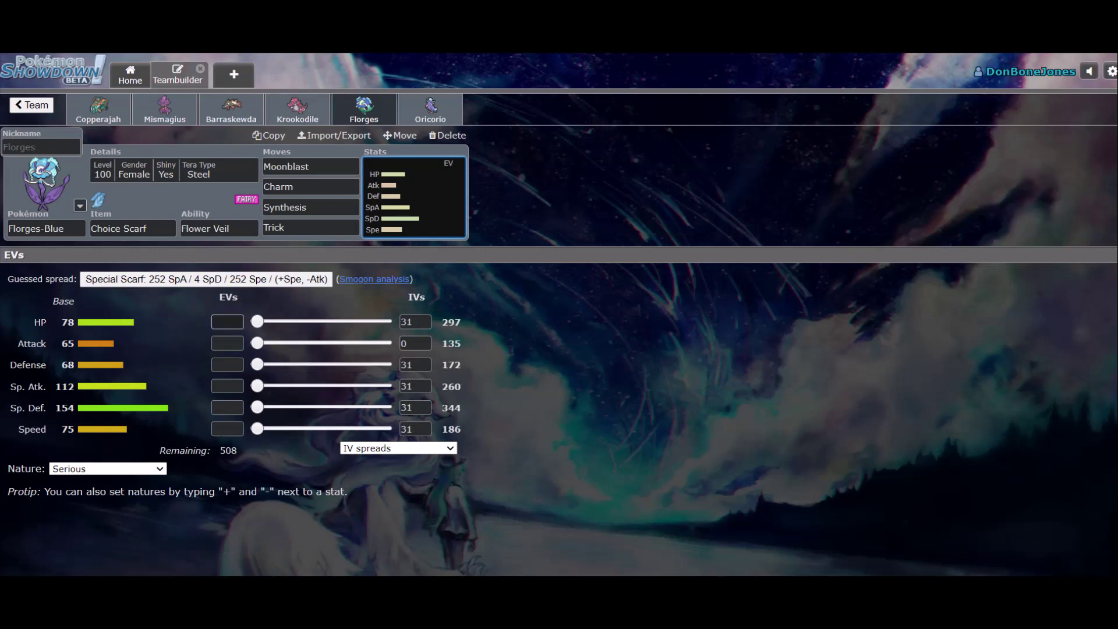
- In the teambuilder, give Florges 168 HP and 116 Defense EVs with a Defense-boosting nature
left_click(227, 321)
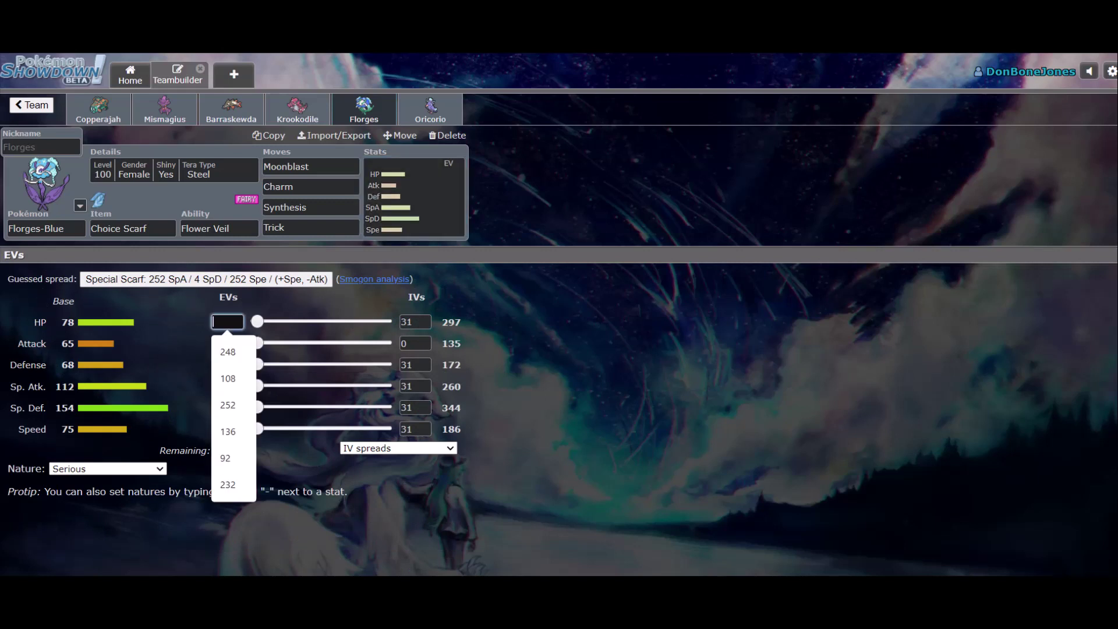
type("168")
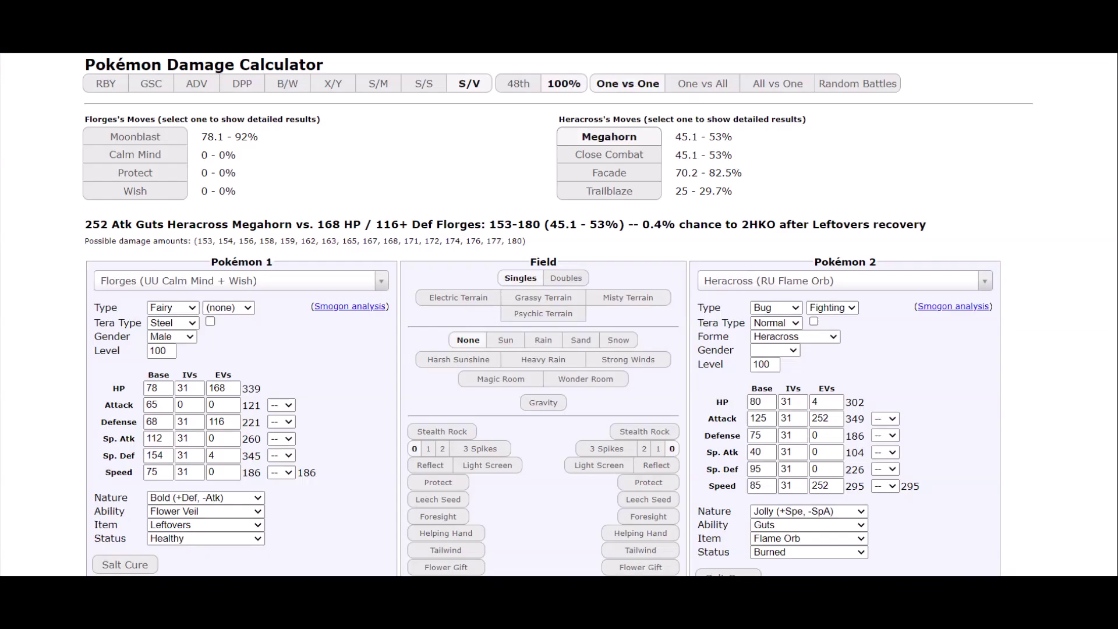
key("Tab")
key("Tab")
type("116+")
key("shift+Tab")
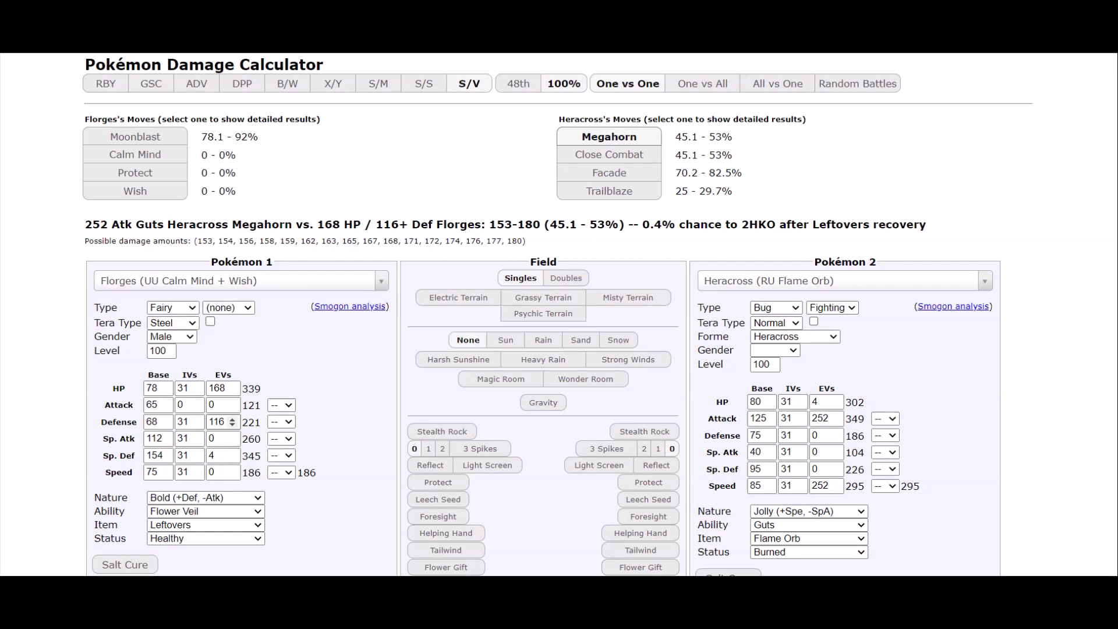
- Try Florges's Sp. Atk EVs at 224 and 252, then slide teambuilder Sp. Atk up and back to 0
left_click(222, 439)
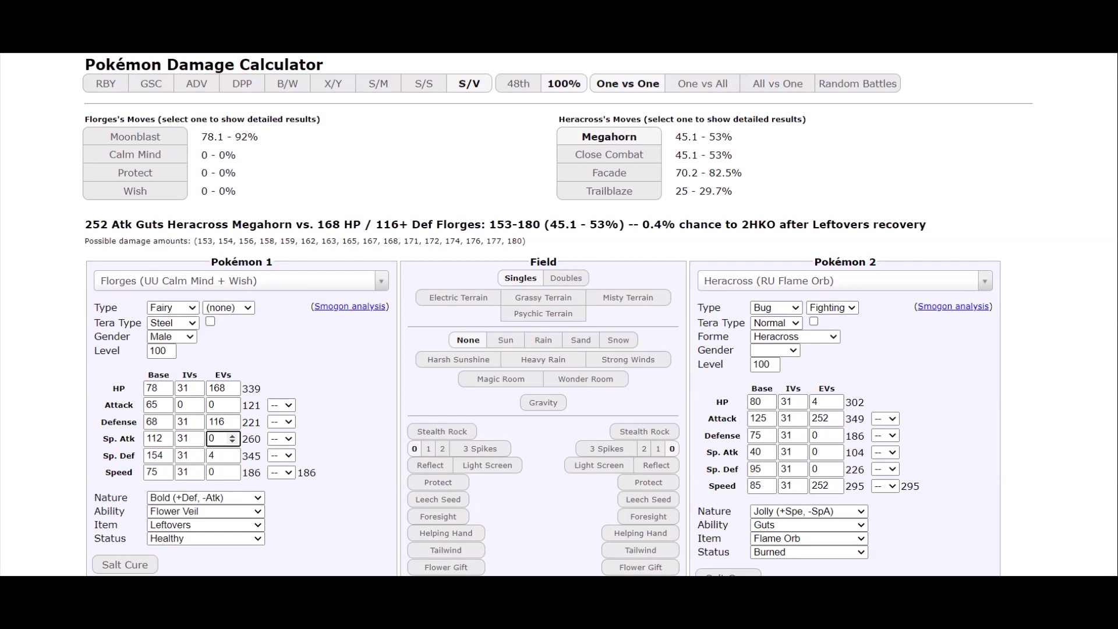
type("224")
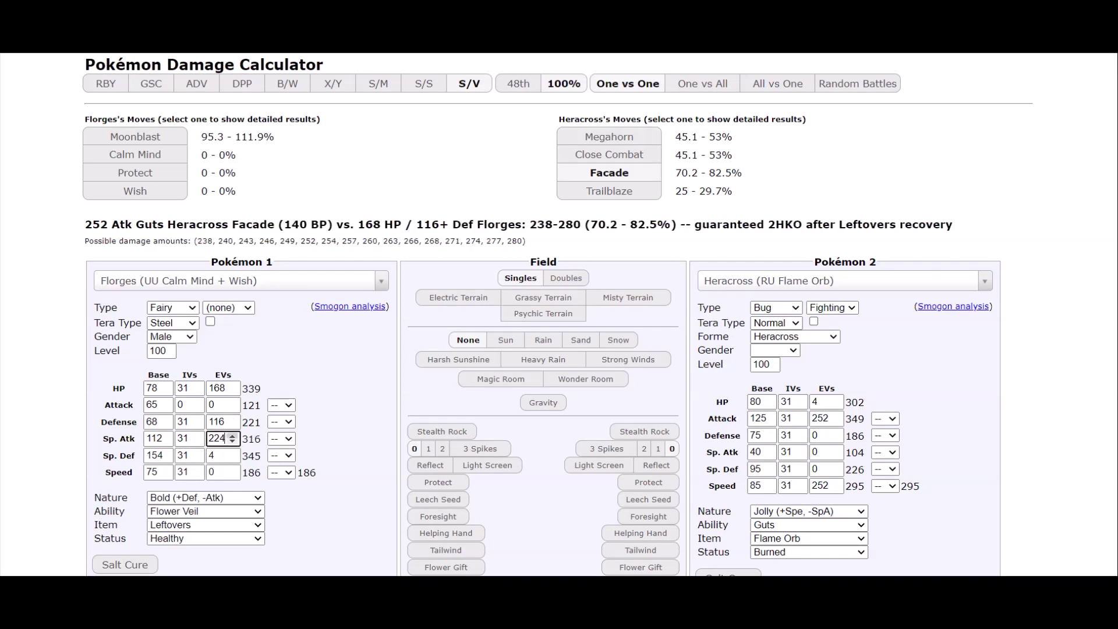
left_click(232, 436)
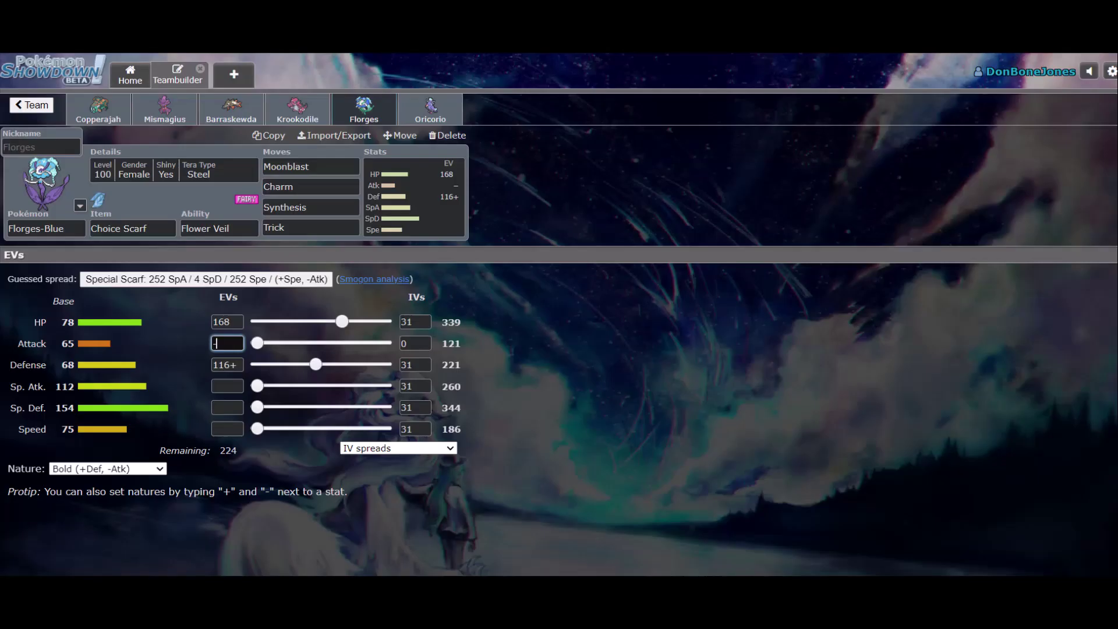
left_click_drag(257, 386, 371, 386)
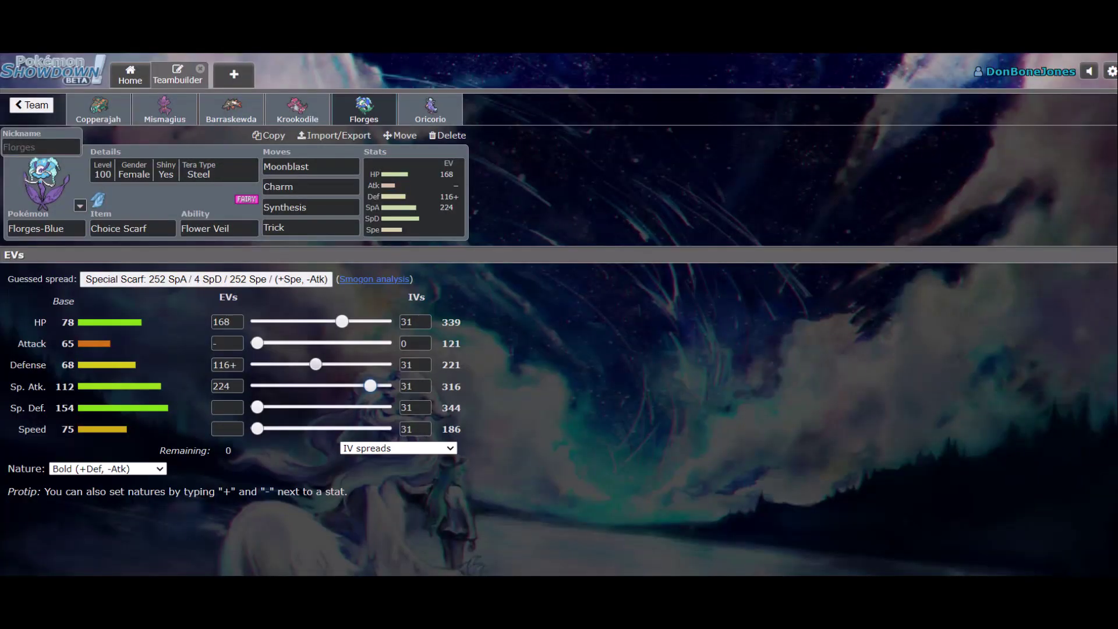
left_click_drag(371, 386, 257, 386)
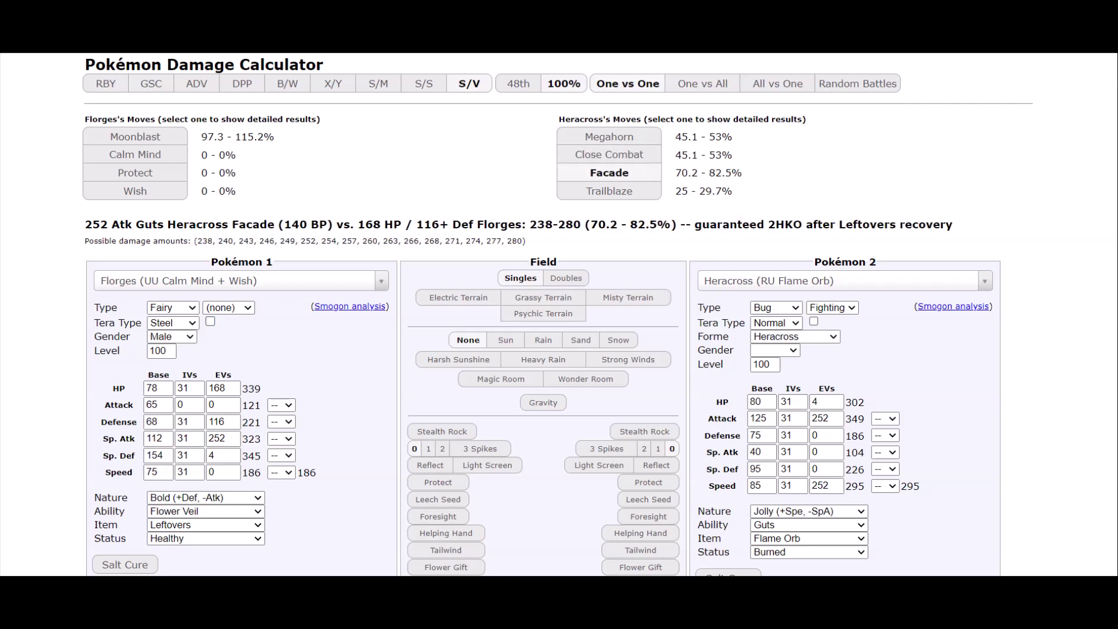
- Raise Florges's Defense EVs to 120 in both the calculator and the team
left_click(233, 419)
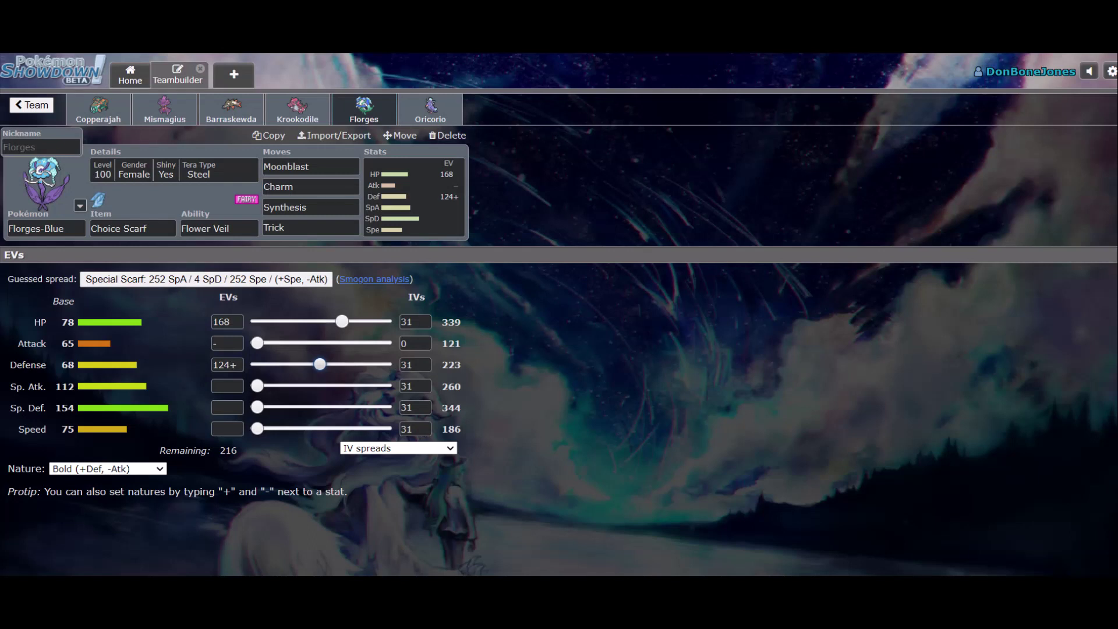
key("Left")
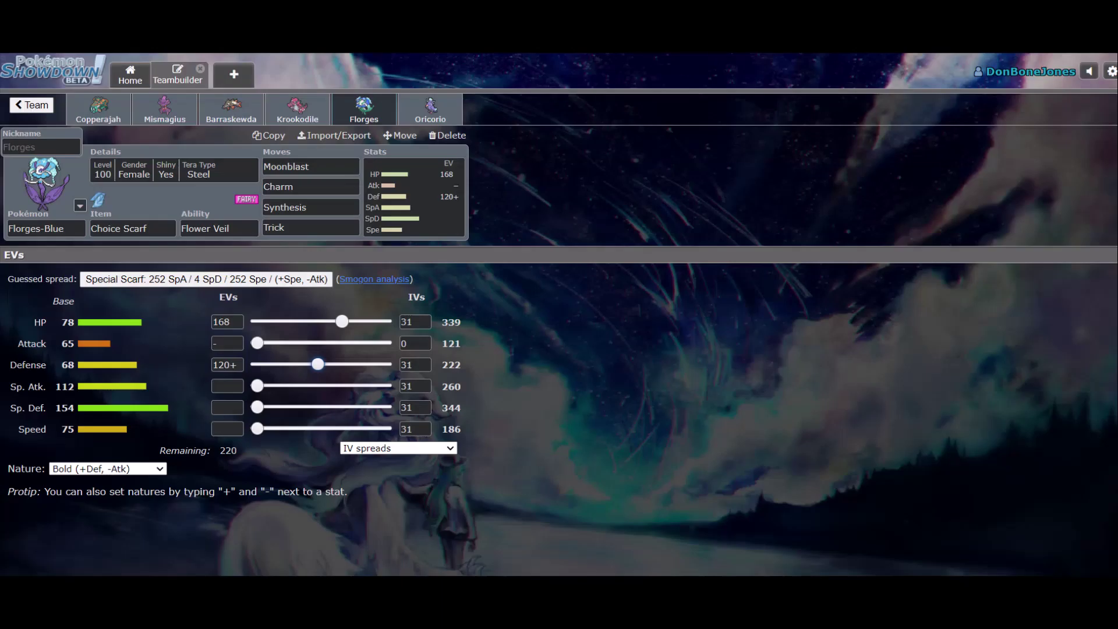
left_click(46, 228)
scroll(559, 454, "down", 10)
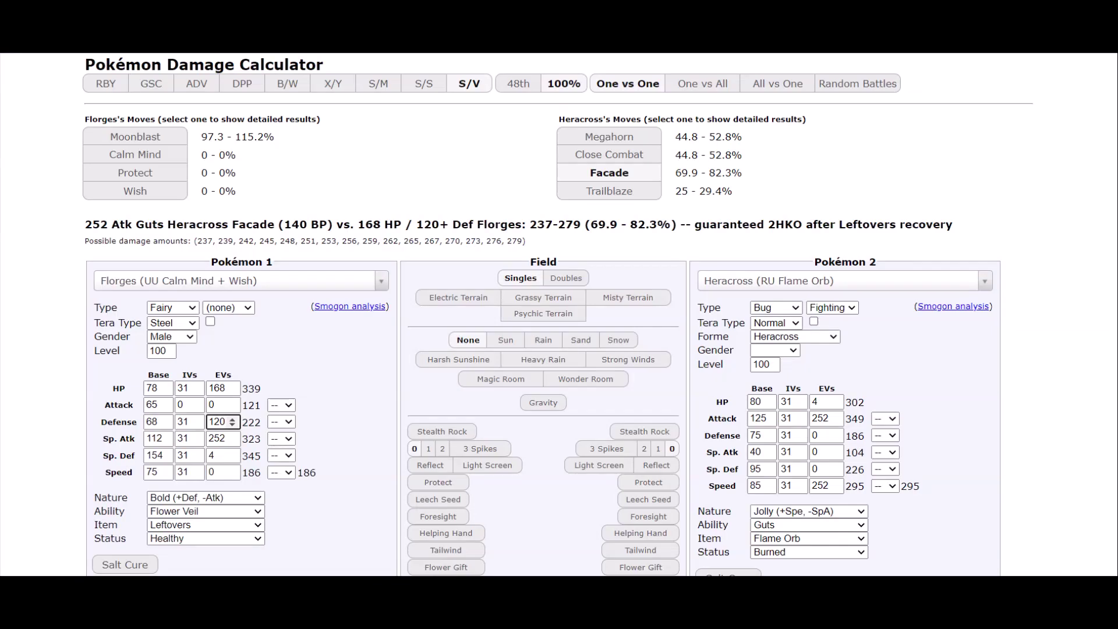
- Load Frosmoth's RU Quiver Dance set and set Florges's Sp. Atk and Sp. Def EVs to 0
left_click(844, 280)
type("frosm")
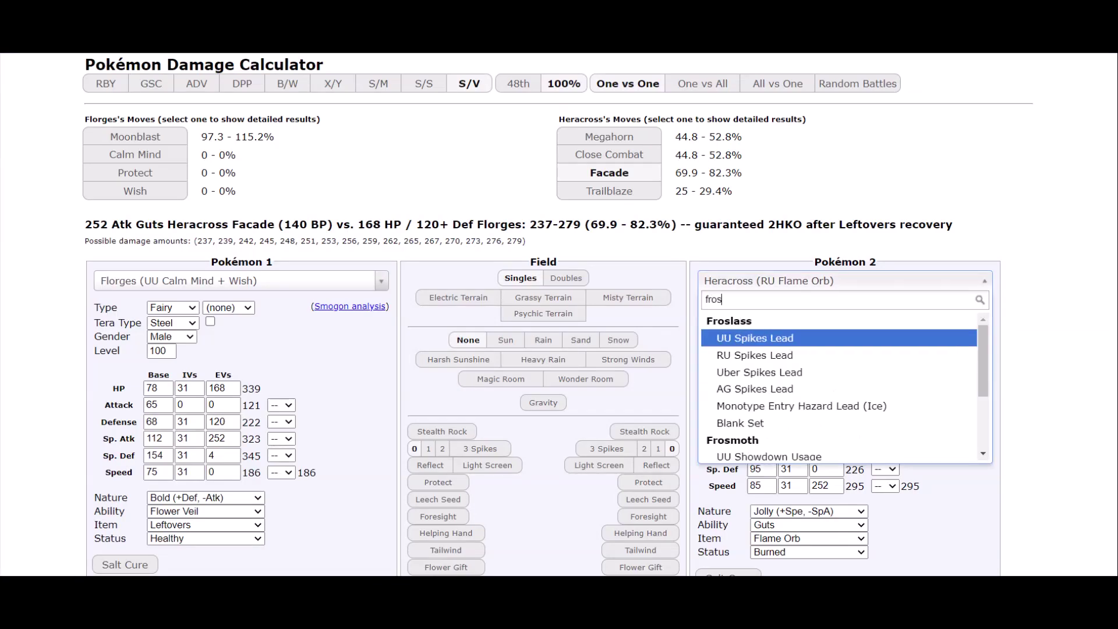
key("Down")
key("Return")
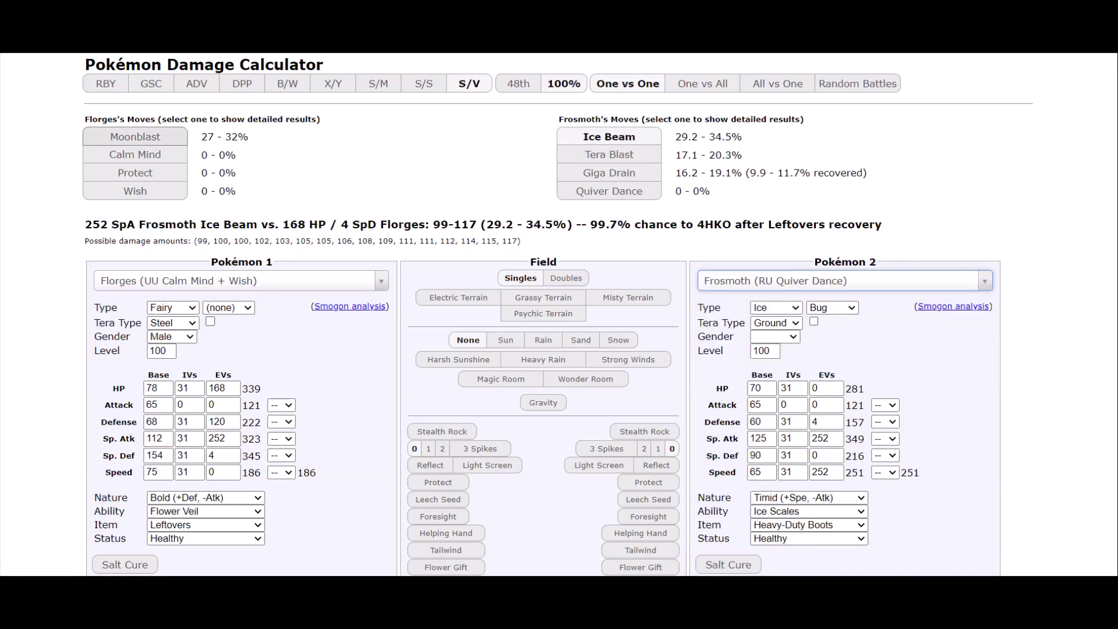
double_click(221, 438)
type("0")
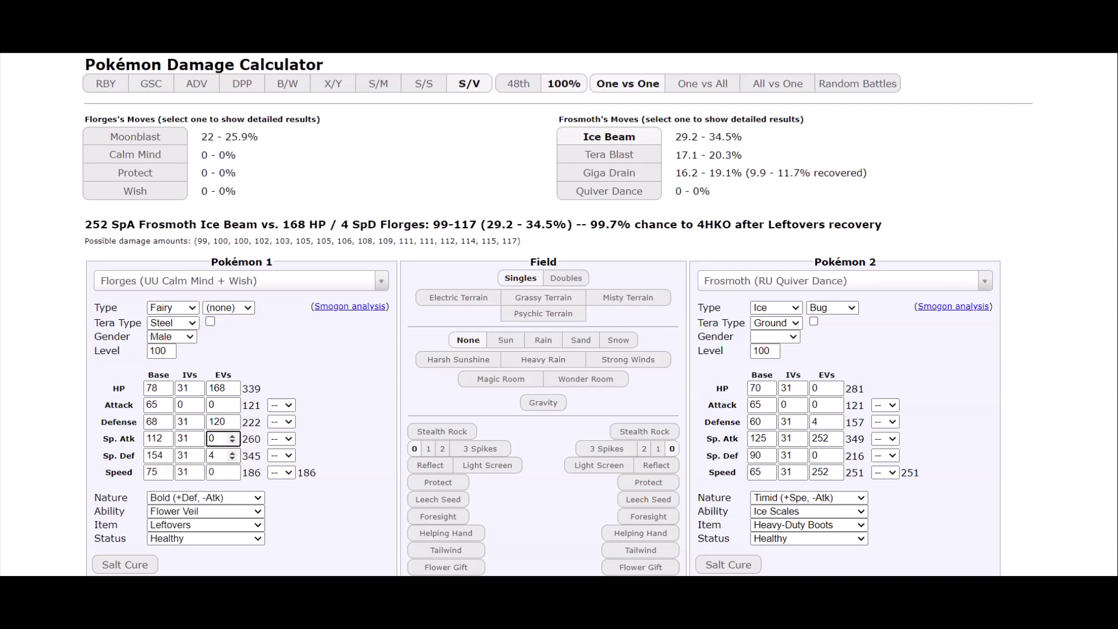
double_click(212, 456)
type("0")
- Return to the other window, scroll down, and start a search for 'prime'
key("alt+Tab")
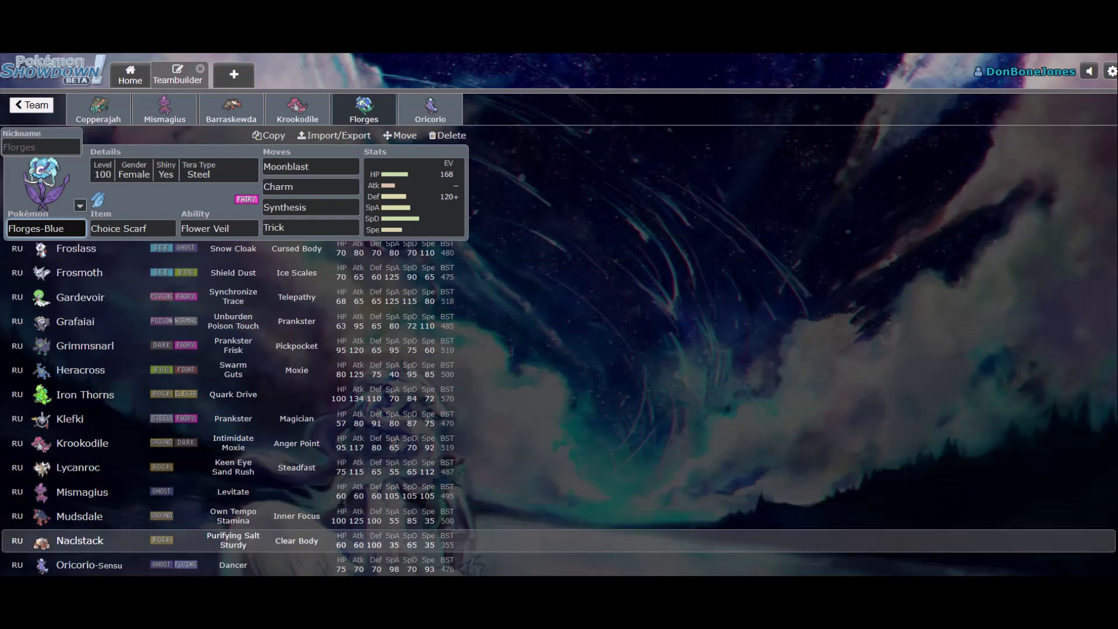
scroll(559, 515, "down", 3)
scroll(559, 515, "down", 2)
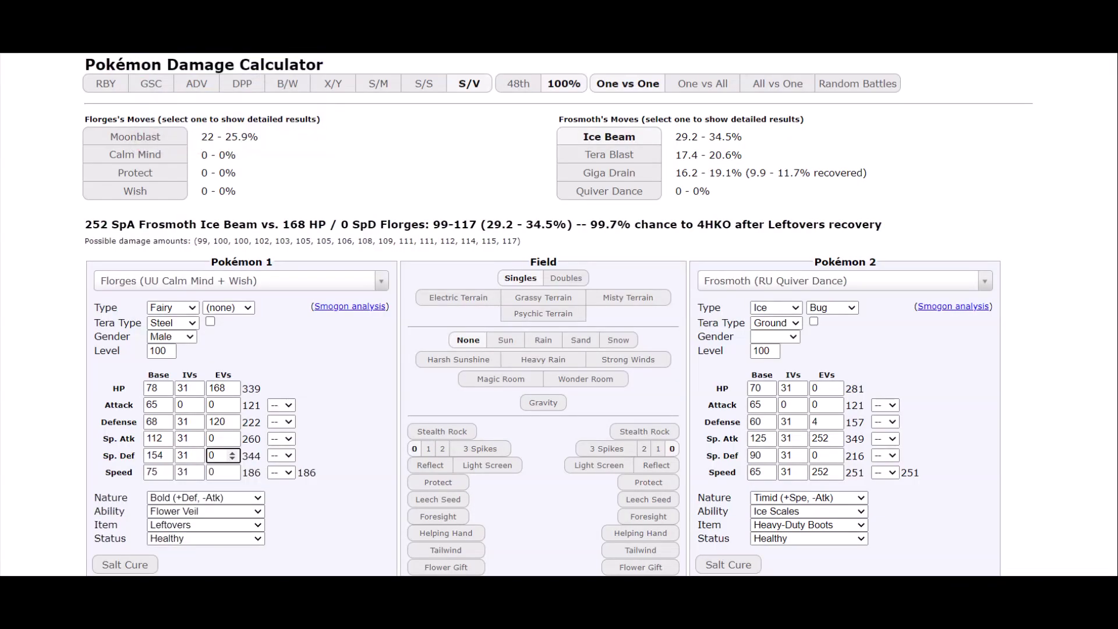
type("prime")
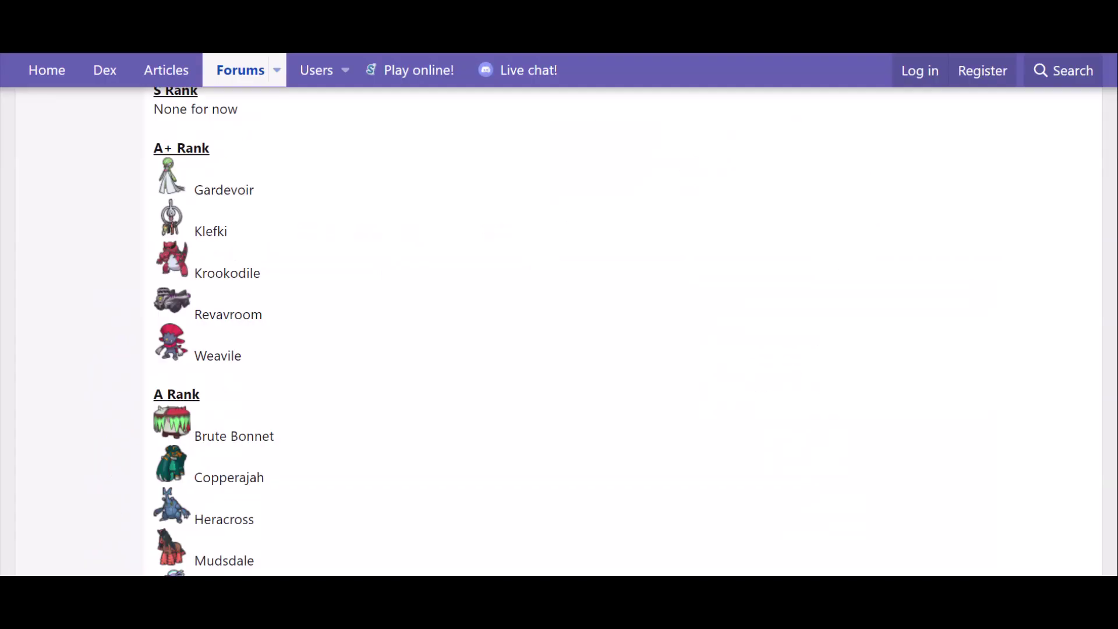
- Scroll the Smogon RU tier list to the B+ Rank section, Abomasnow through Venomoth
scroll(189, 485, "down", 6)
scroll(209, 330, "down", 12)
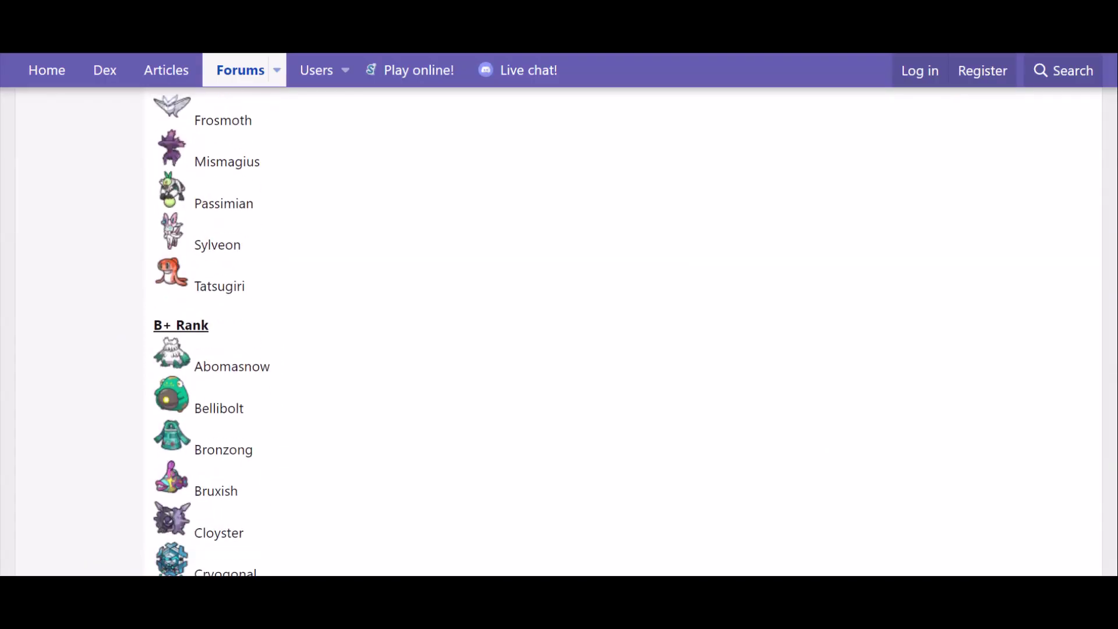
scroll(209, 330, "down", 12)
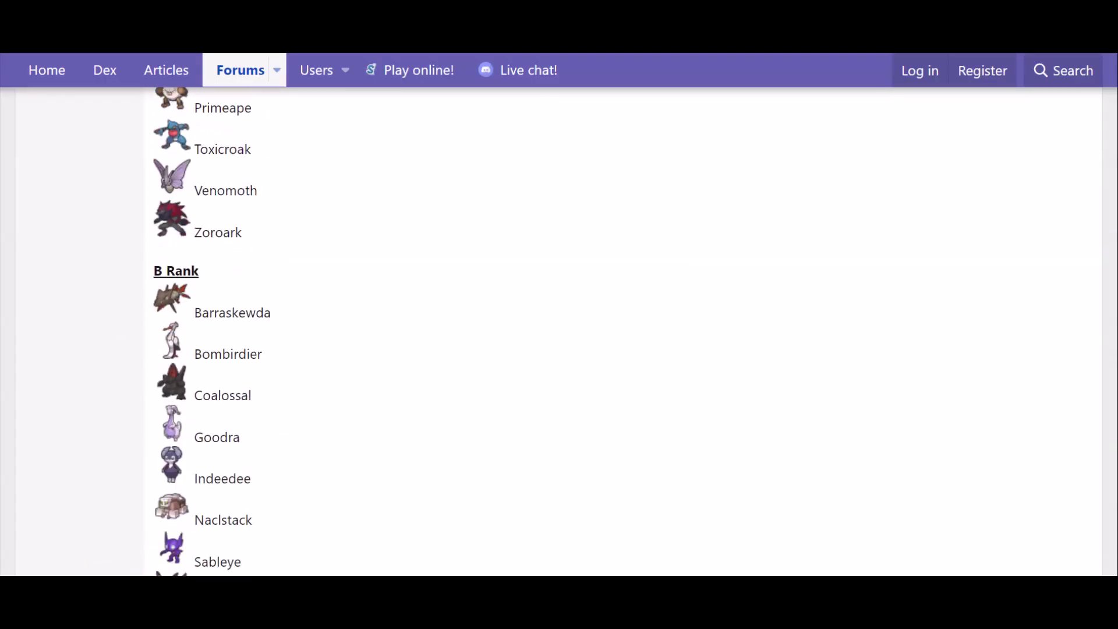
scroll(210, 331, "down", 8)
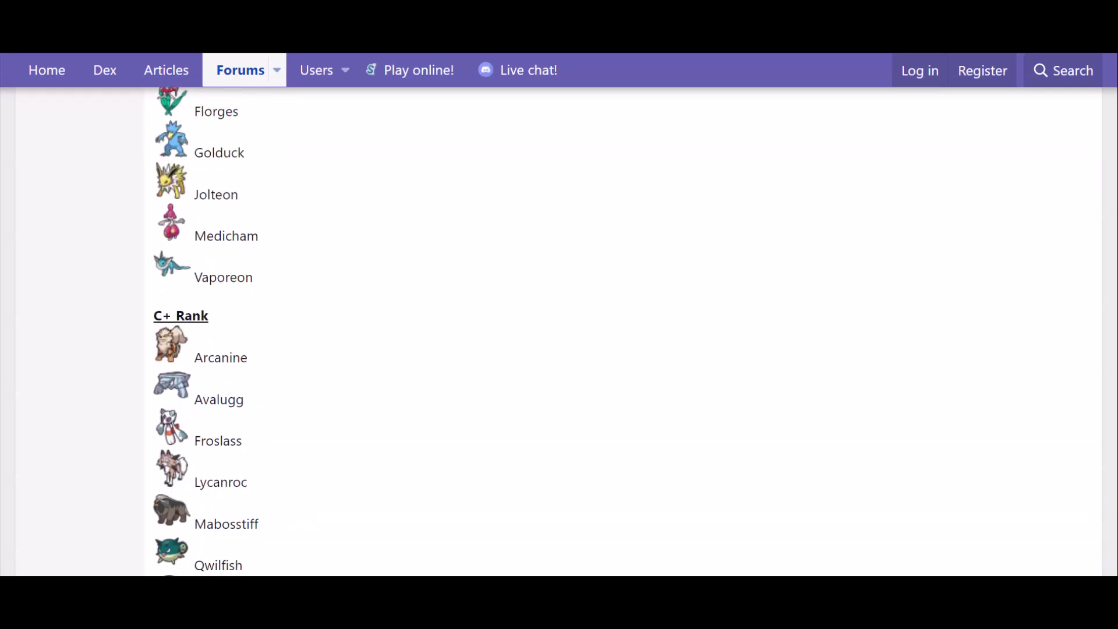
scroll(210, 331, "up", 6)
scroll(209, 331, "up", 14)
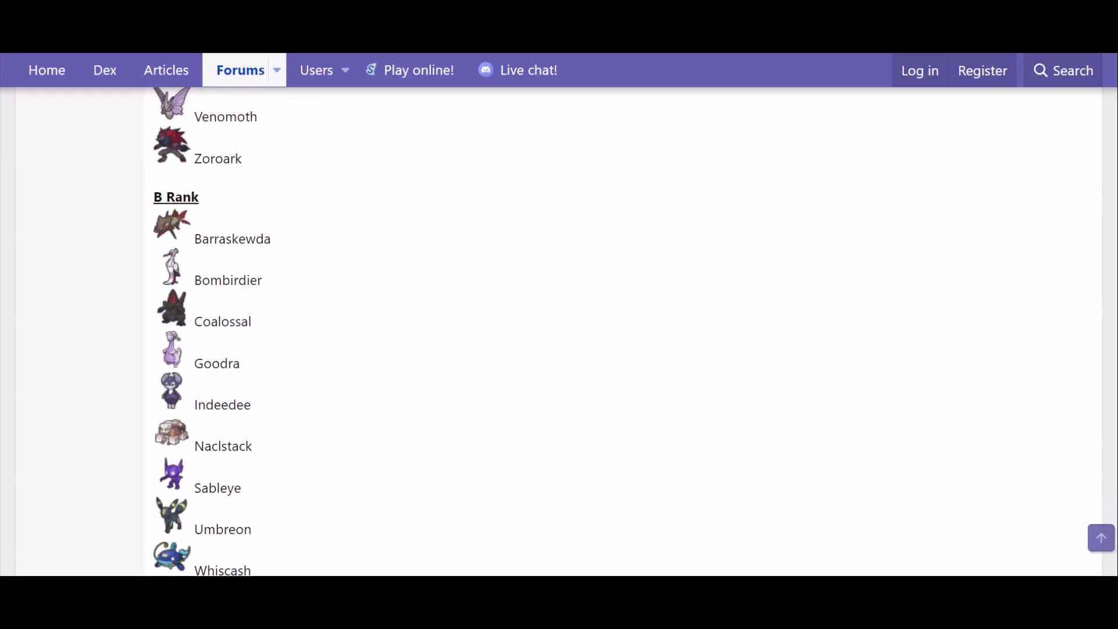
scroll(210, 331, "up", 1)
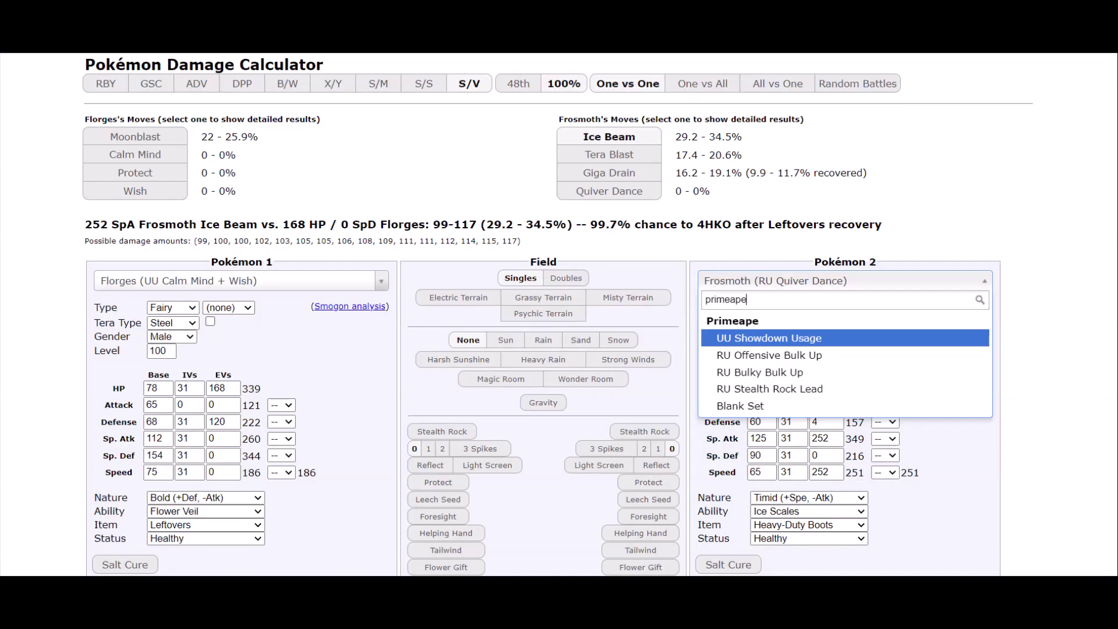
- Load Primeape RU Bulky Bulk Up, check Moonblast, and set Florges's Sp. Atk EVs to 64
key("Down")
key("Down")
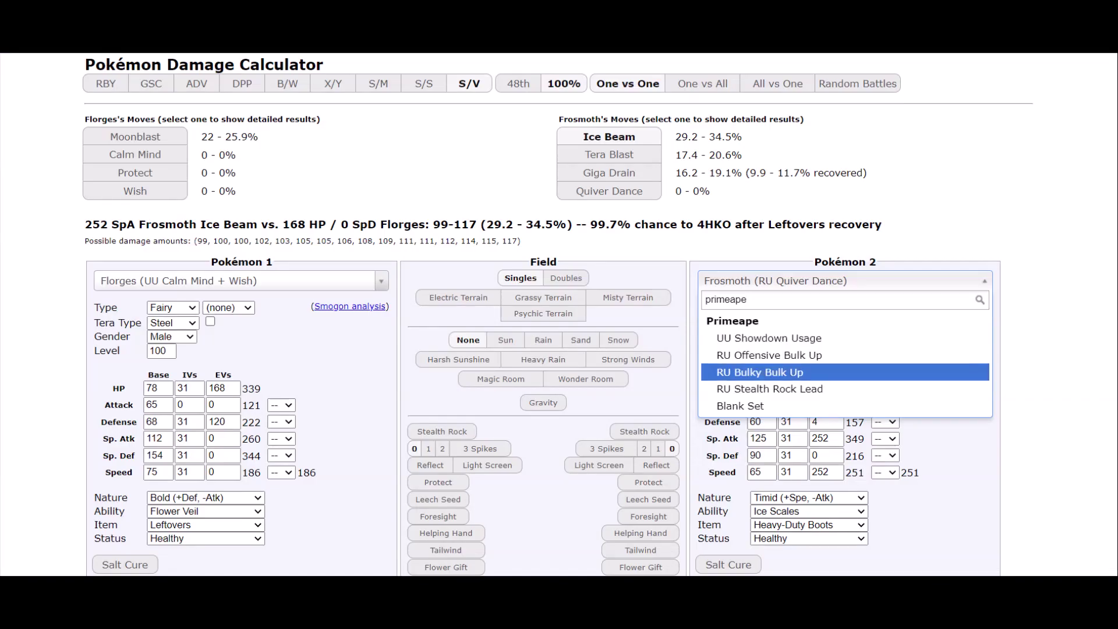
key("Return")
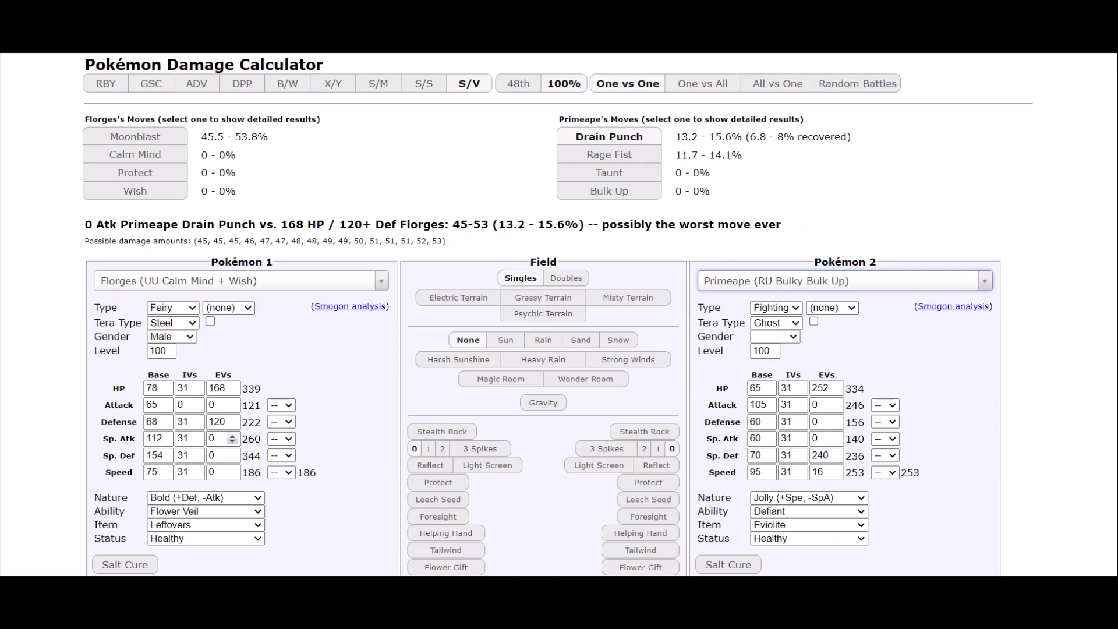
double_click(213, 438)
key("BackSpace")
type("56")
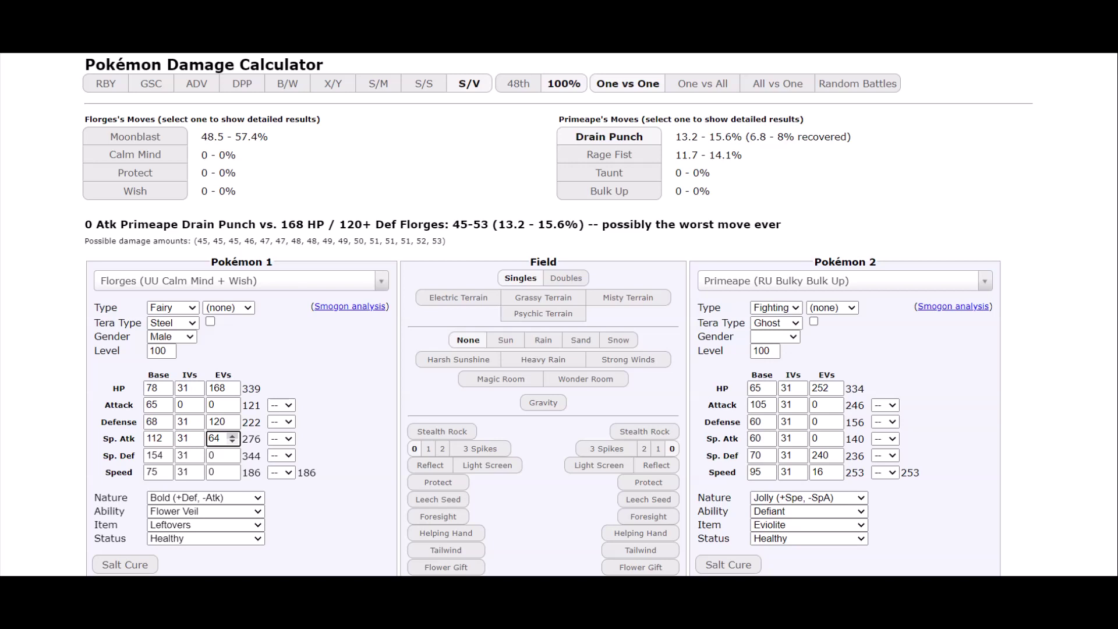
left_click(135, 137)
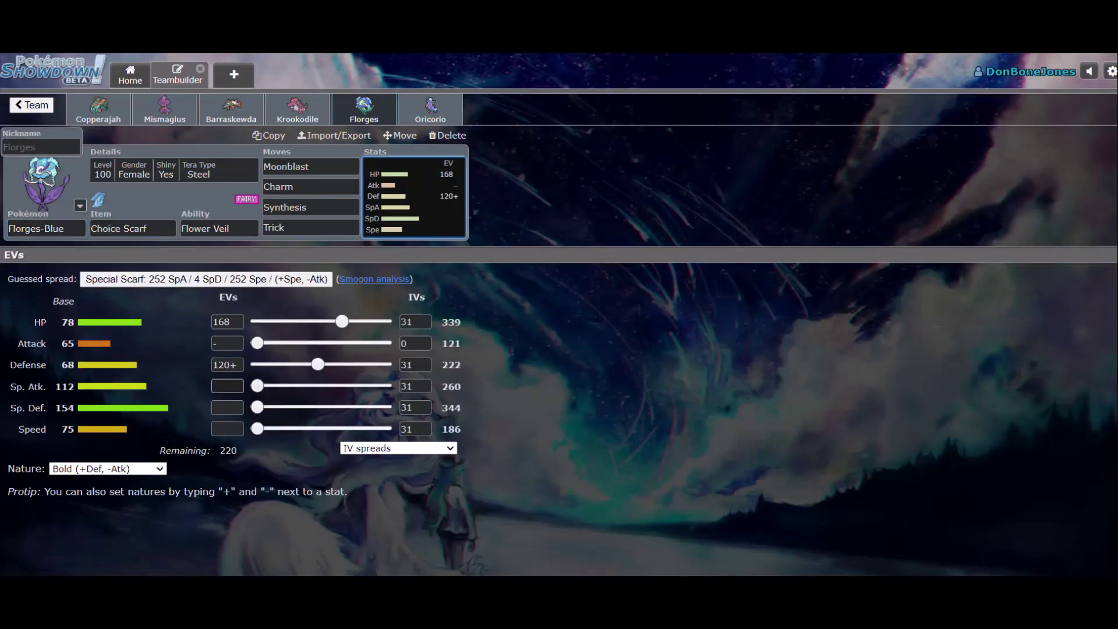
left_click(227, 386)
type("64")
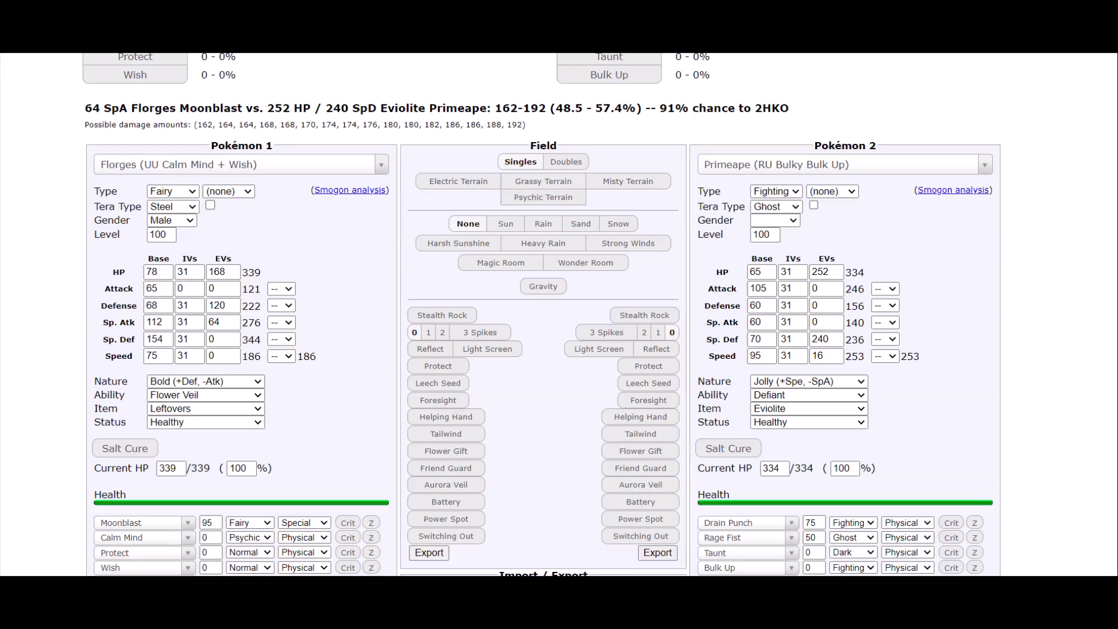
- Check Rage Fist's base power and raise Florges's Defense EVs from 160 toward 200
scroll(542, 314, "down", 1)
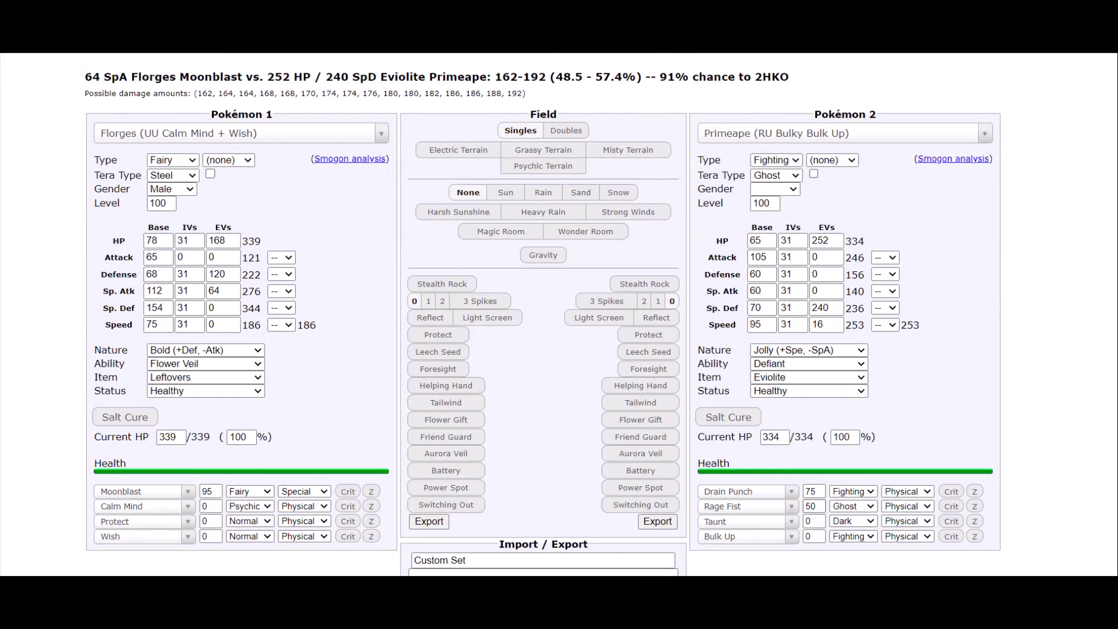
double_click(814, 506)
scroll(541, 314, "down", 3)
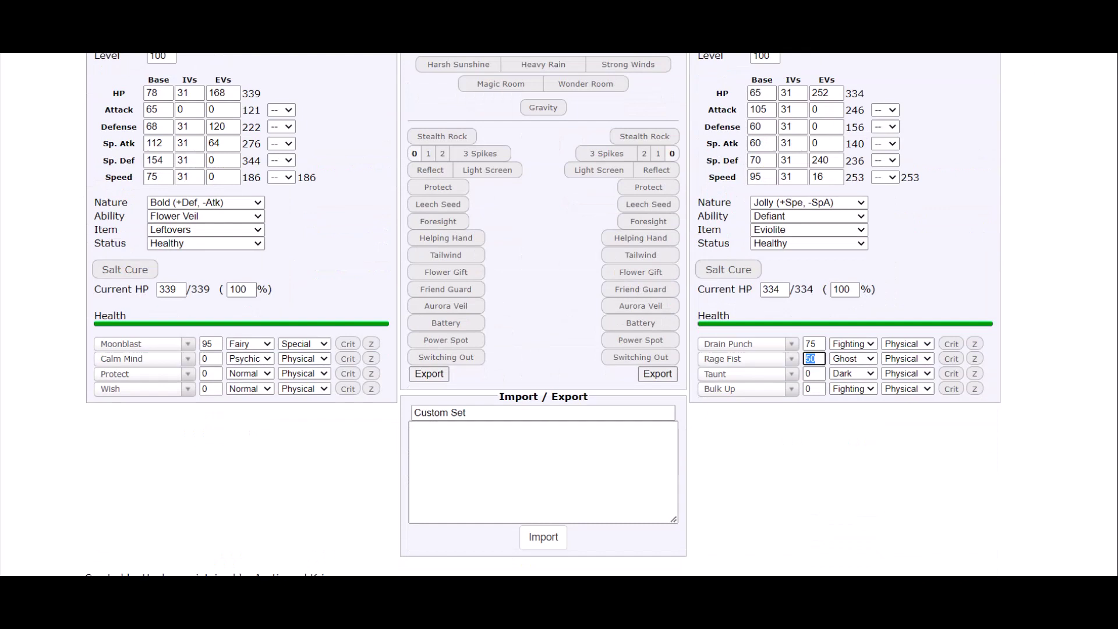
type("150")
scroll(542, 314, "up", 5)
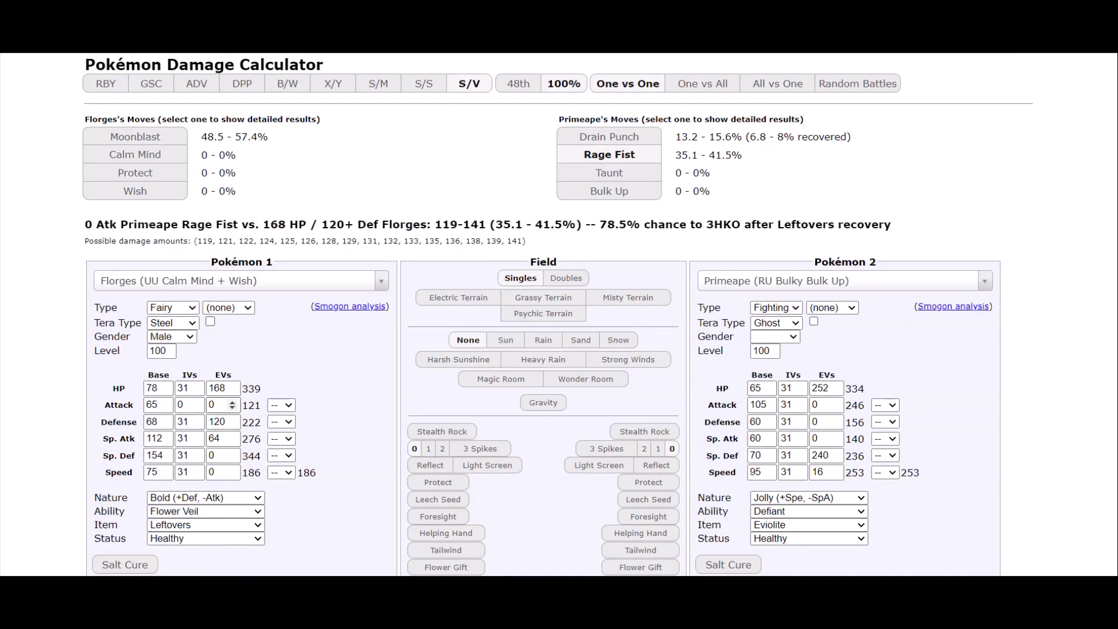
double_click(219, 422)
type("160")
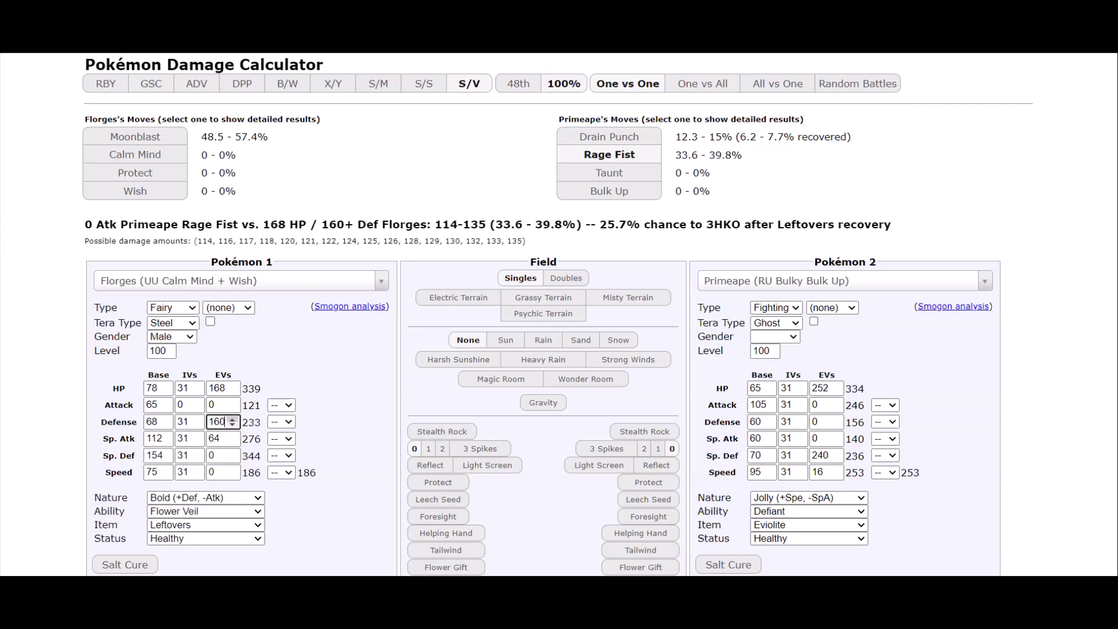
left_click(232, 419)
left_click(232, 419)
left_click(232, 419)
left_click(233, 419)
left_click(232, 420)
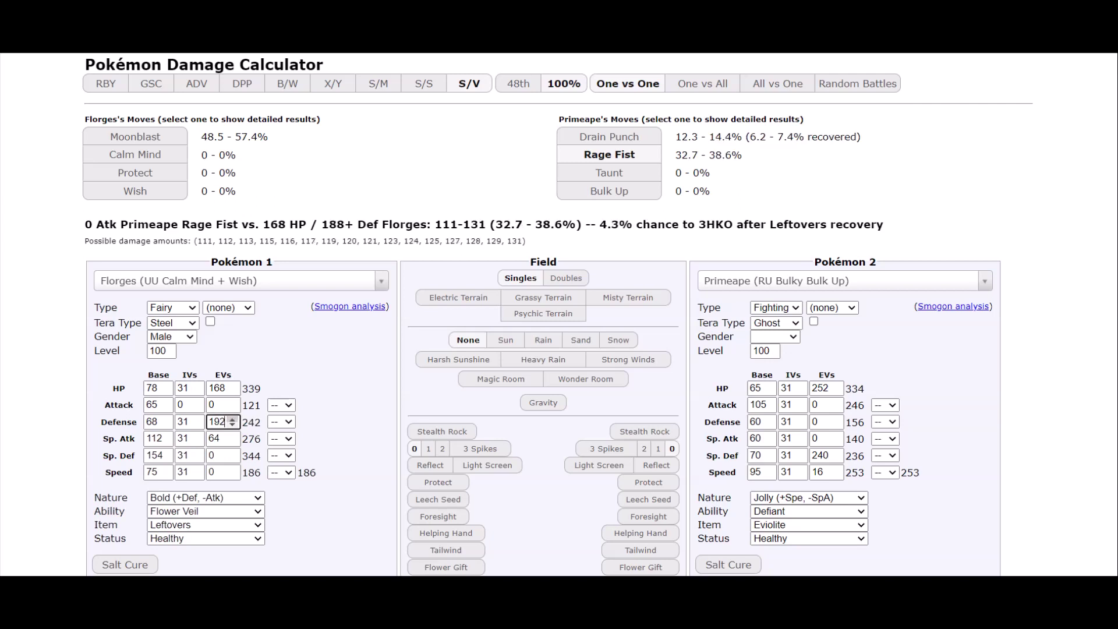
left_click(233, 419)
left_click(233, 419)
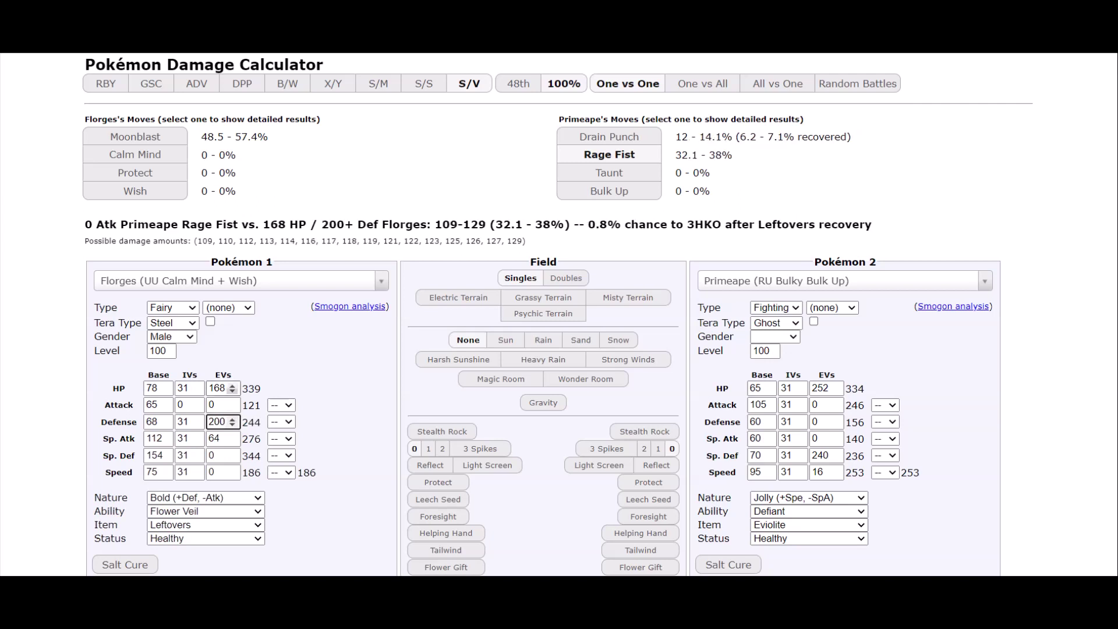
- Raise Florges's HP EVs to 196, making Rage Fist a guaranteed 4HKO
left_click(232, 385)
left_click(233, 386)
left_click(233, 386)
left_click(233, 385)
left_click(232, 385)
left_click(232, 386)
left_click(232, 385)
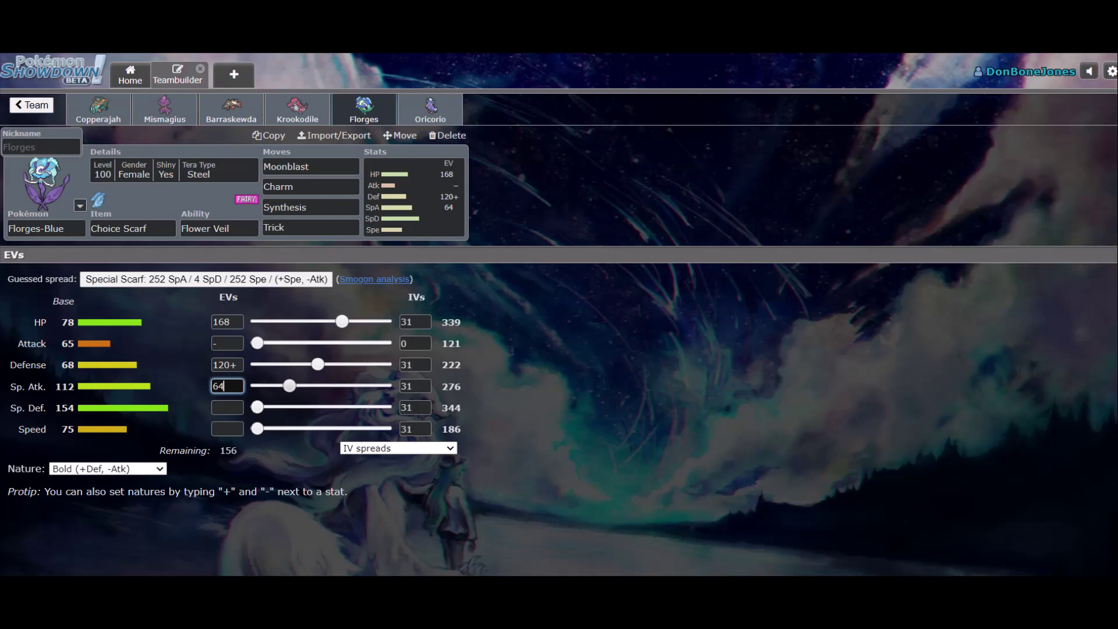
- Enter 200 Defense and 196 HP, and slide Sp. Def to 48 for a Bold 196/200/64/48 spread
left_click(223, 364)
key("BackSpace")
key("BackSpace")
key("BackSpace")
type("2000")
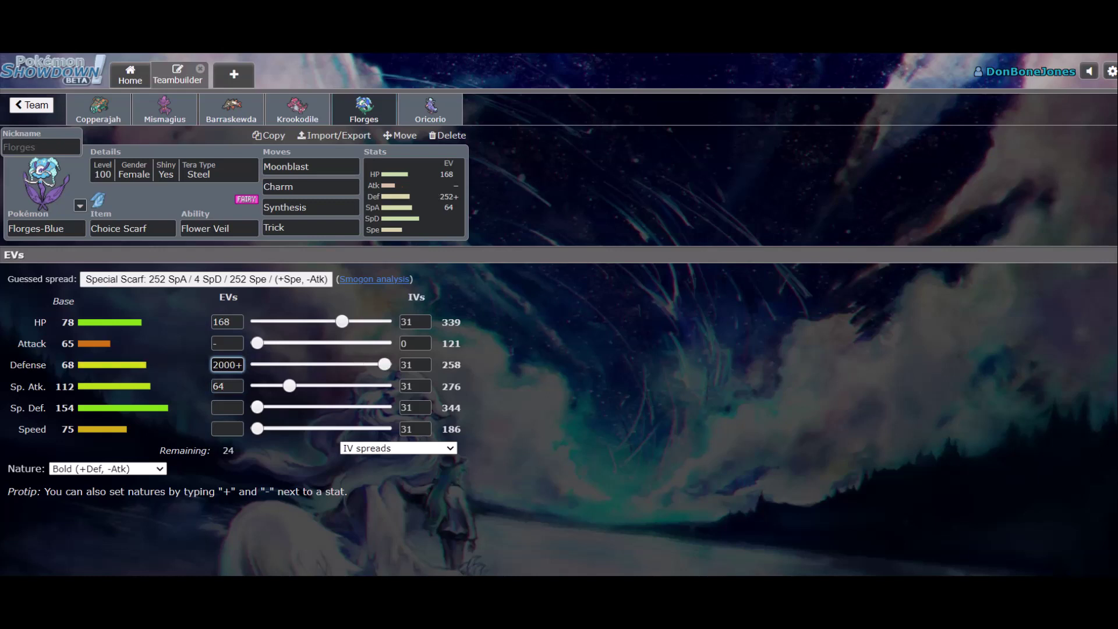
key("BackSpace")
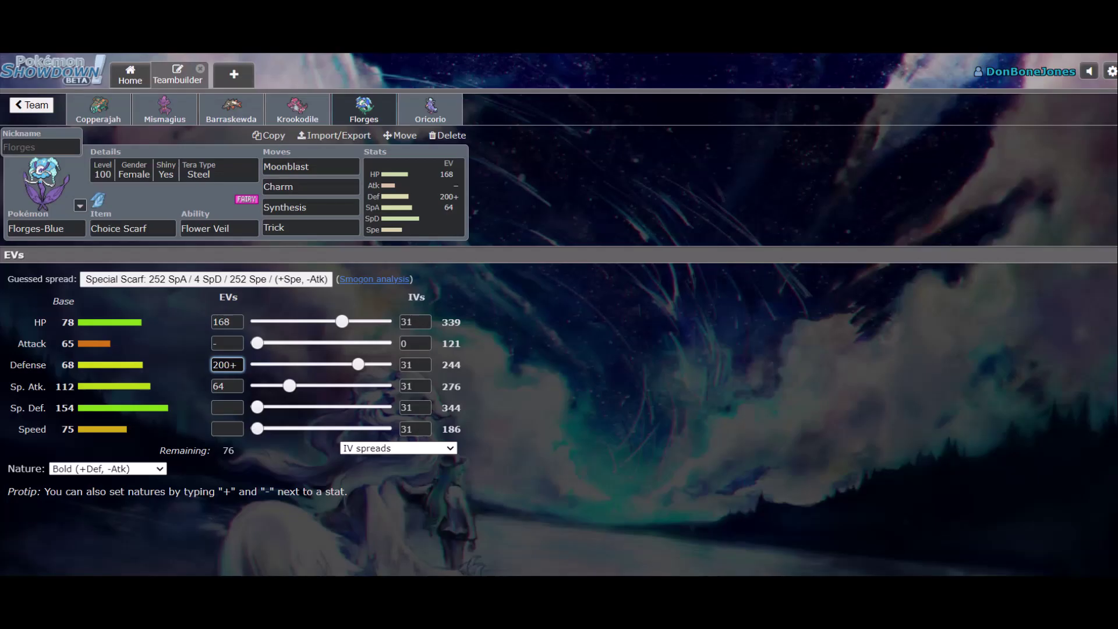
double_click(227, 321)
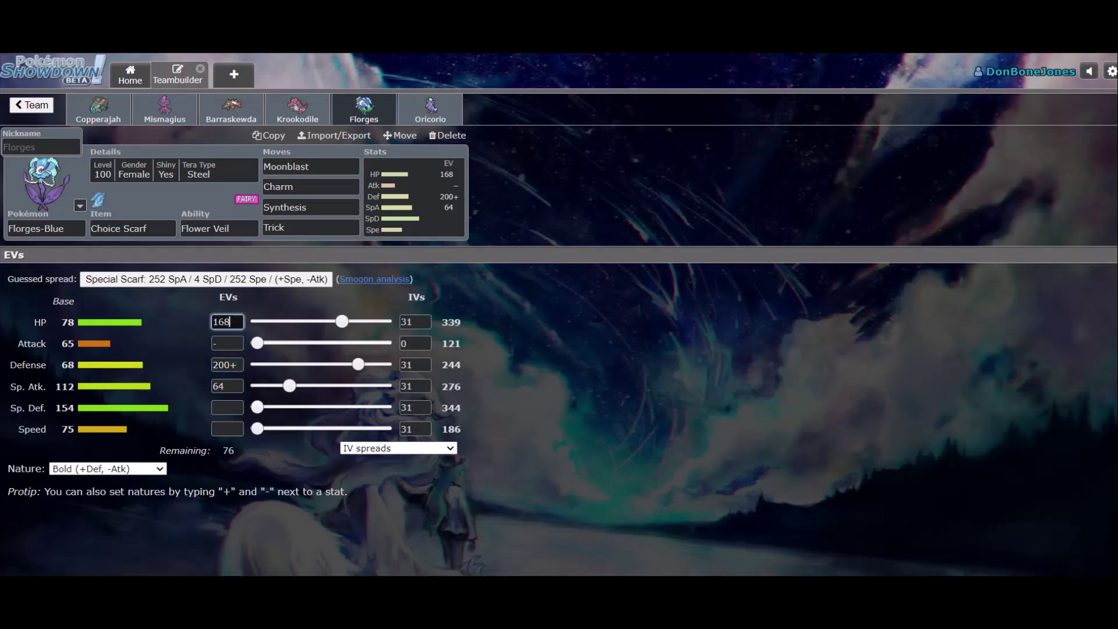
type("196")
left_click_drag(256, 407, 282, 407)
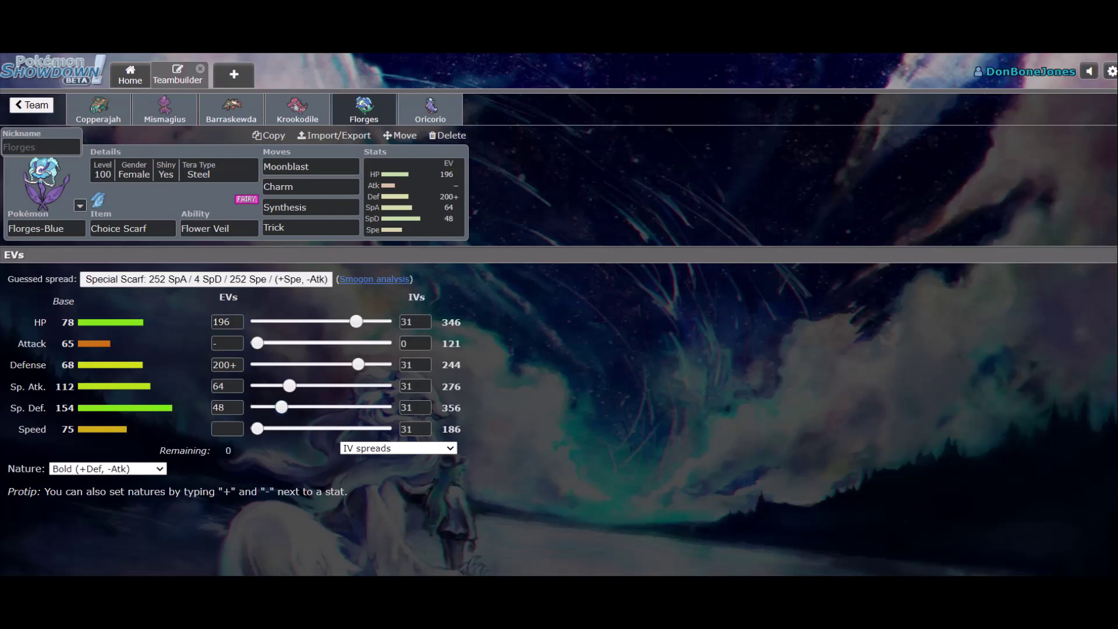
left_click_drag(358, 363, 359, 364)
left_click(46, 228)
scroll(233, 348, "down", 5)
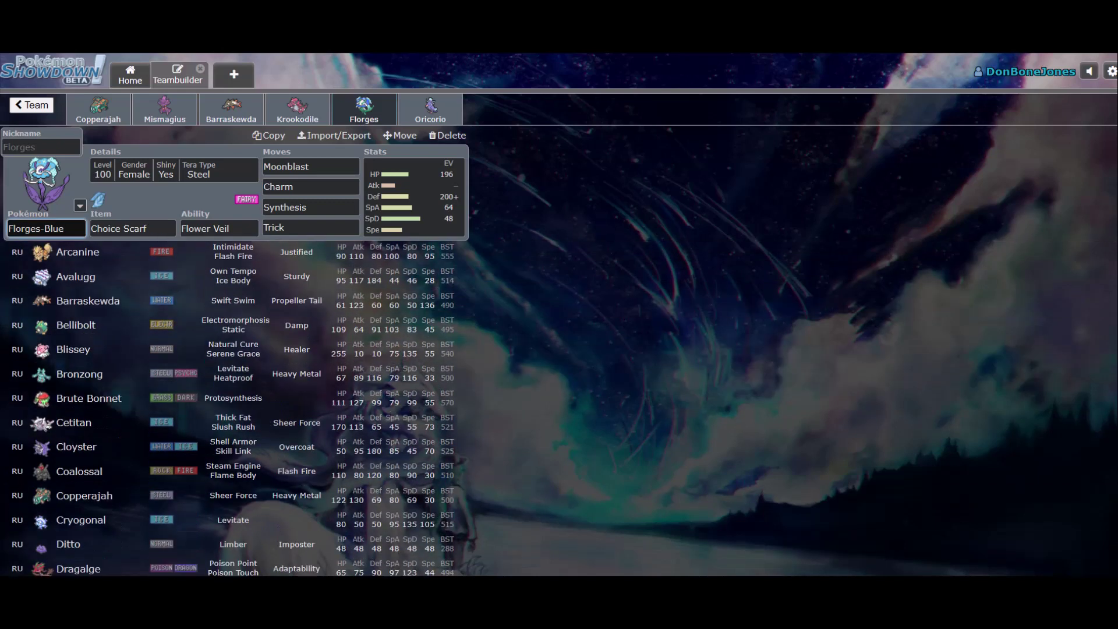
scroll(233, 348, "down", 3)
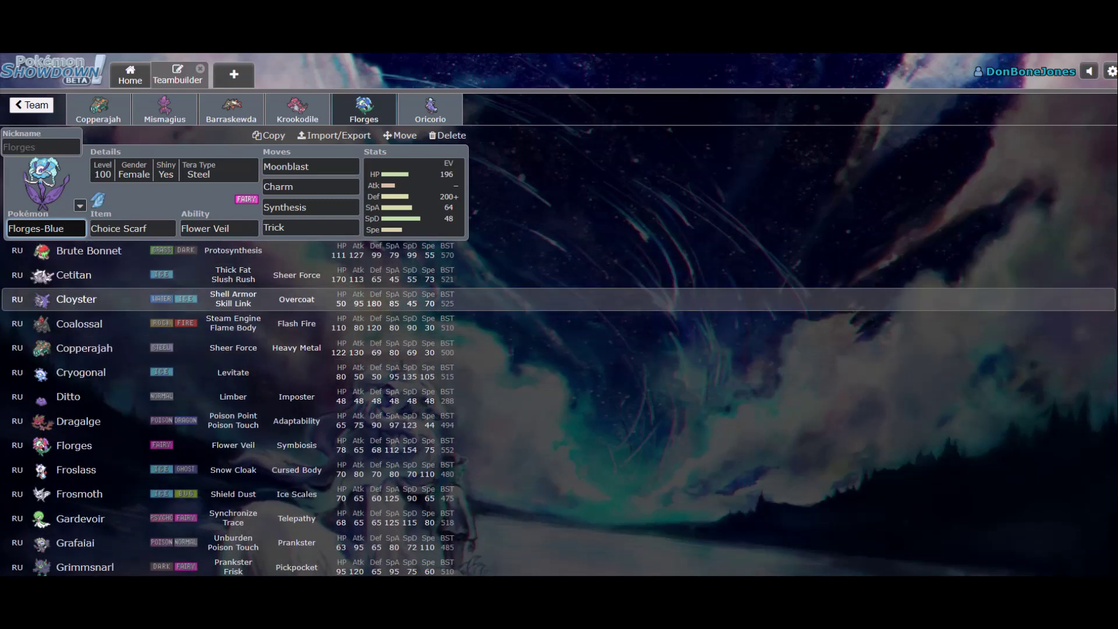
scroll(233, 299, "down", 5)
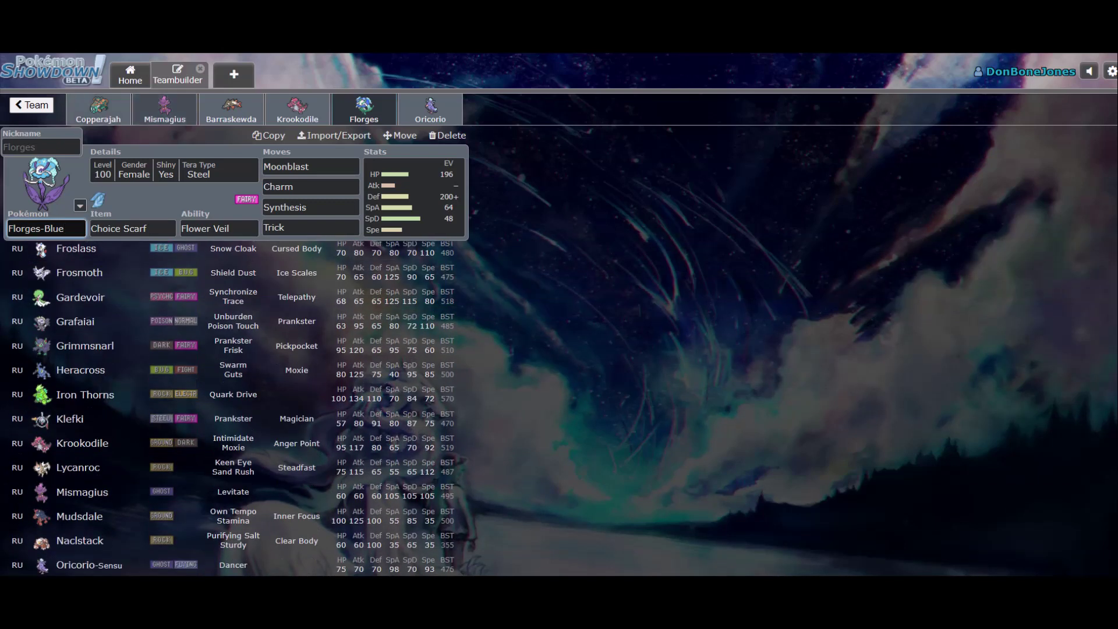
left_click(165, 111)
left_click(297, 111)
left_click(364, 110)
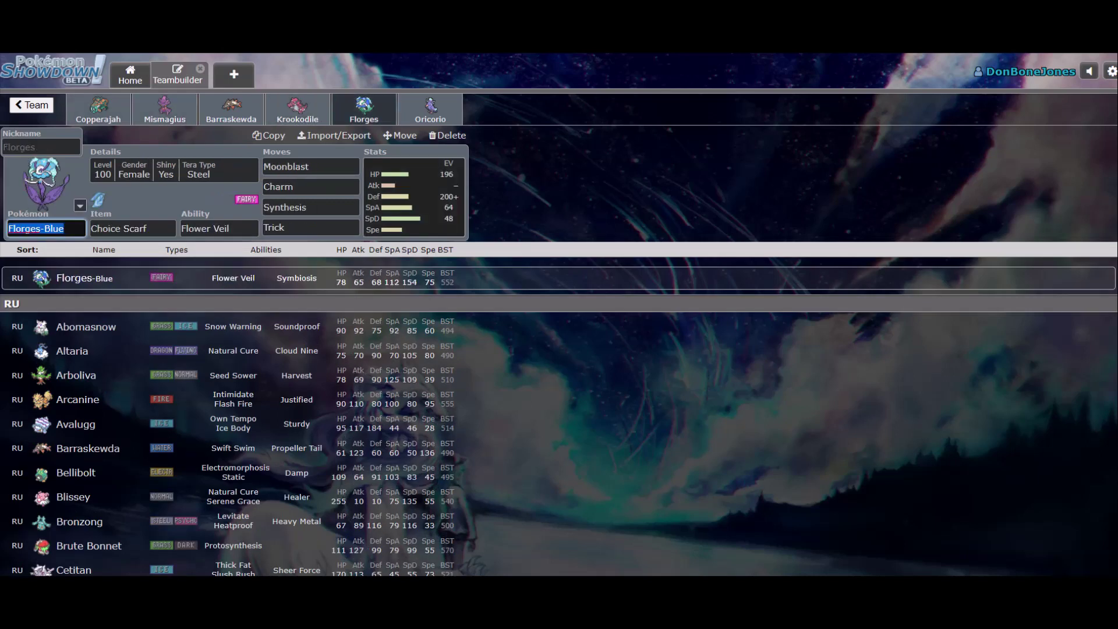
left_click(414, 198)
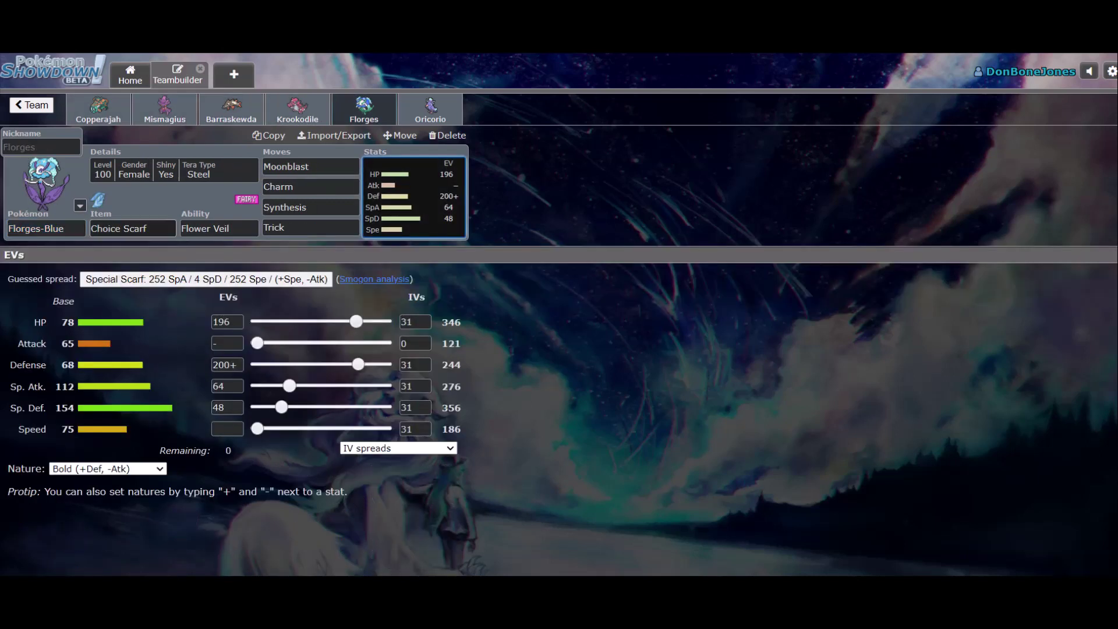
left_click(45, 228)
scroll(524, 400, "down", 5)
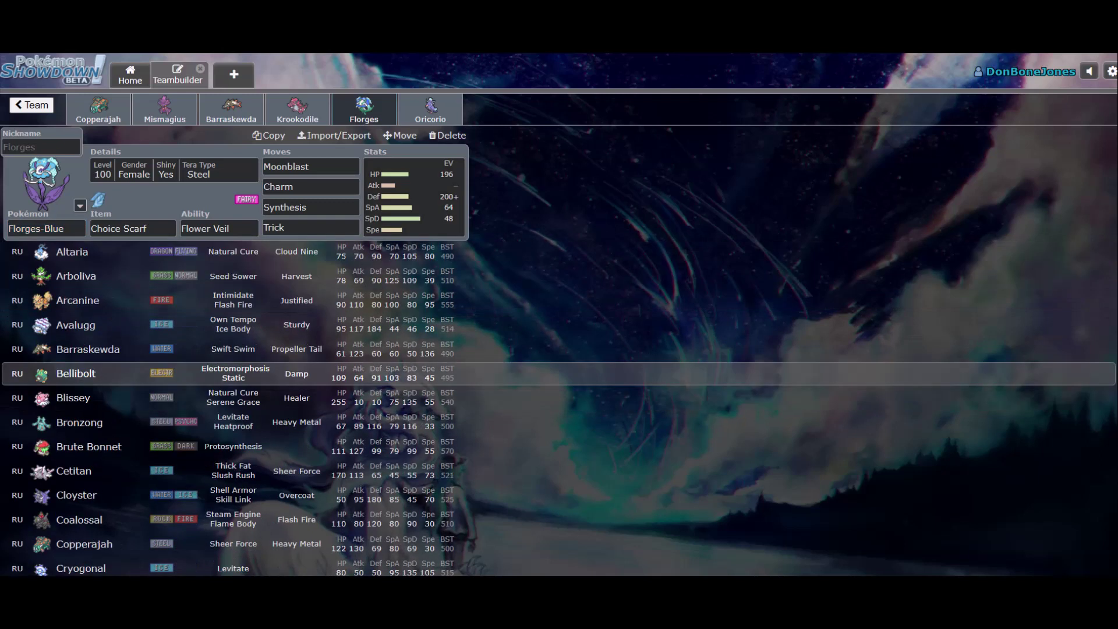
left_click(401, 135)
left_click(413, 198)
left_click(413, 198)
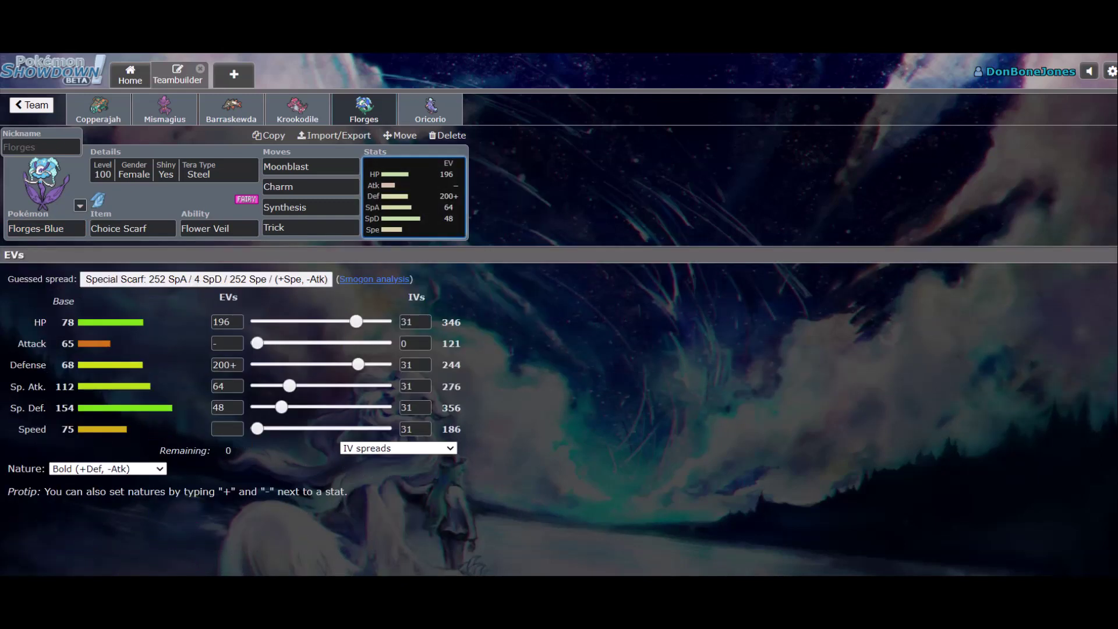
left_click(45, 228)
scroll(524, 395, "down", 2)
scroll(524, 395, "down", 3)
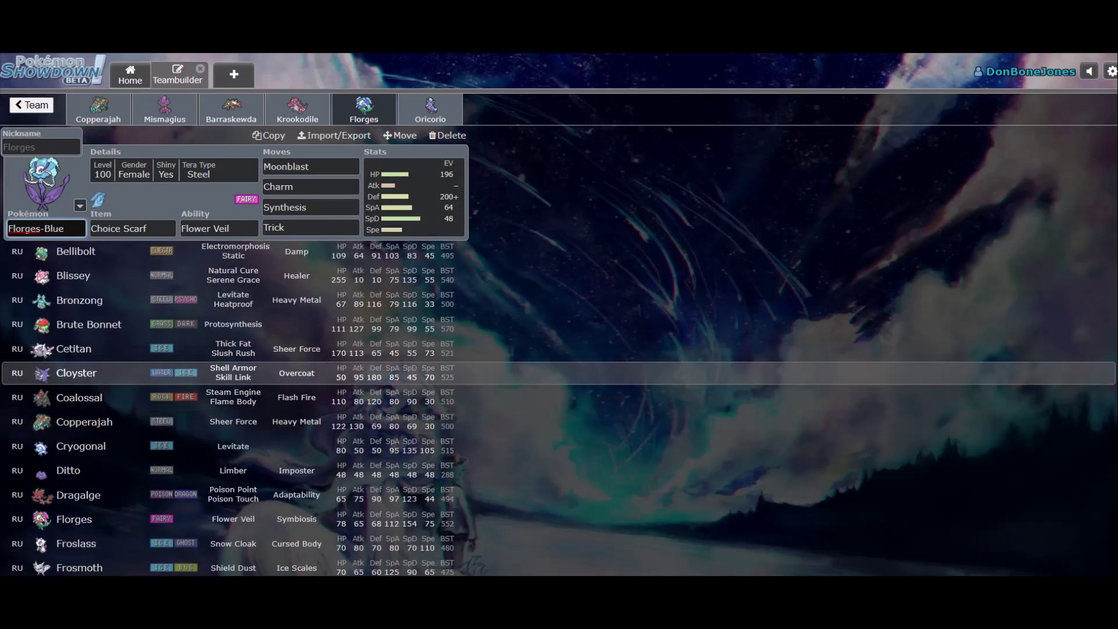
key("Down")
key("Down")
scroll(524, 395, "down", 2)
key("Down")
key("Down")
key("Down")
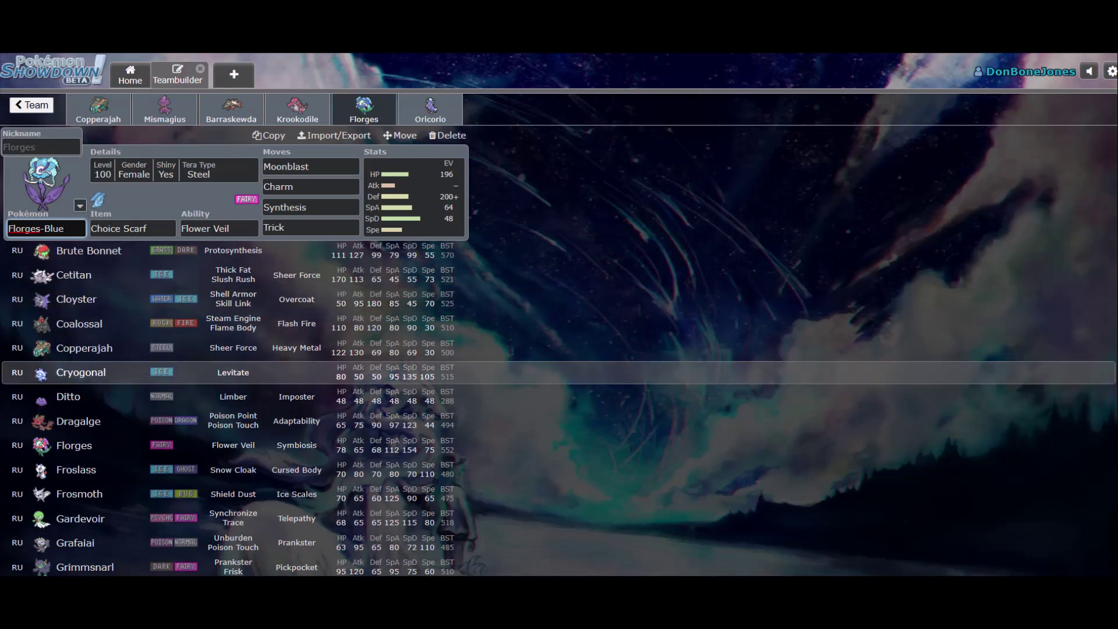
key("Up")
key("Up")
key("Up")
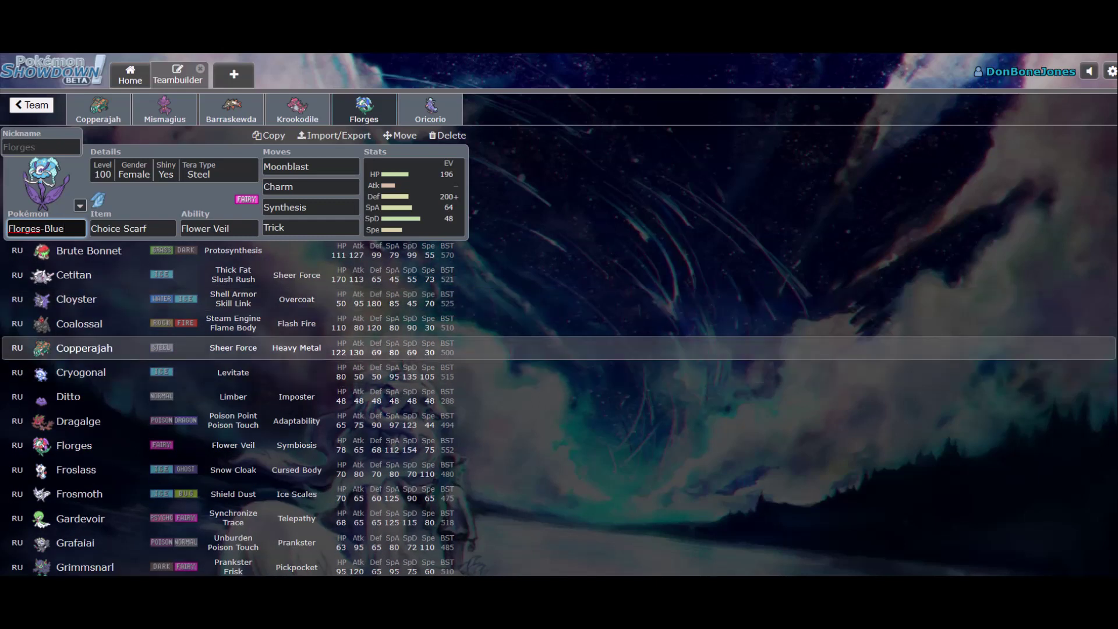
key("Down")
key("Down")
key("Down")
key("Up")
key("Up")
key("Up")
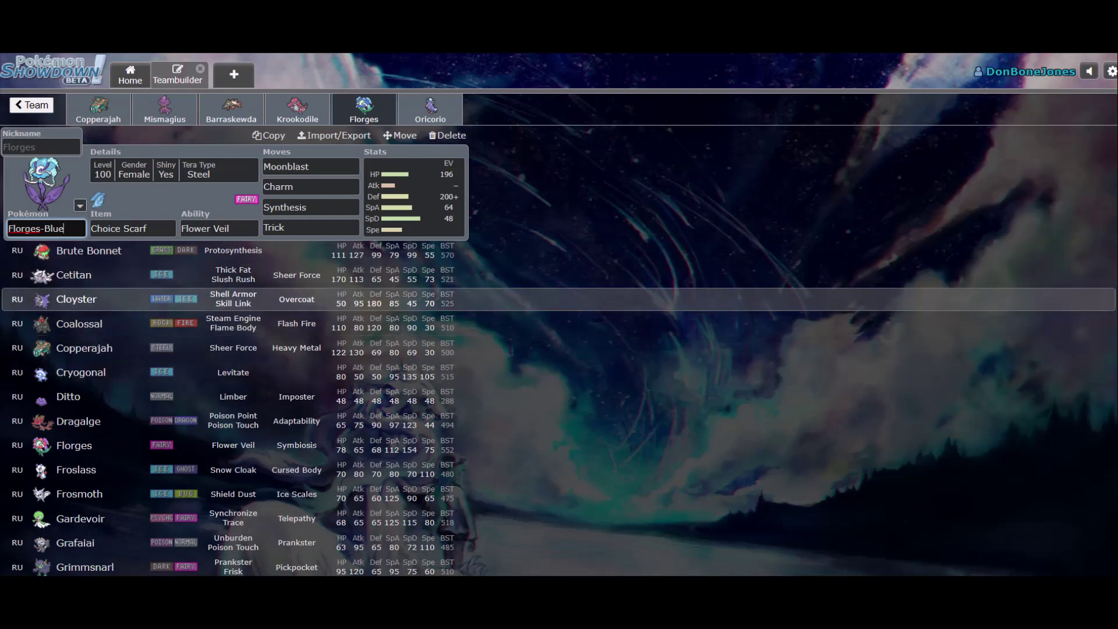
key("Up")
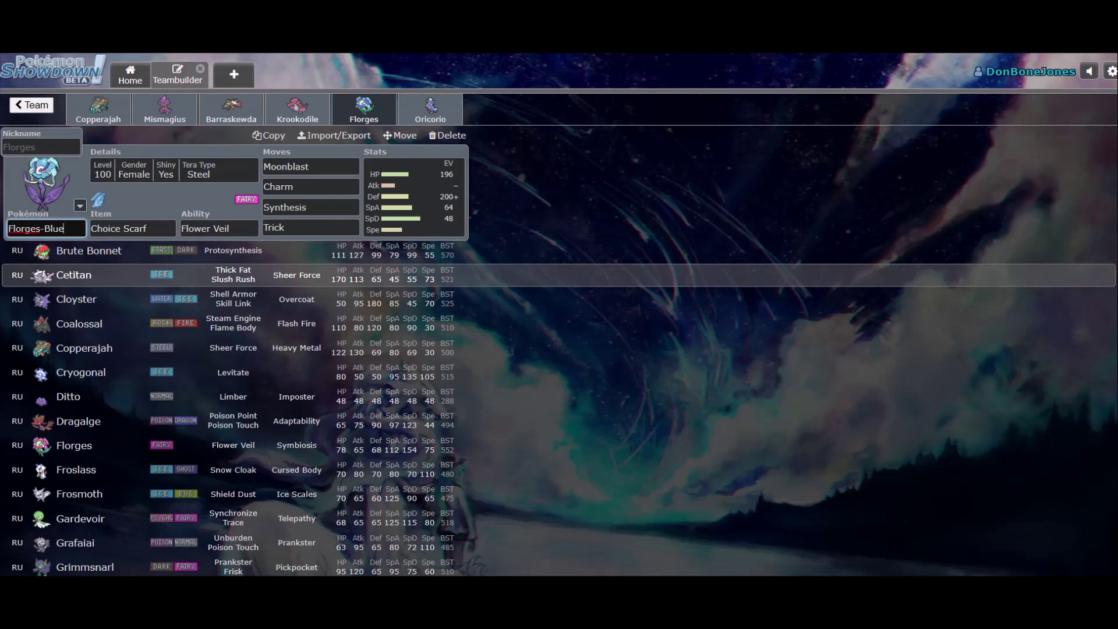
left_click(99, 109)
left_click(414, 198)
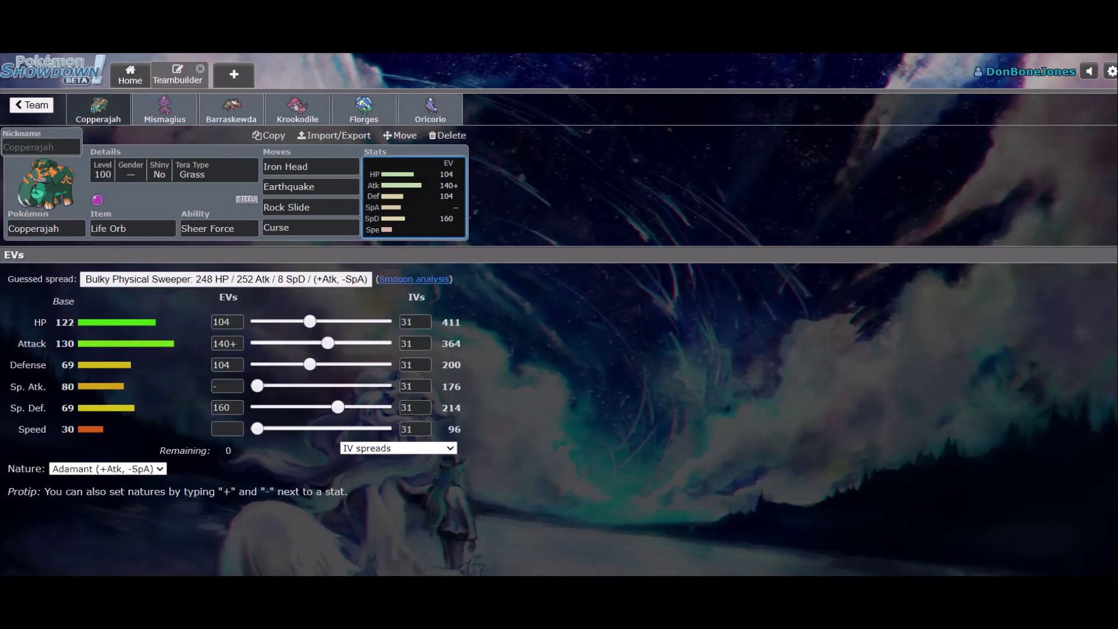
left_click(364, 108)
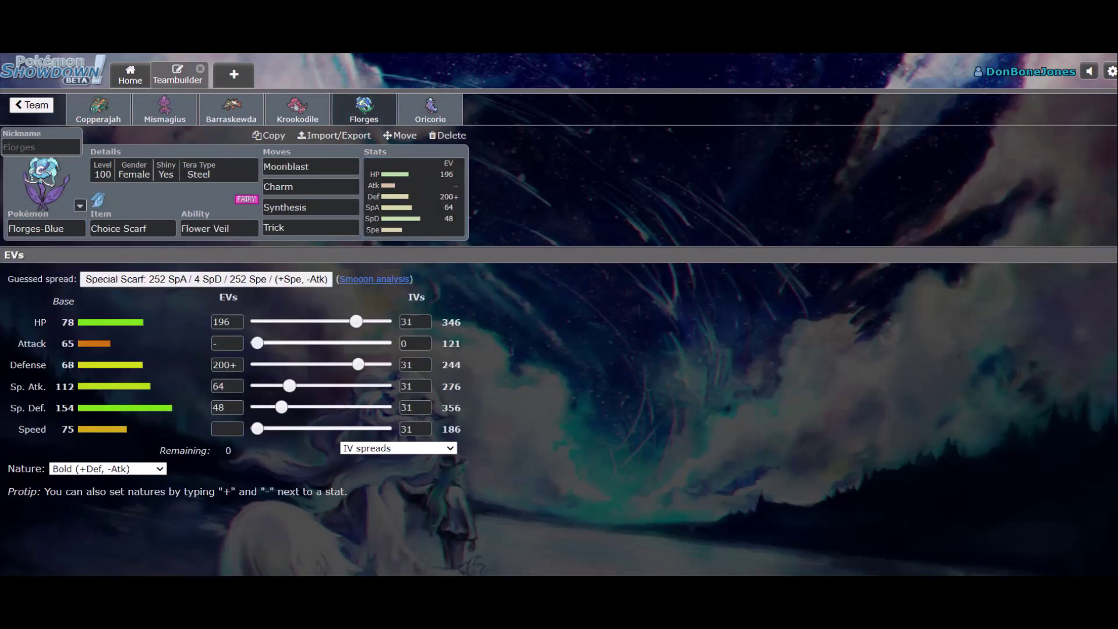
left_click(46, 228)
scroll(233, 441, "down", 12)
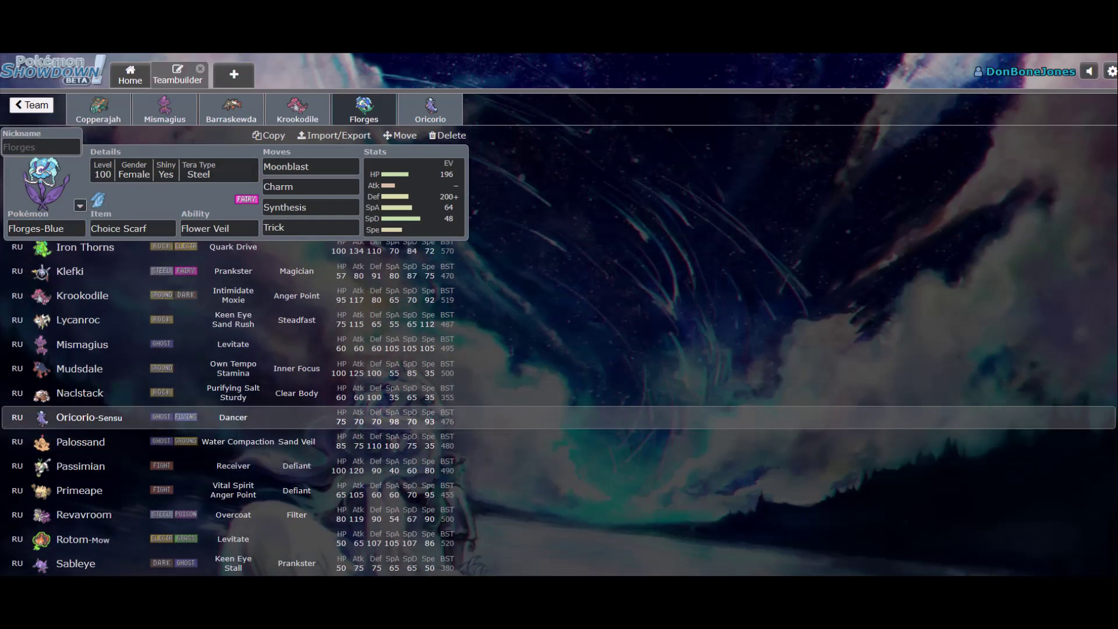
scroll(233, 417, "down", 3)
scroll(233, 367, "down", 3)
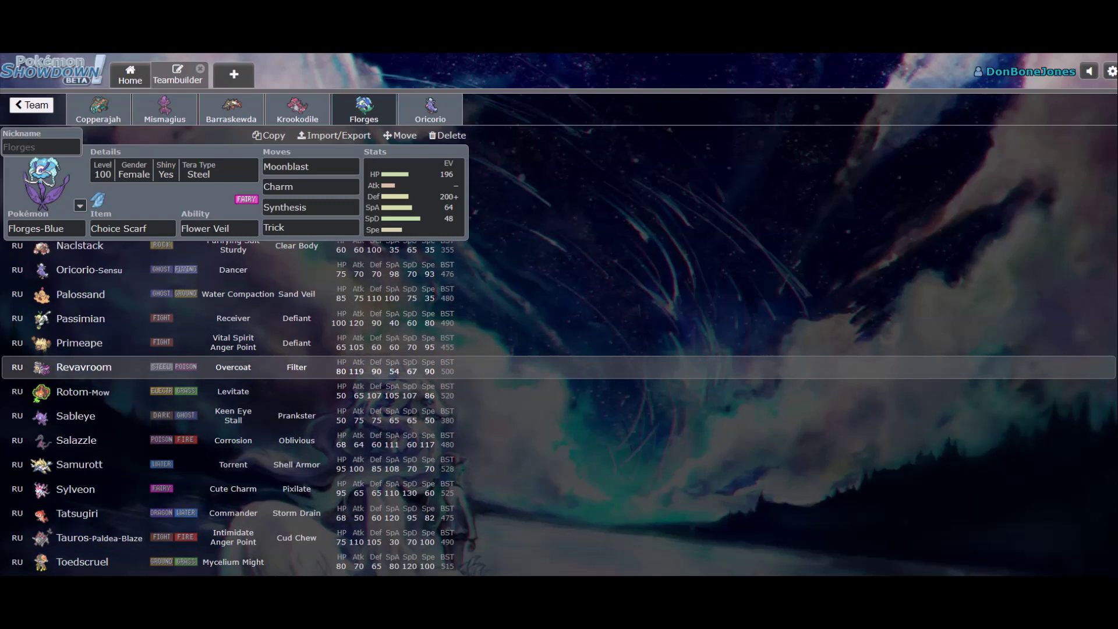
scroll(233, 378, "down", 6)
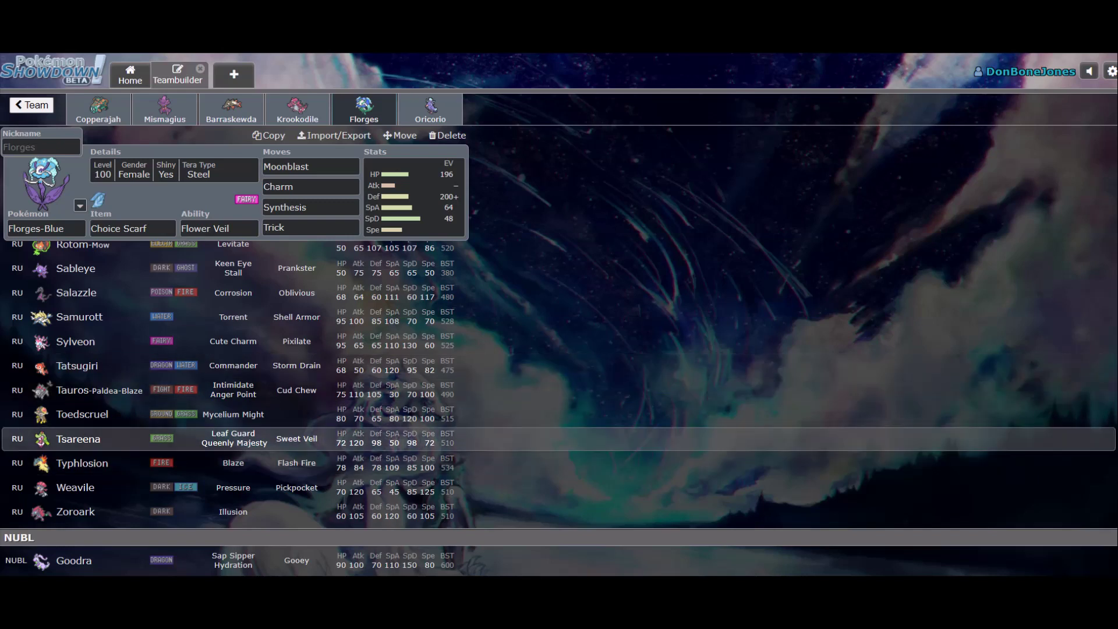
scroll(233, 407, "up", 4)
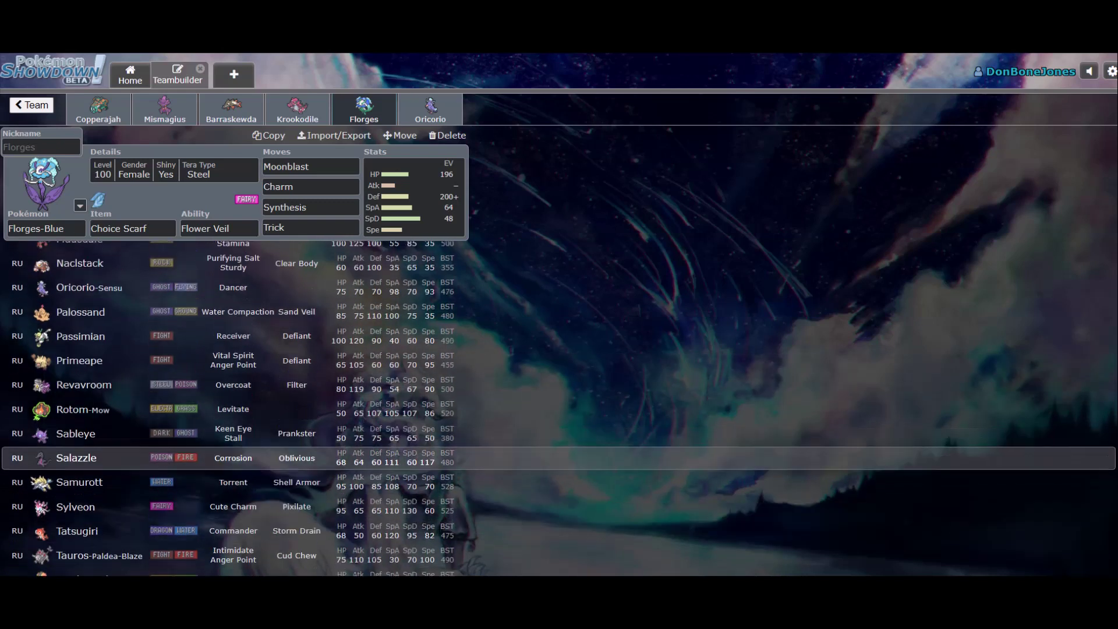
scroll(233, 443, "up", 4)
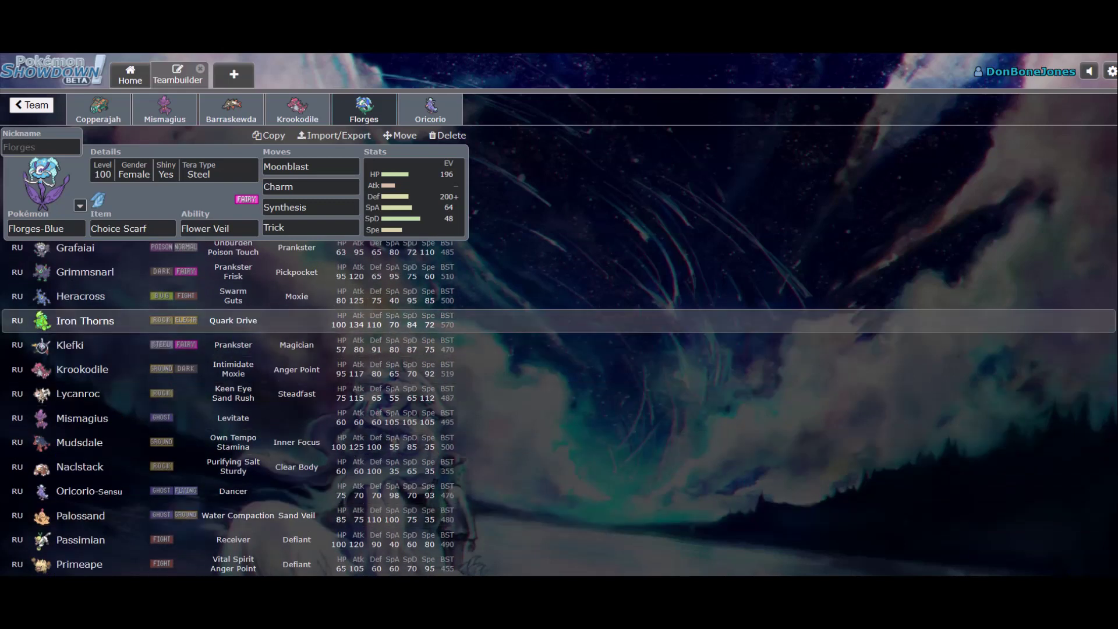
scroll(233, 335, "up", 1)
scroll(233, 344, "up", 1)
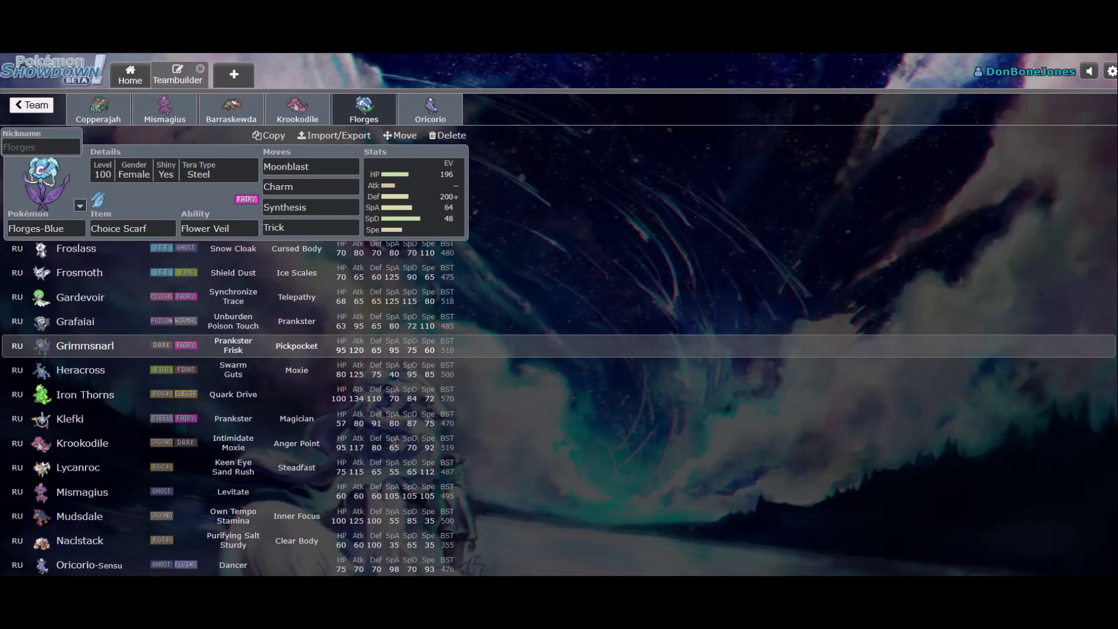
scroll(233, 347, "up", 3)
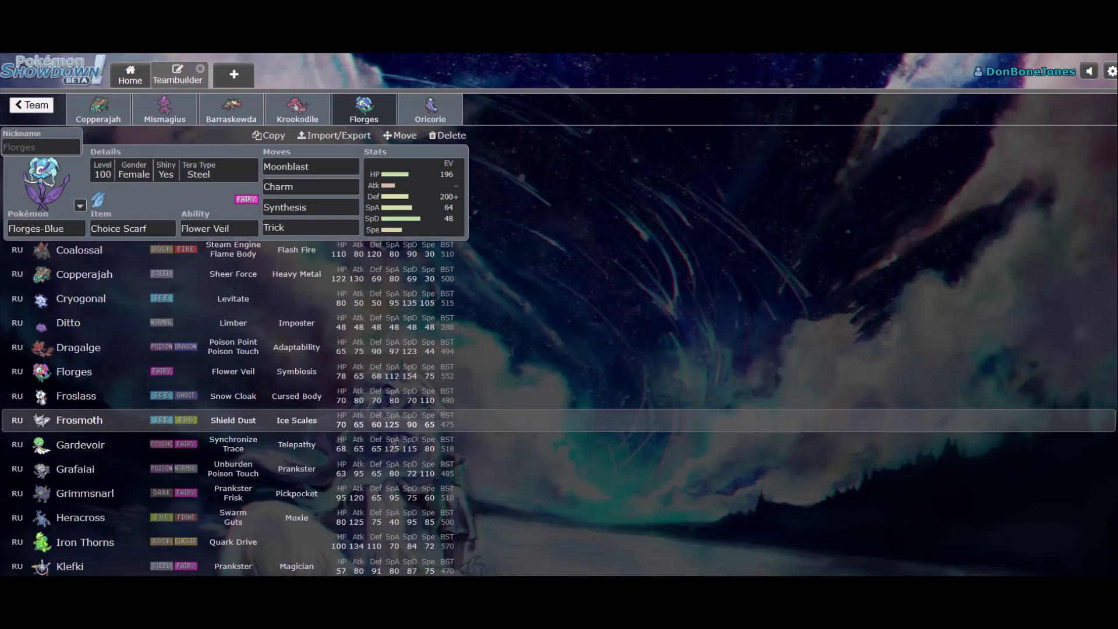
scroll(233, 348, "up", 3)
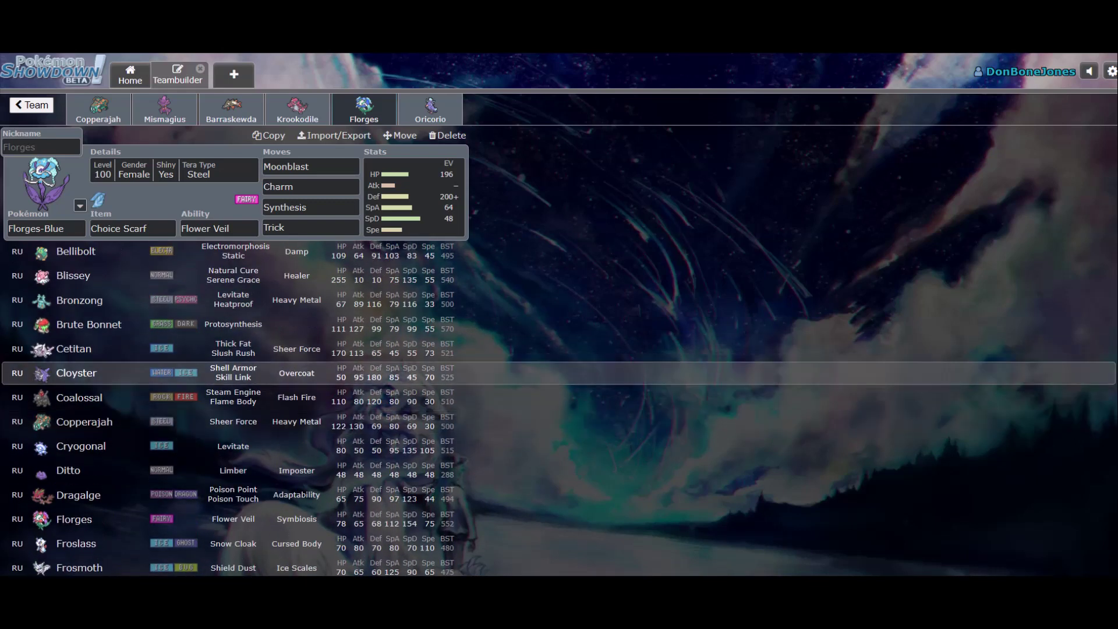
scroll(233, 384, "up", 5)
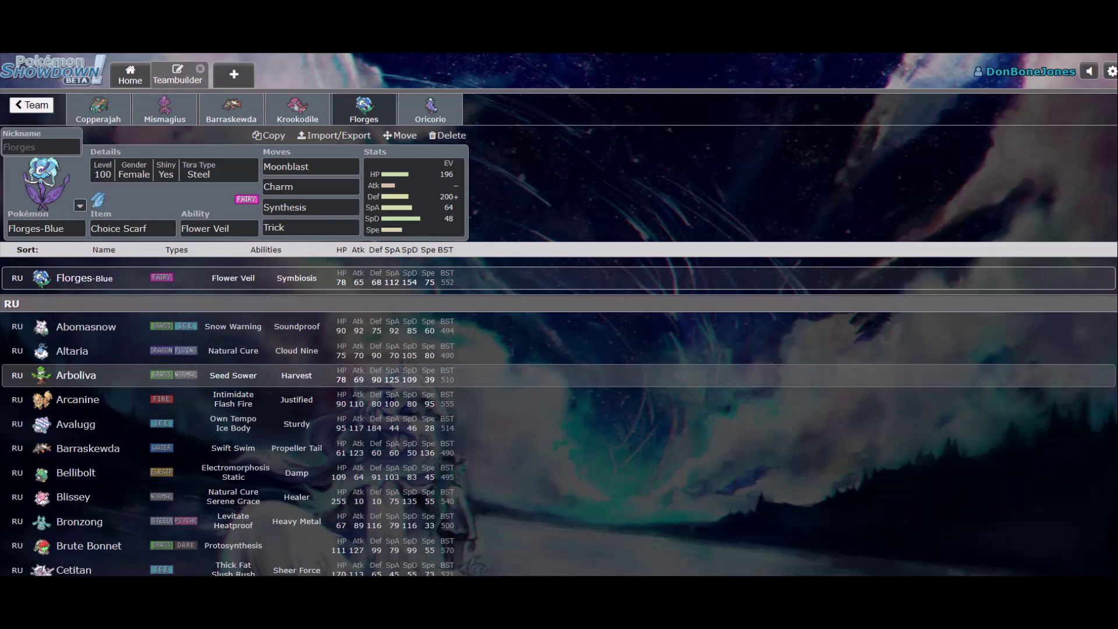
- Open Oricorio-Sensu's set, browse the RU species list, and view its EV spread
left_click(430, 109)
left_click(414, 198)
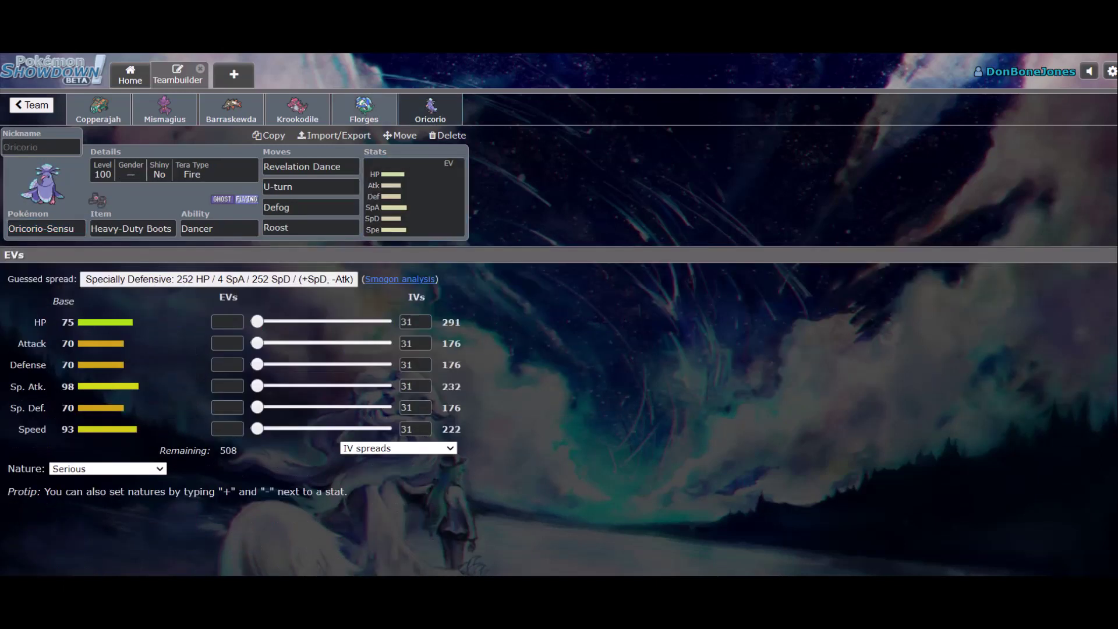
left_click(41, 228)
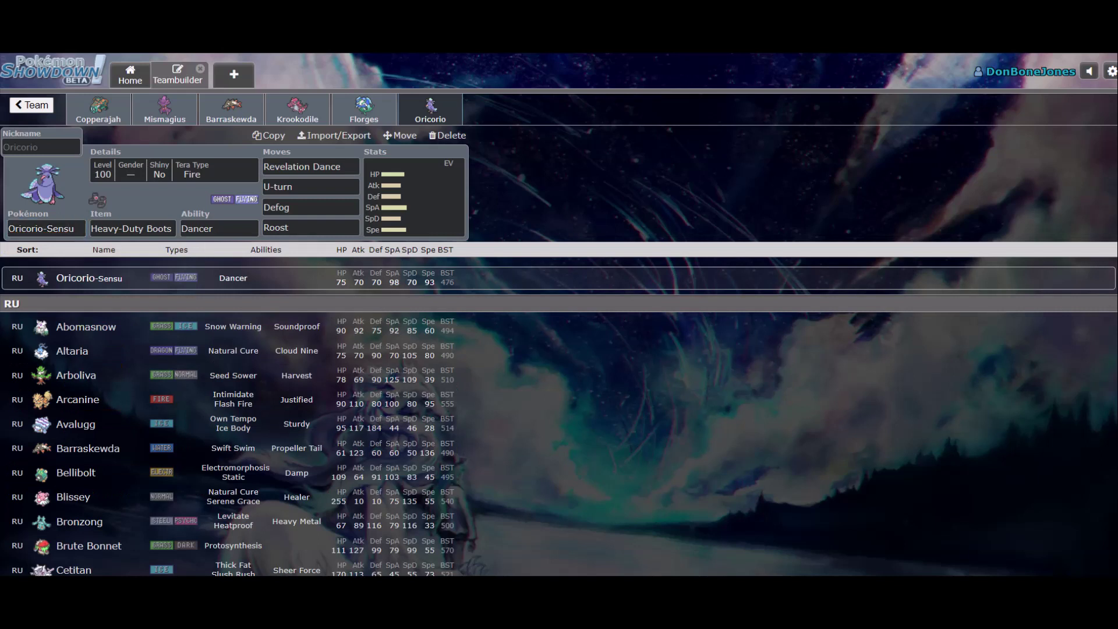
key("Down")
key("Down")
key("Down")
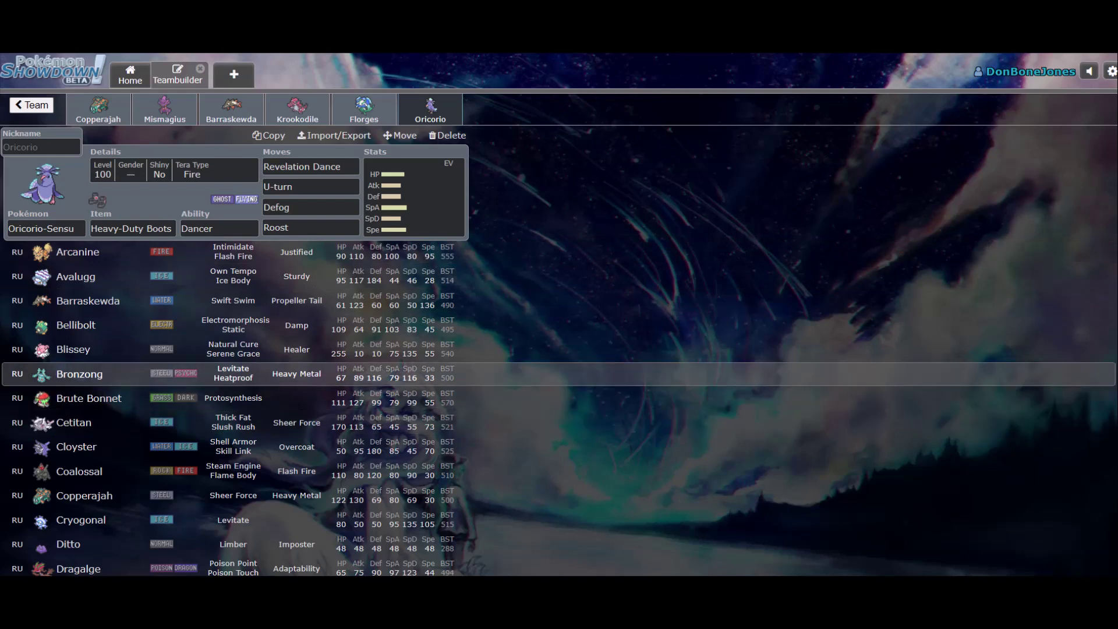
scroll(233, 374, "down", 4)
scroll(559, 369, "down", 6)
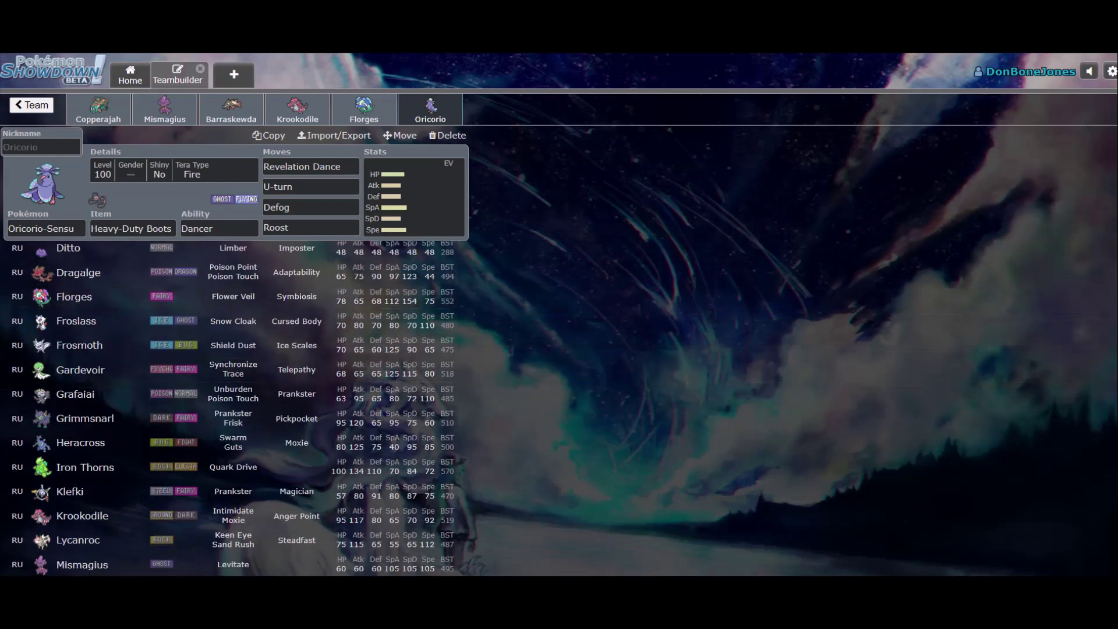
scroll(559, 369, "down", 2)
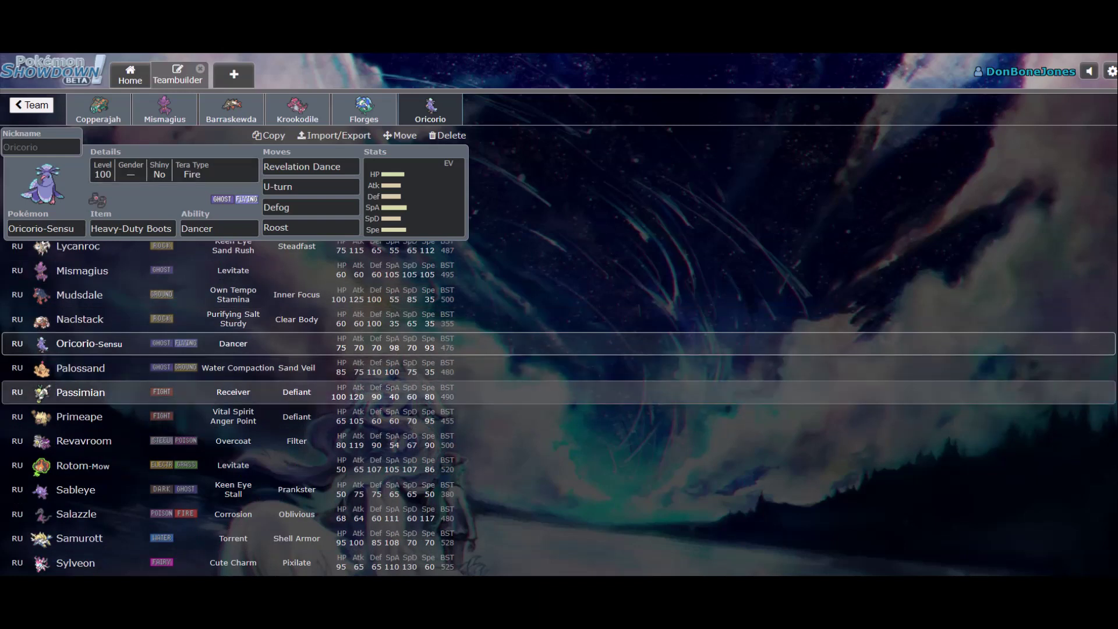
scroll(559, 369, "down", 2)
left_click(414, 197)
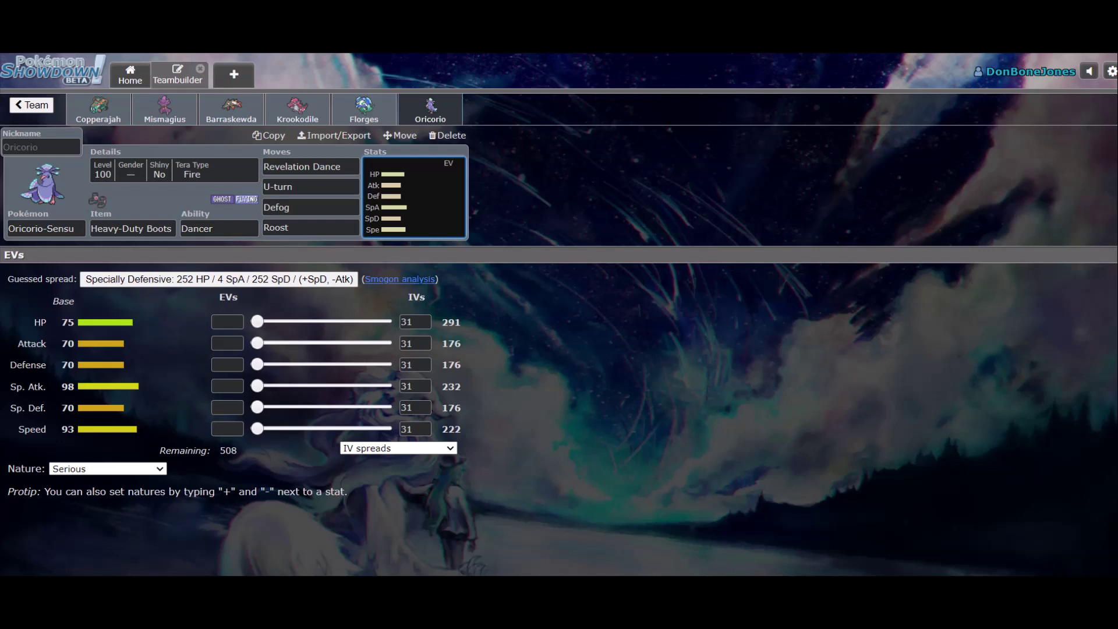
- Reopen the species list and scroll up and down through the RU Pokémon
left_click(47, 228)
scroll(559, 398, "down", 3)
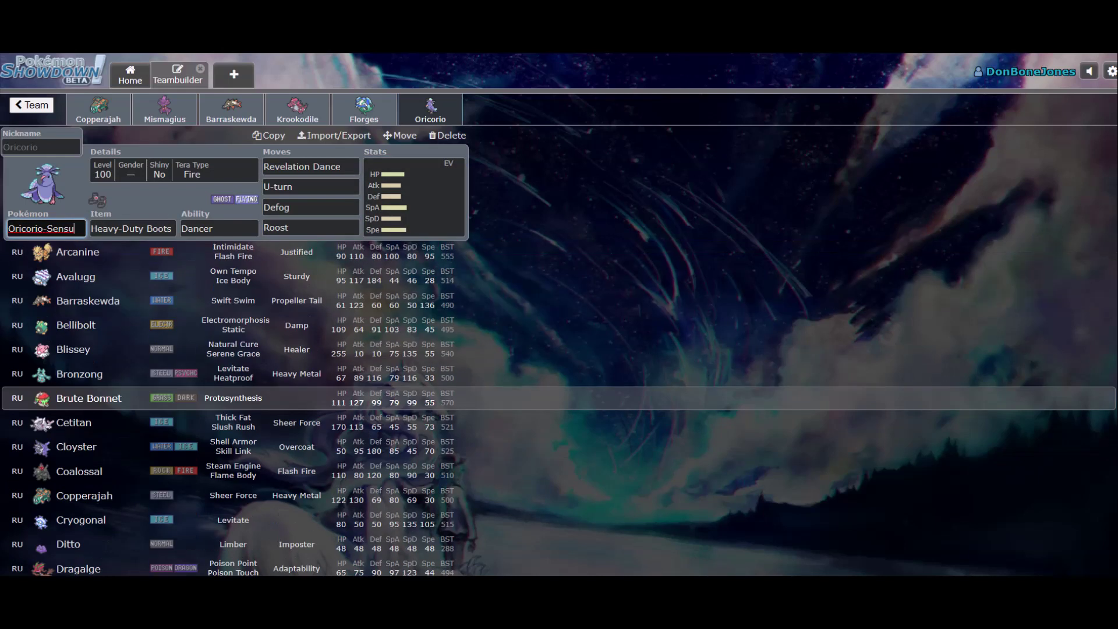
scroll(559, 398, "down", 10)
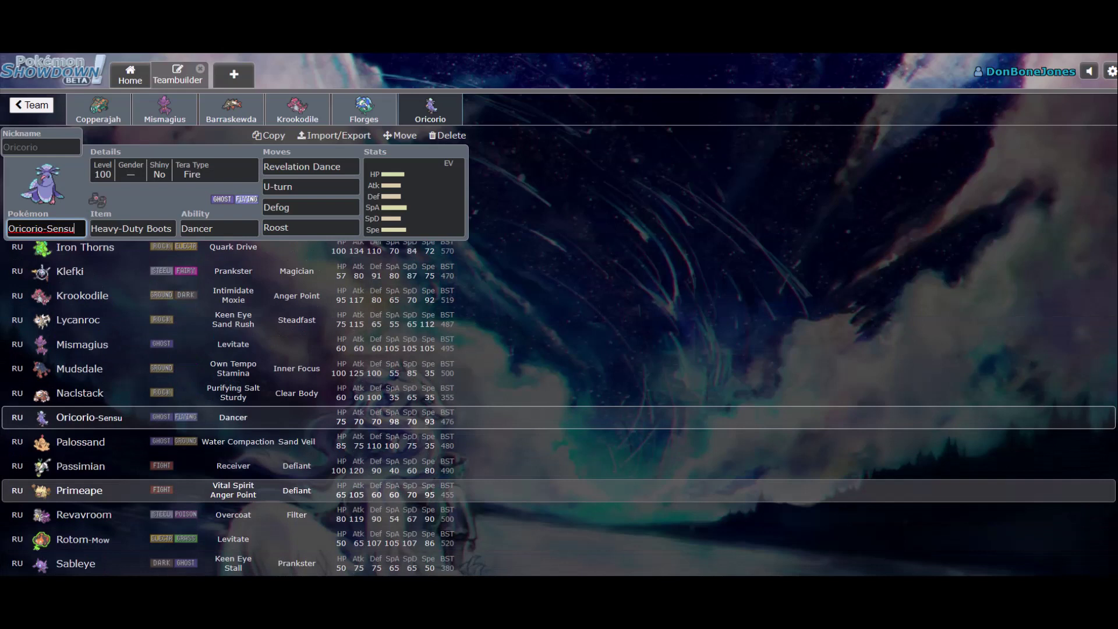
scroll(559, 515, "down", 4)
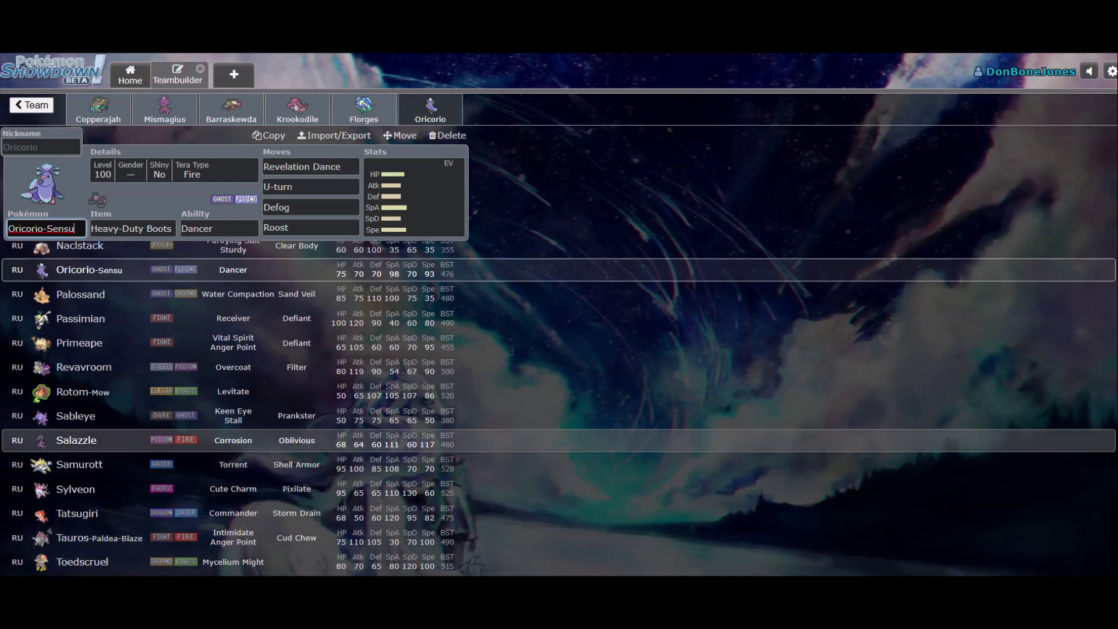
scroll(559, 463, "down", 3)
scroll(559, 464, "up", 3)
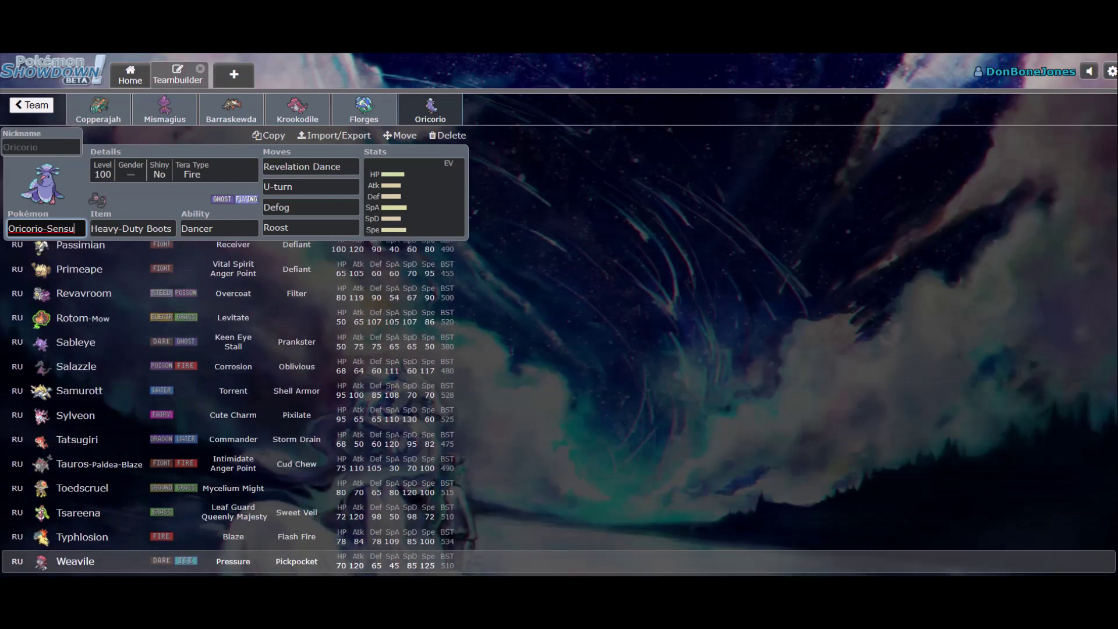
scroll(559, 408, "up", 20)
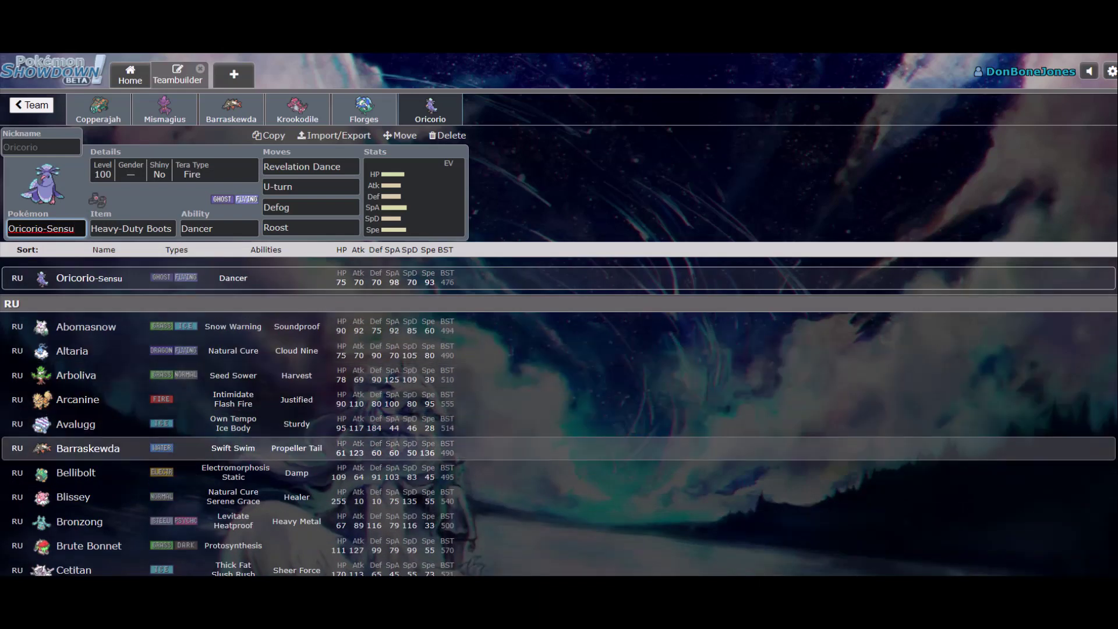
scroll(559, 347, "down", 2)
scroll(559, 347, "down", 4)
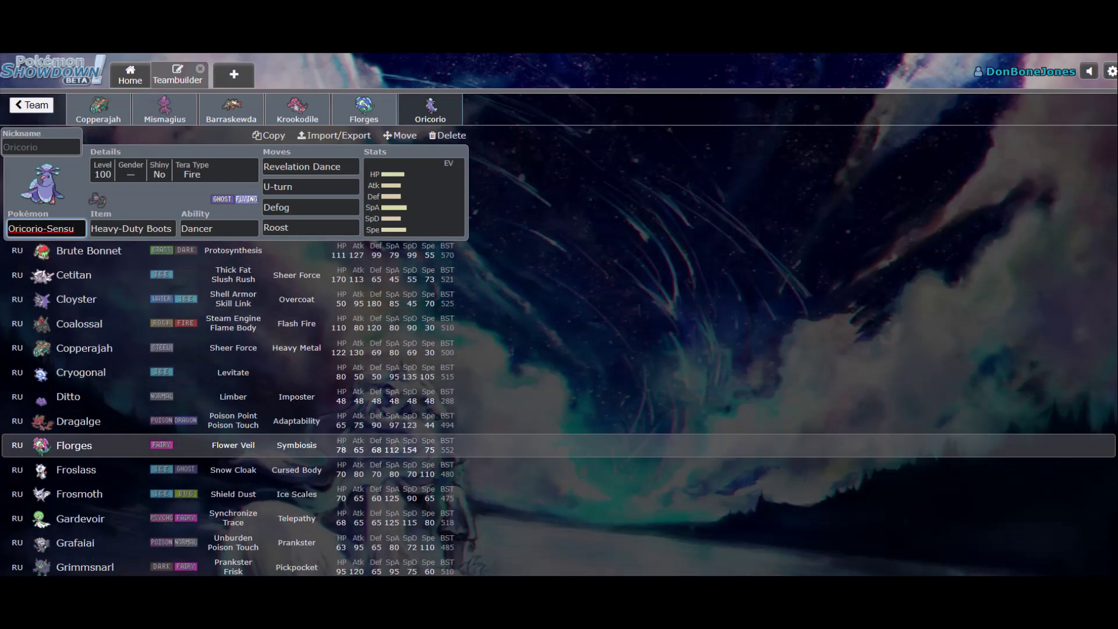
scroll(559, 408, "down", 8)
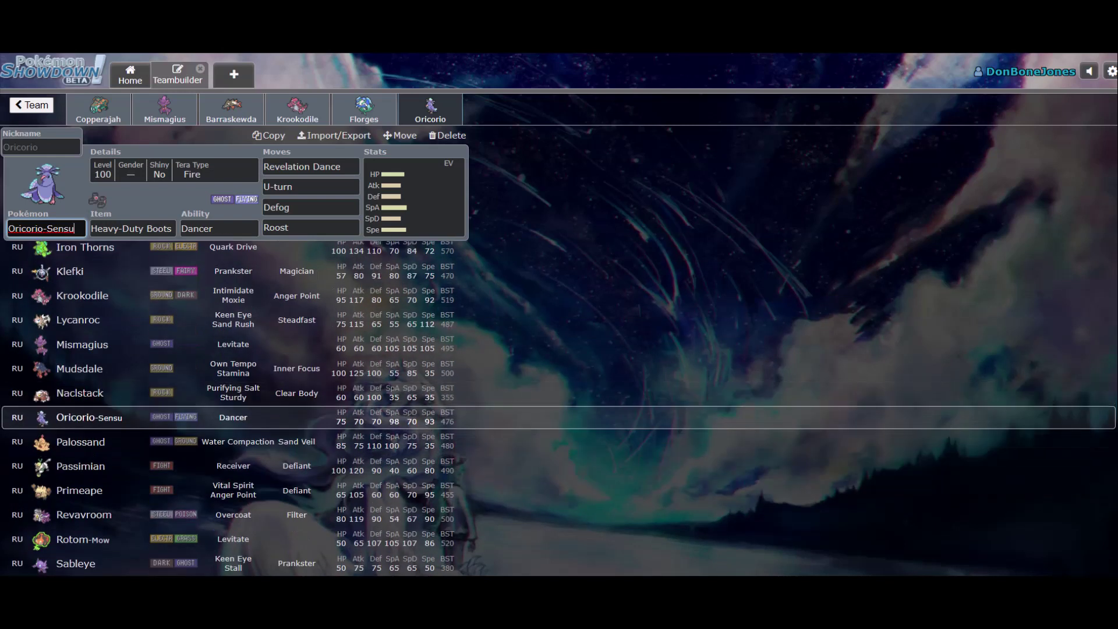
scroll(559, 390, "down", 1)
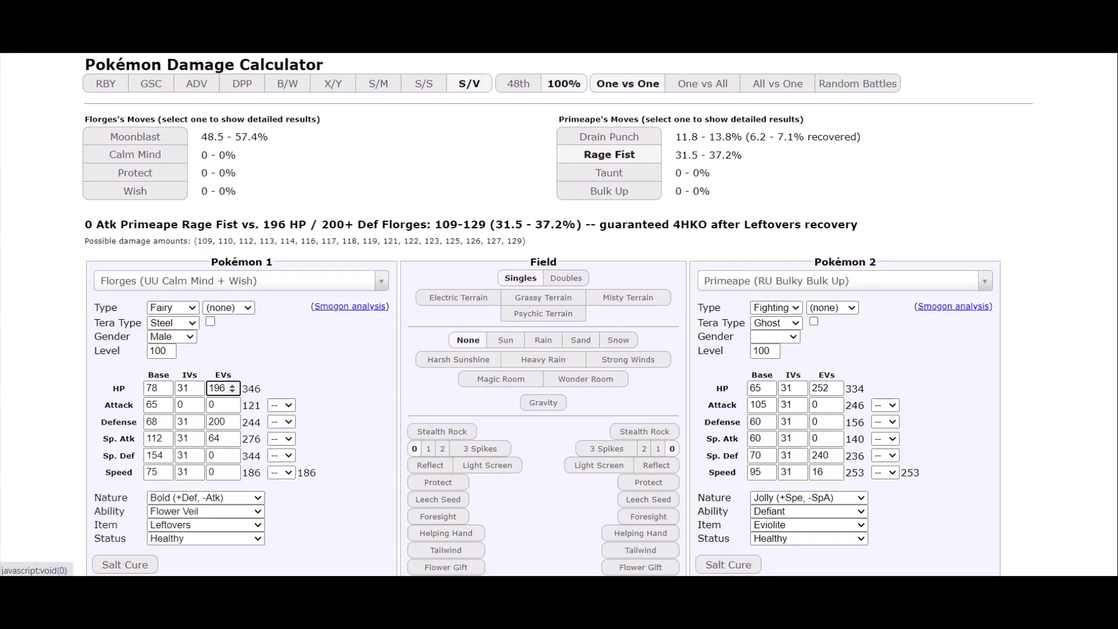
- Load Palossand RU Defensive as opponent and Oricorio-Sensu UU Quiver Dance as Pokémon 1
left_click(838, 281)
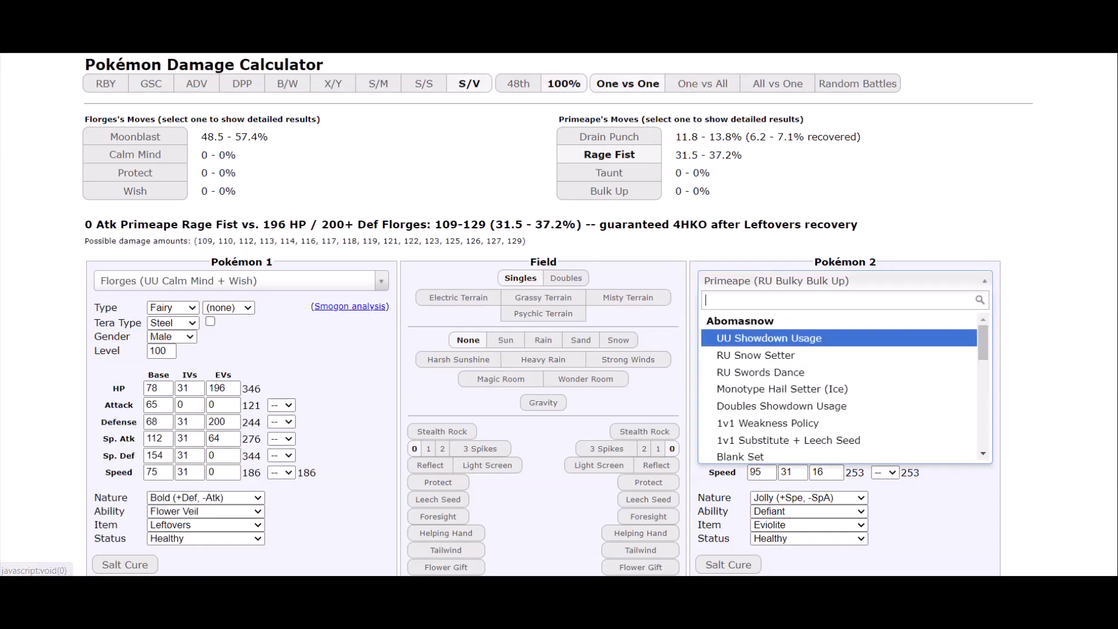
type("palossand")
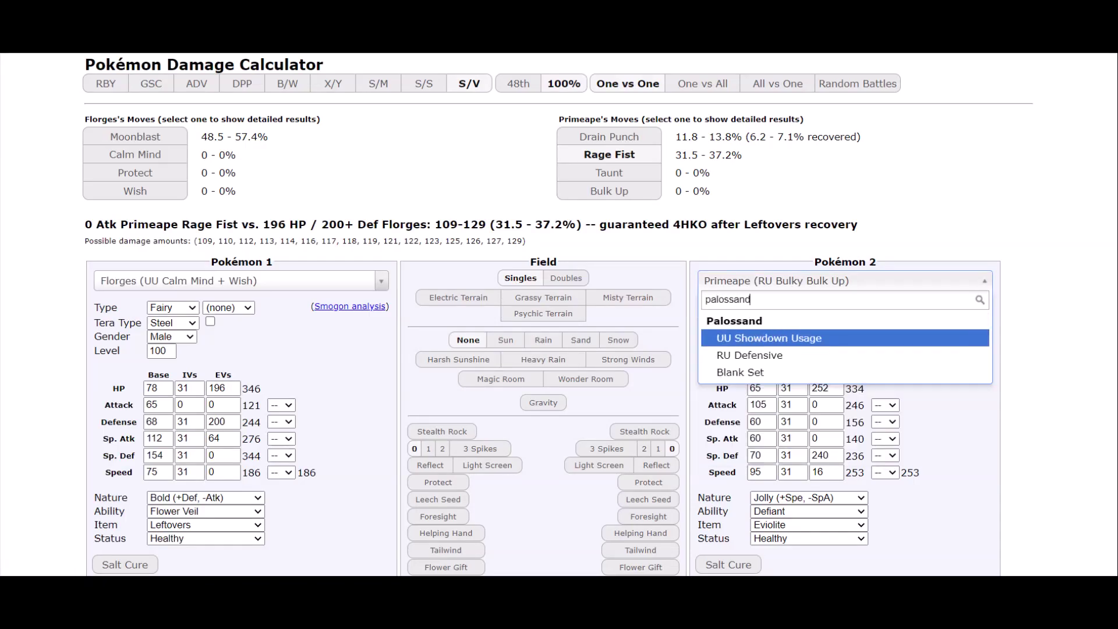
key("Down")
key("Return")
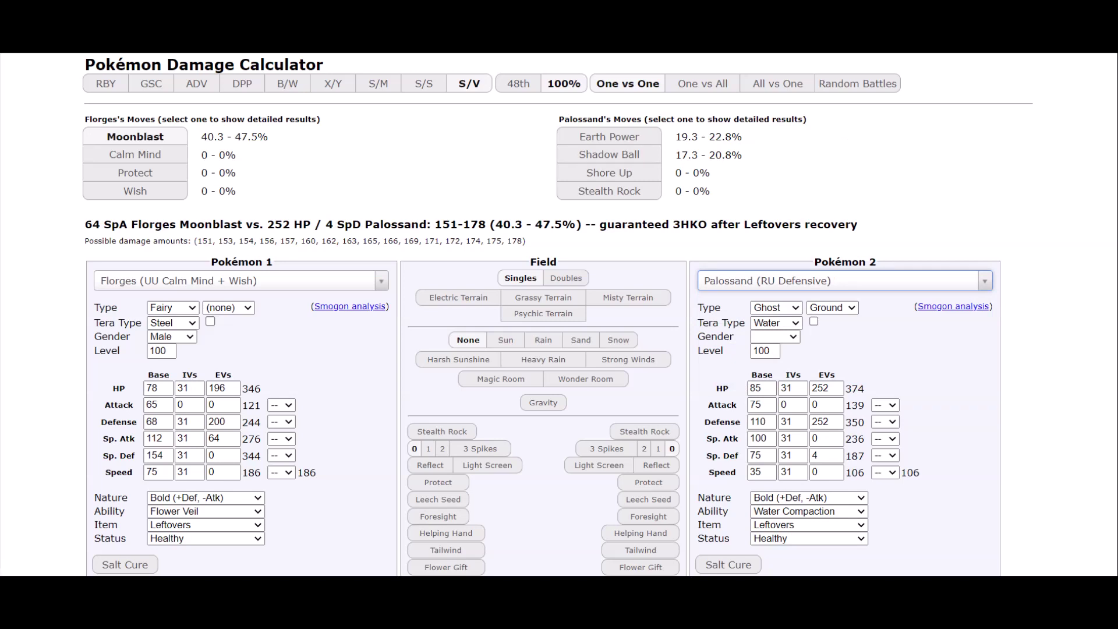
left_click(239, 281)
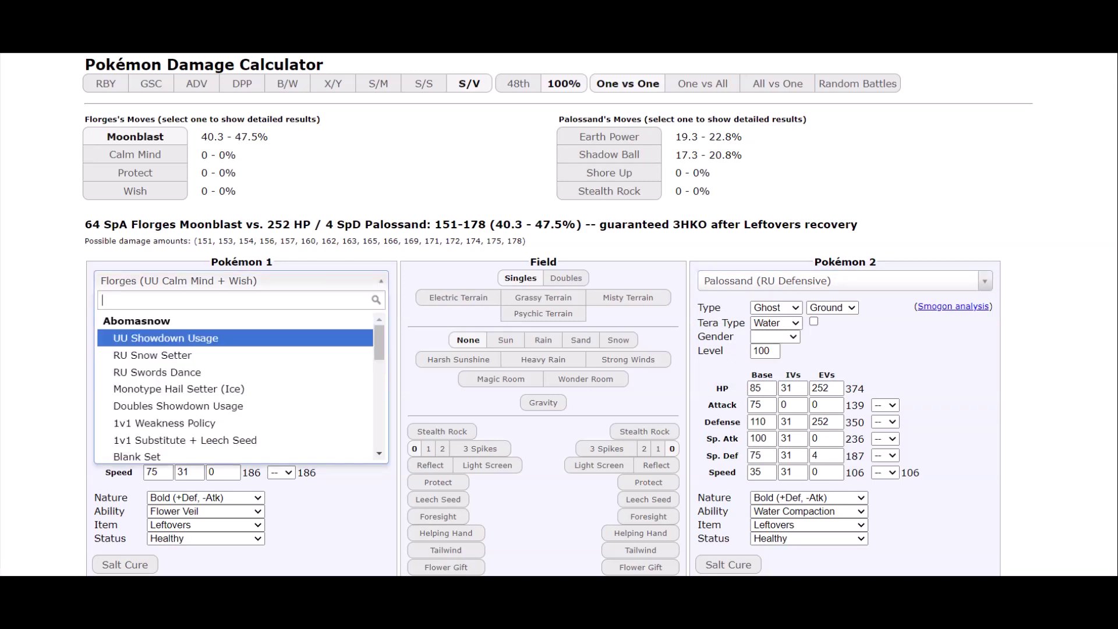
type("oricorio")
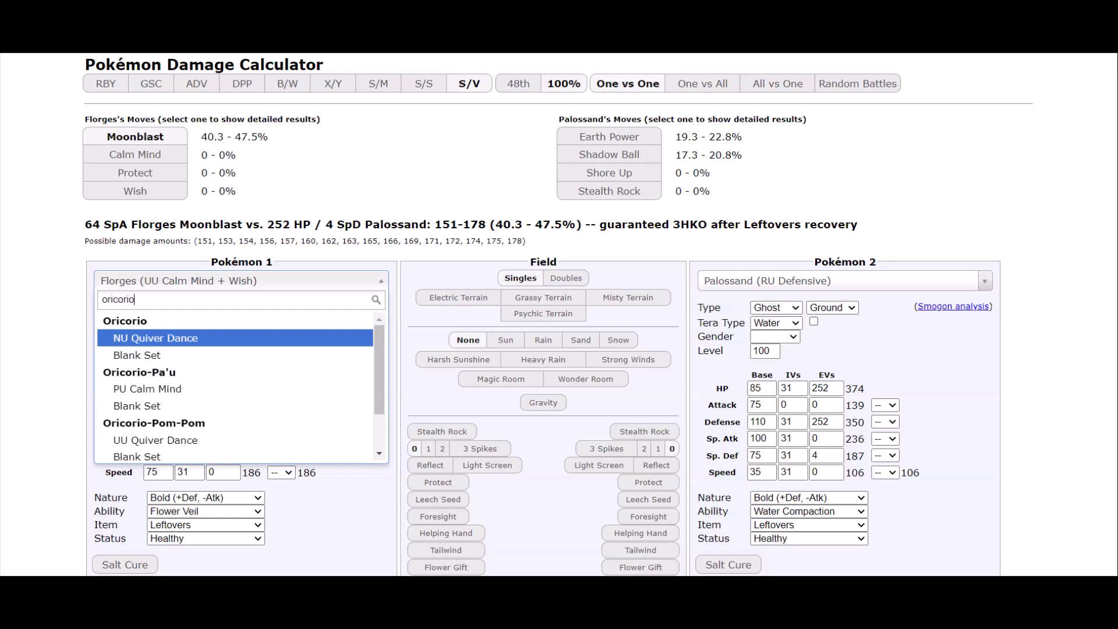
key("Down")
key("Down")
key("Down")
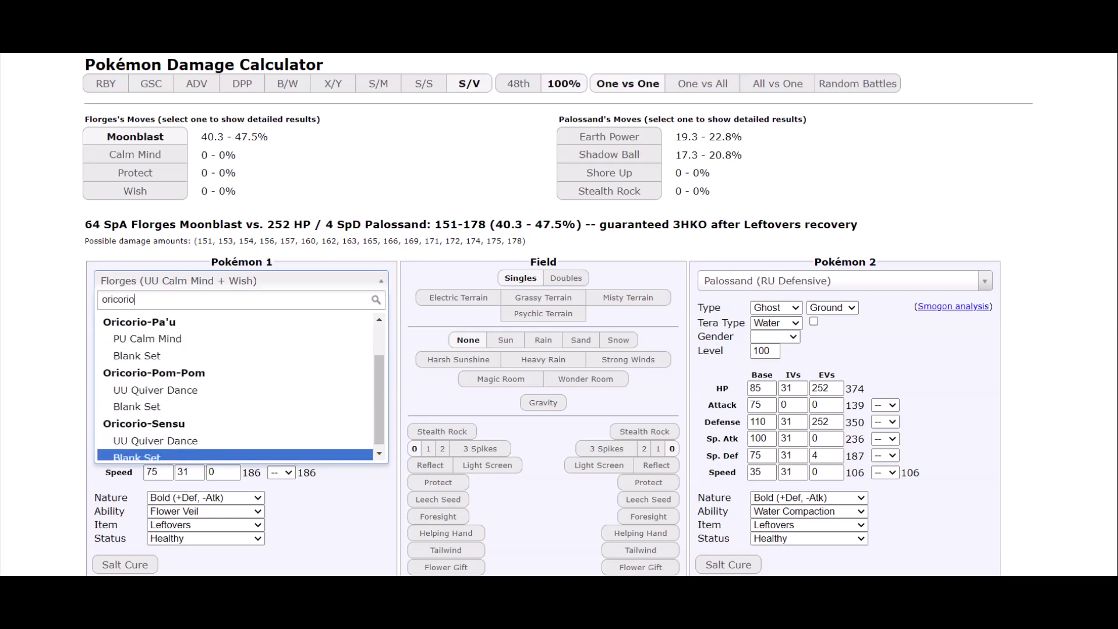
key("Up")
key("Return")
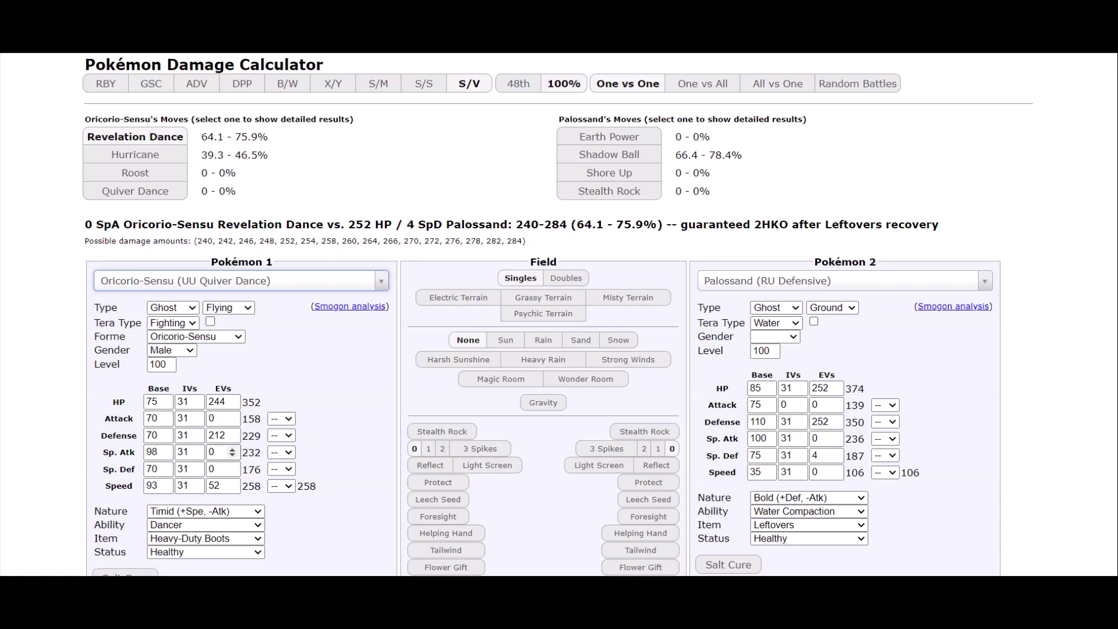
- Swap Hurricane for U-turn and Quiver Dance for Defog; Revelation Dance 2HKOs Palossand
double_click(218, 402)
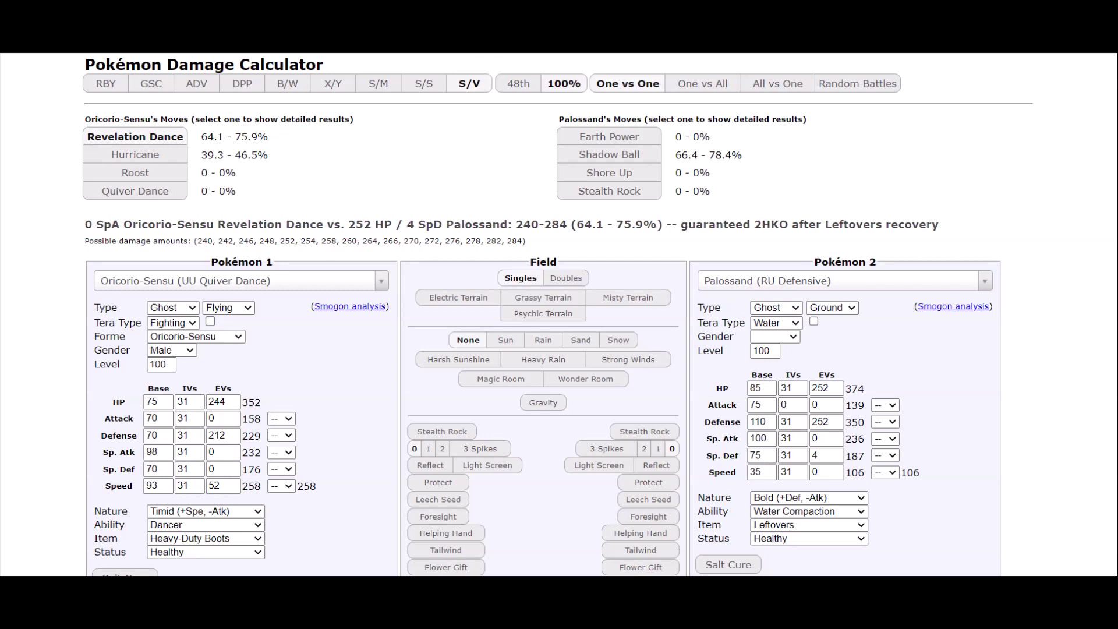
scroll(140, 177, "down", 4)
left_click(140, 446)
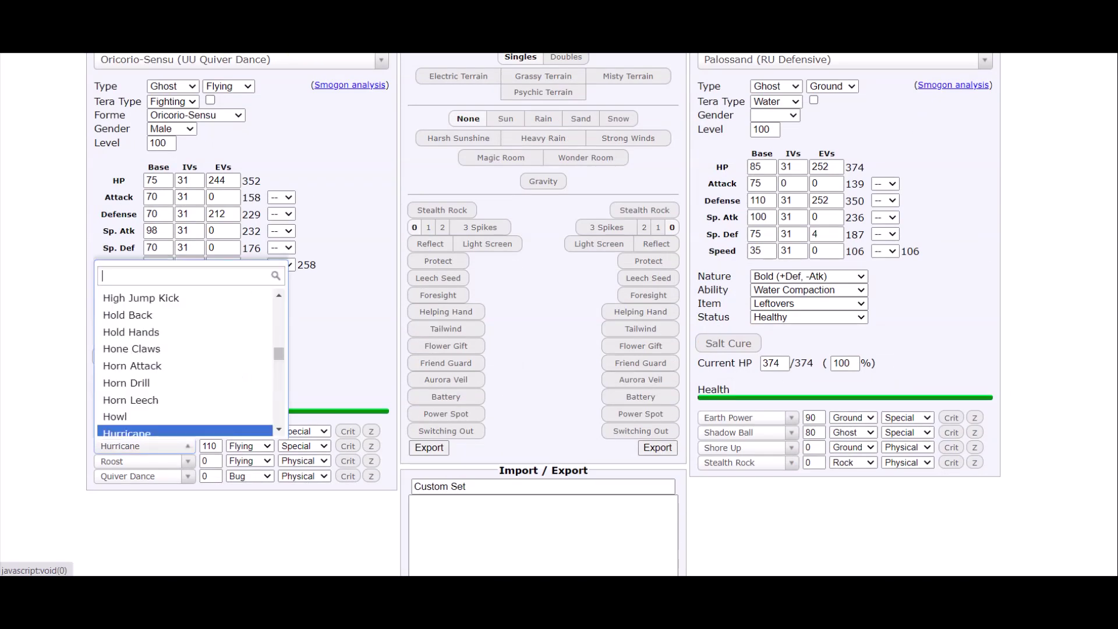
type("u")
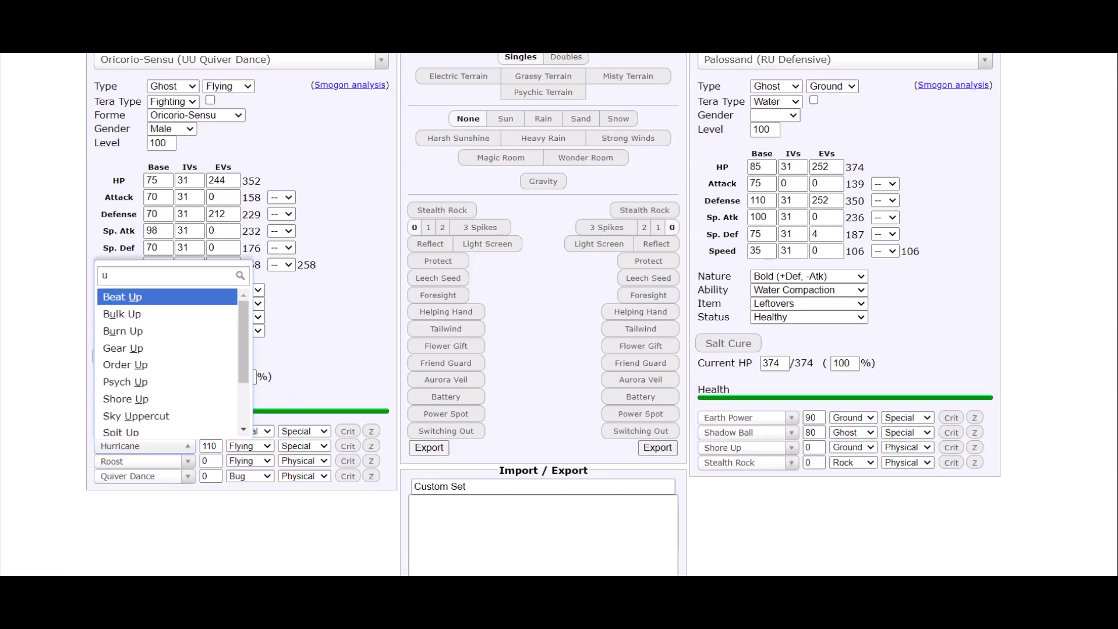
type("-t")
key("Return")
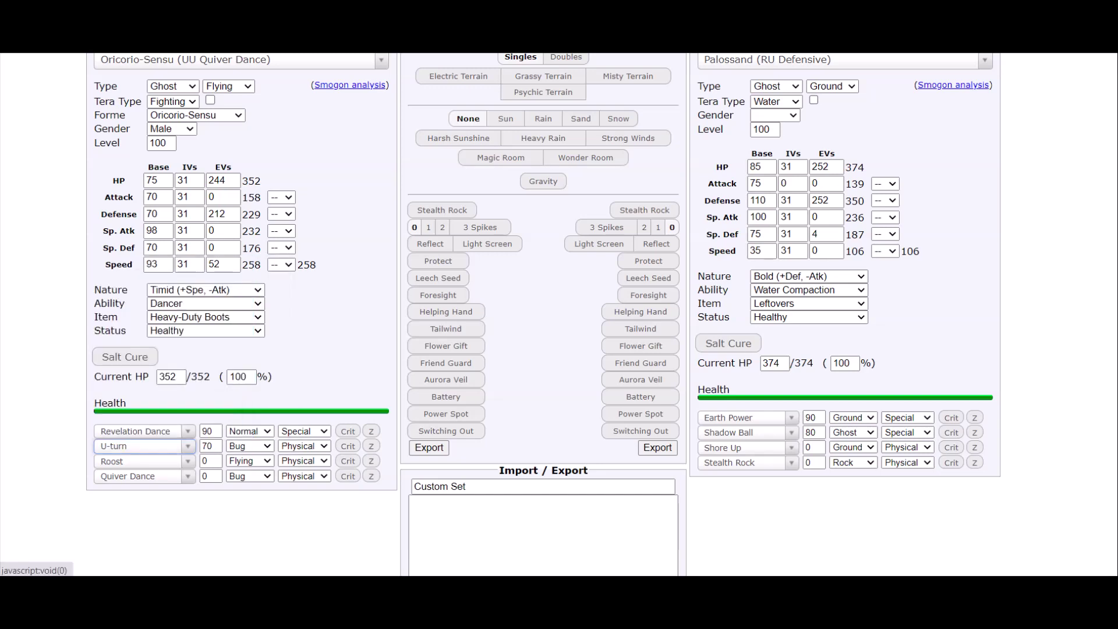
left_click(139, 476)
type("defo")
key("Return")
scroll(559, 315, "up", 5)
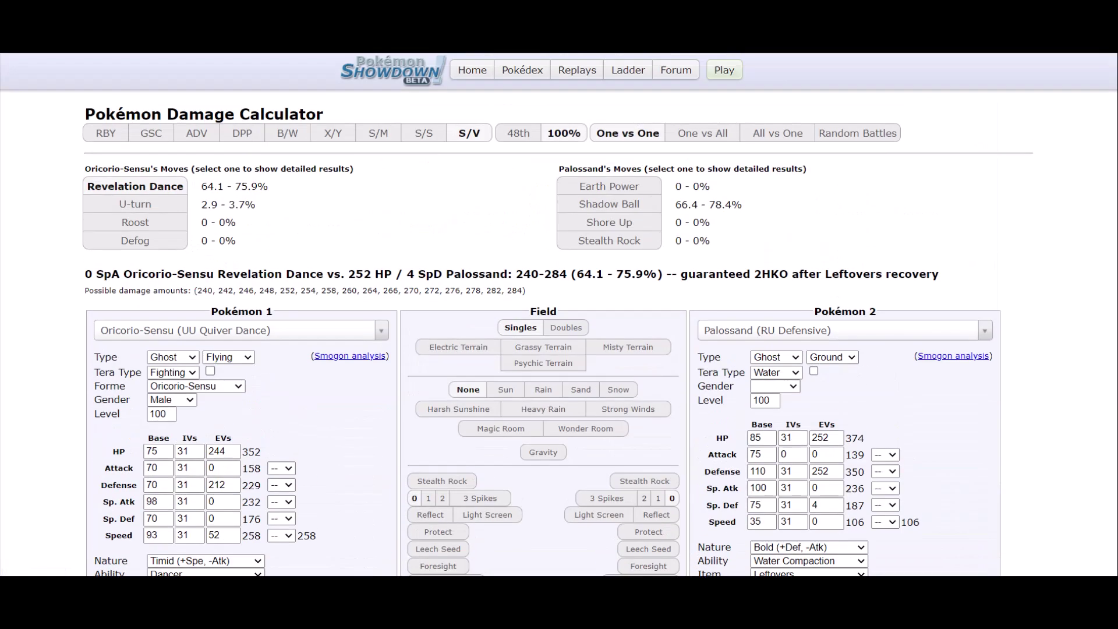
- Open Oricorio-Sensu's Pokémon field and browse up and down the RU species list
left_click(45, 228)
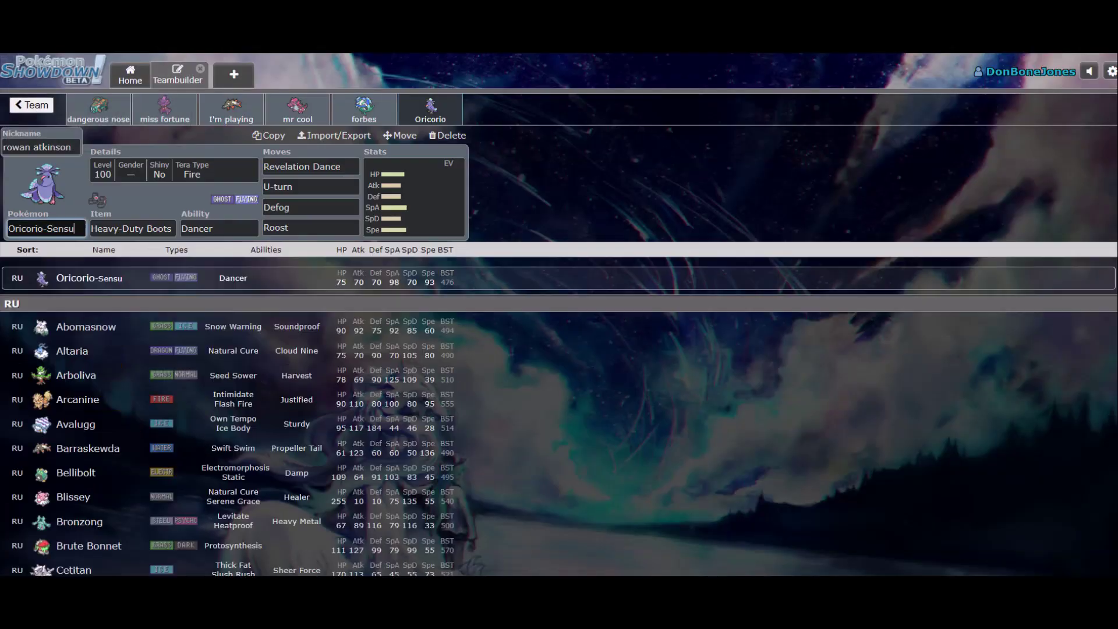
scroll(559, 373, "down", 6)
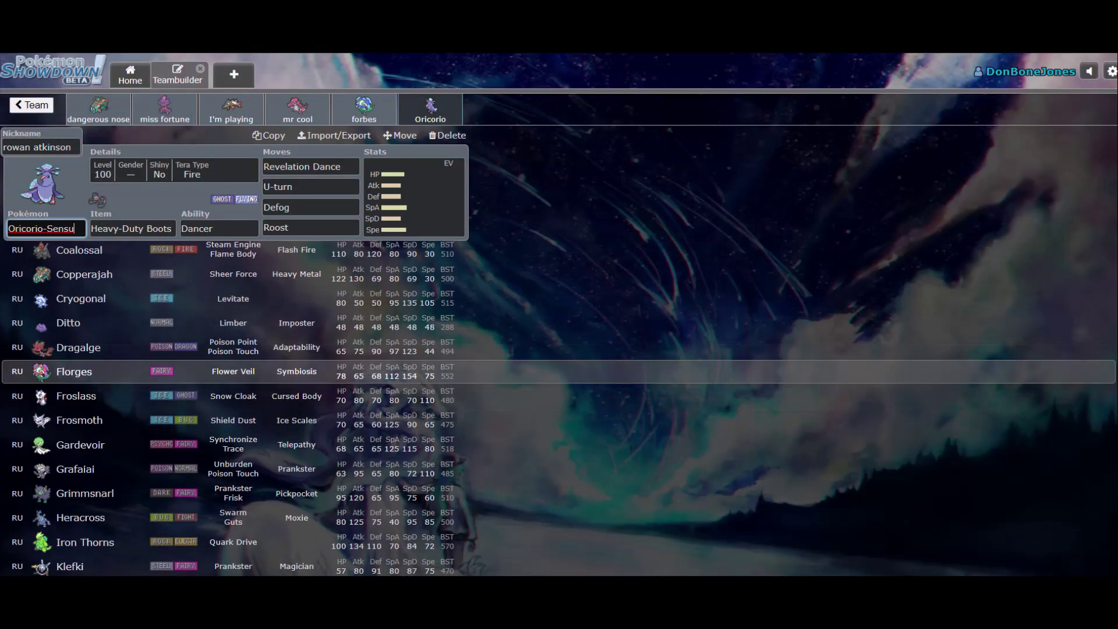
scroll(559, 408, "down", 3)
scroll(559, 407, "down", 1)
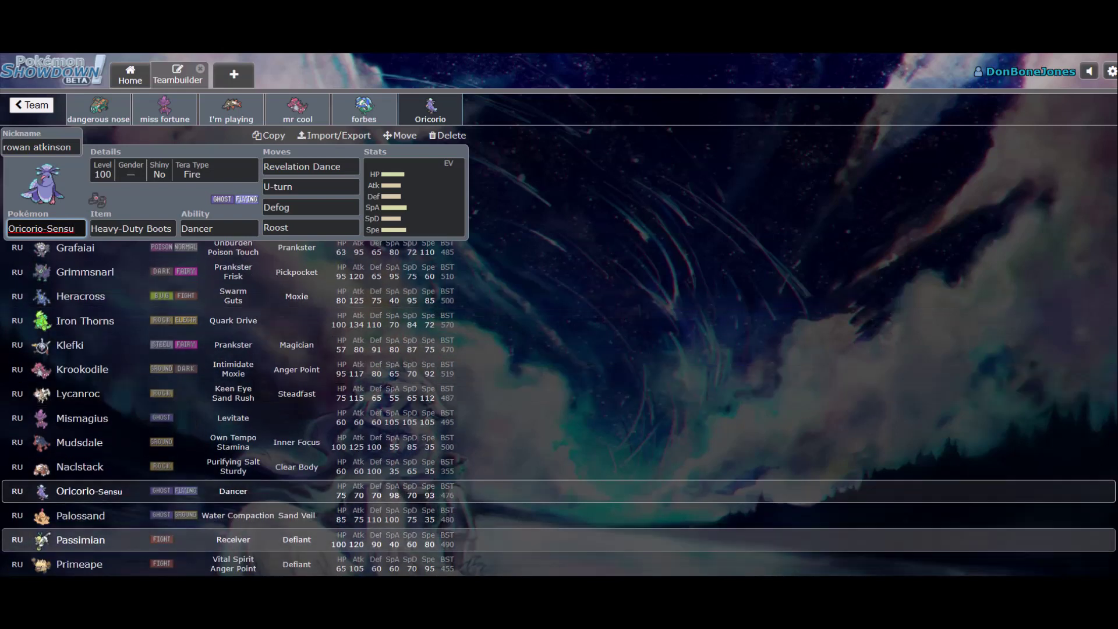
scroll(559, 466, "down", 3)
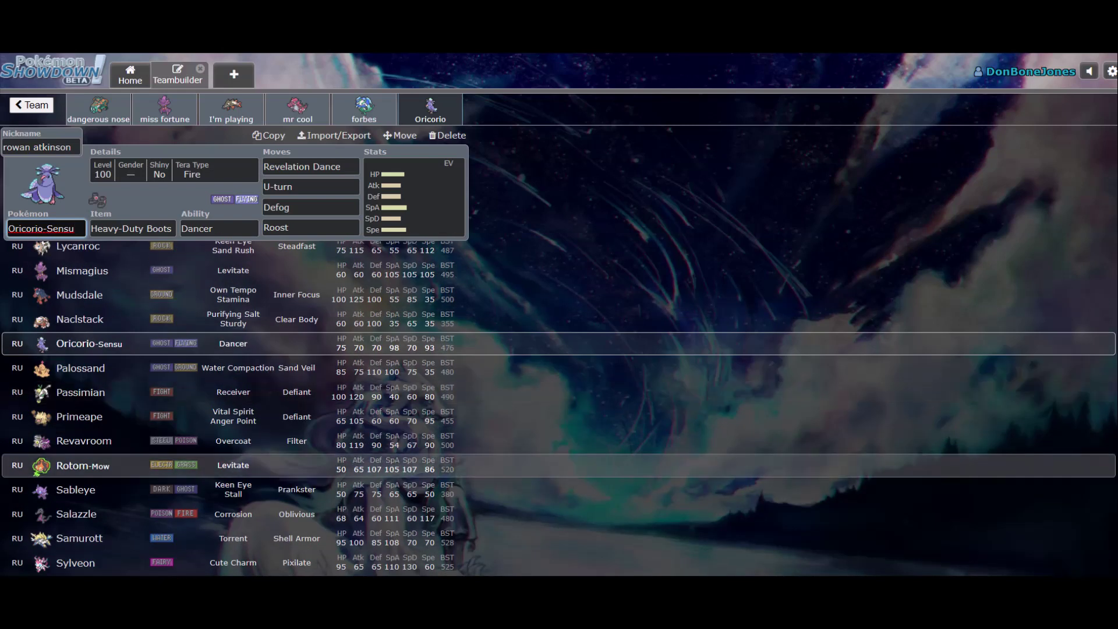
scroll(559, 466, "up", 3)
scroll(559, 343, "down", 2)
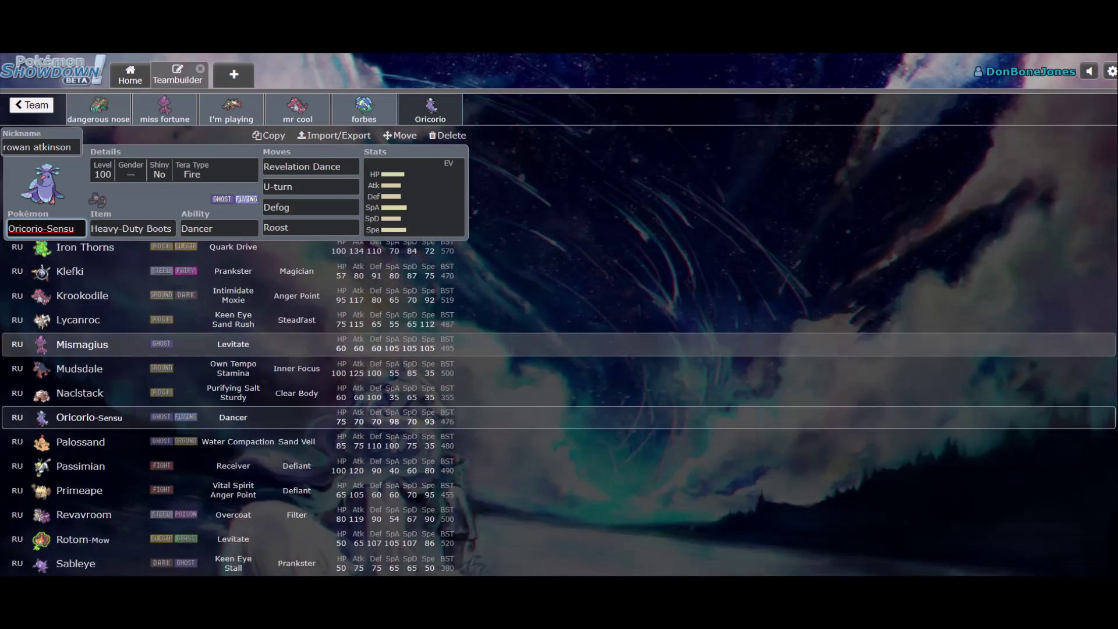
scroll(559, 326, "down", 4)
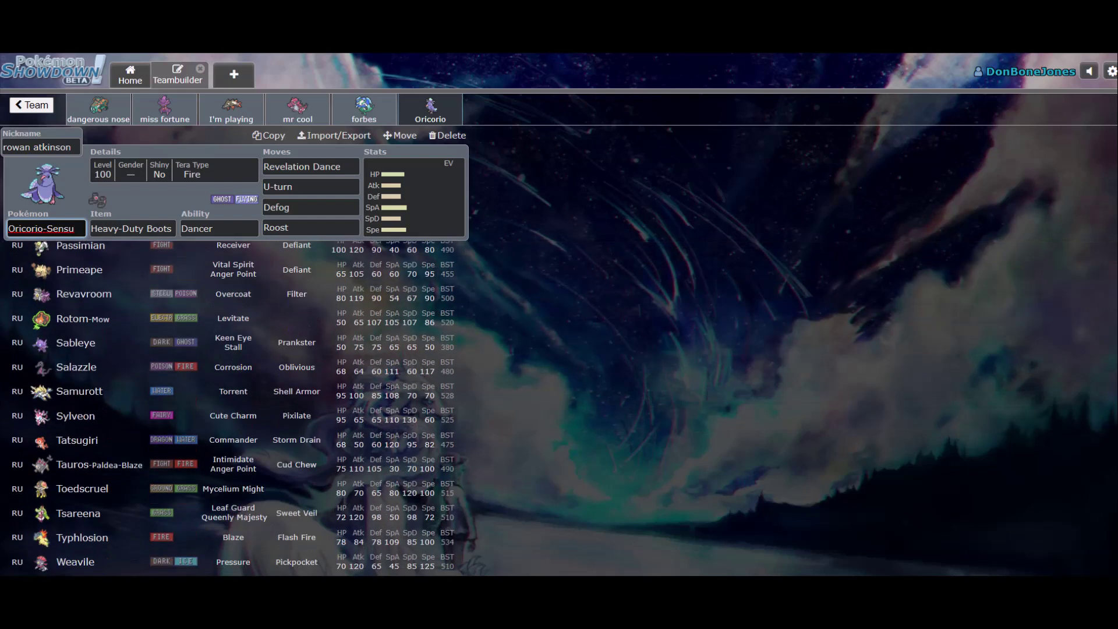
scroll(559, 317, "down", 1)
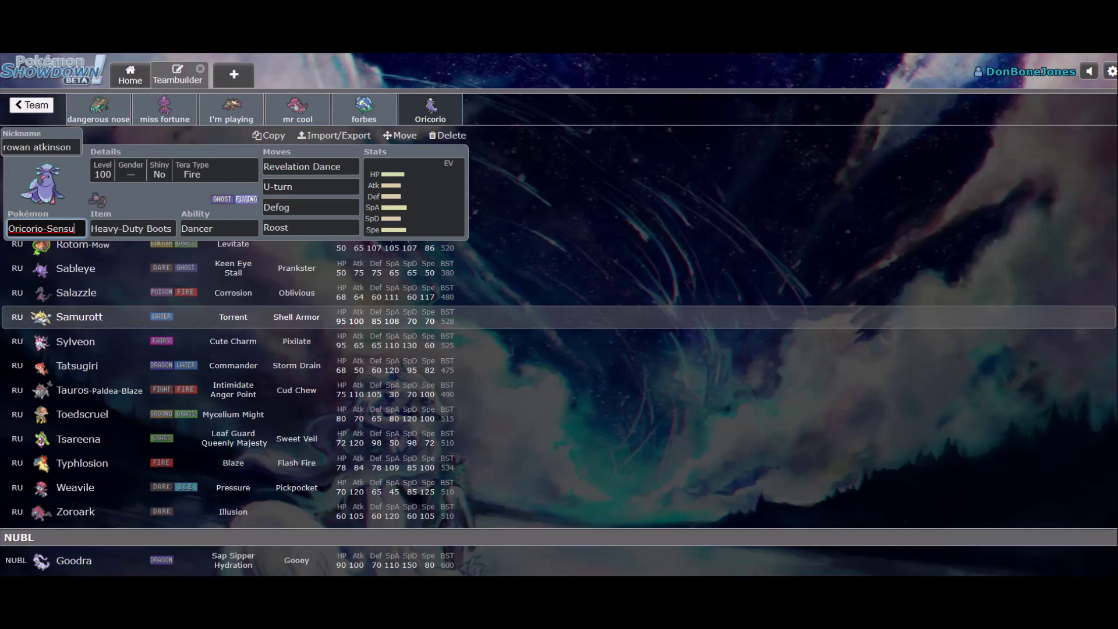
scroll(559, 317, "up", 1)
scroll(559, 317, "up", 2)
scroll(559, 317, "down", 2)
scroll(559, 341, "down", 2)
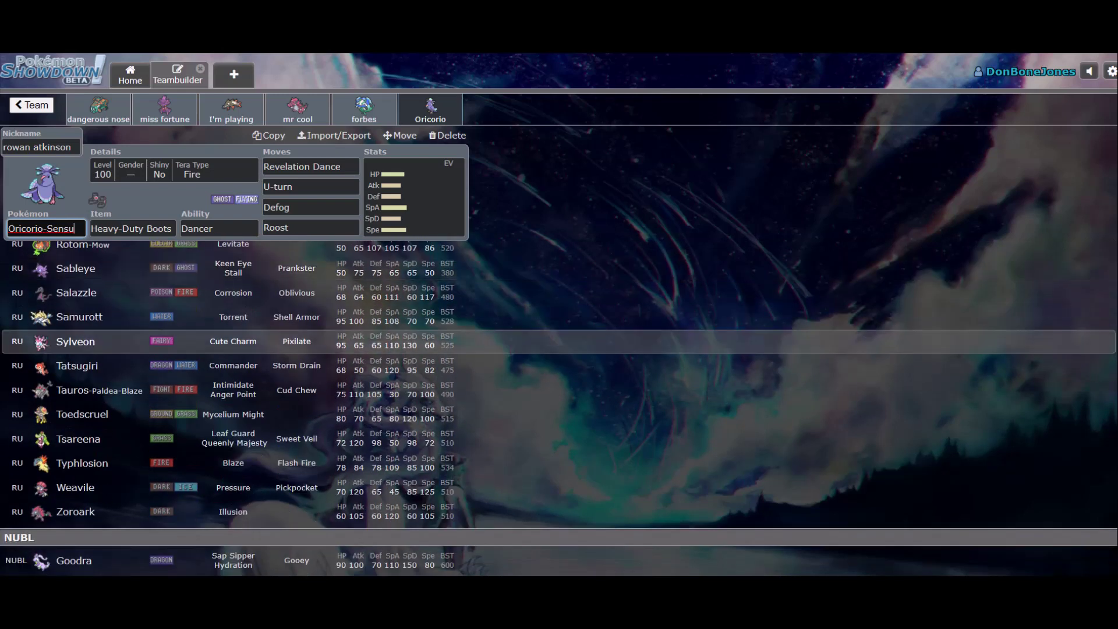
scroll(559, 341, "down", 1)
scroll(559, 390, "up", 1)
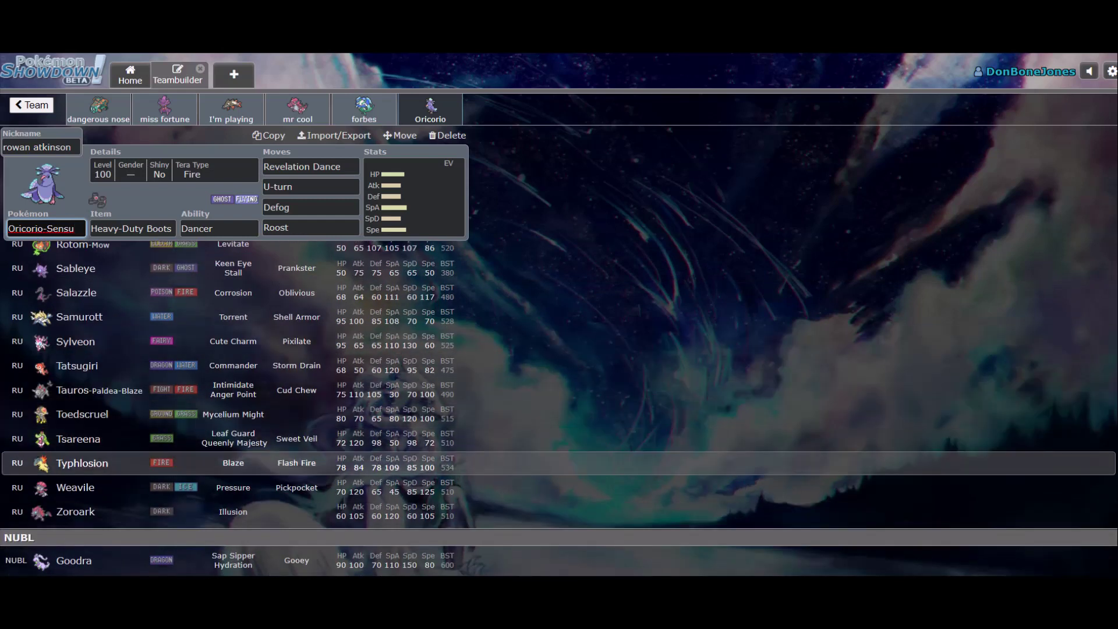
scroll(559, 463, "up", 1)
scroll(559, 464, "up", 1)
scroll(559, 464, "up", 1)
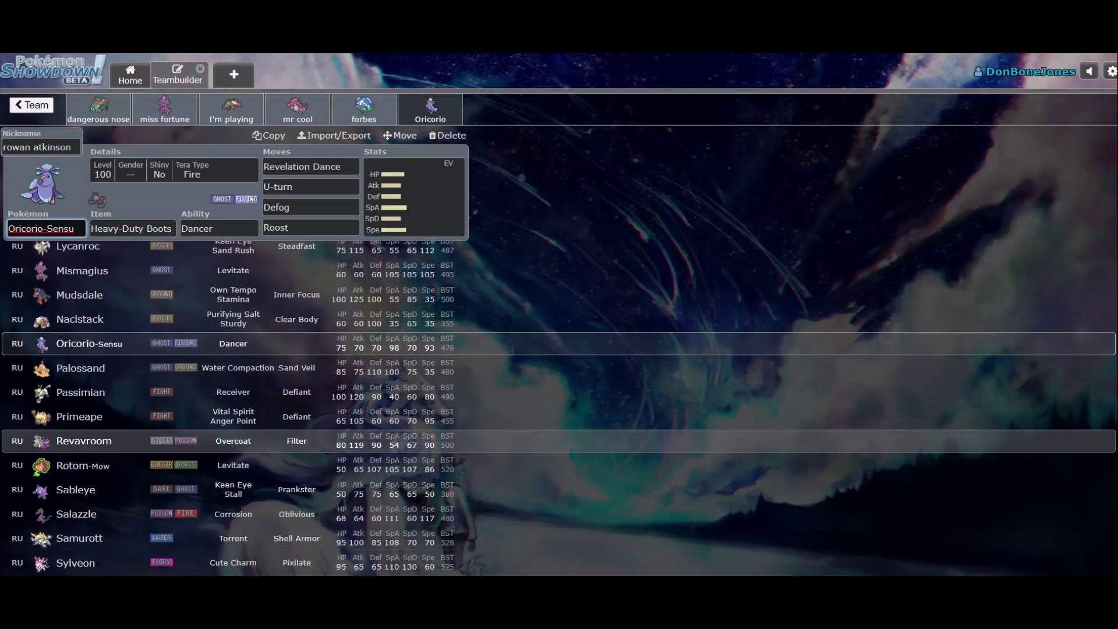
scroll(559, 443, "up", 2)
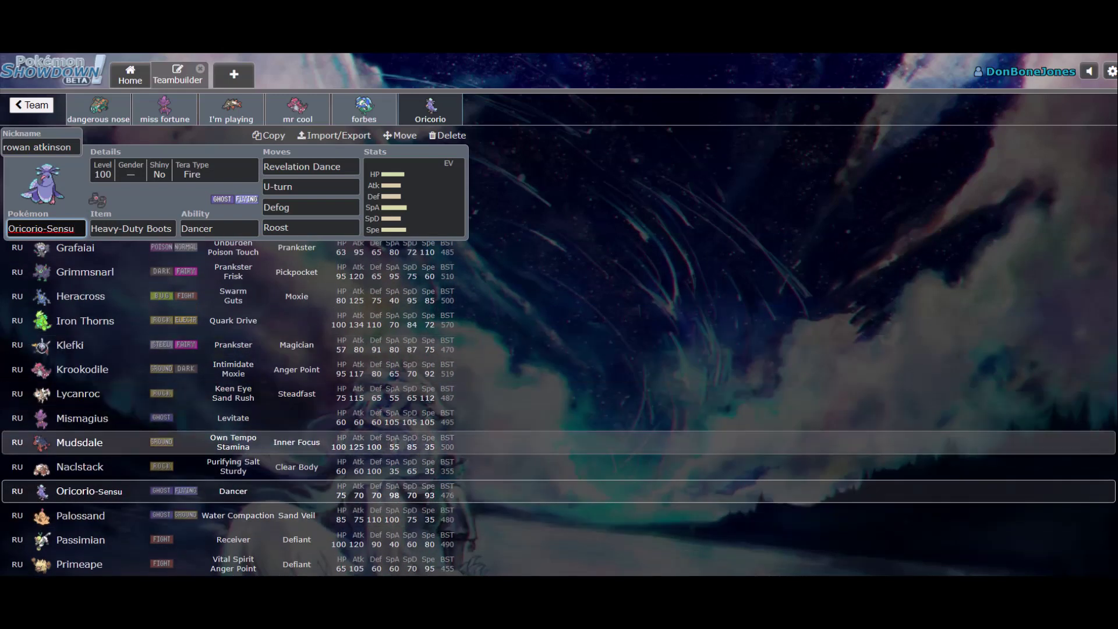
- Set Oricorio-Sensu's EVs to 252 HP / 120 Def / 136 SpD with Attack lowered for Calm
left_click(415, 198)
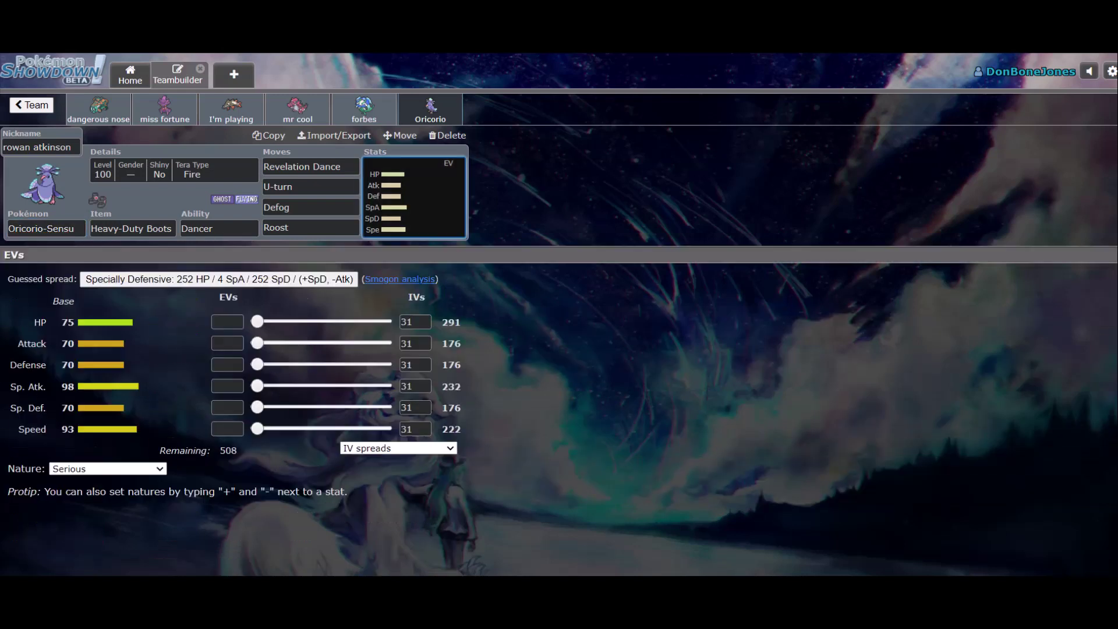
left_click_drag(257, 321, 385, 321)
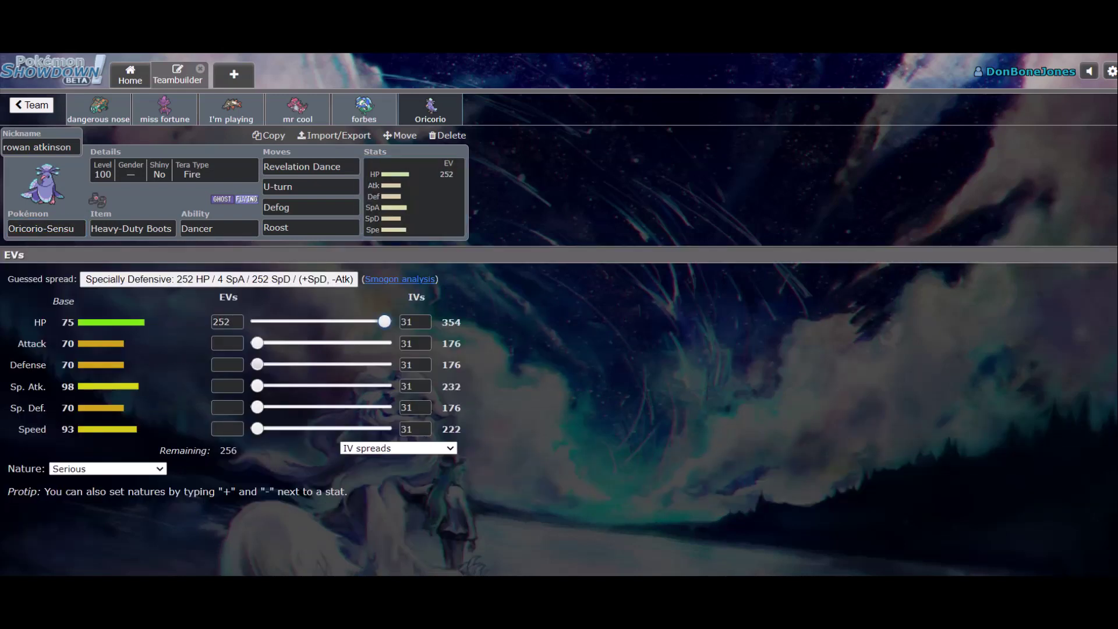
left_click_drag(256, 364, 303, 364)
left_click(227, 407)
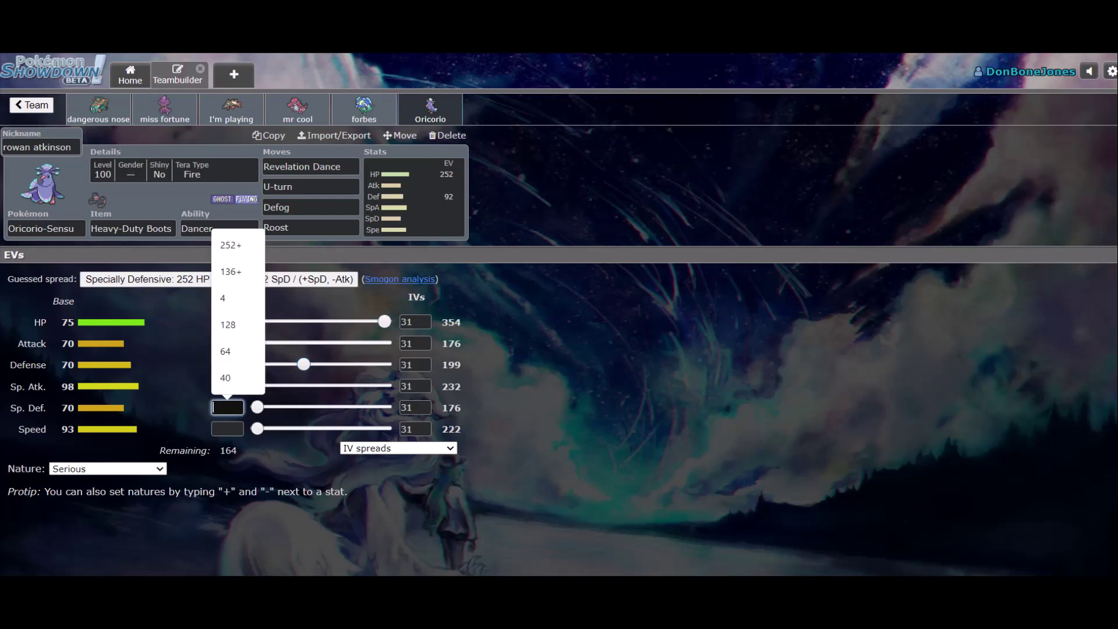
type("+")
left_click(227, 343)
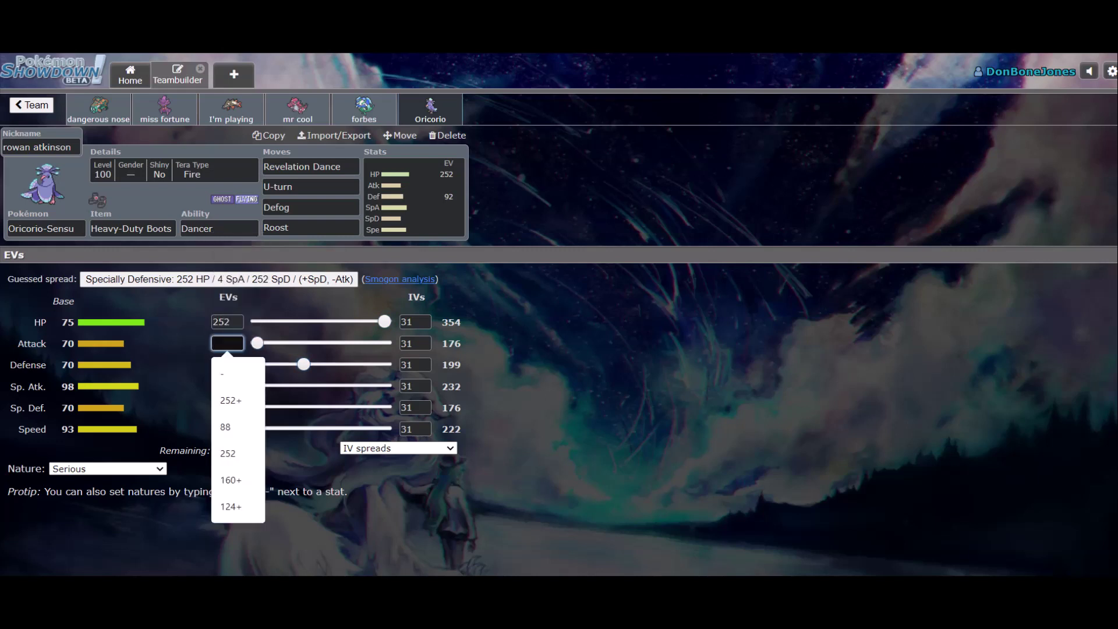
type("-")
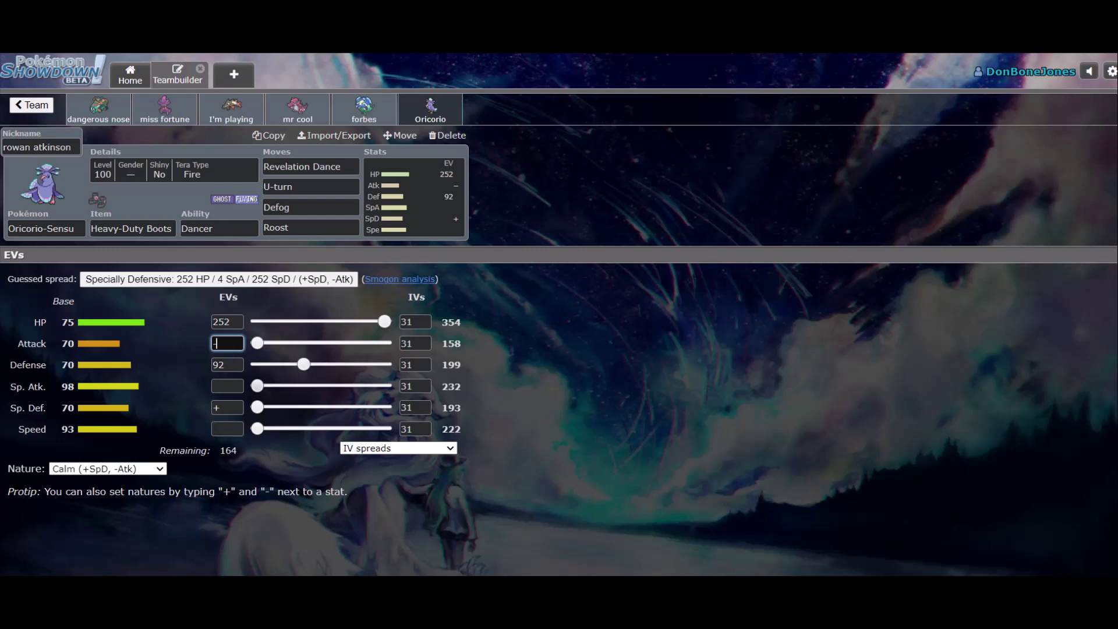
mouse_move(257, 407)
left_mouse_down()
mouse_move(337, 407)
mouse_move(326, 407)
left_mouse_up()
left_click_drag(303, 364, 317, 364)
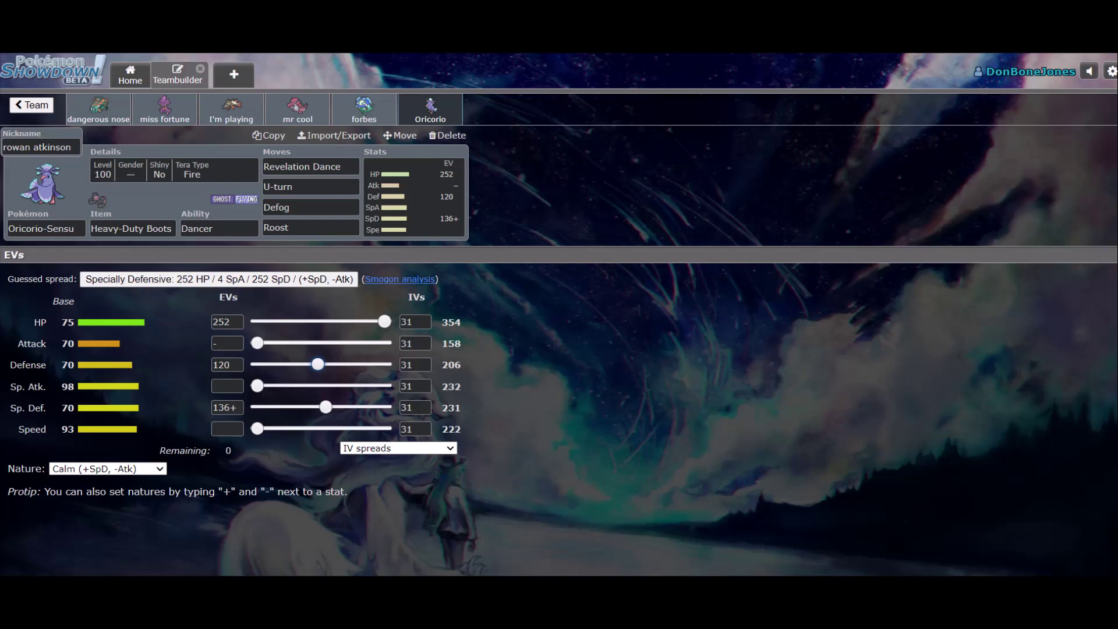
- Go back to the six-Pokémon team list and scroll through it
left_click(31, 105)
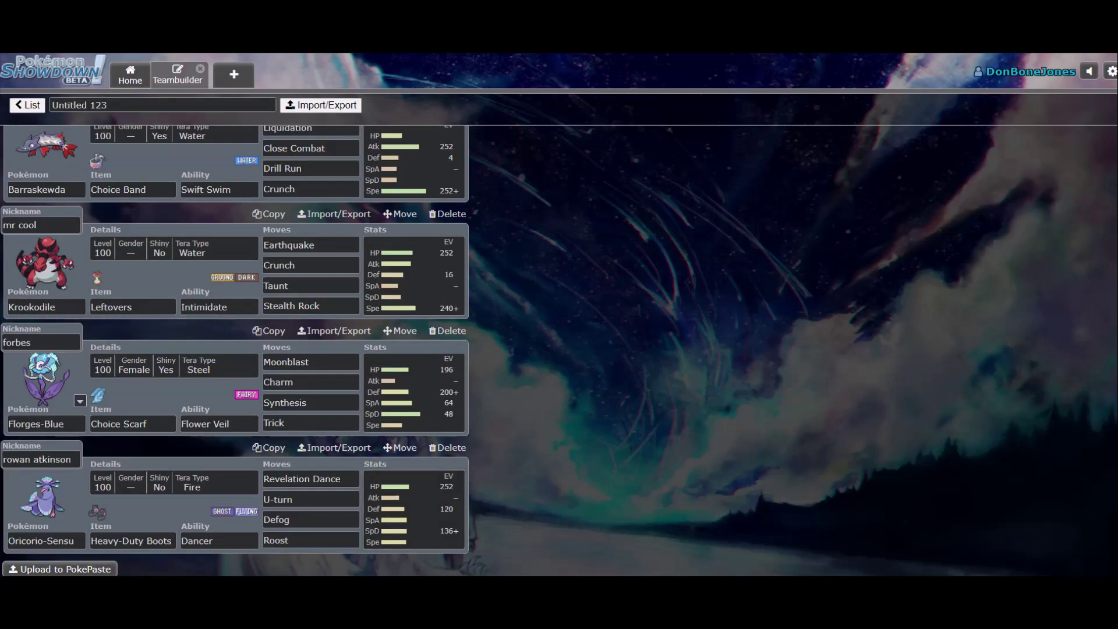
scroll(233, 349, "up", 3)
scroll(233, 349, "up", 4)
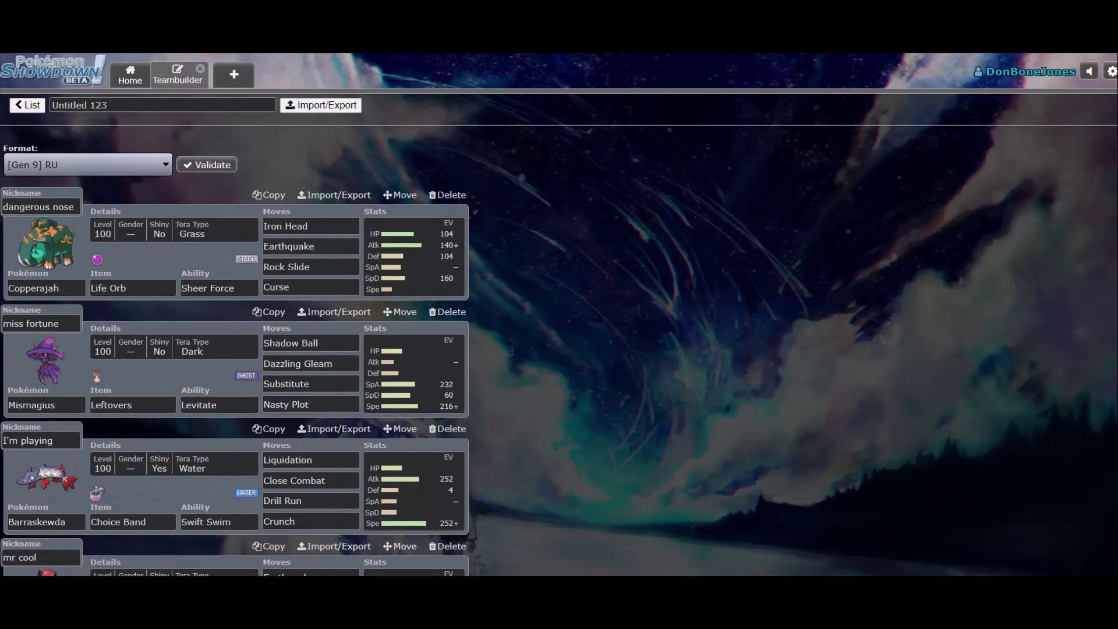
scroll(234, 349, "down", 6)
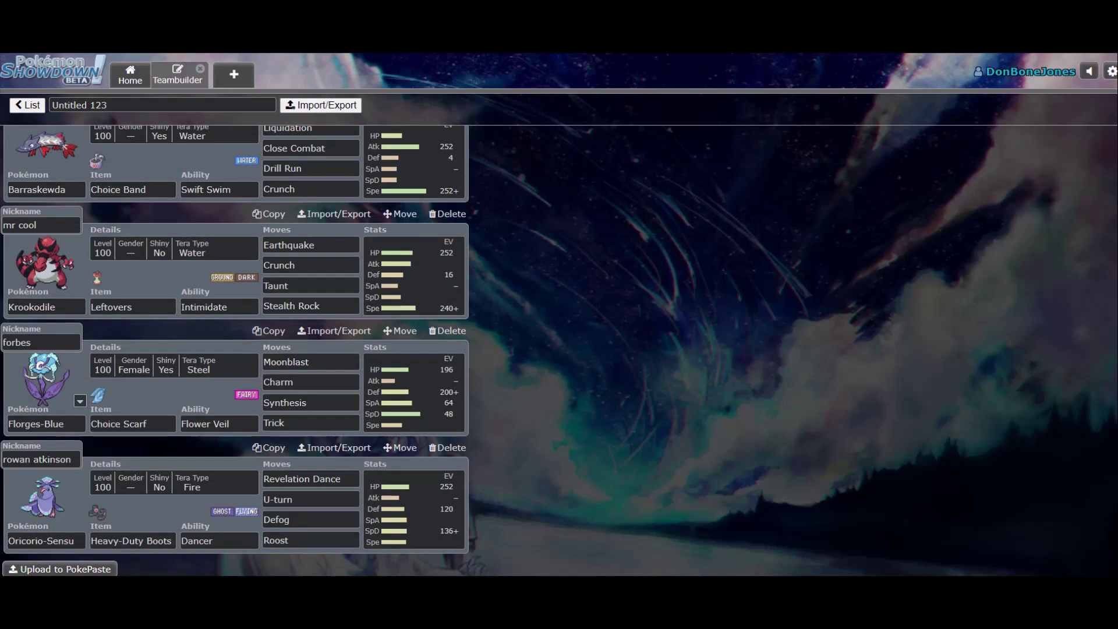
scroll(233, 349, "up", 6)
- Switch to the Smogon viability rankings thread and scroll through the rank sections to B+
left_click(44, 287)
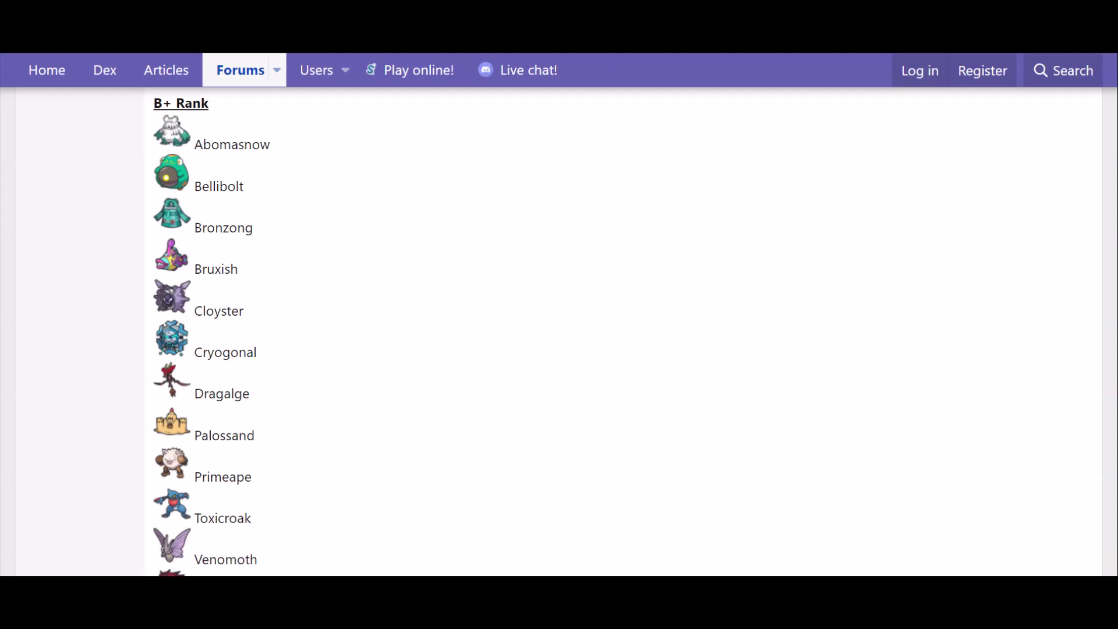
scroll(559, 327, "up", 15)
scroll(559, 326, "down", 5)
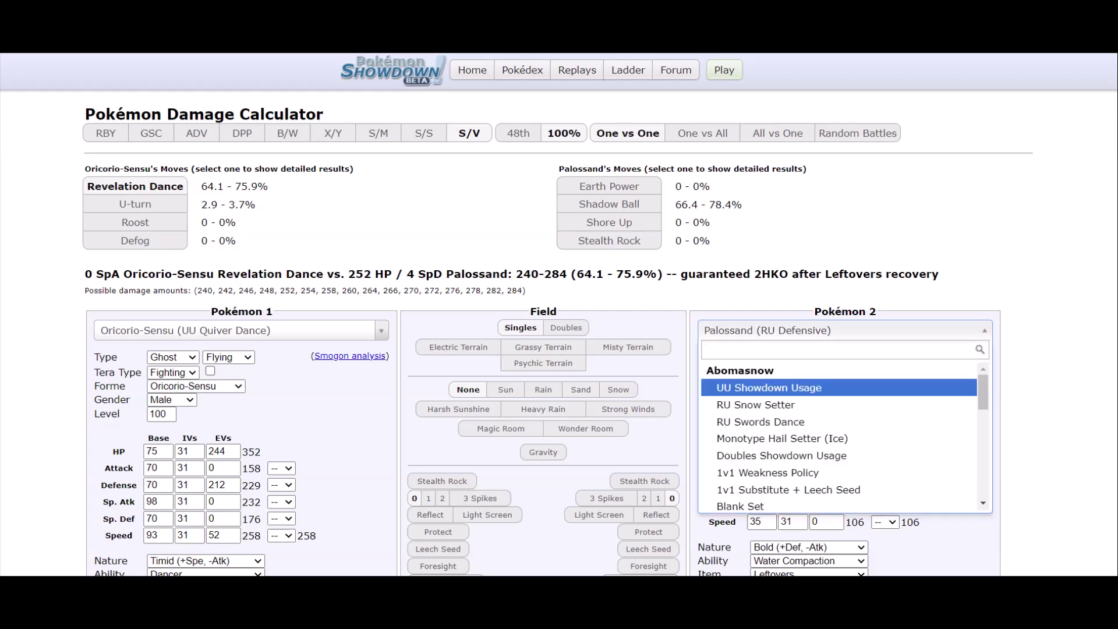
- Load RU Choice Scarf Krookodile against RU Choice Band Barraskewda in the calculator
type("krook")
key("Down")
key("Down")
key("Down")
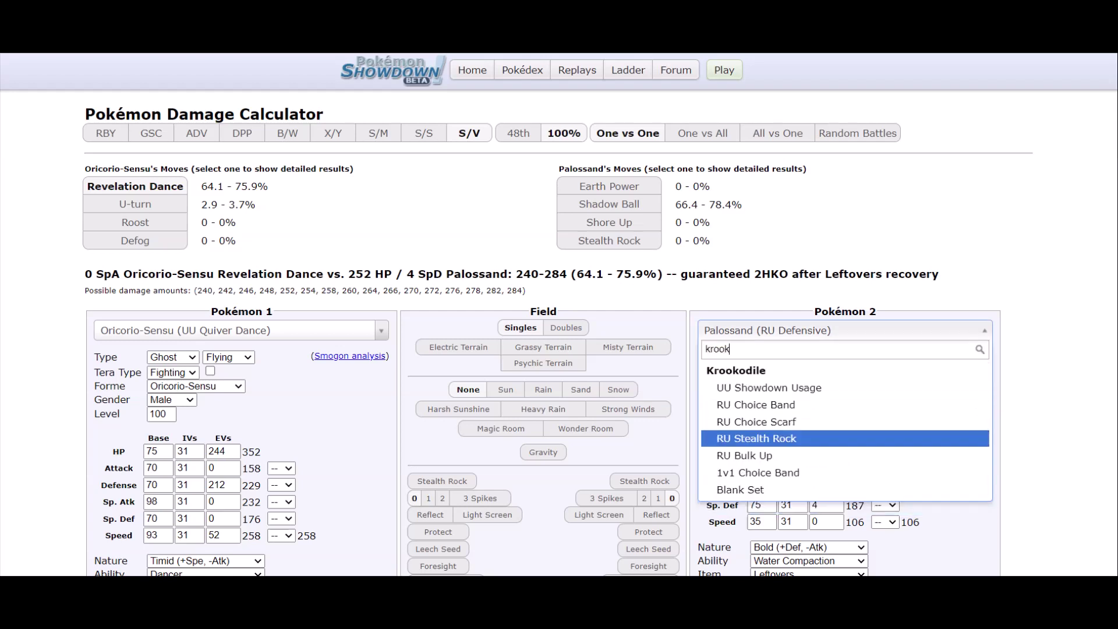
key("Up")
key("Return")
left_click(239, 330)
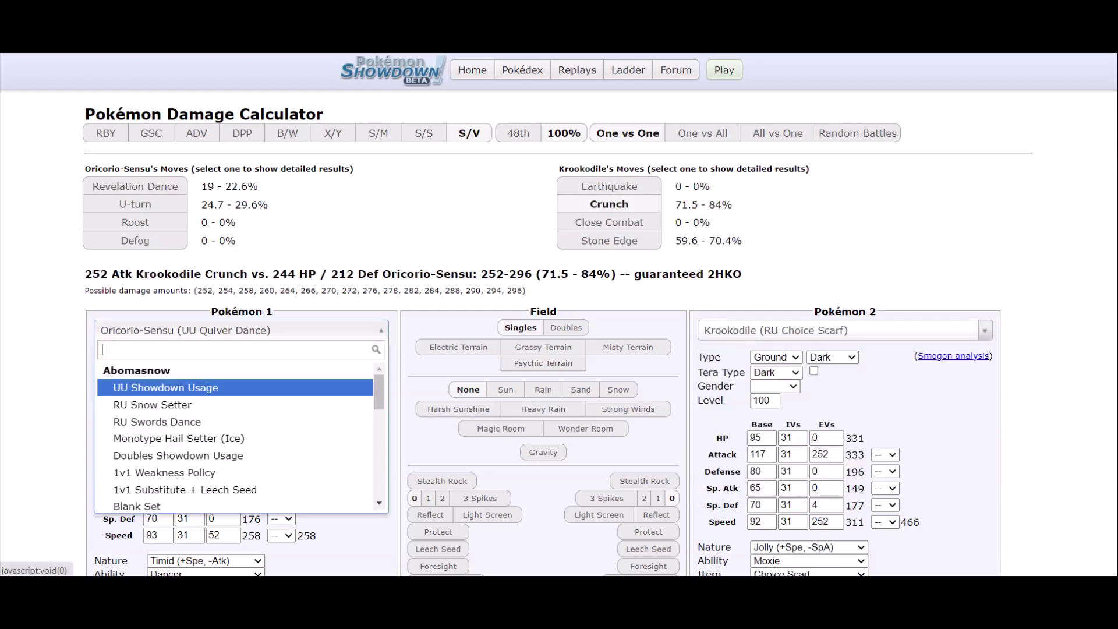
type("barras")
key("Down")
key("Down")
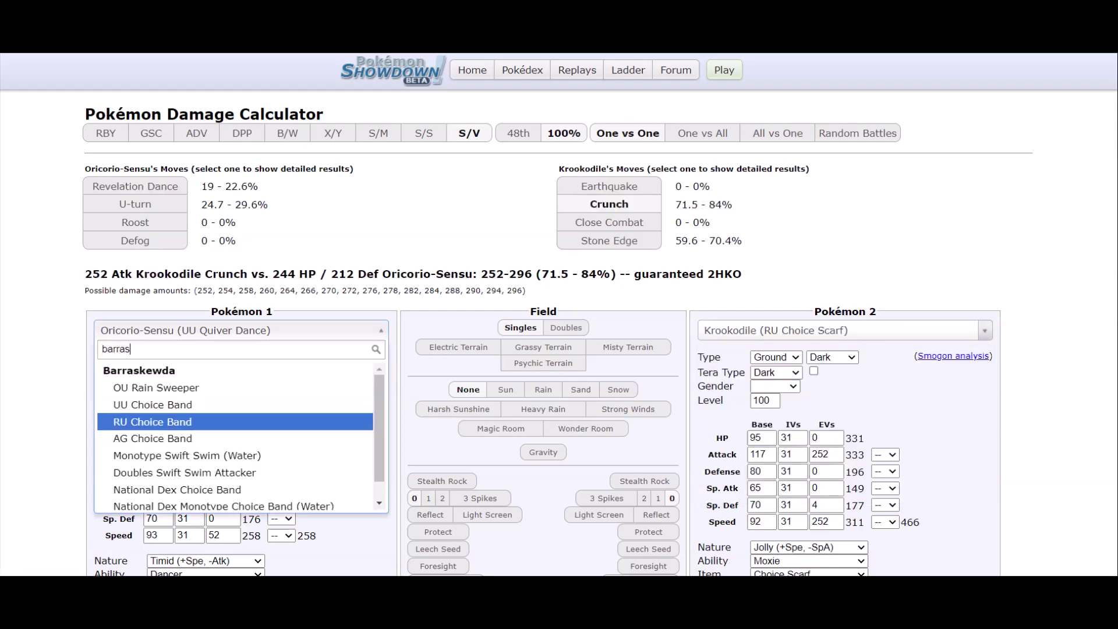
key("Return")
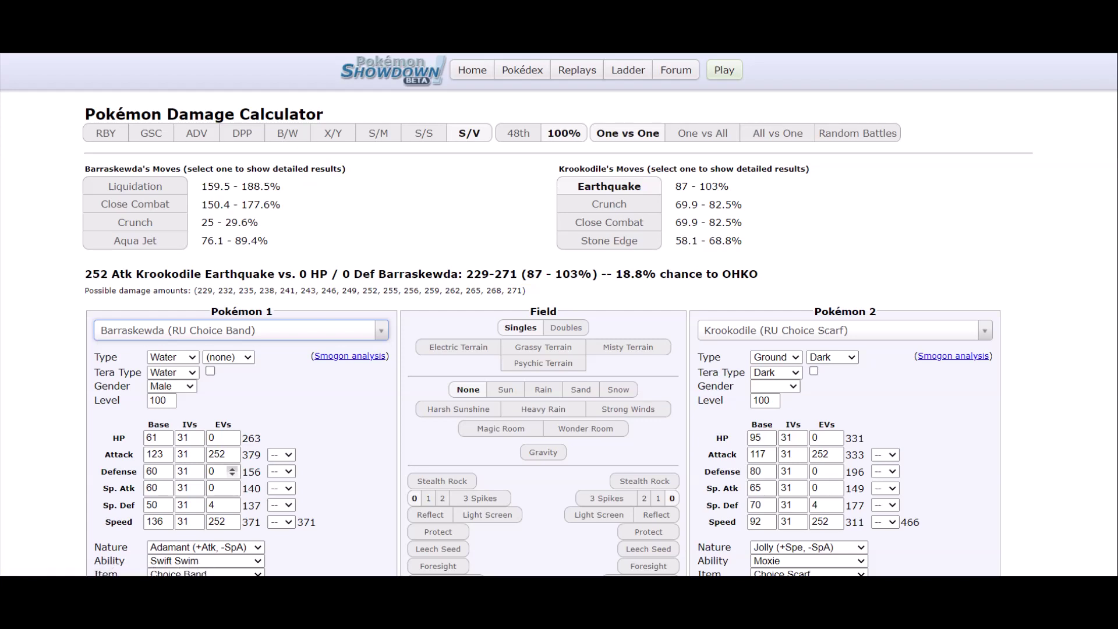
- Turn on Stealth Rock for Barraskewda and tune its Defense EVs to 112
double_click(223, 471)
type("28")
key("Up")
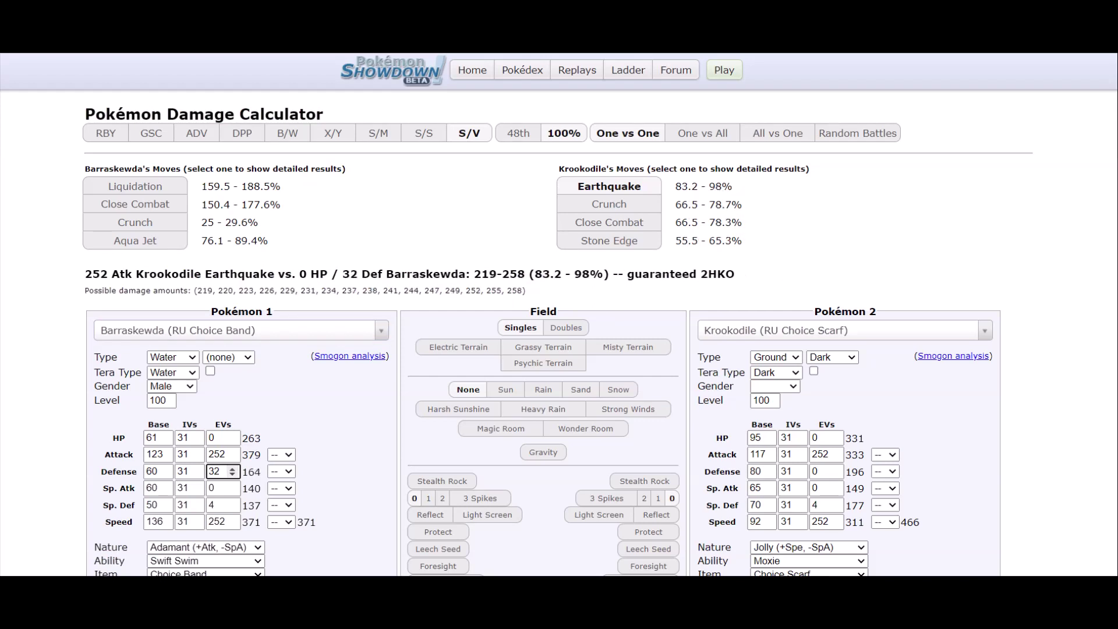
key("Down")
key("Down")
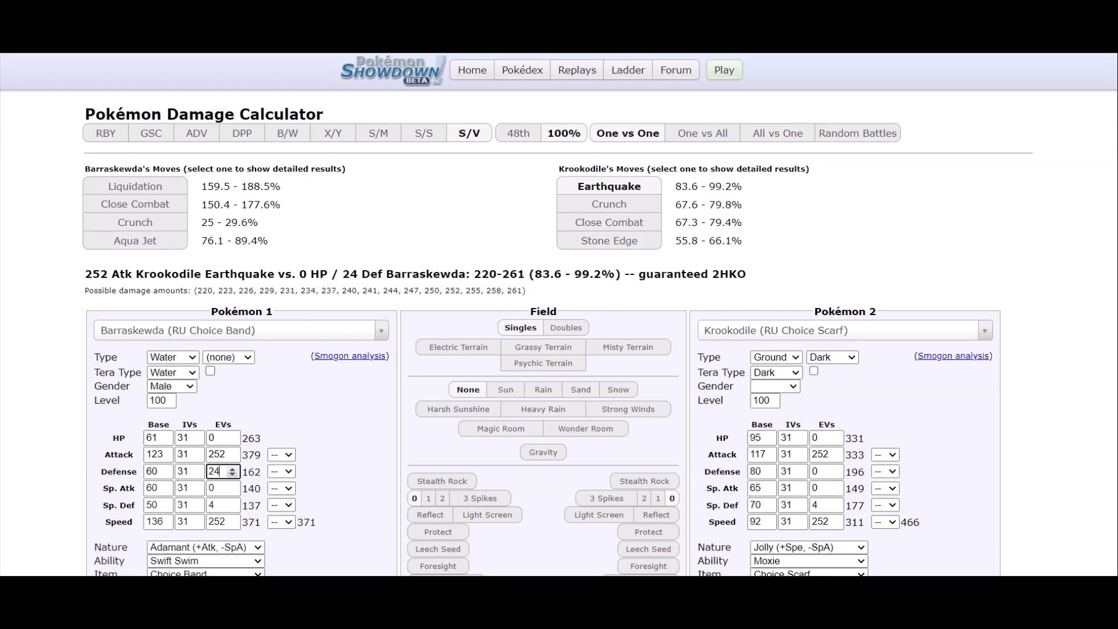
left_click(442, 481)
left_click(231, 469)
left_click_drag(232, 469, 231, 468)
key("Down")
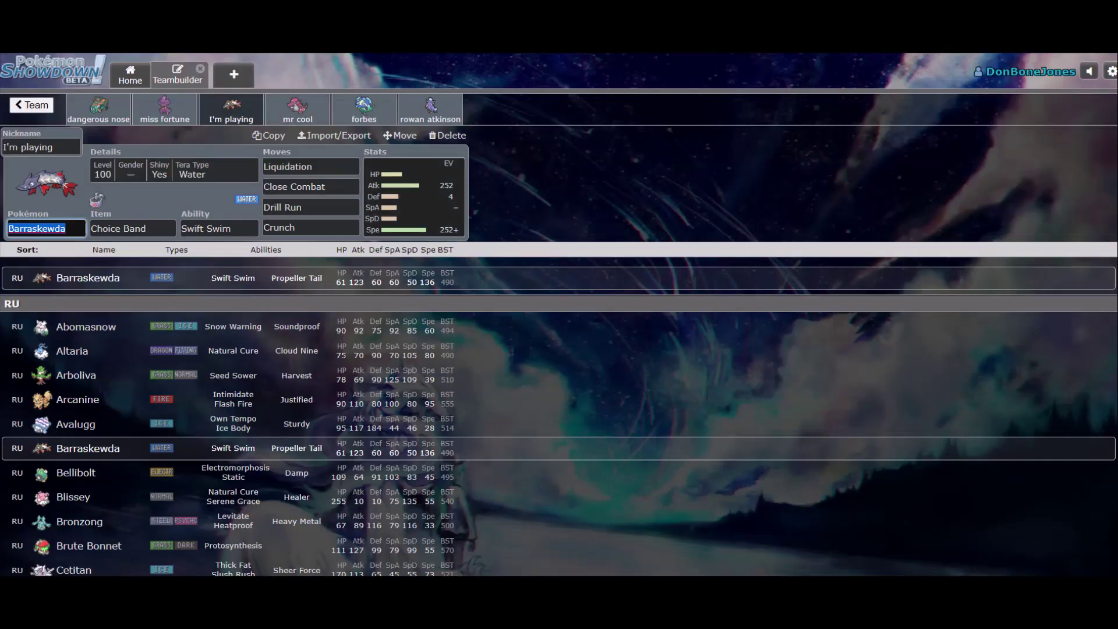
- Apply 112 Def and 144 Spe EVs to Barraskewda's teambuilder set
left_click(413, 198)
left_click_drag(348, 429, 313, 429)
left_click_drag(259, 364, 314, 365)
left_click_drag(313, 428, 329, 429)
left_click(47, 228)
- Shift Barraskewda's EVs from Attack, down to about 224, into Speed, up to about 164
scroll(233, 314, "down", 12)
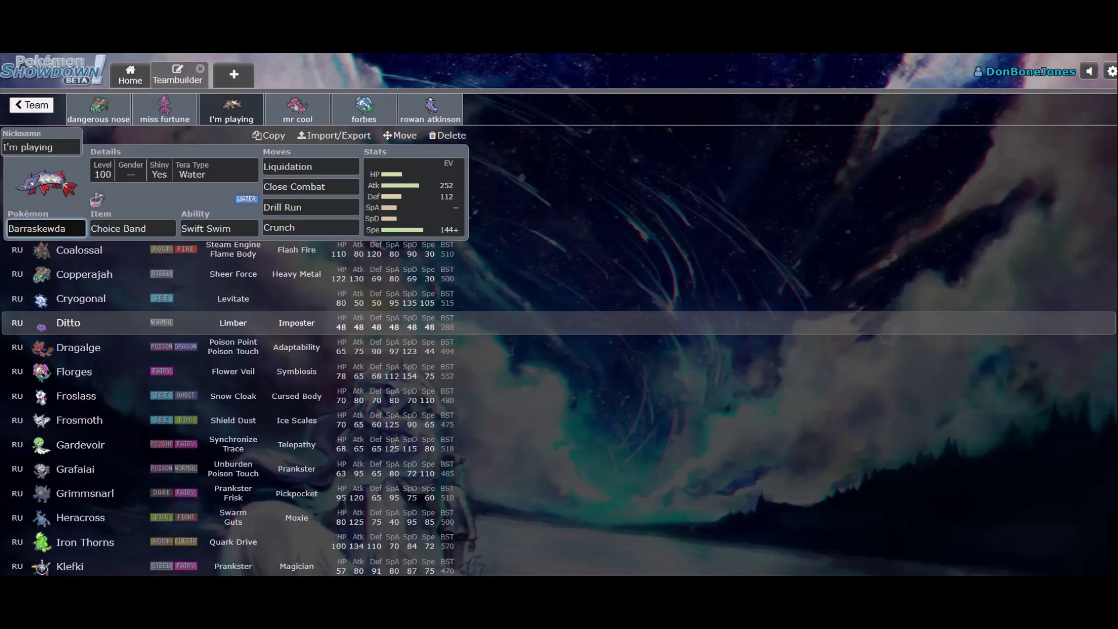
scroll(233, 314, "down", 5)
left_click(413, 198)
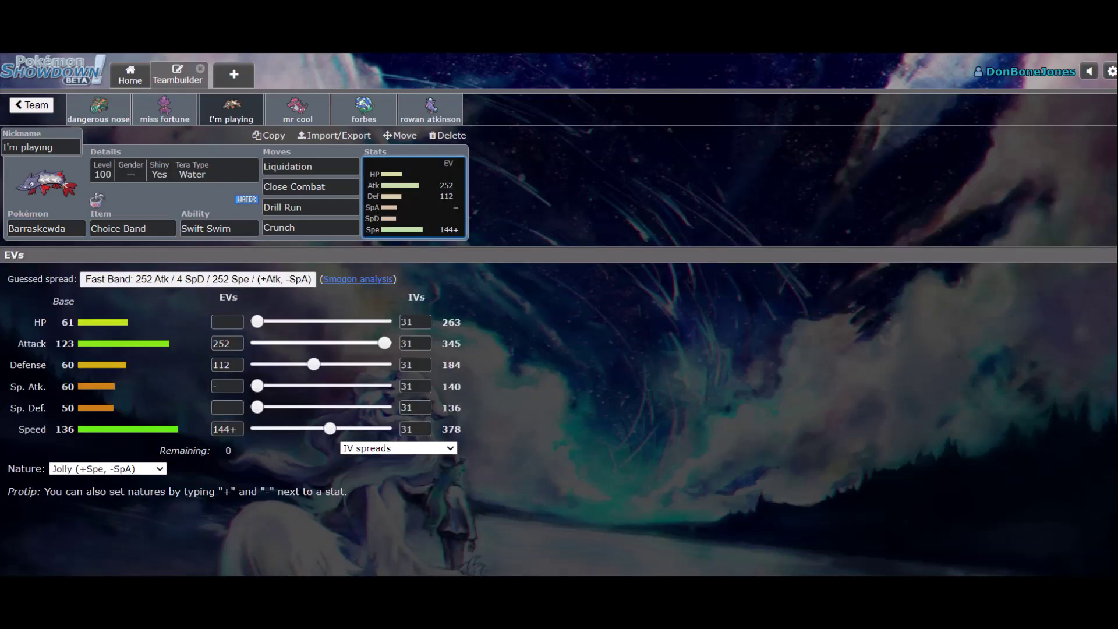
left_click(47, 228)
scroll(559, 408, "down", 10)
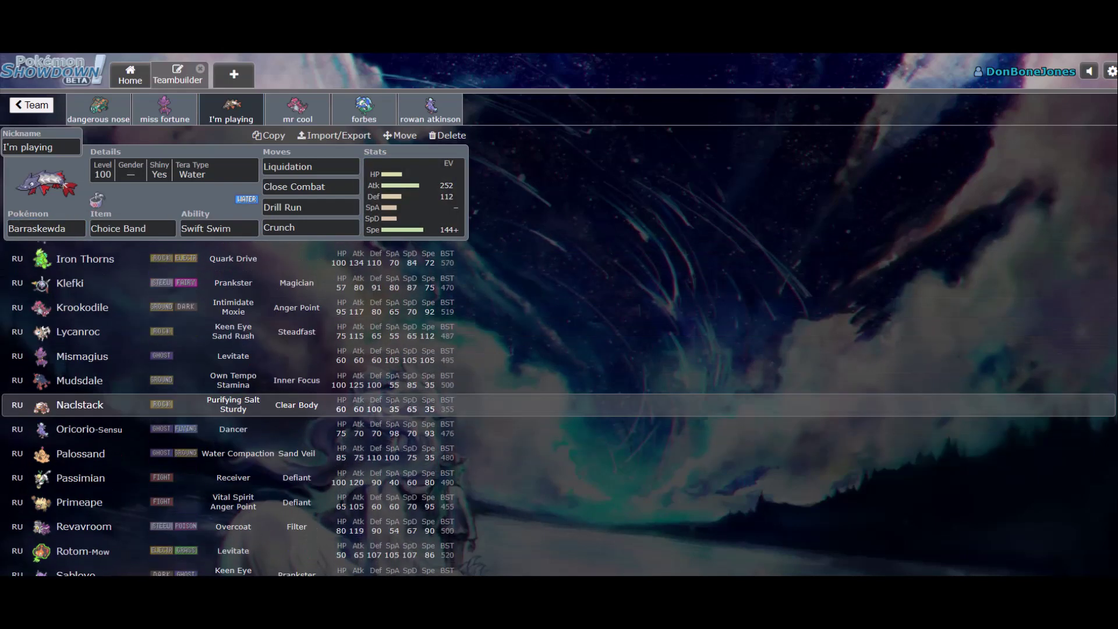
scroll(559, 416, "down", 4)
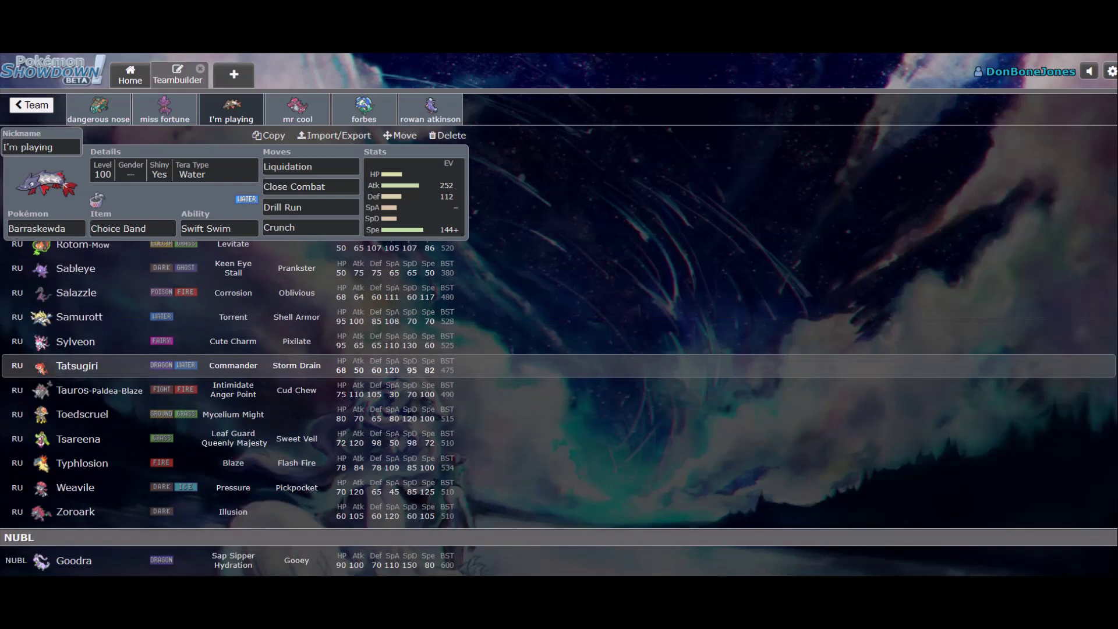
left_click(414, 198)
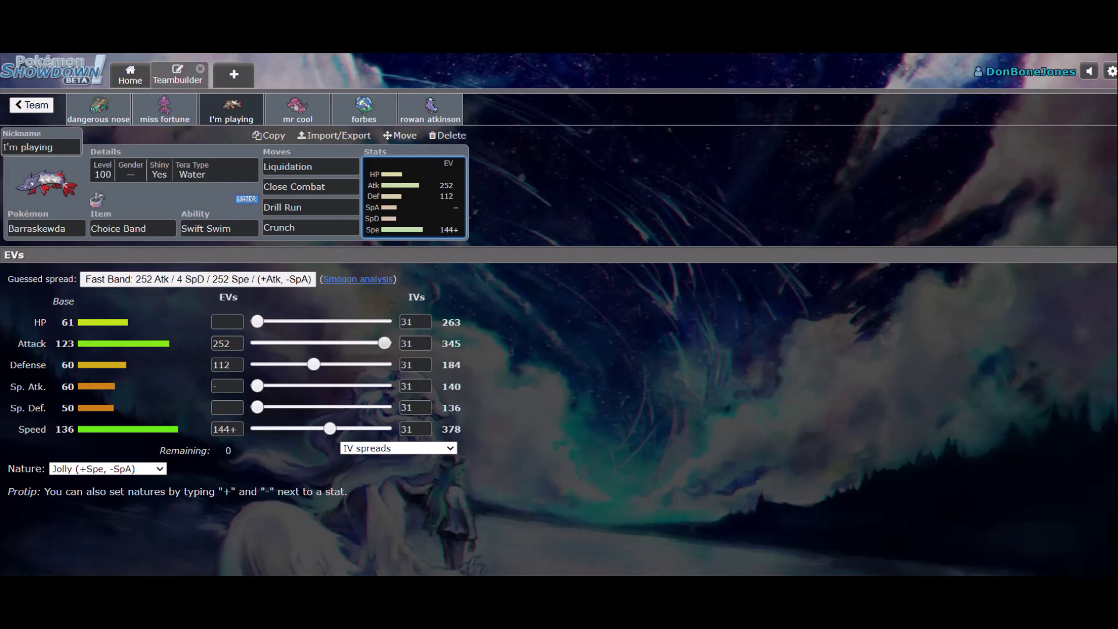
left_click_drag(384, 343, 374, 343)
left_click_drag(330, 429, 340, 430)
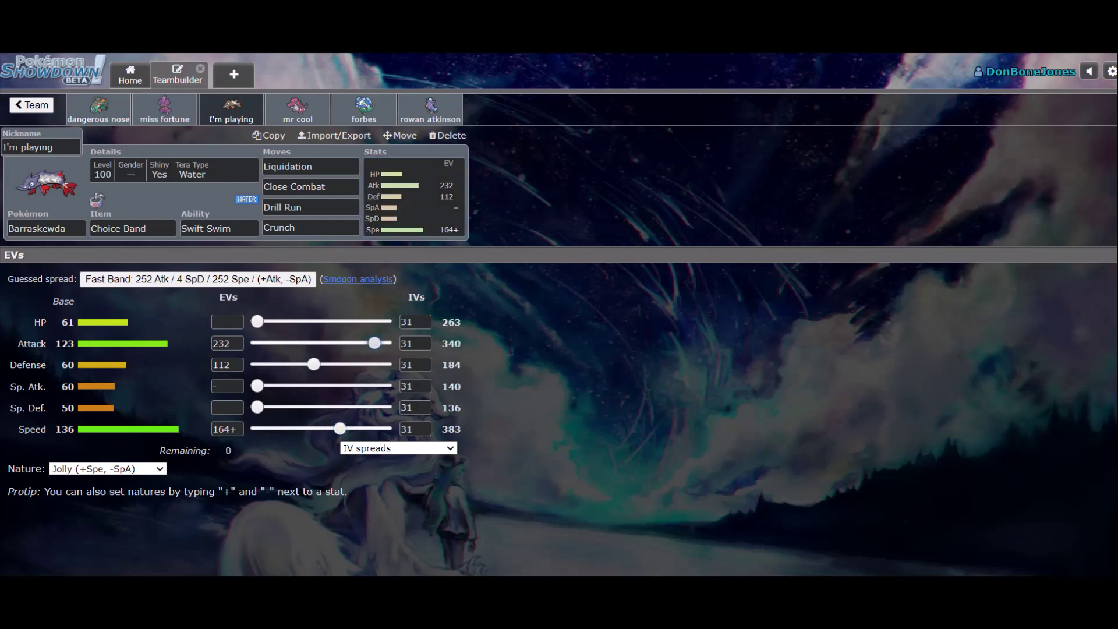
left_click_drag(374, 343, 372, 343)
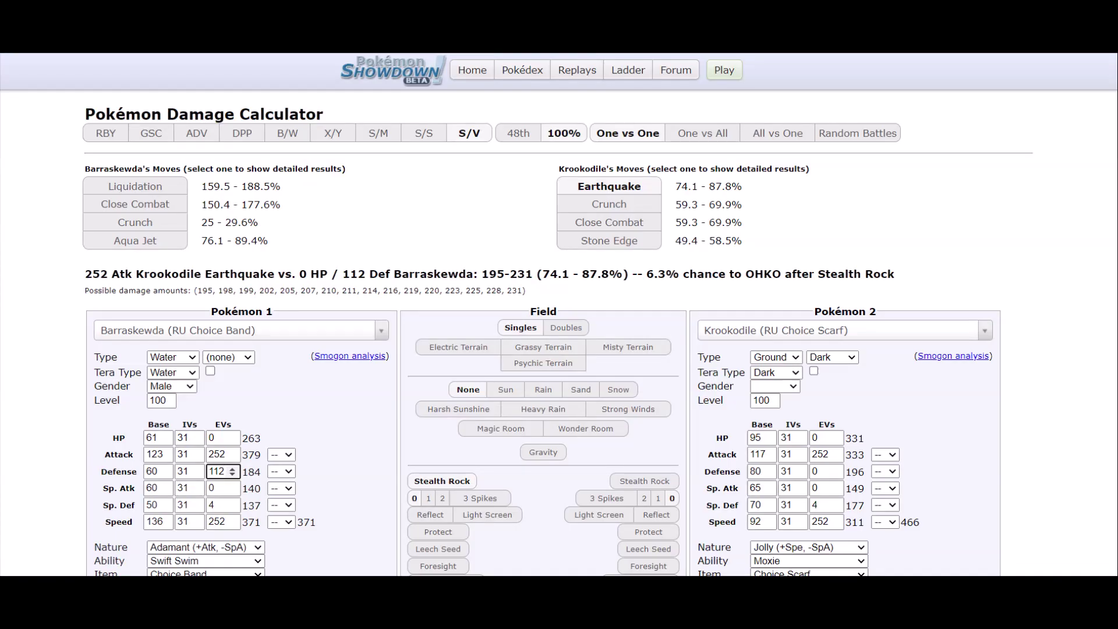
- Load Florges' UU Calm Mind + Wish set with 196 HP and 200 Def EVs
left_click(236, 330)
type("florges")
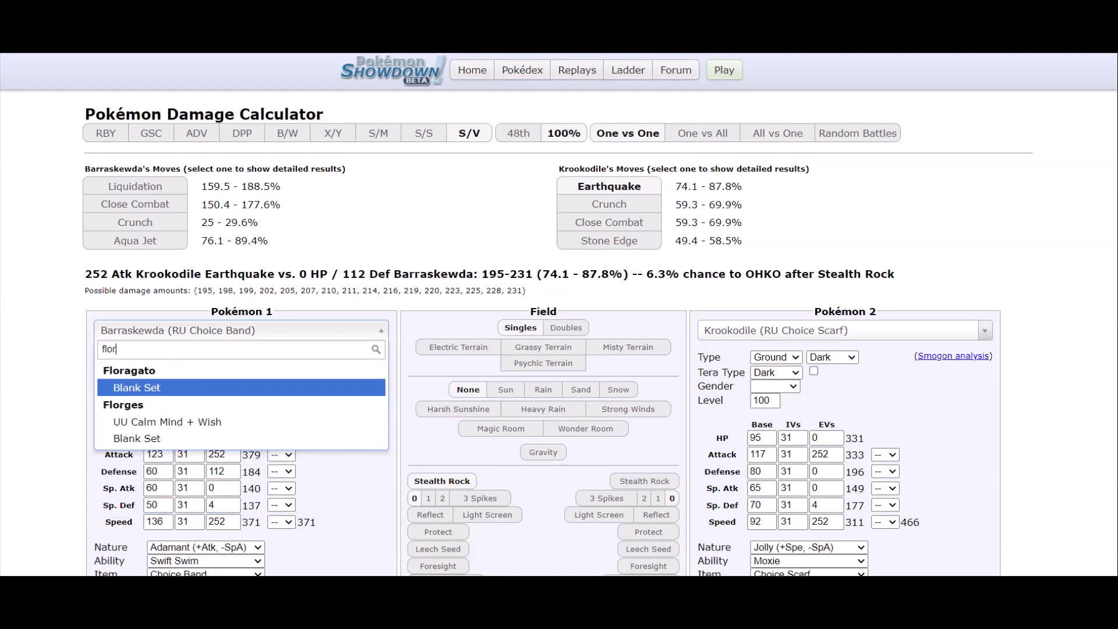
key("Return")
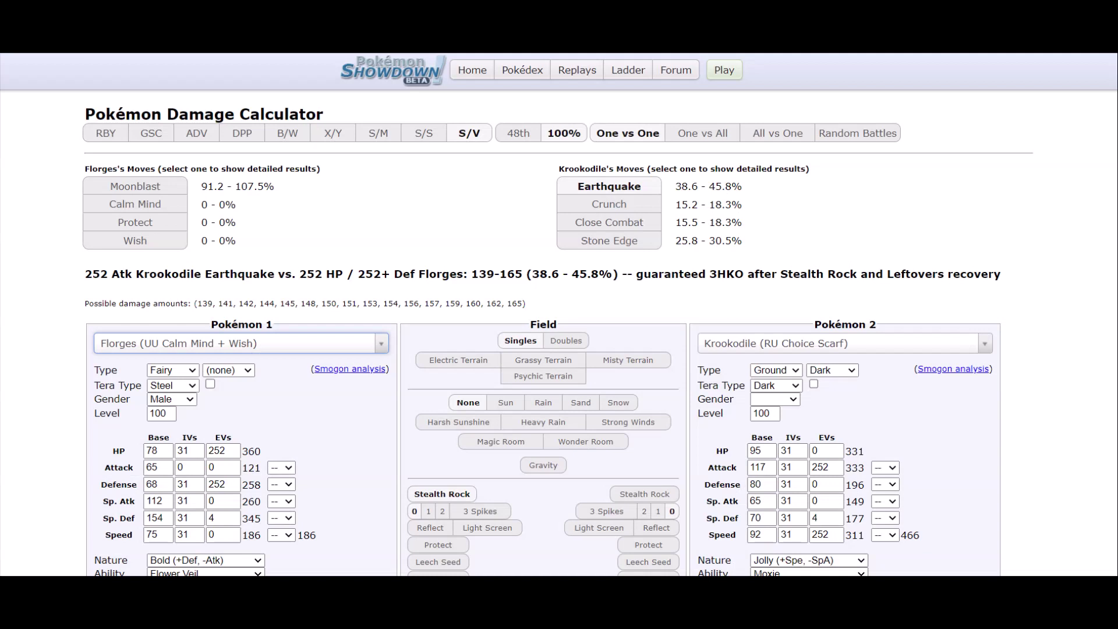
double_click(216, 451)
type("196")
key("Tab")
key("Tab")
key("Tab")
type("200")
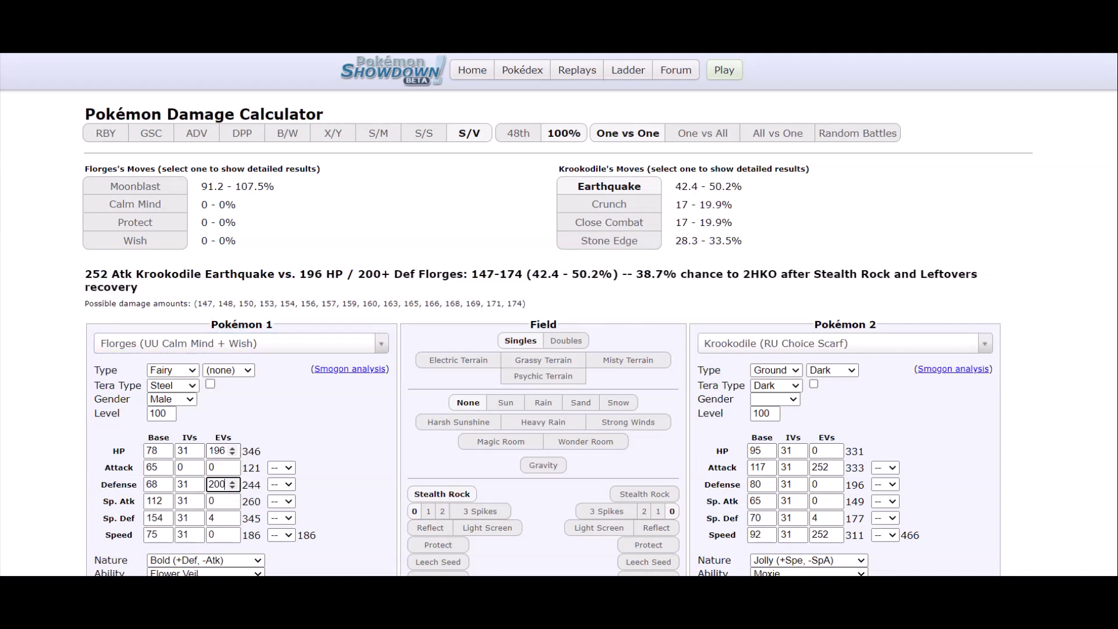
- Load Brute Bonnet's UU Wallbreaker set and replace Synthesis with Seed Bomb
left_click(838, 343)
type("brute bon")
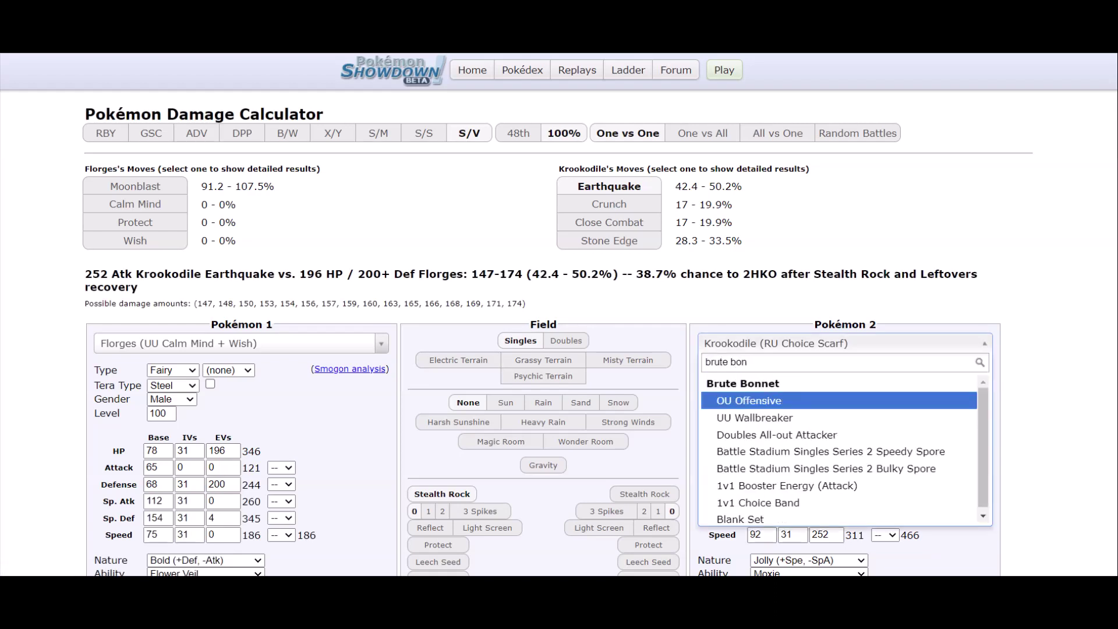
key("Down")
key("Return")
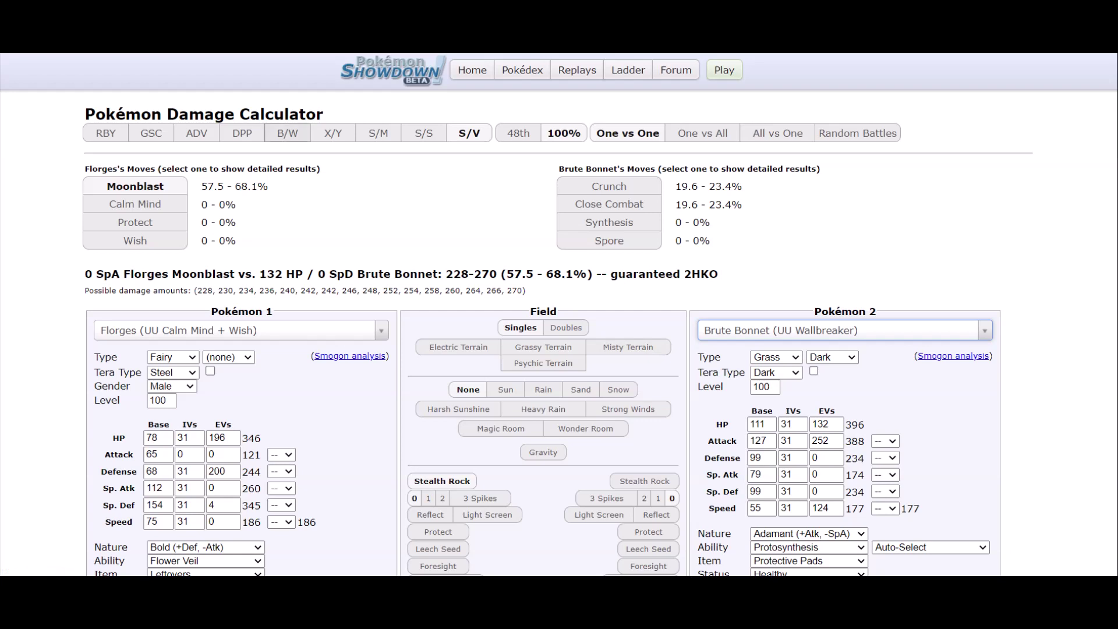
scroll(559, 314, "down", 3)
left_click(745, 558)
type("seed")
key("Down")
key("Down")
key("Return")
scroll(559, 314, "up", 3)
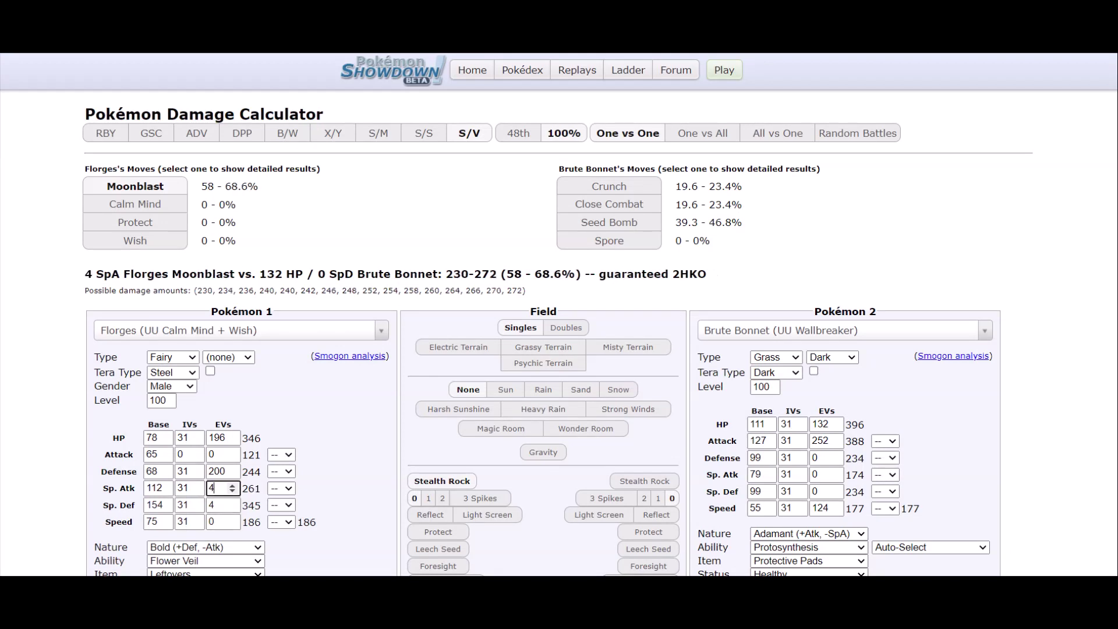
- Set Florges' Sp. Atk EVs to 64 and Brute Bonnet's HP EVs to 252
key("BackSpace")
type("64")
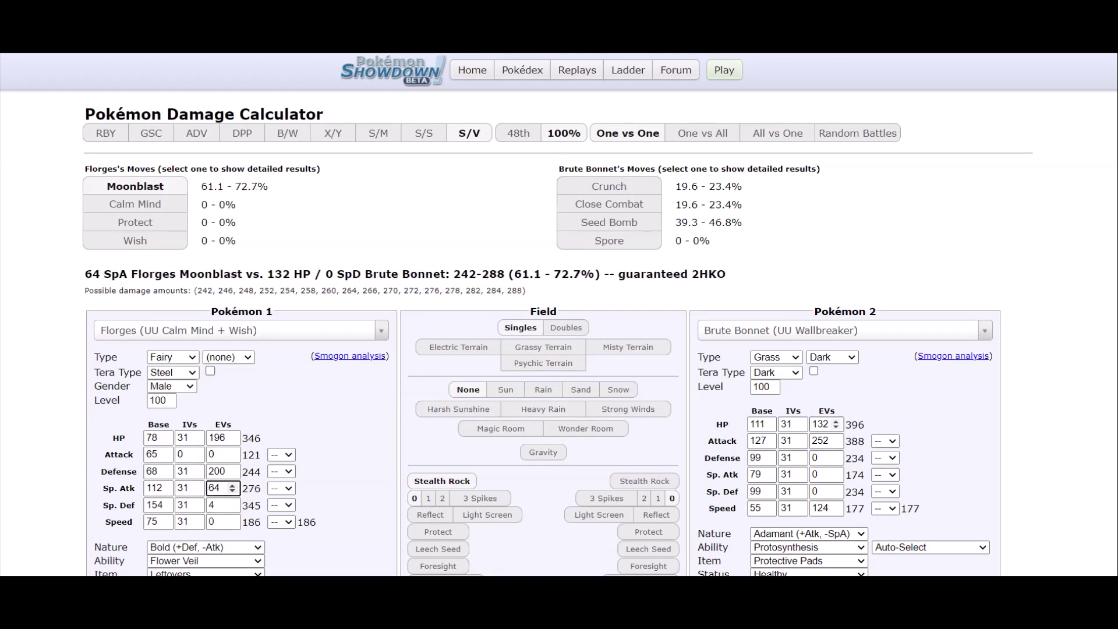
left_click(826, 424)
type("252")
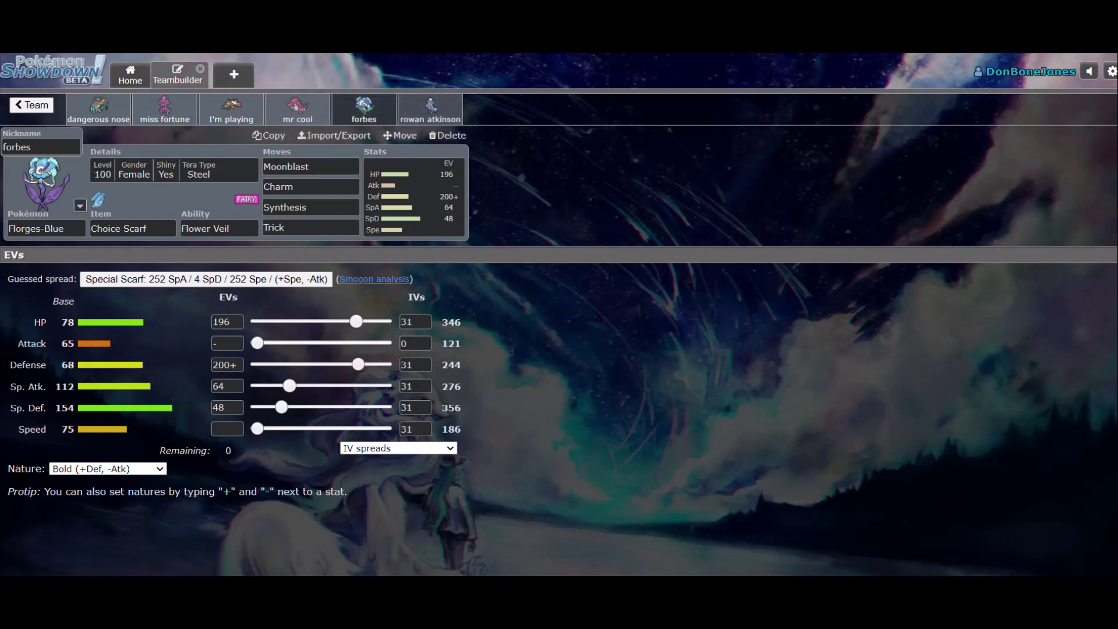
- Look at Oricorio-Sensu's set, then bring up Mismagius's set and scroll its EV spread
left_click(431, 109)
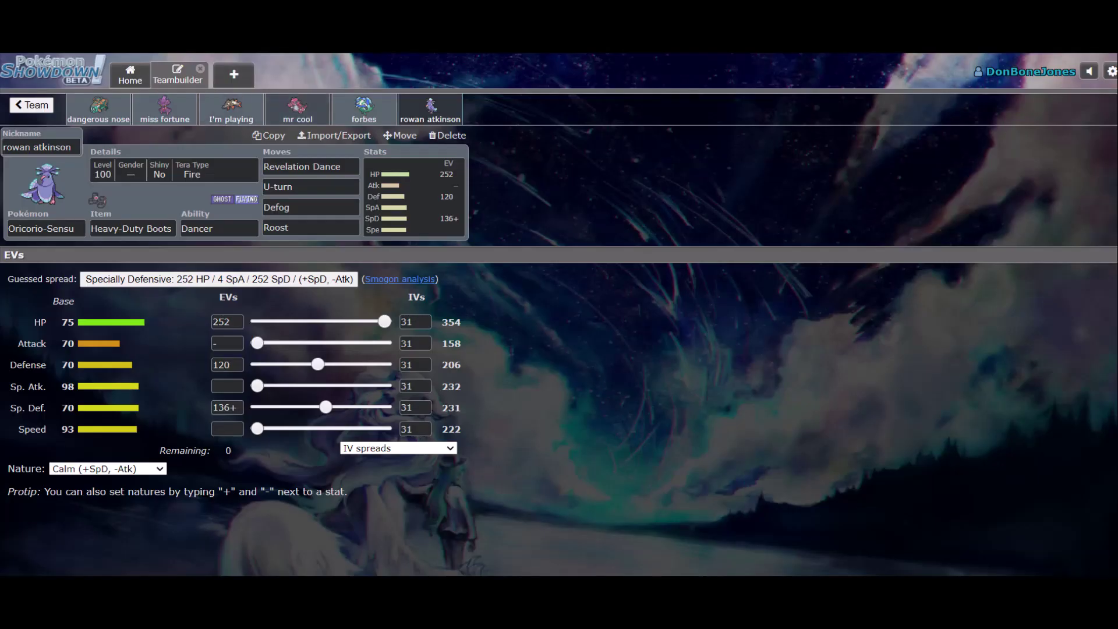
left_click(165, 110)
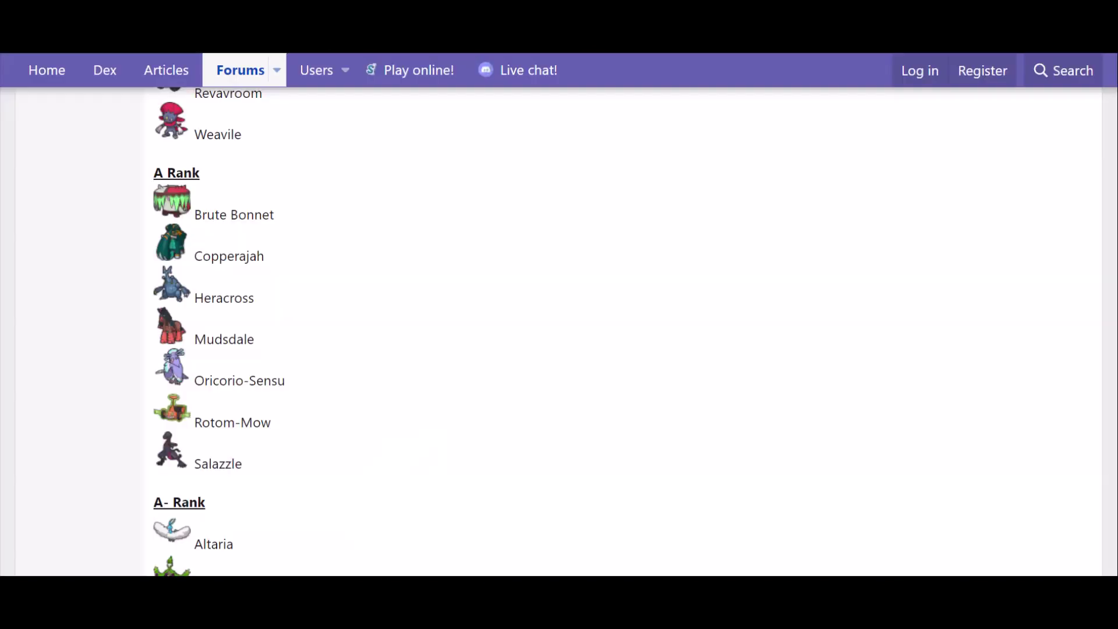
scroll(559, 315, "down", 5)
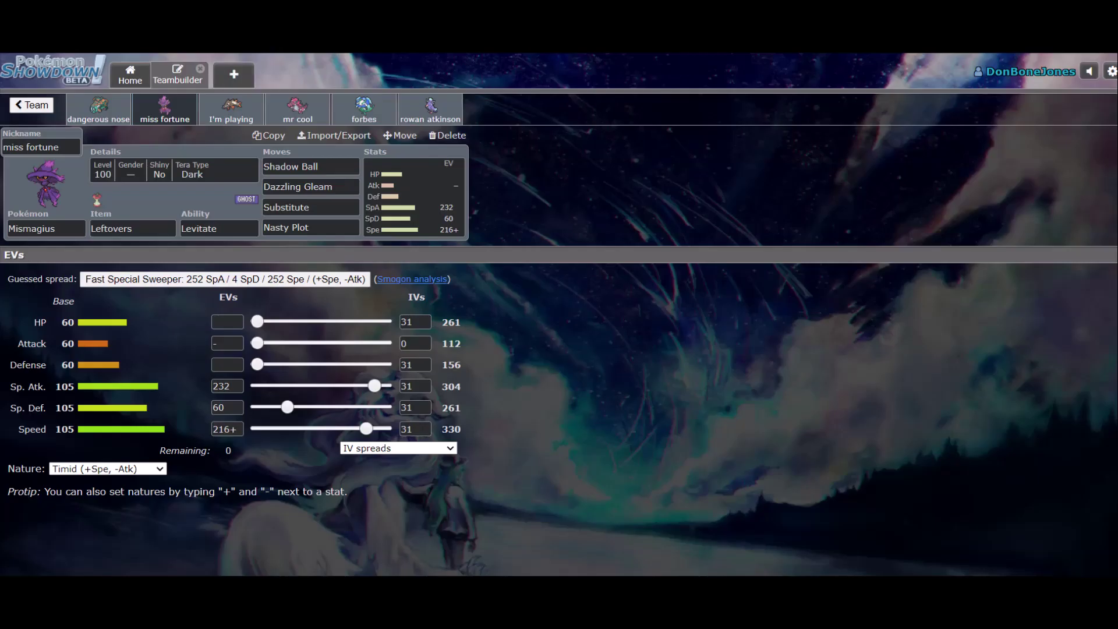
- Review Florges' and Krookodile's sets, then return to the 'Untitled 123' team overview
left_click(364, 109)
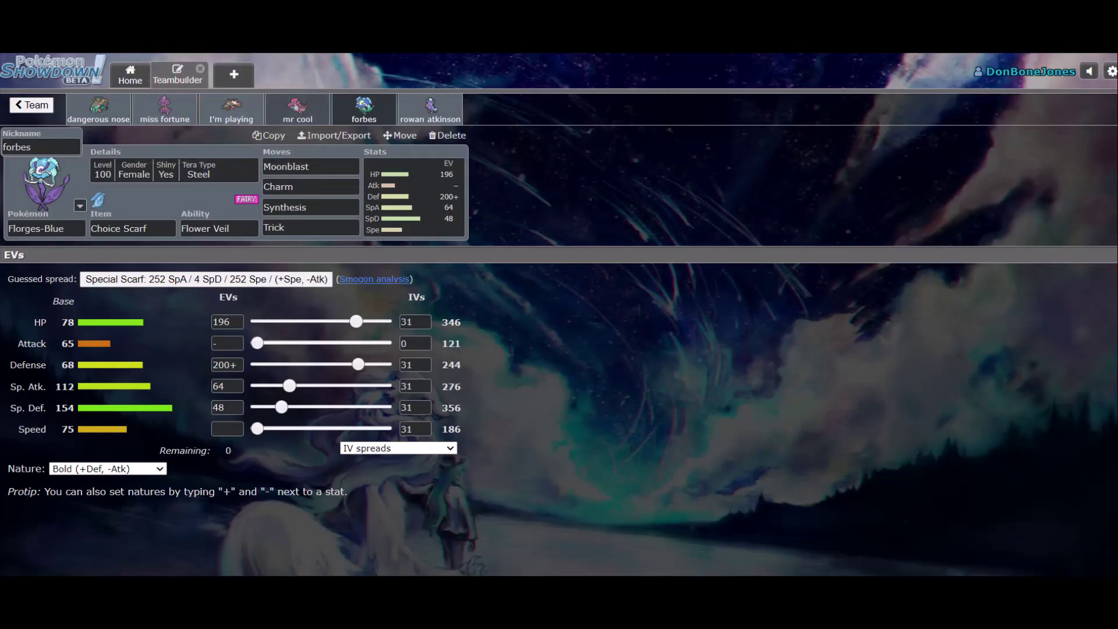
left_click(297, 109)
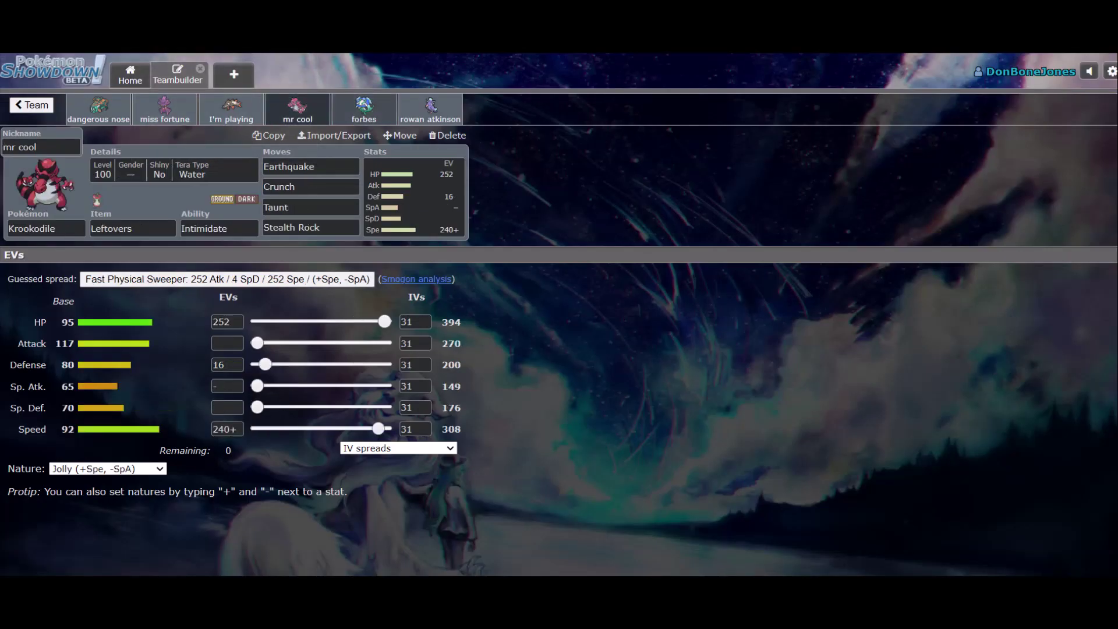
left_click(431, 109)
left_click(297, 109)
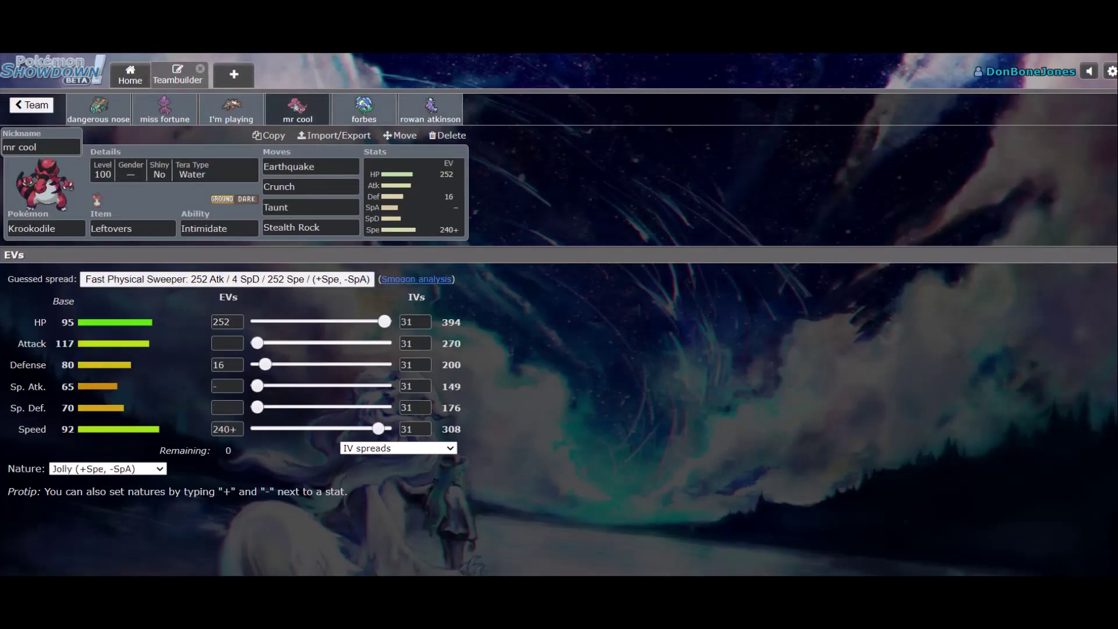
left_click(31, 105)
scroll(235, 349, "down", 6)
scroll(234, 349, "up", 6)
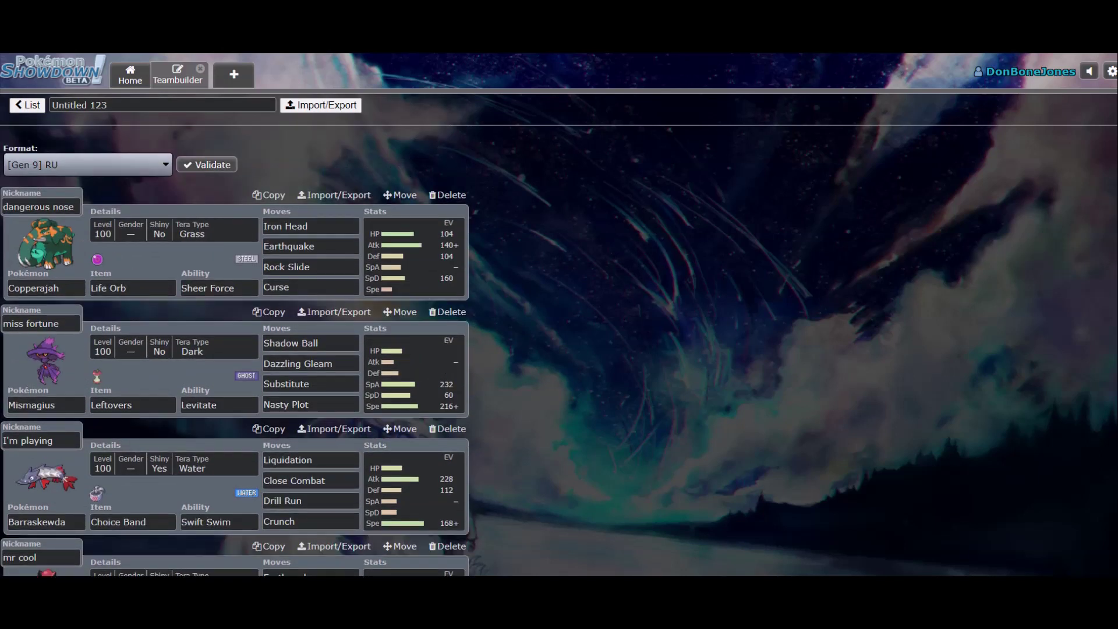